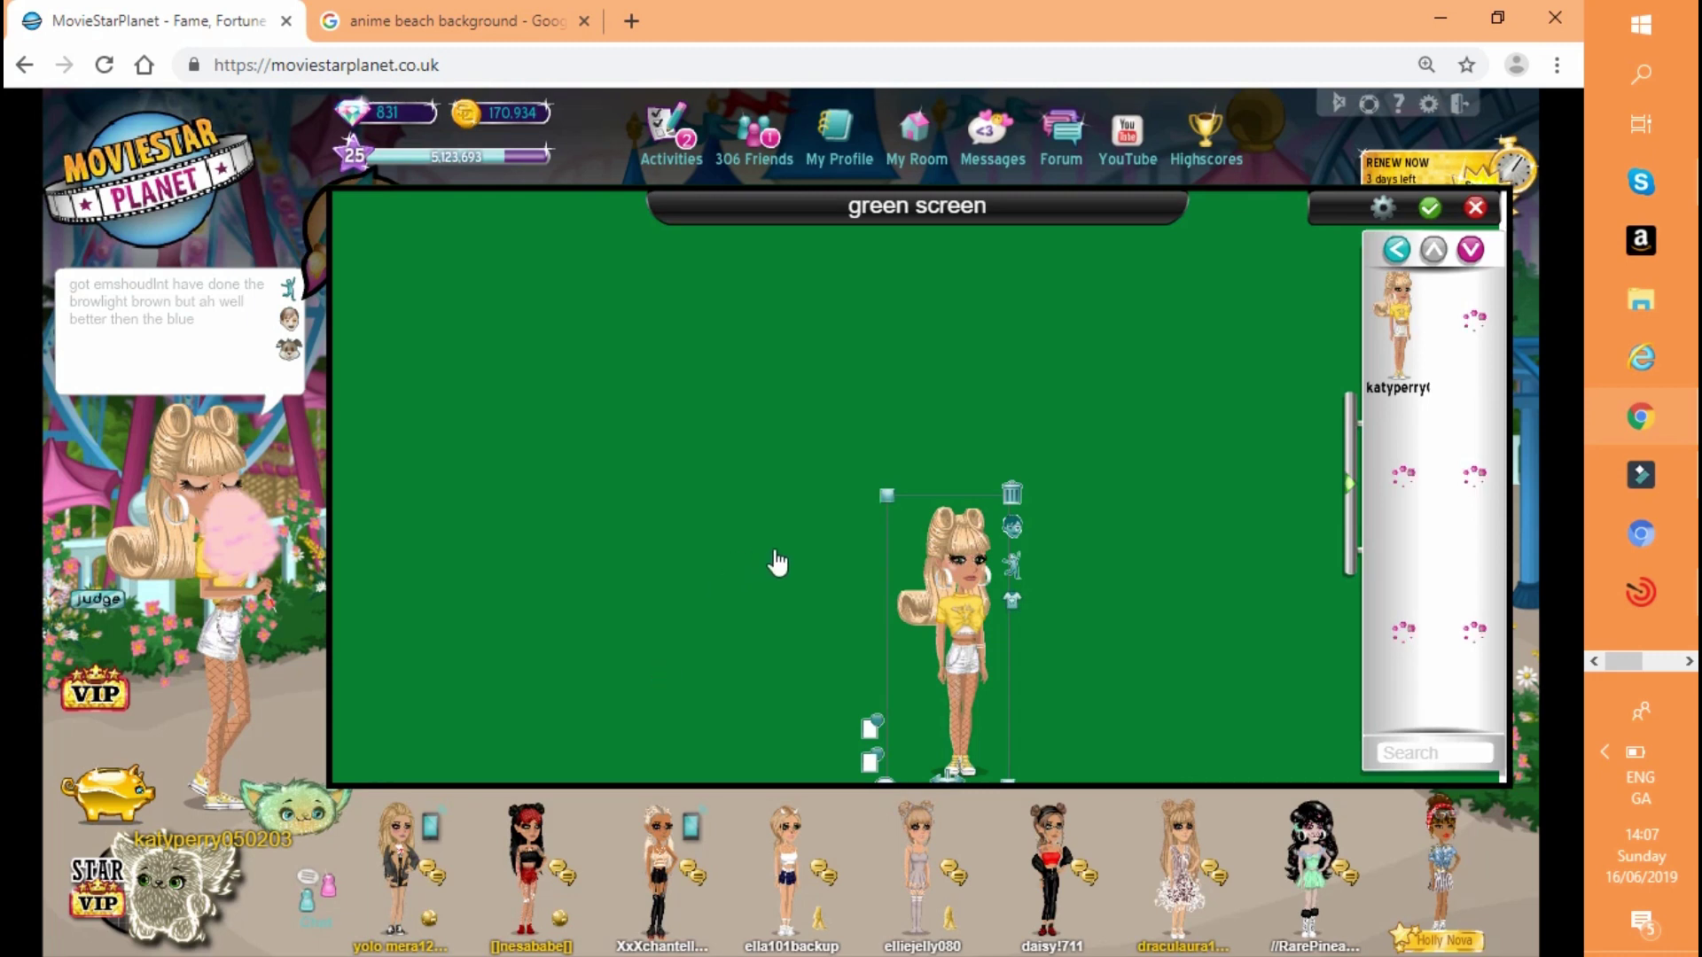
Enlarge the avatar on the green screen and replace its hair, earrings and outfit with the mint ruffled bikini top and matching bottoms
drag(887, 495, 783, 234)
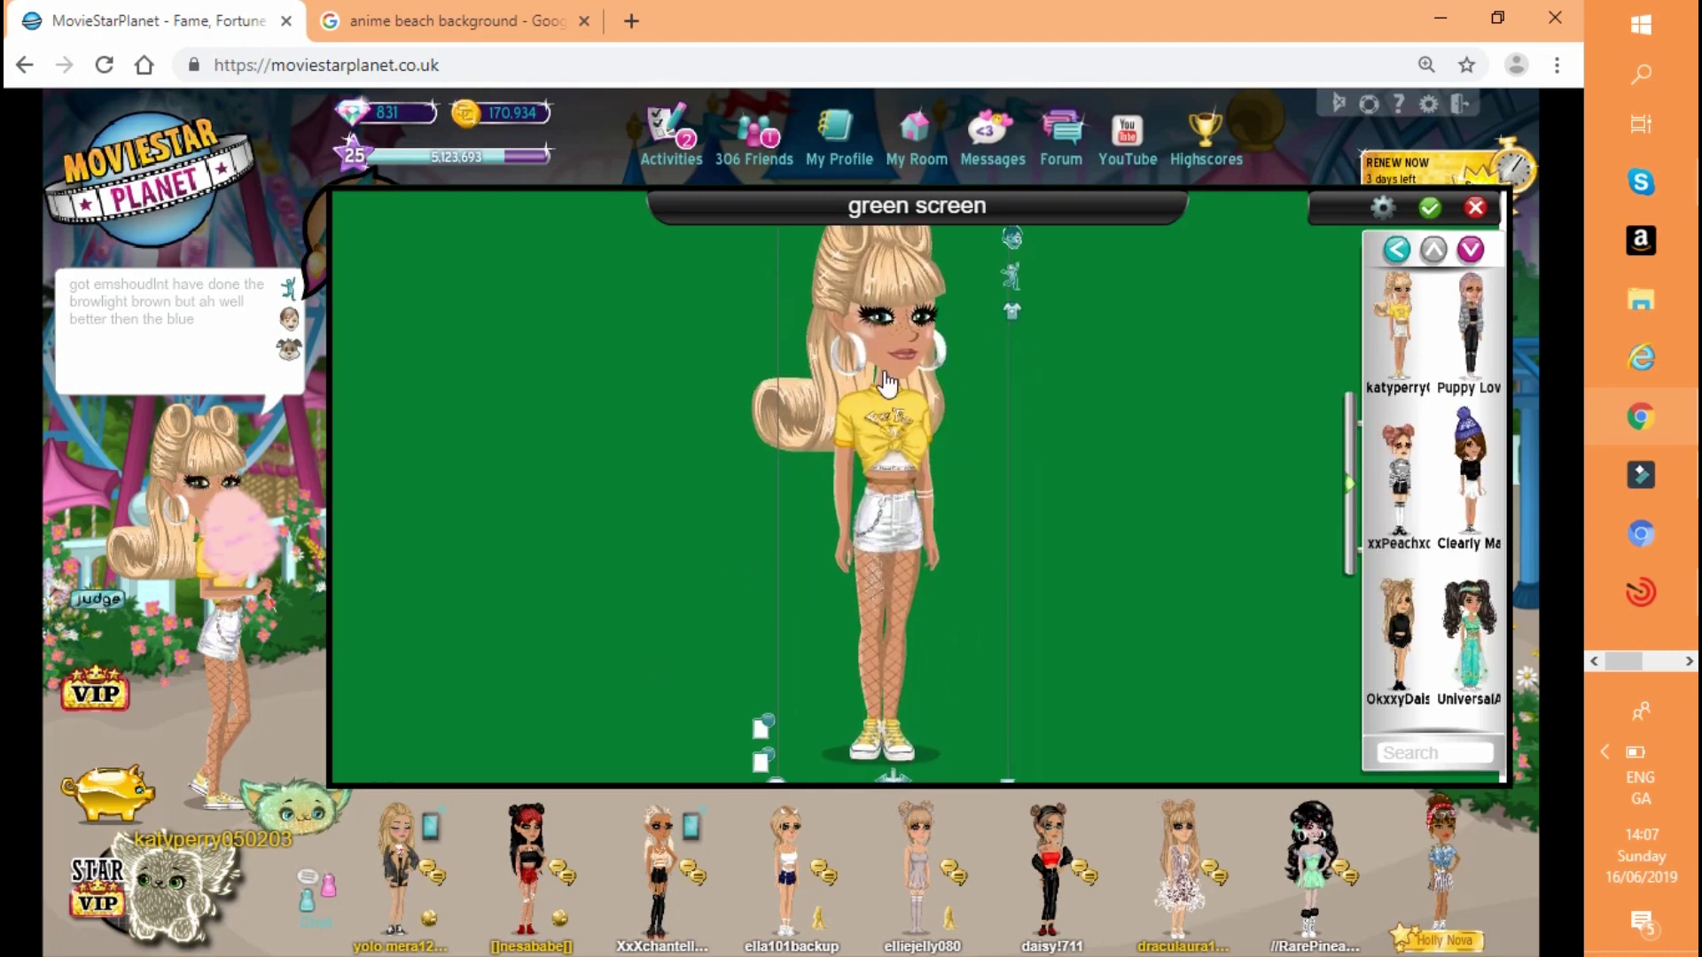
click(1013, 312)
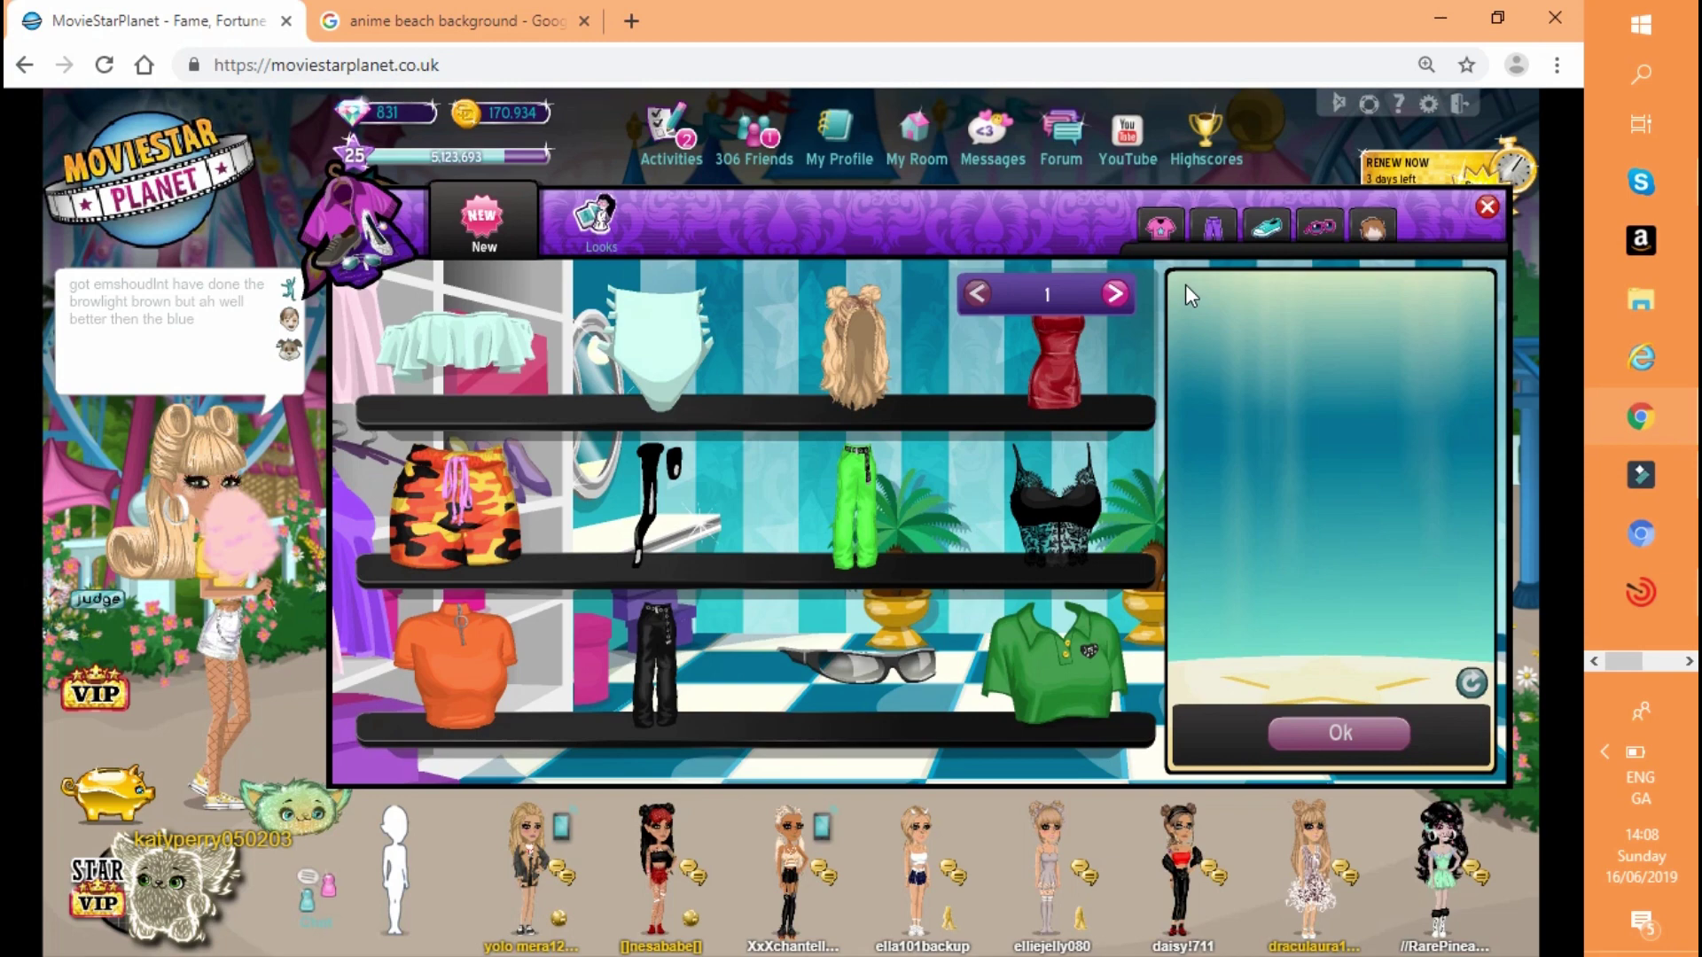
click(1324, 441)
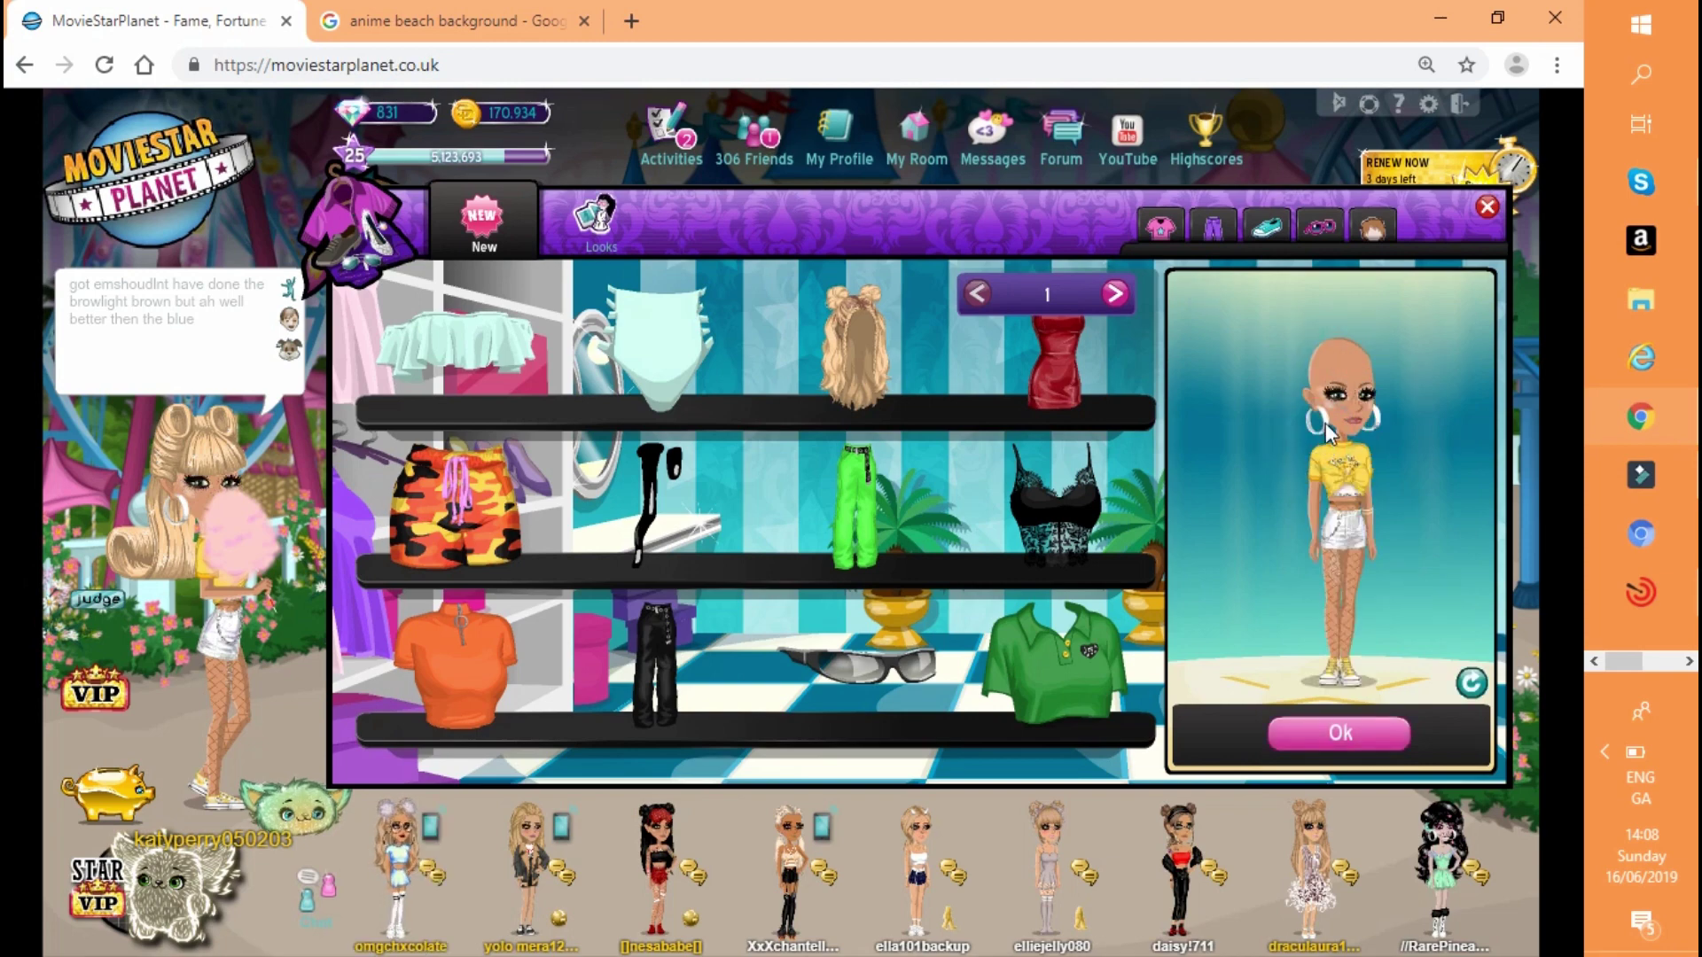
click(1334, 416)
click(1340, 472)
click(1350, 557)
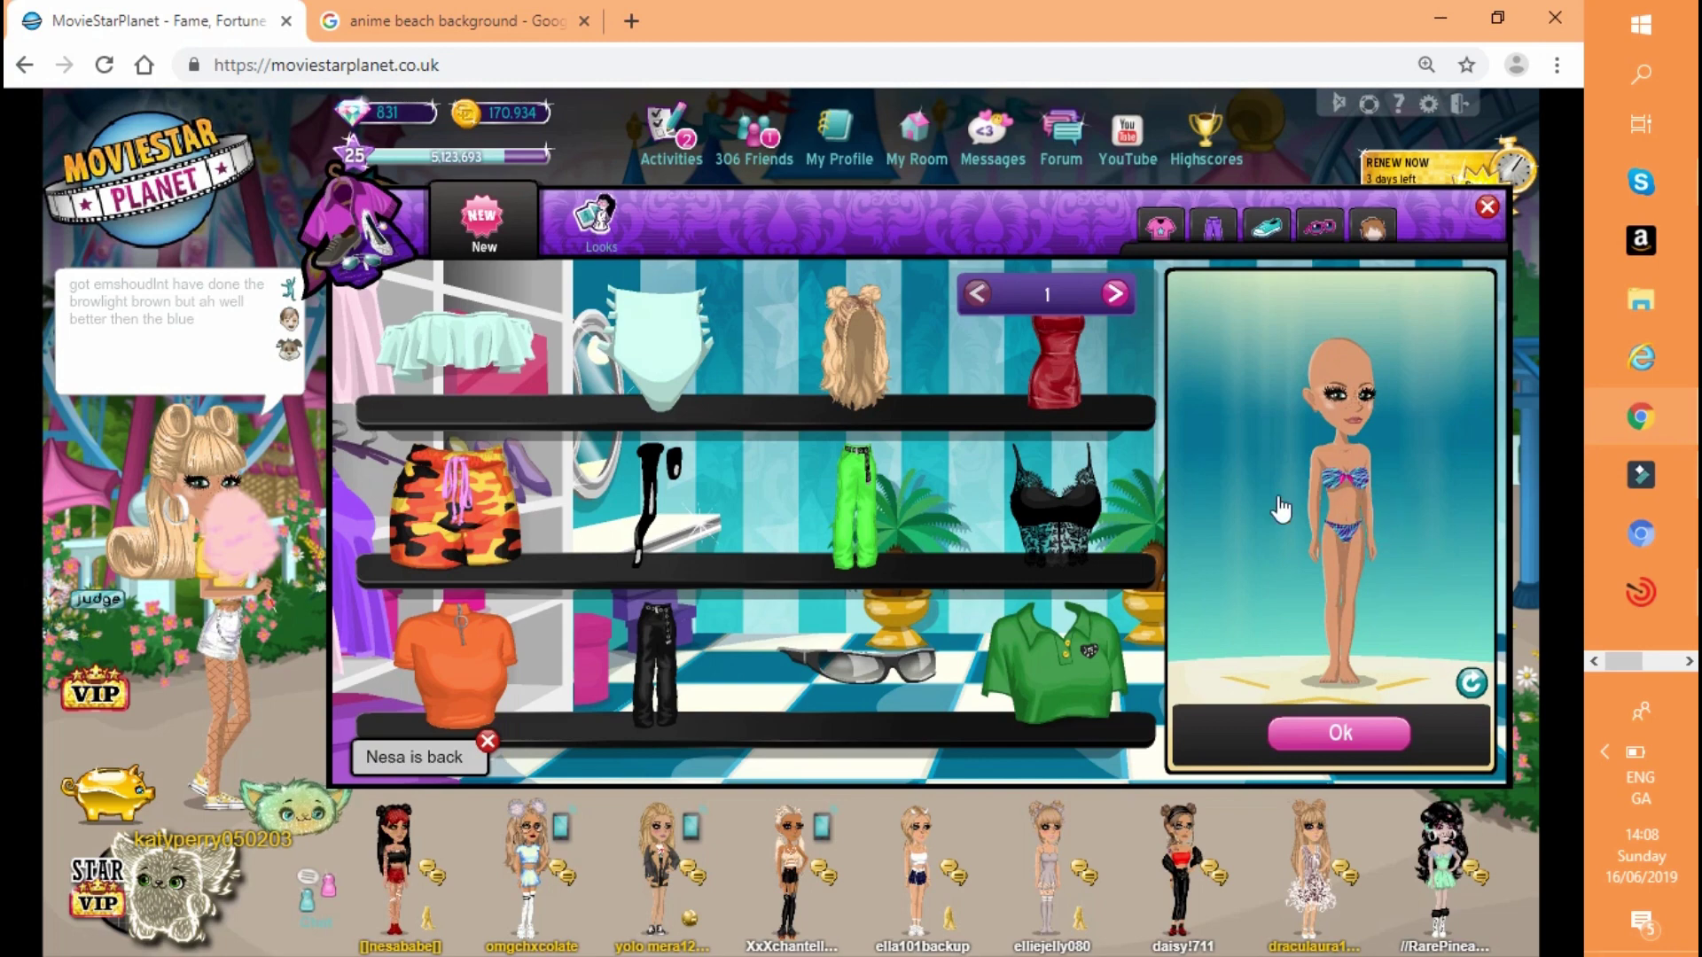
click(678, 341)
click(483, 347)
Try out hairstyles from the first two hair pages and settle on the blonde side ponytail
click(1381, 232)
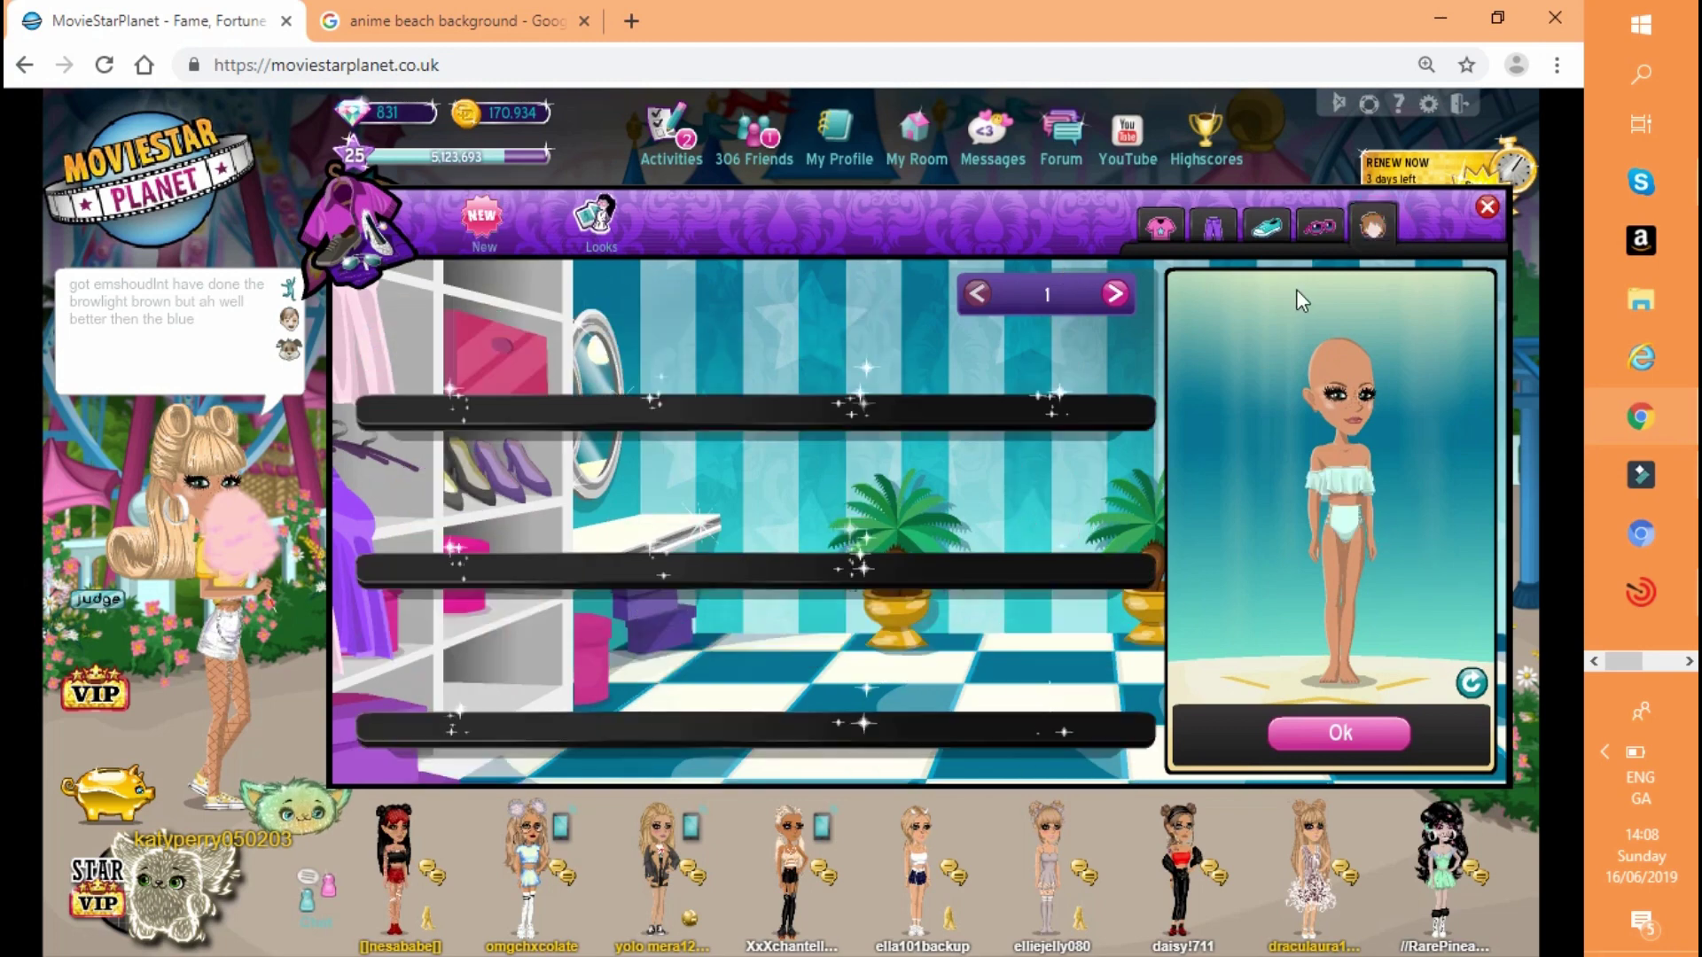
click(1075, 397)
click(1064, 497)
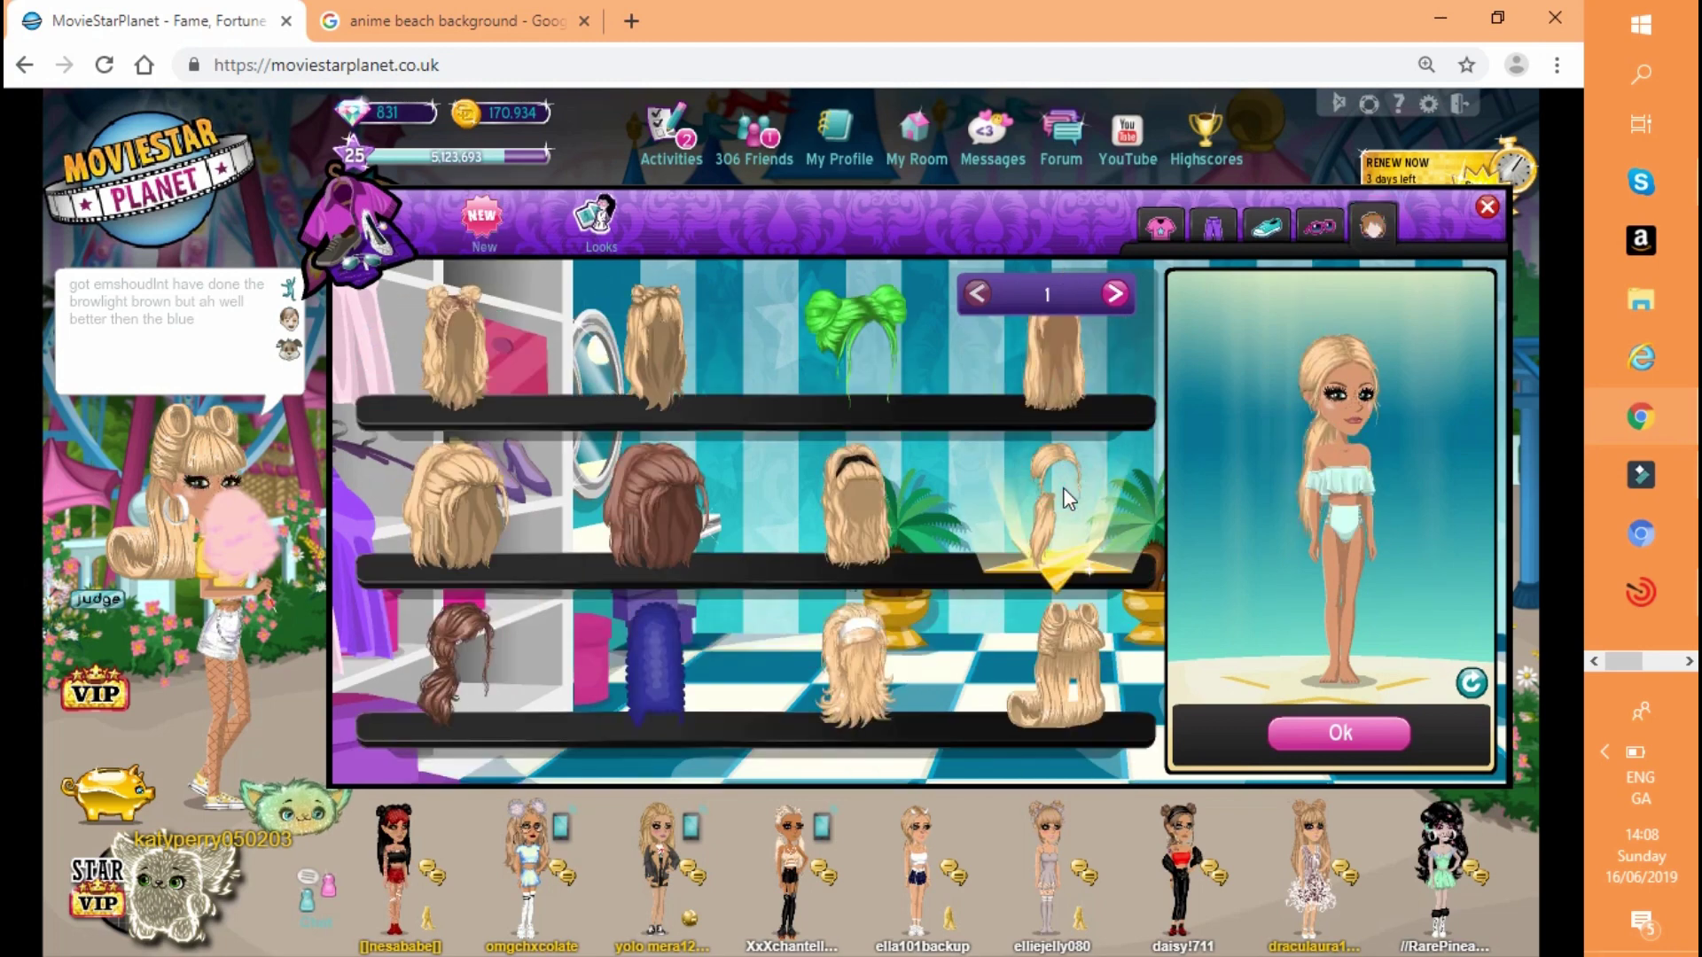
click(513, 544)
click(667, 312)
click(1069, 495)
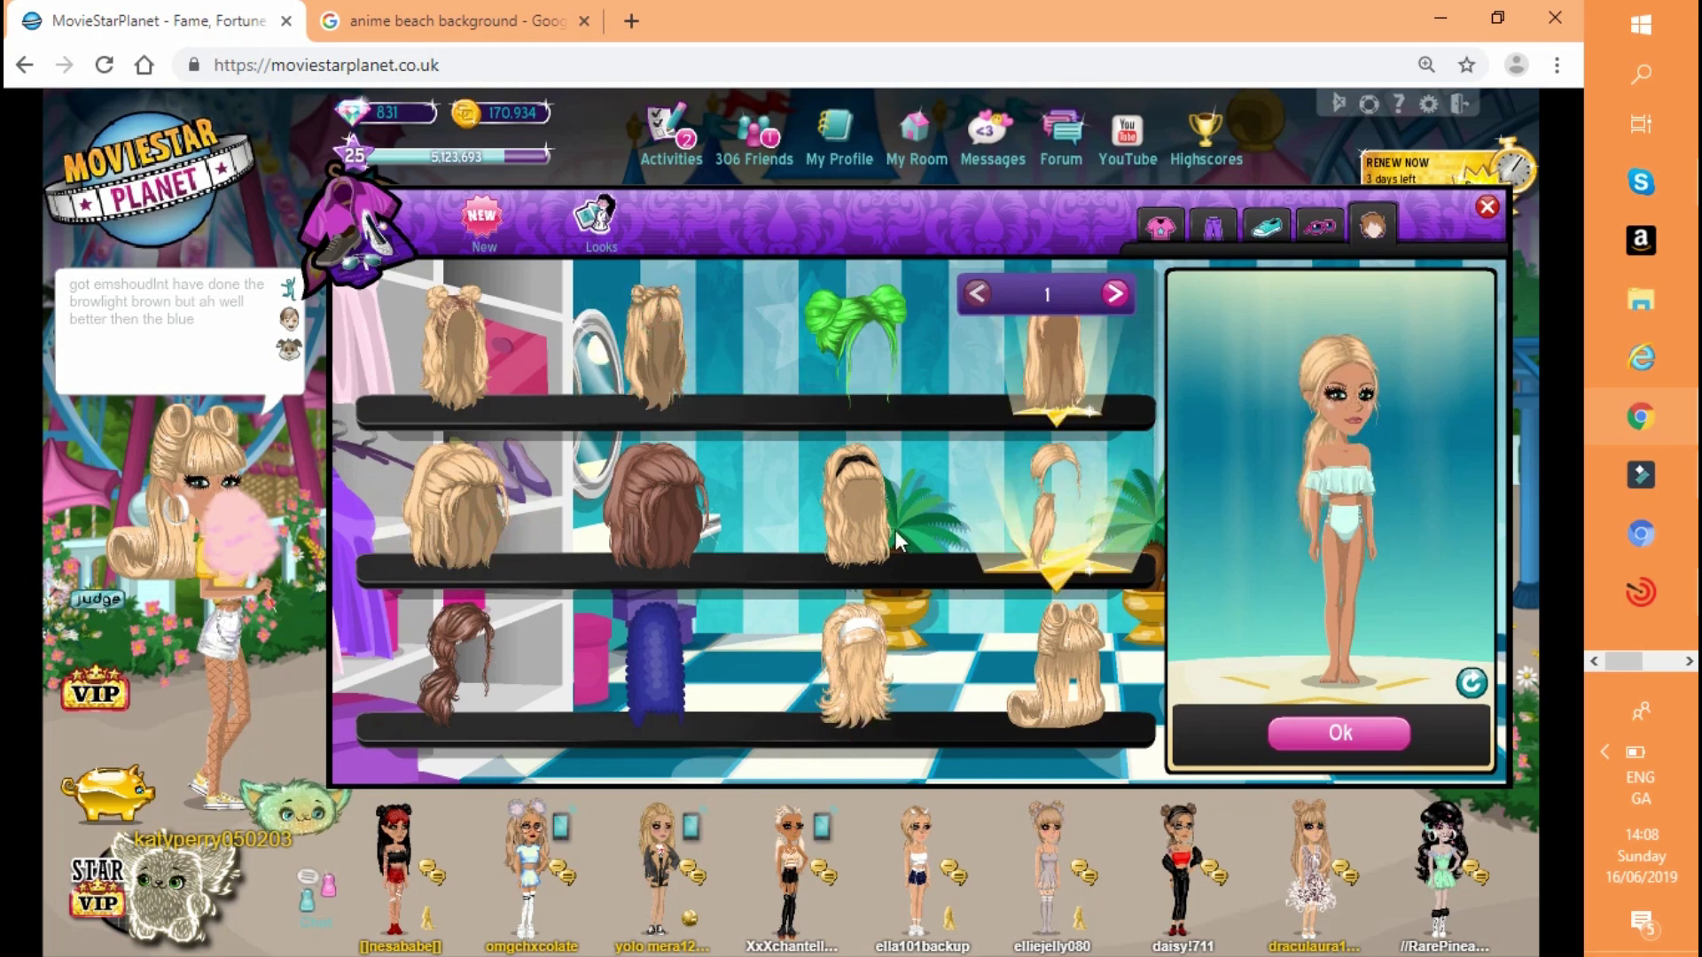
click(397, 706)
click(1032, 532)
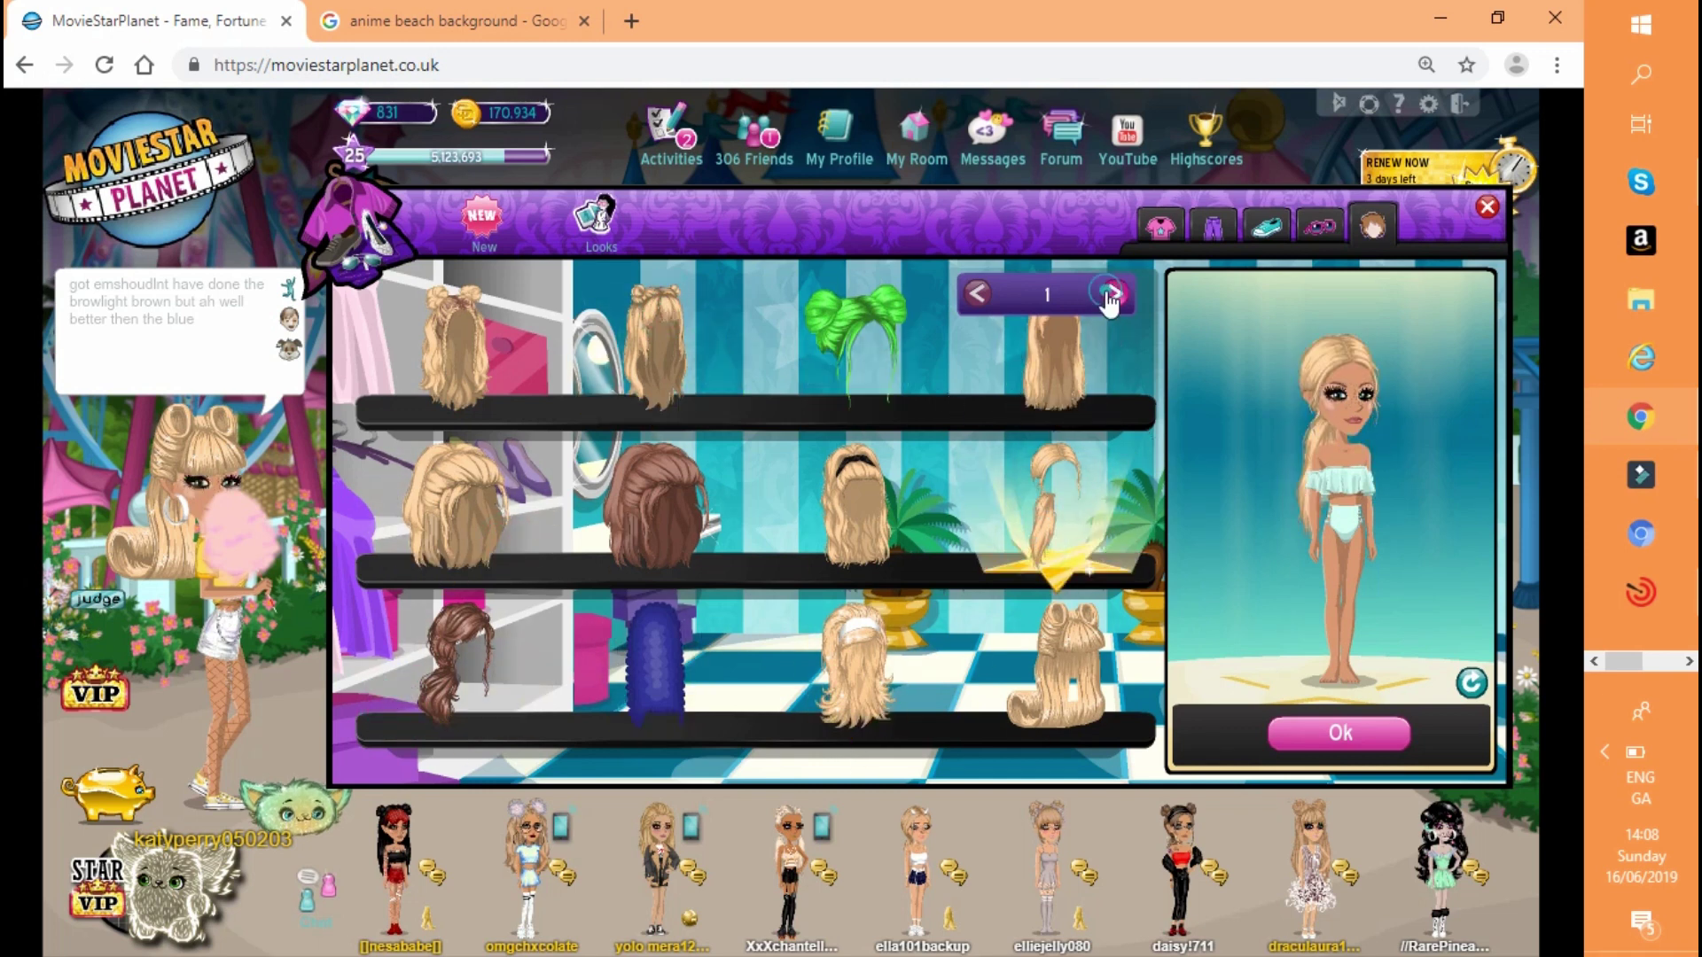
click(1111, 296)
click(704, 645)
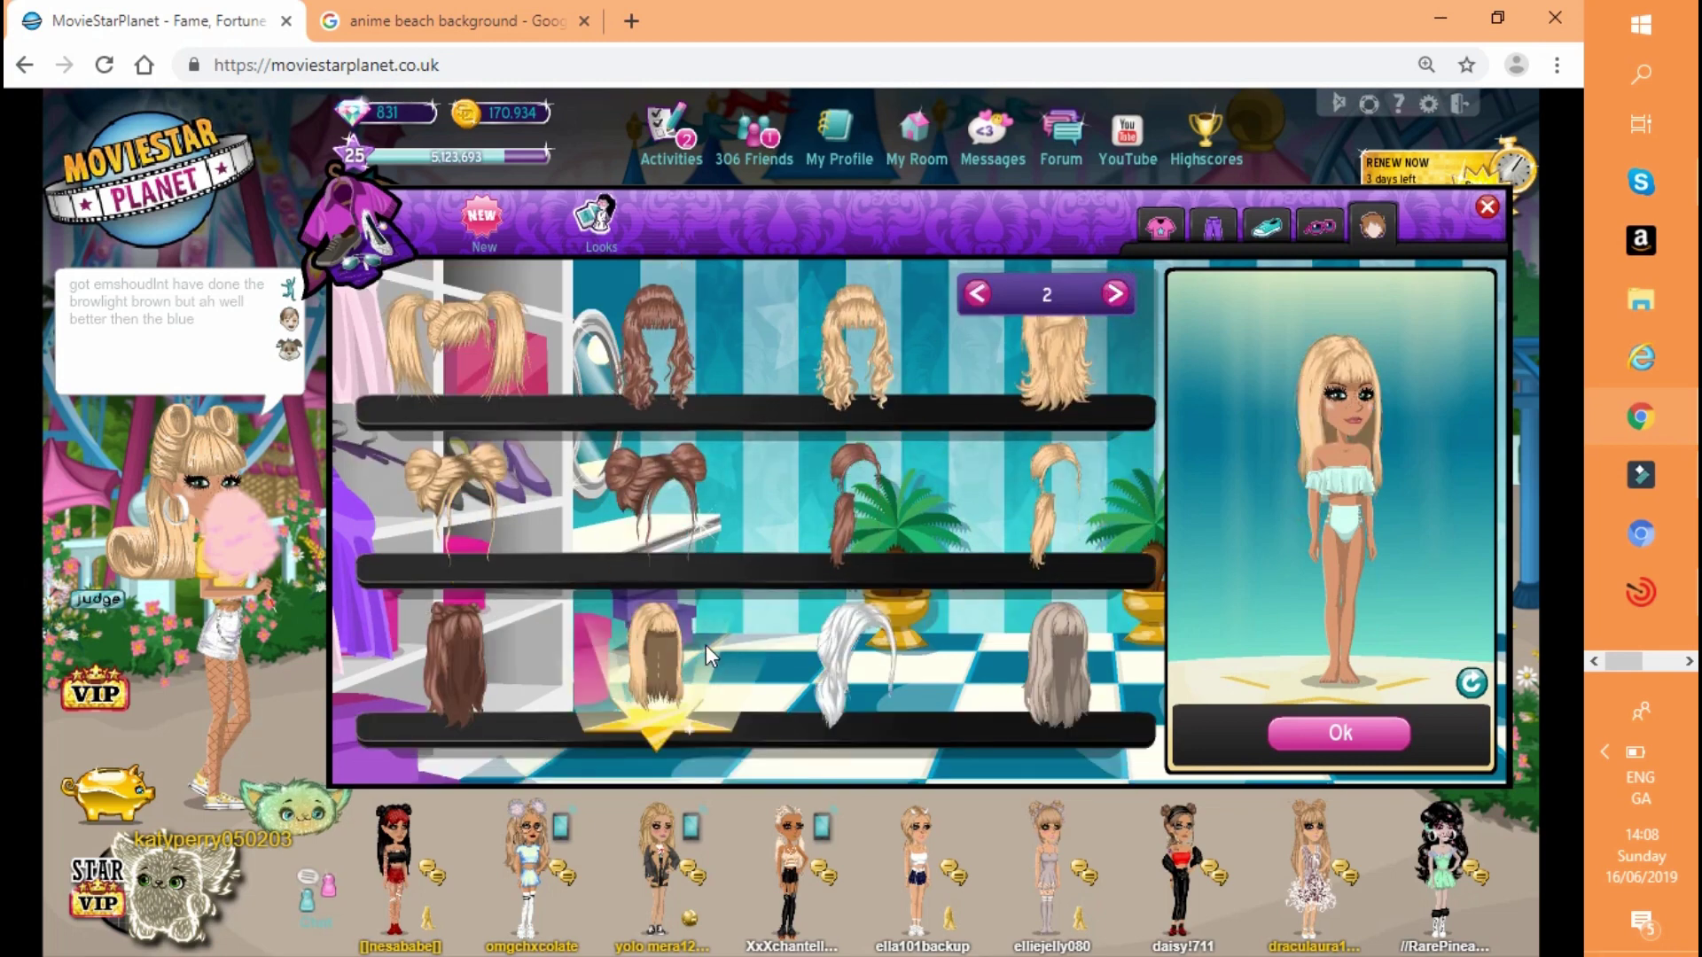
click(1101, 511)
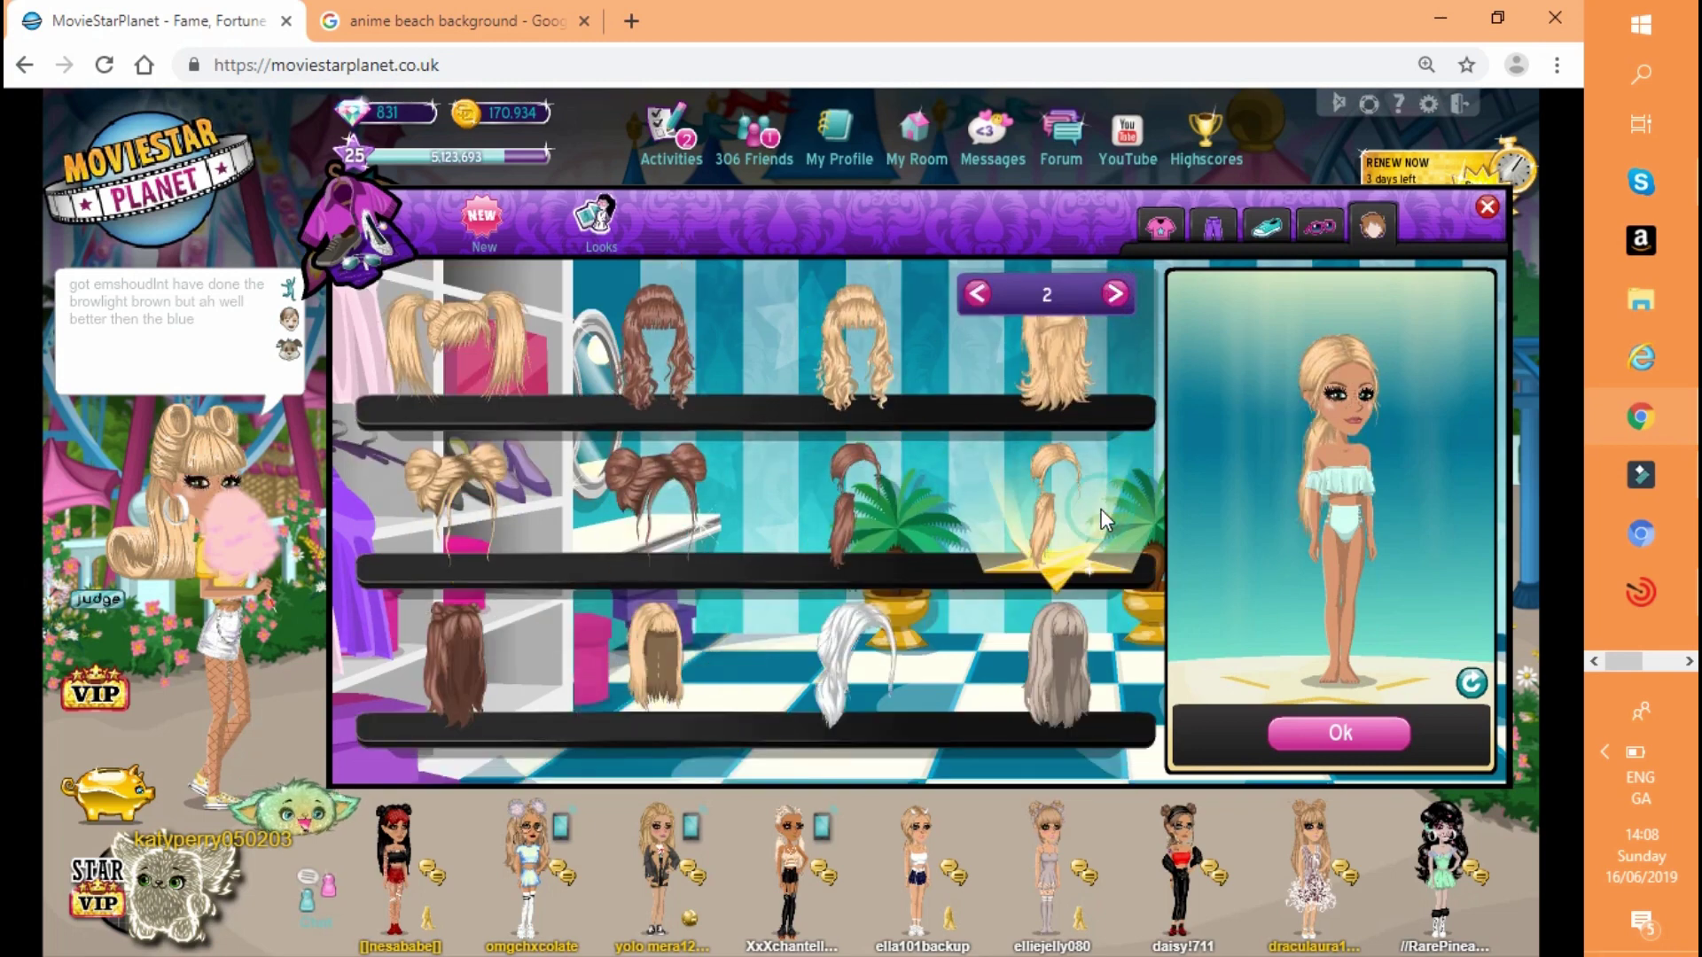
Look through the wardrobe's shoes and the first six pages of accessories for items that suit the beach outfit
click(1268, 227)
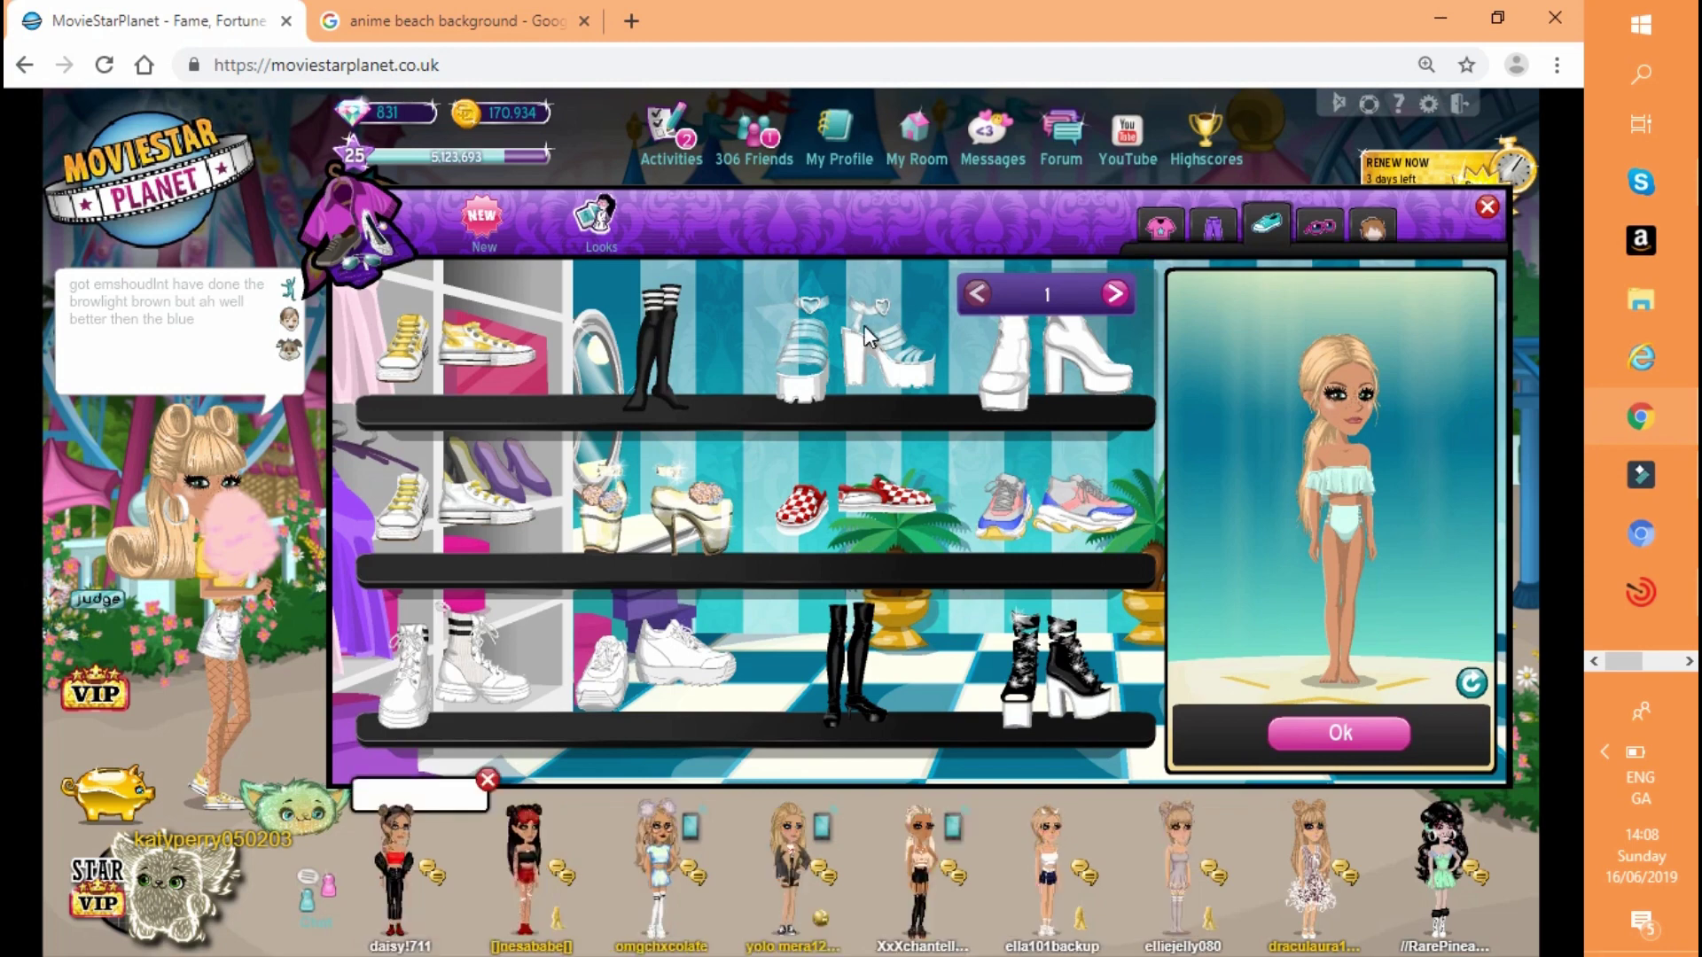
click(865, 326)
click(1319, 226)
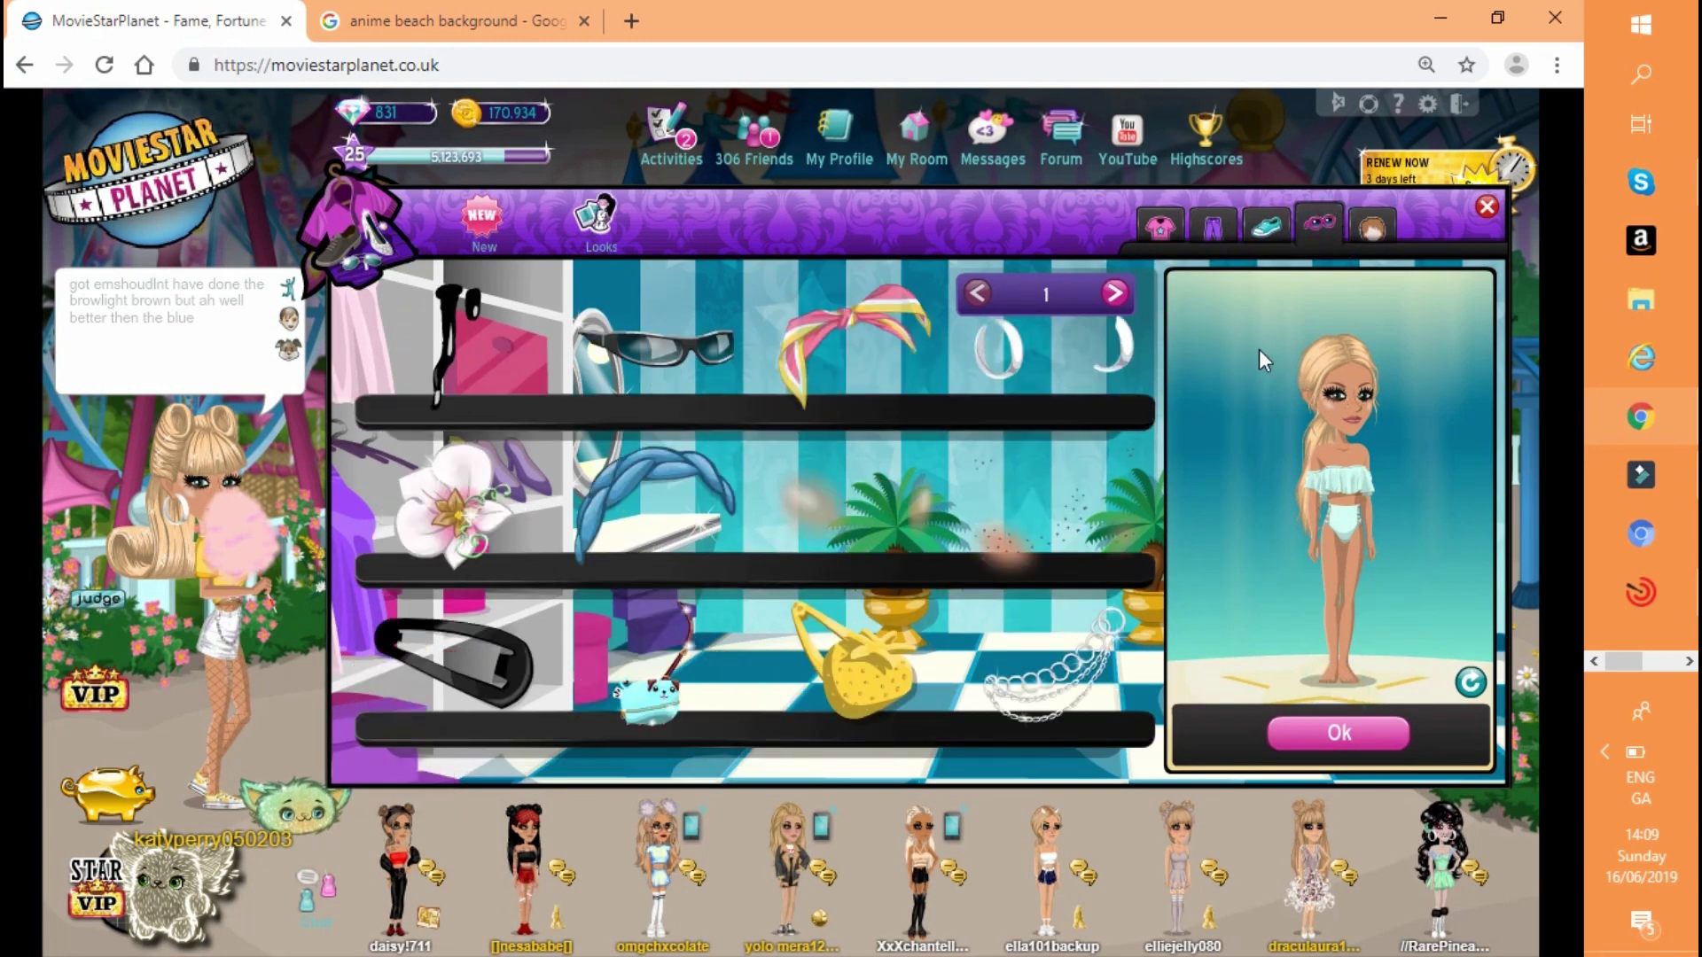
click(1115, 295)
click(1116, 295)
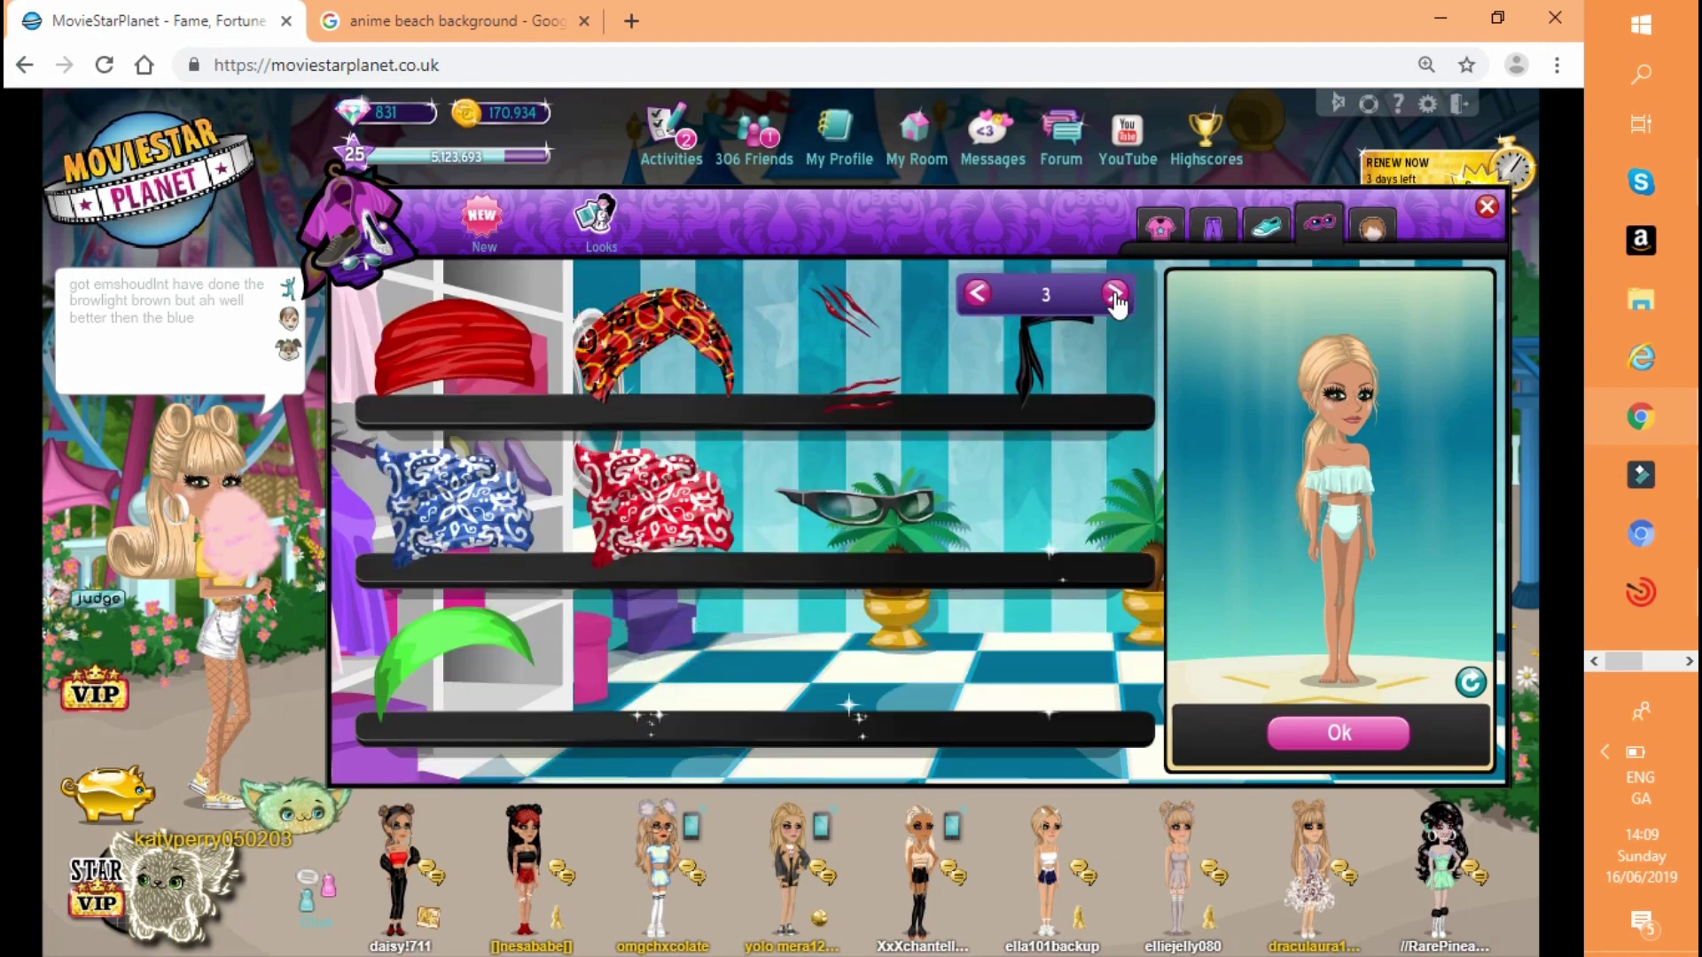
click(1115, 295)
click(1115, 295)
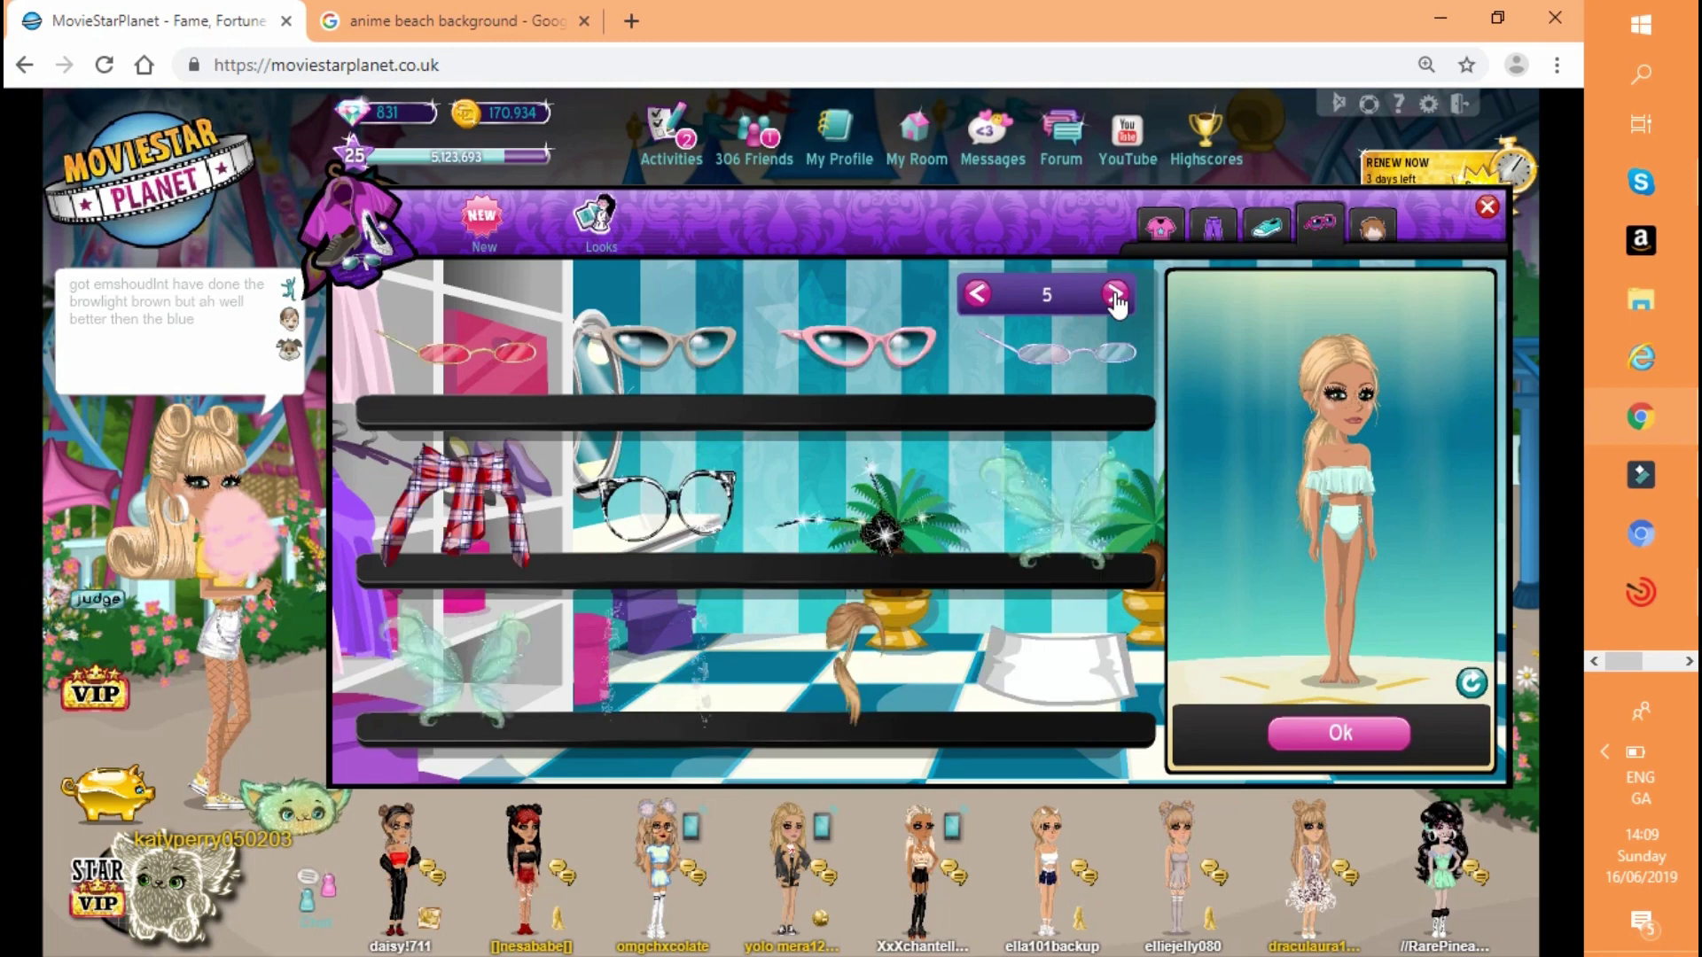
click(1115, 296)
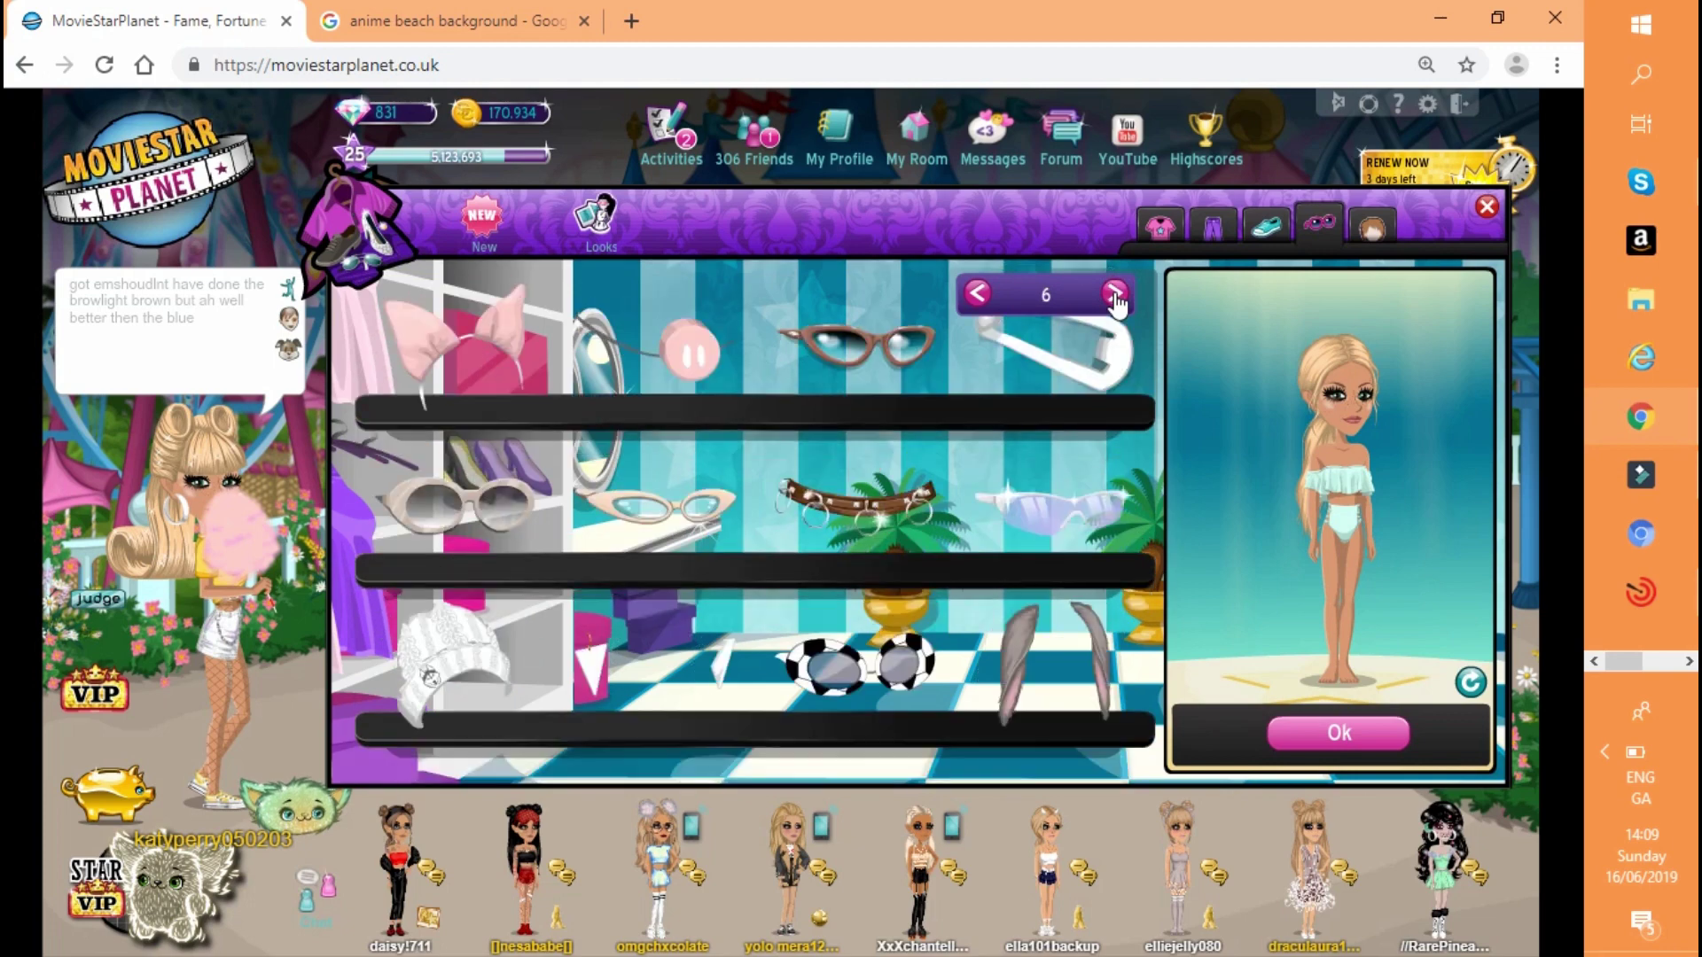
click(1645, 661)
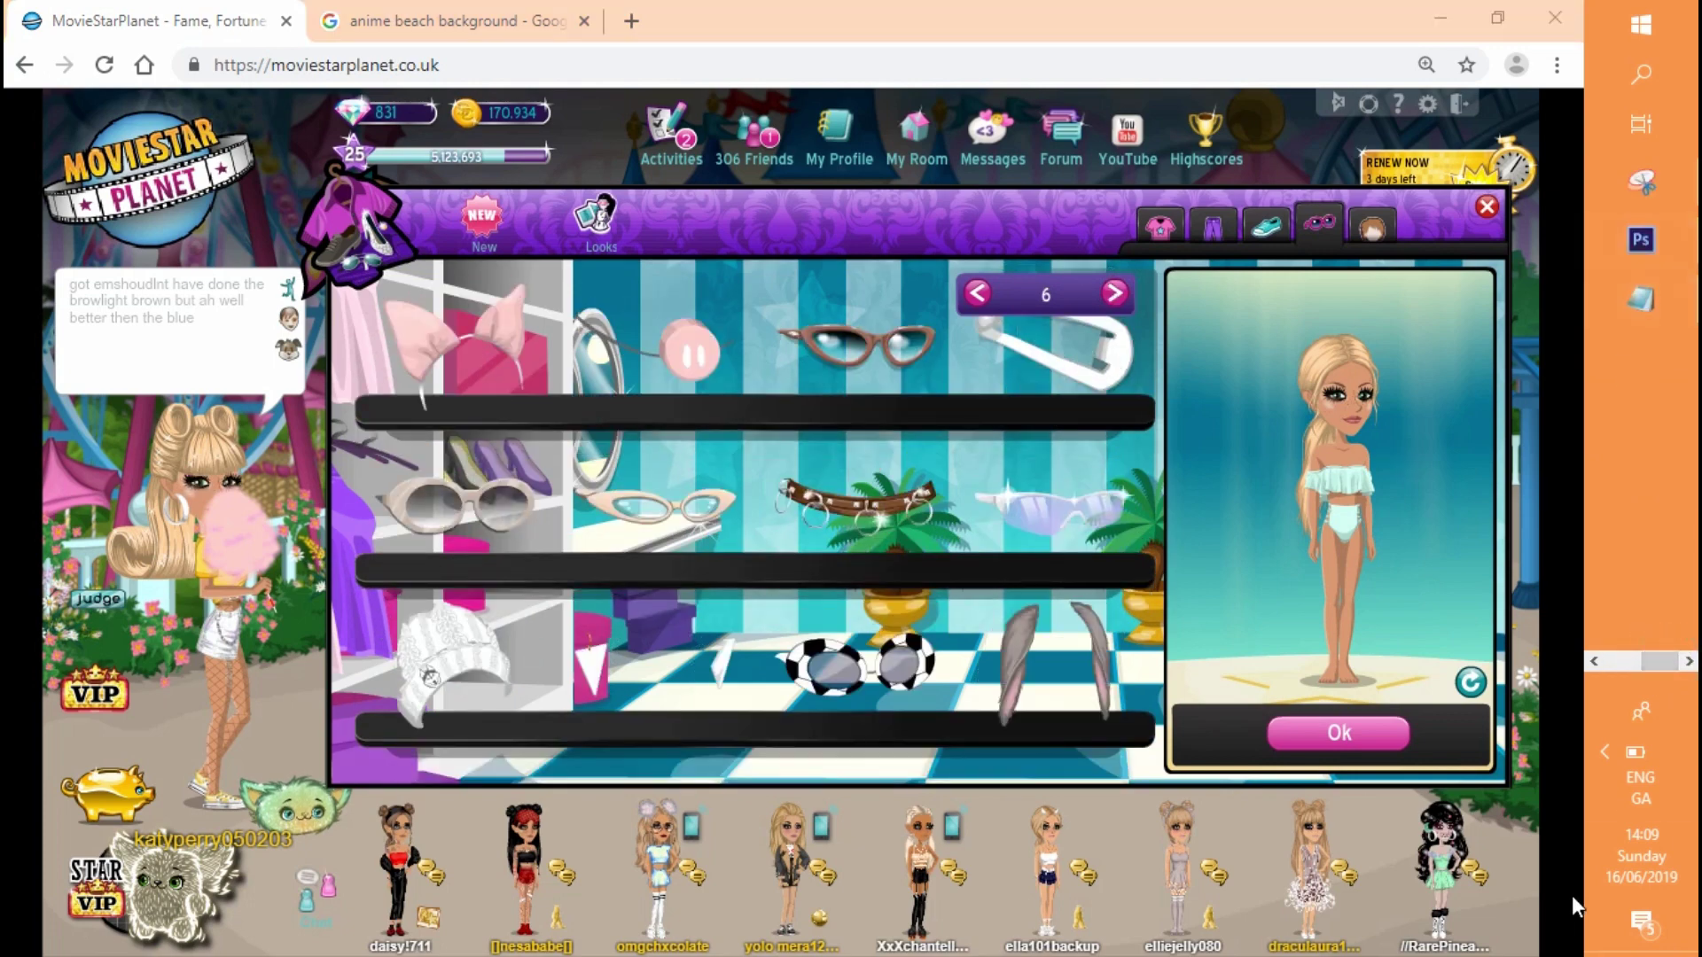
click(1607, 752)
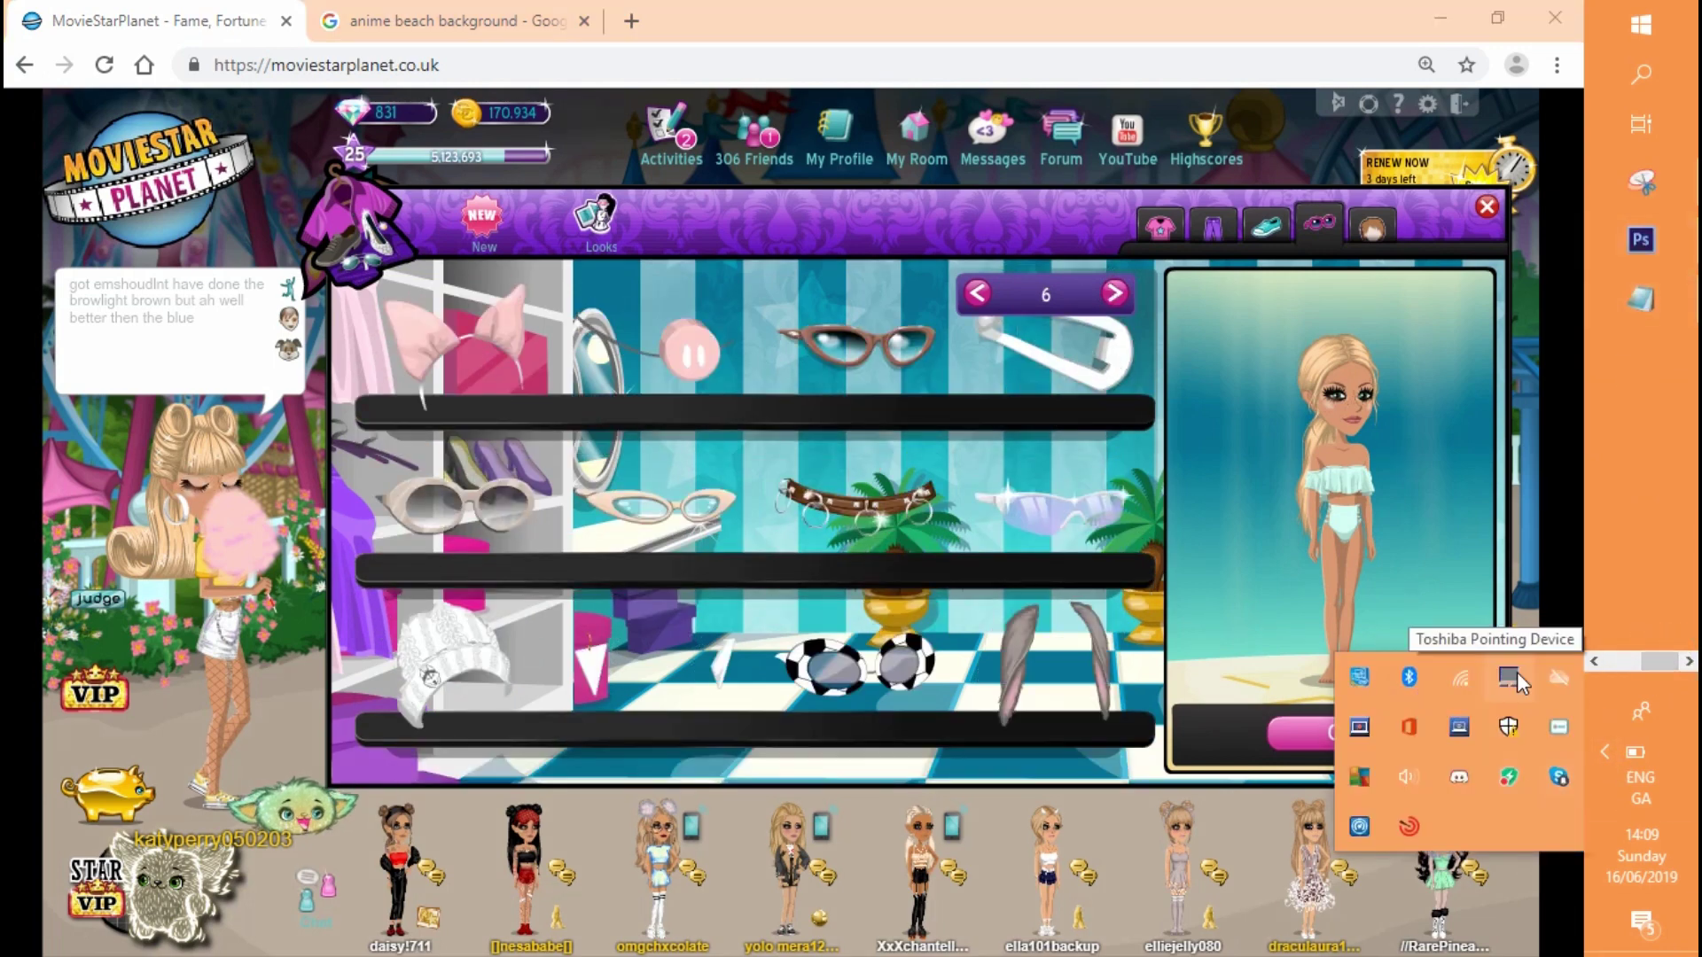
right_click(1560, 727)
click(1428, 751)
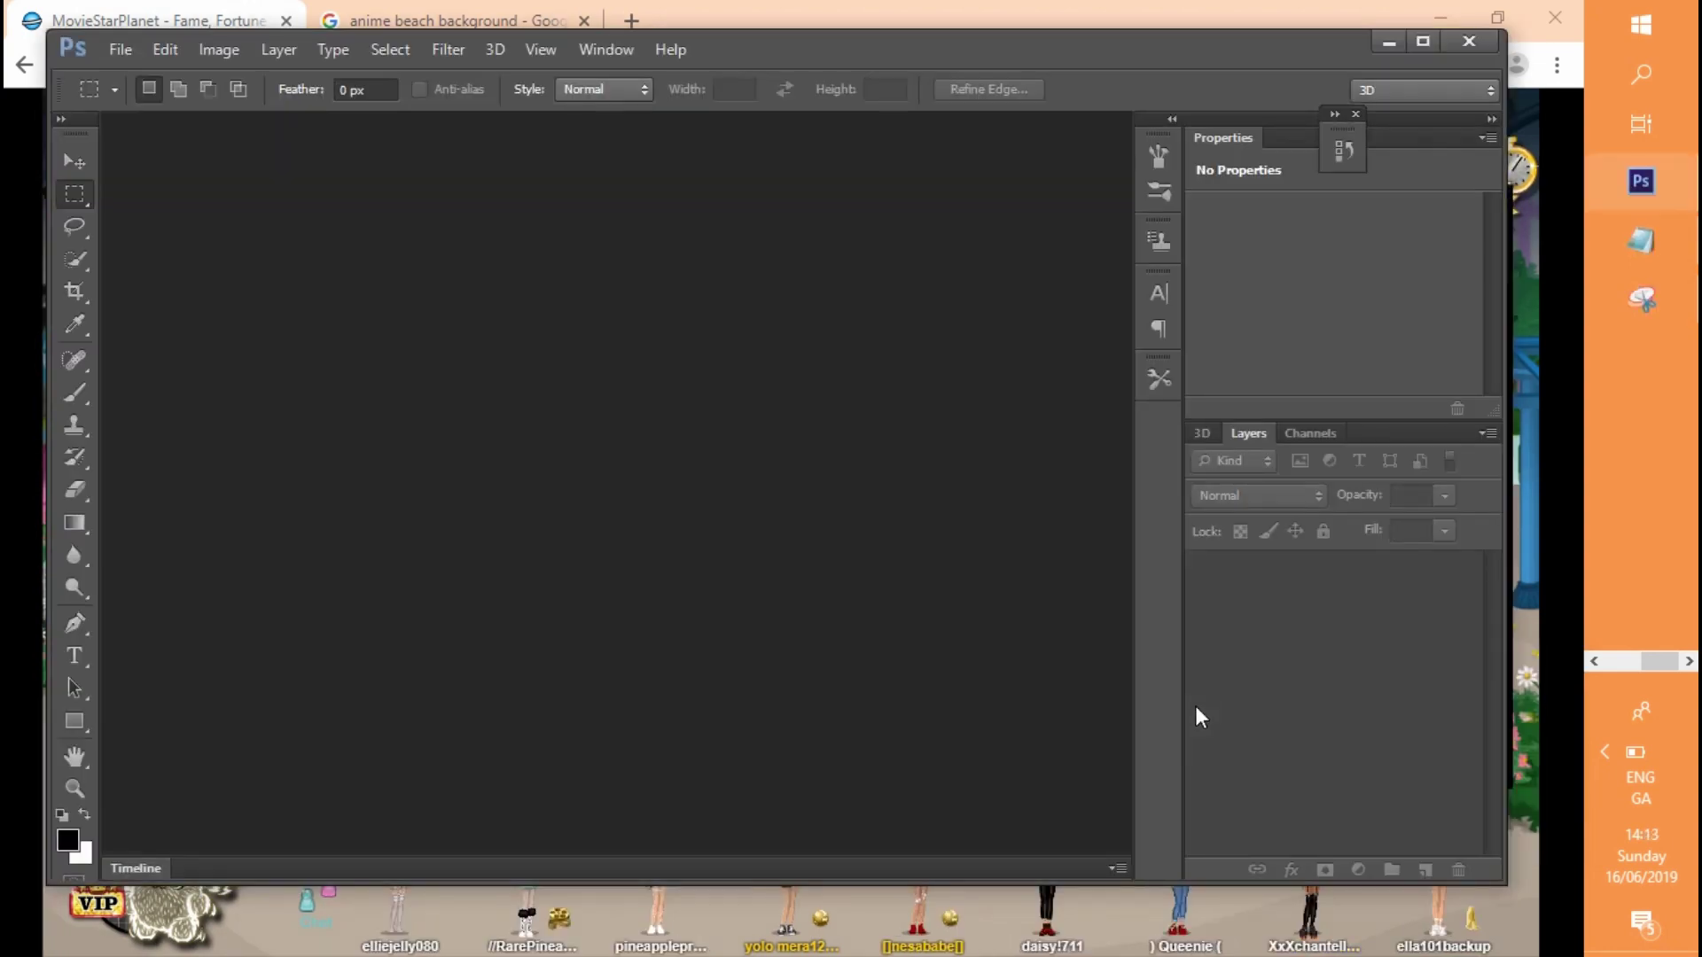
Open the YouTube banner template channel-art-template-fireworks.png from the Downloads folder, accepting that its Fireworks data is discarded
click(120, 50)
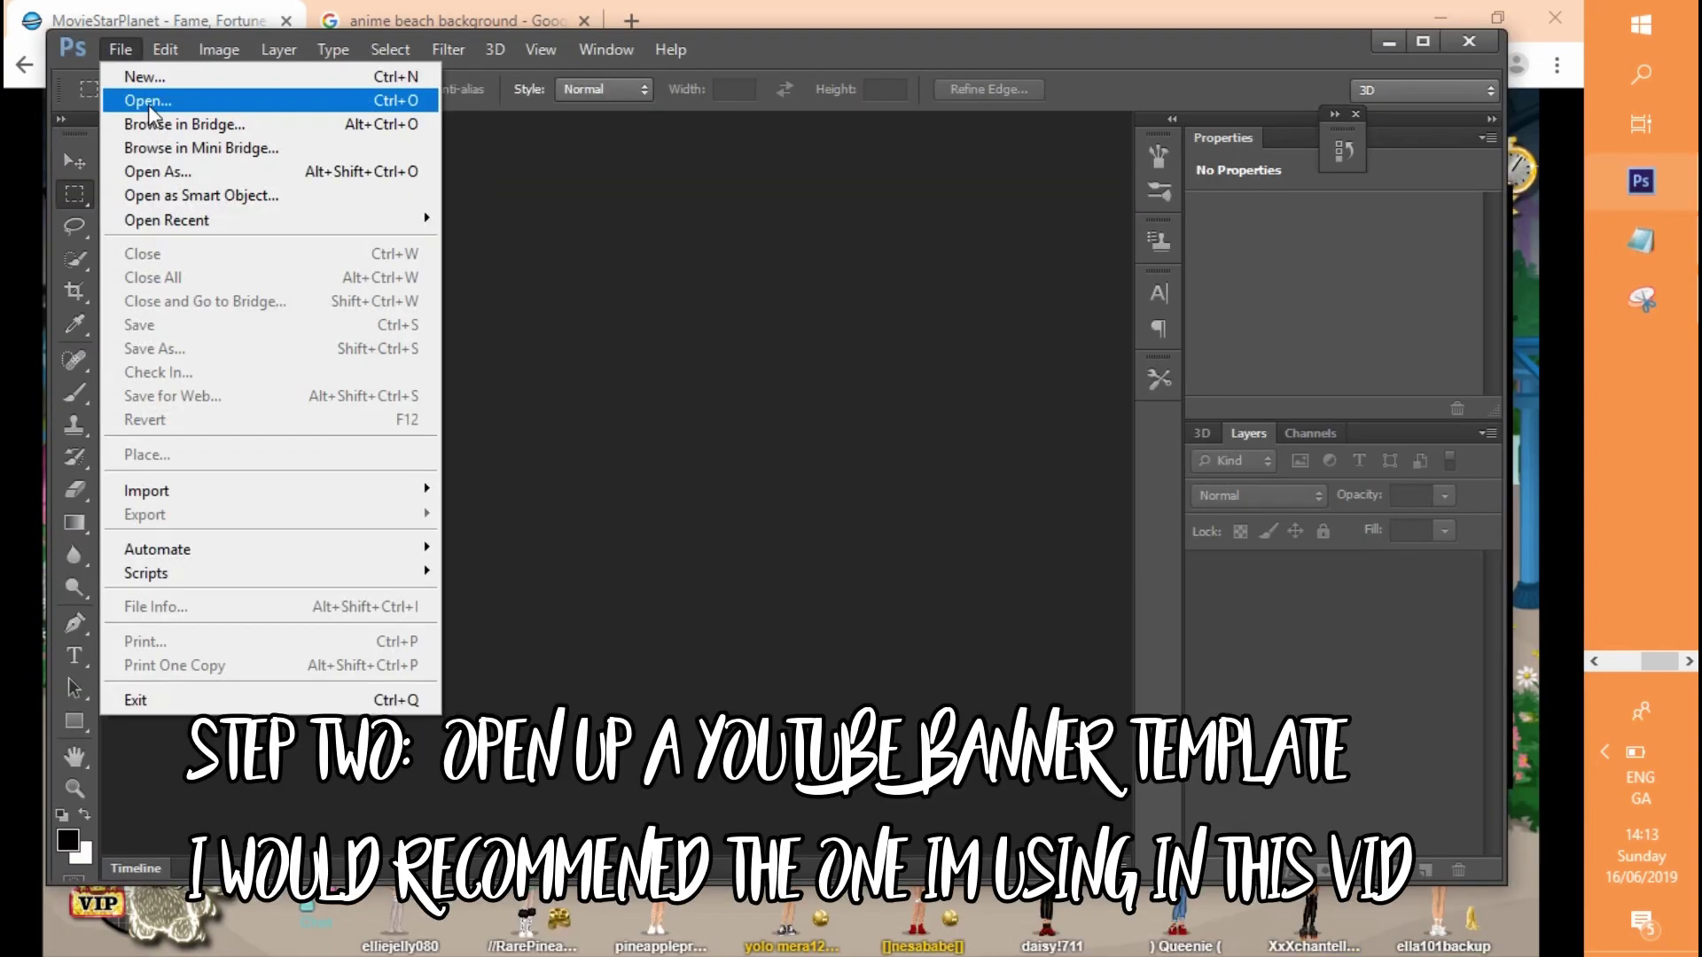
click(147, 101)
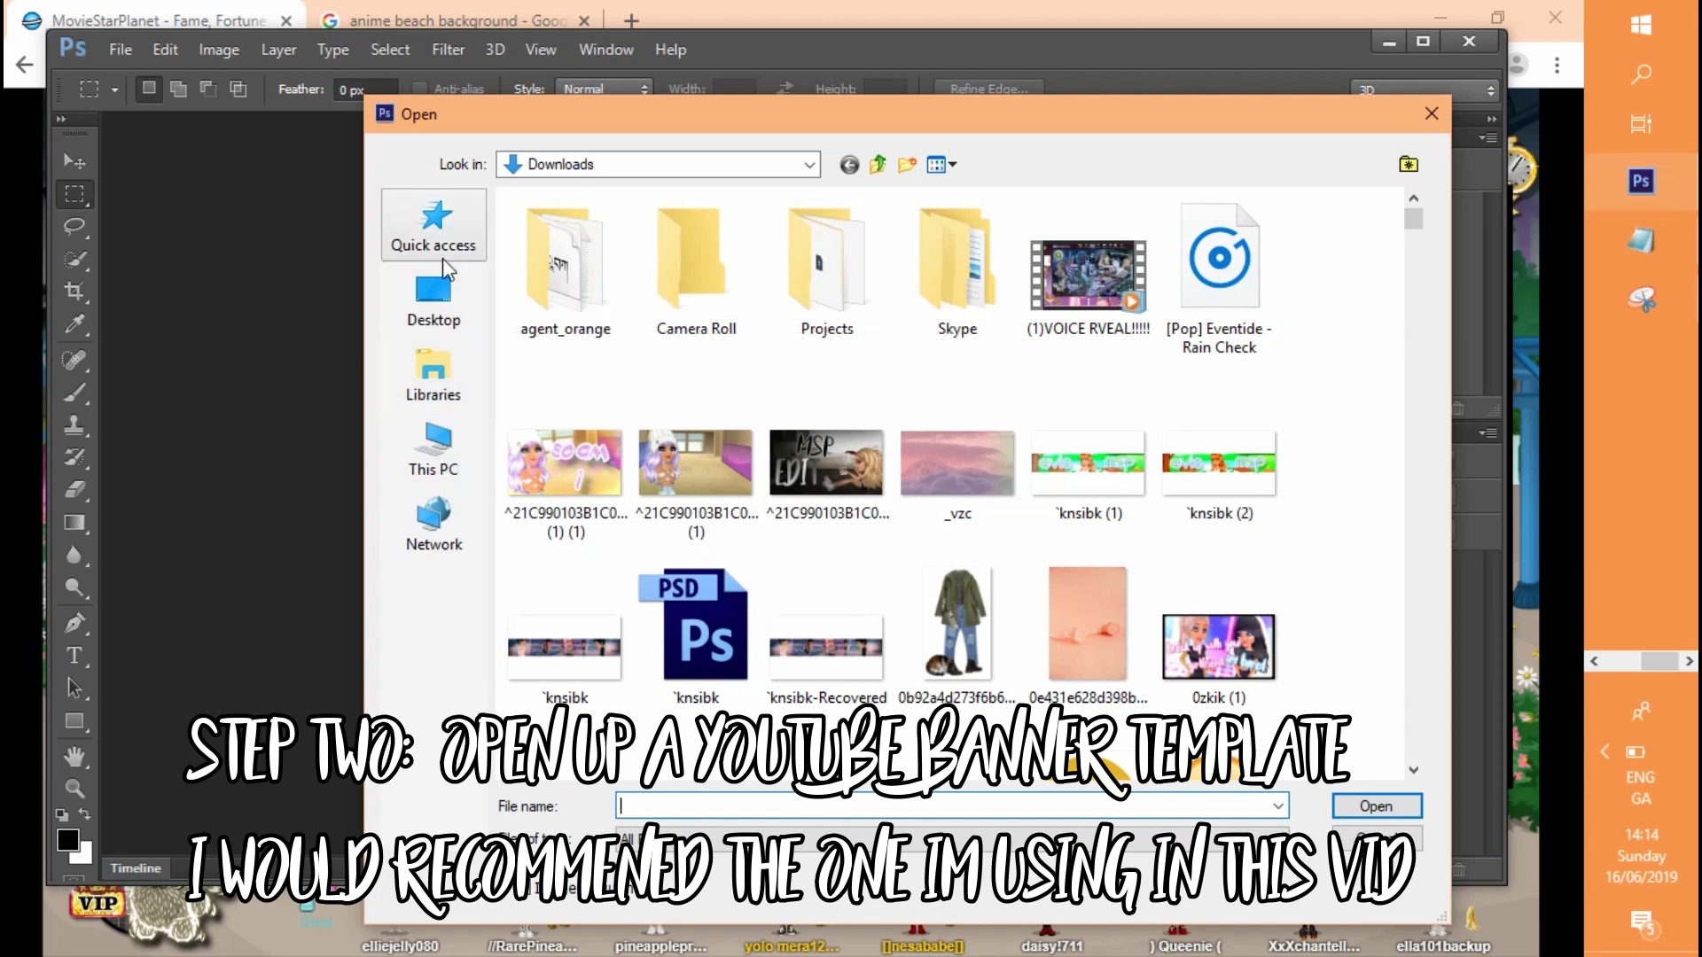
drag(1415, 222, 1440, 328)
click(1242, 612)
click(1415, 813)
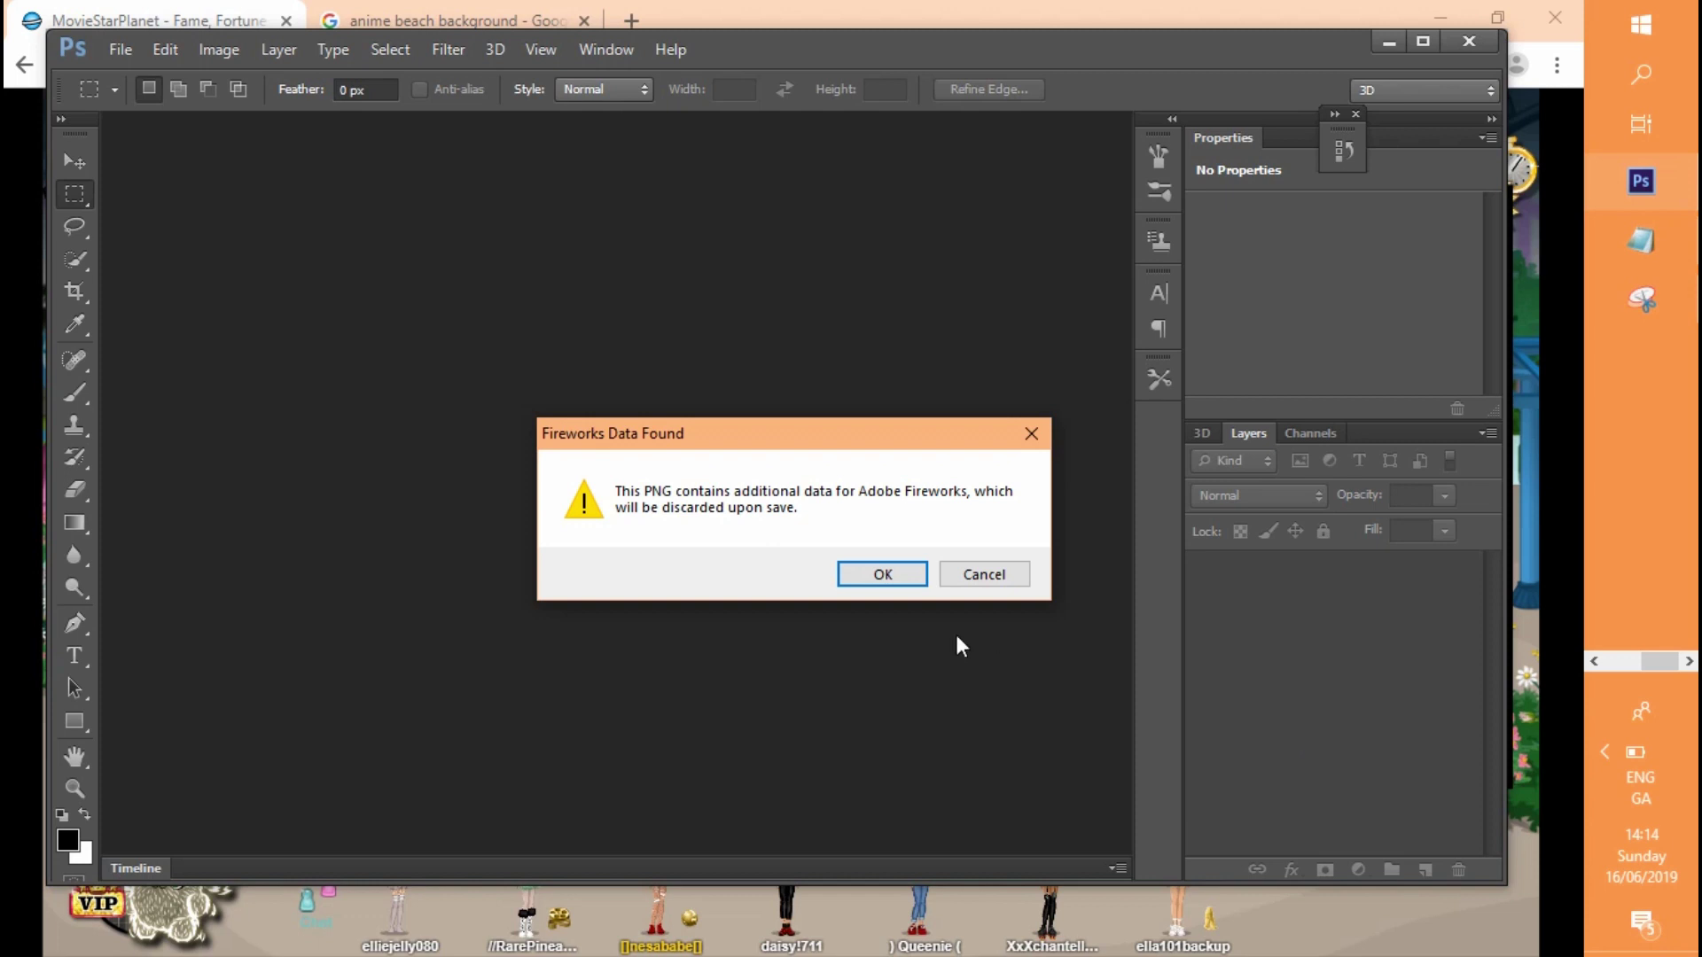
click(904, 578)
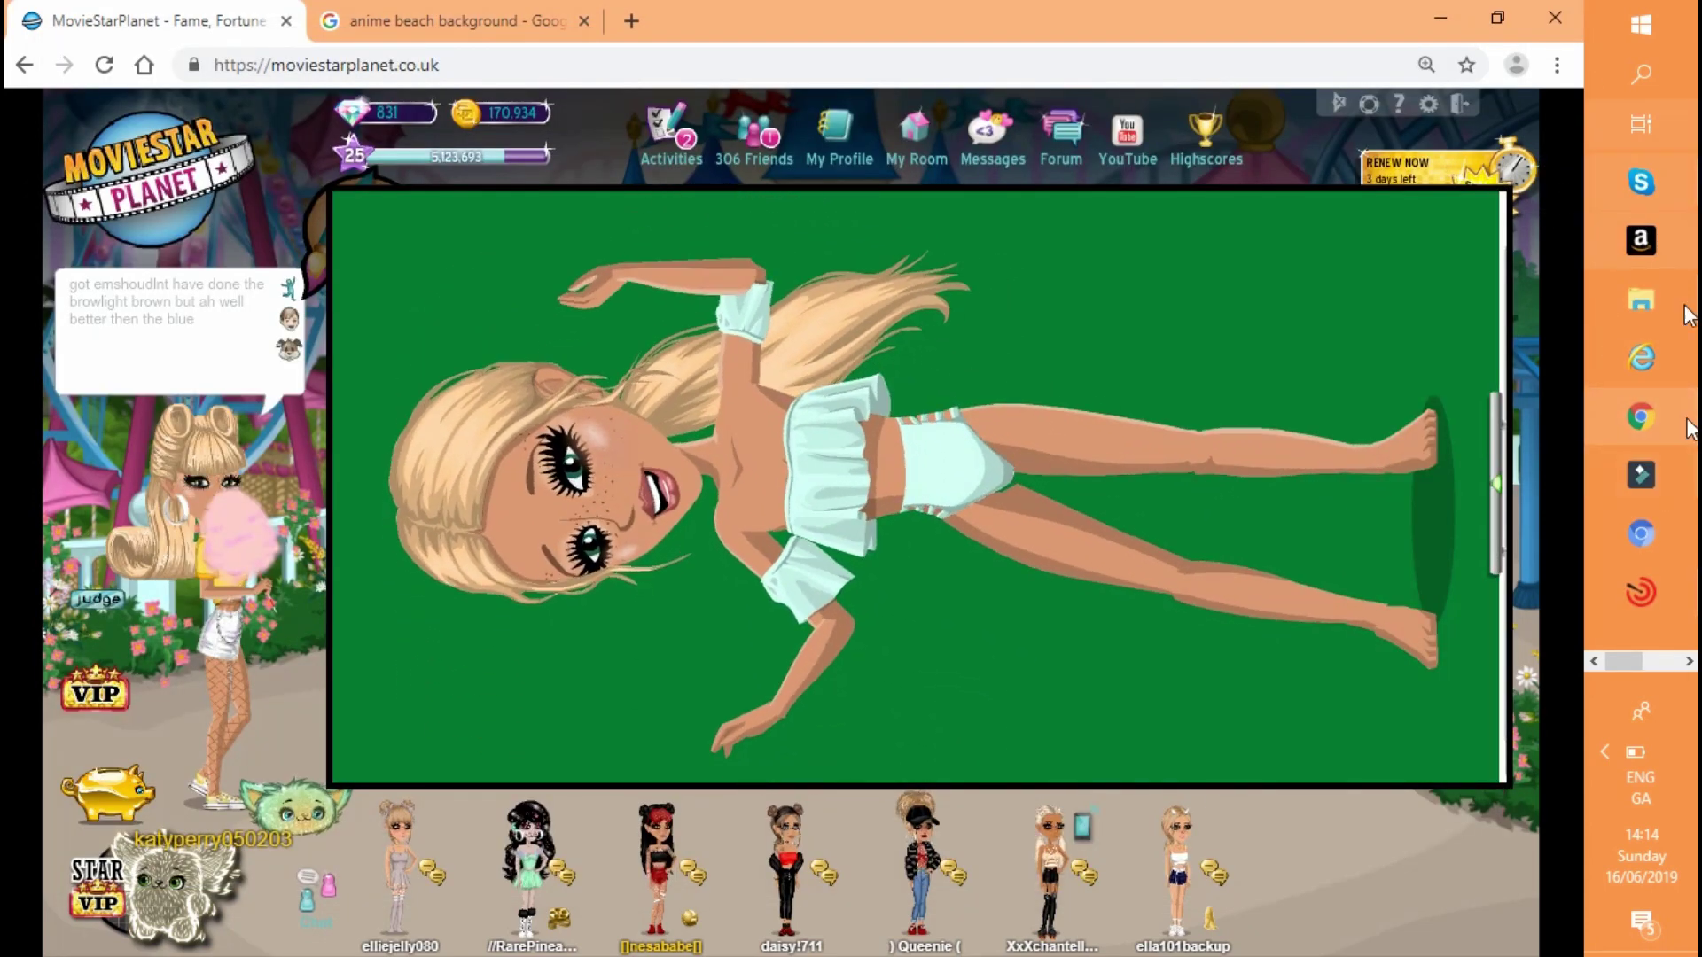
Switch to Snipping Tool, capture a small blank white patch of the page's speech bubble and copy it
click(1689, 661)
click(1675, 299)
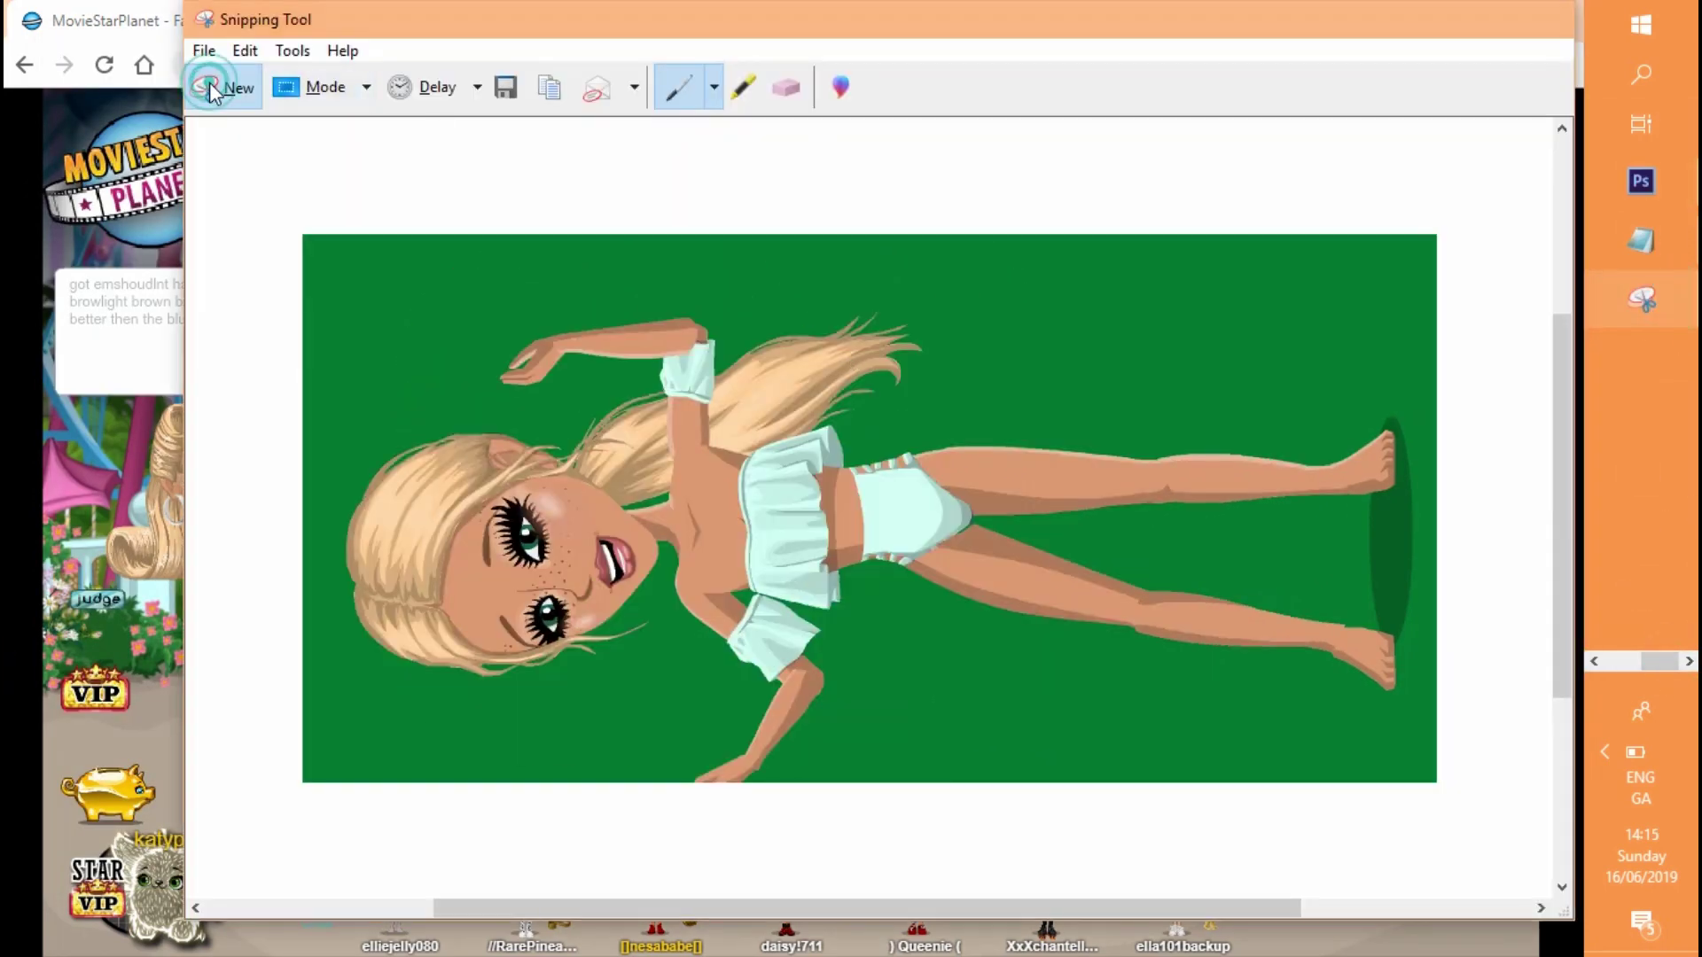
click(210, 85)
drag(167, 372, 240, 376)
right_click(363, 332)
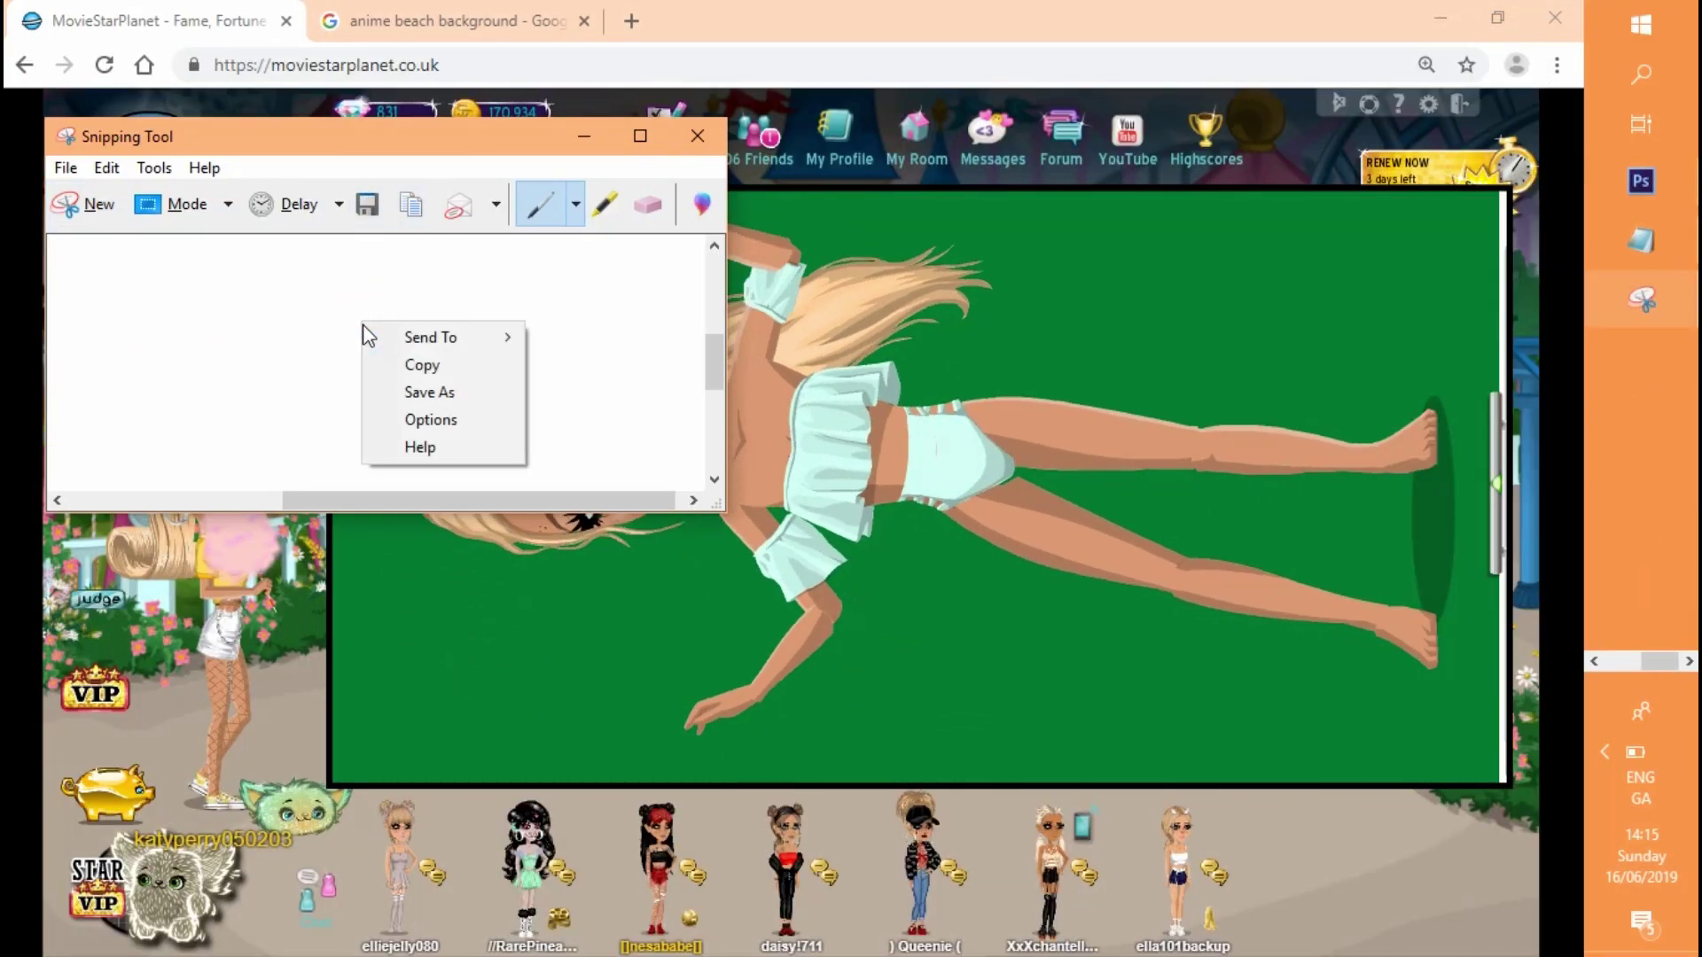
click(410, 365)
Switch to Photoshop and paste the copied white patch into the banner template
click(1638, 182)
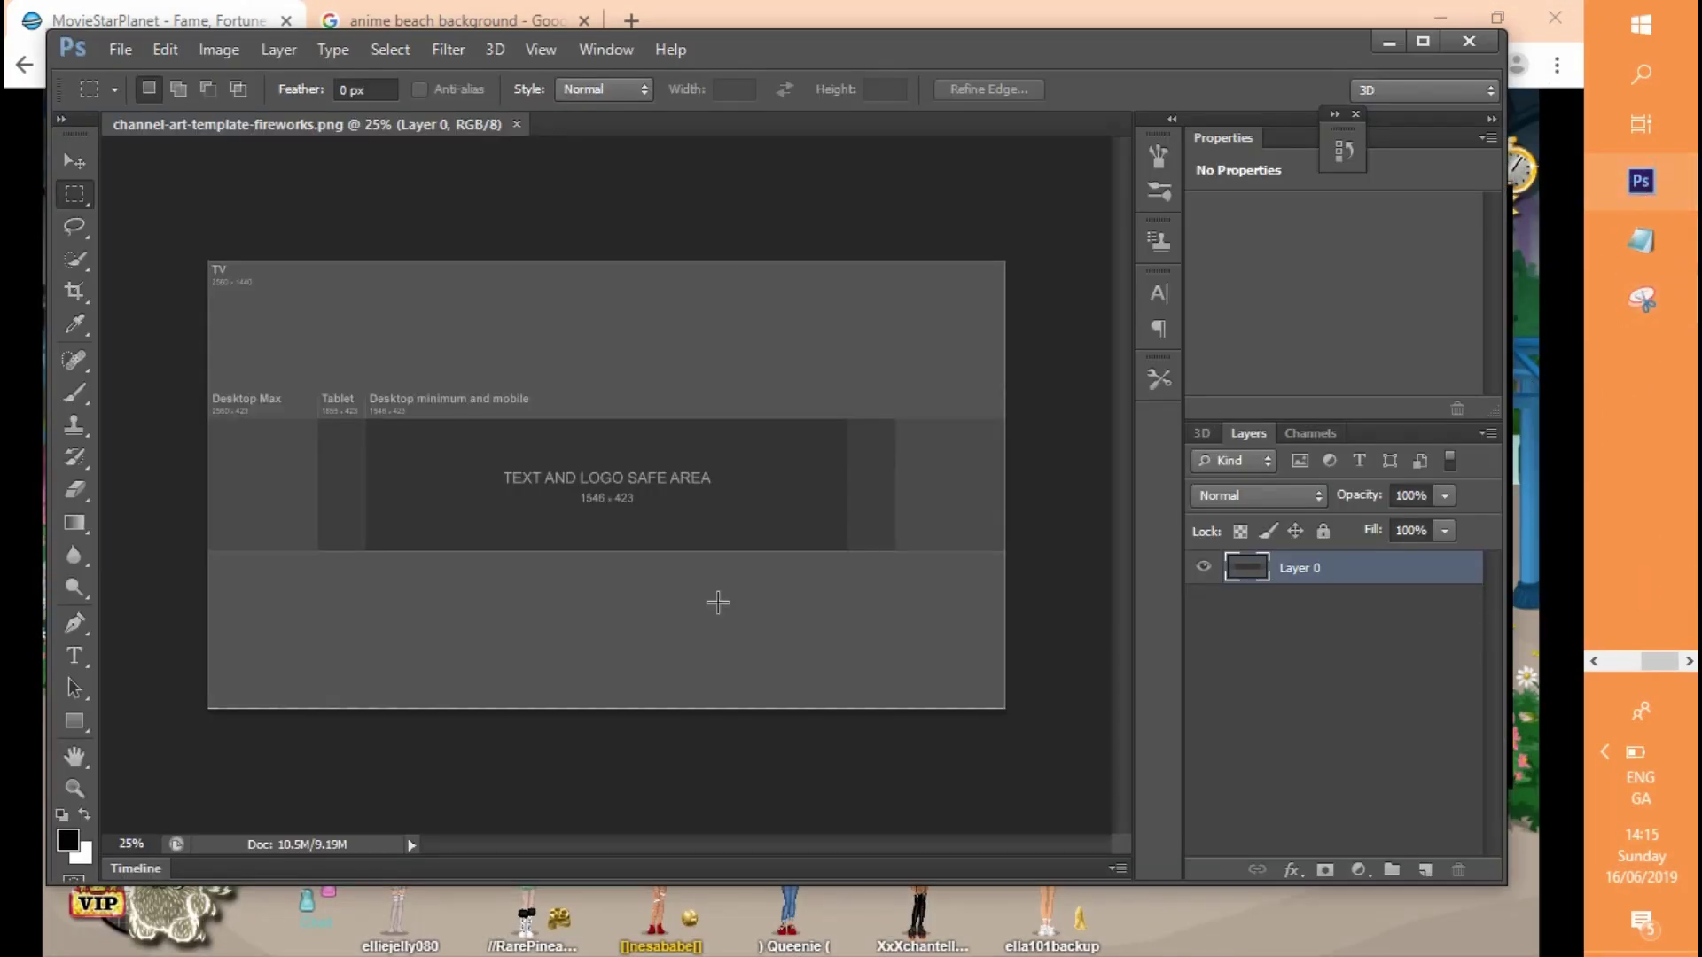
right_click(716, 620)
click(157, 49)
click(157, 50)
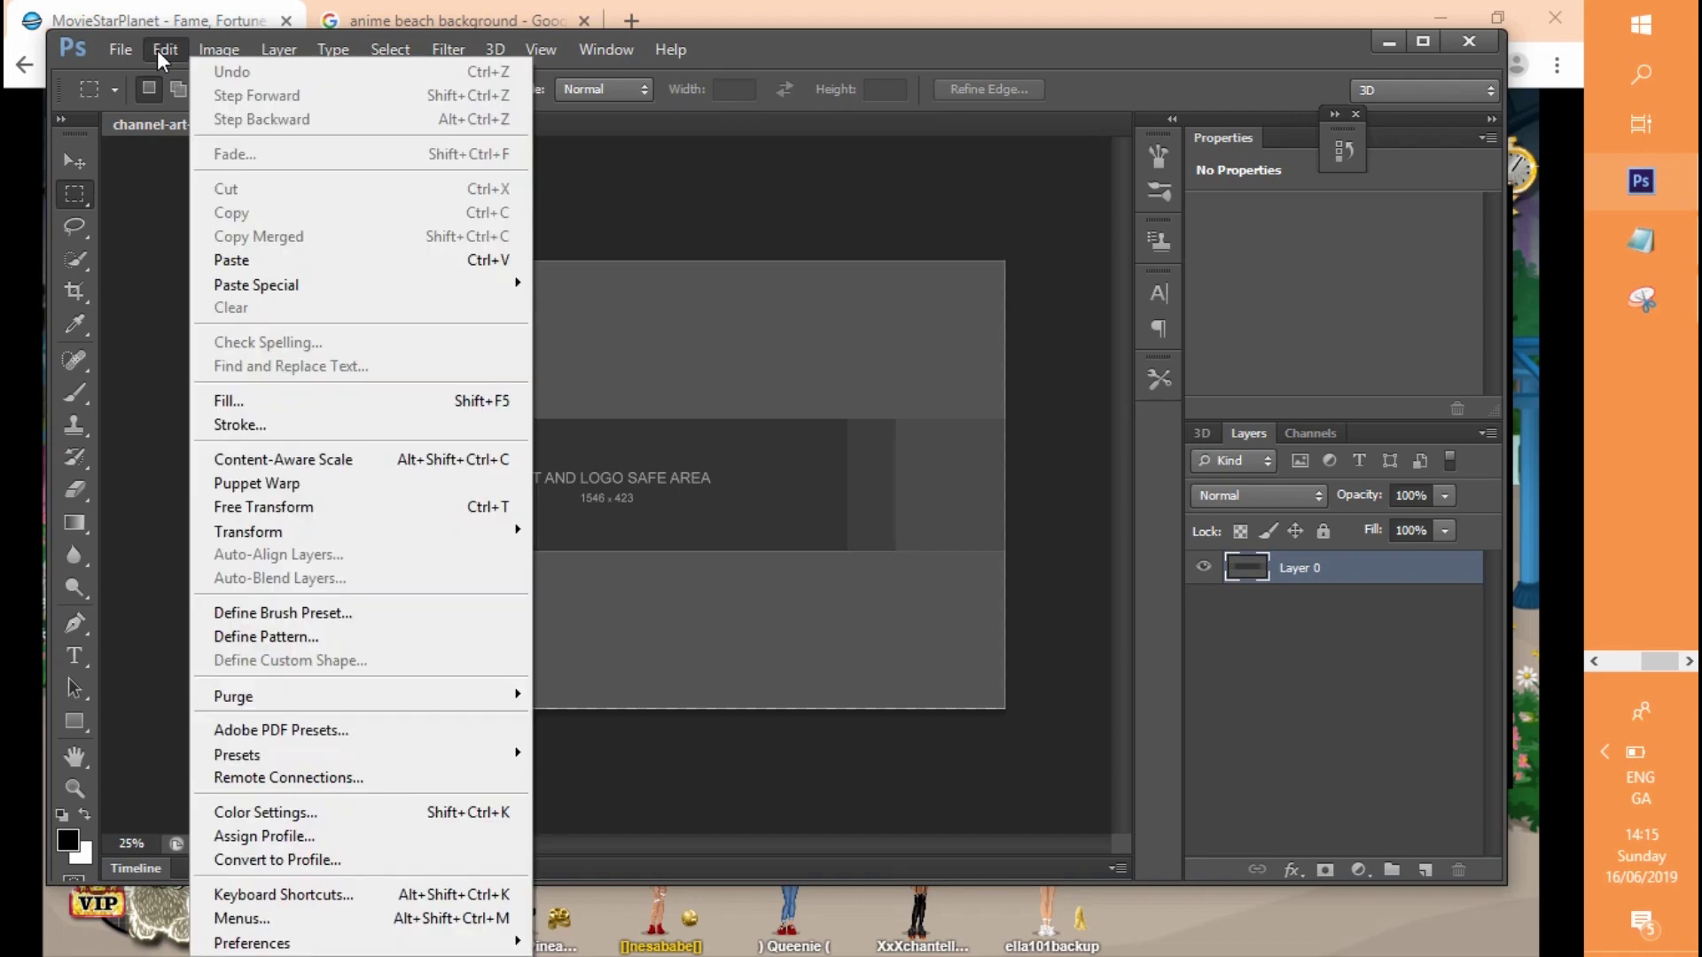
click(280, 260)
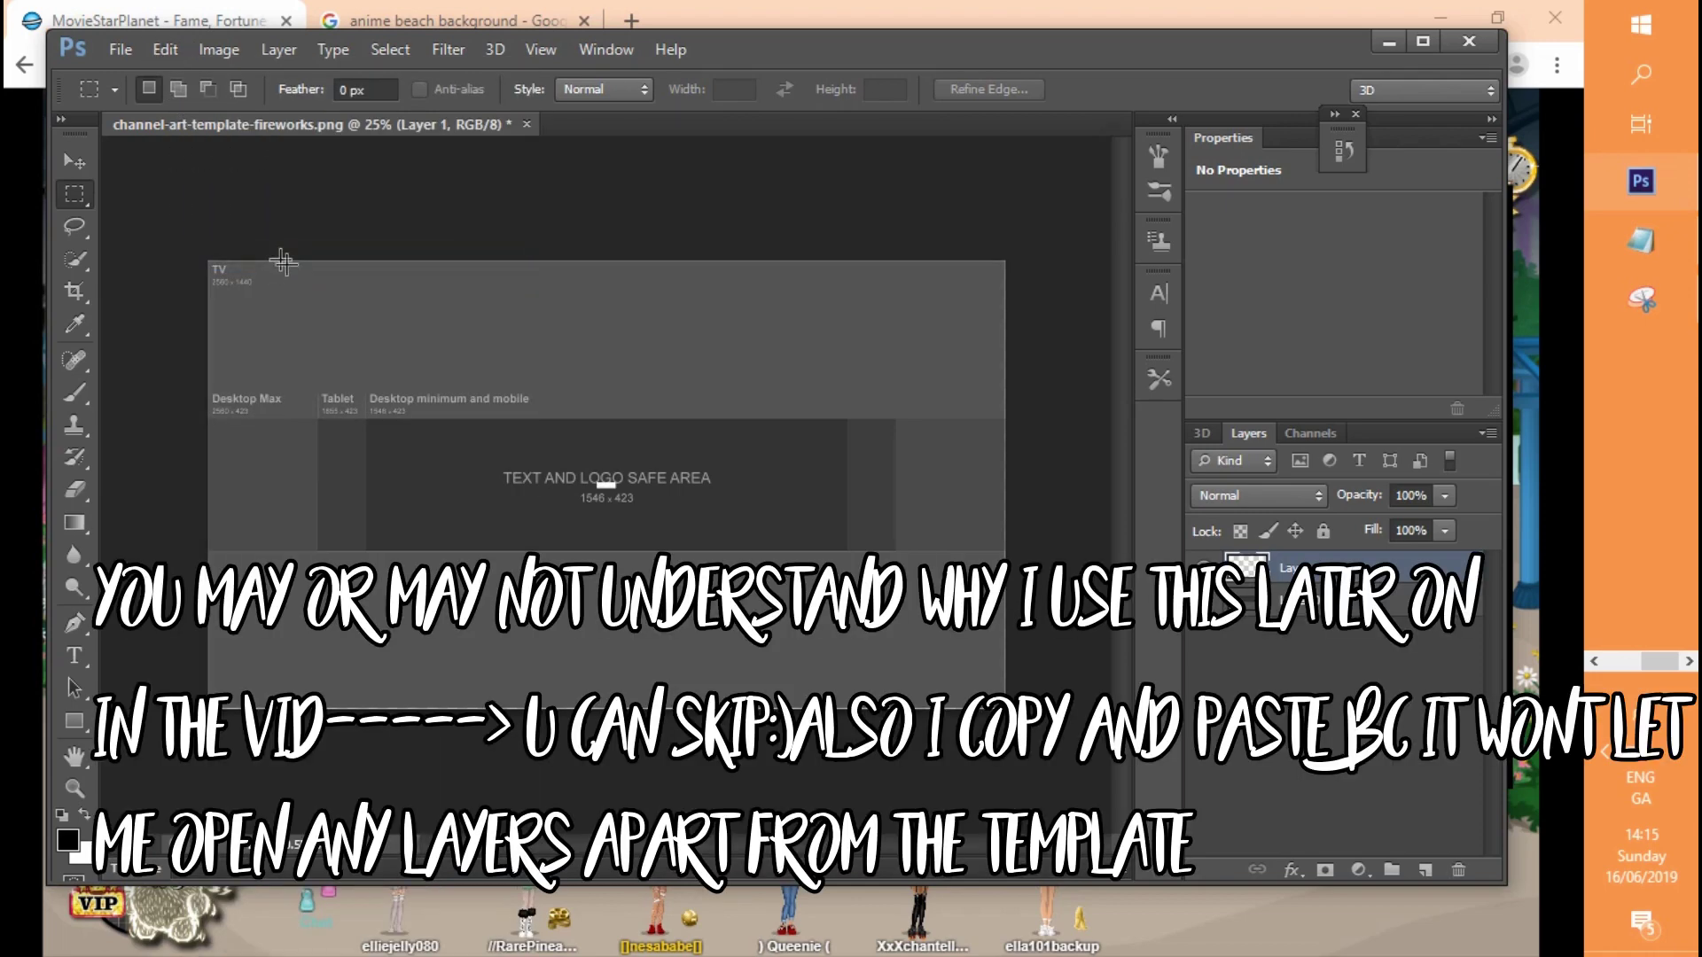
Free Transform the pasted white patch so it spans the template's full width below the text and logo safe area
click(166, 50)
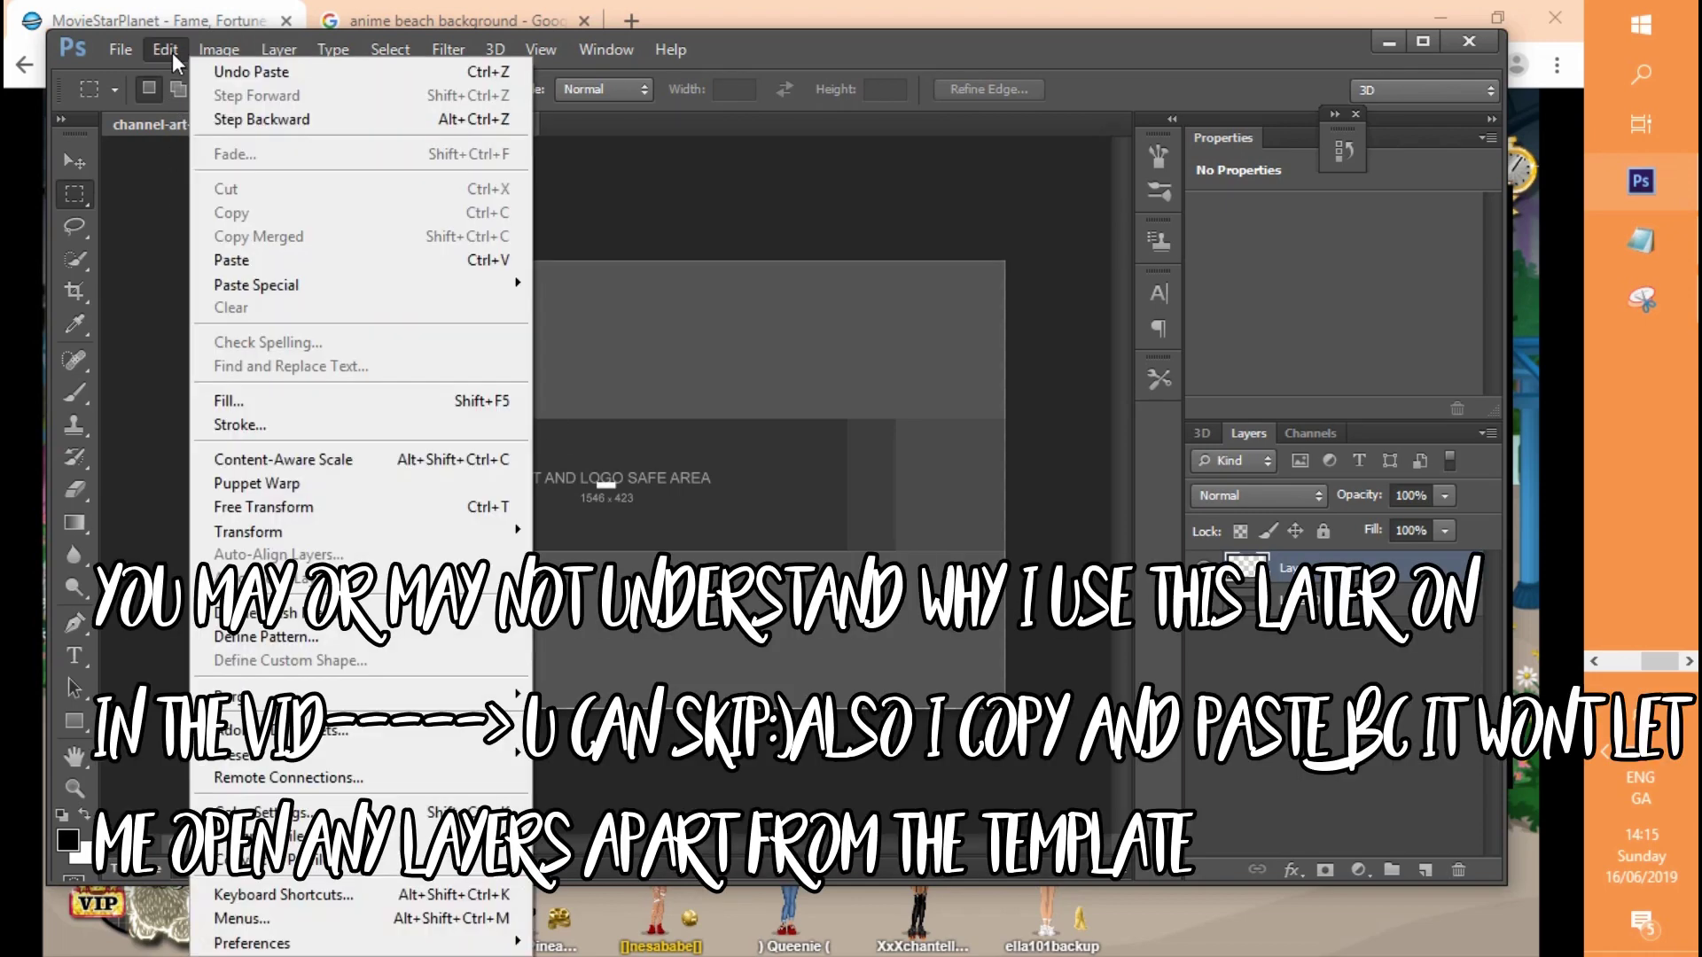
click(257, 498)
drag(586, 470, 123, 290)
drag(327, 379, 616, 561)
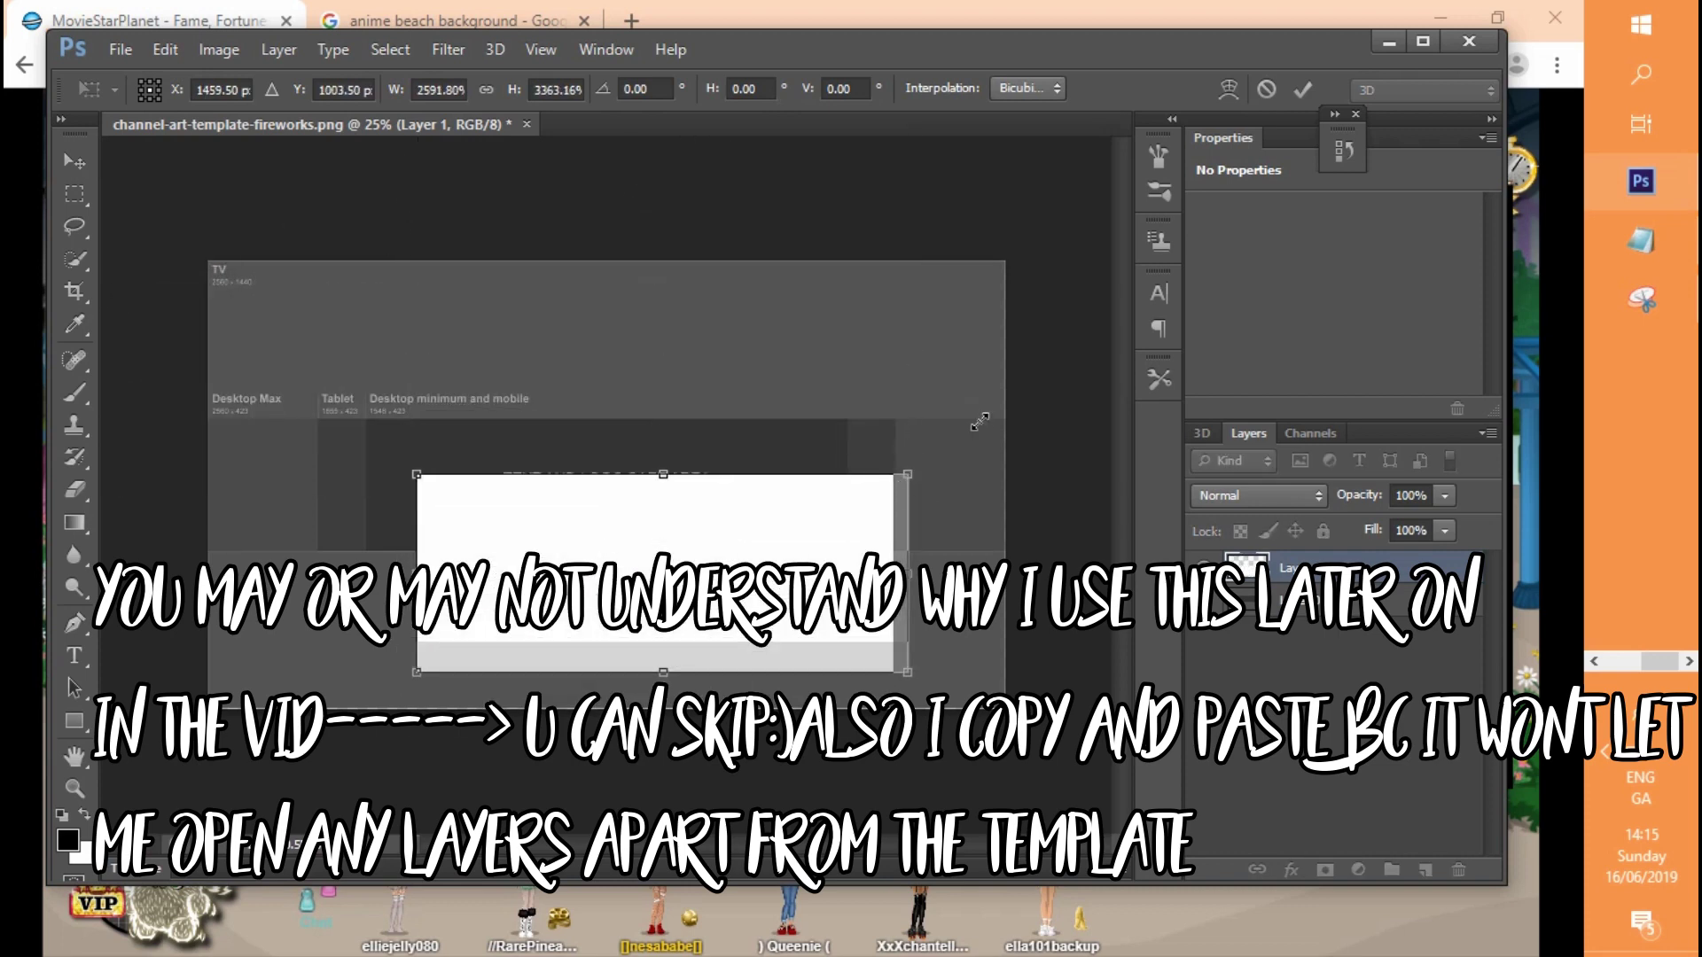
drag(906, 479, 1107, 355)
drag(414, 357, 172, 312)
drag(646, 674, 646, 832)
drag(665, 607, 659, 846)
drag(704, 640, 709, 643)
click(74, 161)
click(650, 379)
Duplicate the white layer and move the copy up to cover the template above the text and logo safe area
click(284, 51)
click(306, 104)
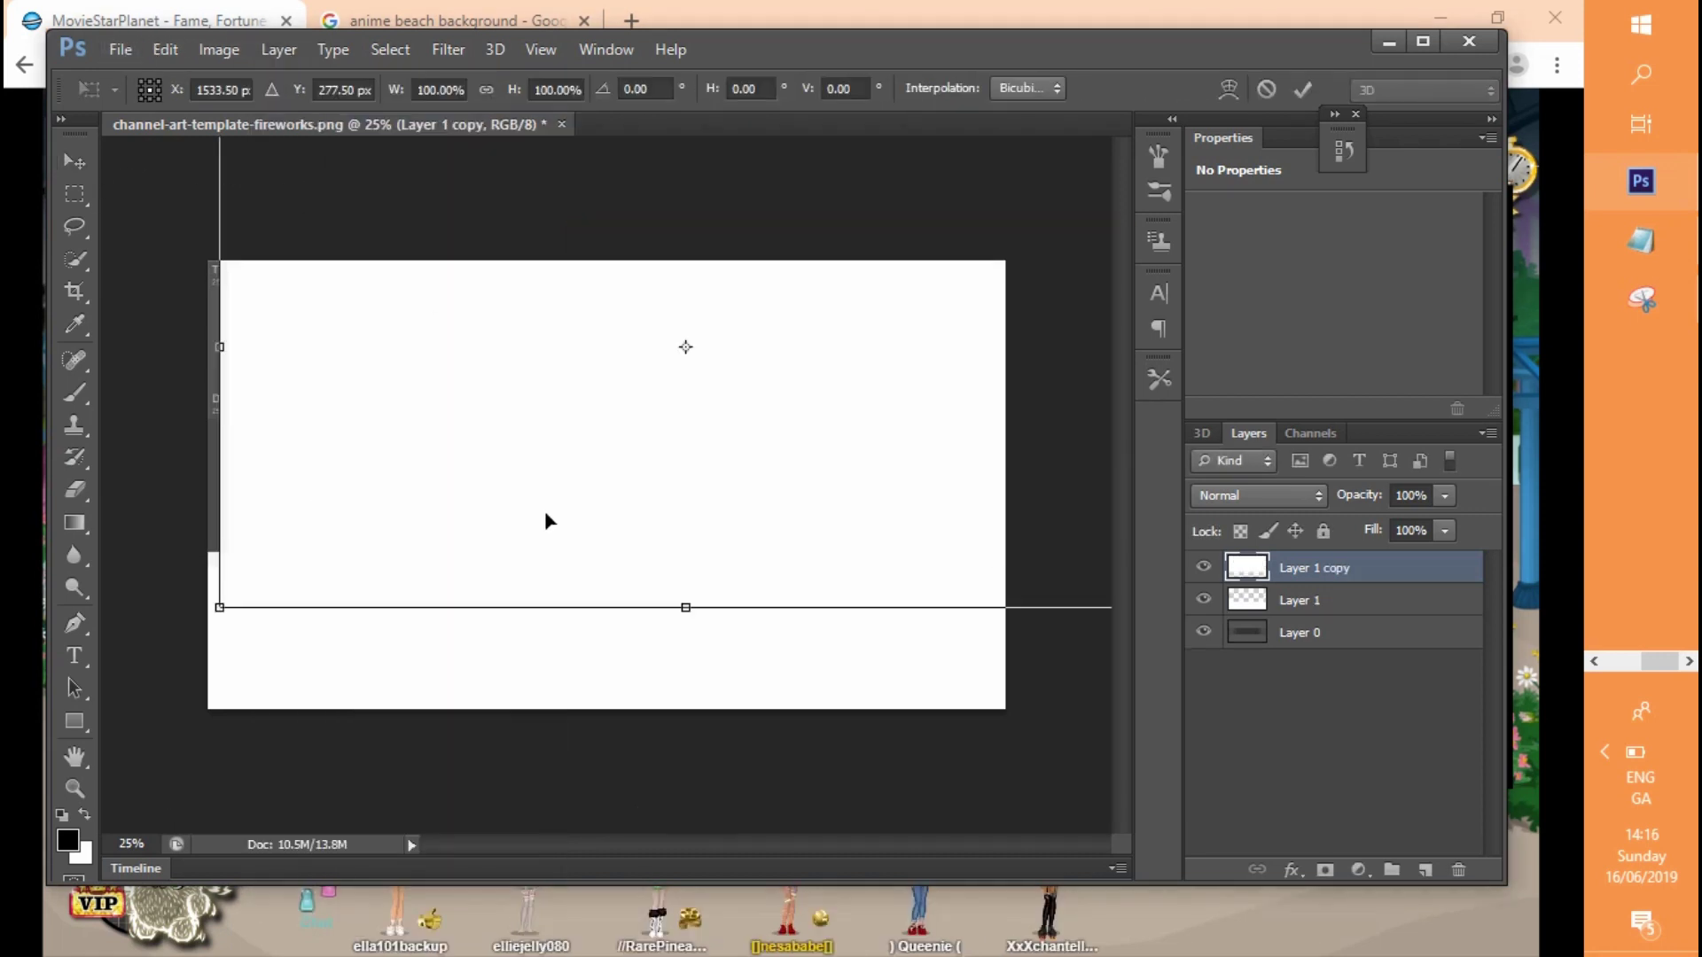
drag(546, 515, 498, 358)
click(75, 161)
click(652, 380)
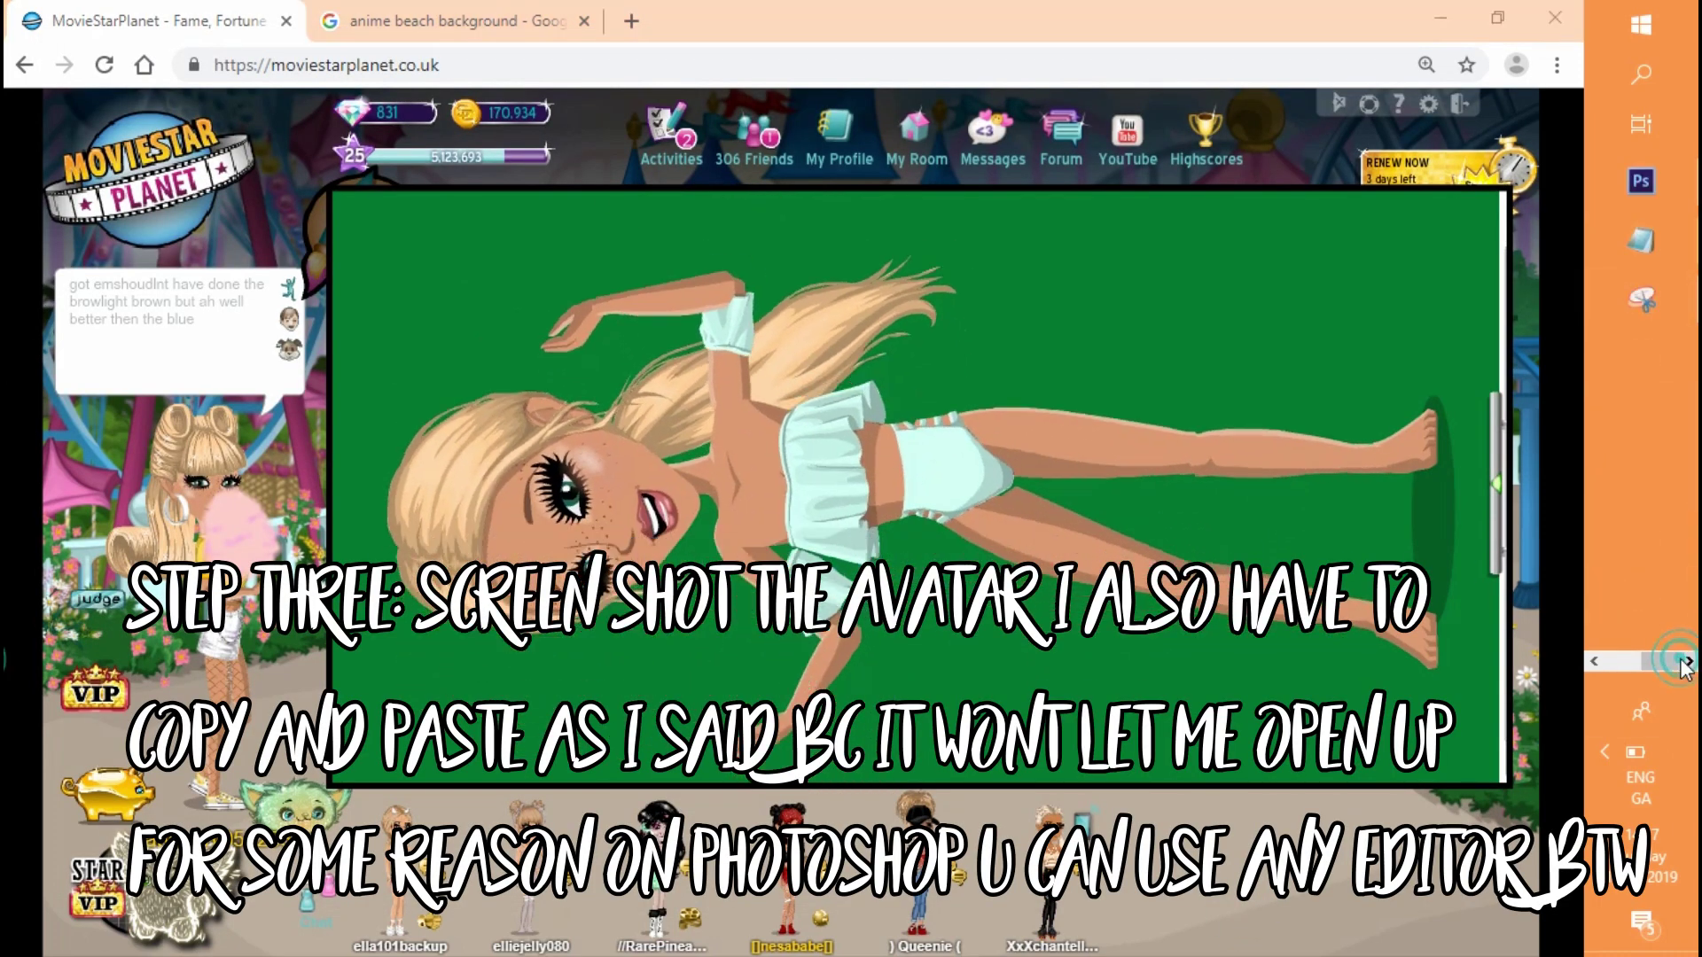
Switch to Snipping Tool and capture the sideways avatar with its green background
click(1642, 319)
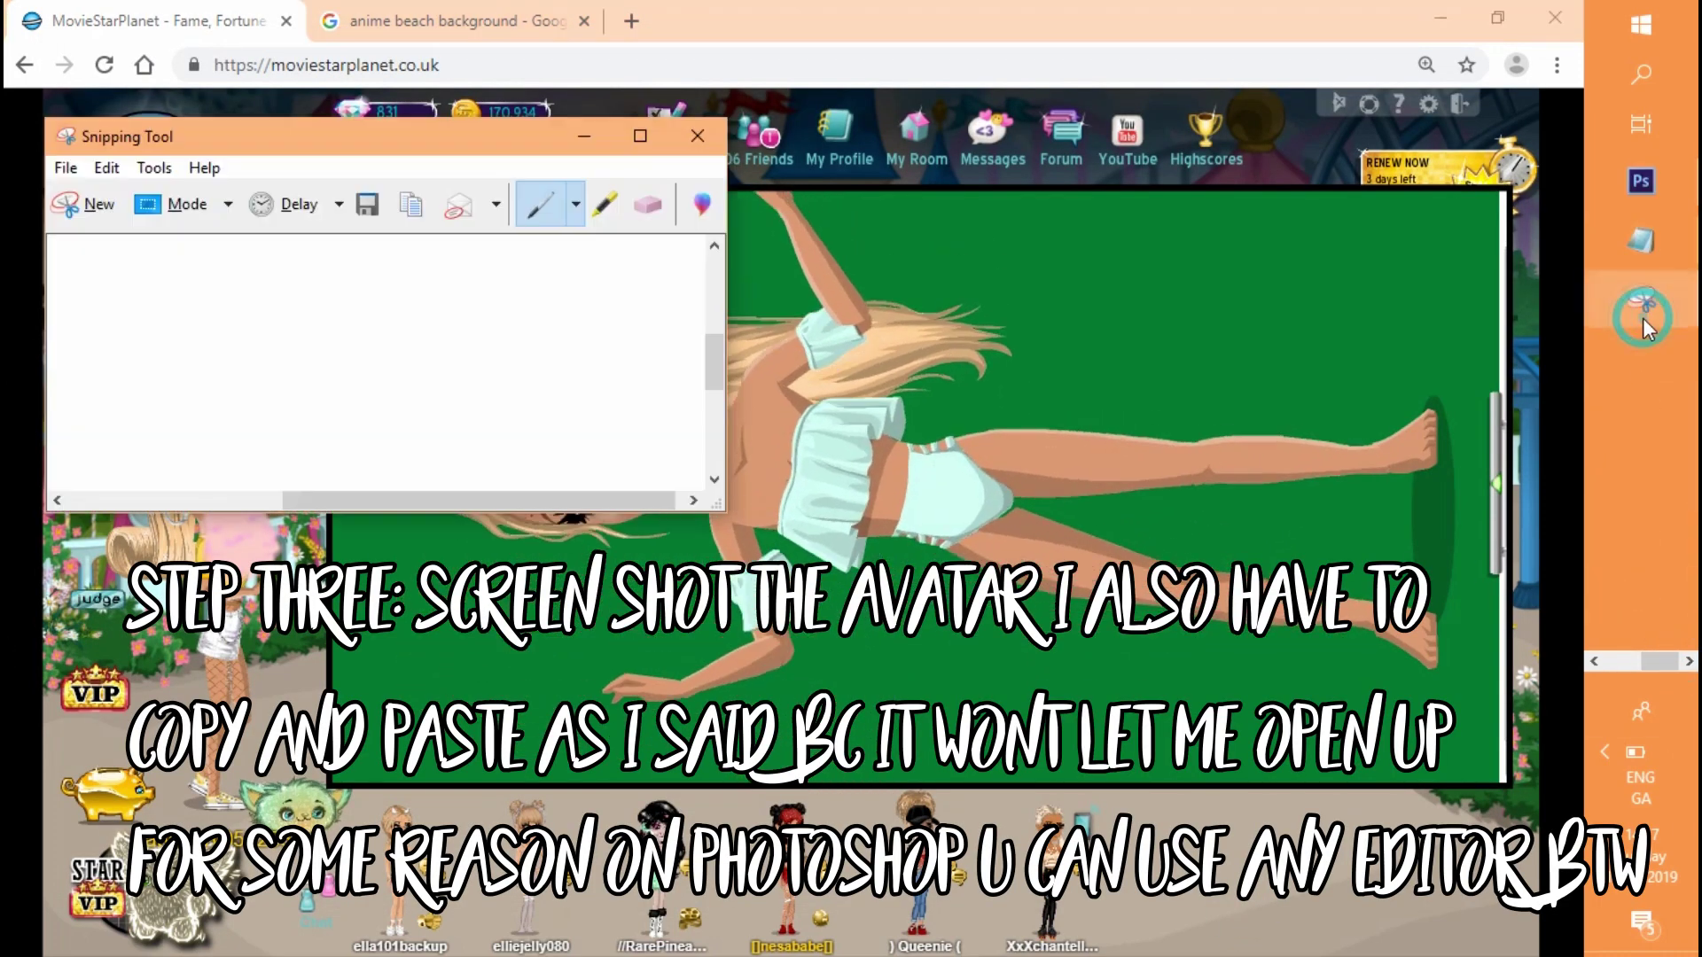
click(86, 211)
click(1114, 95)
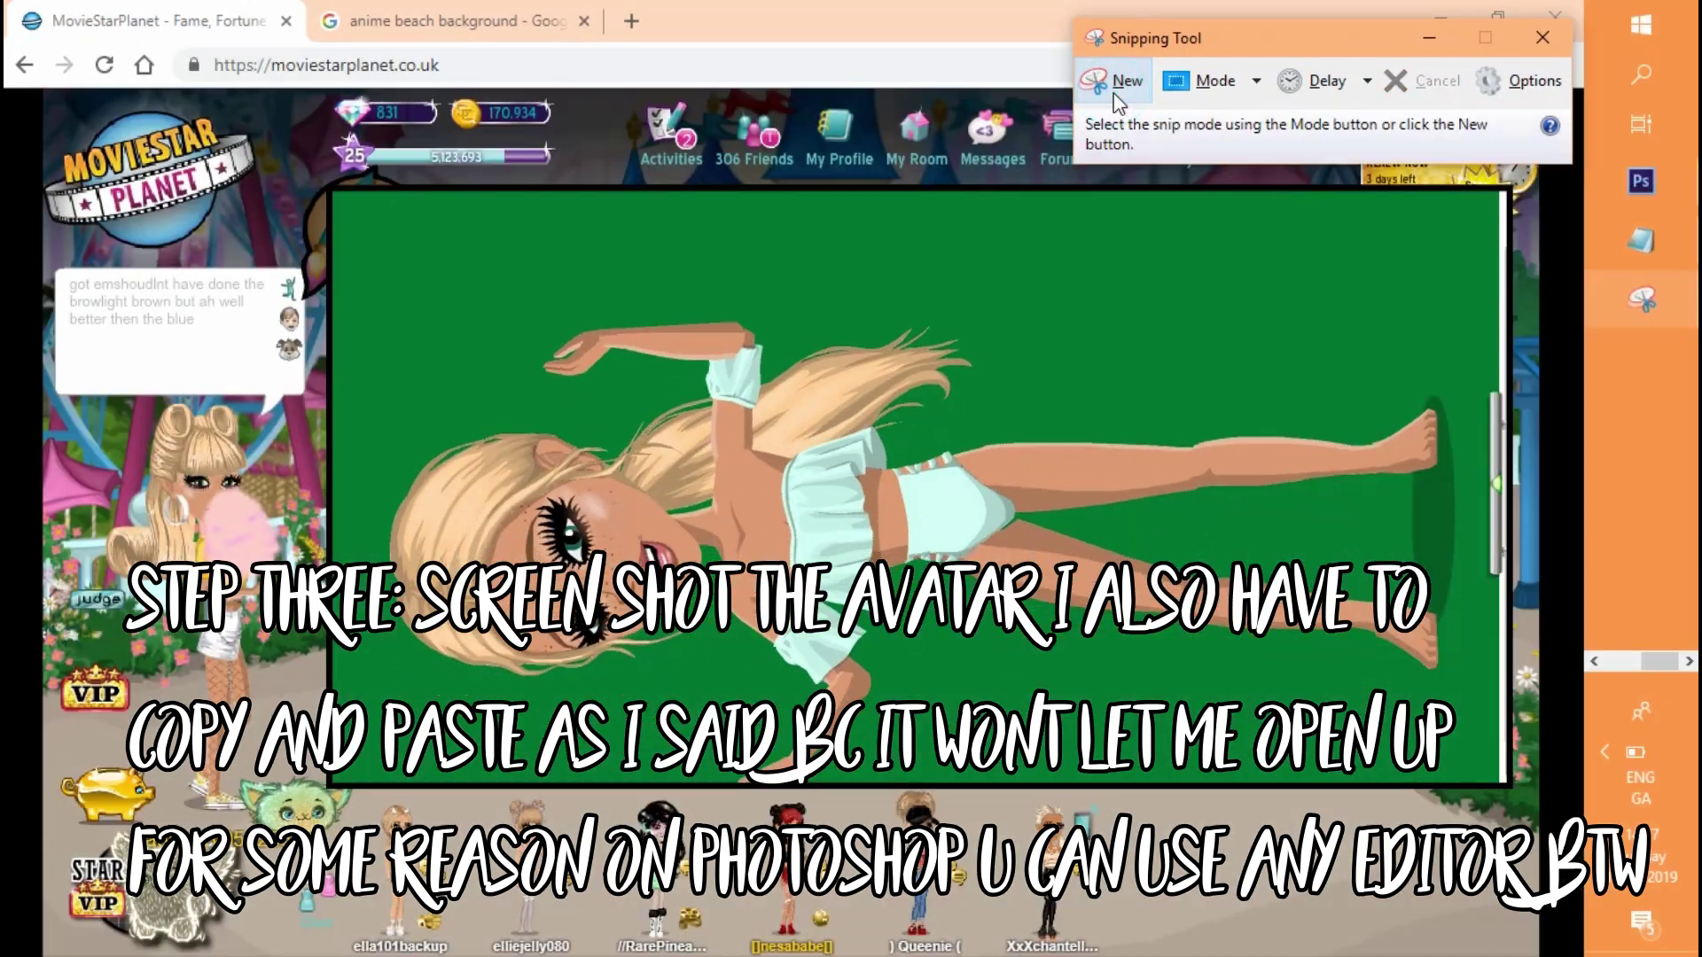
click(1119, 83)
drag(359, 202, 1469, 755)
Cancel saving the avatar snip as a file, copy it to the clipboard and minimise Snipping Tool
click(529, 89)
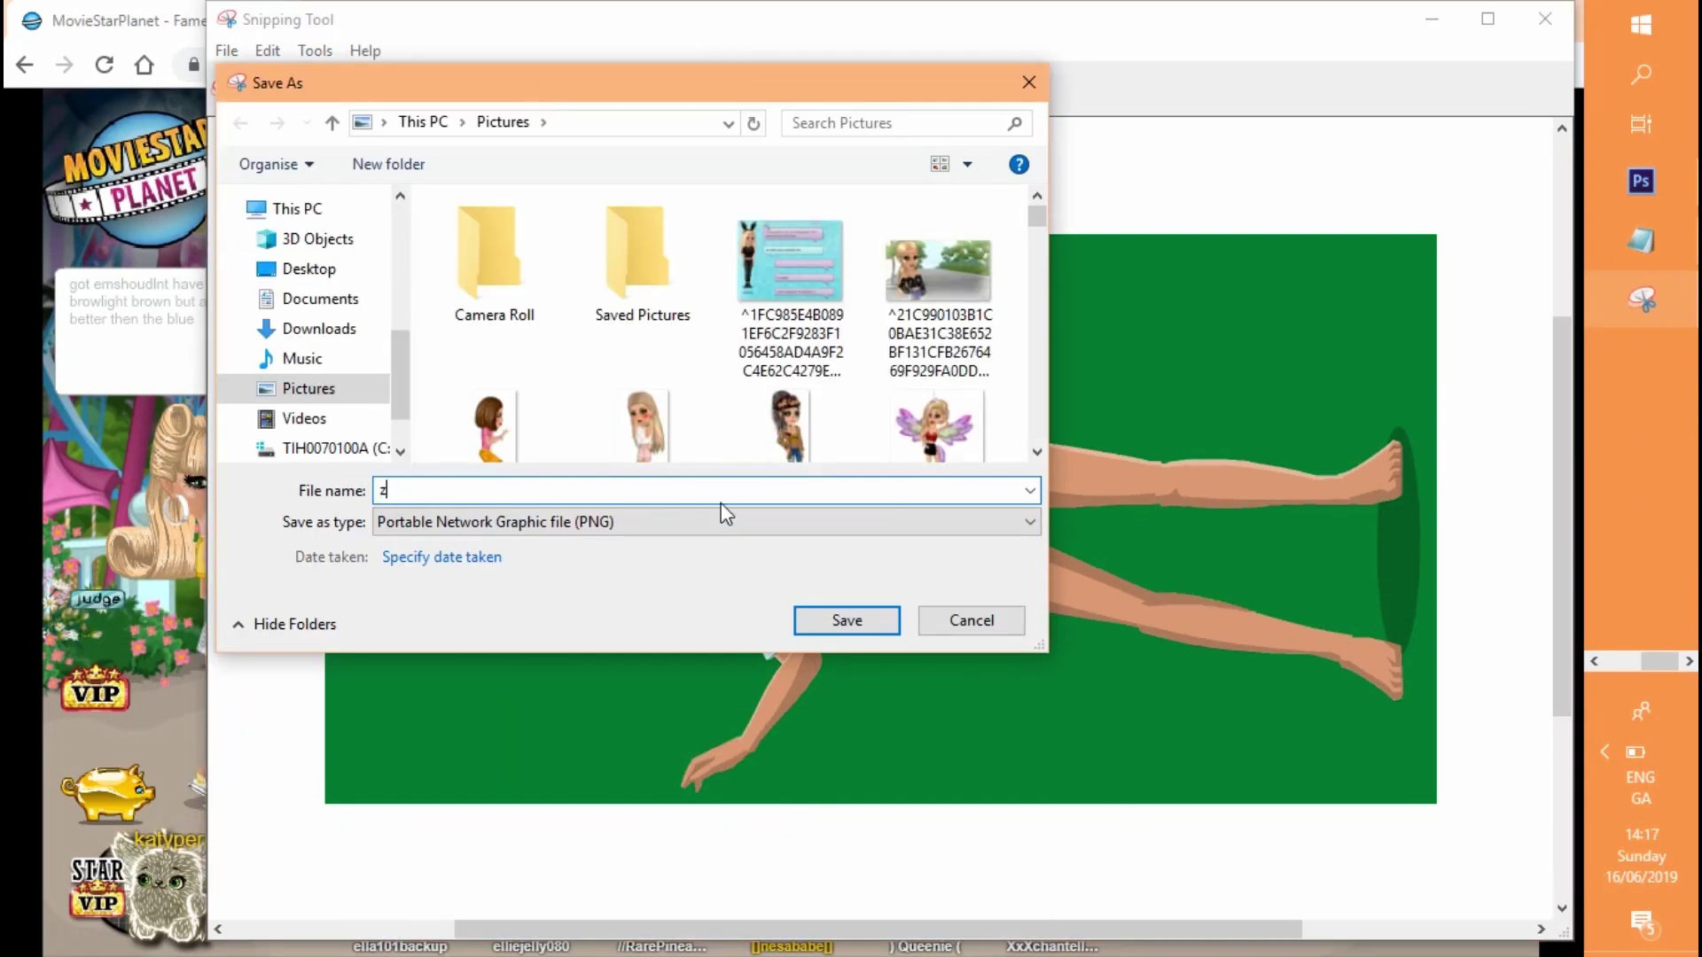
click(1028, 84)
right_click(900, 465)
click(943, 510)
click(1432, 19)
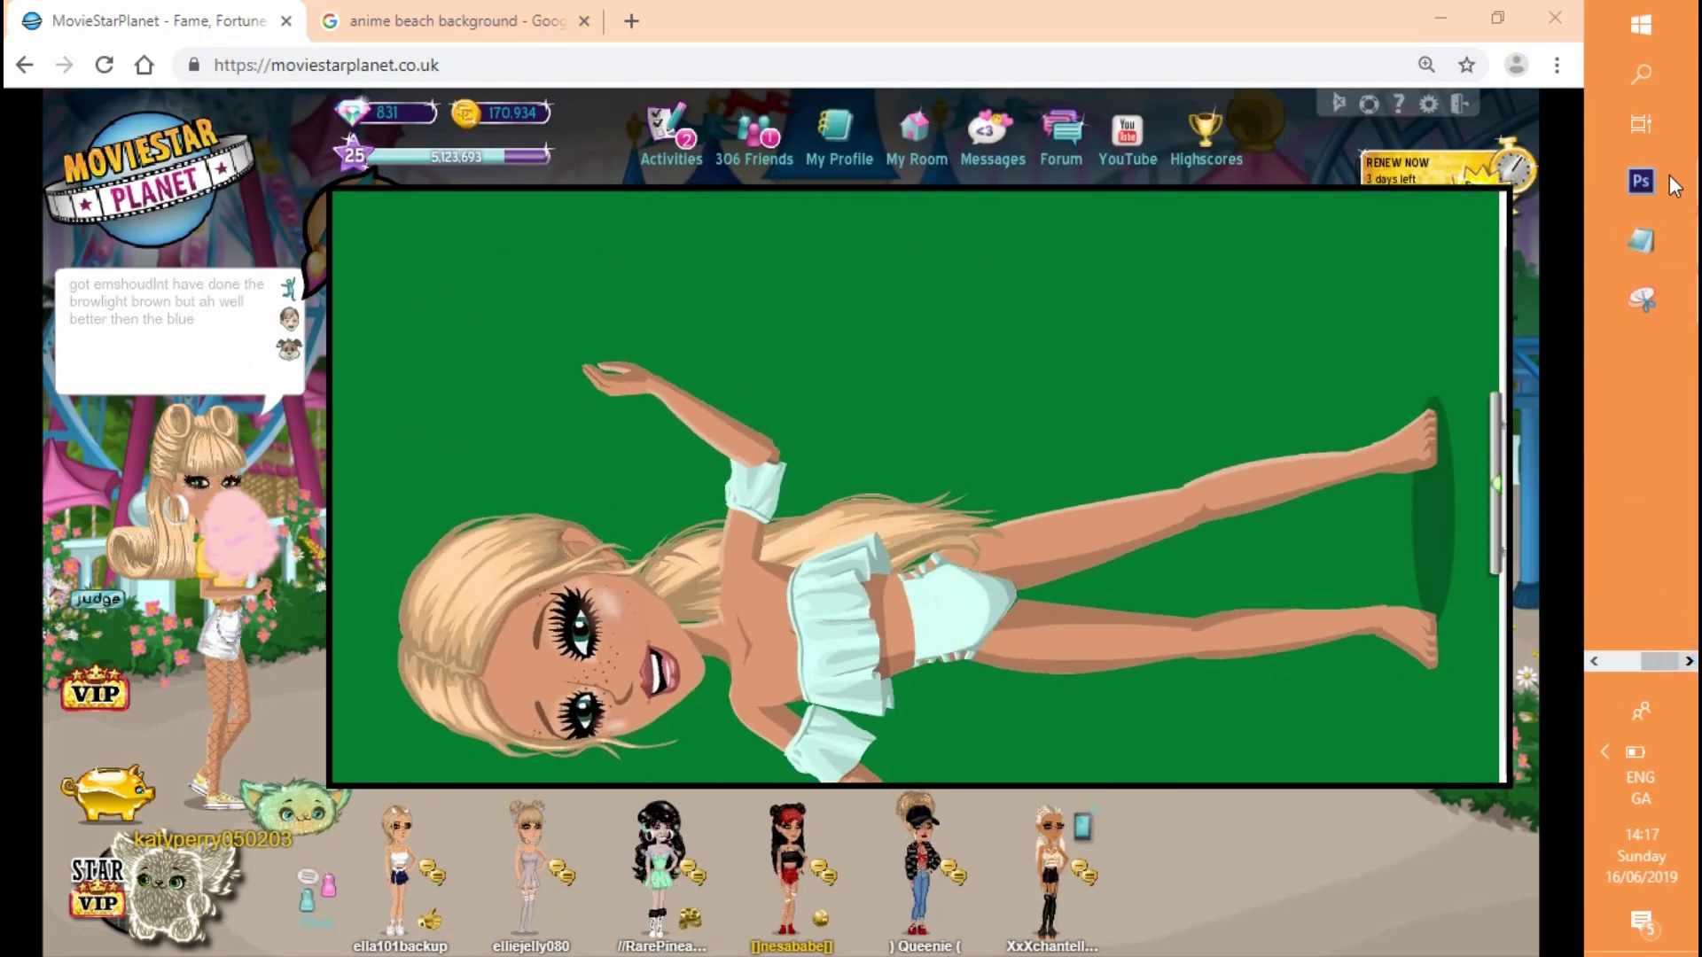
Copy the childsoun.com palm-tree beach picture from the "anime beach background" image results
click(408, 9)
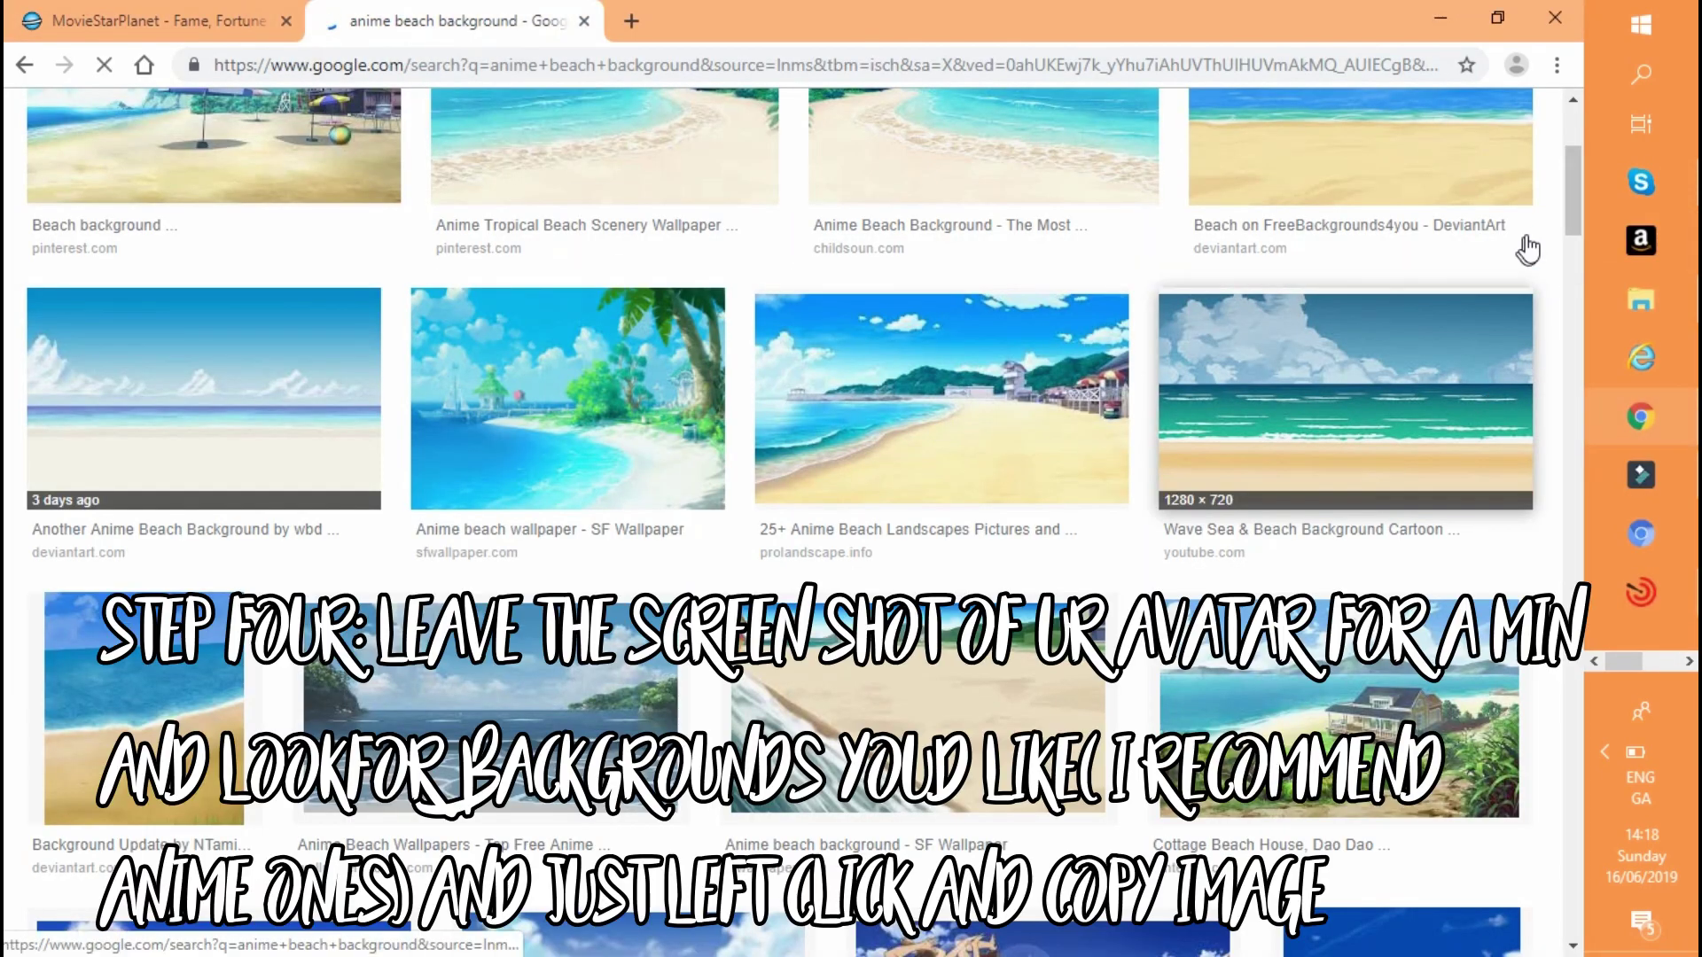
drag(1575, 221, 1581, 106)
click(1046, 151)
click(1576, 530)
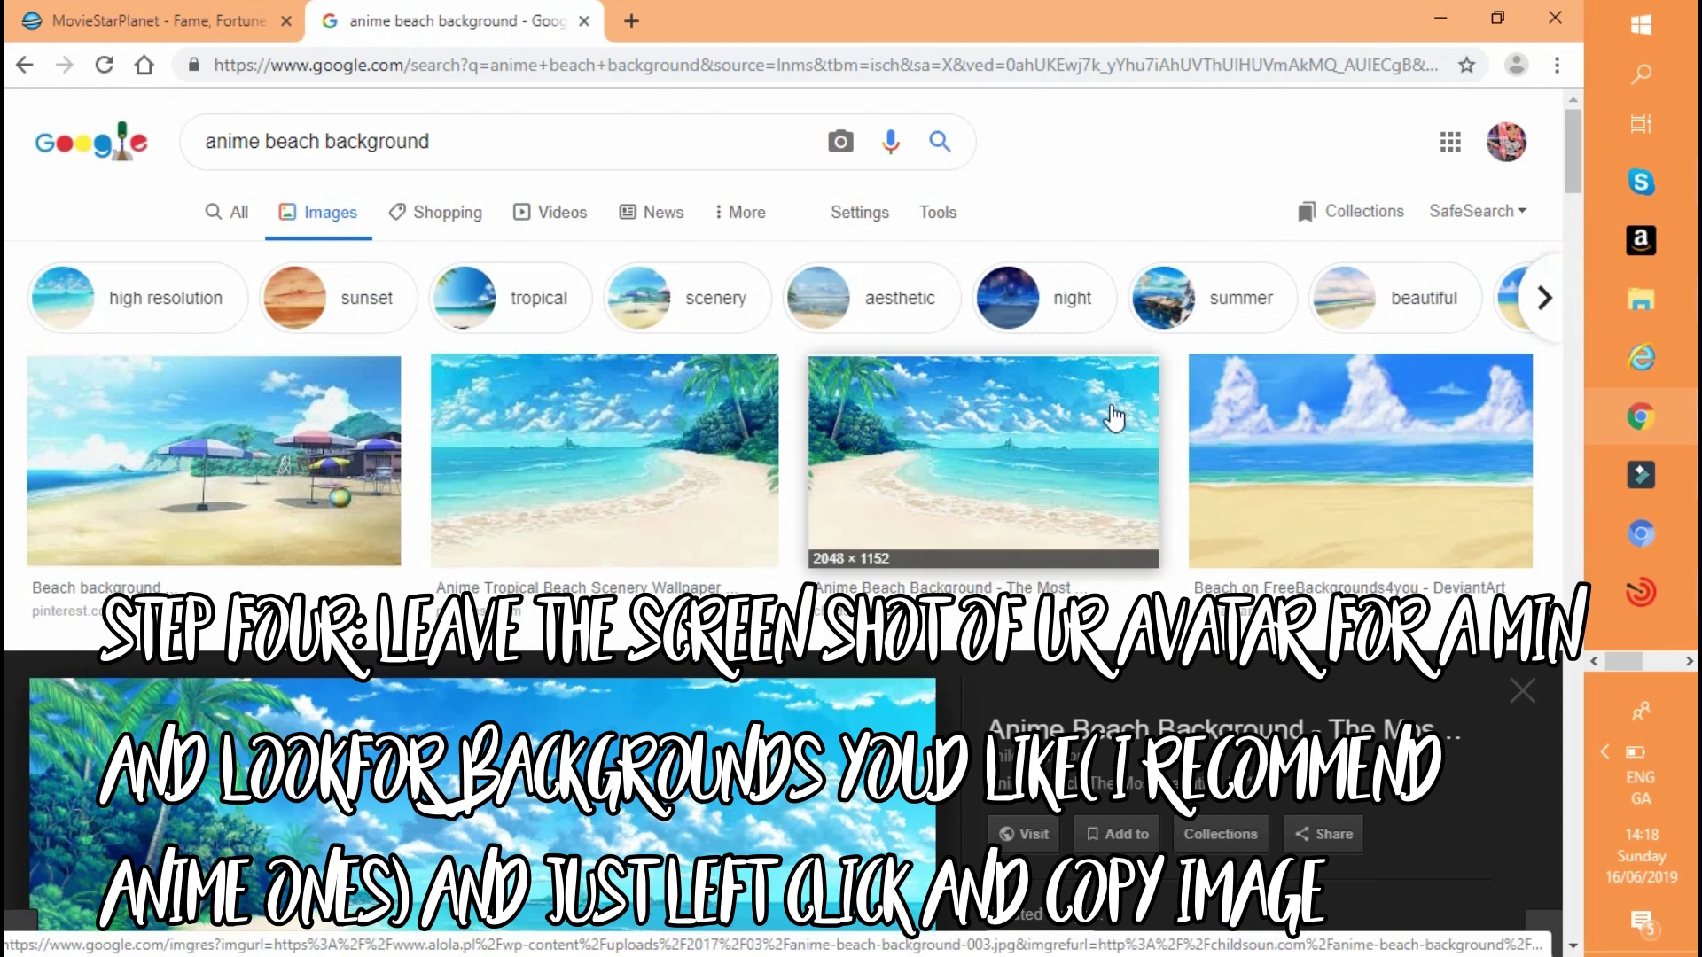
click(1115, 418)
click(1113, 417)
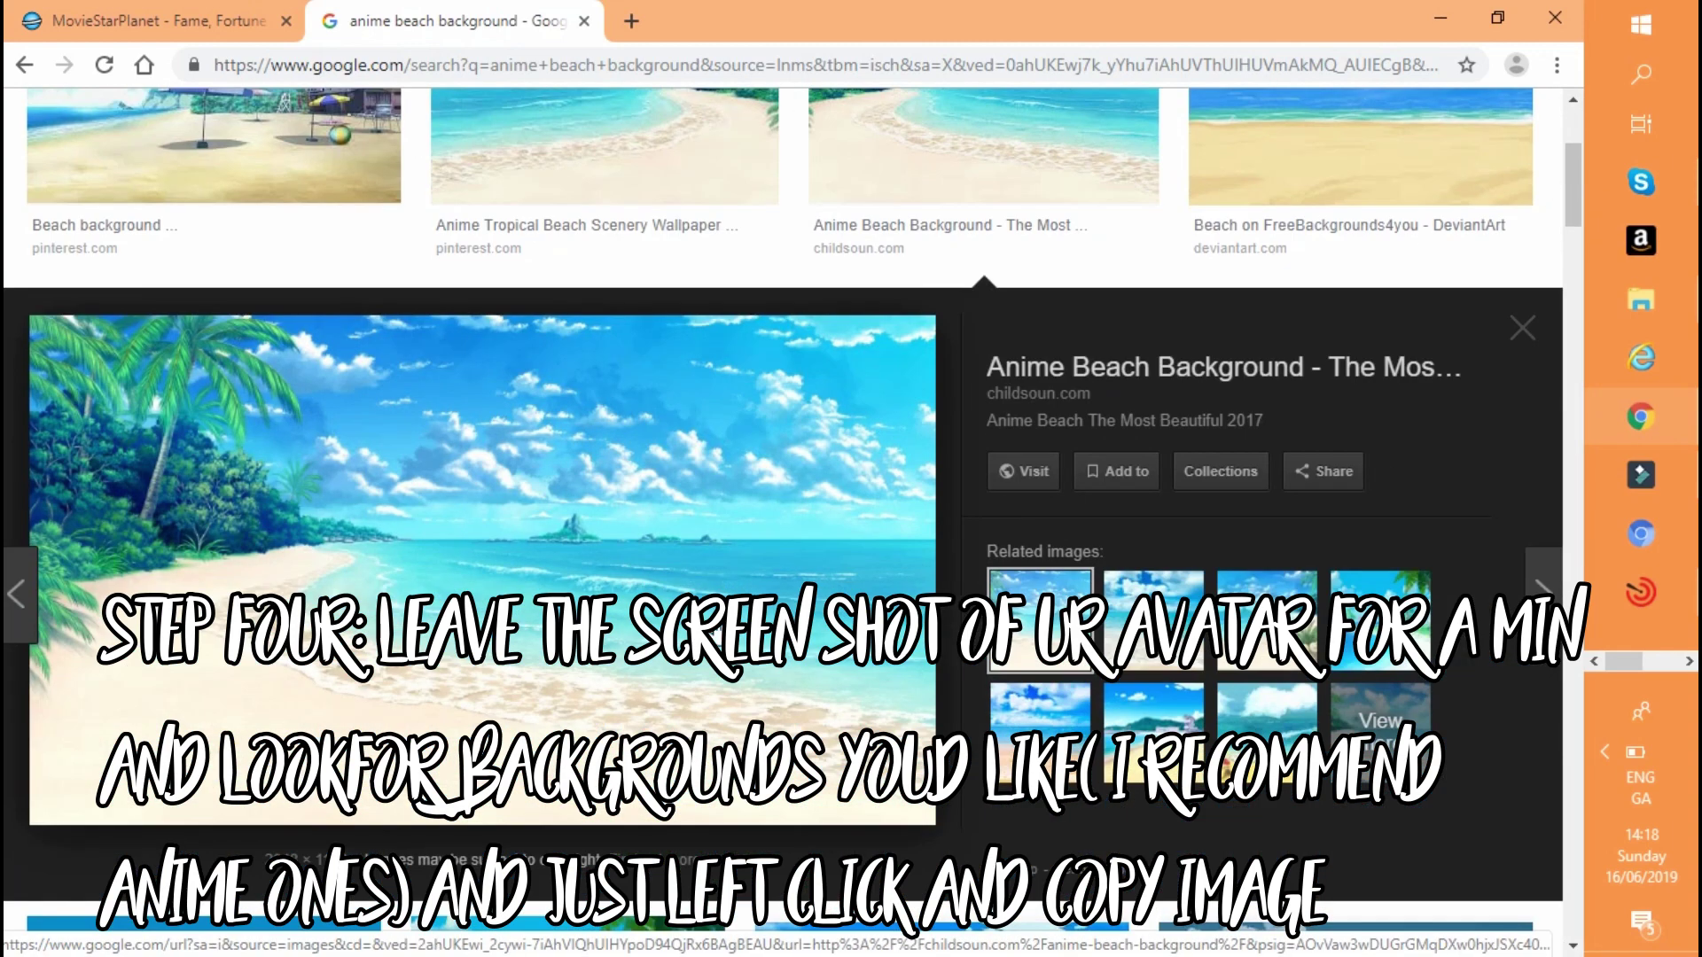
right_click(672, 669)
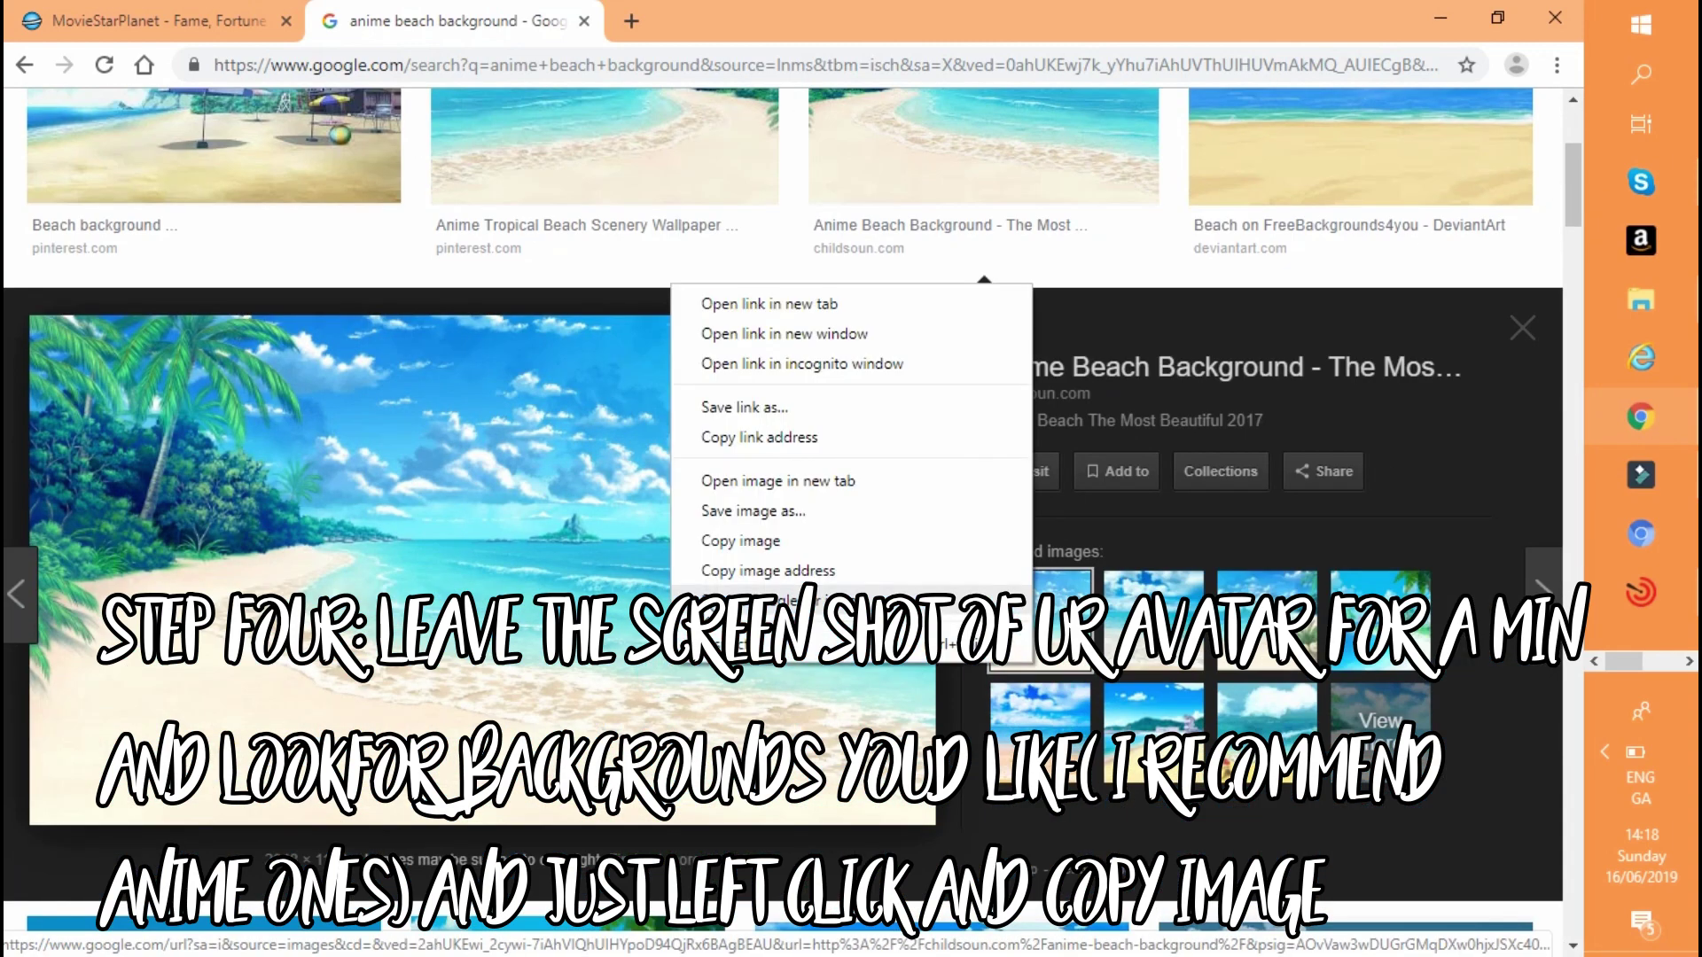
click(799, 541)
Switch to Photoshop, paste the beach picture into the template and move its layer beneath both white layers
click(160, 20)
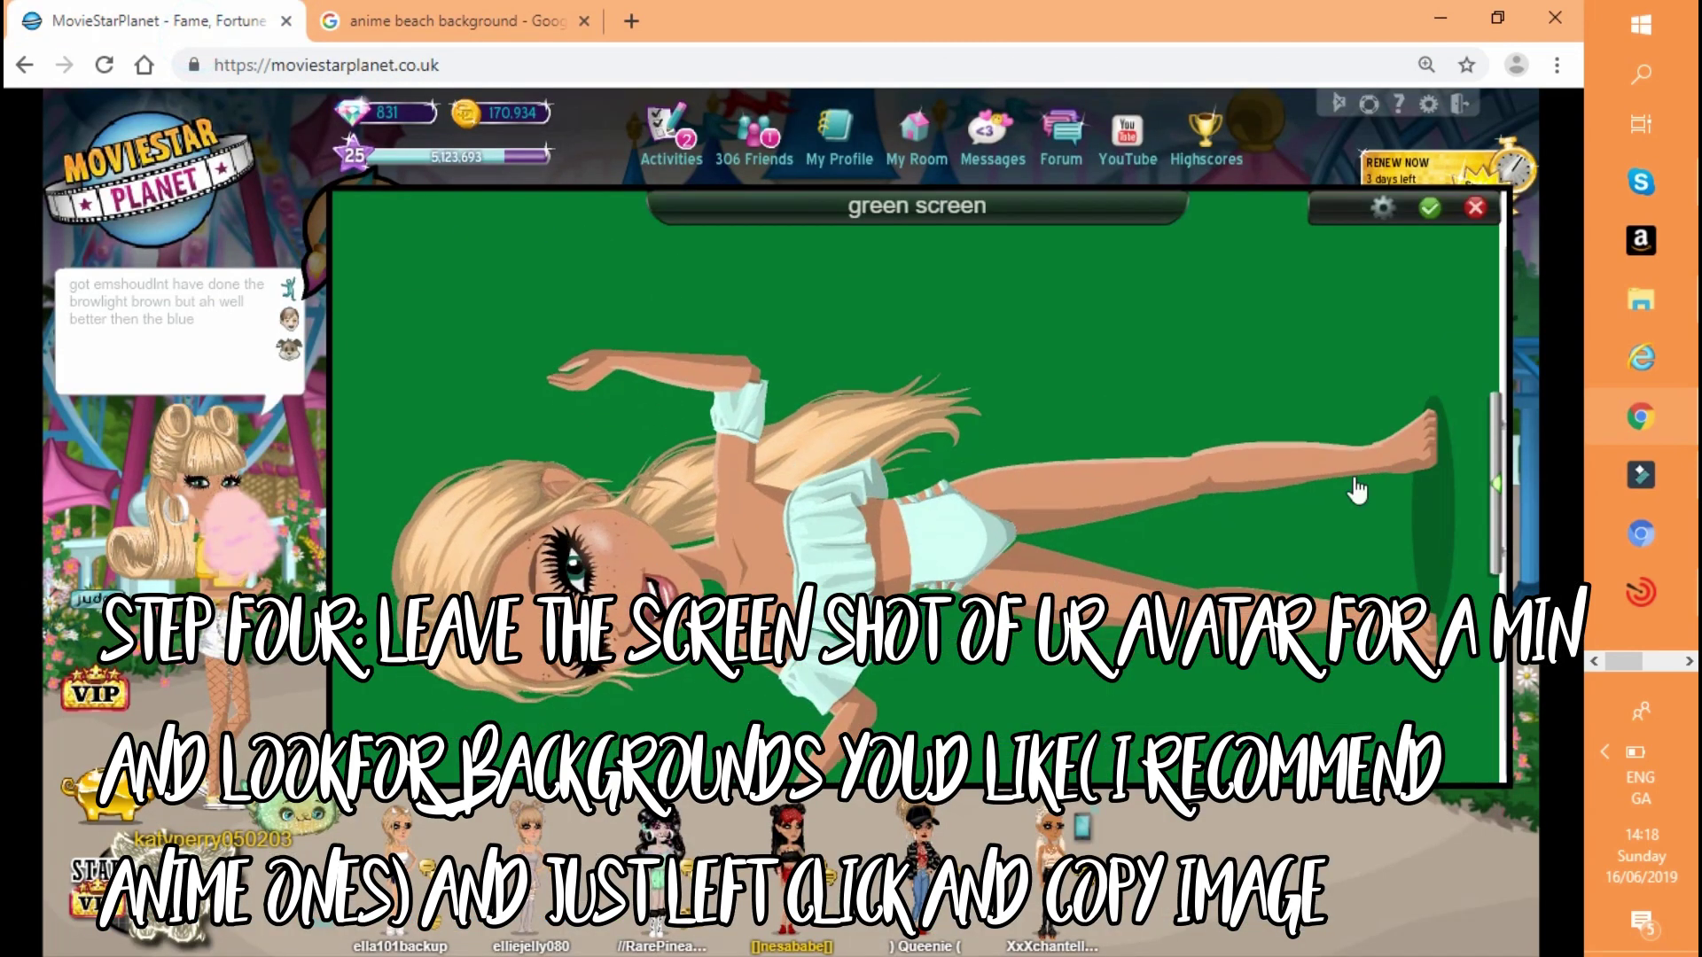
click(1638, 182)
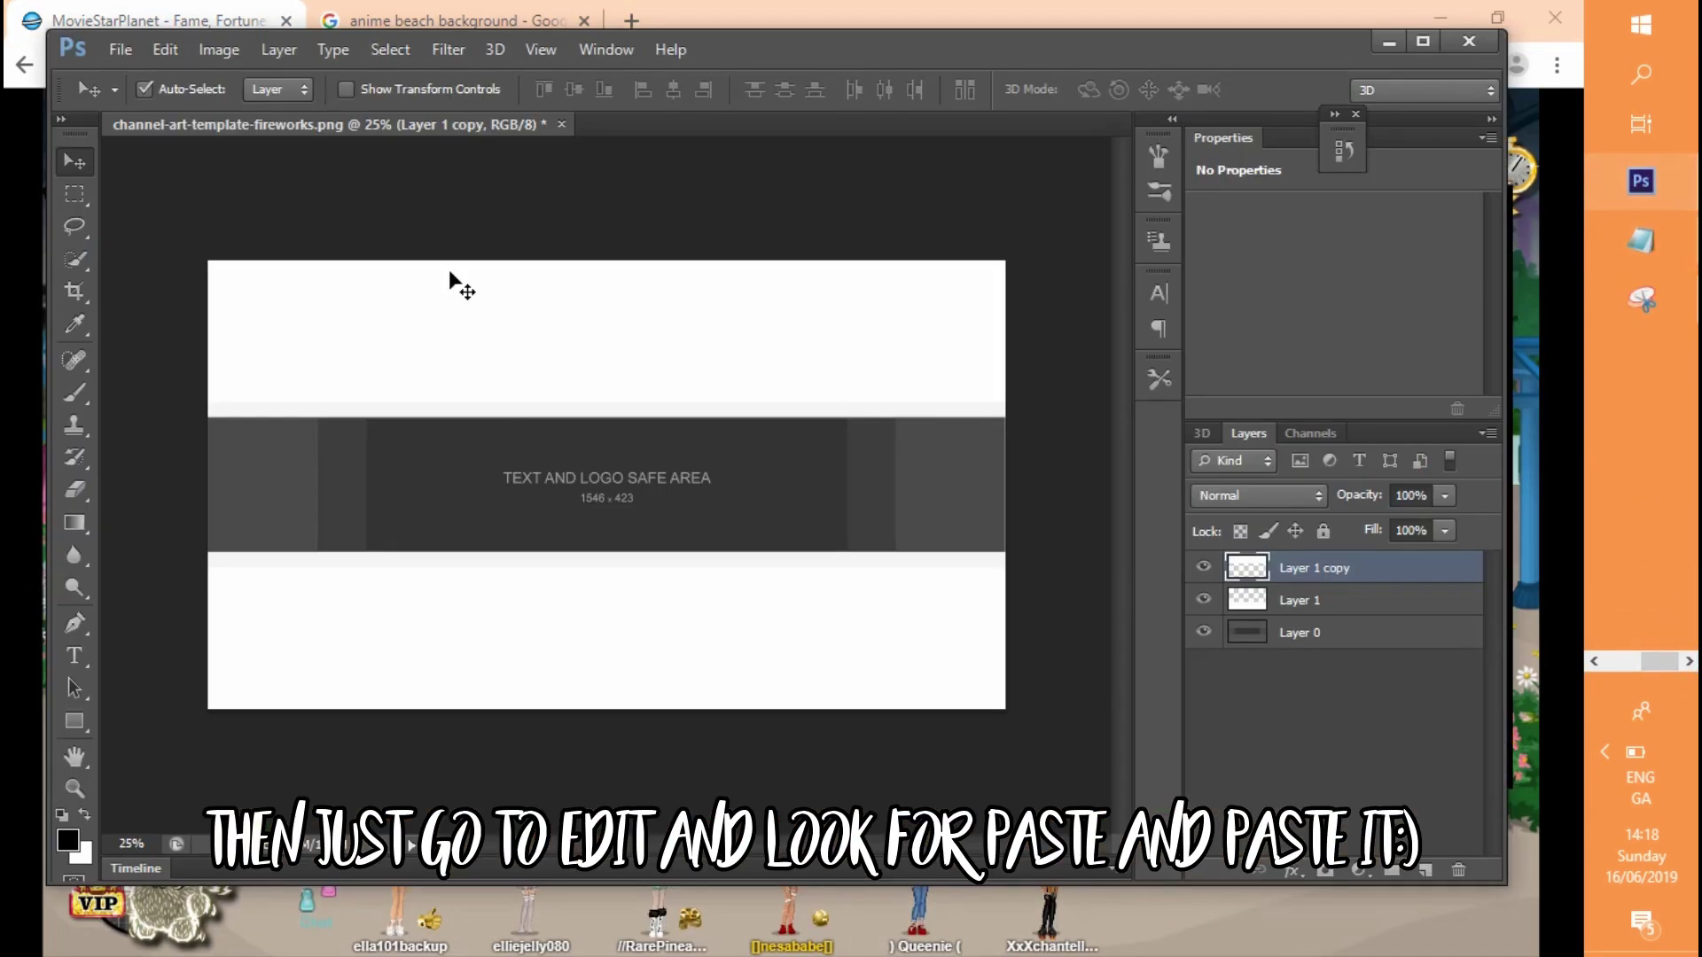
click(169, 52)
click(259, 259)
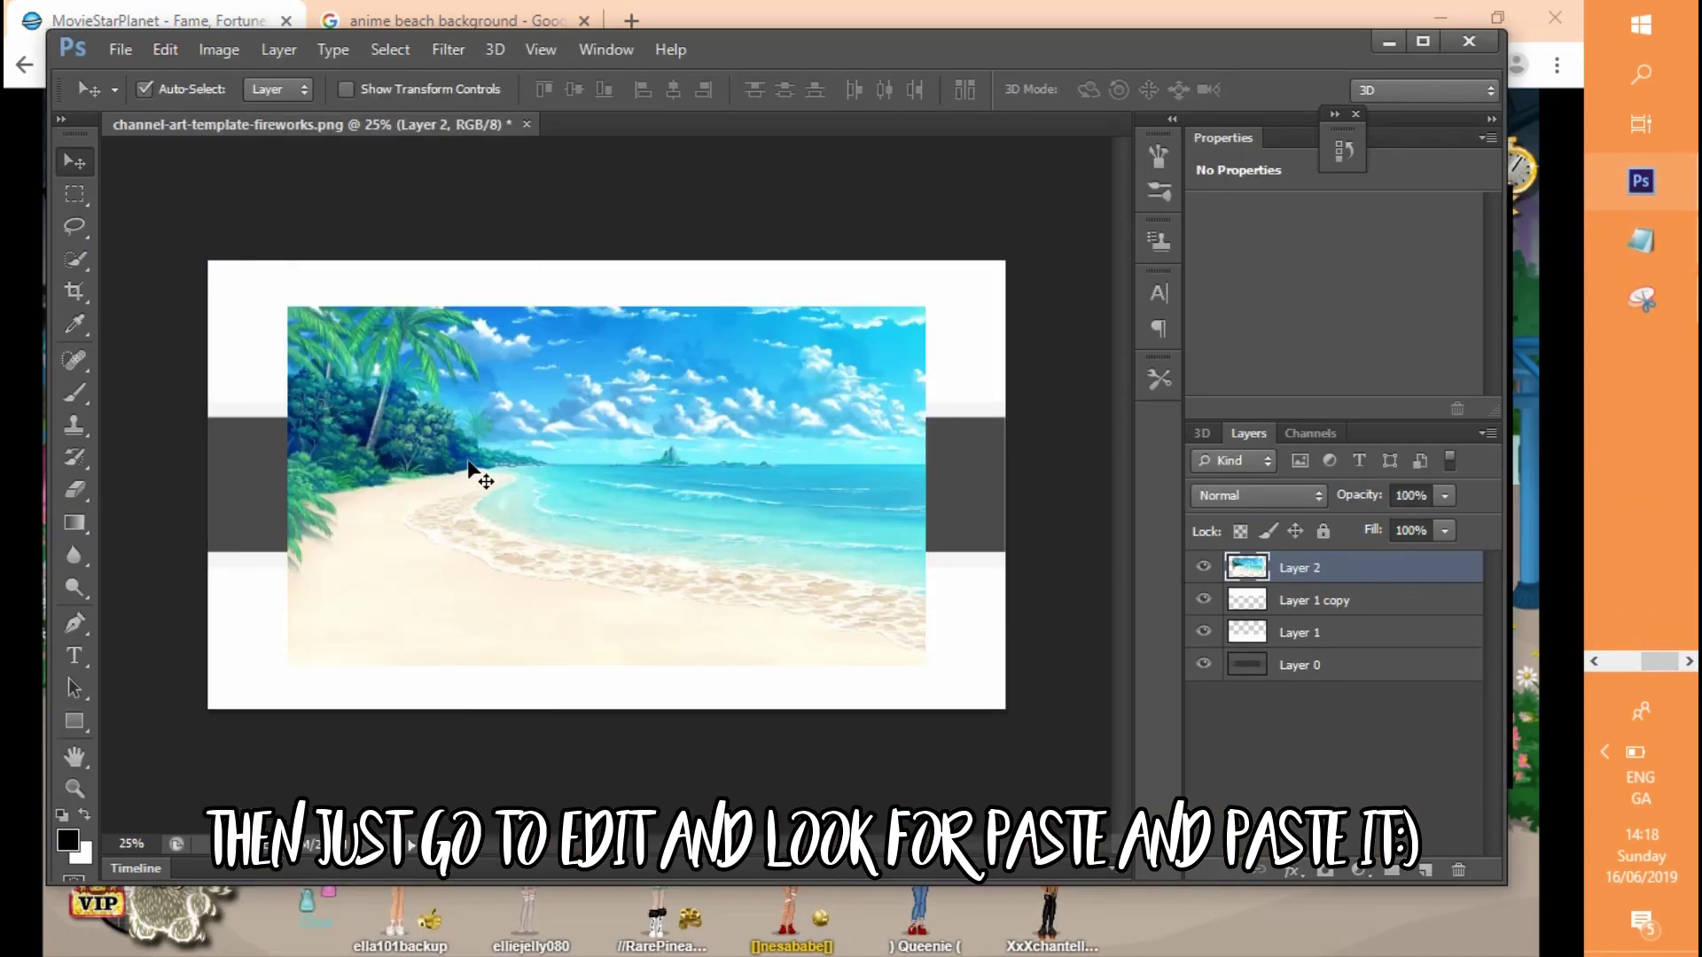
click(231, 50)
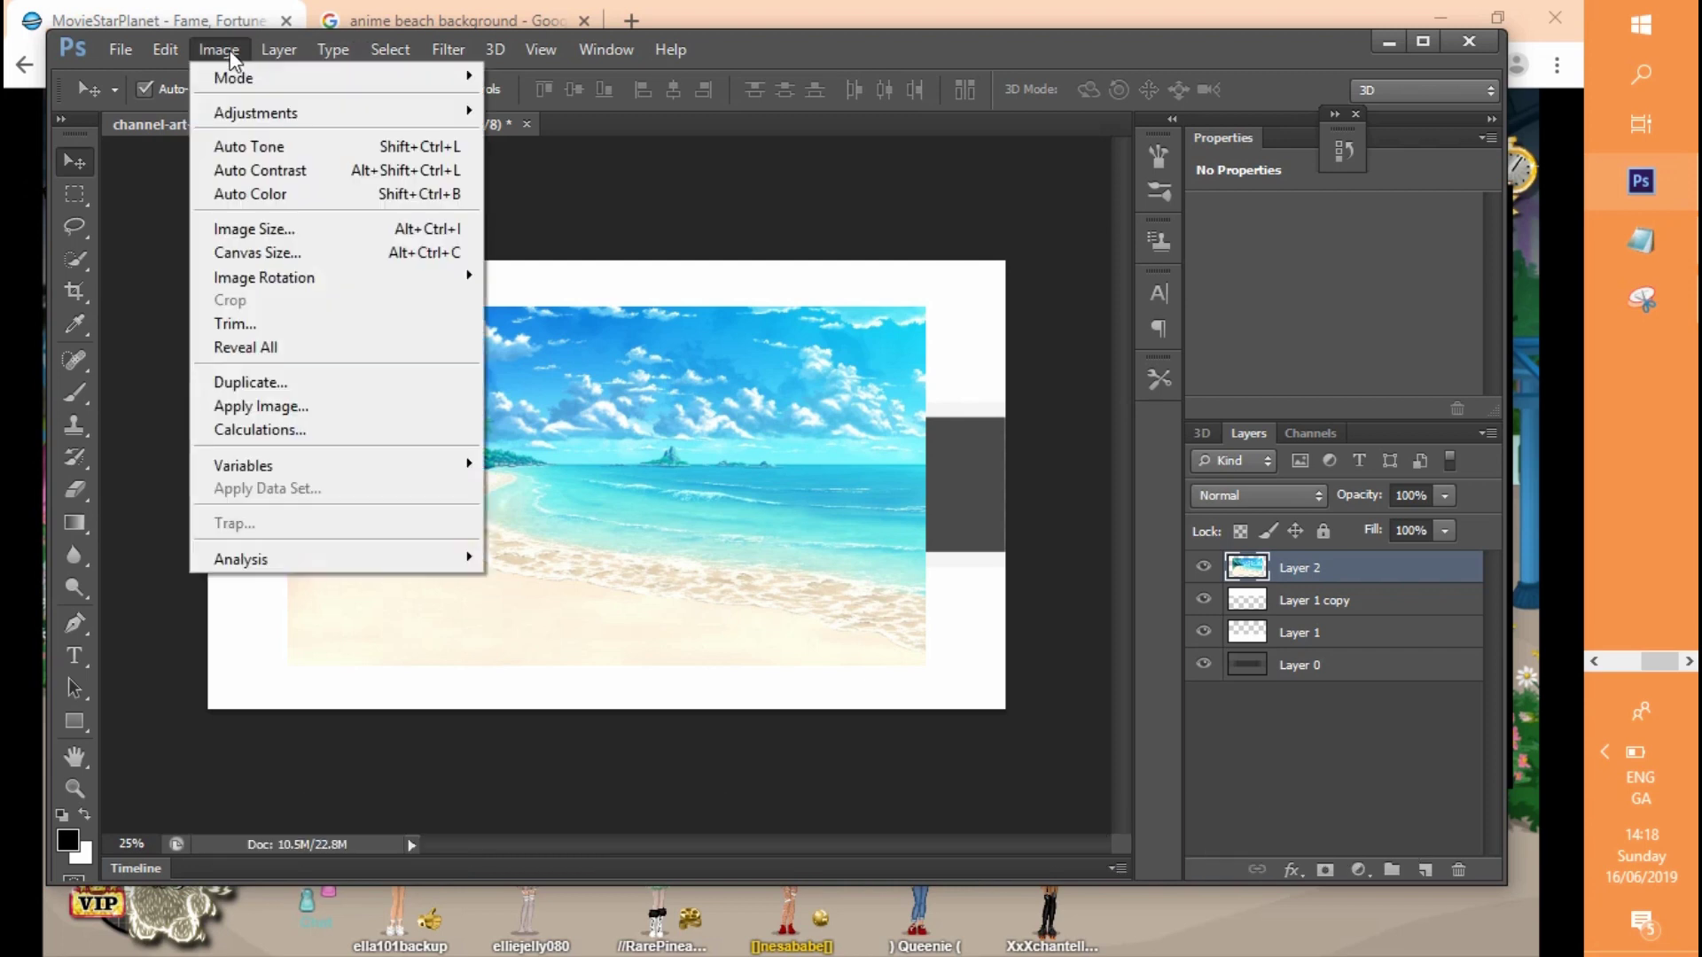
click(177, 305)
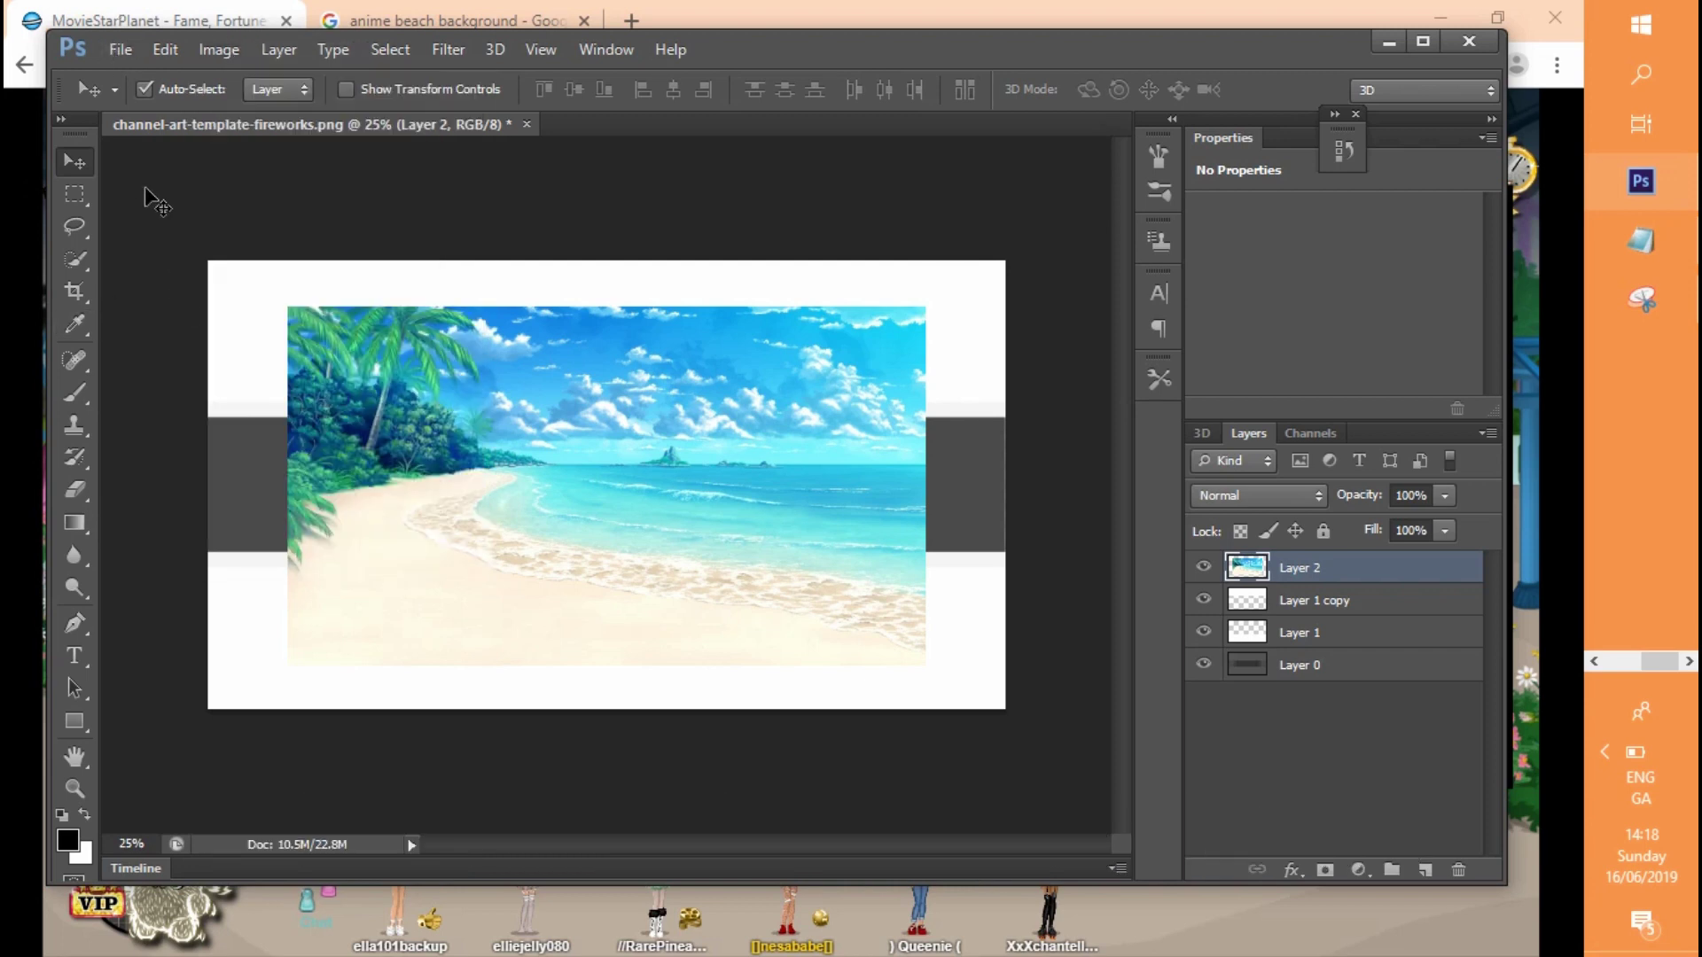
drag(1224, 572, 1241, 631)
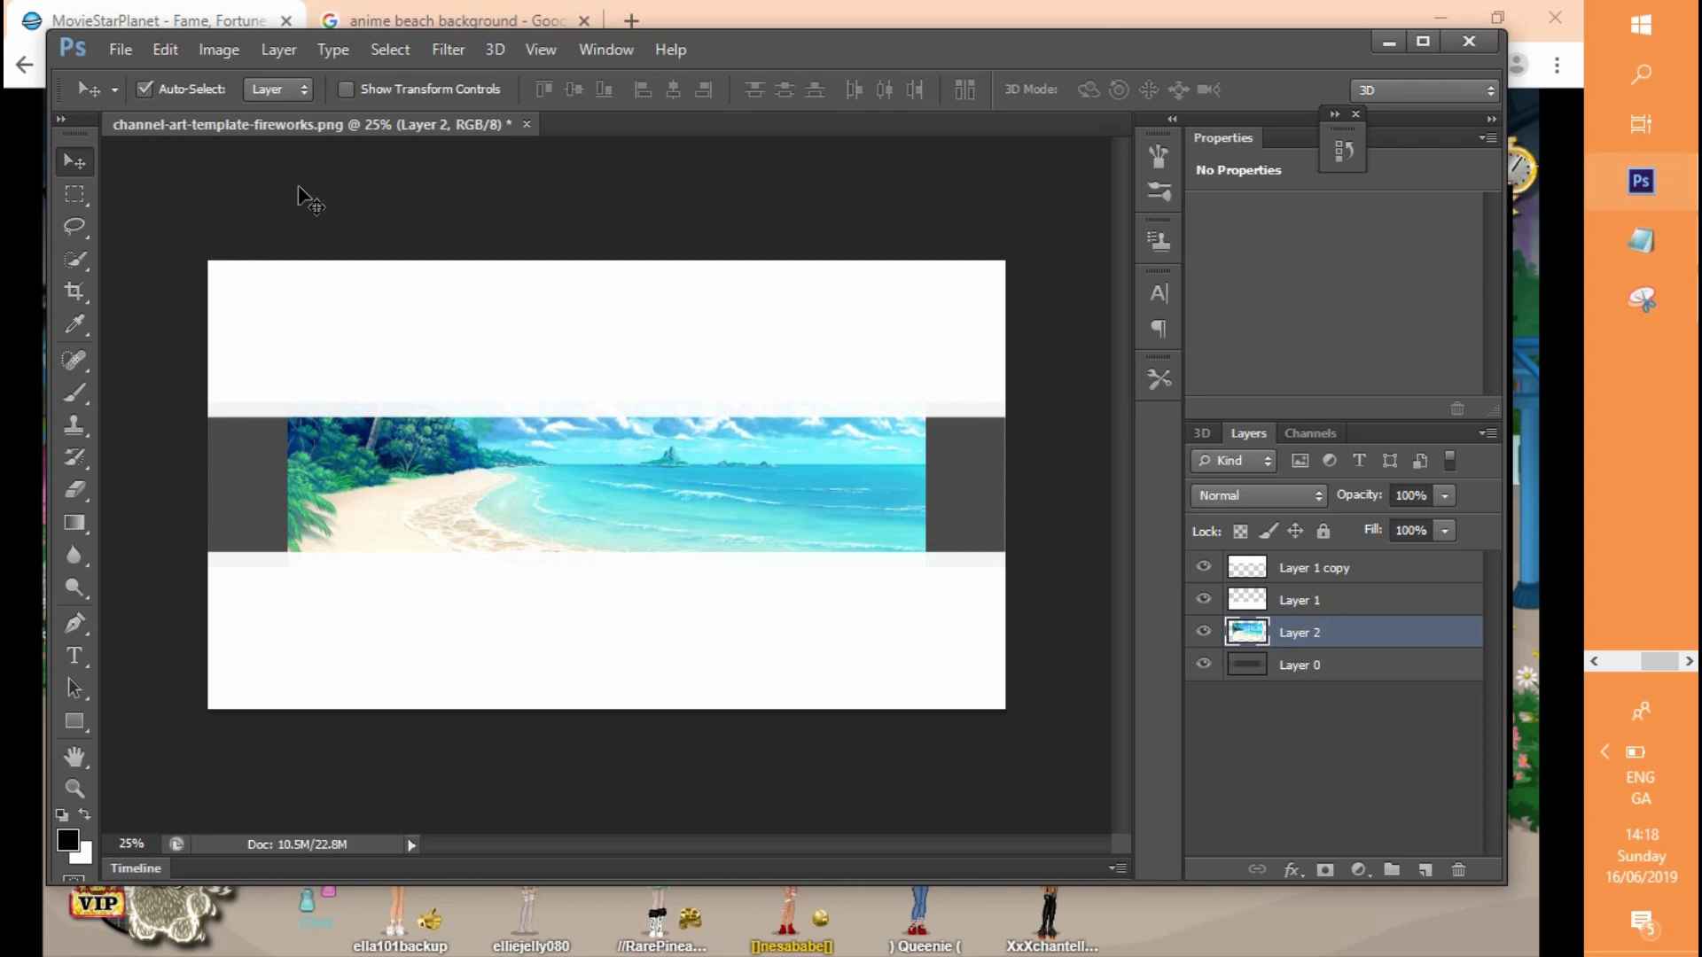
Free Transform the beach picture so it spans the template's full width between the white areas
click(166, 55)
click(161, 289)
click(164, 50)
click(213, 497)
drag(285, 306, 173, 286)
drag(924, 285, 1046, 258)
drag(851, 458, 878, 449)
click(75, 160)
click(658, 380)
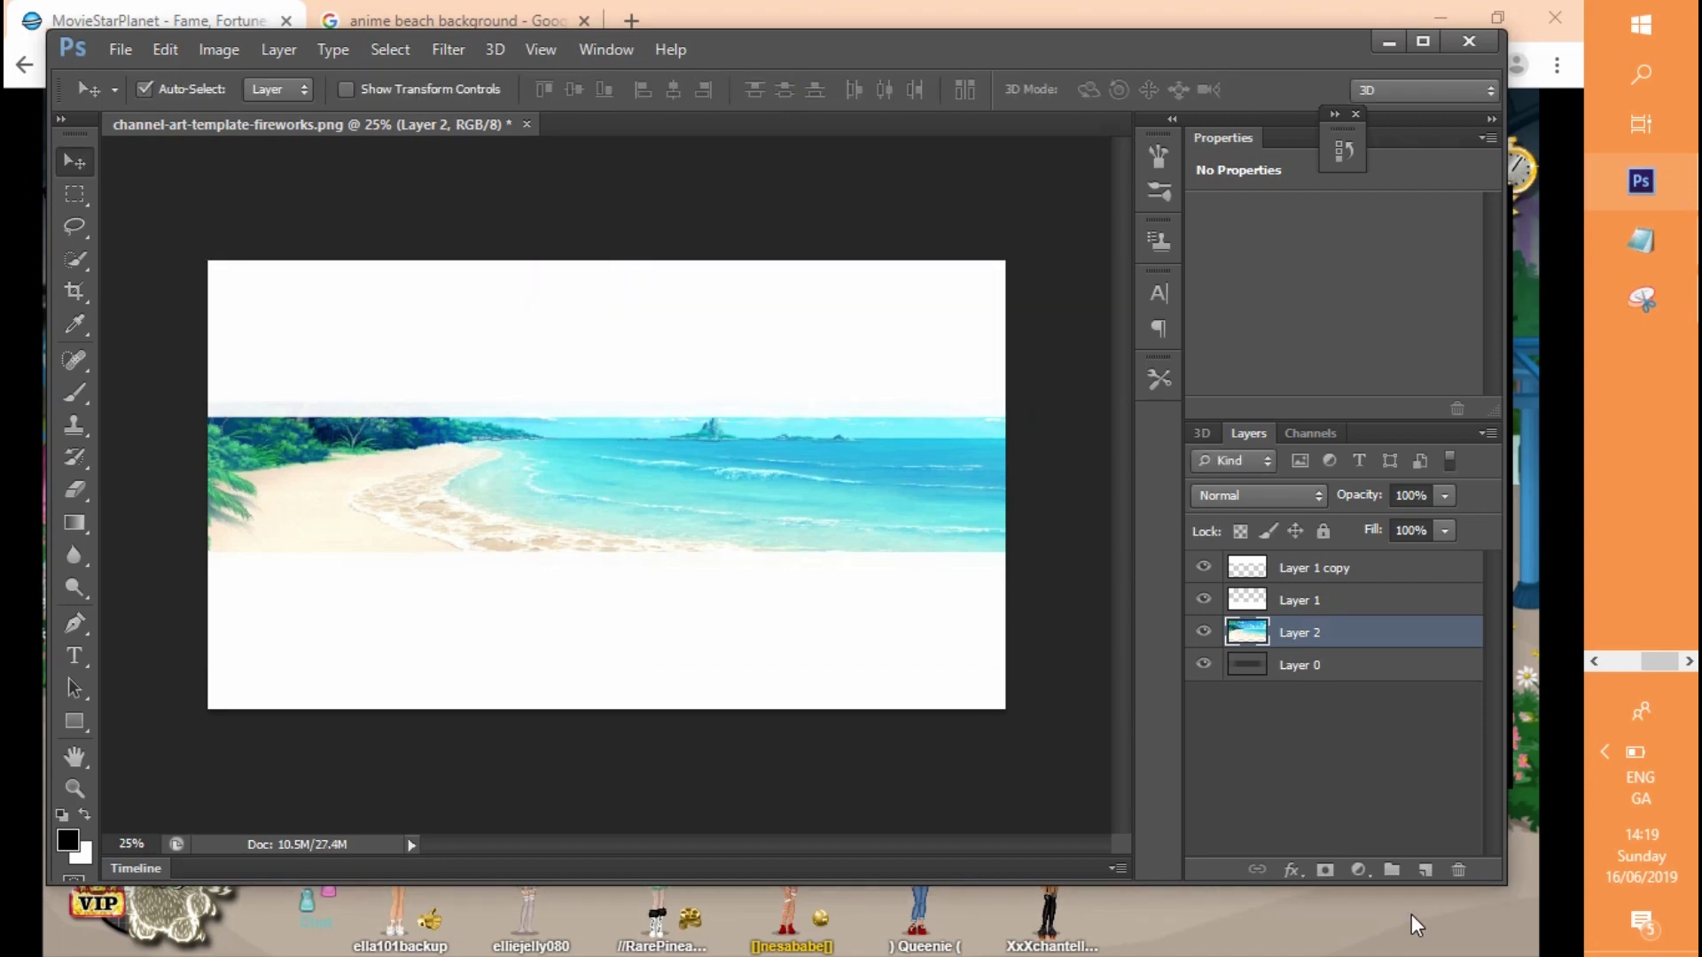
Switch to Snipping Tool, copy the green-background avatar snip and minimise the window
key(alt+Tab)
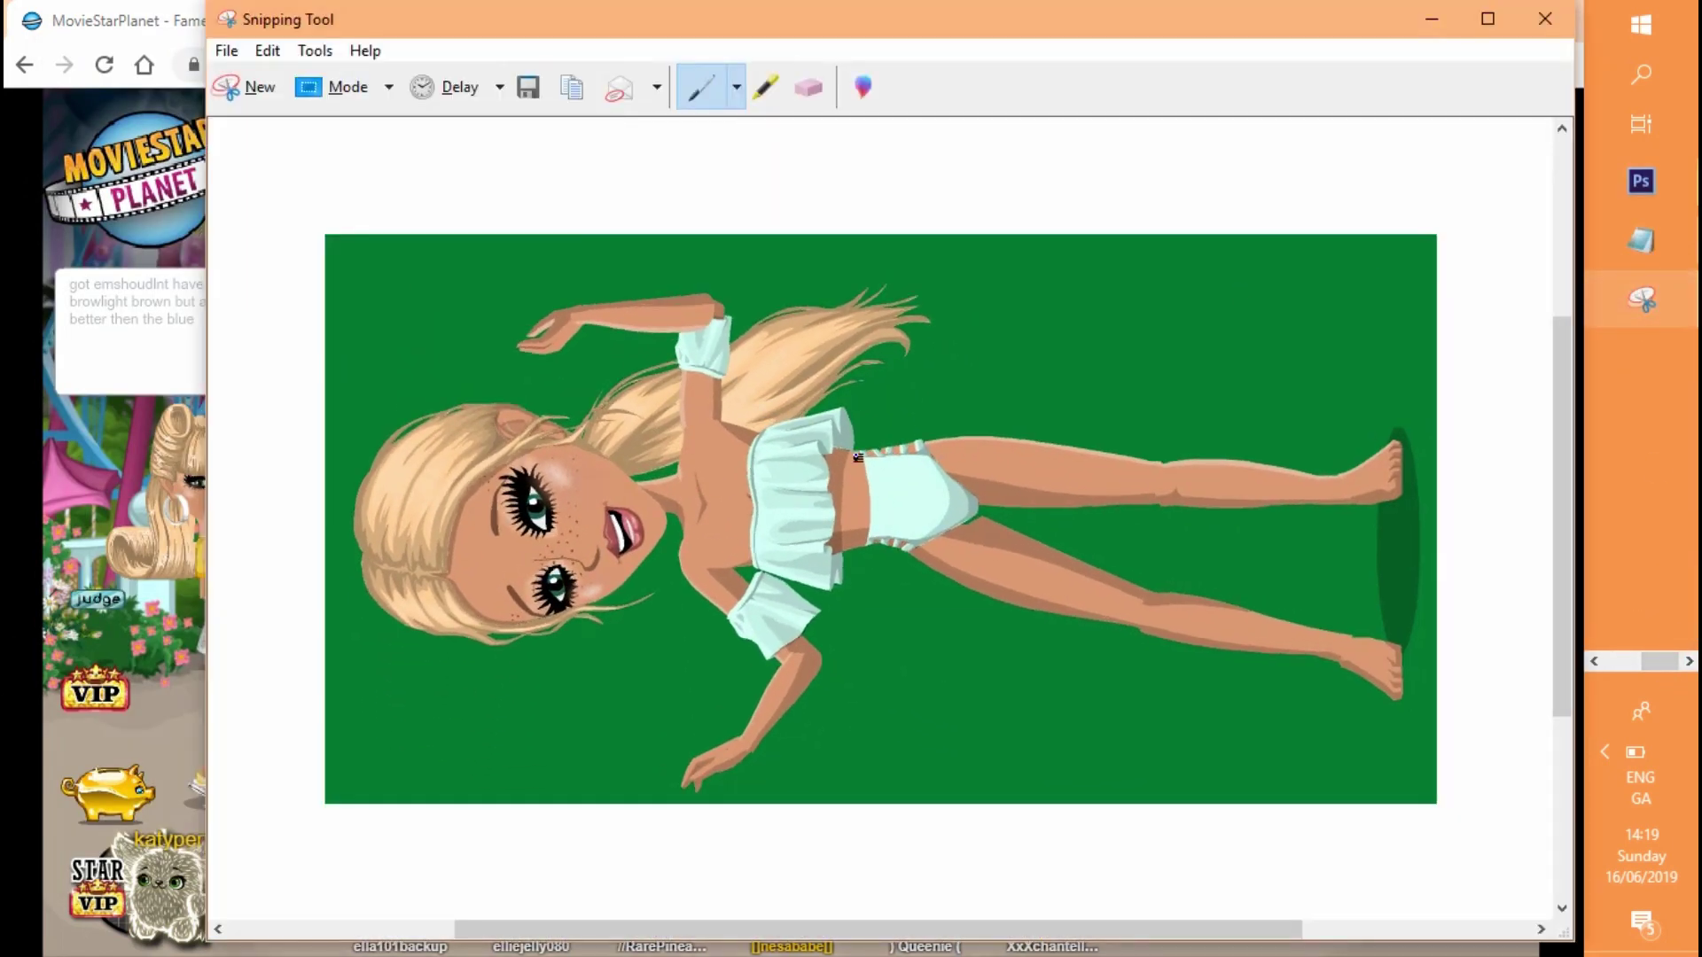
right_click(856, 458)
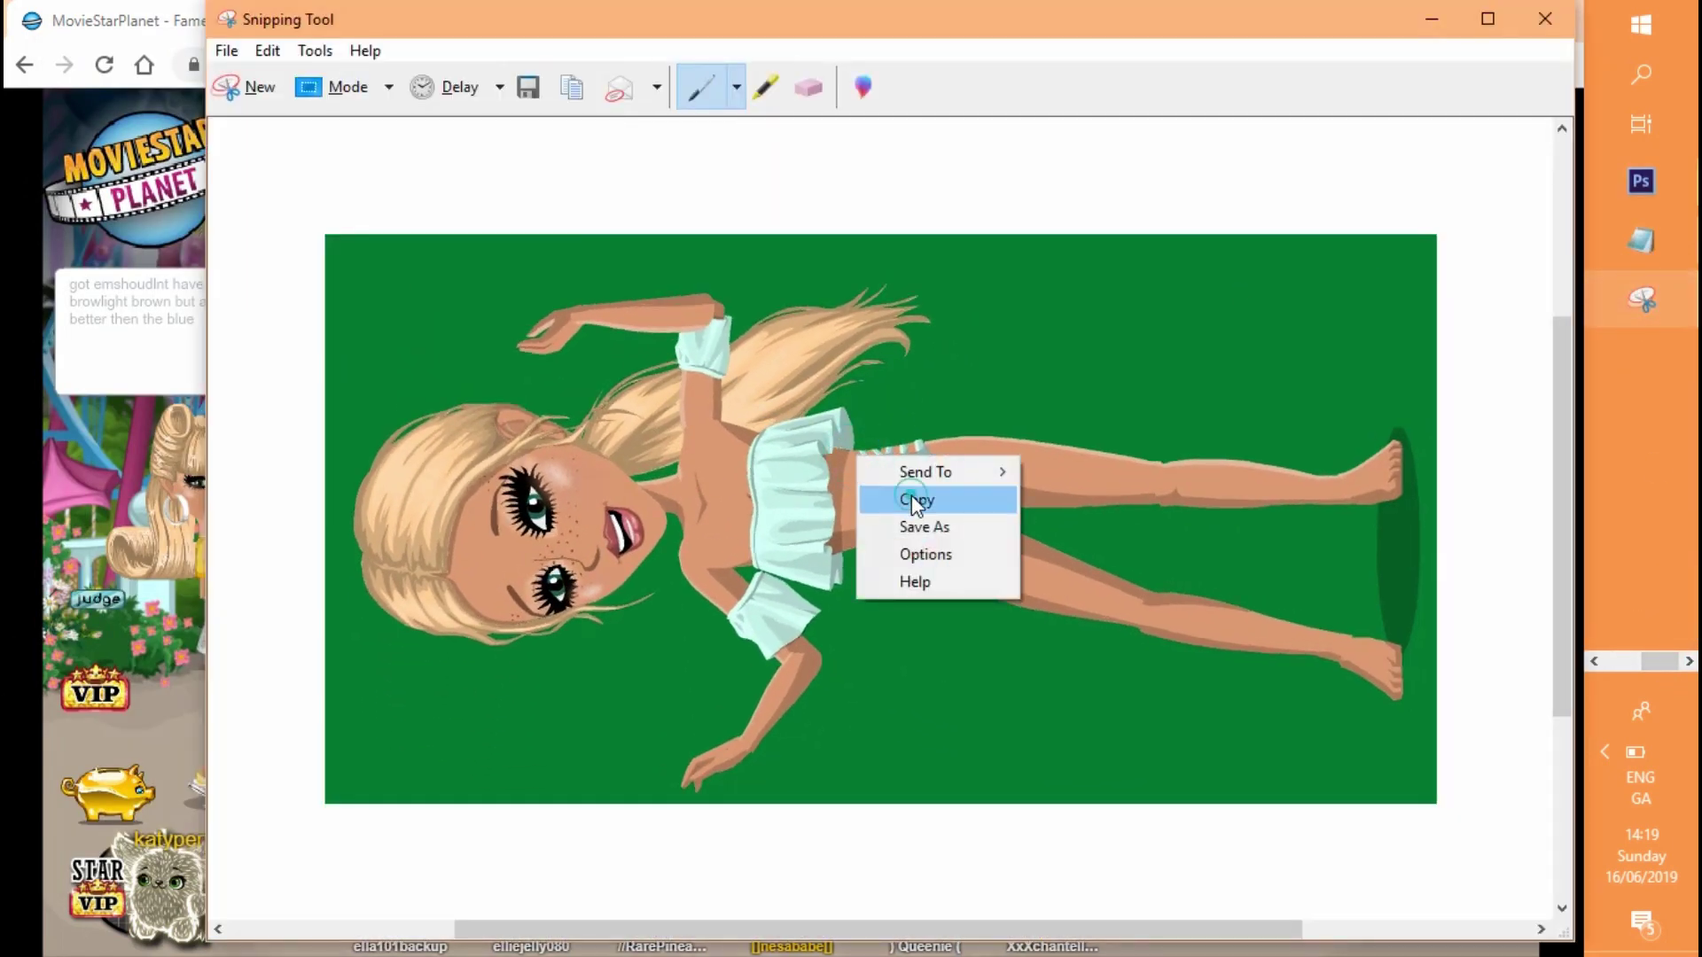
click(912, 498)
click(1431, 18)
click(1689, 661)
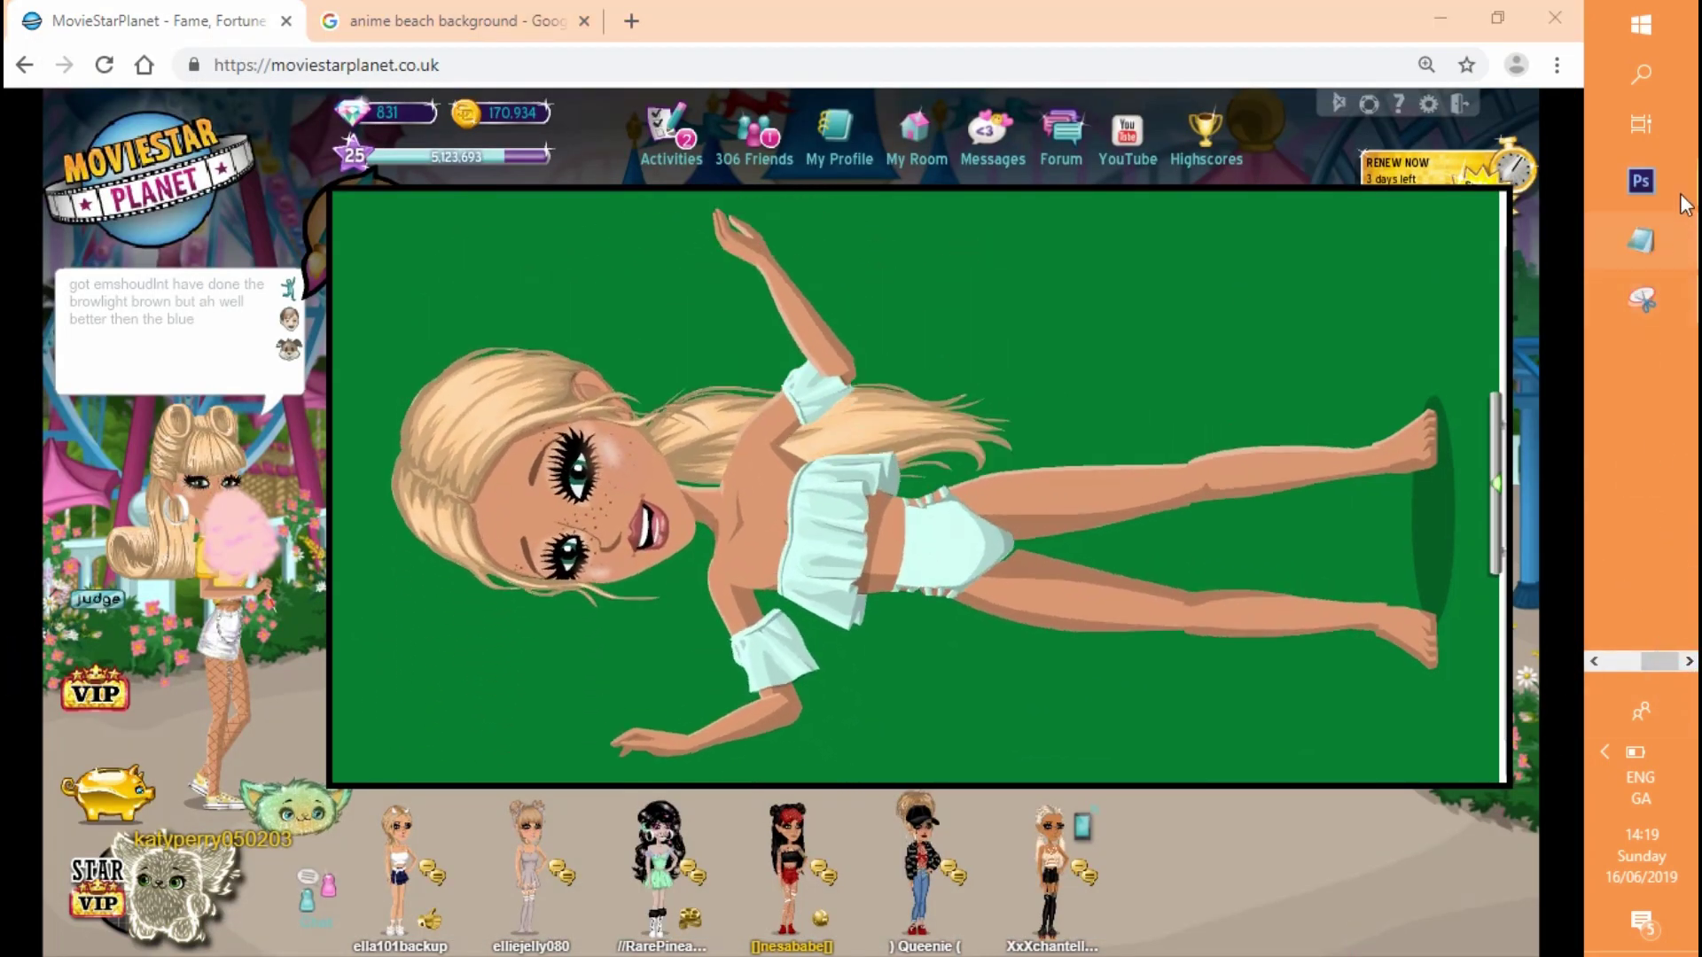
Switch to Photoshop, paste the avatar snip above the beach layer and maximise the program window
click(1641, 181)
click(165, 50)
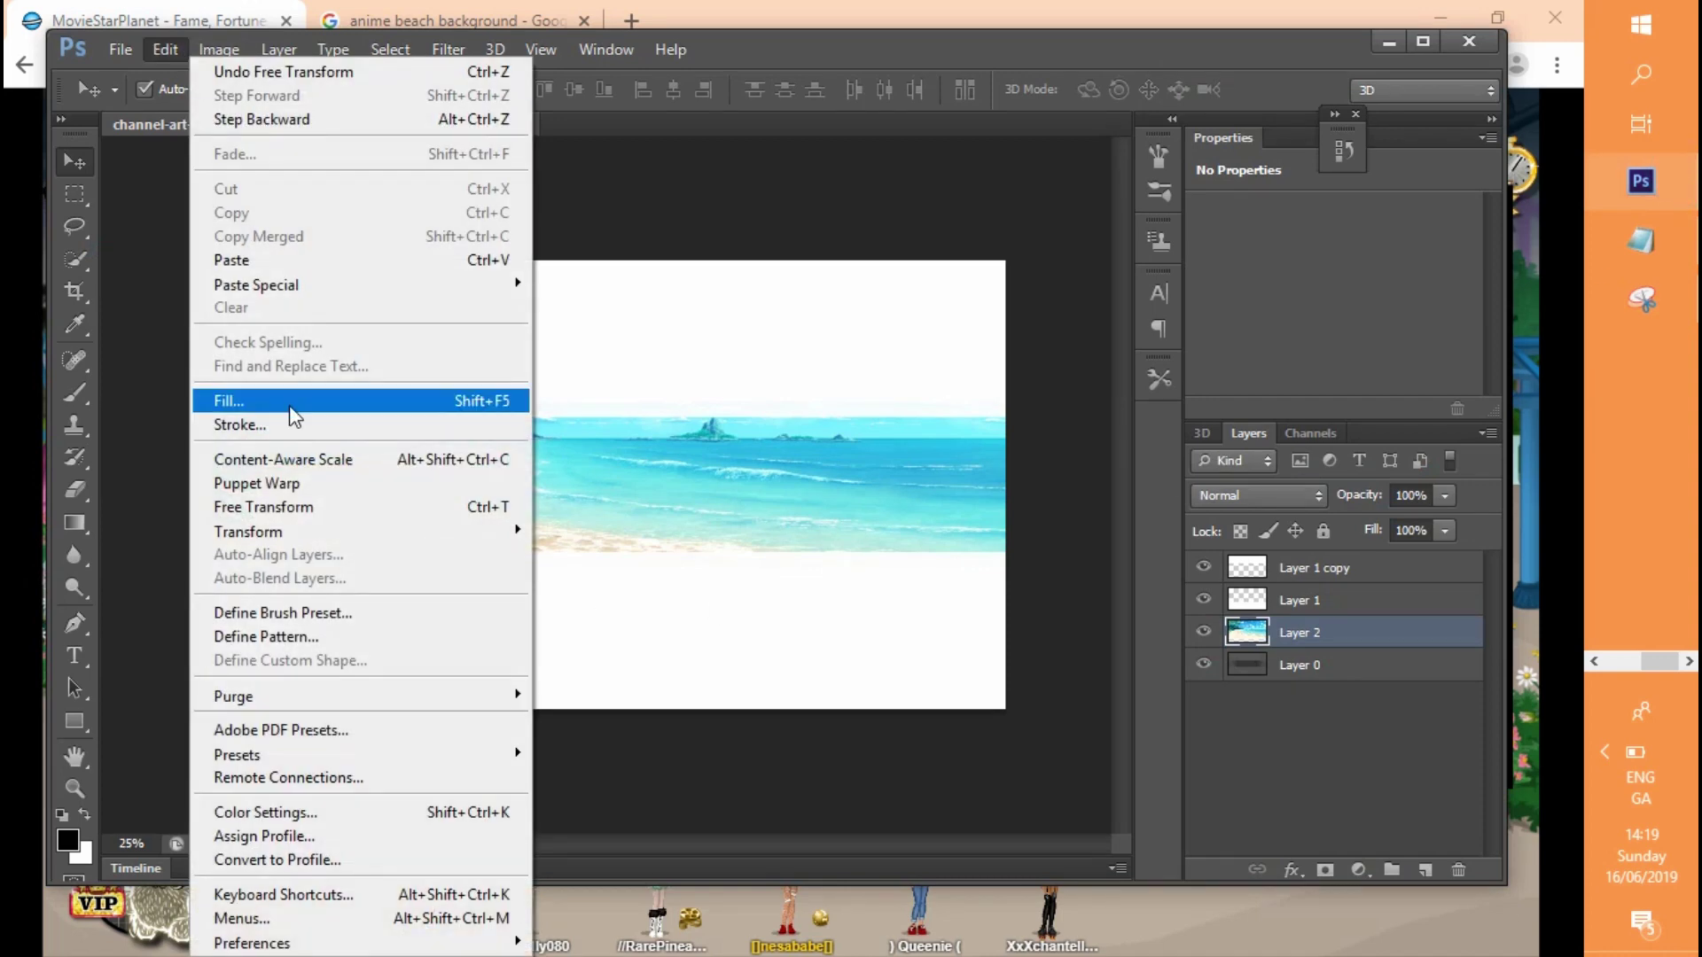
click(253, 256)
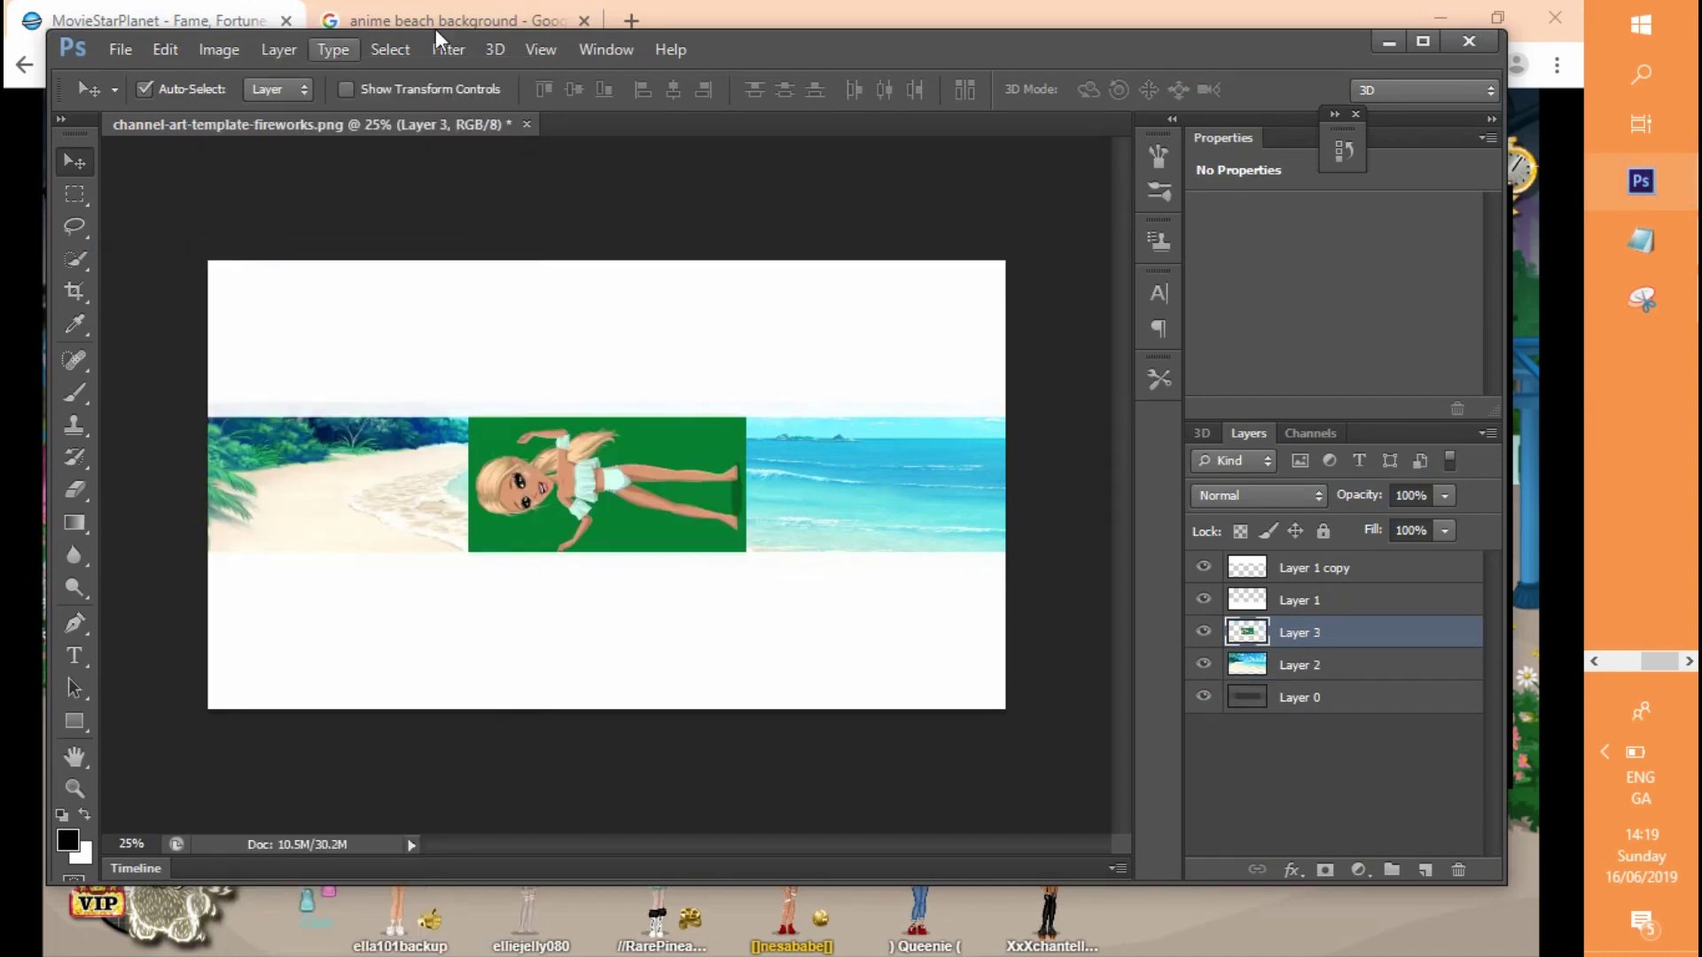
click(1423, 42)
Free Transform the avatar upright to about 90.7°, at 106.86% width and 108.34% height, placing it over the beach's sandy side
click(112, 17)
click(197, 474)
drag(679, 386, 751, 572)
drag(630, 530, 455, 605)
drag(532, 369, 529, 364)
drag(482, 498, 483, 486)
drag(369, 423, 356, 401)
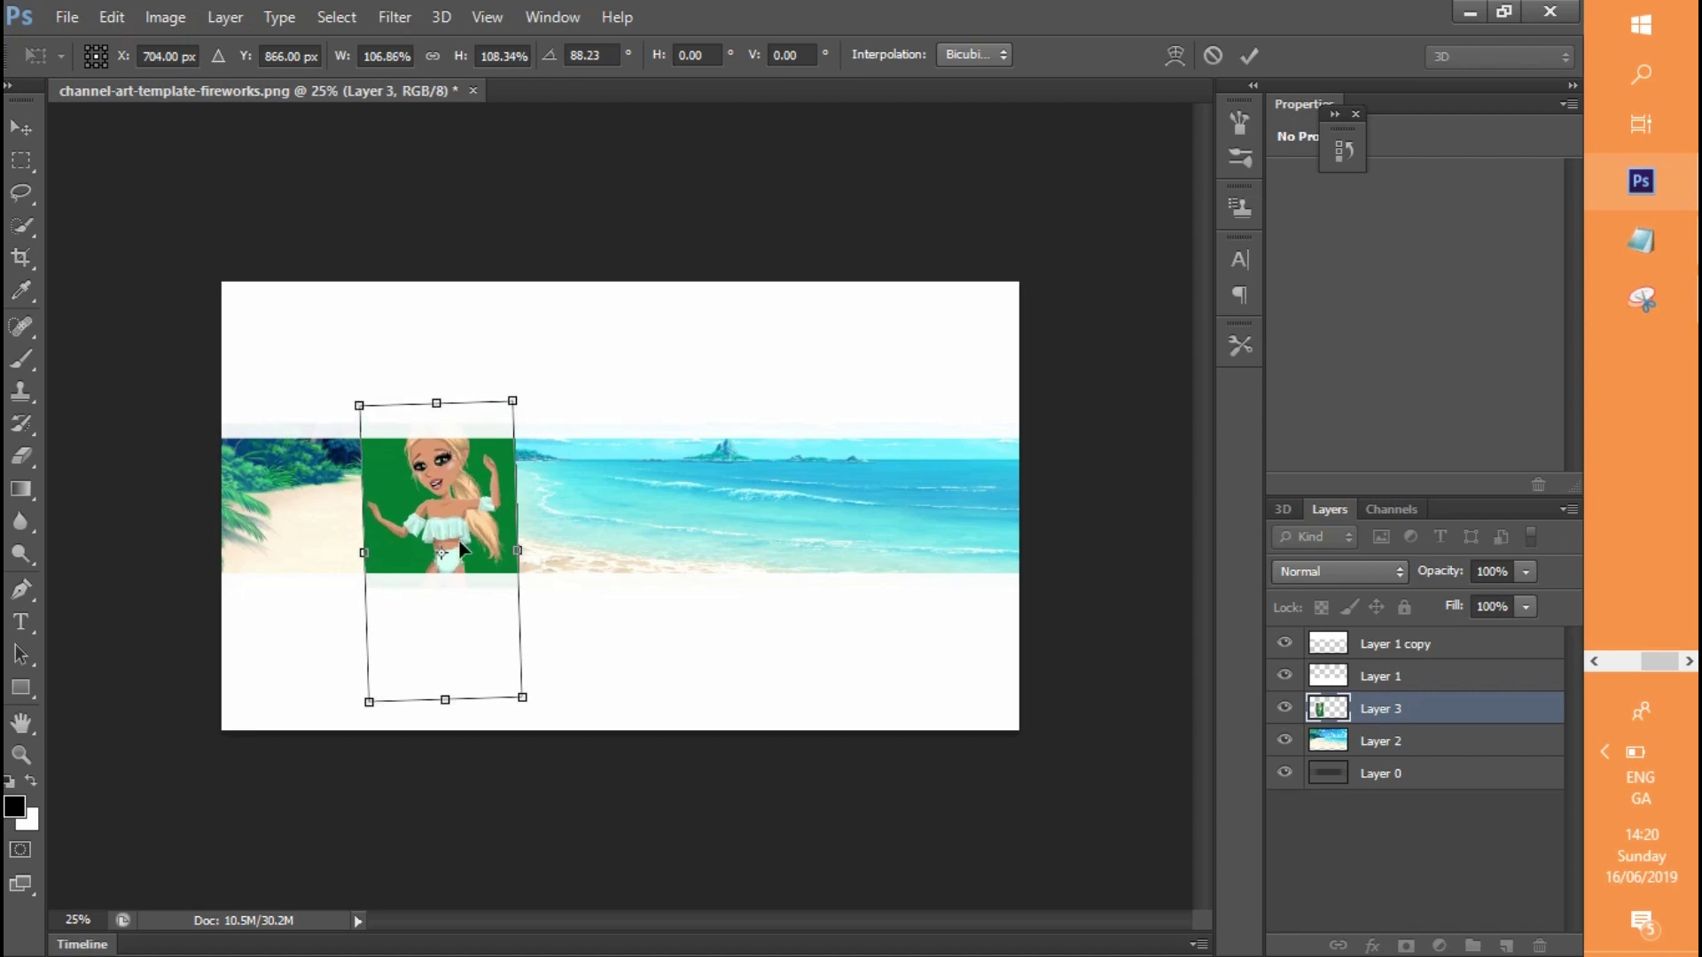
drag(461, 554, 465, 565)
drag(517, 400, 530, 402)
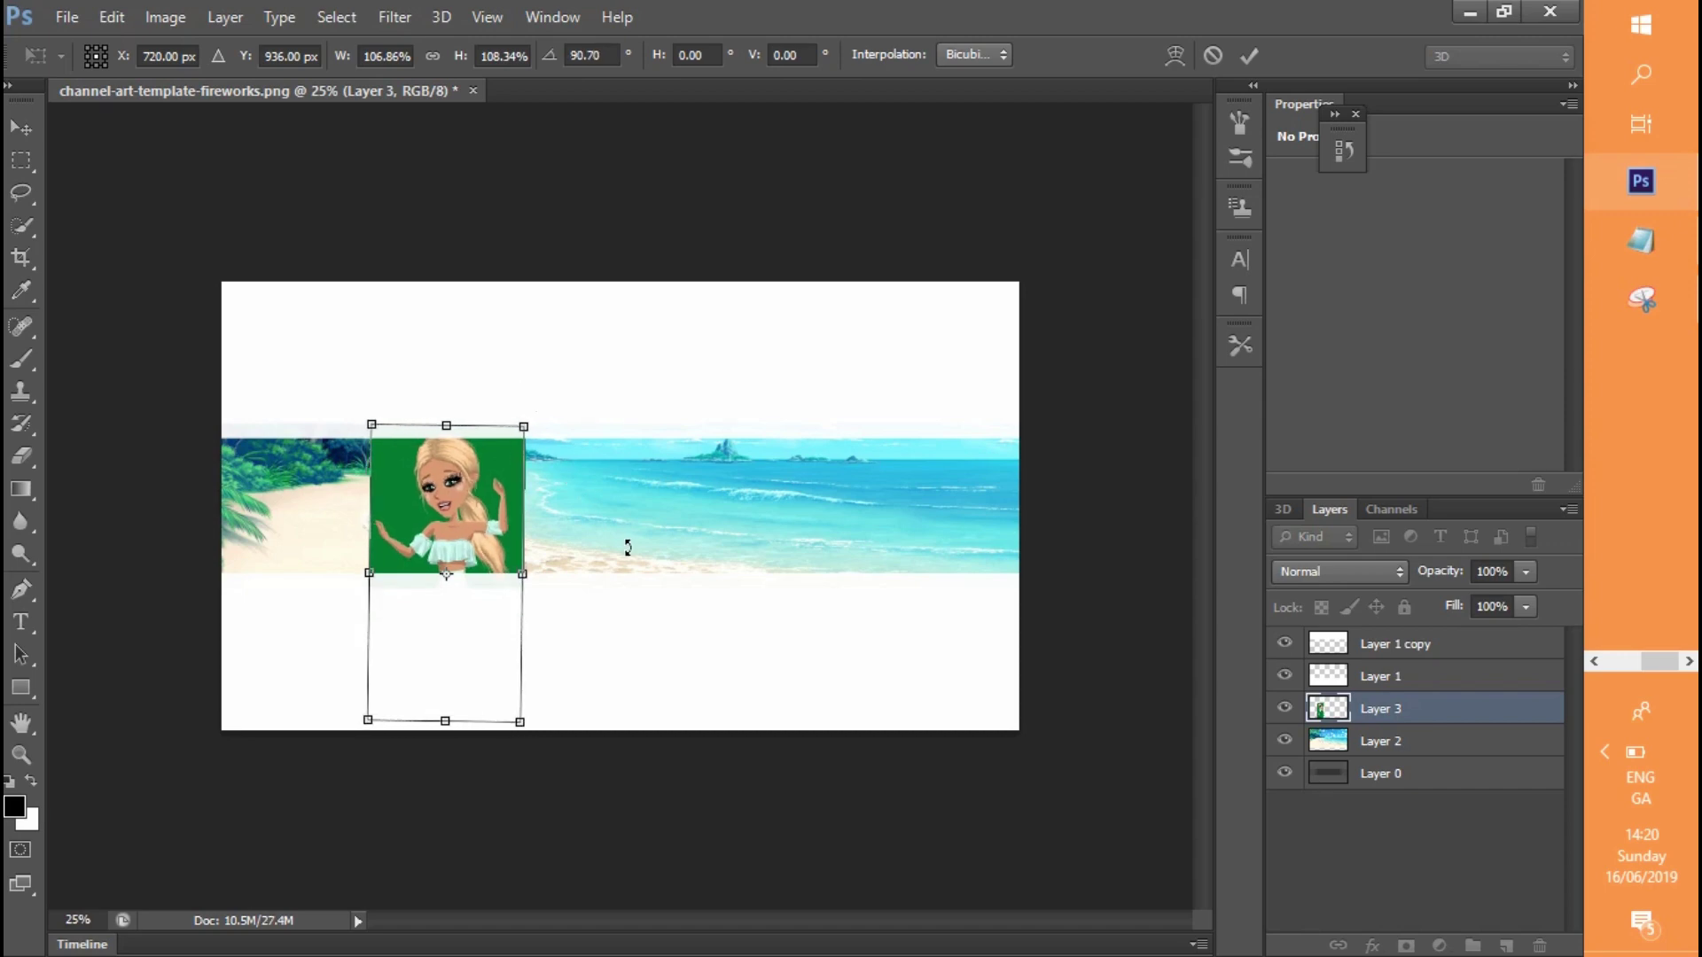
click(21, 128)
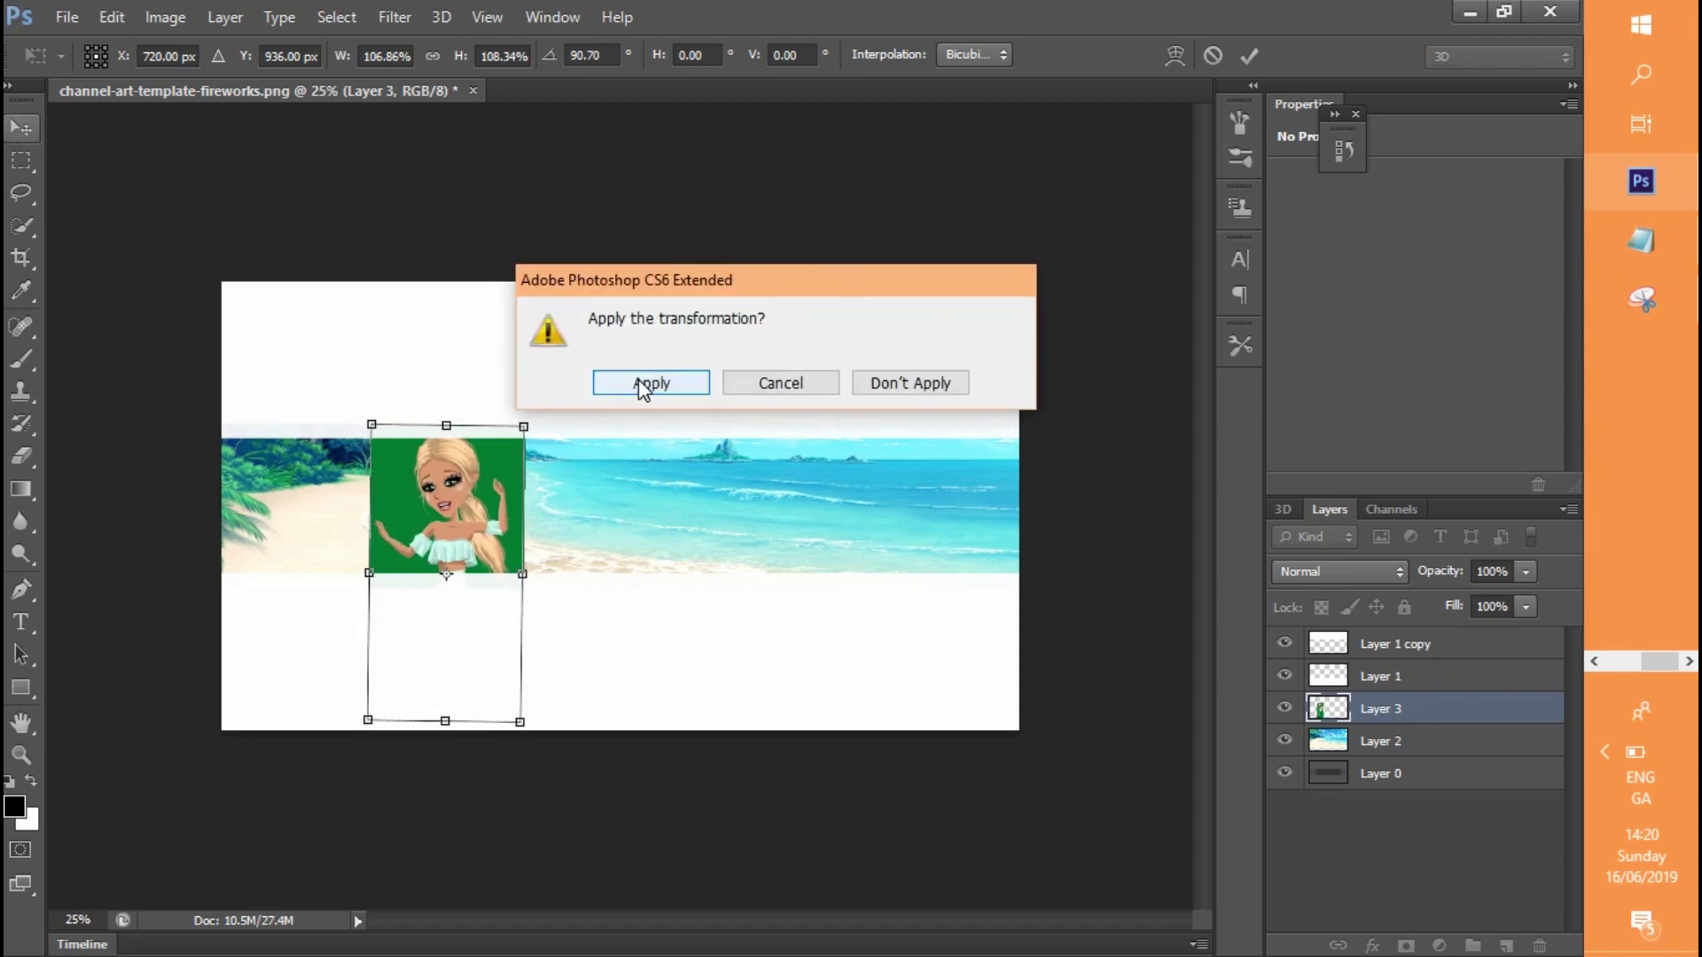
click(640, 386)
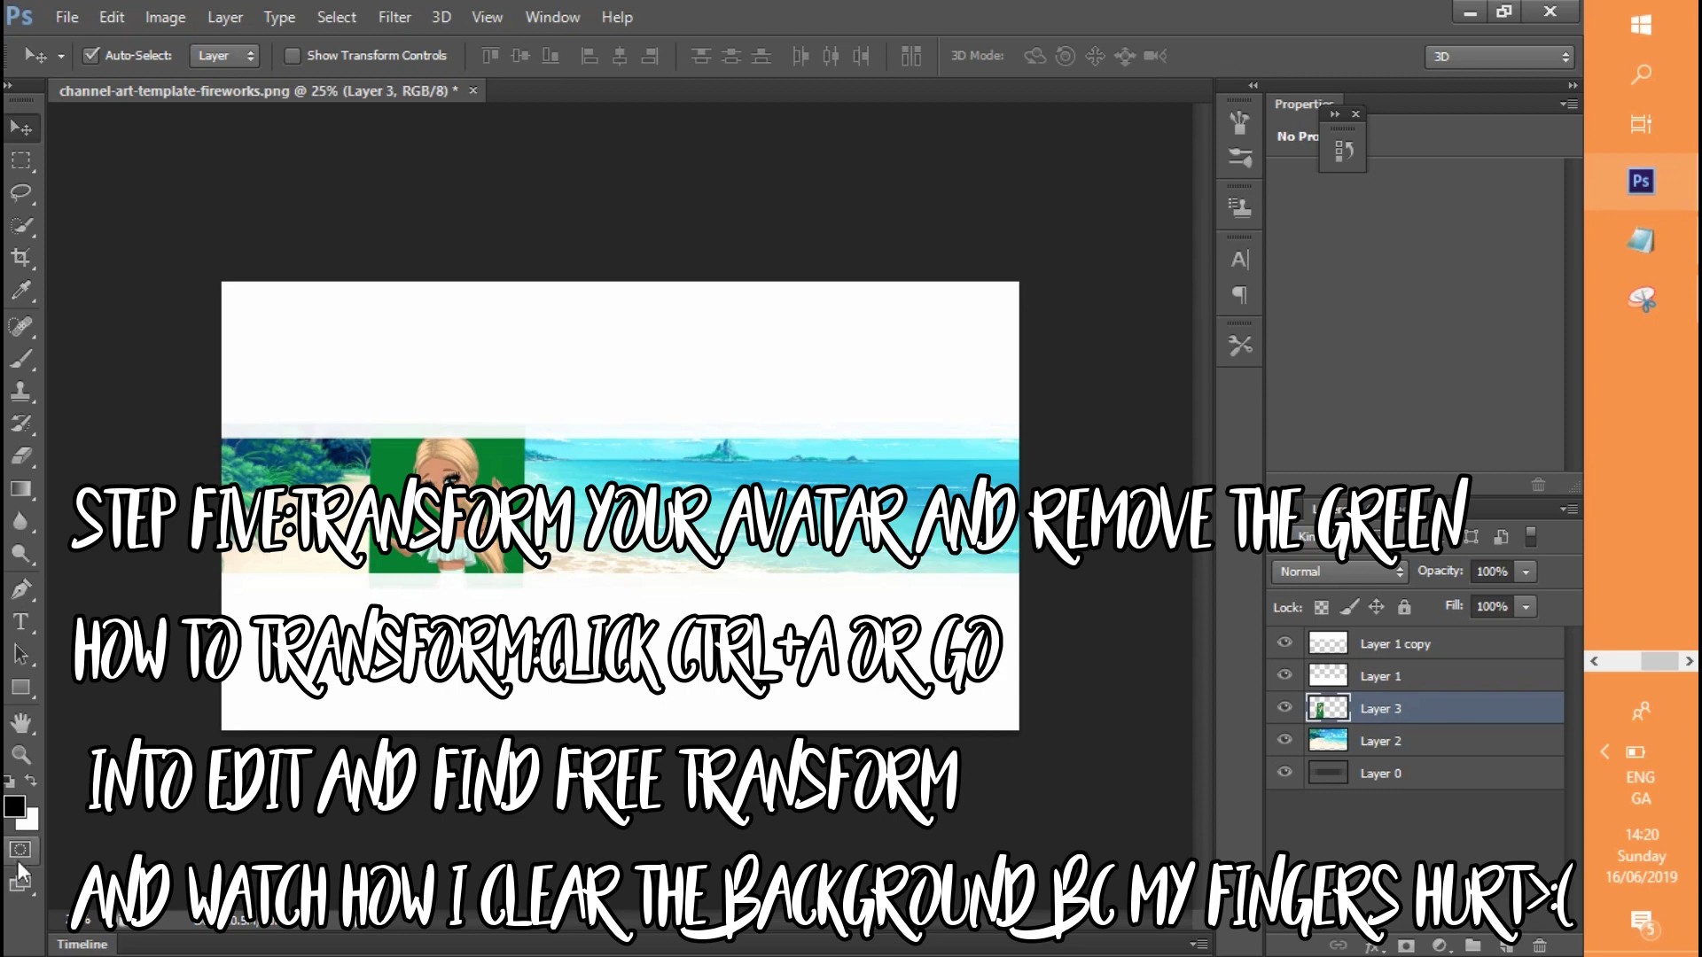
Select the green background around the avatar on Layer 3 with the Magic Wand and delete it
click(27, 753)
click(387, 352)
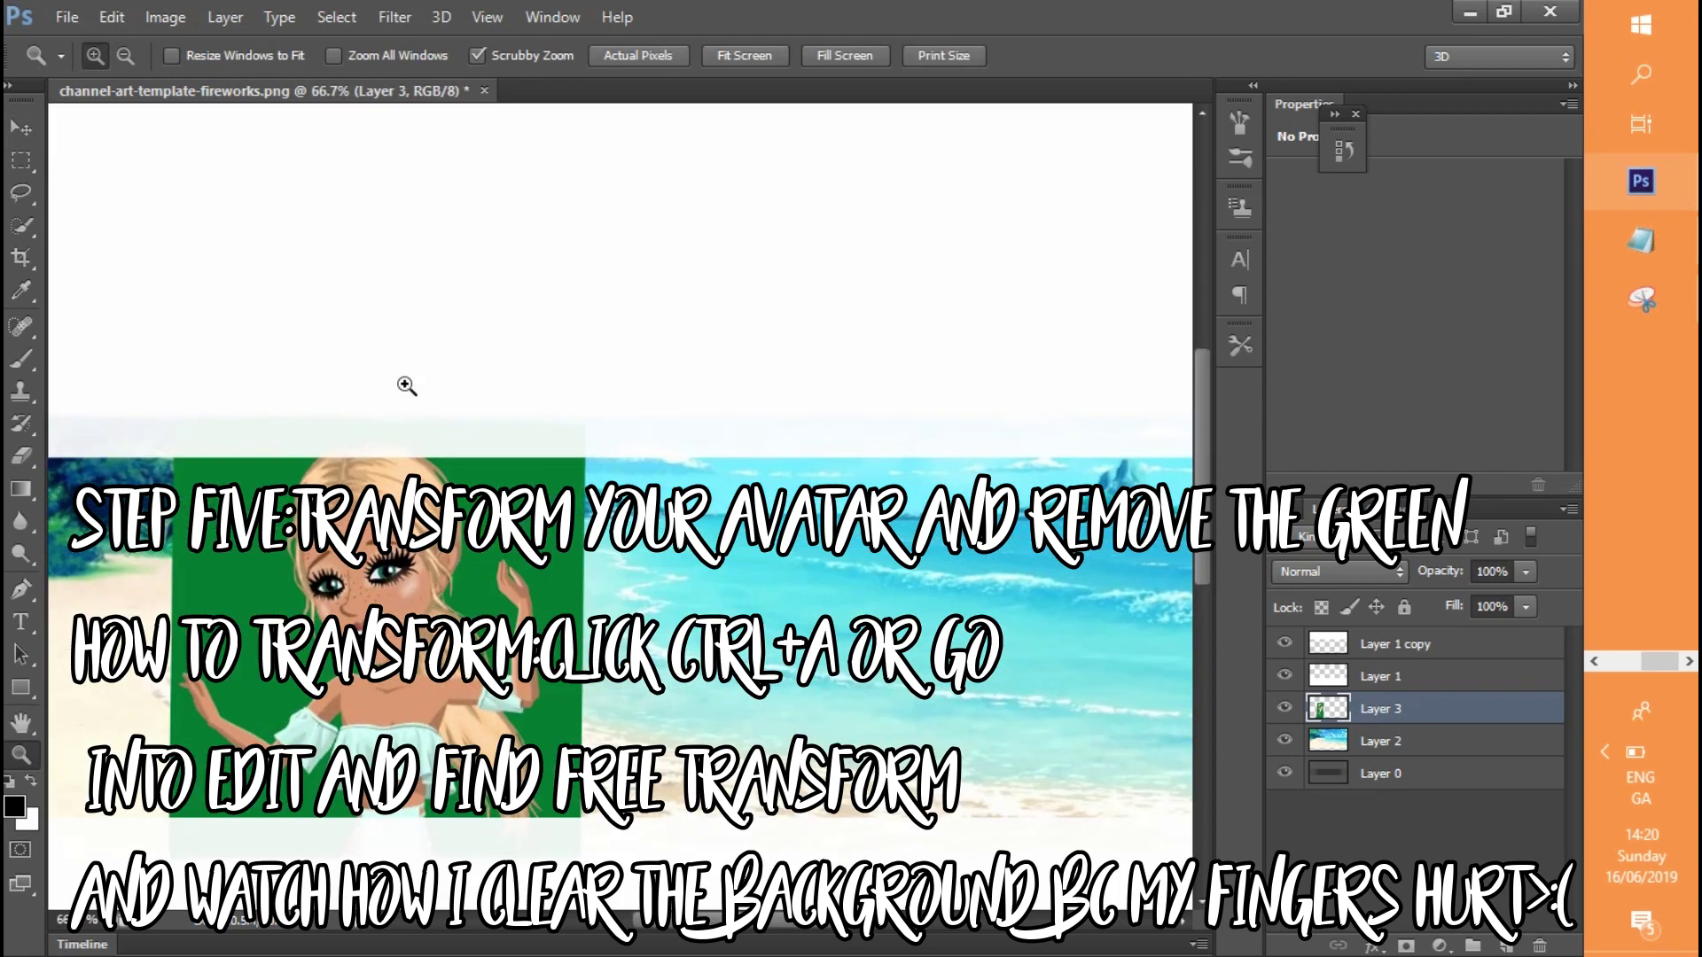
click(133, 62)
click(394, 341)
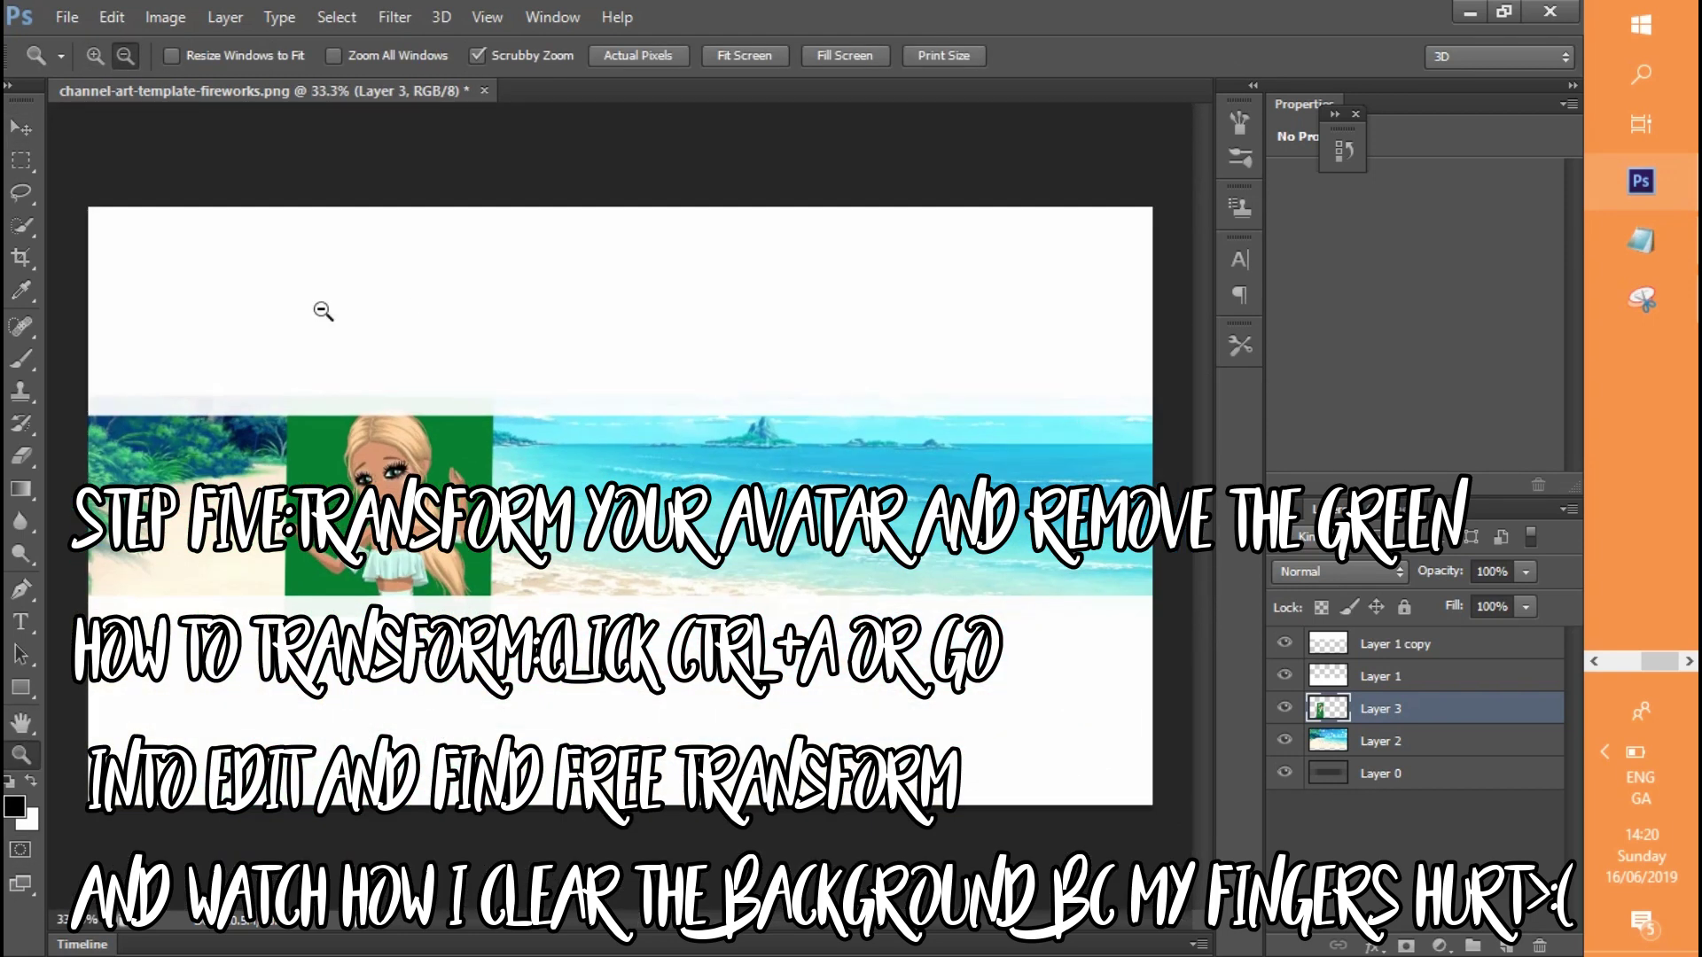
click(32, 353)
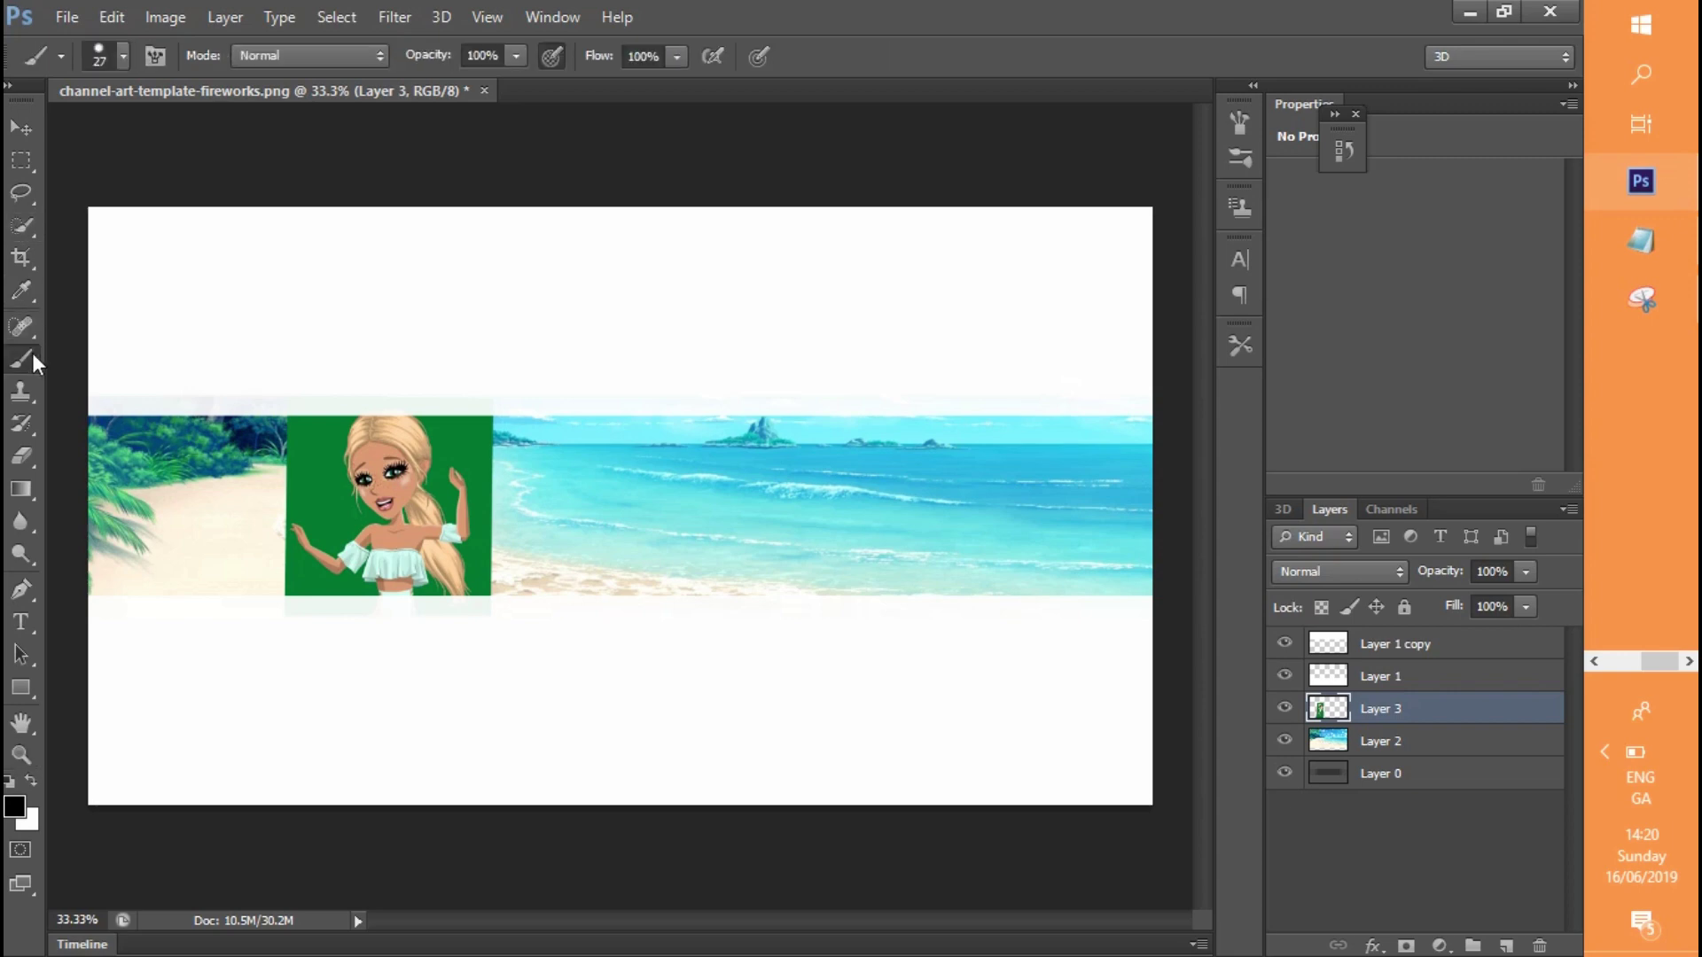
click(20, 229)
click(107, 255)
click(307, 472)
key(Delete)
click(212, 487)
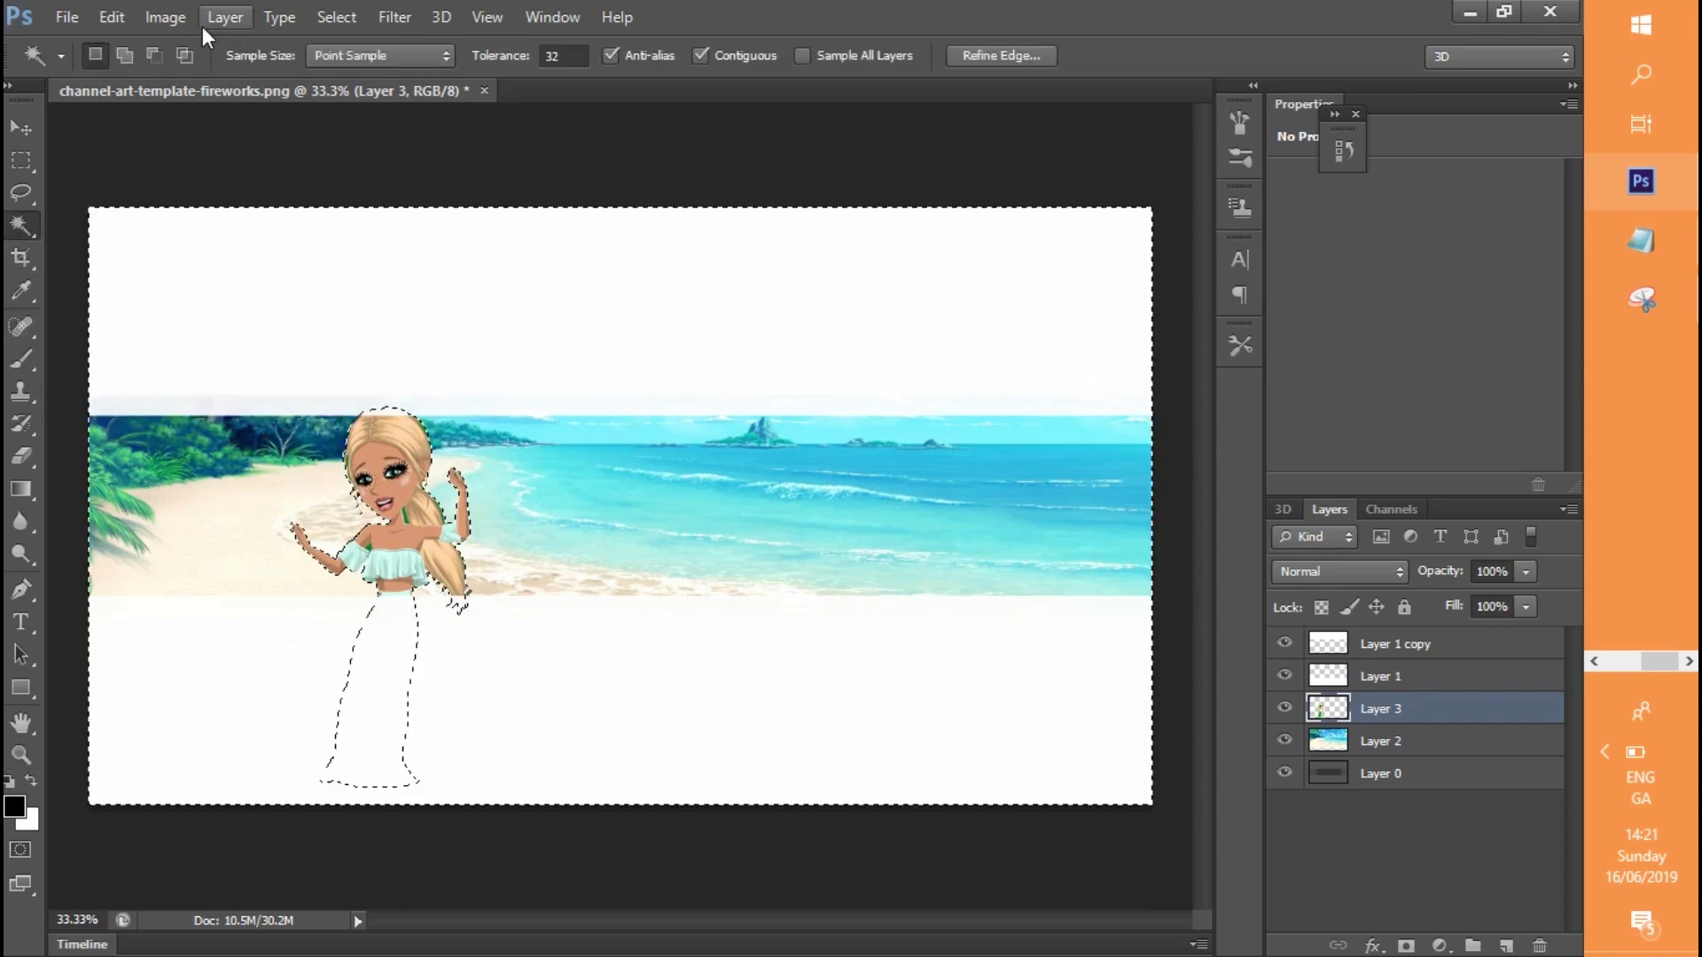
Zoom to 300% on the avatar and delete the green patch between the neck and hair with the Magic Wand
click(21, 755)
click(352, 337)
drag(1206, 484, 1199, 565)
click(838, 492)
click(838, 492)
drag(704, 919, 665, 911)
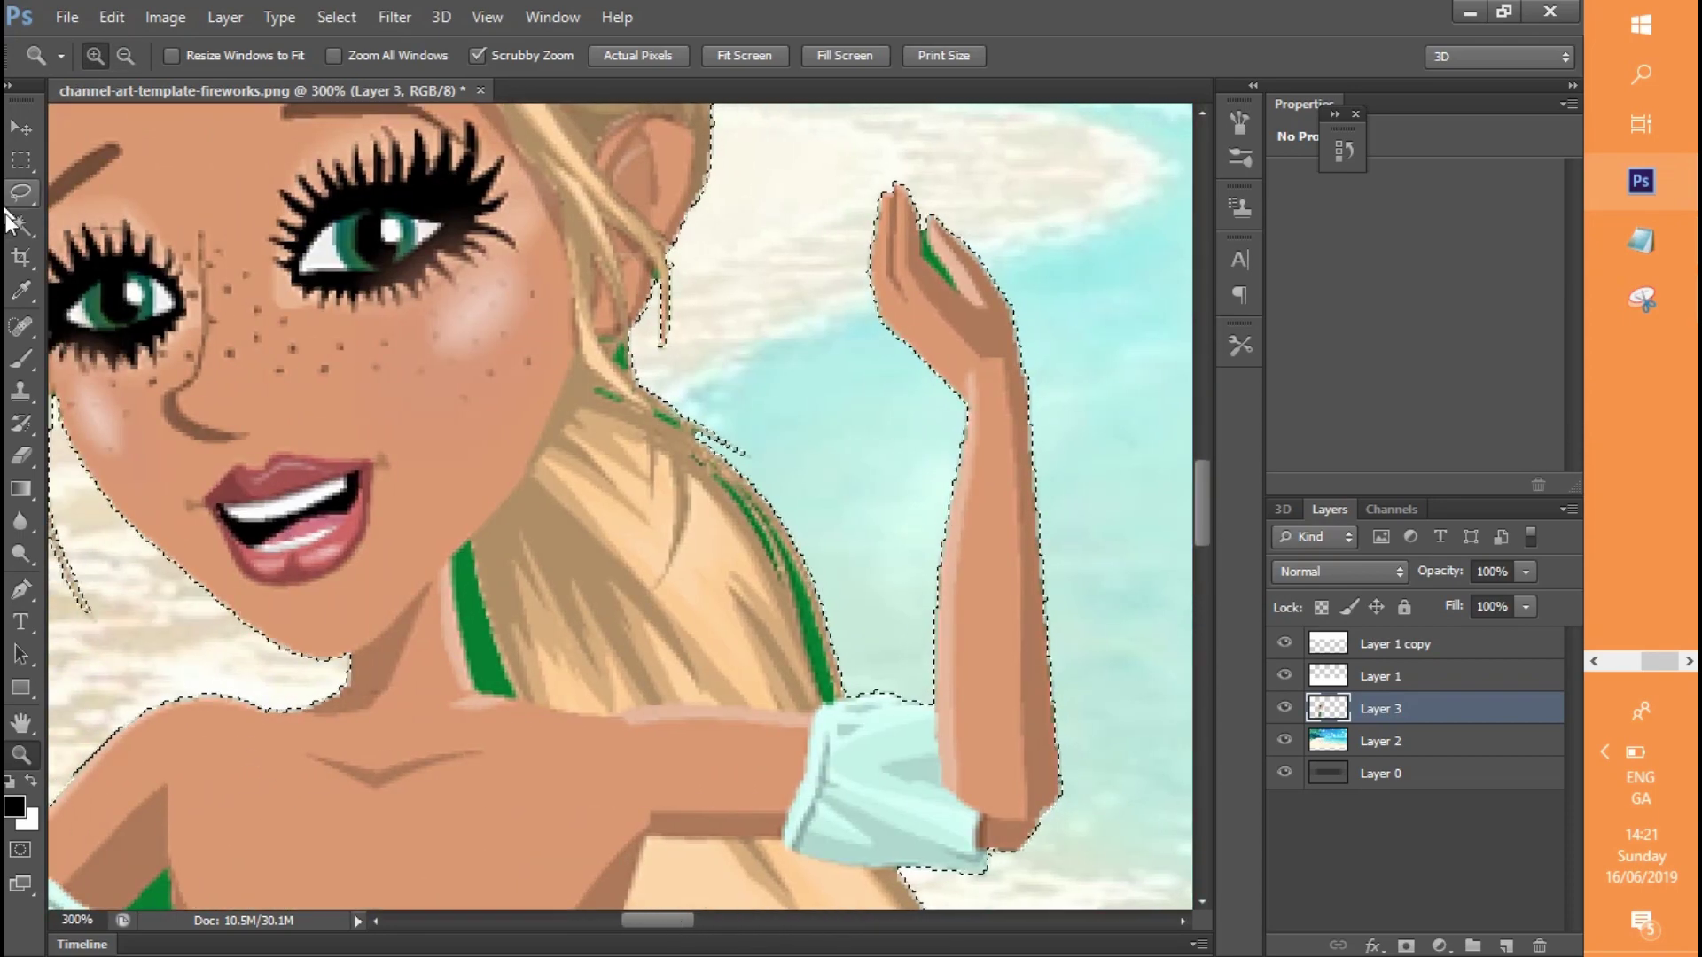
click(20, 226)
click(151, 241)
click(472, 622)
key(Delete)
Delete the green slivers beside the ponytail strand and between the raised hand's fingers, and clear the selection
click(807, 620)
key(Delete)
click(927, 249)
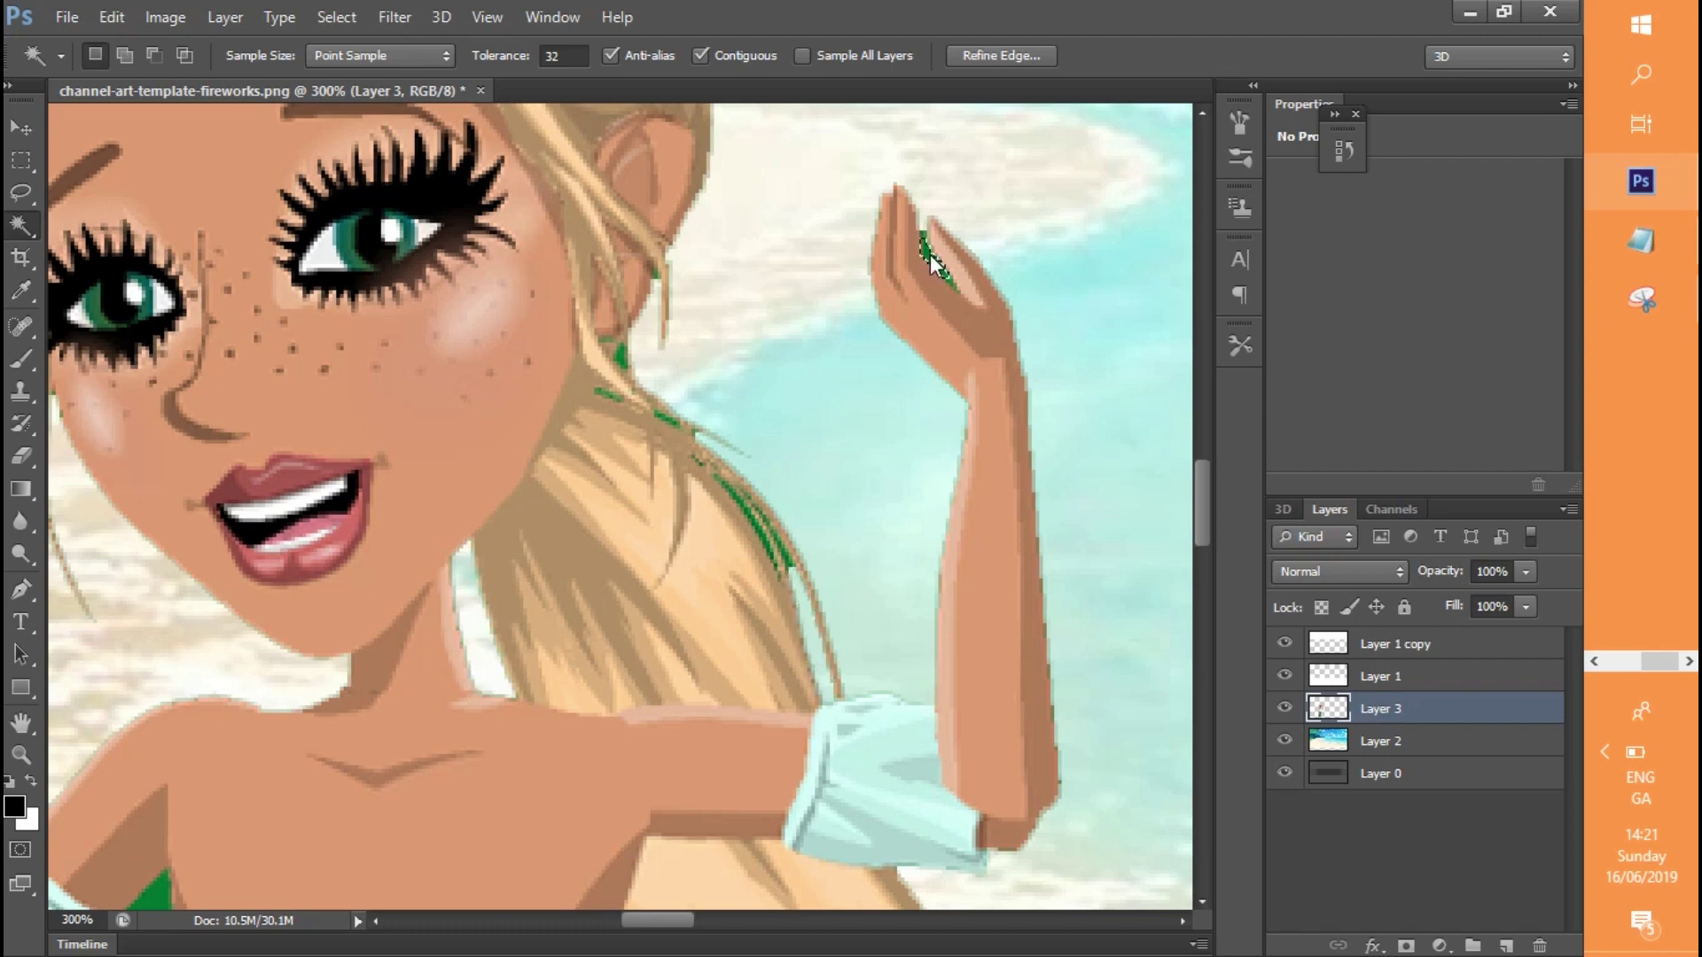
key(Delete)
key(ctrl+d)
Delete more green along the ponytail's outer edge and the green patch between the arm and the top
click(759, 532)
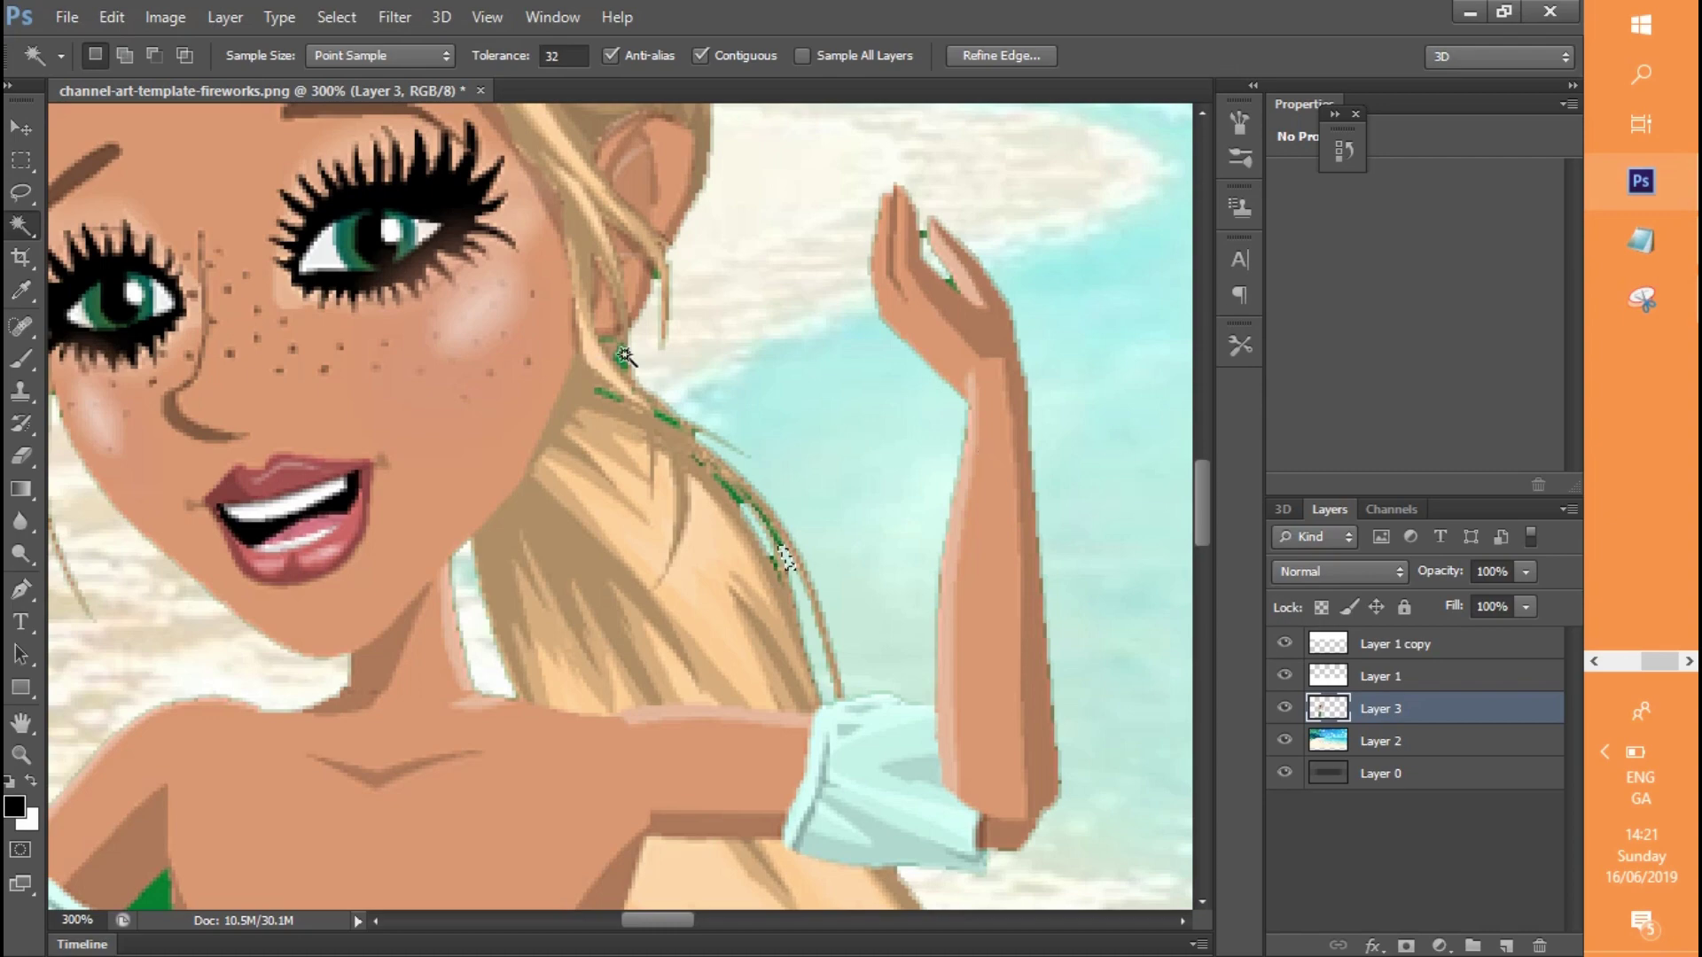
scroll(1209, 533, down, 5)
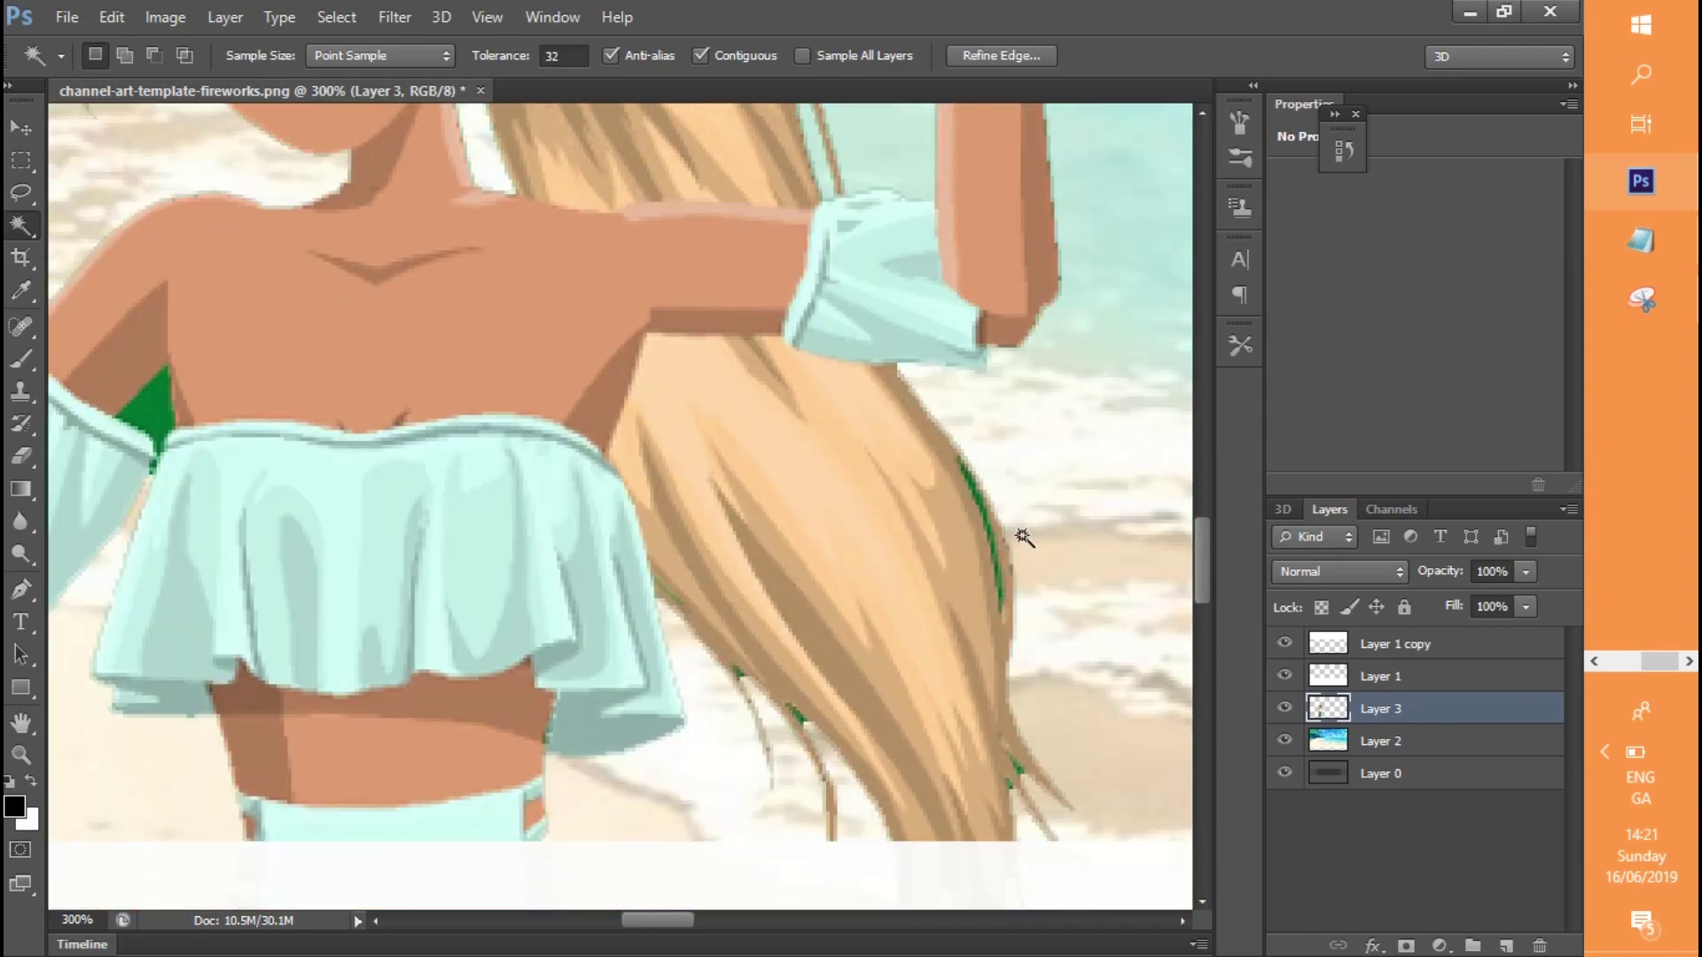
key(Delete)
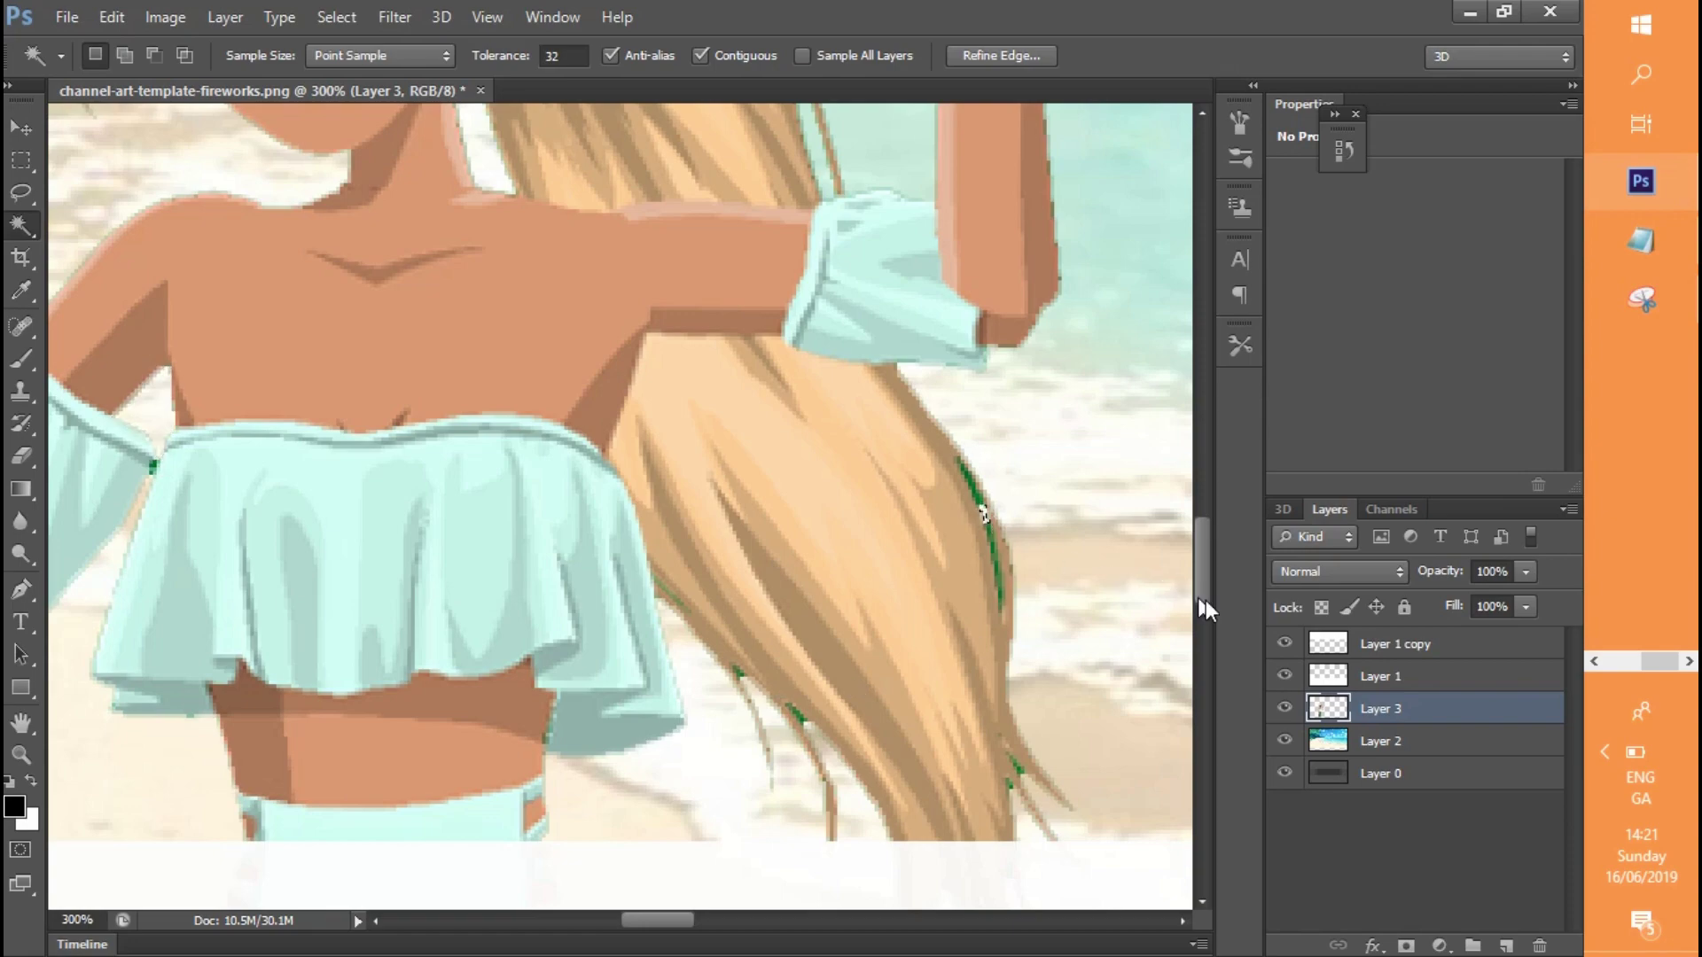
Delete the green gaps in the hair at the crown and beside the face using the Magic Wand
scroll(1186, 594, up, 10)
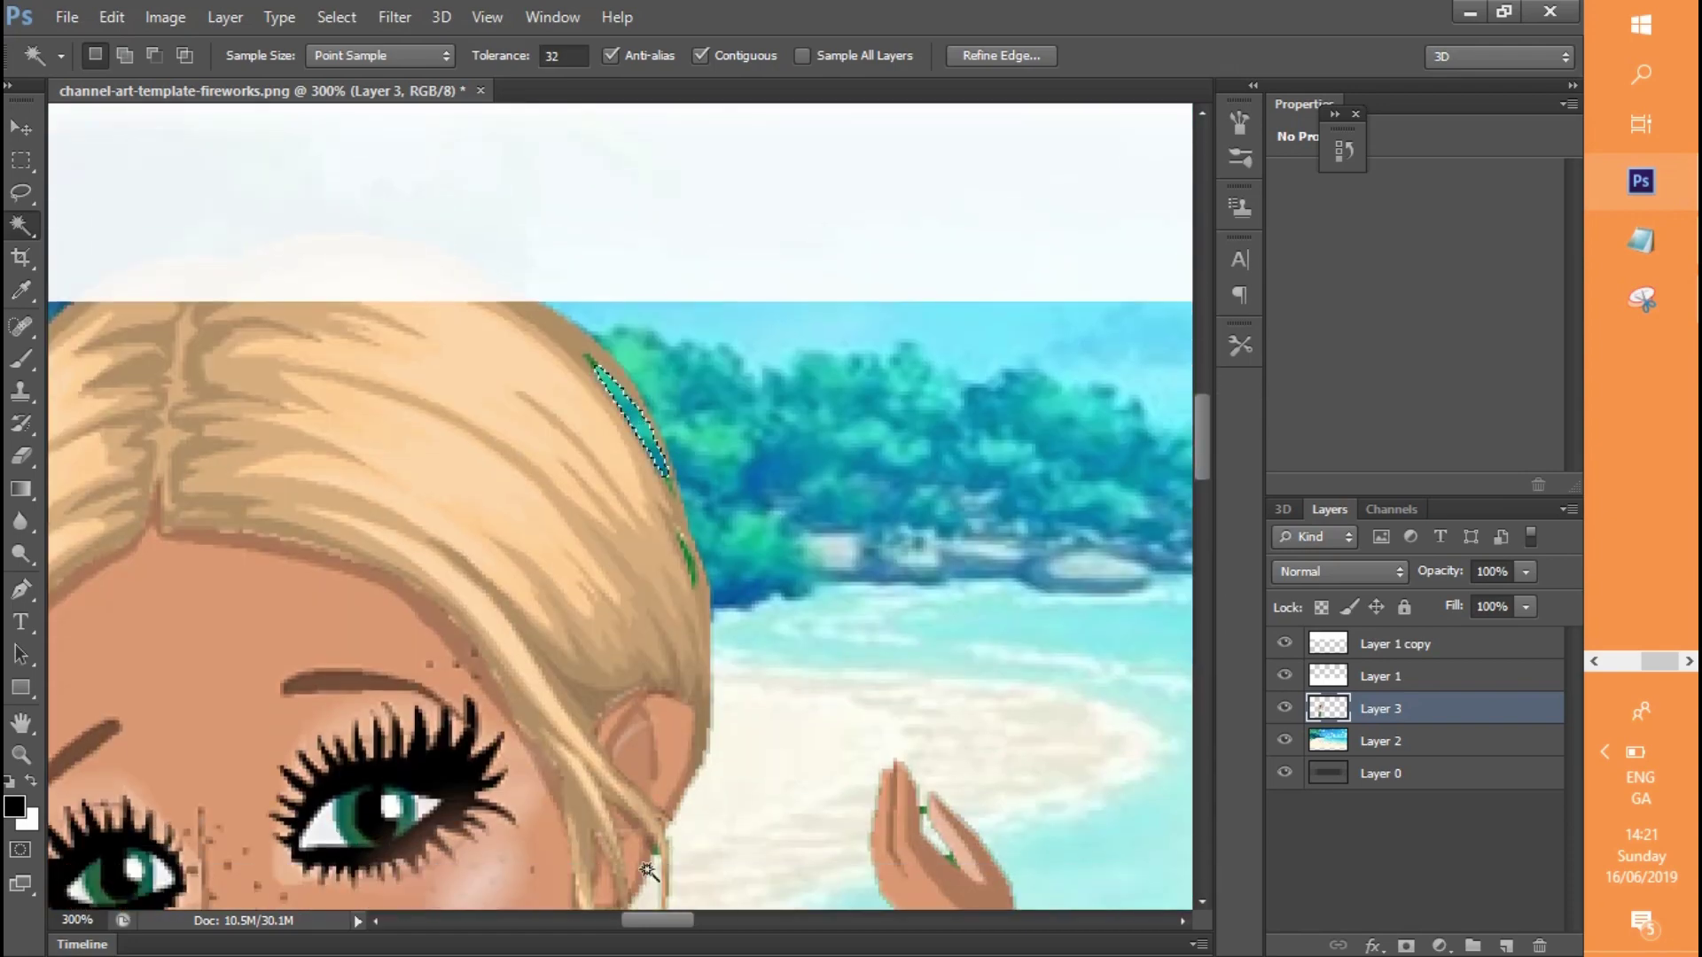
scroll(621, 576, left, 6)
click(415, 700)
key(Delete)
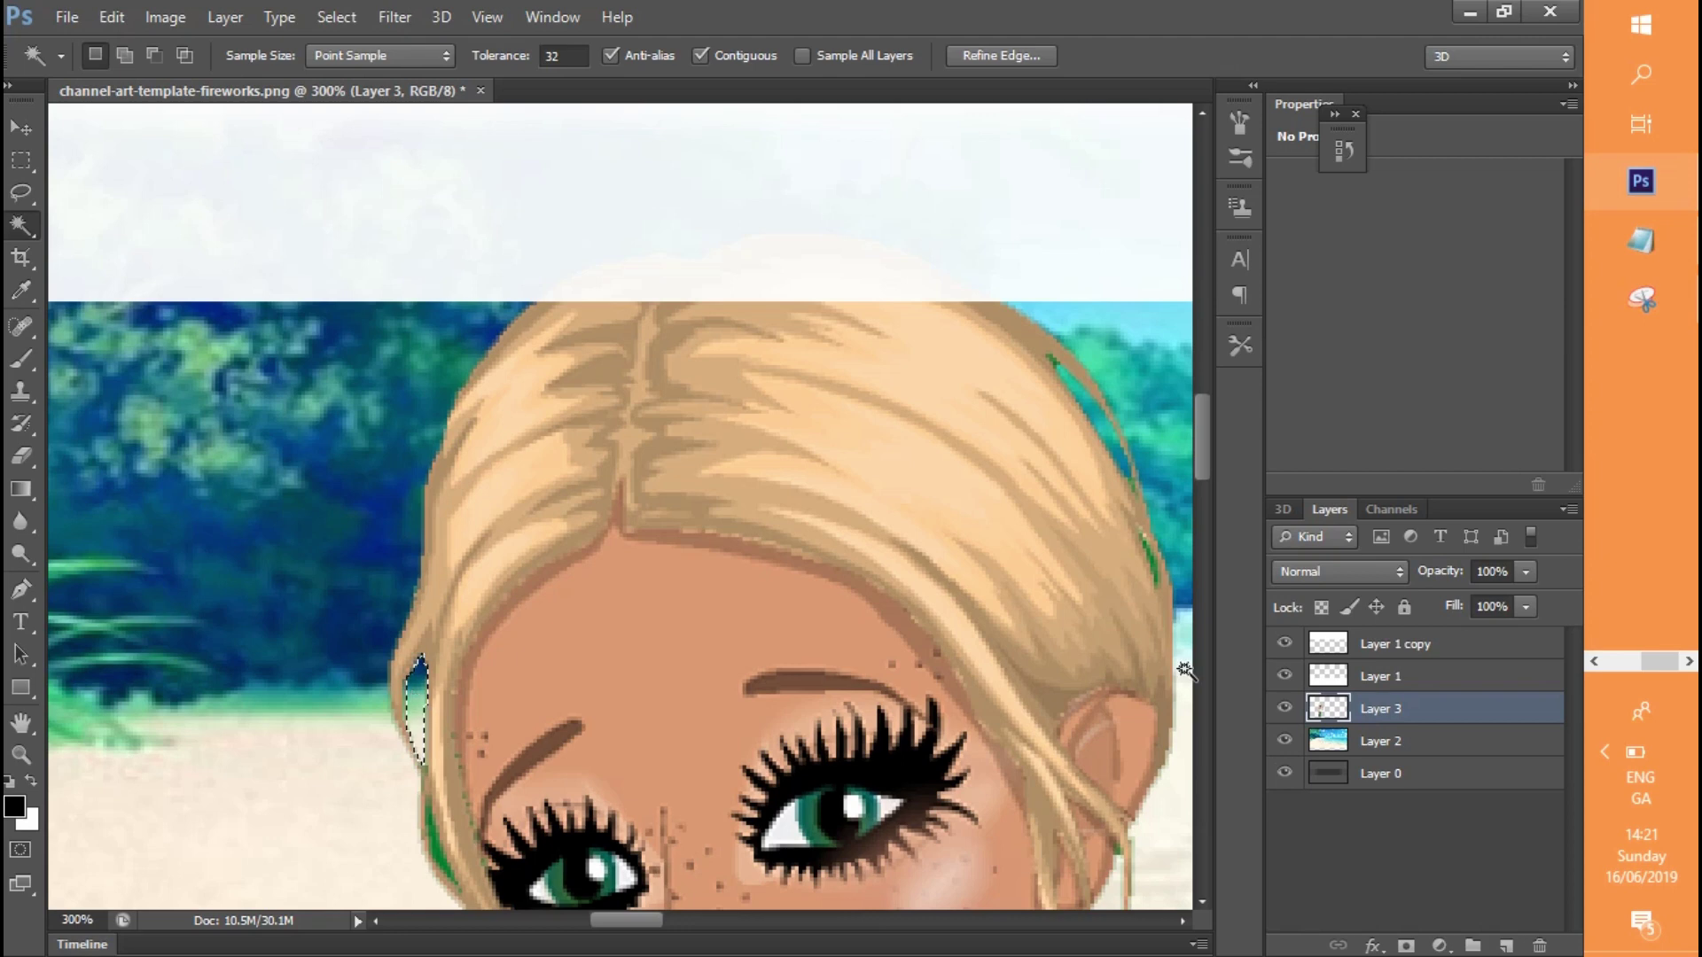
scroll(425, 621, down, 5)
click(372, 494)
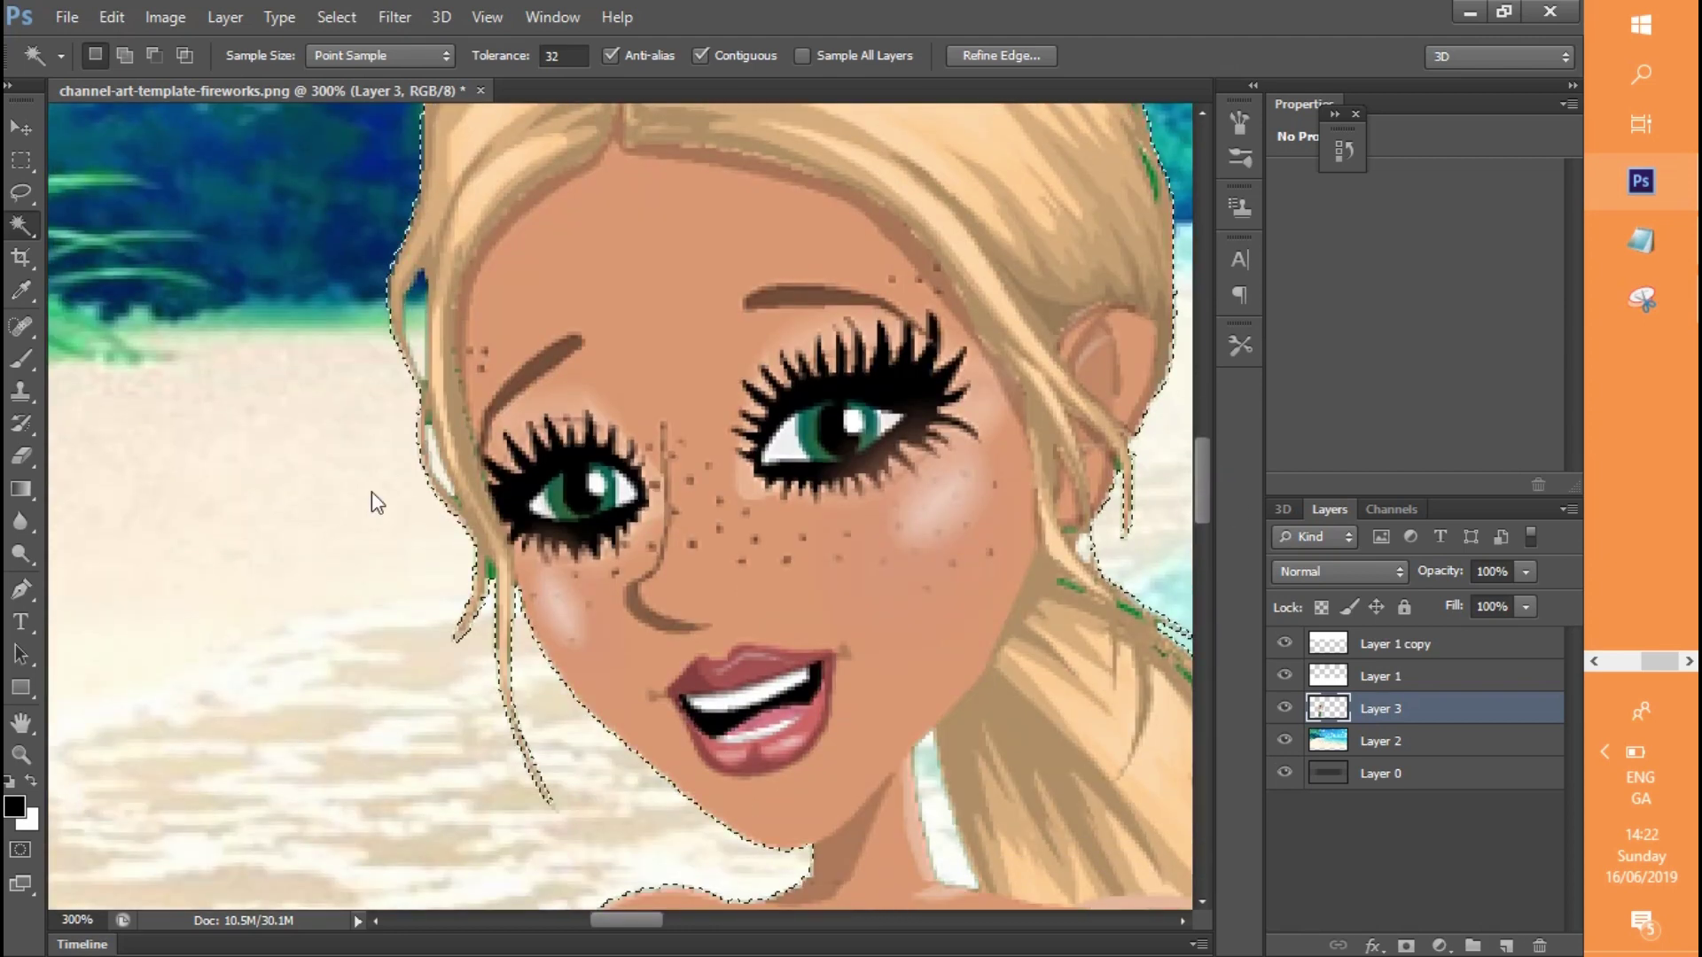
Switch to the Quick Selection tool and delete remaining green between the raised hand's fingers and along the ponytail strand below the ear
right_click(31, 228)
click(98, 222)
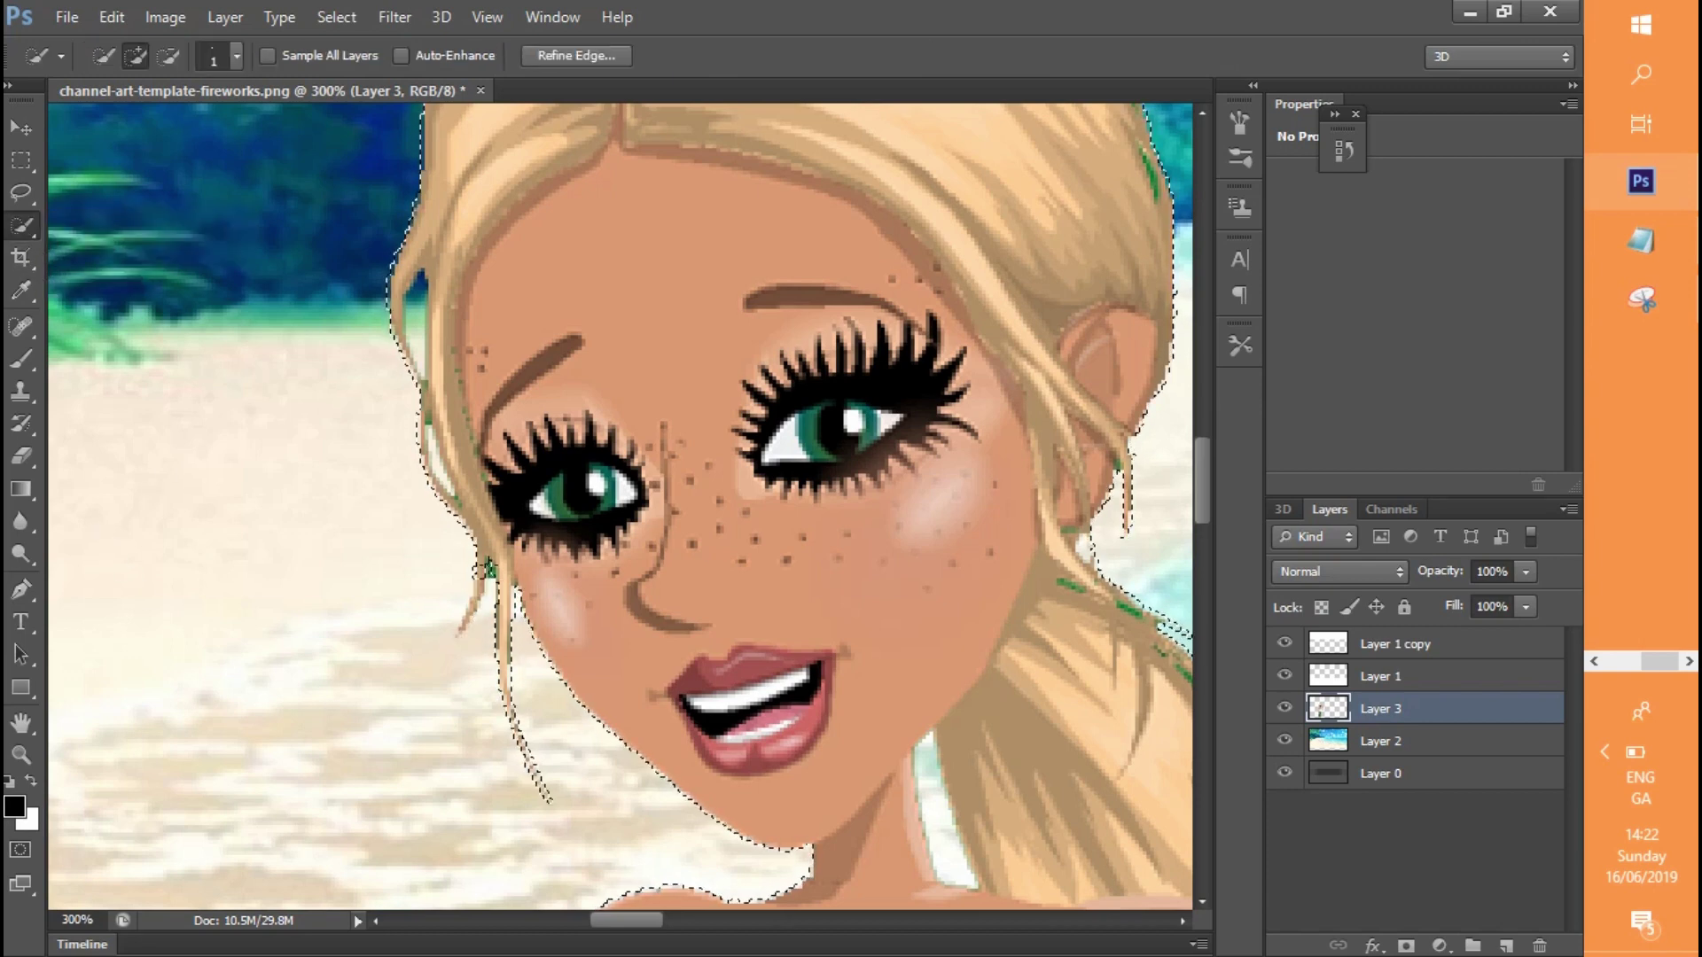
key(ctrl+d)
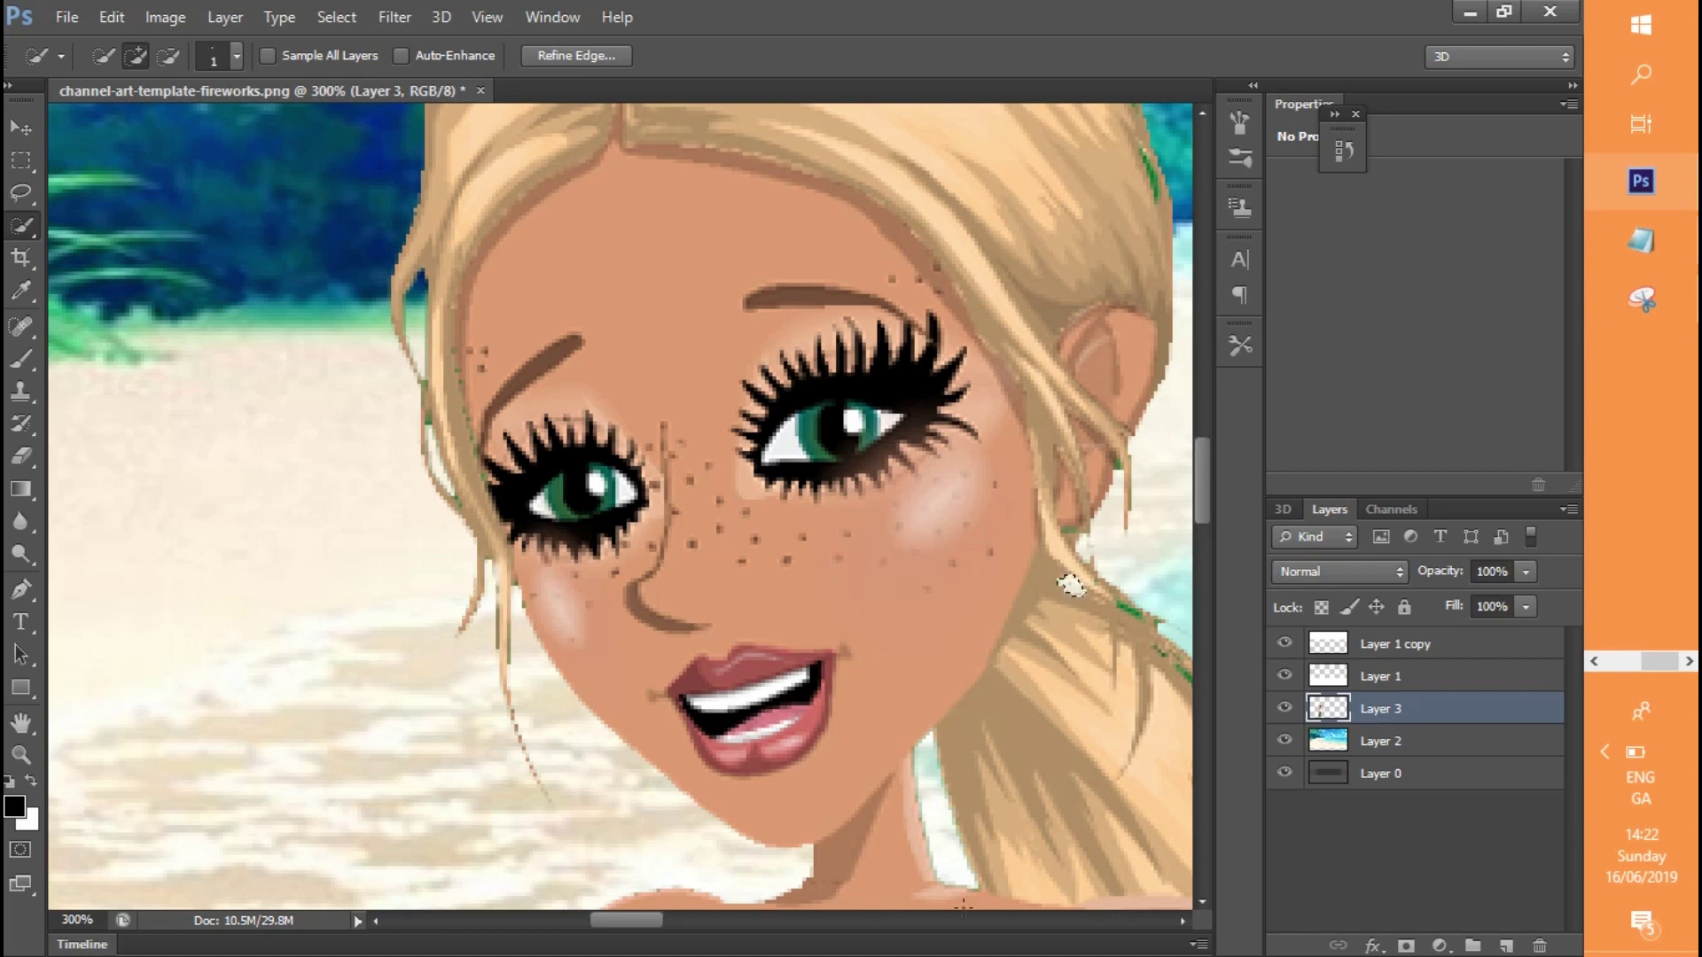
drag(605, 922, 640, 922)
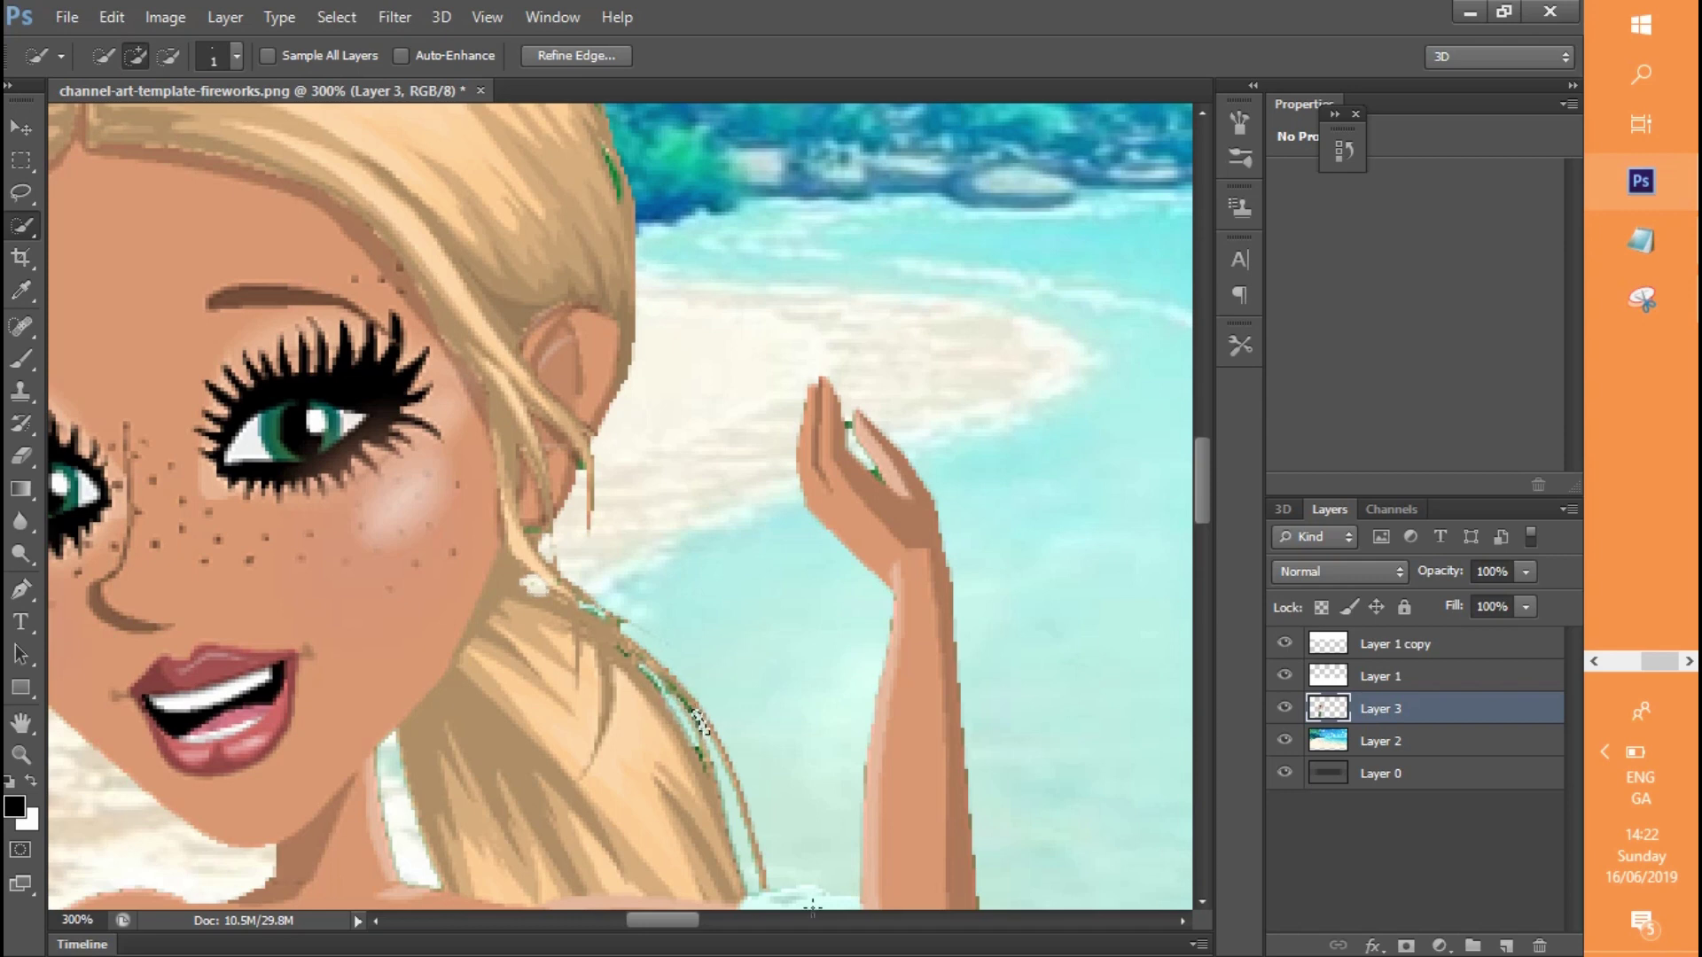
drag(651, 922, 667, 922)
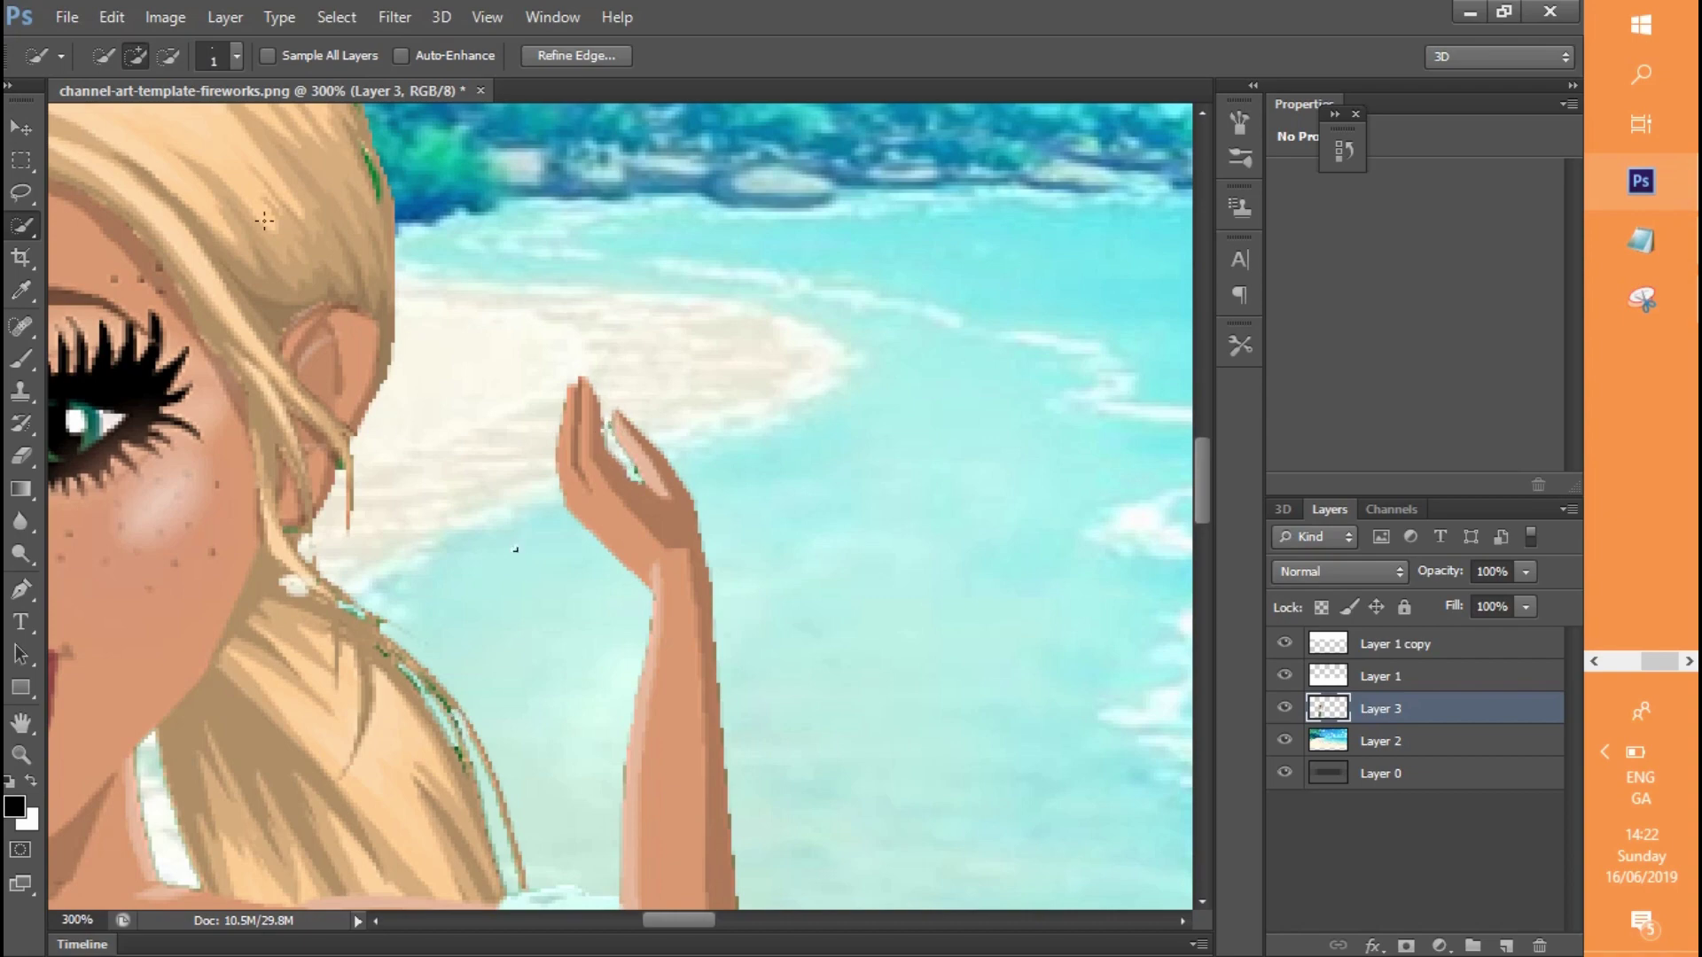
Delete the green slivers along the lower ponytail's outer edge and beside its loose strands, and clear the selection
drag(1199, 465, 1201, 545)
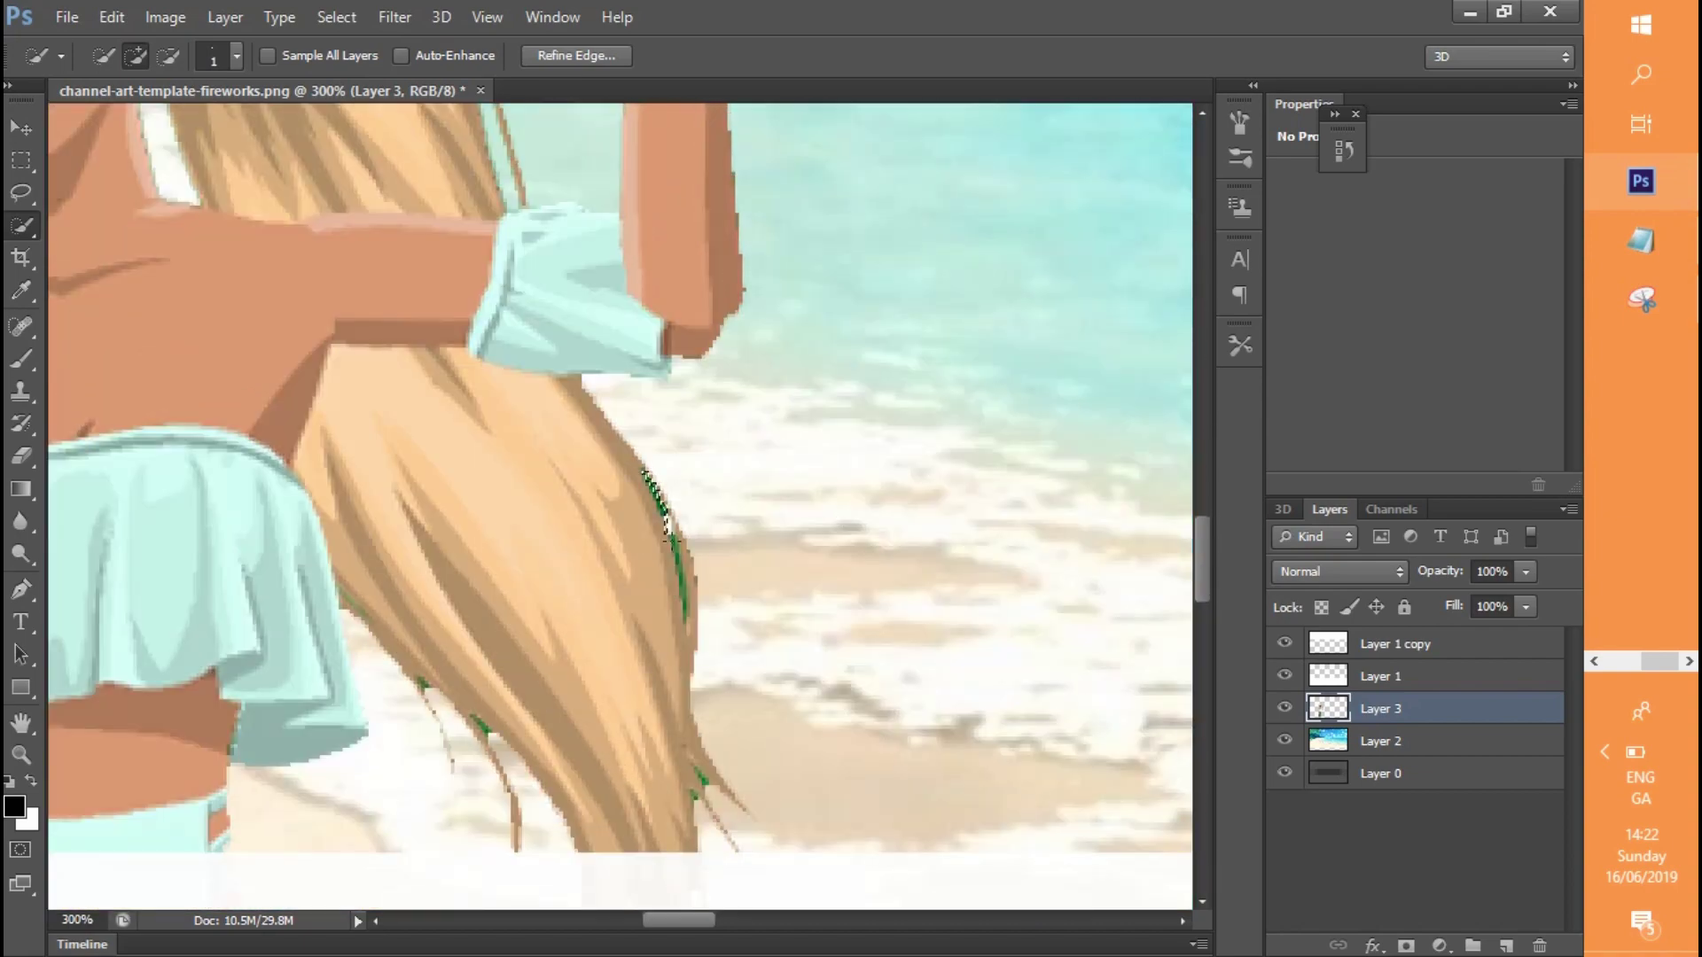
key(Delete)
key(ctrl+d)
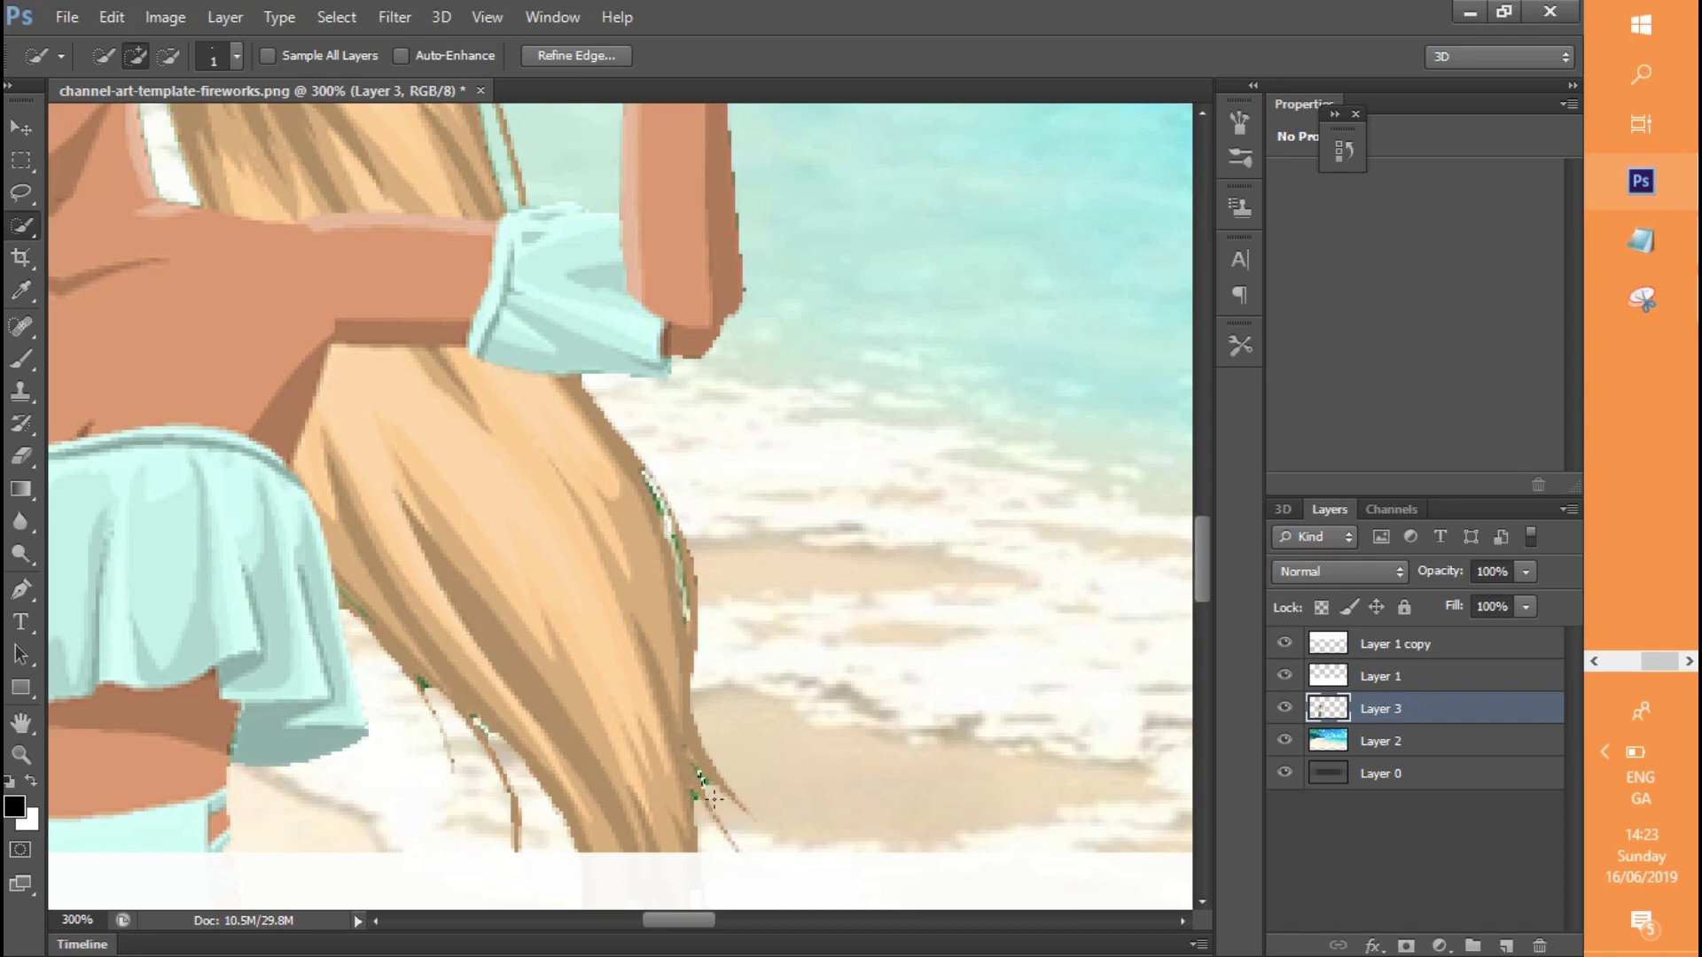
Zoom in to 600% on the lower end of the ponytail
click(21, 754)
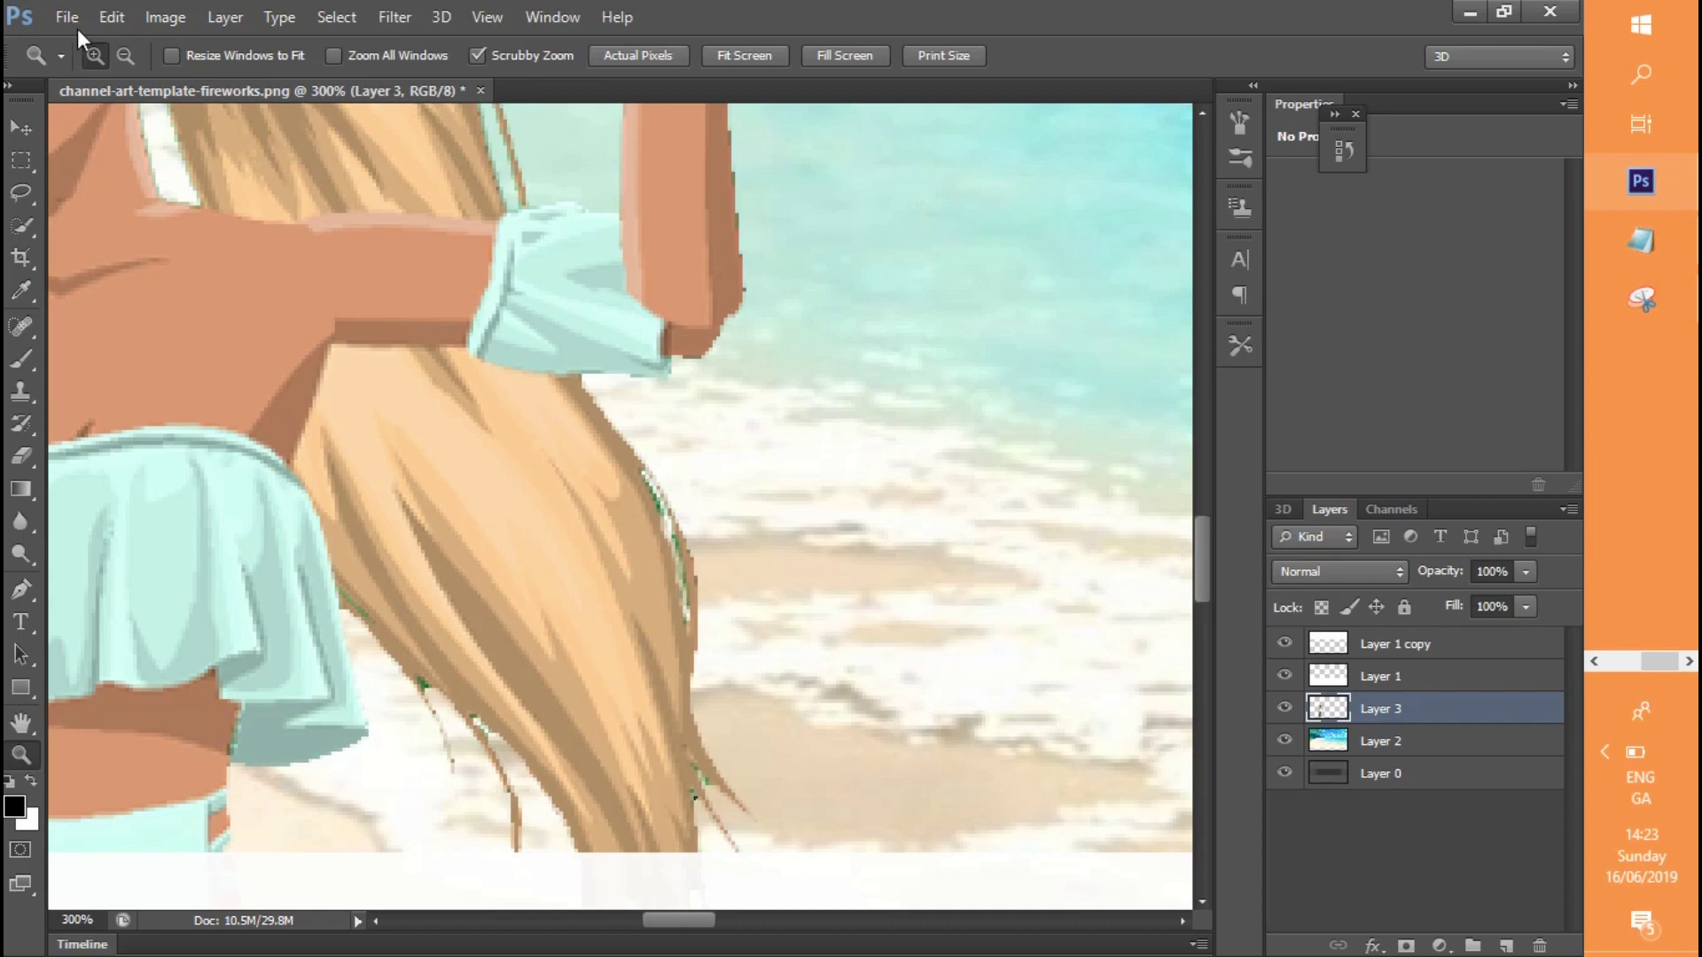
click(646, 368)
click(656, 383)
click(793, 464)
drag(1204, 551, 1204, 574)
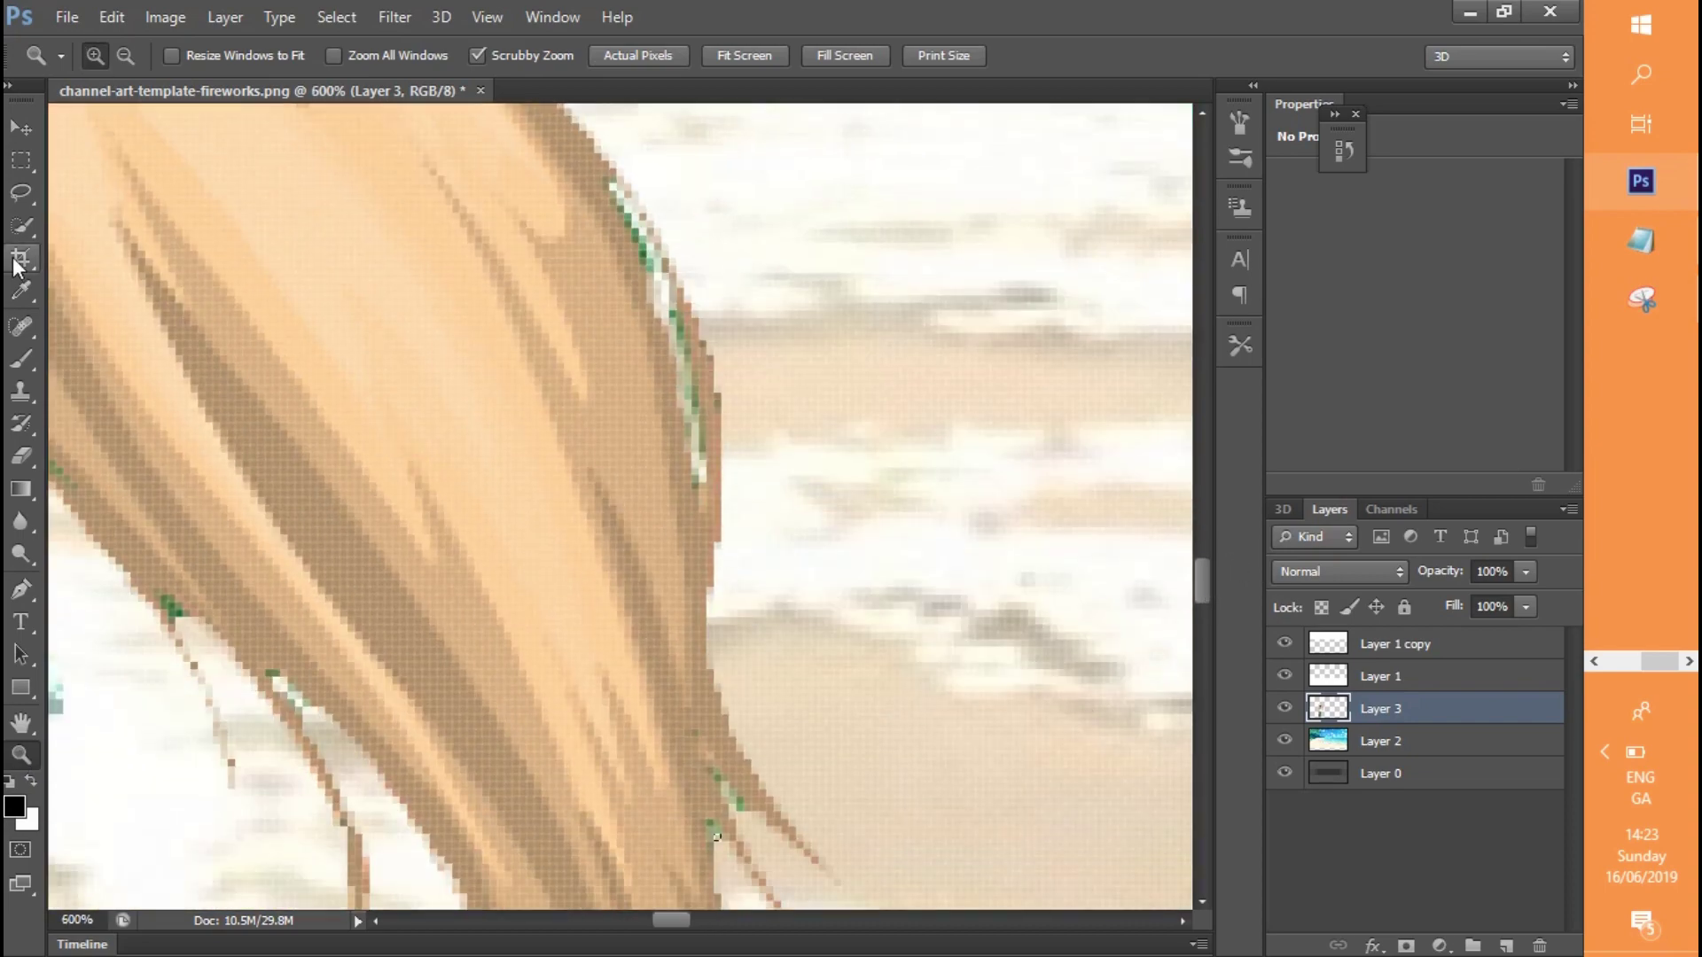
click(22, 226)
drag(677, 330, 700, 465)
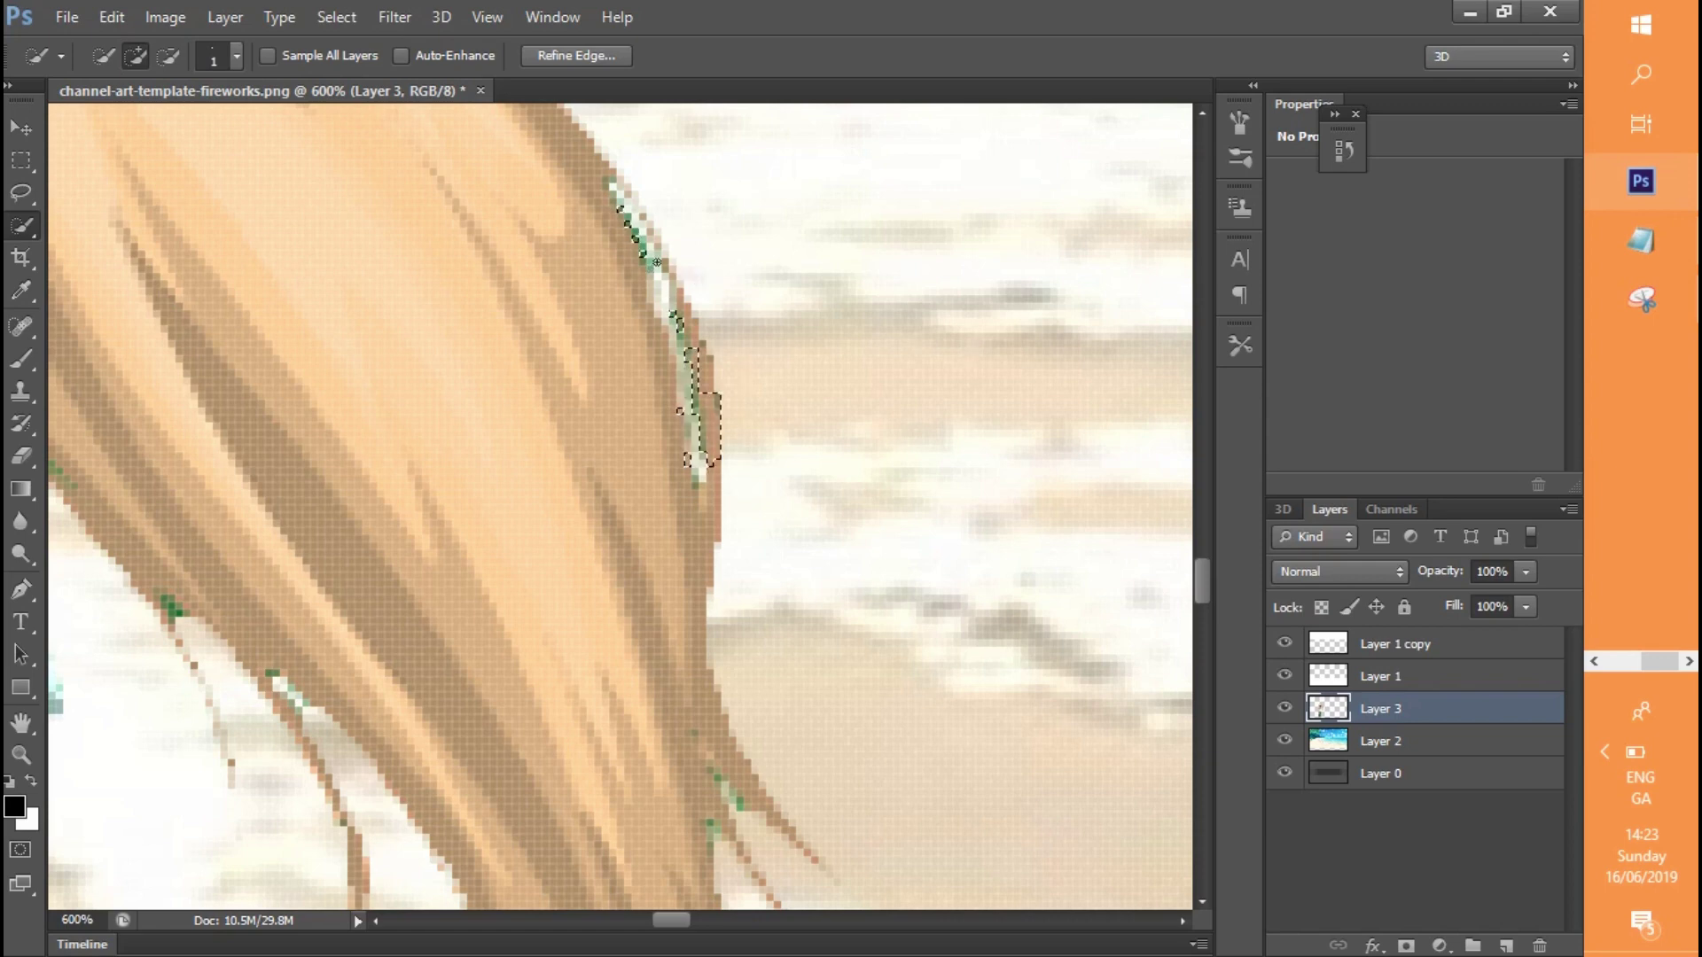
click(22, 128)
click(22, 228)
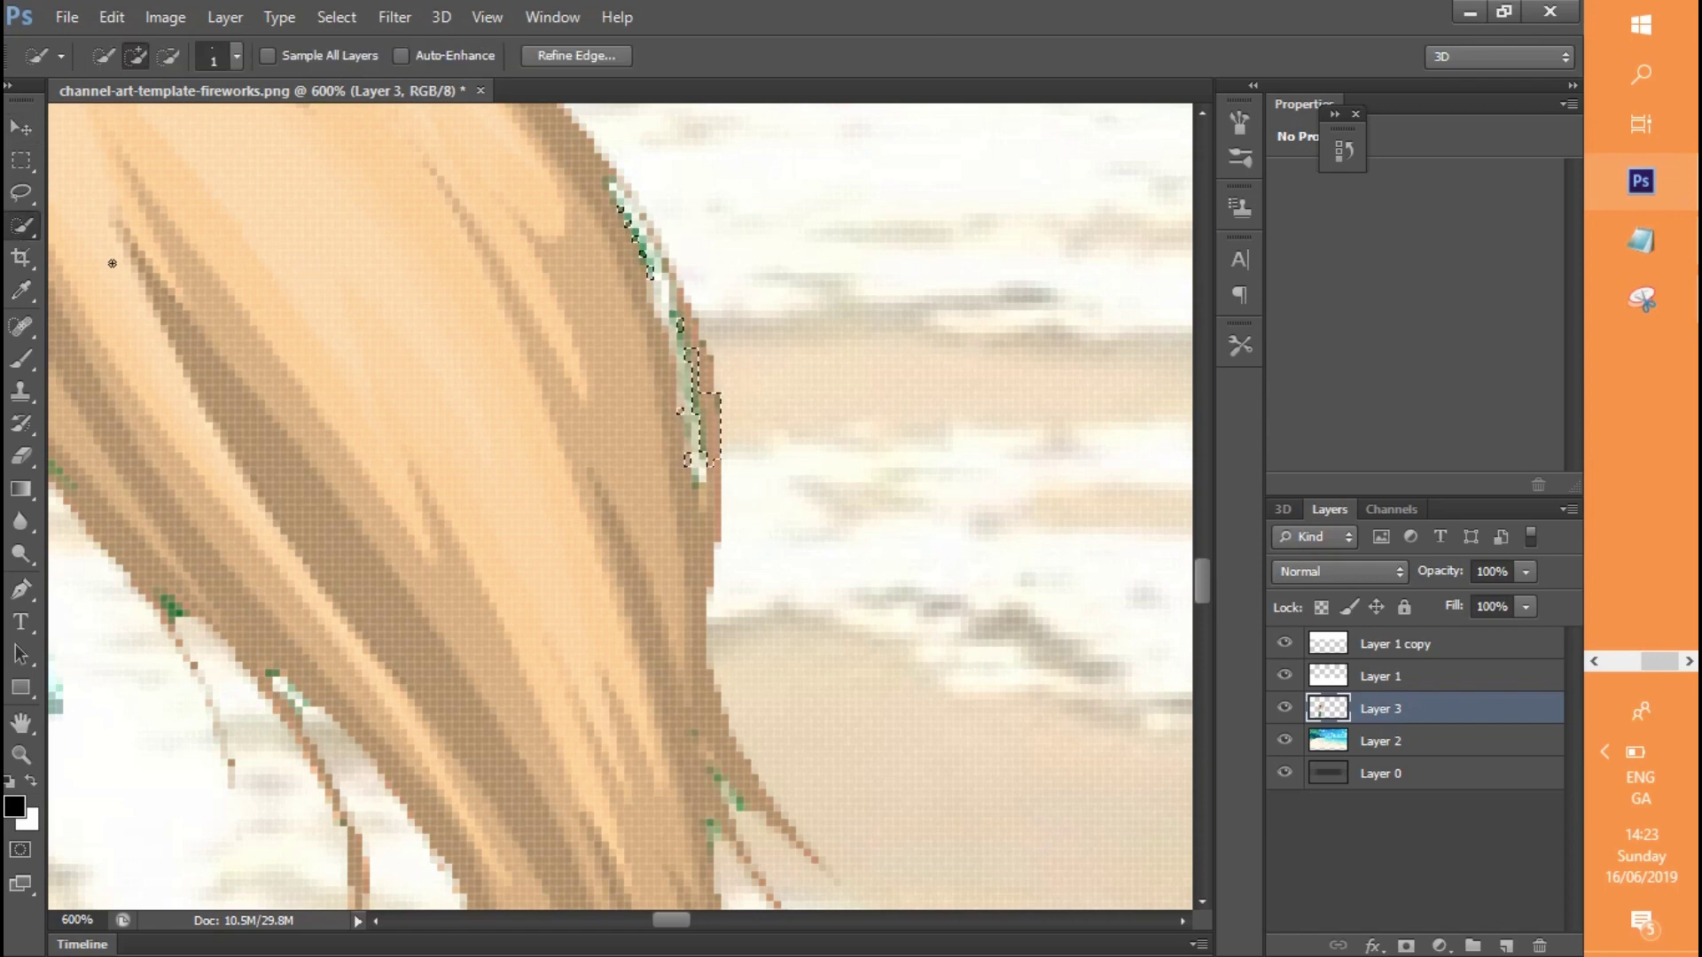
mouse_move(1202, 581)
mouse_down()
mouse_move(1204, 725)
mouse_move(1175, 545)
mouse_move(1198, 590)
mouse_up()
right_click(23, 223)
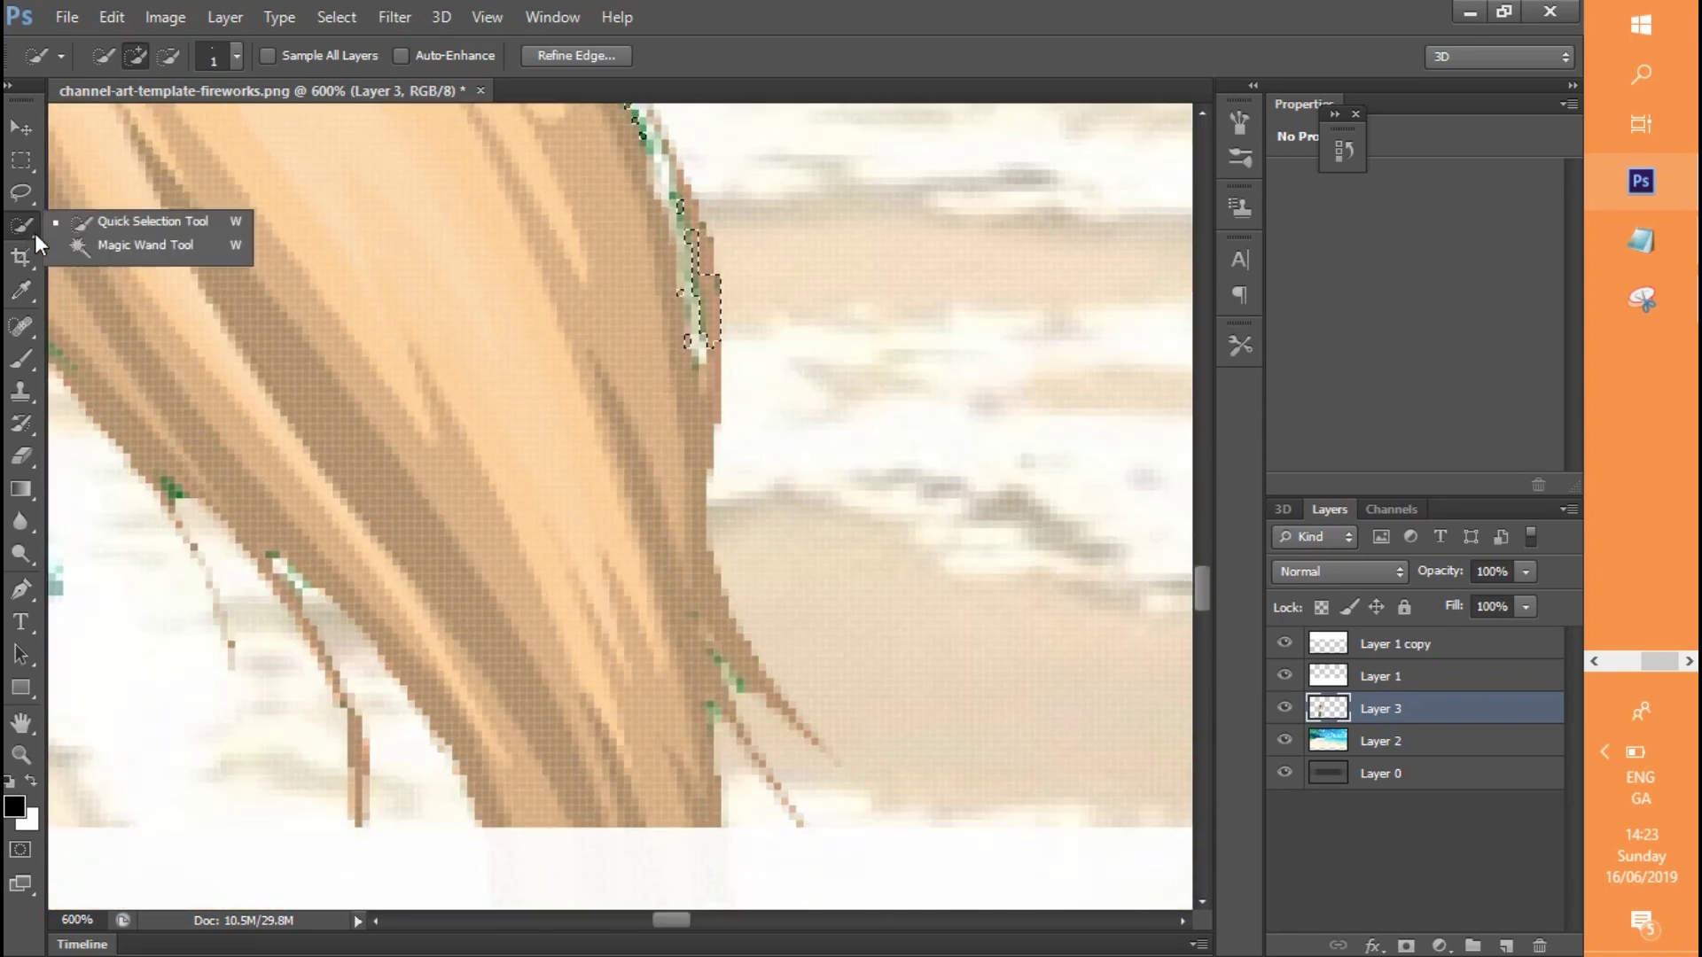
click(133, 254)
click(396, 248)
key(v)
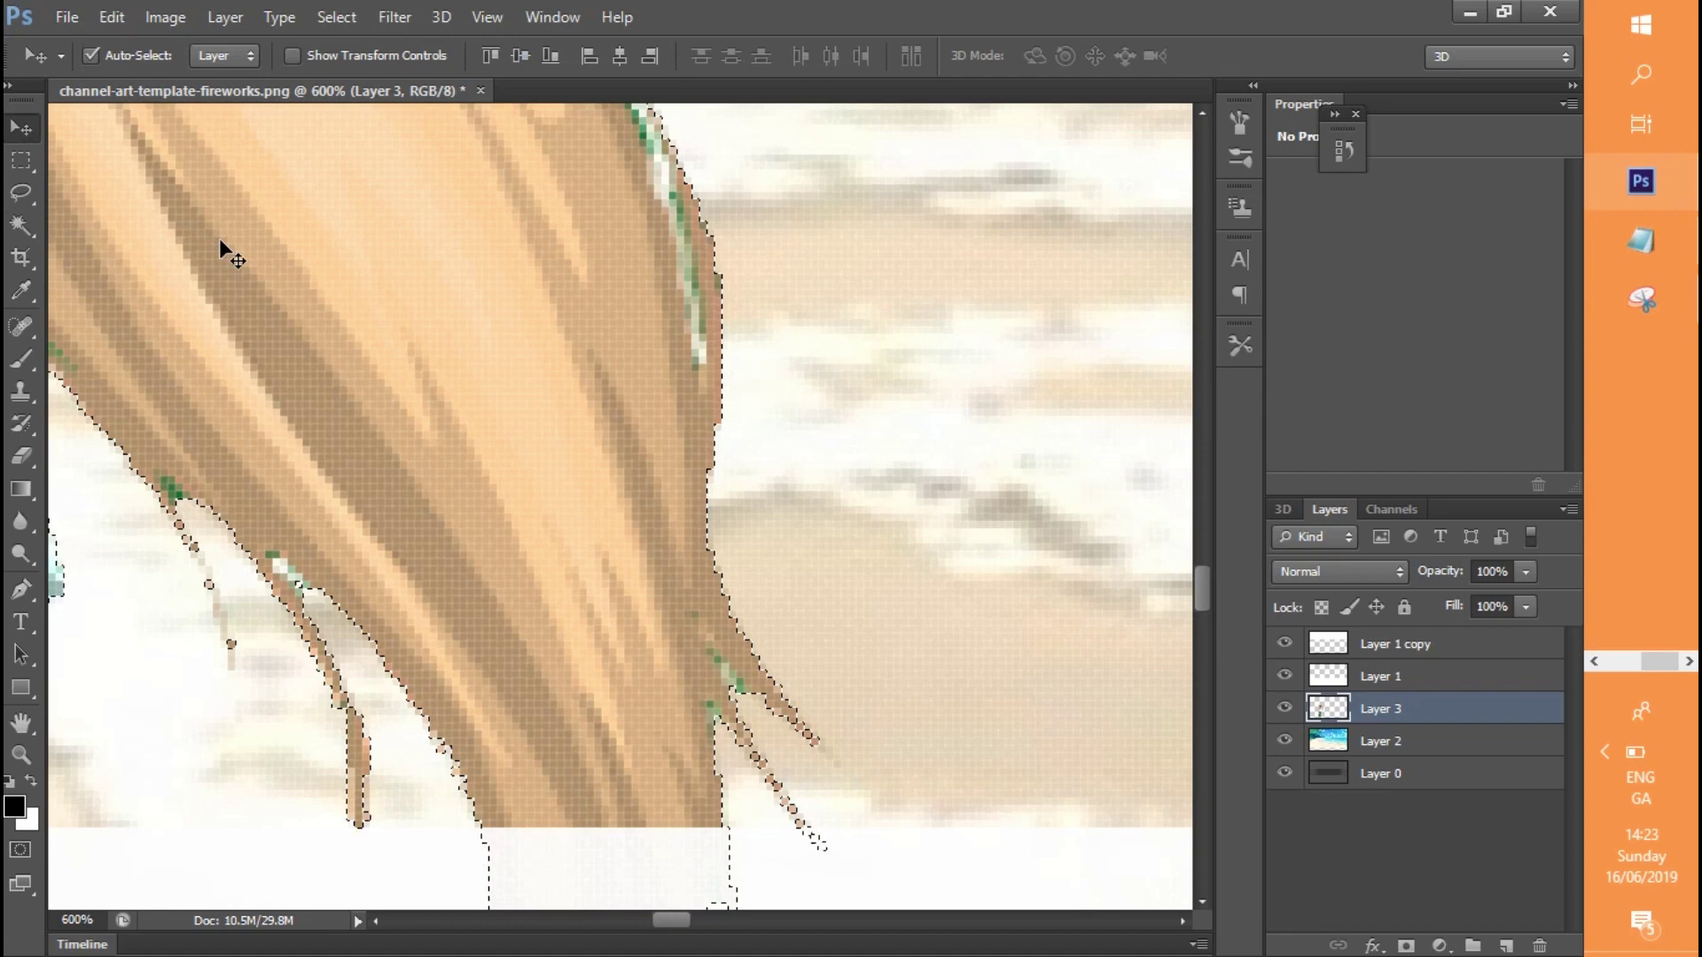
key(l)
click(191, 214)
click(23, 223)
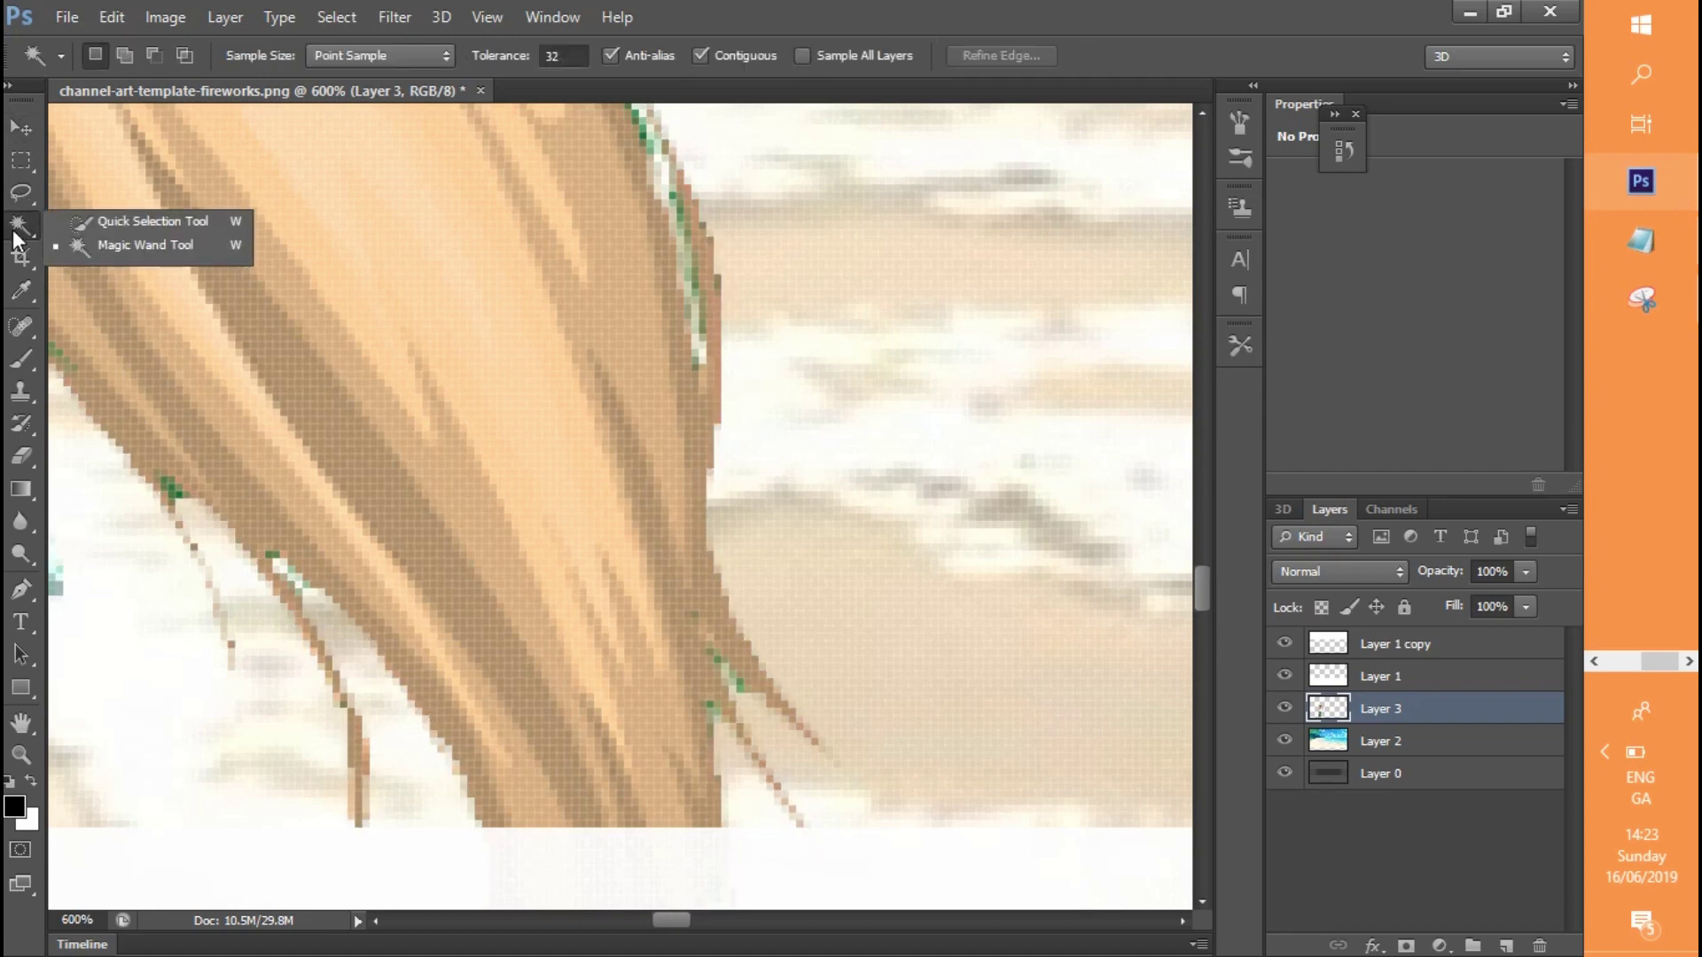
Delete the green remnants at the ponytail's outer edge and at the bases of its loose strands using Quick Selection
click(116, 229)
mouse_move(672, 199)
mouse_down()
mouse_move(698, 354)
mouse_move(692, 298)
mouse_up()
drag(1203, 578, 1202, 590)
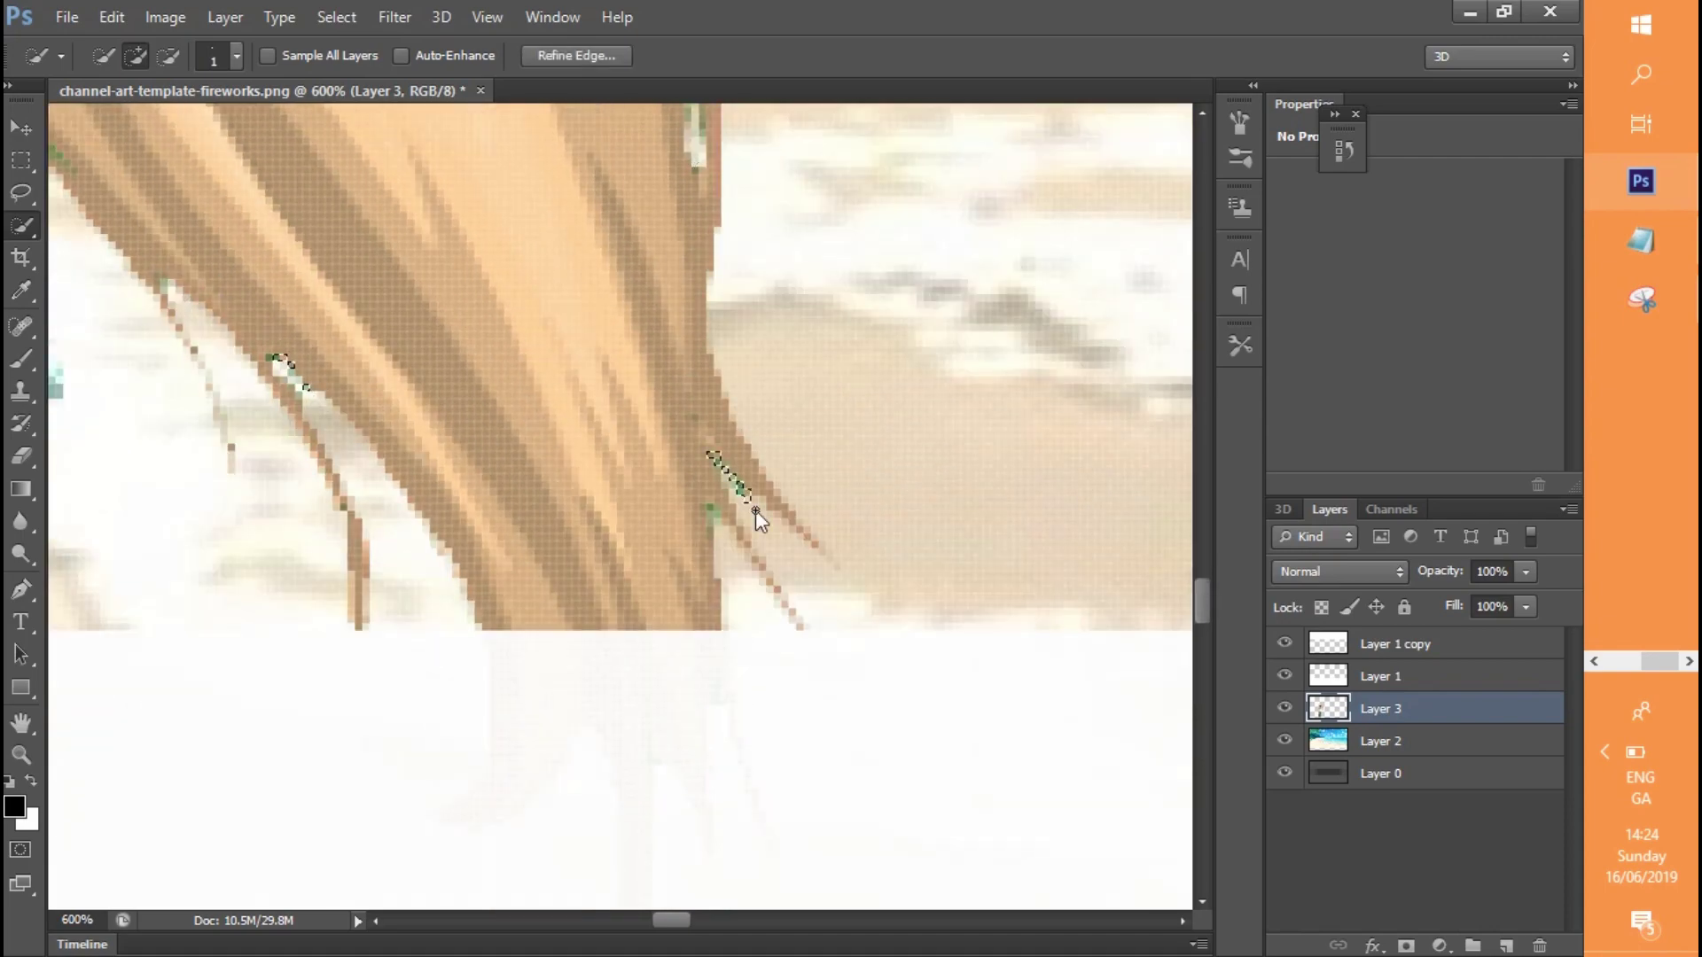
key(Delete)
key(ctrl+d)
Delete the small green patch between the lowered arm's sleeve and the ruffled top
drag(681, 919, 607, 893)
drag(1203, 594, 1194, 558)
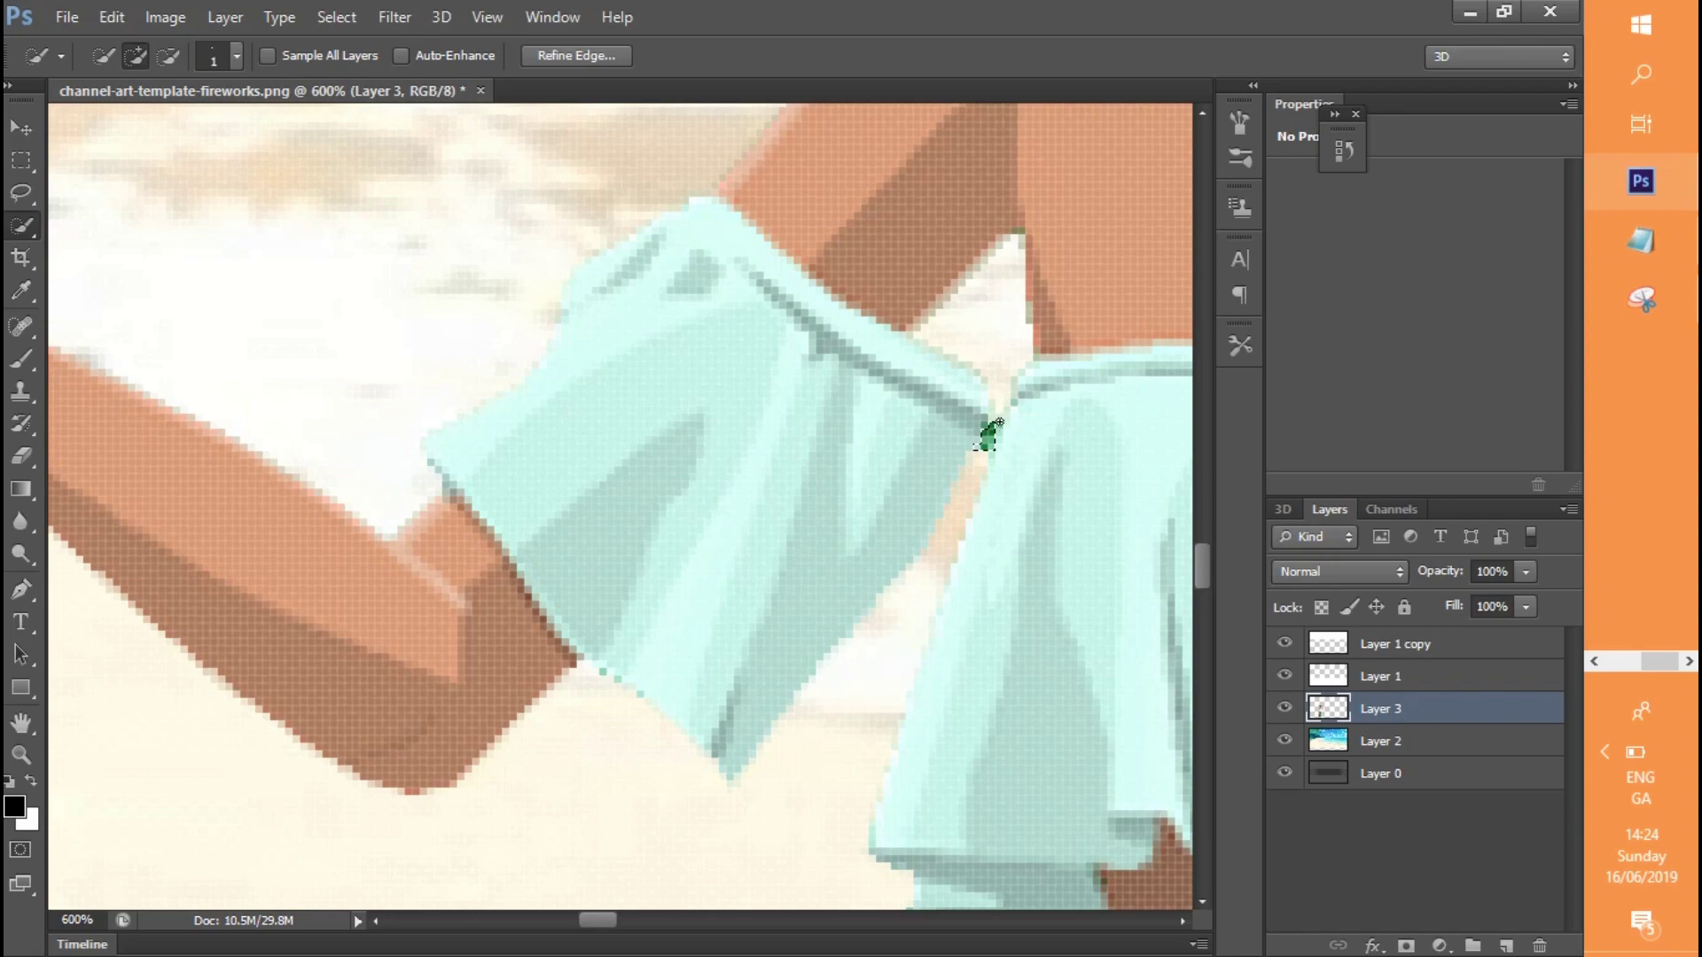
drag(601, 920, 569, 910)
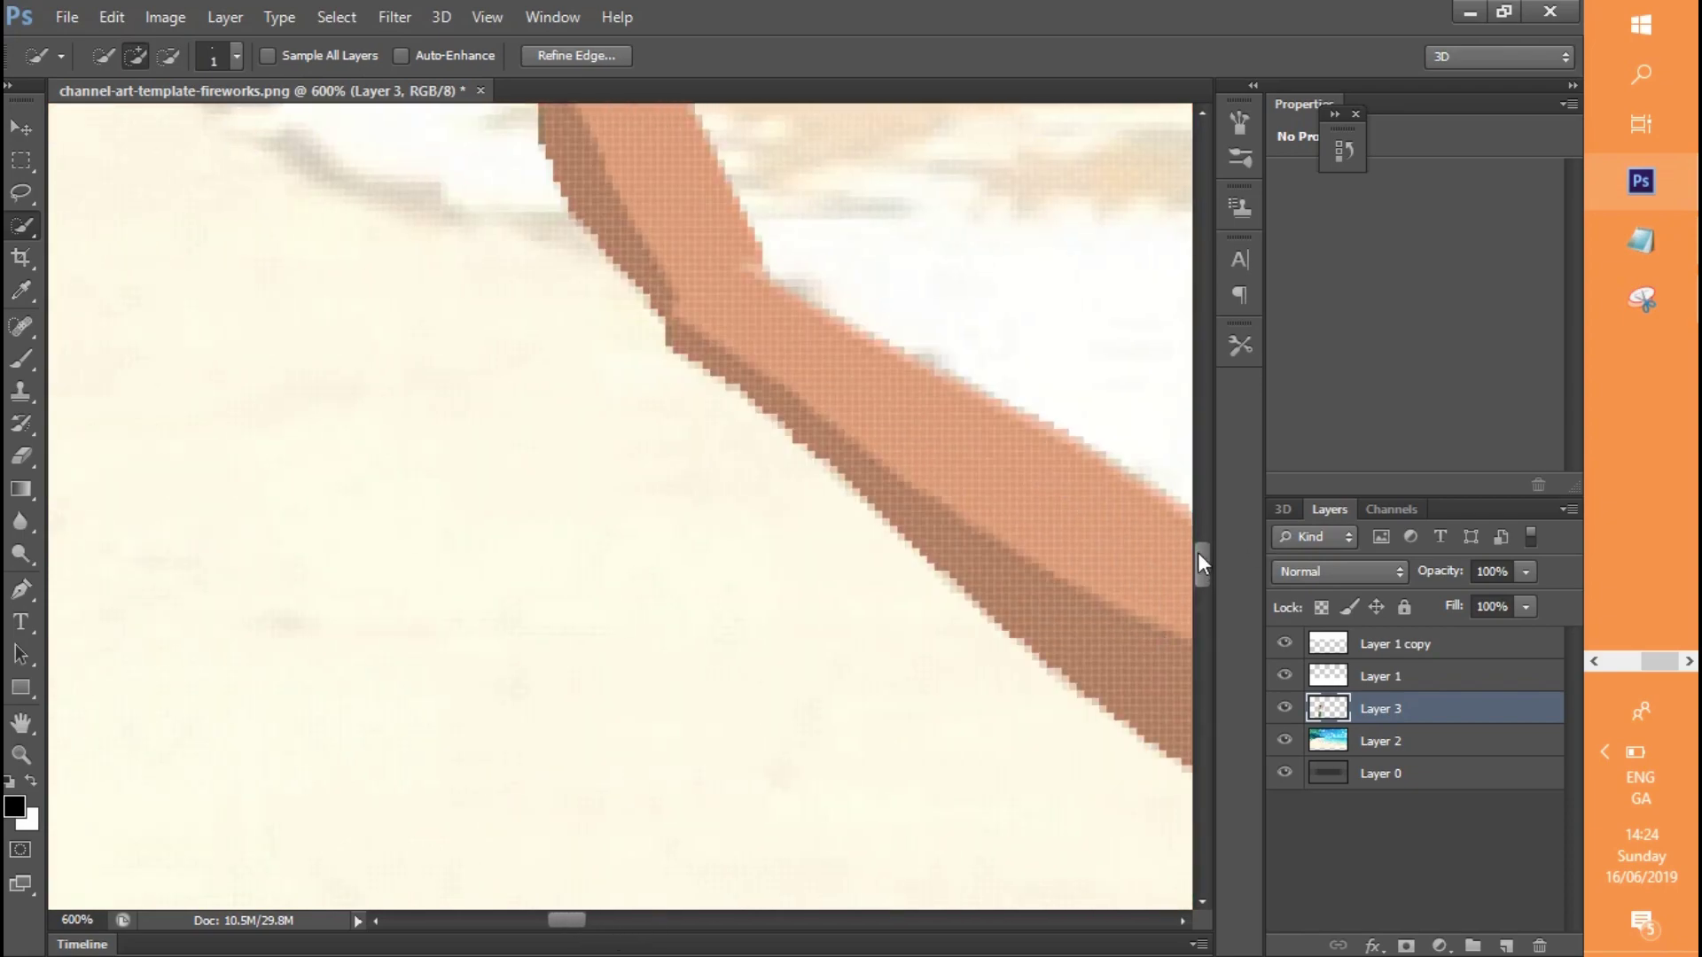
Set the Quick Selection brush size to 34 and try to select the upper ponytail beside the neck
drag(1199, 561, 1199, 542)
drag(573, 920, 665, 913)
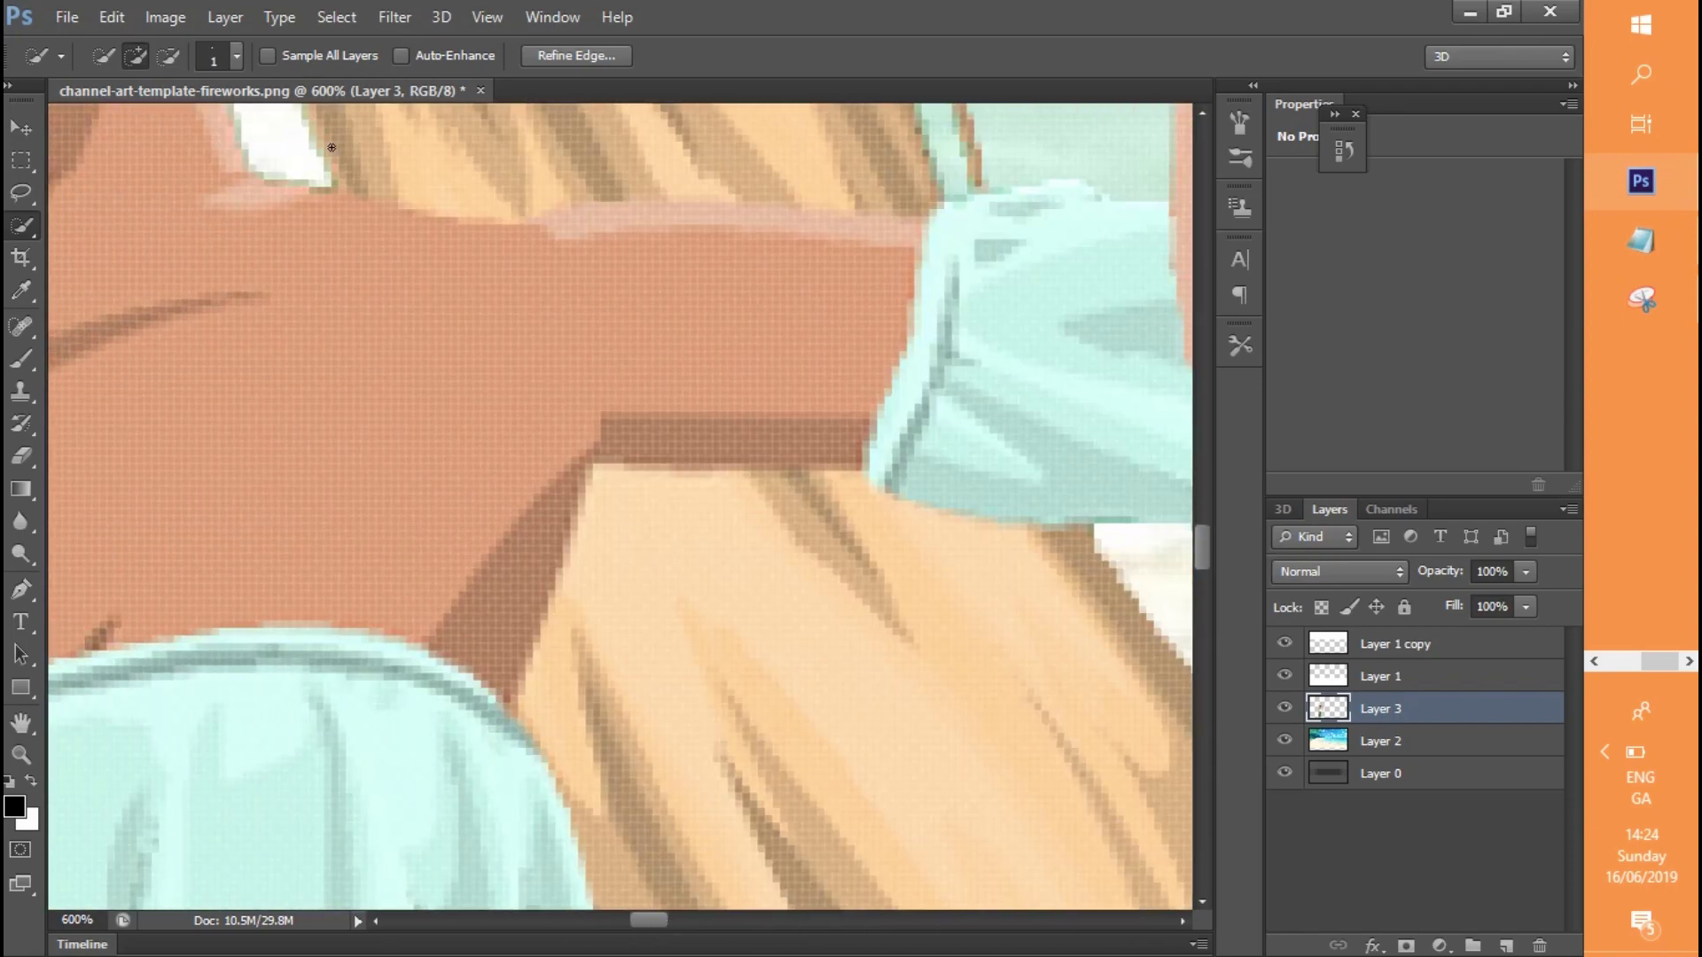
drag(1204, 552, 1196, 512)
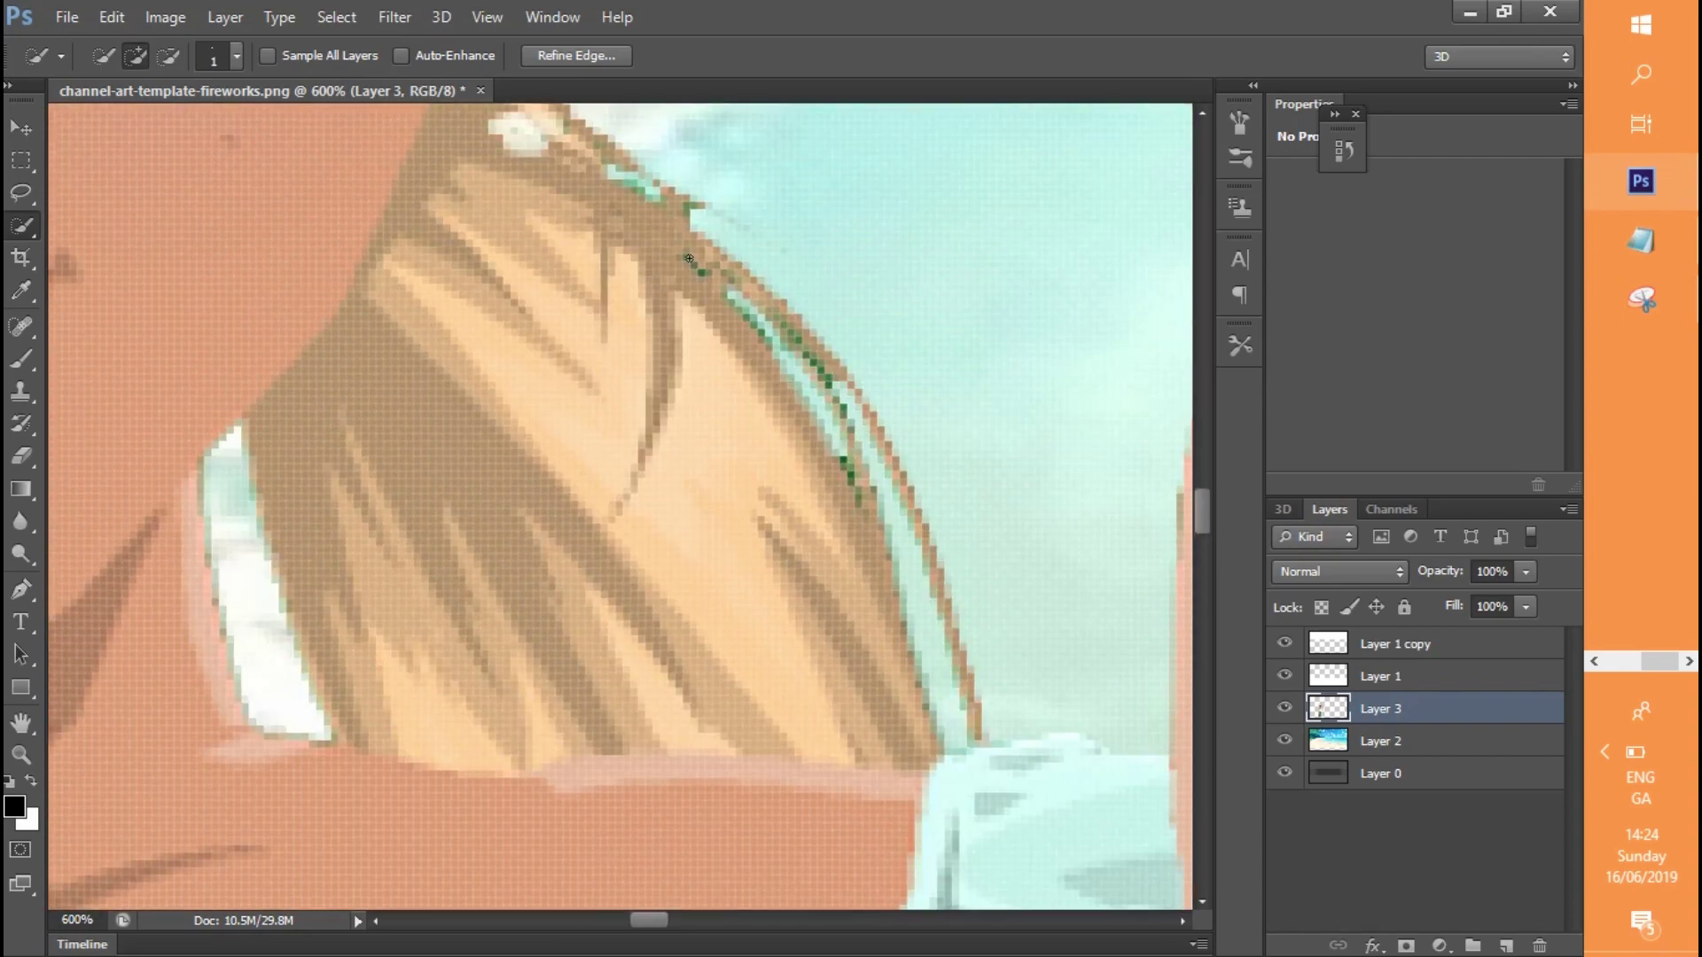
mouse_move(816, 393)
mouse_down()
mouse_move(865, 532)
mouse_move(514, 142)
mouse_move(266, 417)
mouse_move(332, 722)
mouse_up()
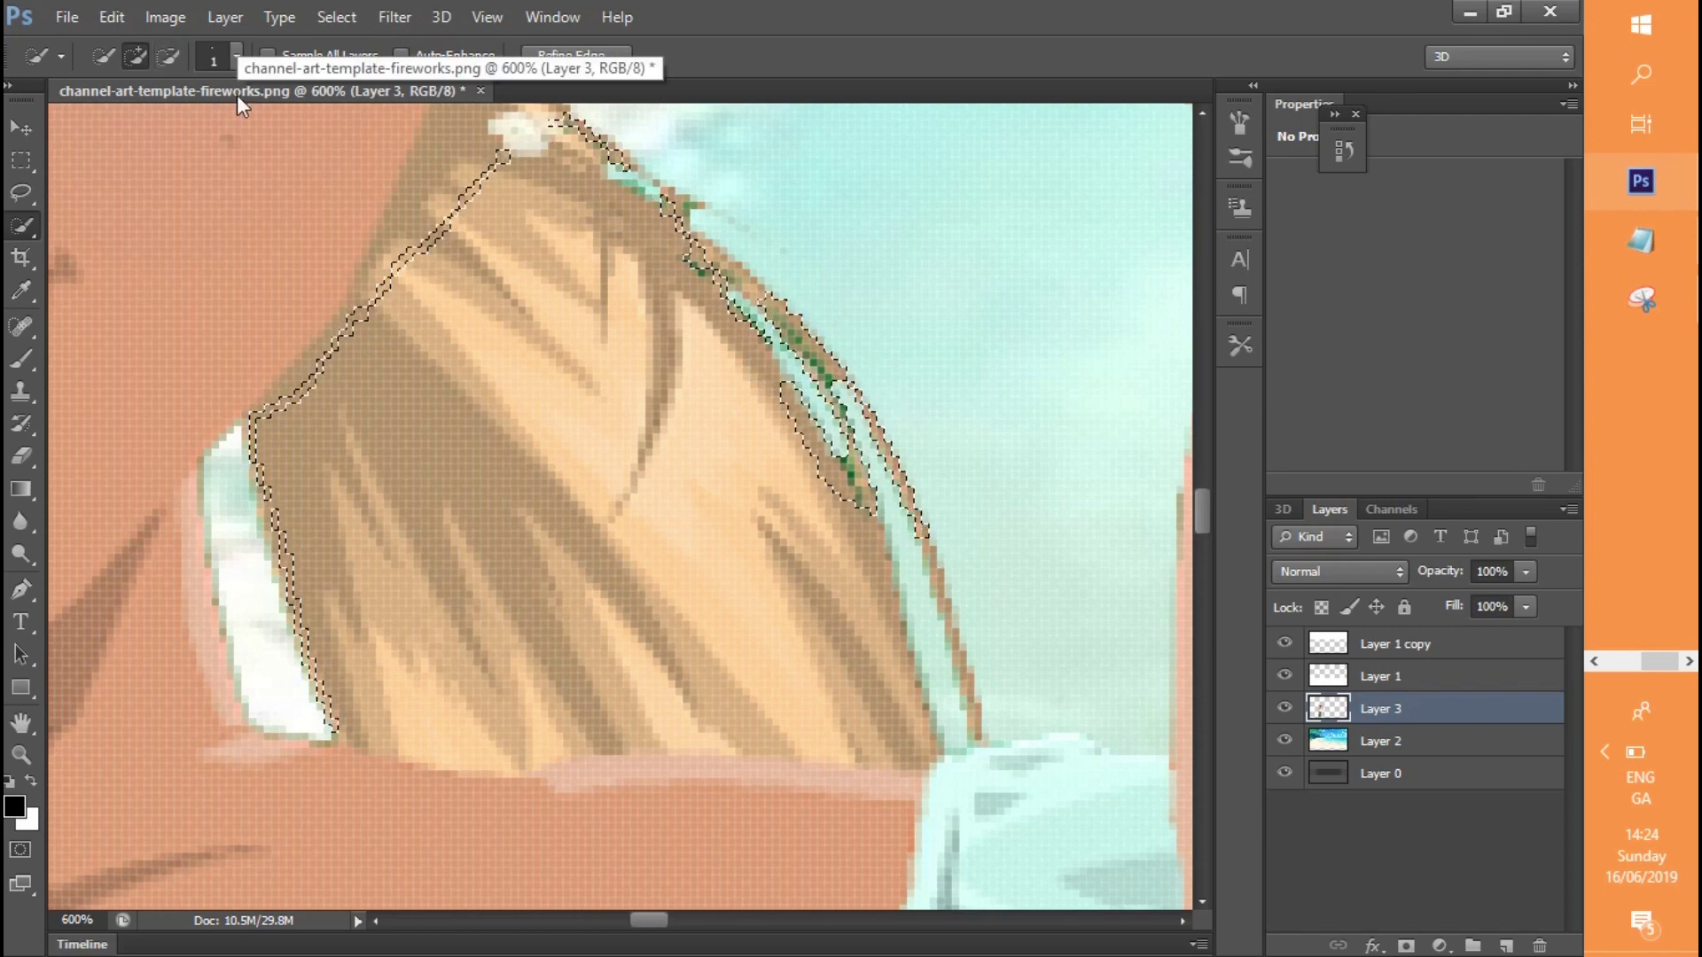
click(237, 56)
click(125, 129)
mouse_move(696, 234)
mouse_down()
mouse_move(654, 296)
mouse_move(529, 398)
mouse_up()
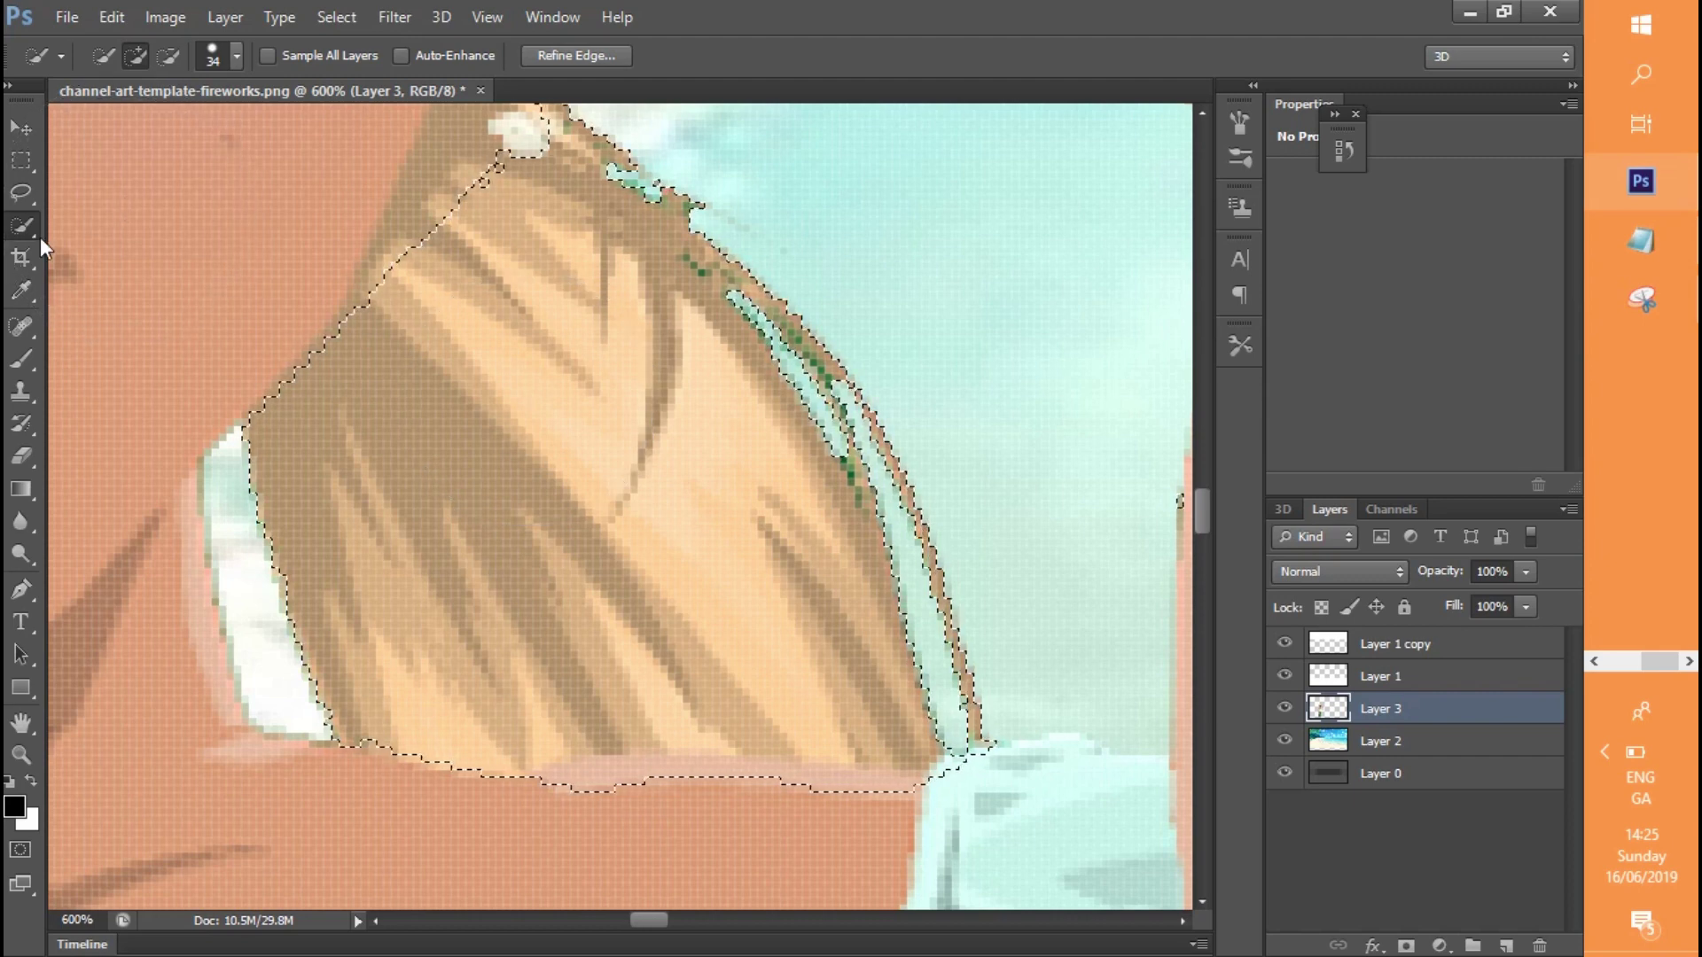
click(22, 192)
key(ctrl+d)
Delete the upper ponytail section between the neck and the raised arm's sleeve in two Quick Selection passes
click(20, 226)
click(593, 268)
key(Delete)
key(ctrl+d)
click(471, 487)
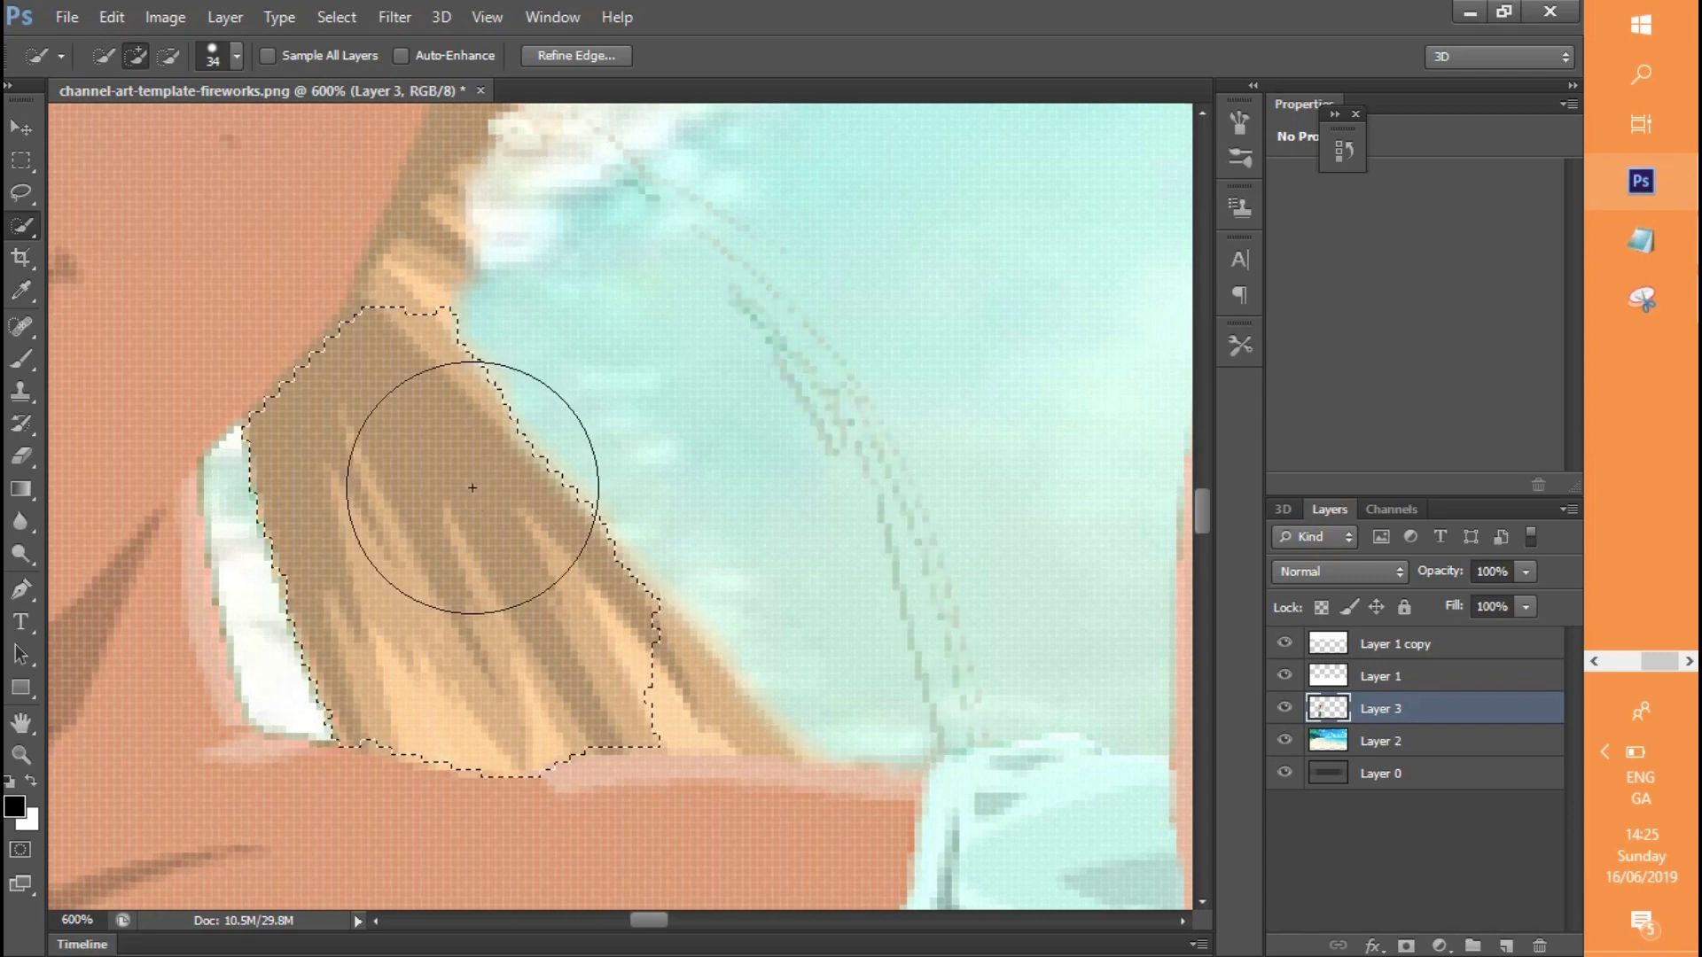
drag(581, 576, 669, 625)
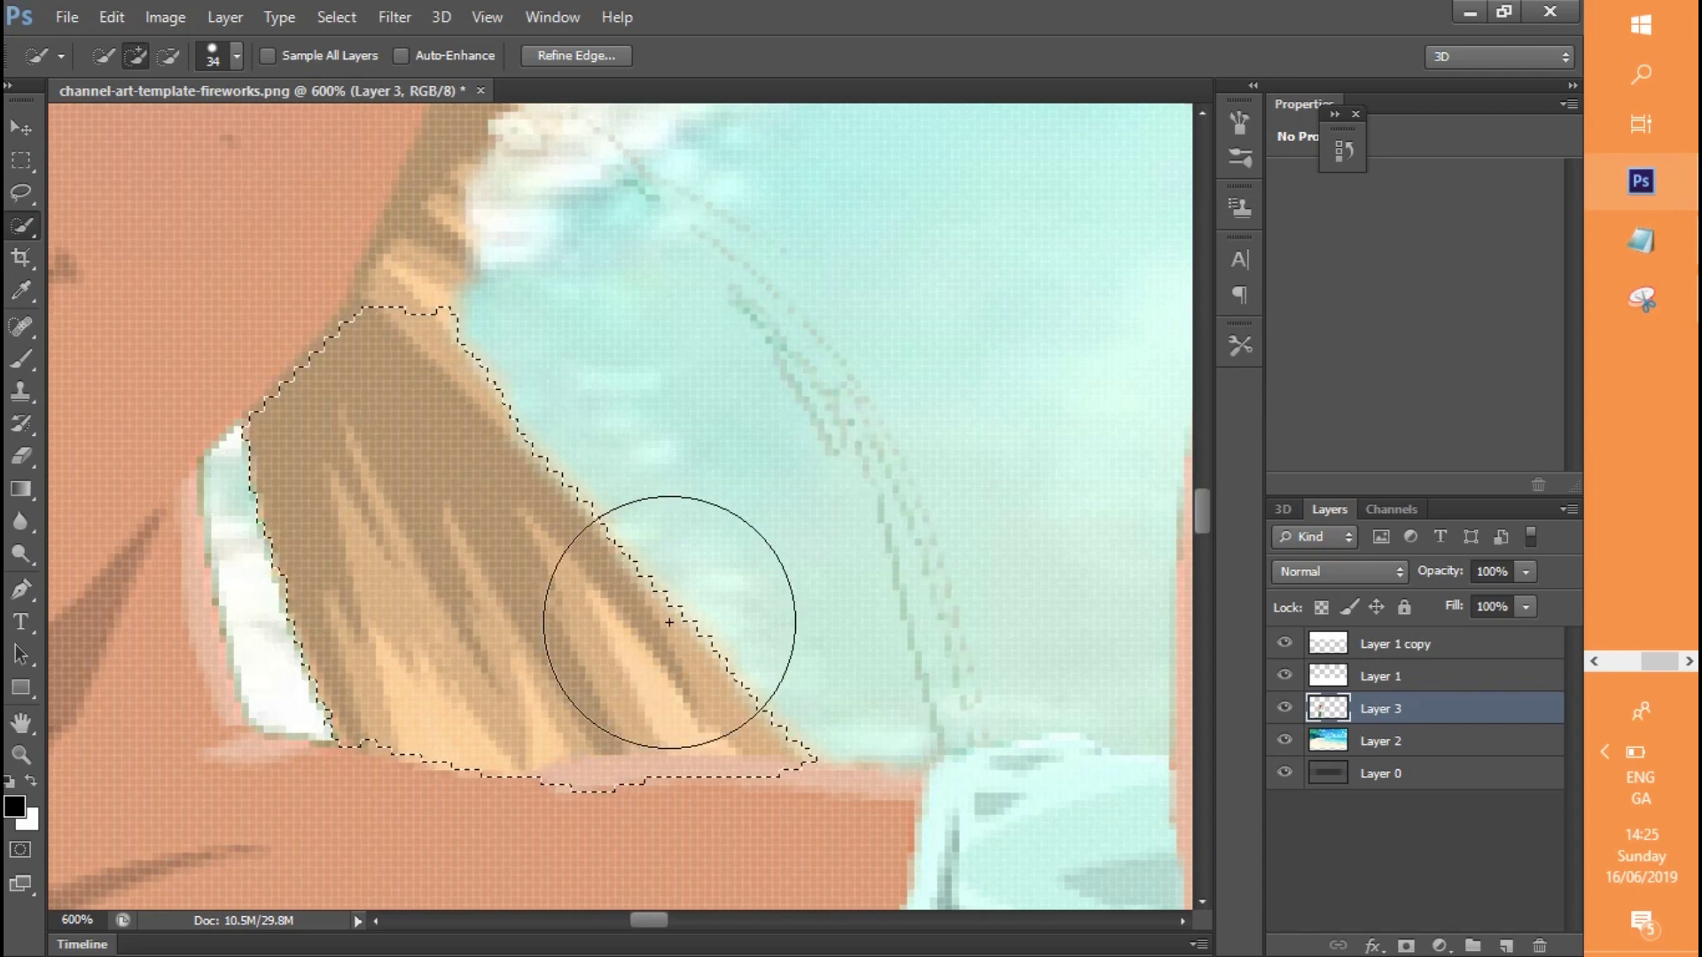
key(Delete)
key(ctrl+d)
Delete the faint leftover outline of the ponytail strand above the sleeve and clear the selection
click(931, 529)
key(ctrl+d)
click(787, 294)
key(Delete)
key(ctrl+d)
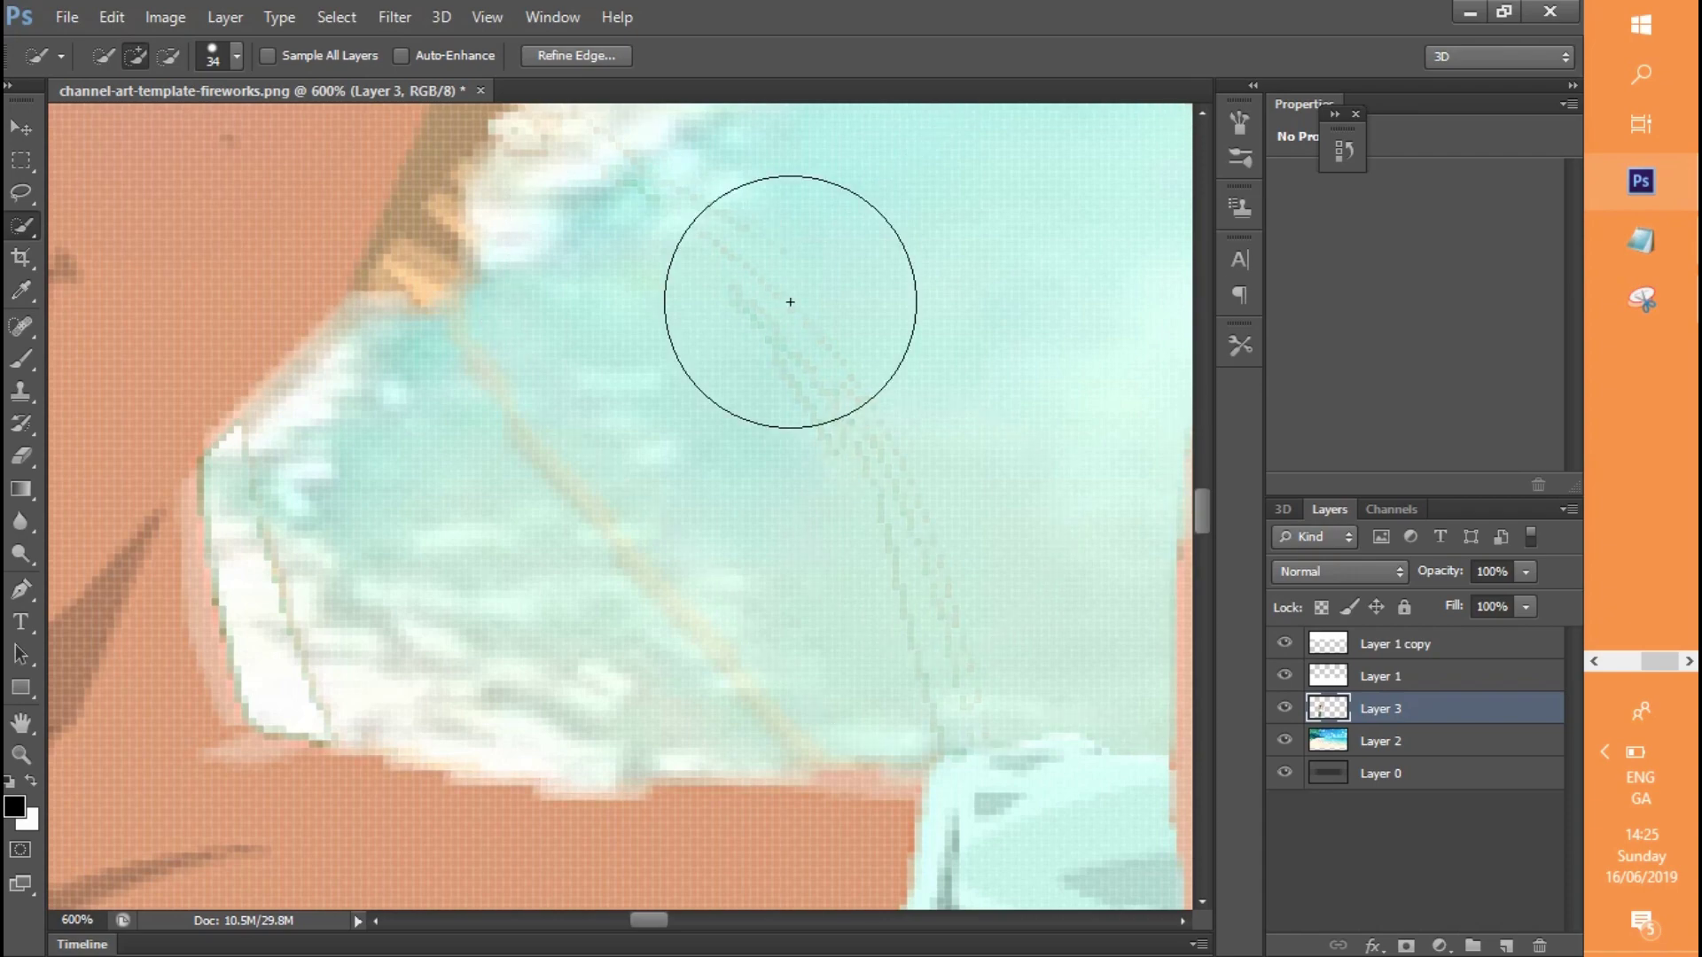
Zoom out to 100% and bring the whole avatar into view
click(20, 754)
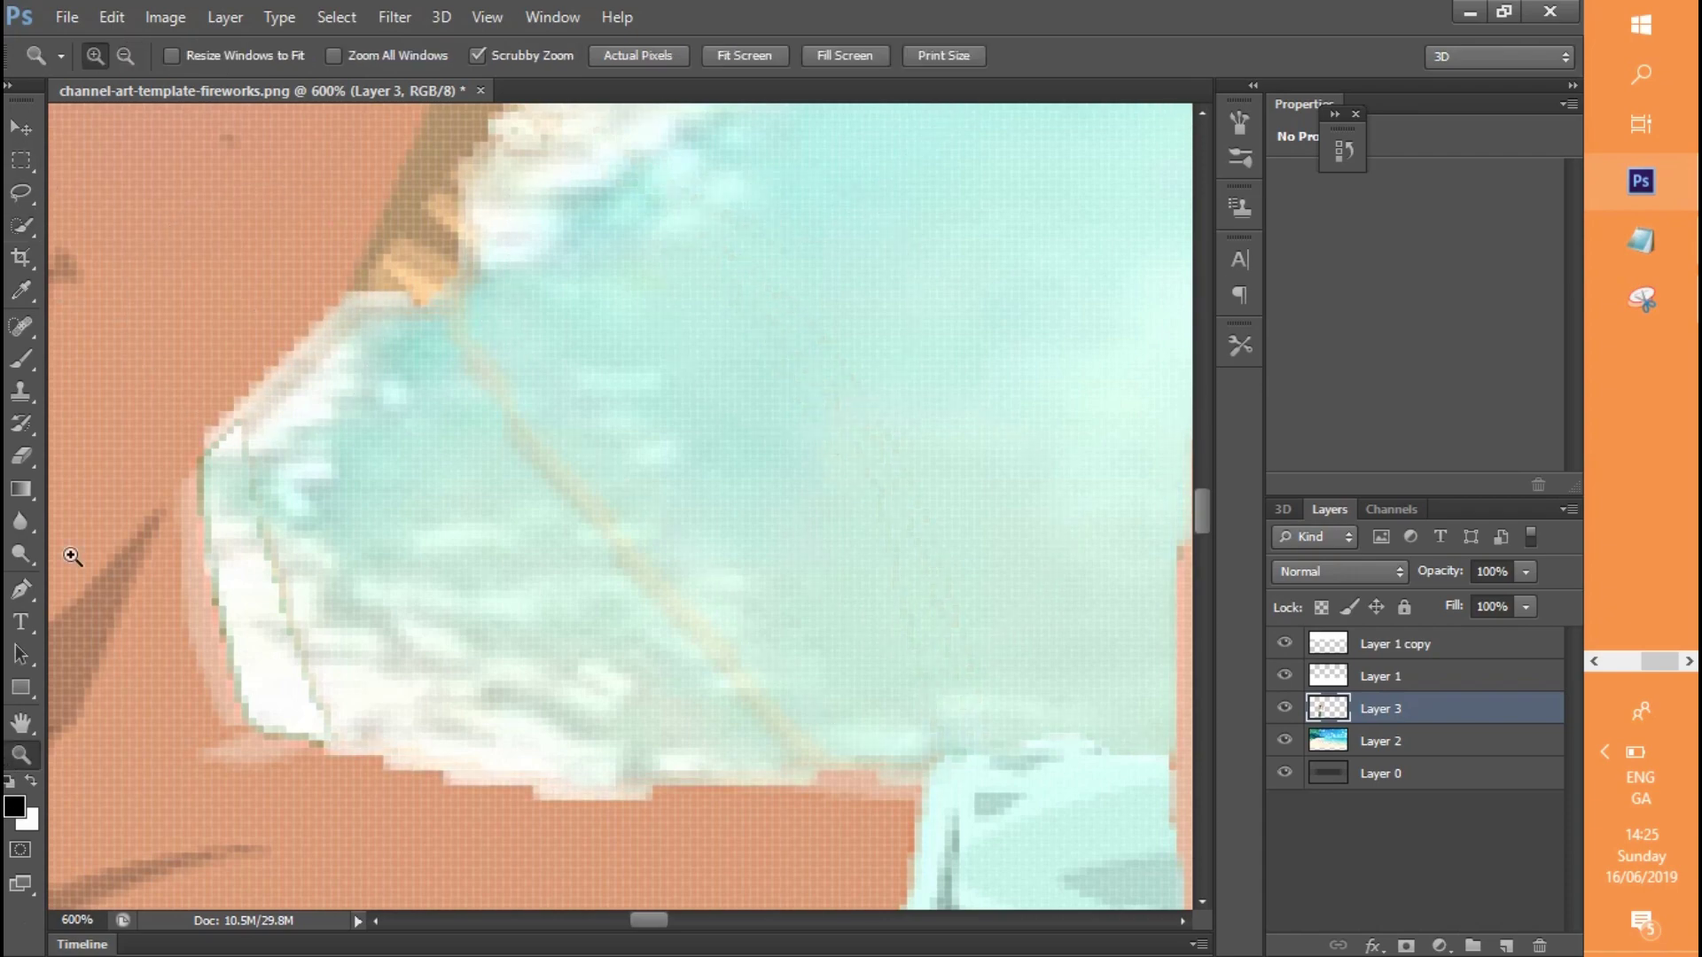
click(296, 470)
click(126, 57)
click(355, 431)
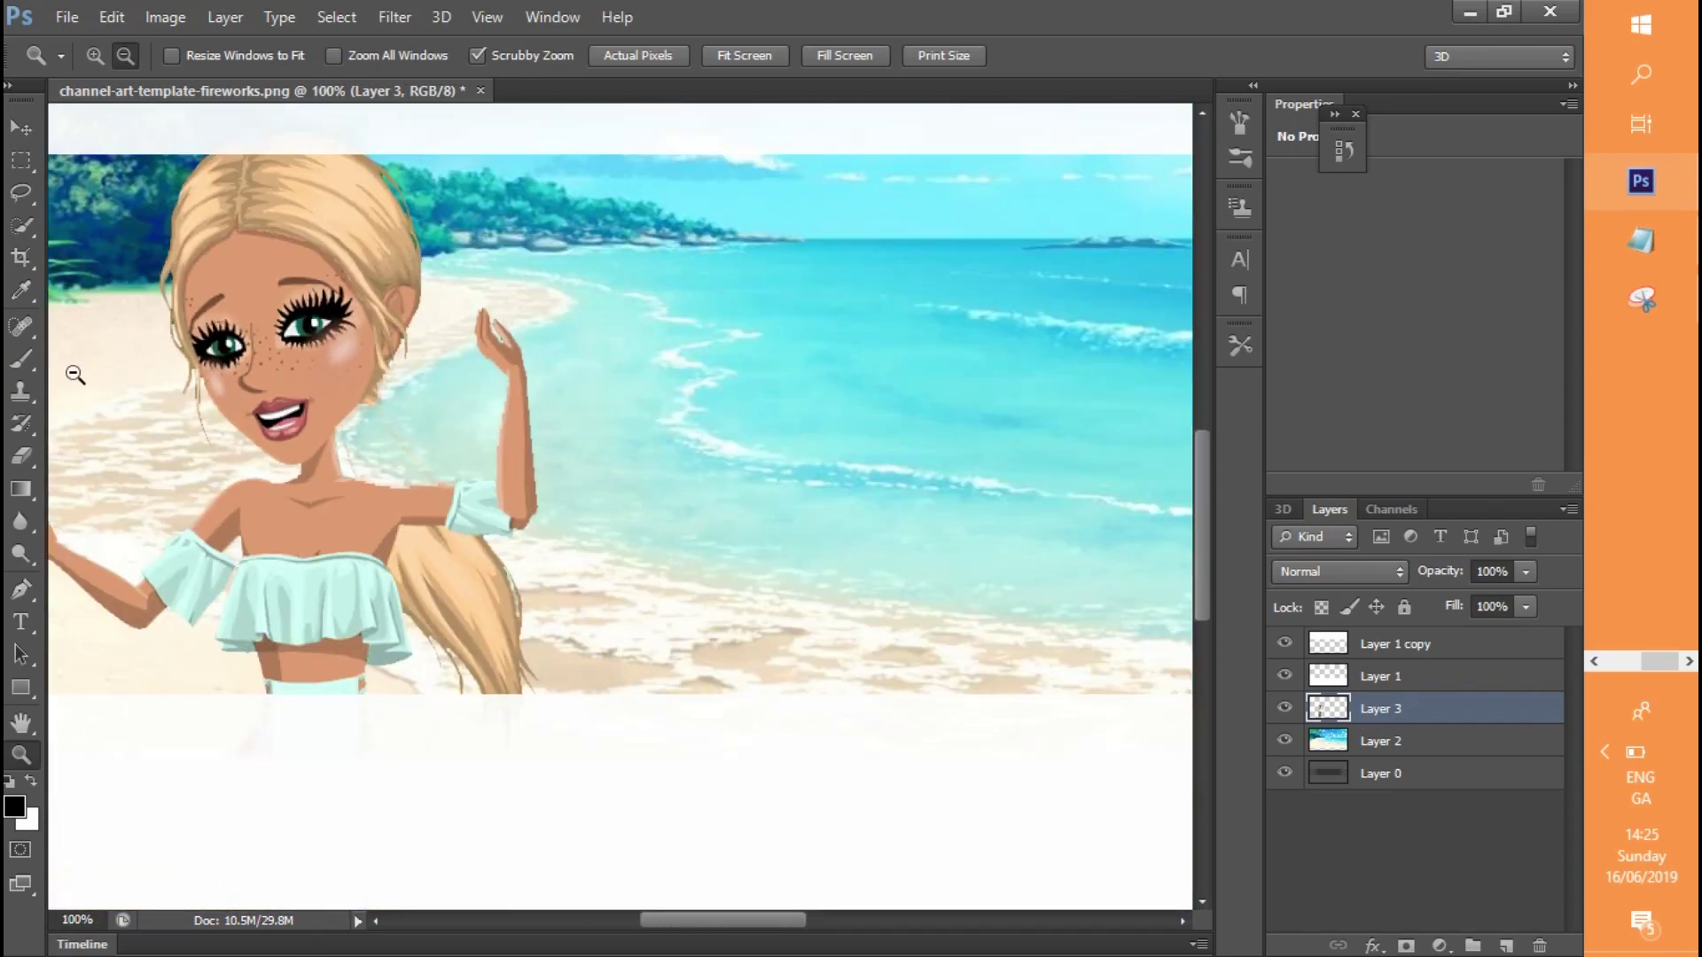
drag(702, 922, 673, 916)
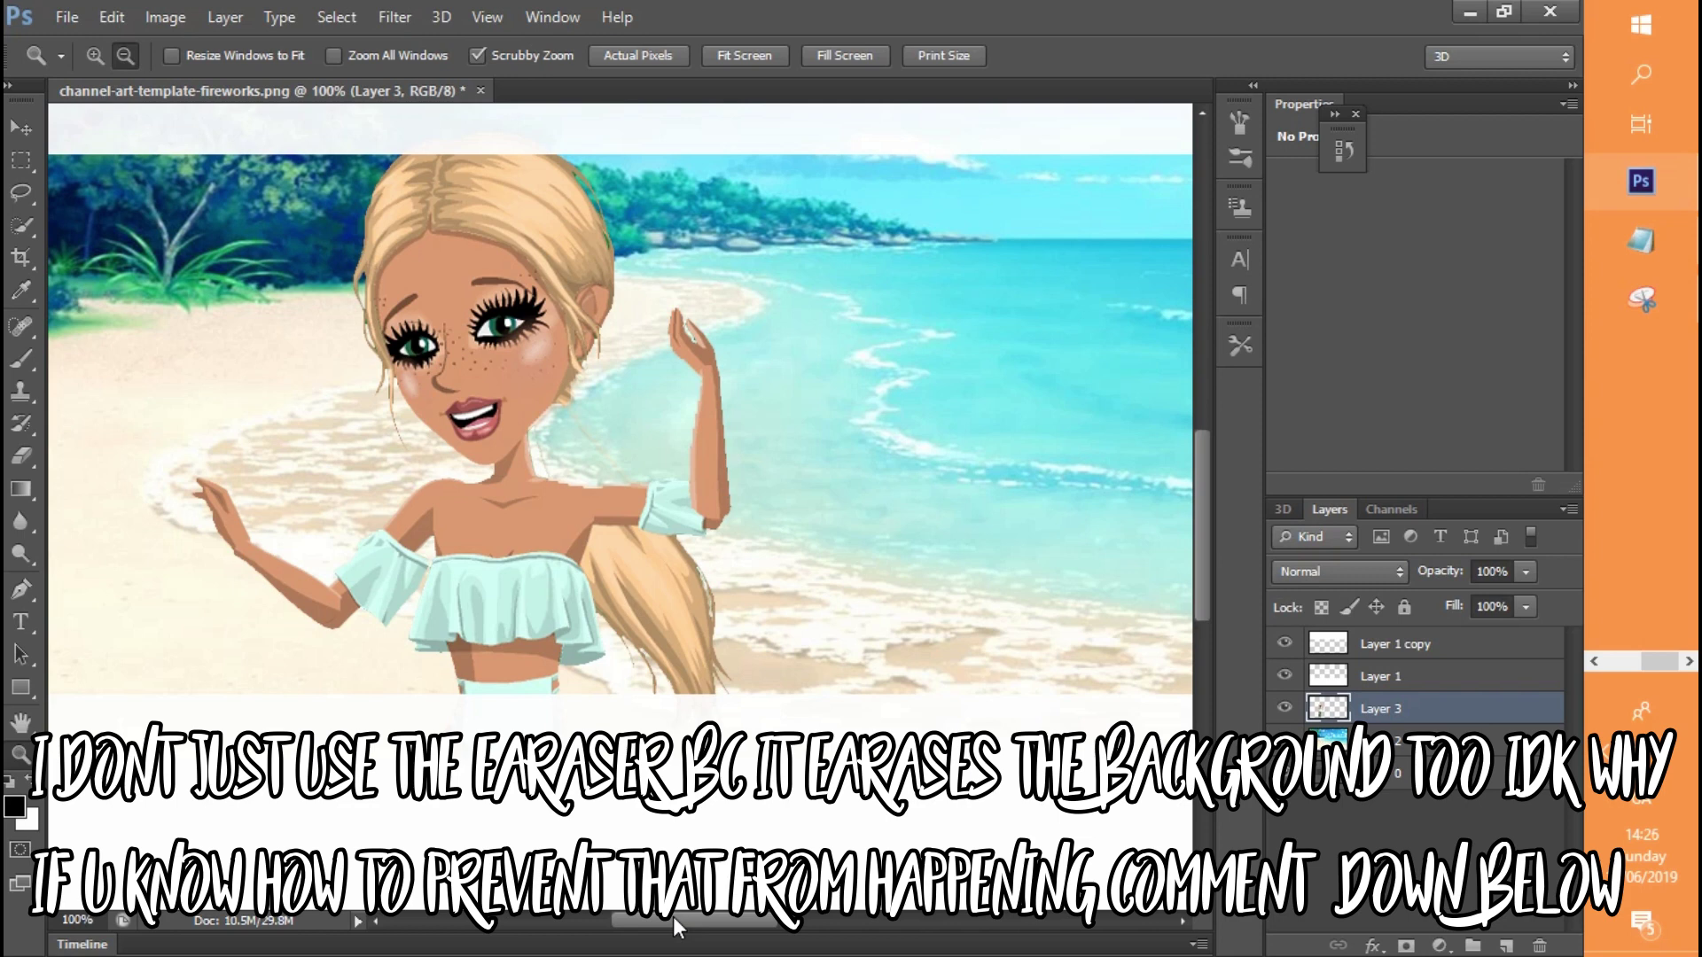
Draw a Lasso selection around the raised arm, its sleeve and the remaining ponytail, delete them, and clear the selection
click(22, 224)
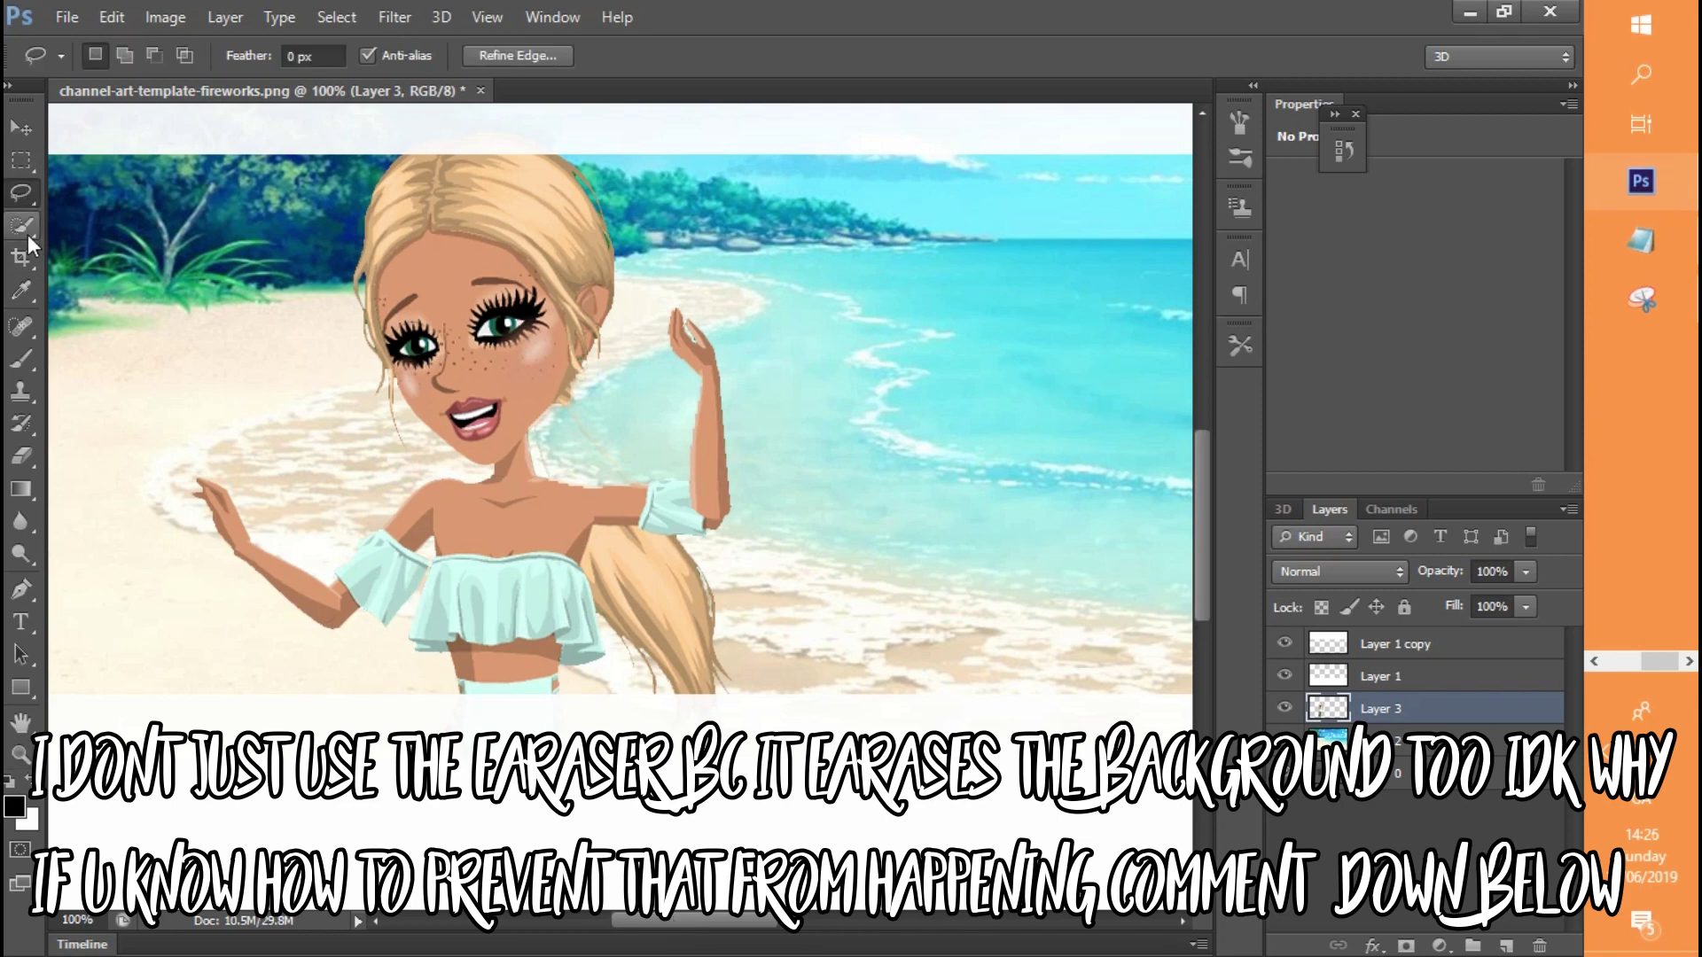
mouse_move(684, 321)
mouse_down()
mouse_move(713, 479)
mouse_move(656, 532)
mouse_move(709, 700)
mouse_up()
click(22, 192)
click(165, 304)
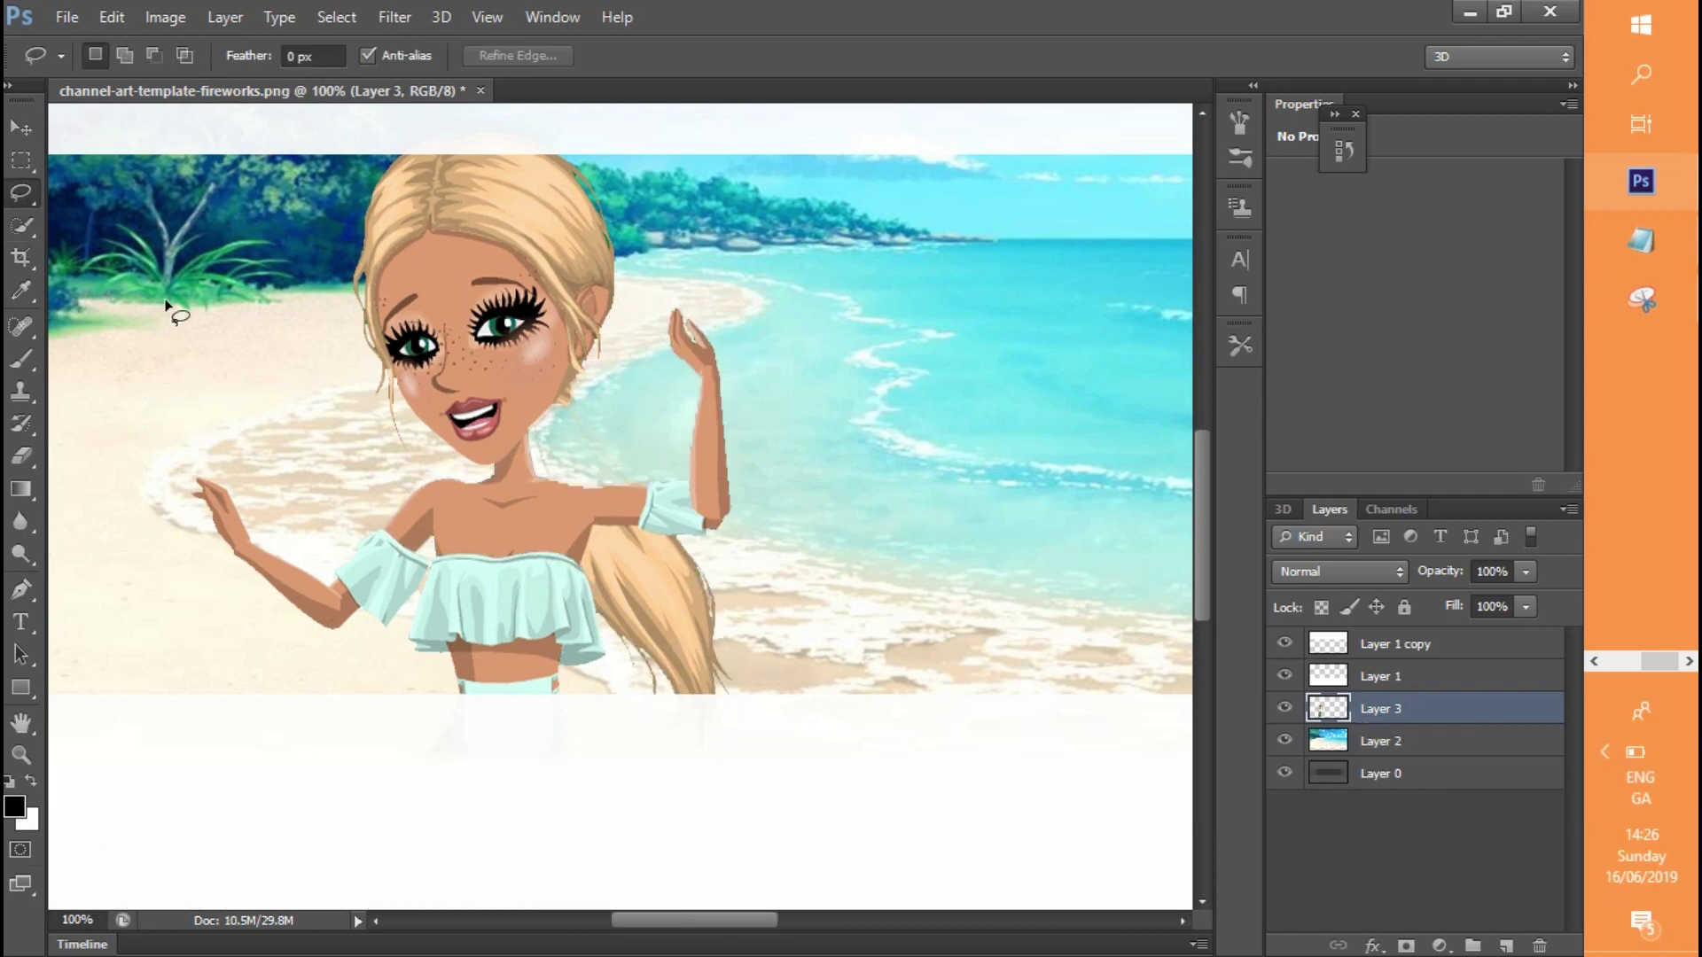
right_click(585, 473)
click(708, 292)
mouse_move(696, 288)
mouse_down()
mouse_move(646, 311)
mouse_move(581, 435)
mouse_up()
drag(599, 525, 601, 558)
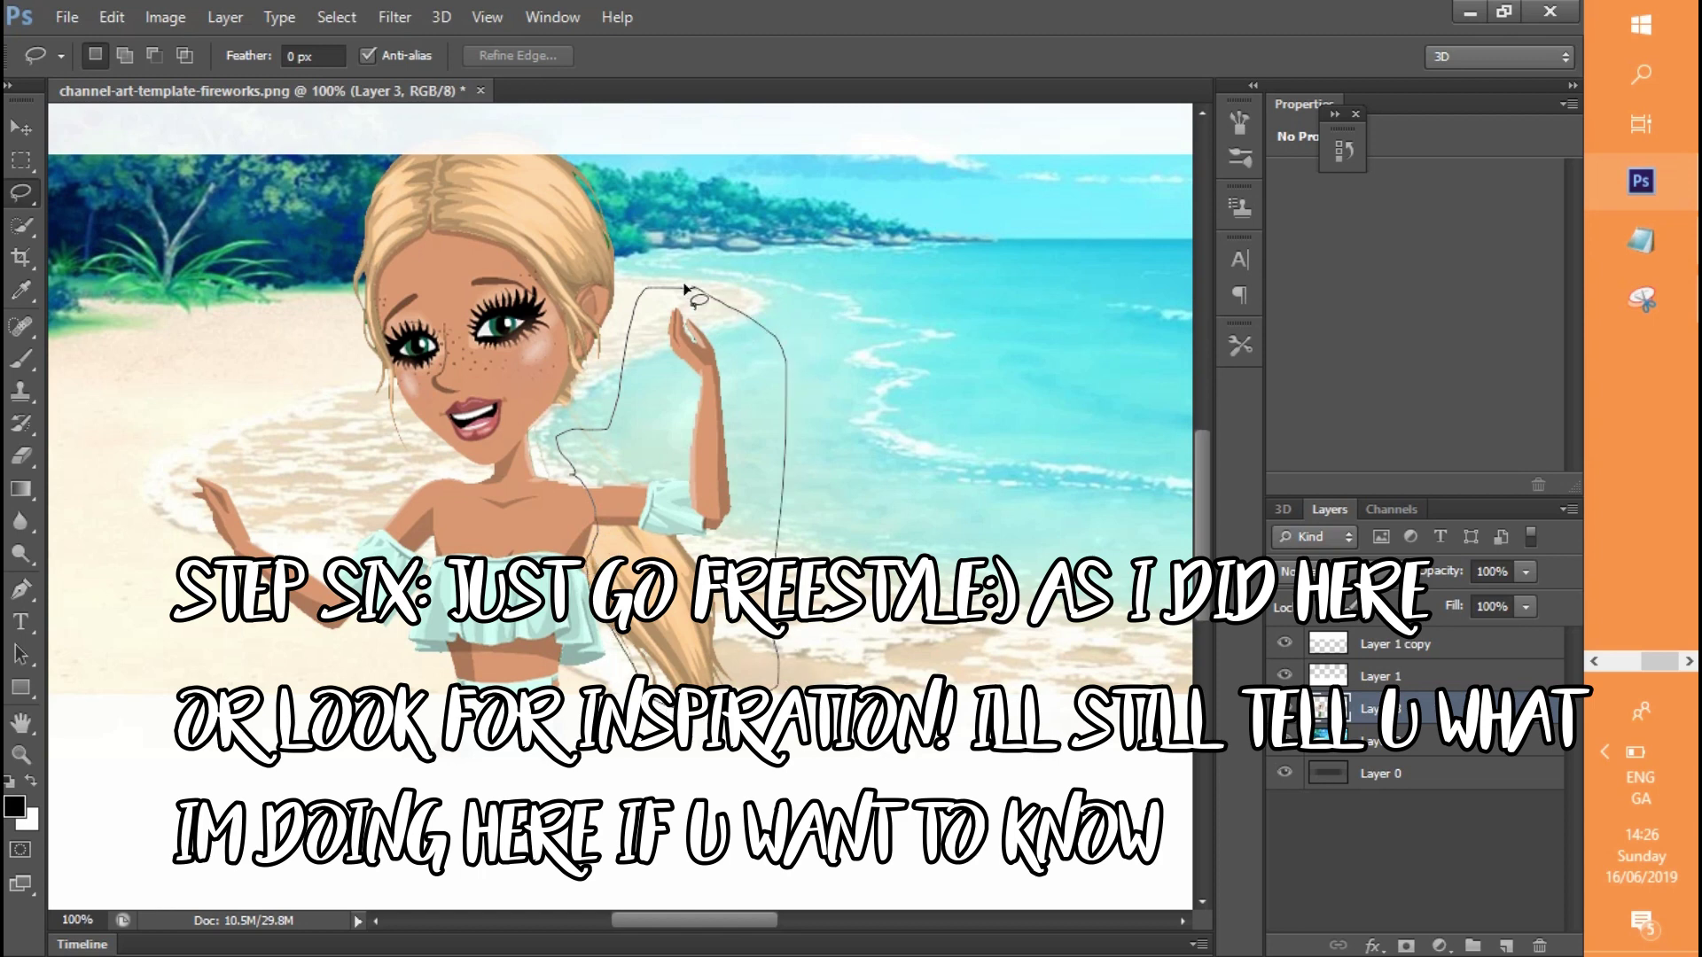
drag(687, 289, 693, 289)
key(Delete)
key(ctrl+d)
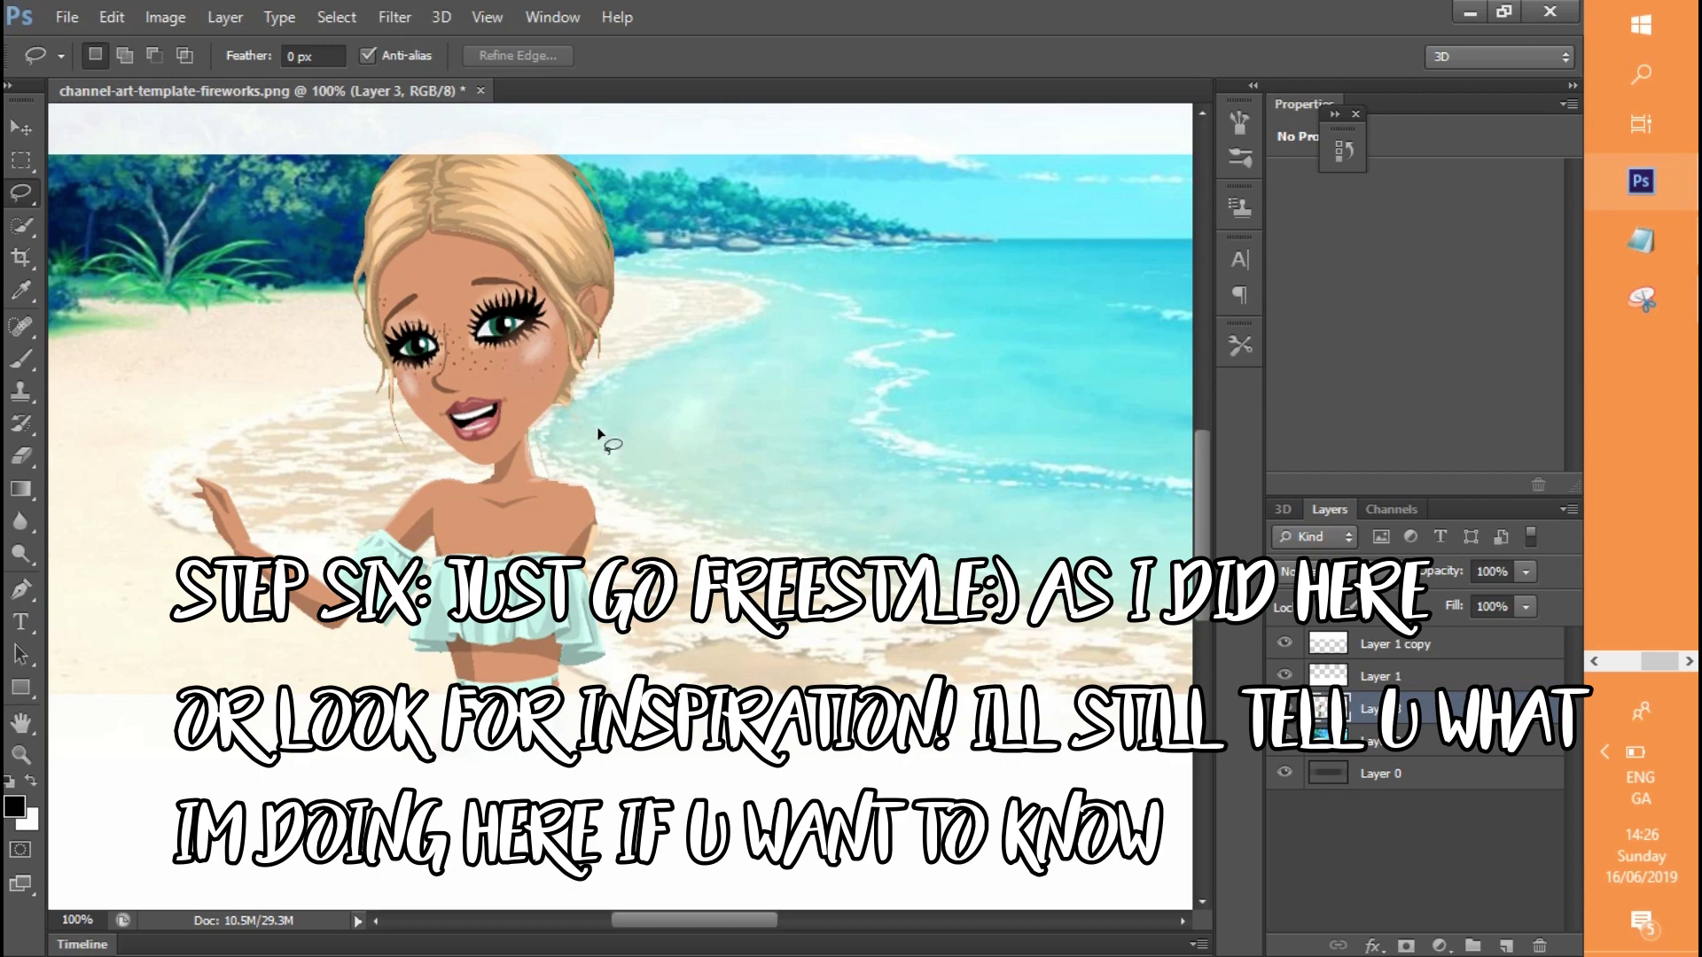
Zoom in to 300%, outline the leftover hair beside the jaw with the Lasso, delete it, and clear the selection
click(20, 754)
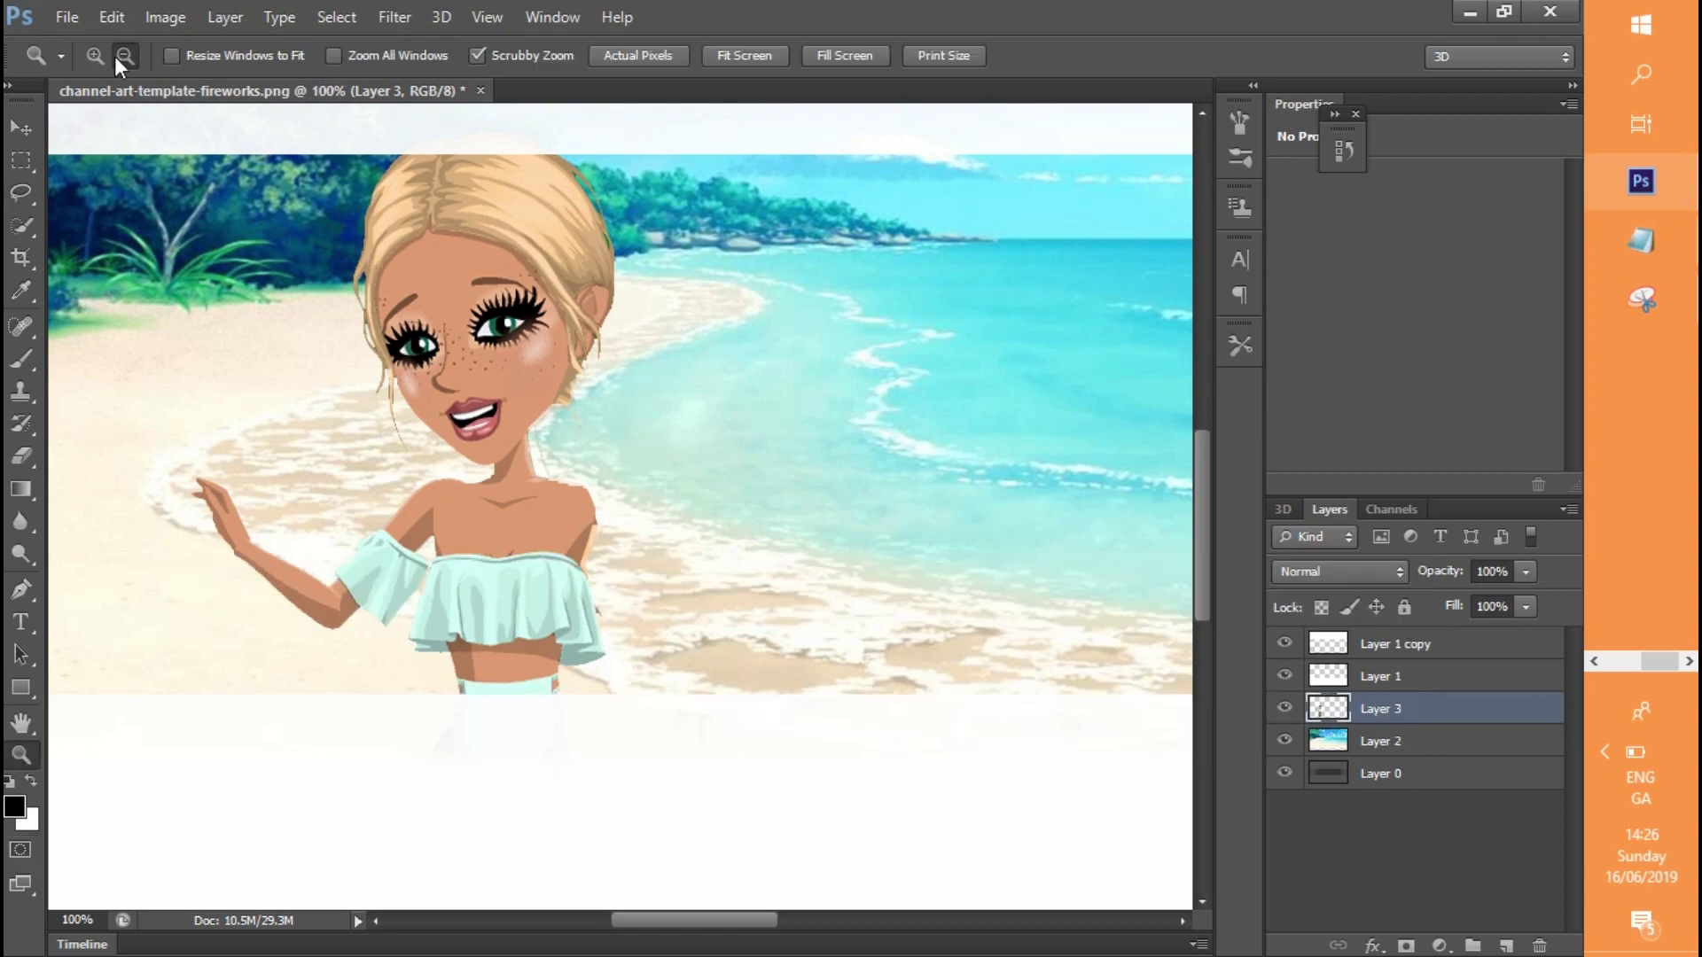
double_click(661, 251)
drag(1203, 474, 1202, 502)
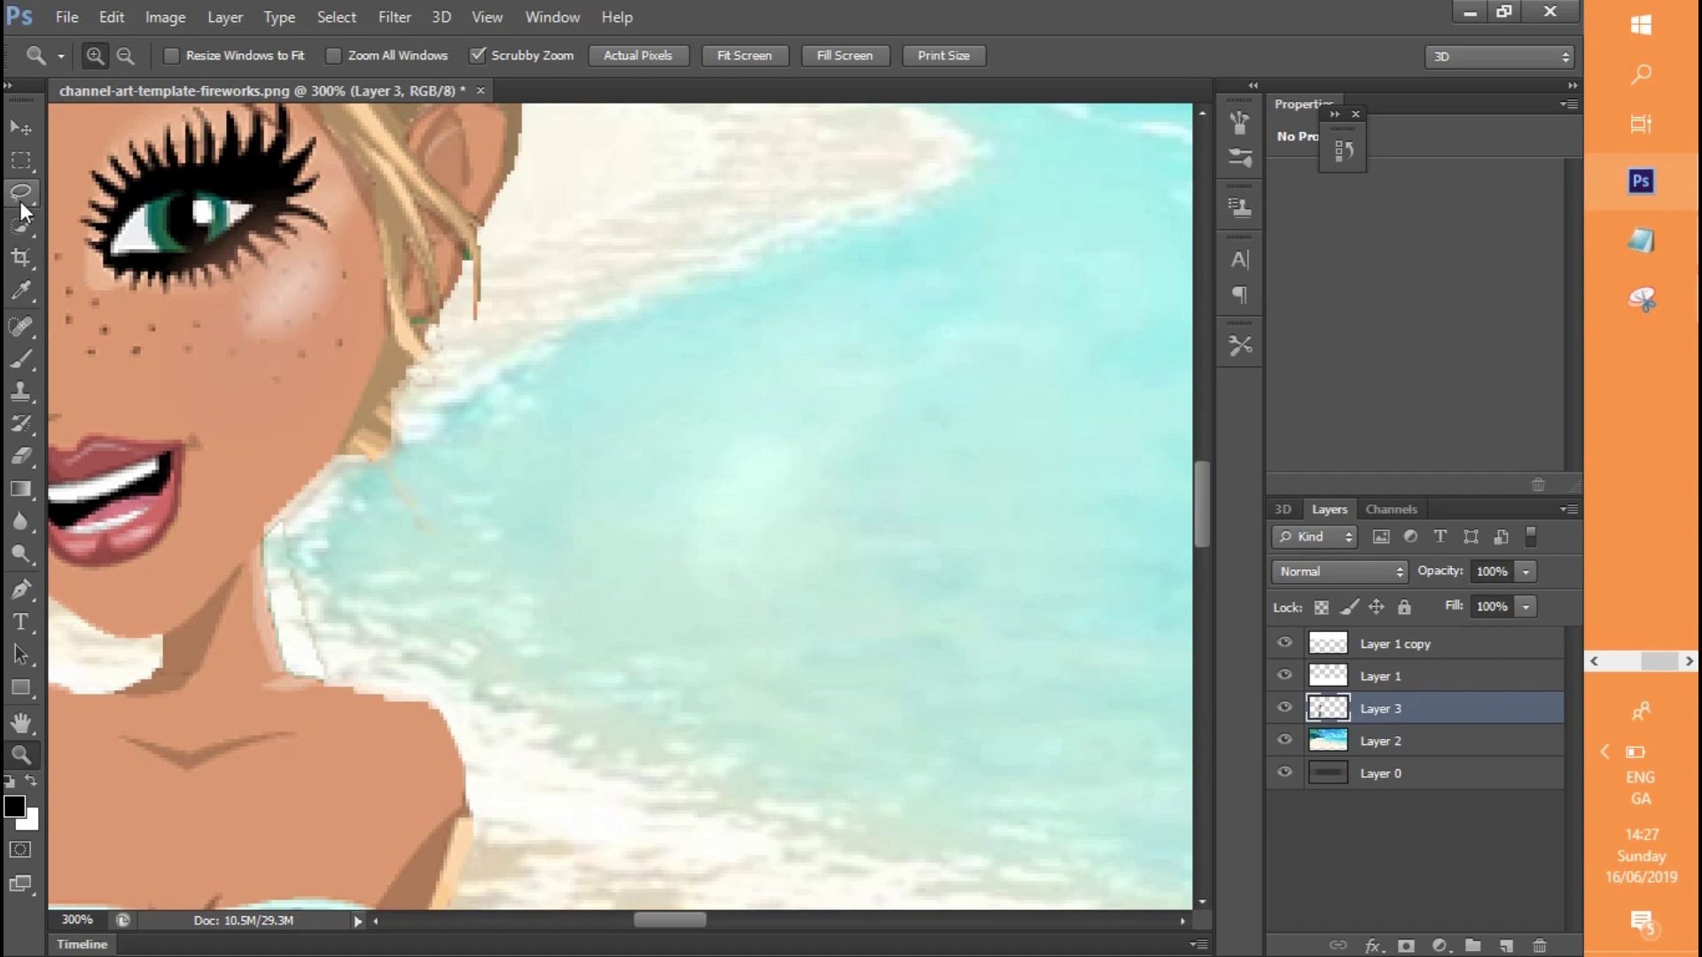
click(21, 195)
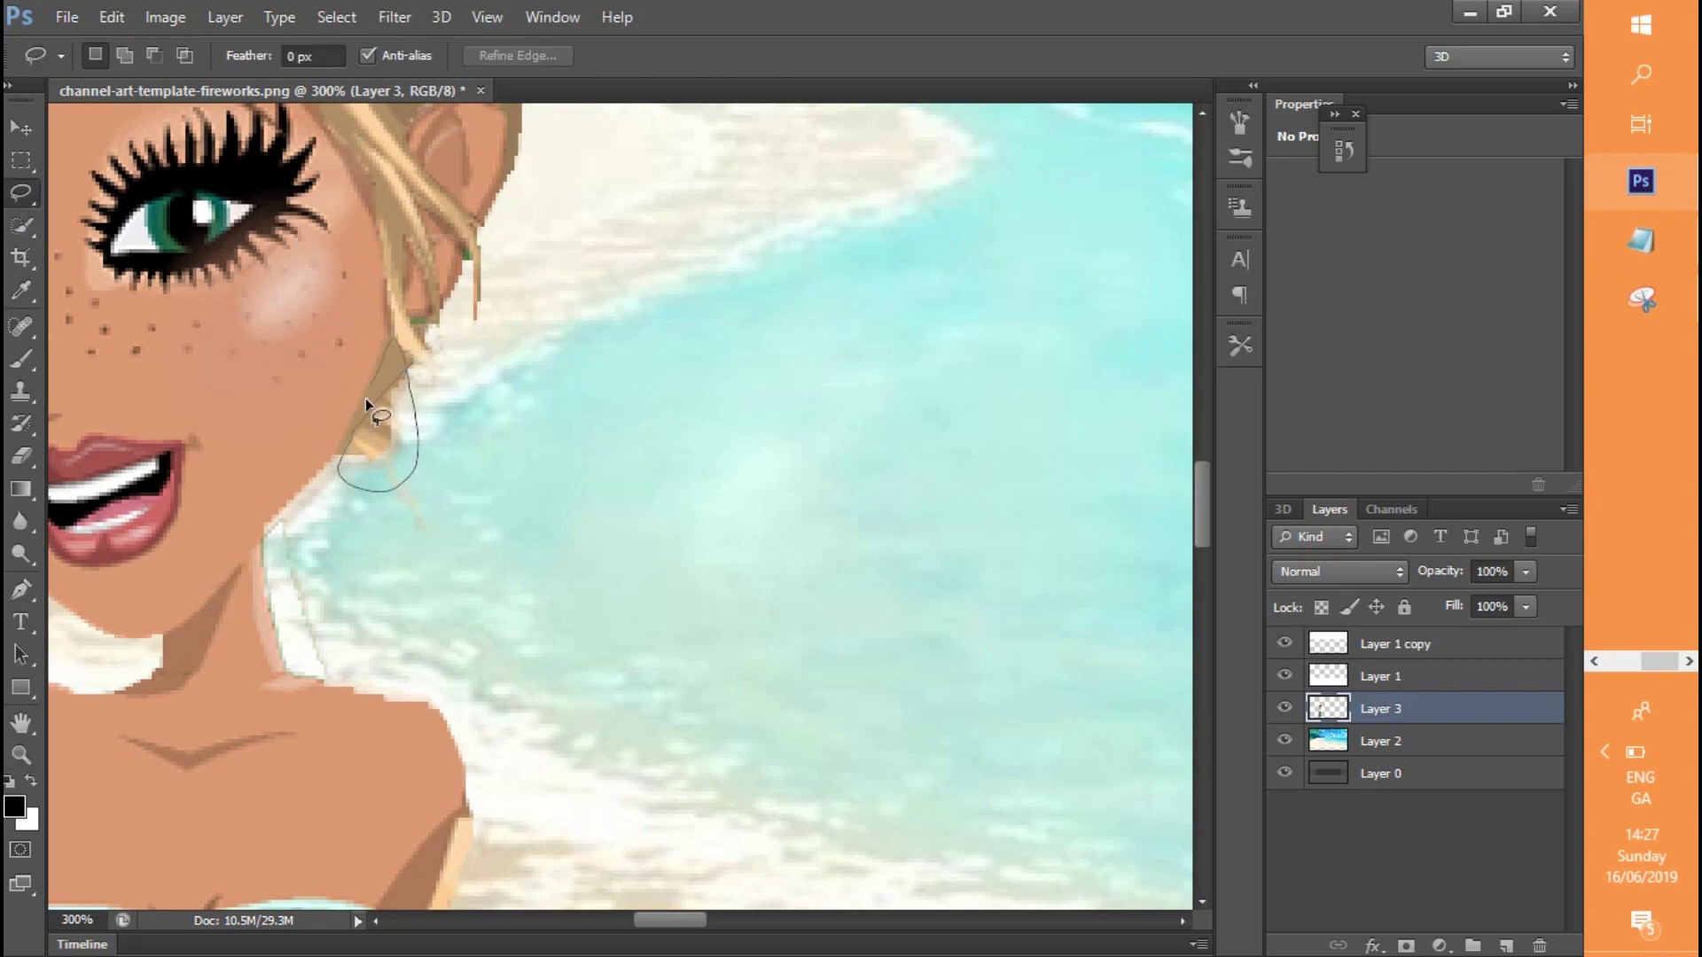
drag(344, 433, 344, 450)
key(Delete)
click(597, 512)
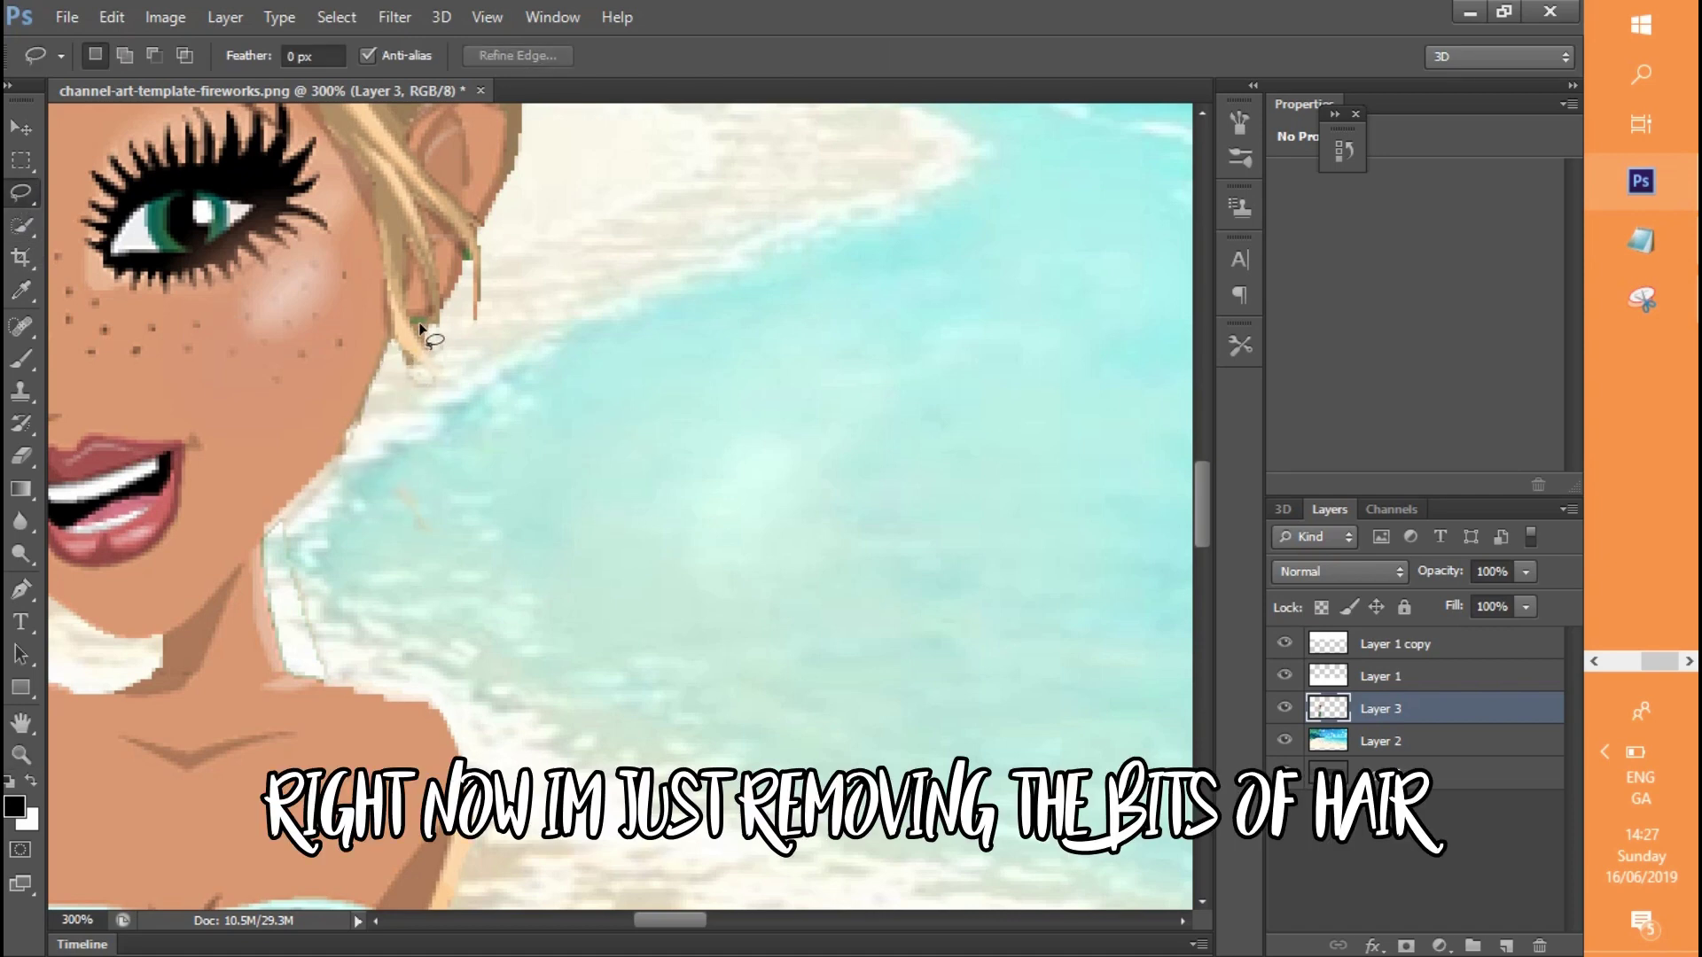
Lasso the small leftover hair remnant just below the ear, delete it, and clear the selection
drag(413, 316, 406, 343)
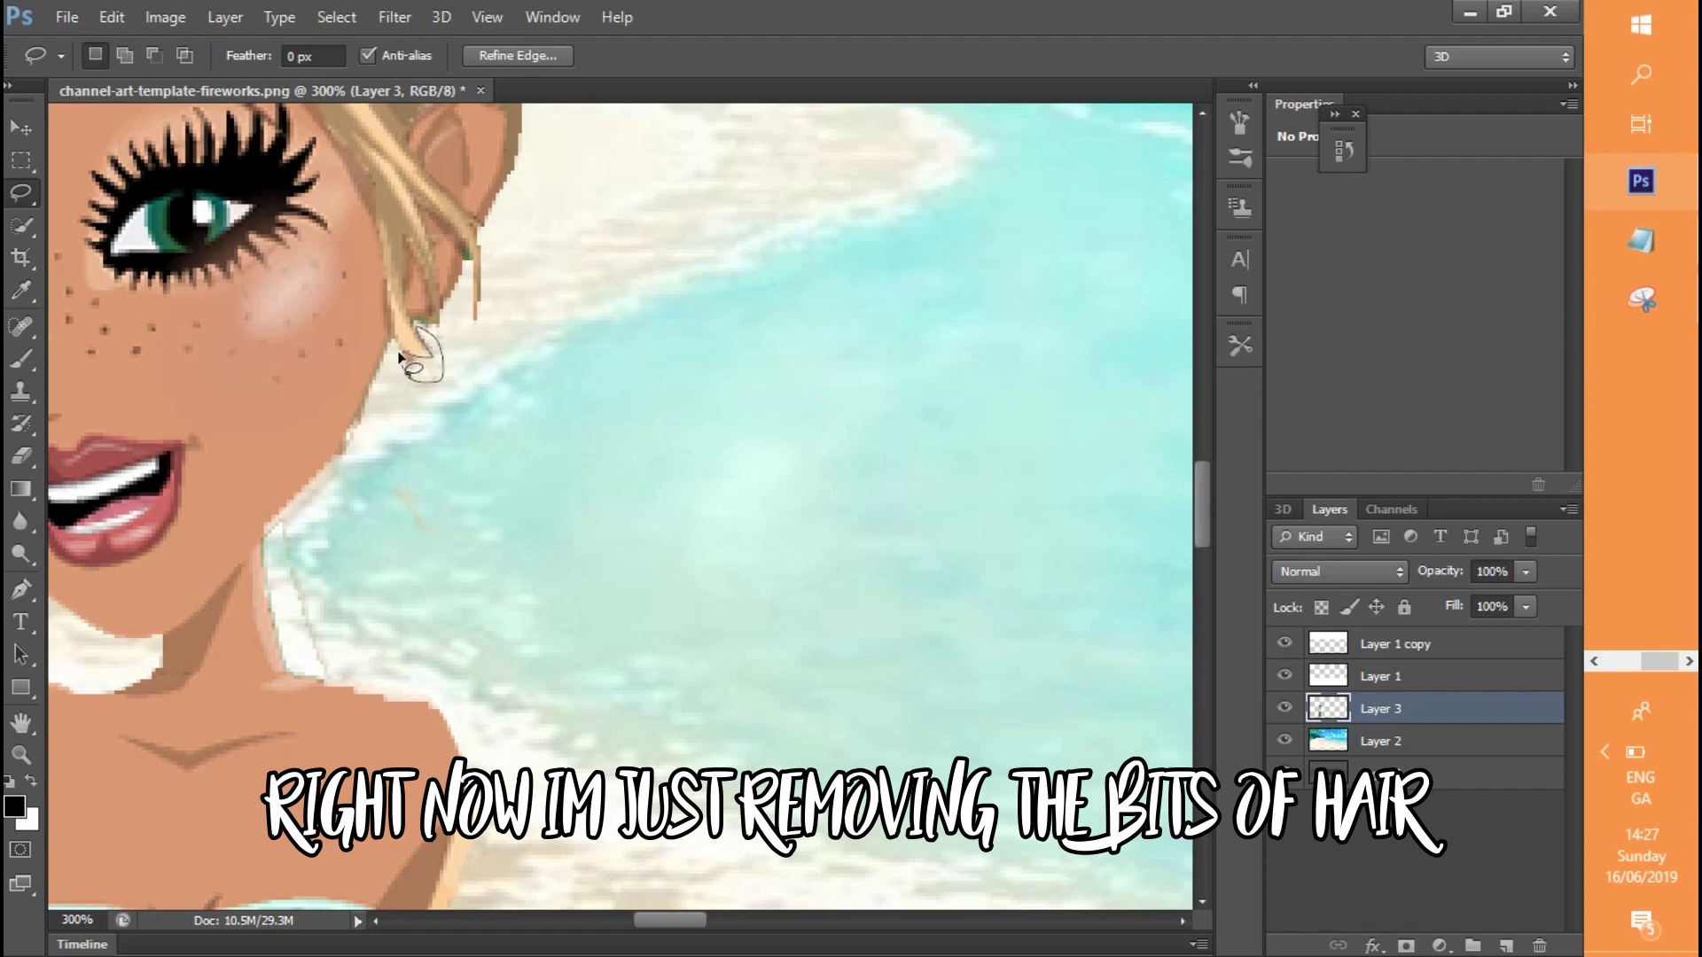
key(Delete)
click(697, 405)
Delete the remaining blonde ponytail strip beside the armless shoulder with a Lasso selection and deselect
drag(1204, 519, 1206, 561)
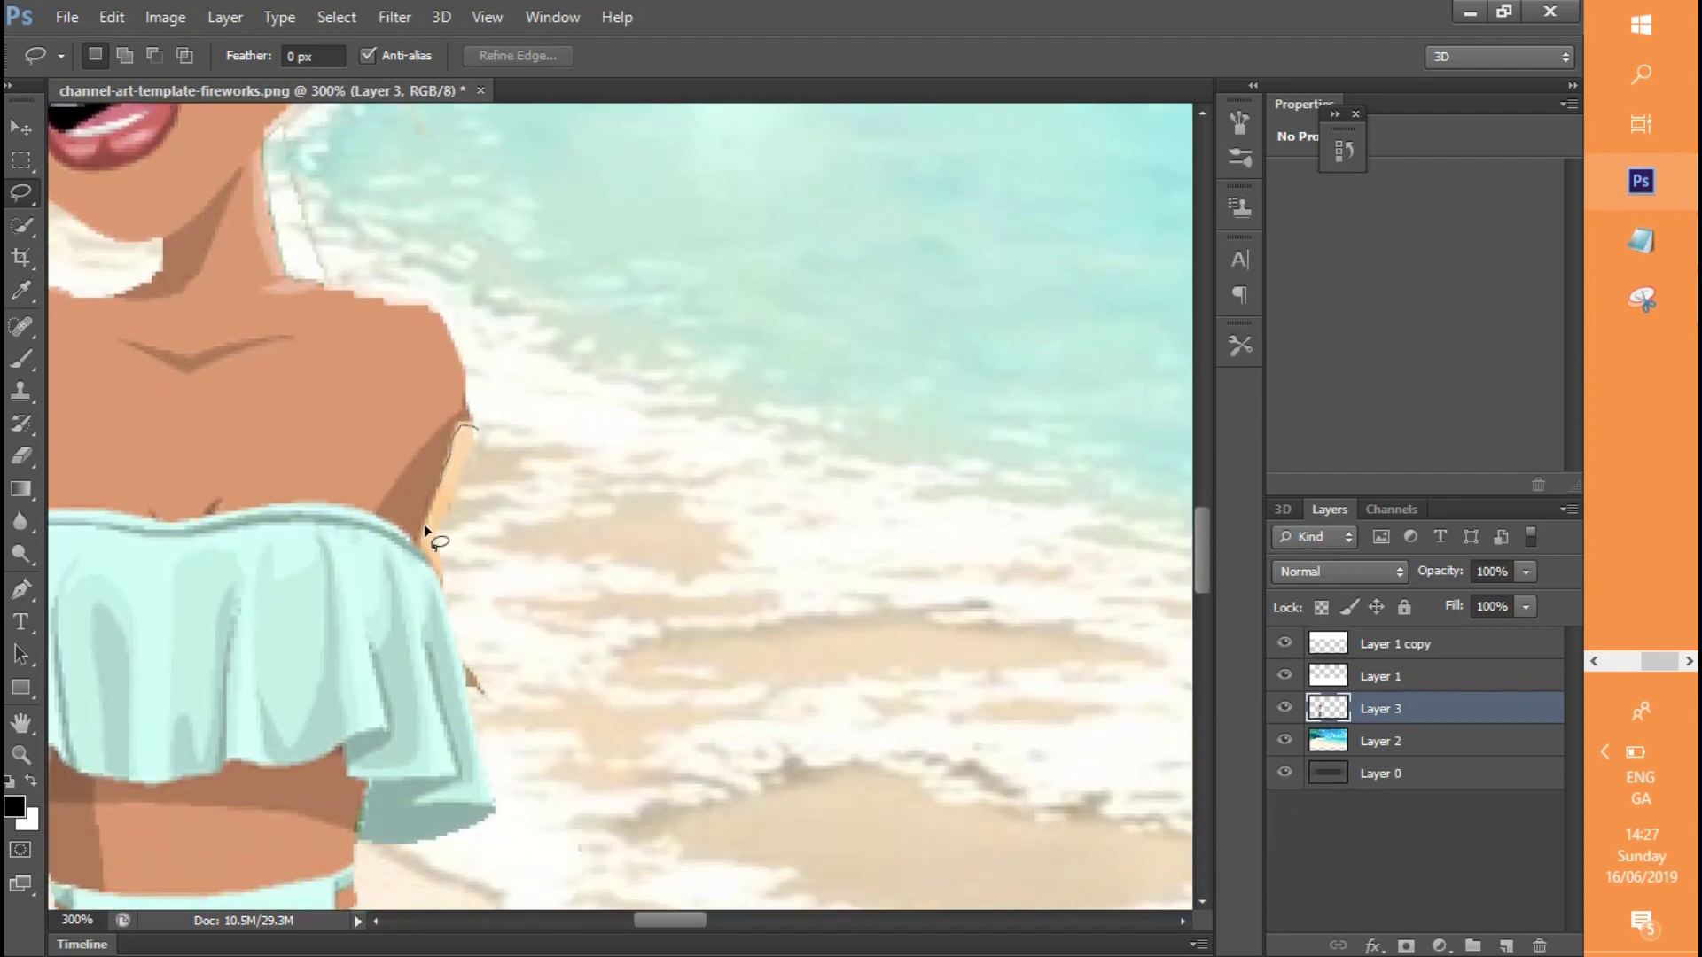
drag(502, 498, 476, 431)
key(Delete)
click(699, 570)
Lasso the white patch and faint outline between the neck and the armless shoulder, delete them, and deselect
drag(695, 921, 673, 922)
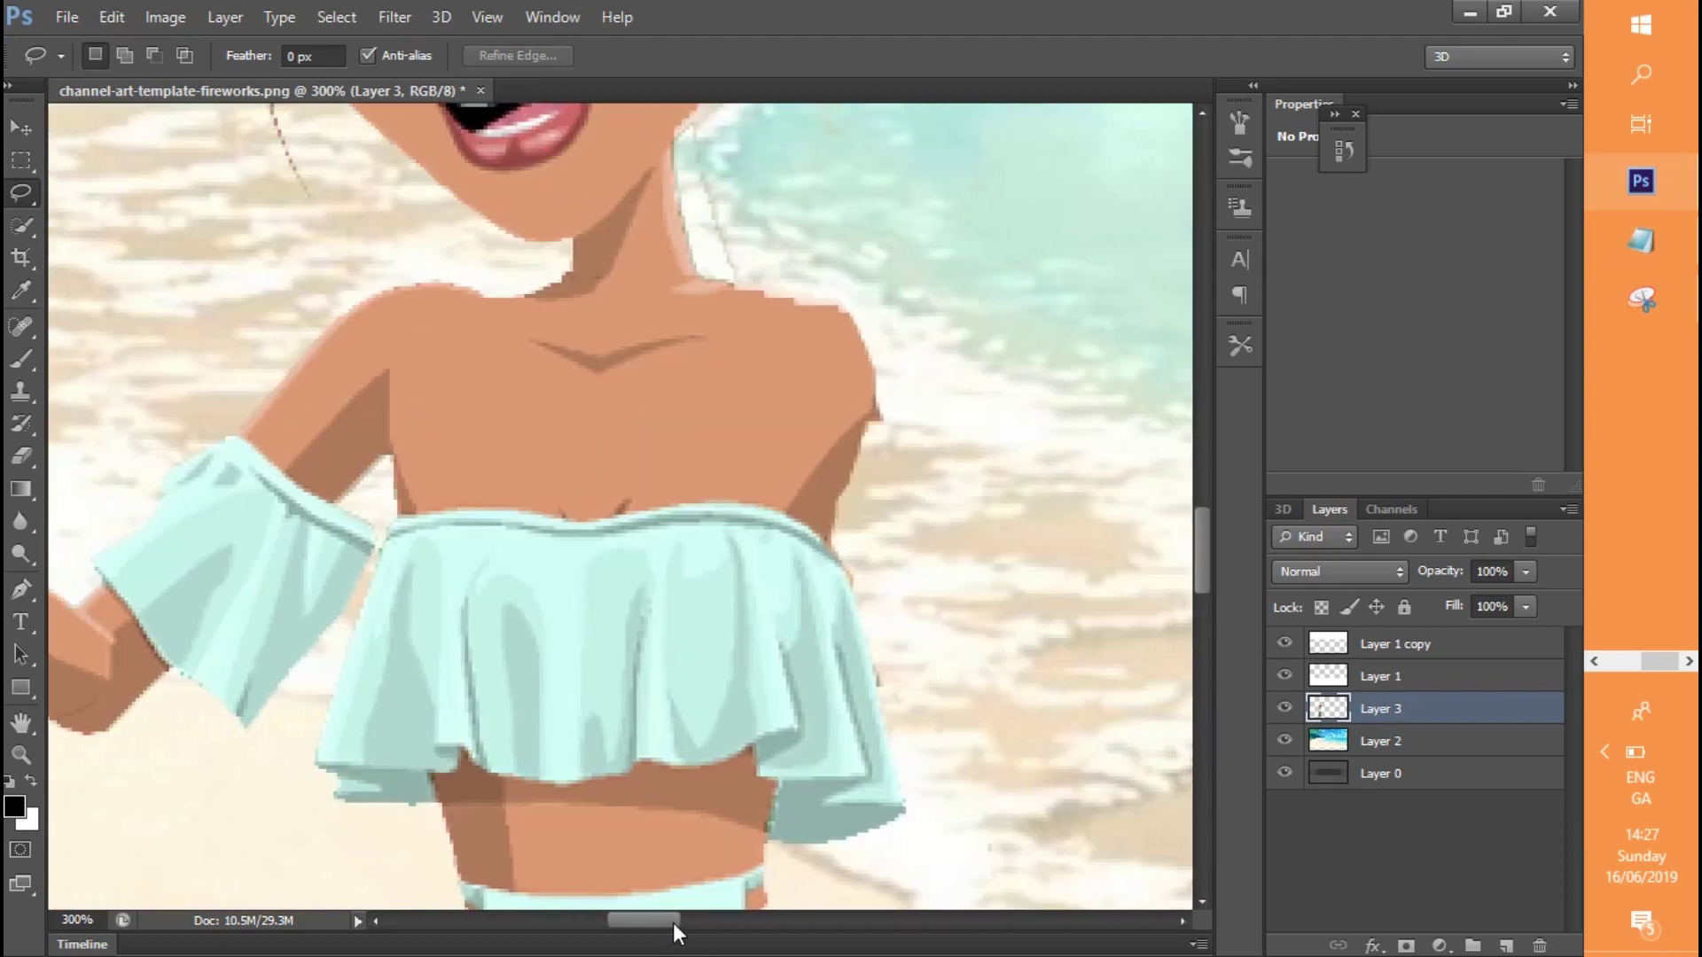
scroll(1179, 497, up, 3)
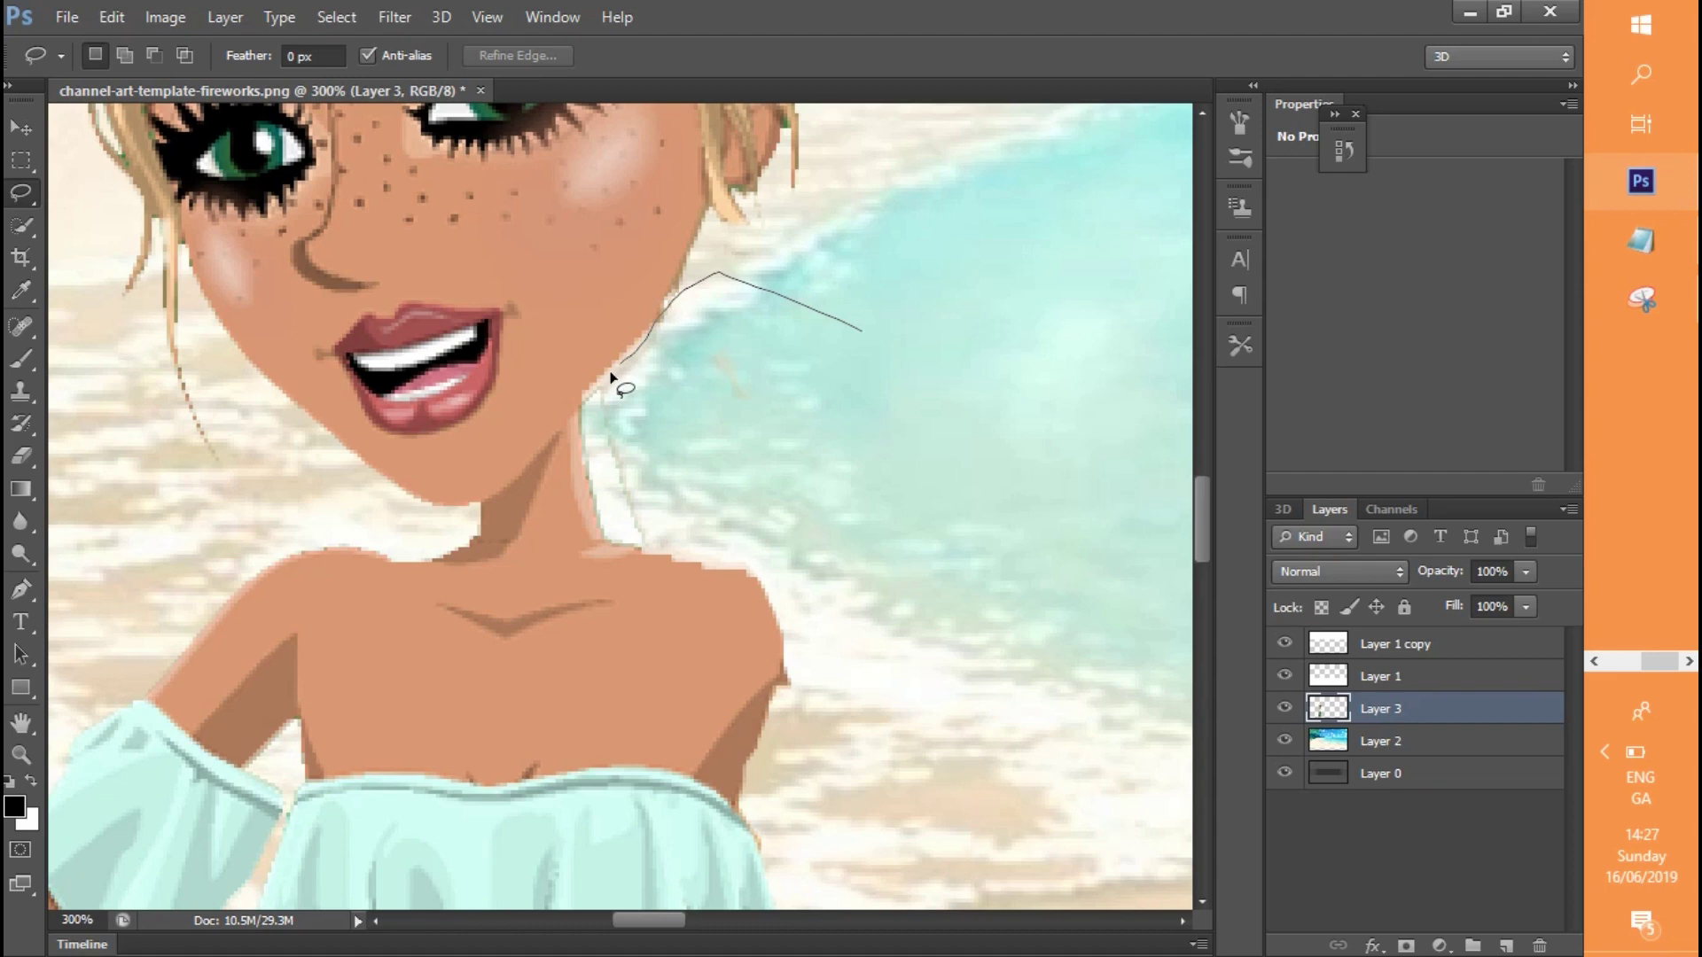
mouse_move(653, 552)
mouse_down()
mouse_move(960, 369)
mouse_move(782, 302)
mouse_up()
key(Delete)
click(995, 539)
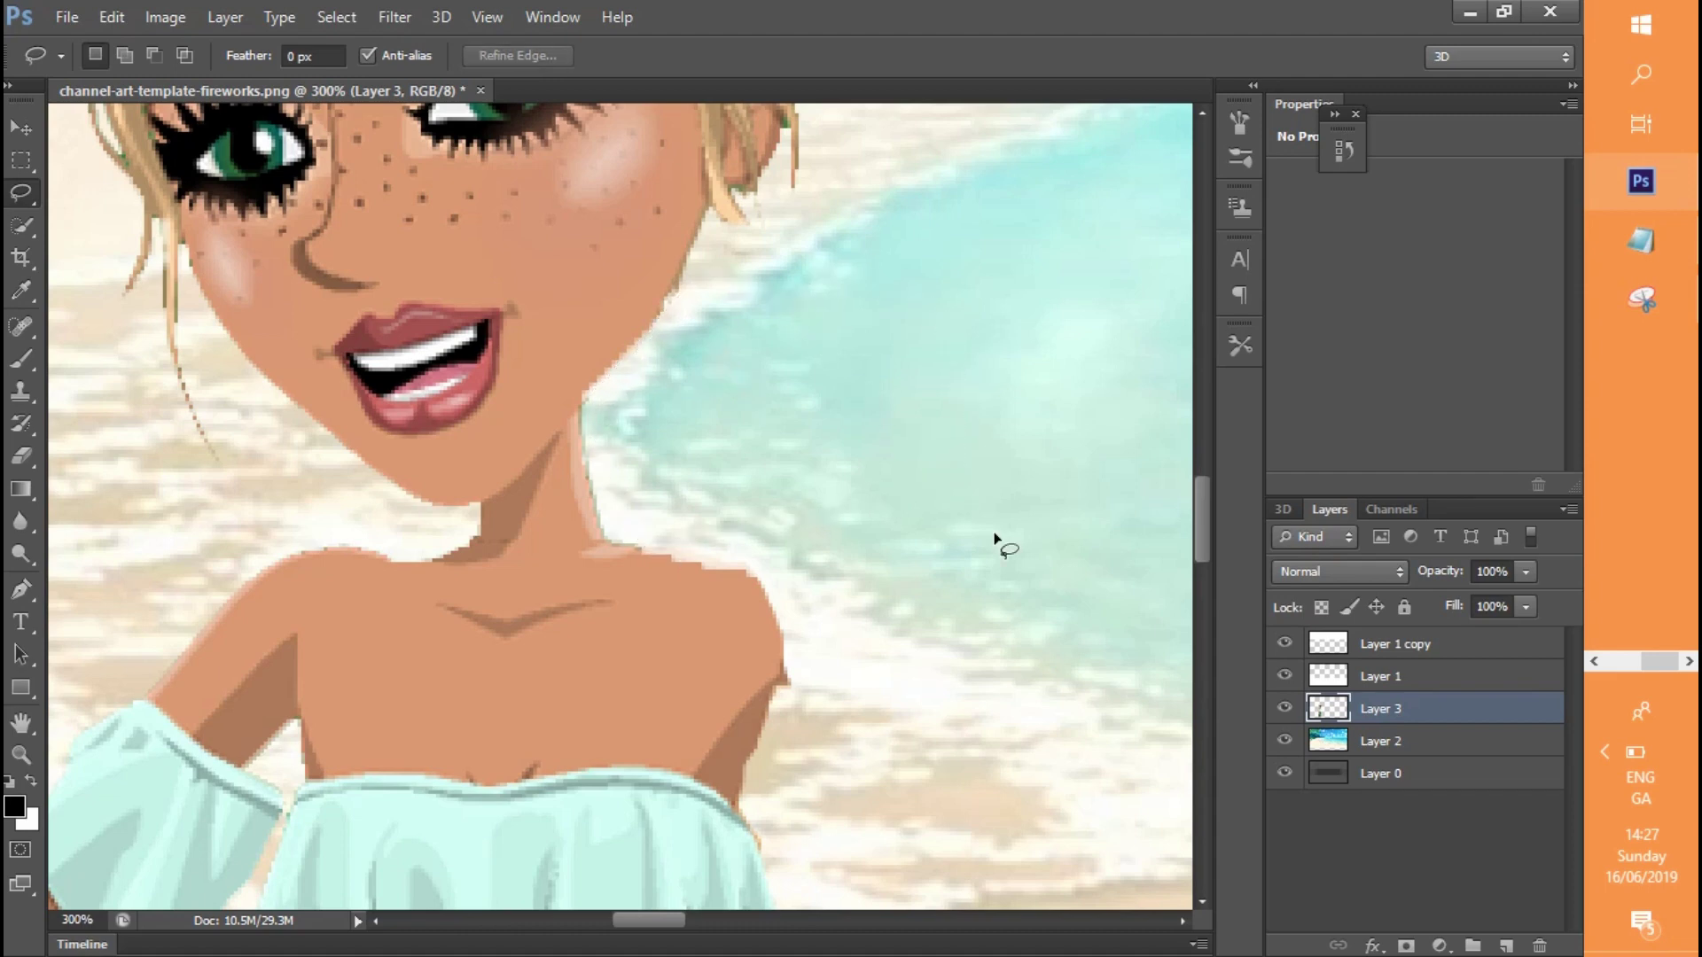
click(21, 225)
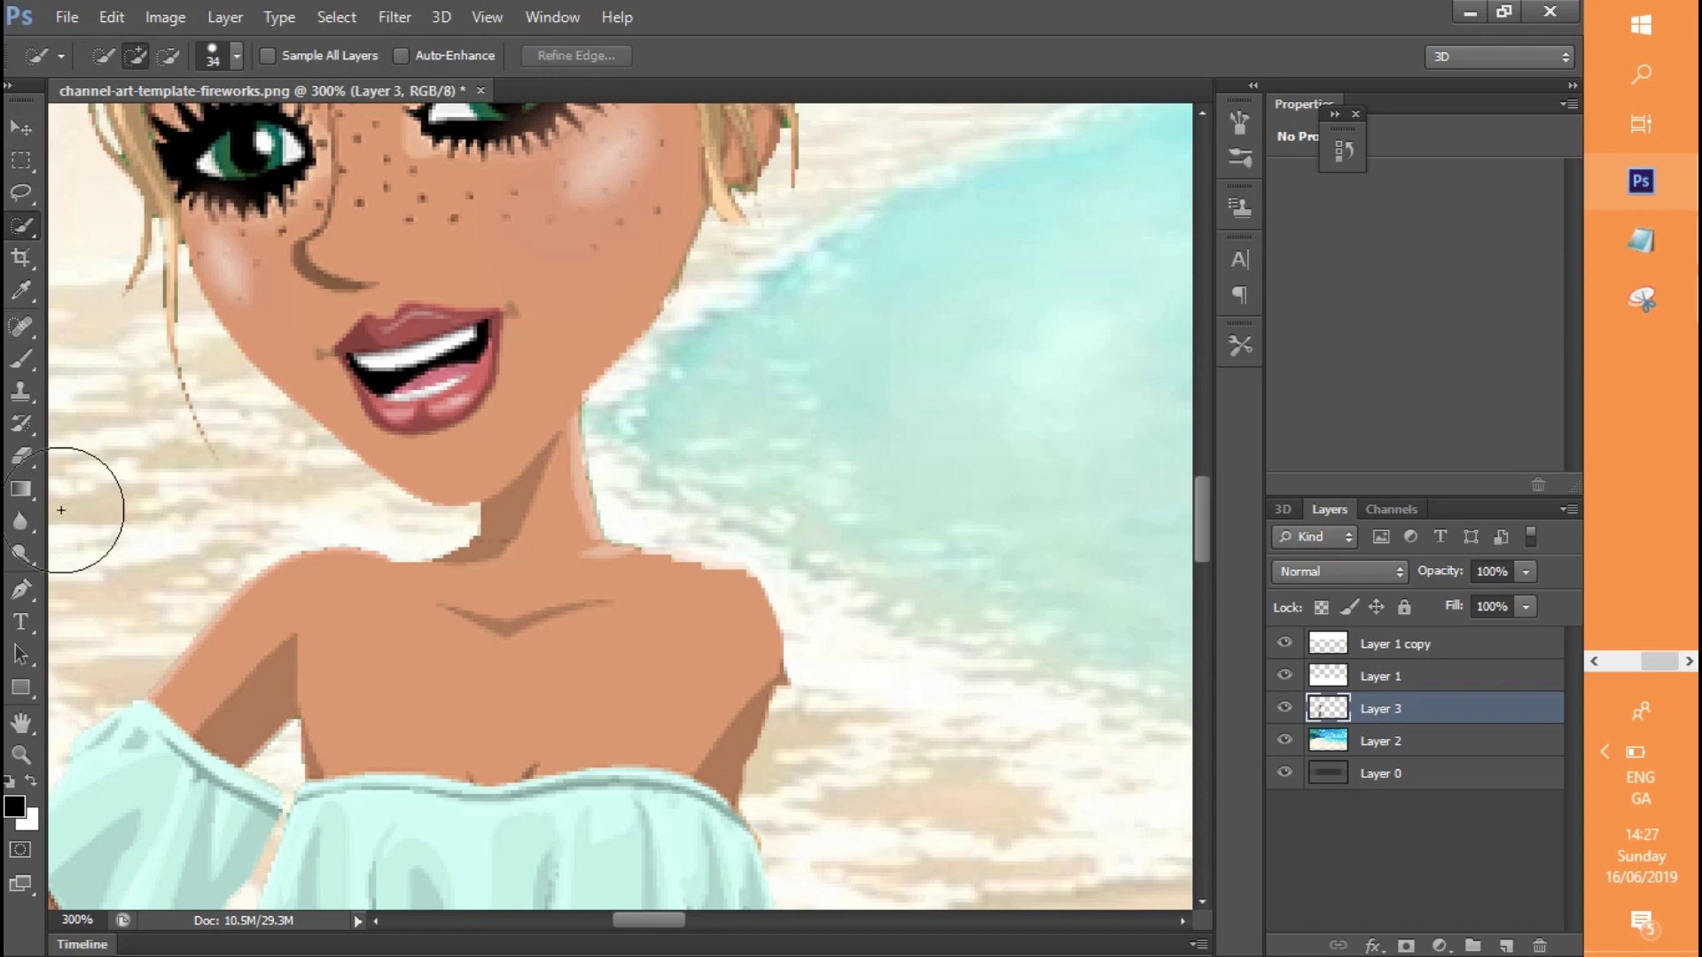
click(22, 359)
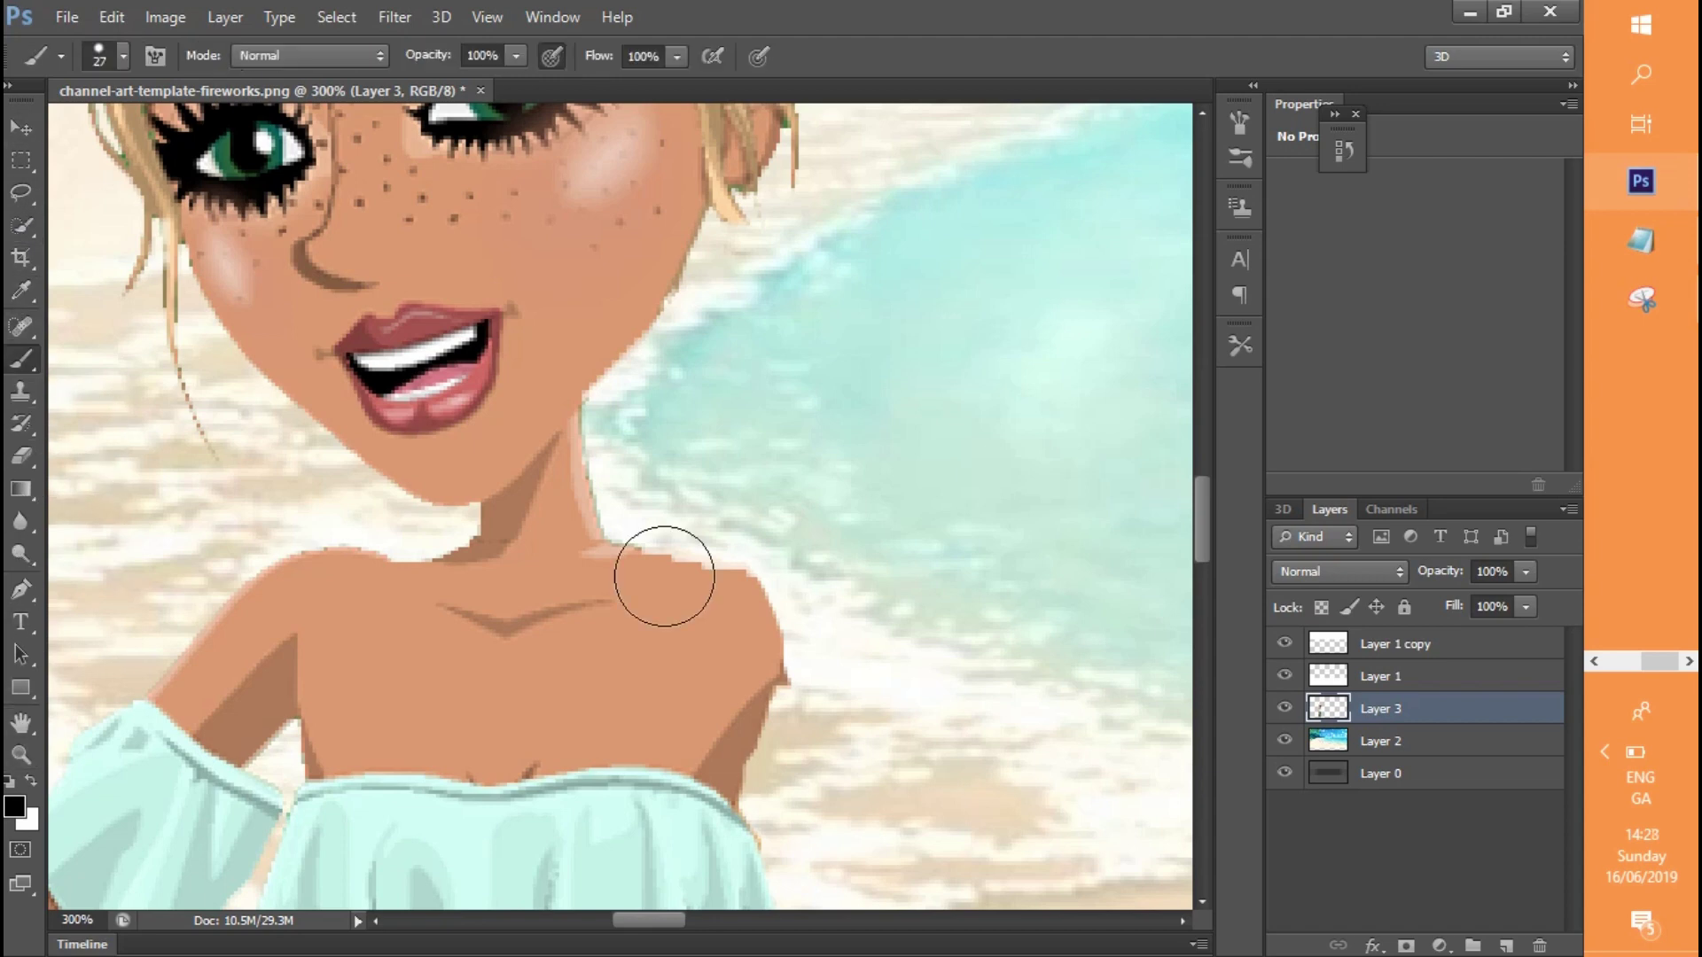
drag(663, 592, 732, 614)
click(112, 17)
click(177, 46)
Set the foreground colour to the avatar's skin tone da9974 and brush over the jagged top edge of the armless shoulder
click(14, 807)
click(653, 653)
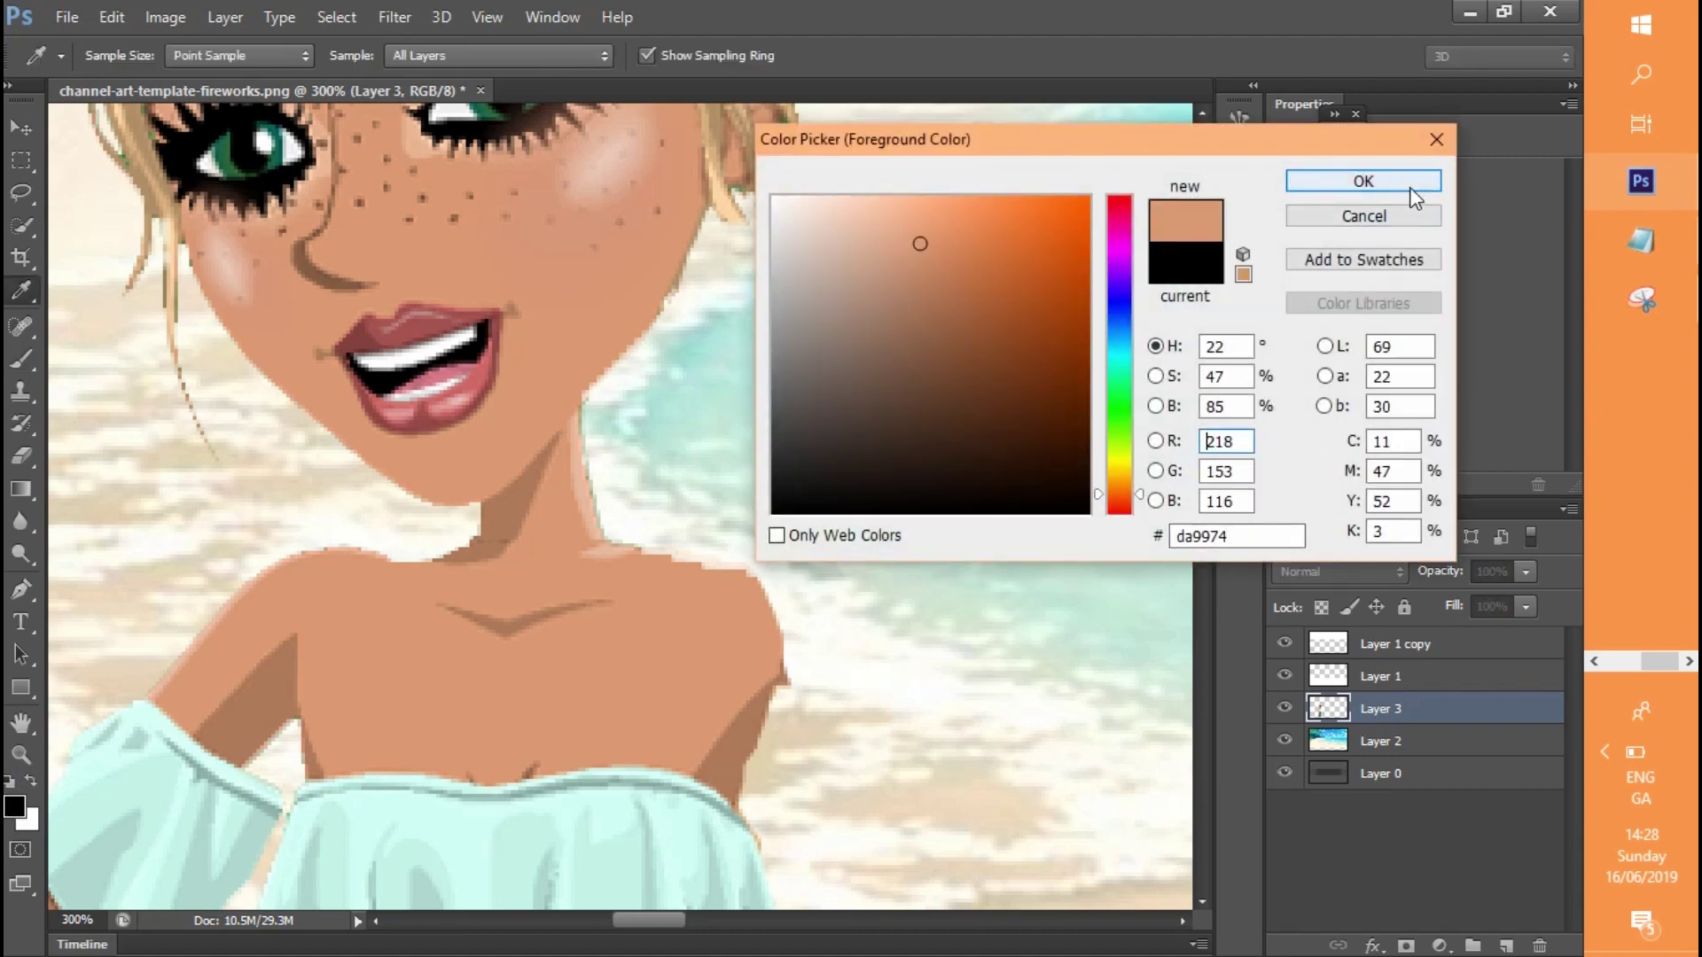
click(1363, 181)
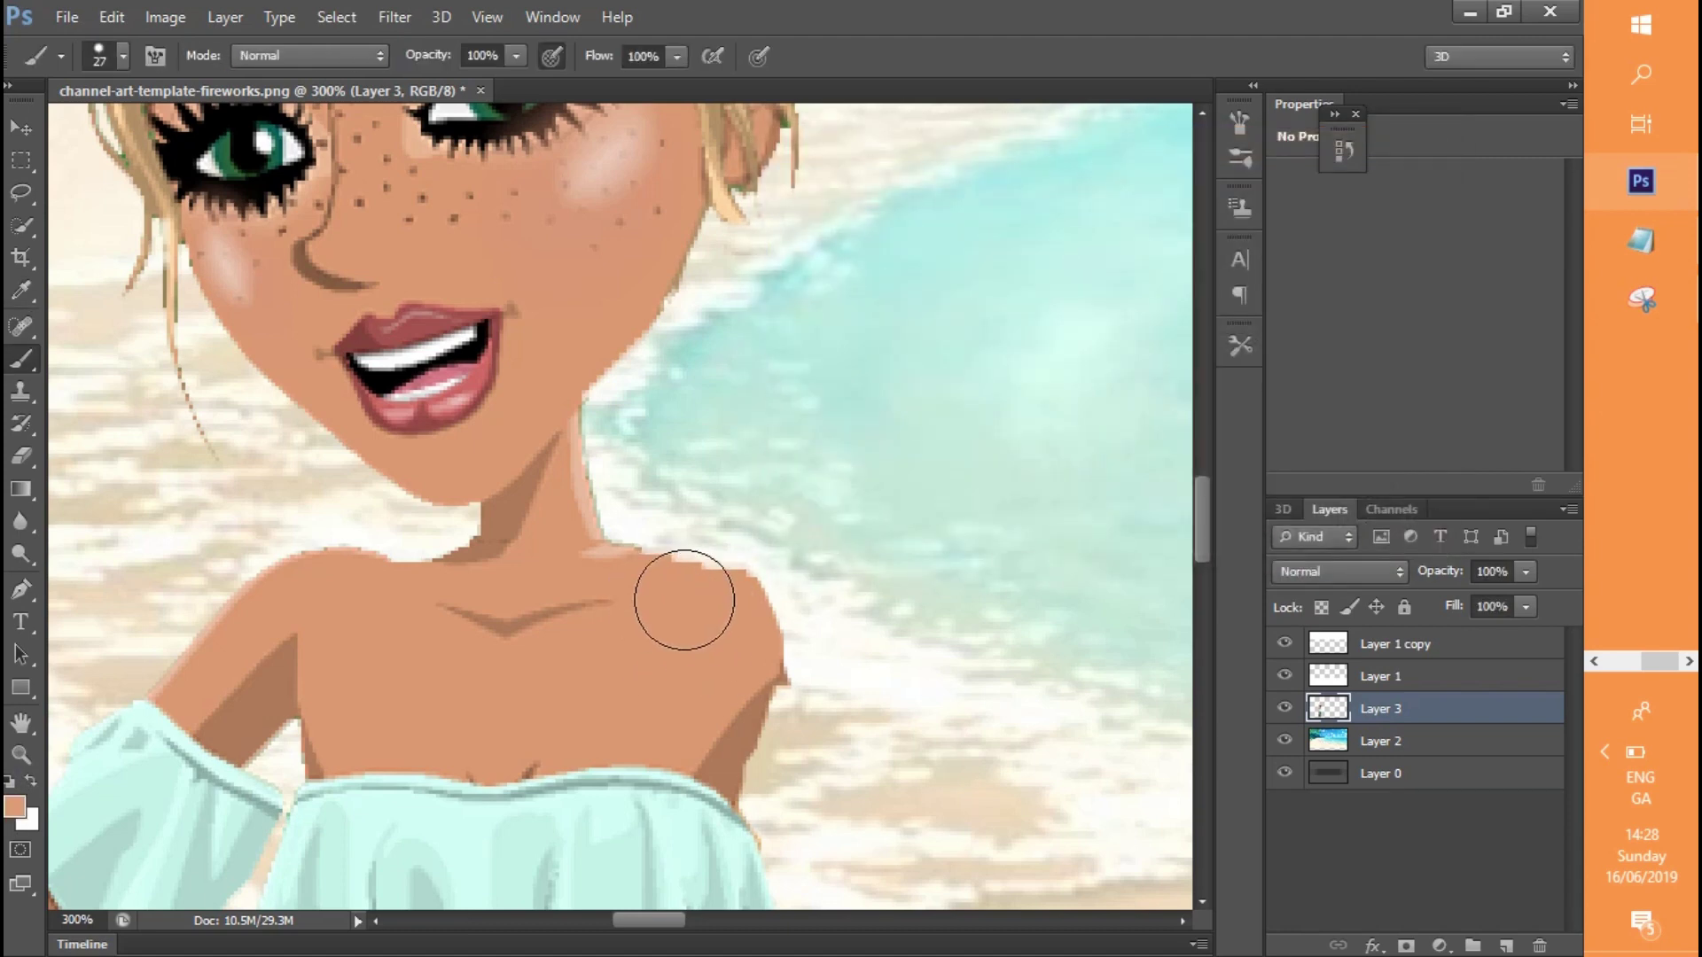
mouse_move(661, 598)
mouse_down()
mouse_move(722, 597)
mouse_move(734, 635)
mouse_up()
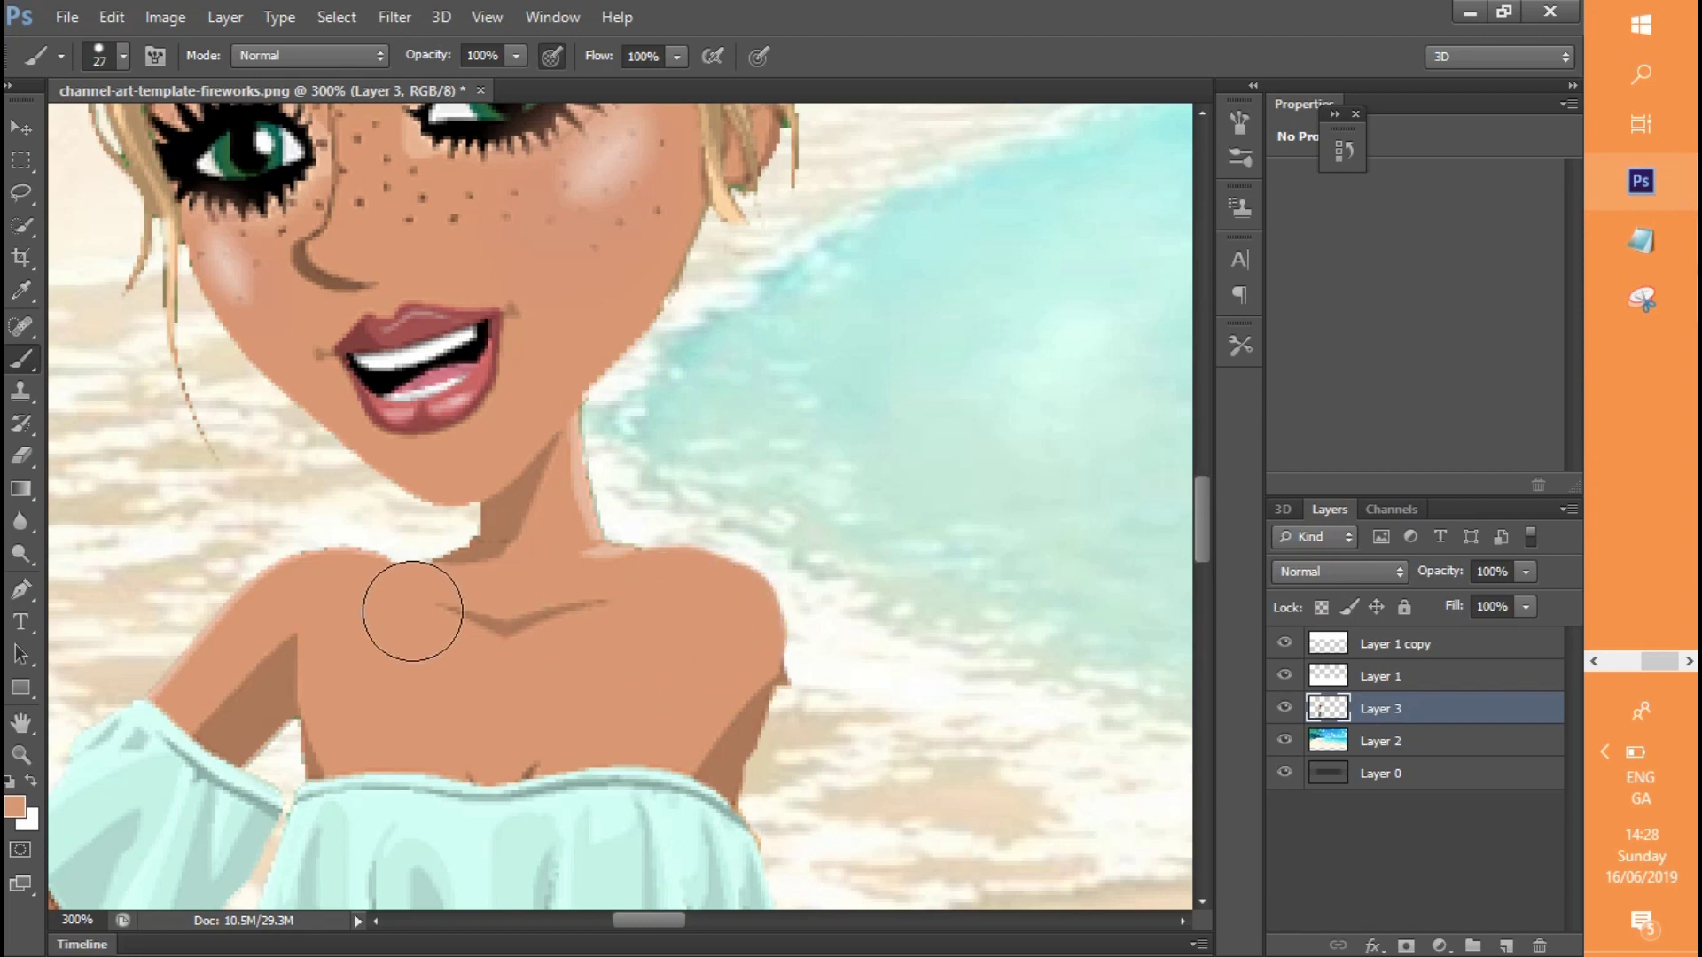
Zoom out to check the retouched avatar against the whole beach scene and return to 100%
click(21, 754)
click(126, 55)
click(126, 55)
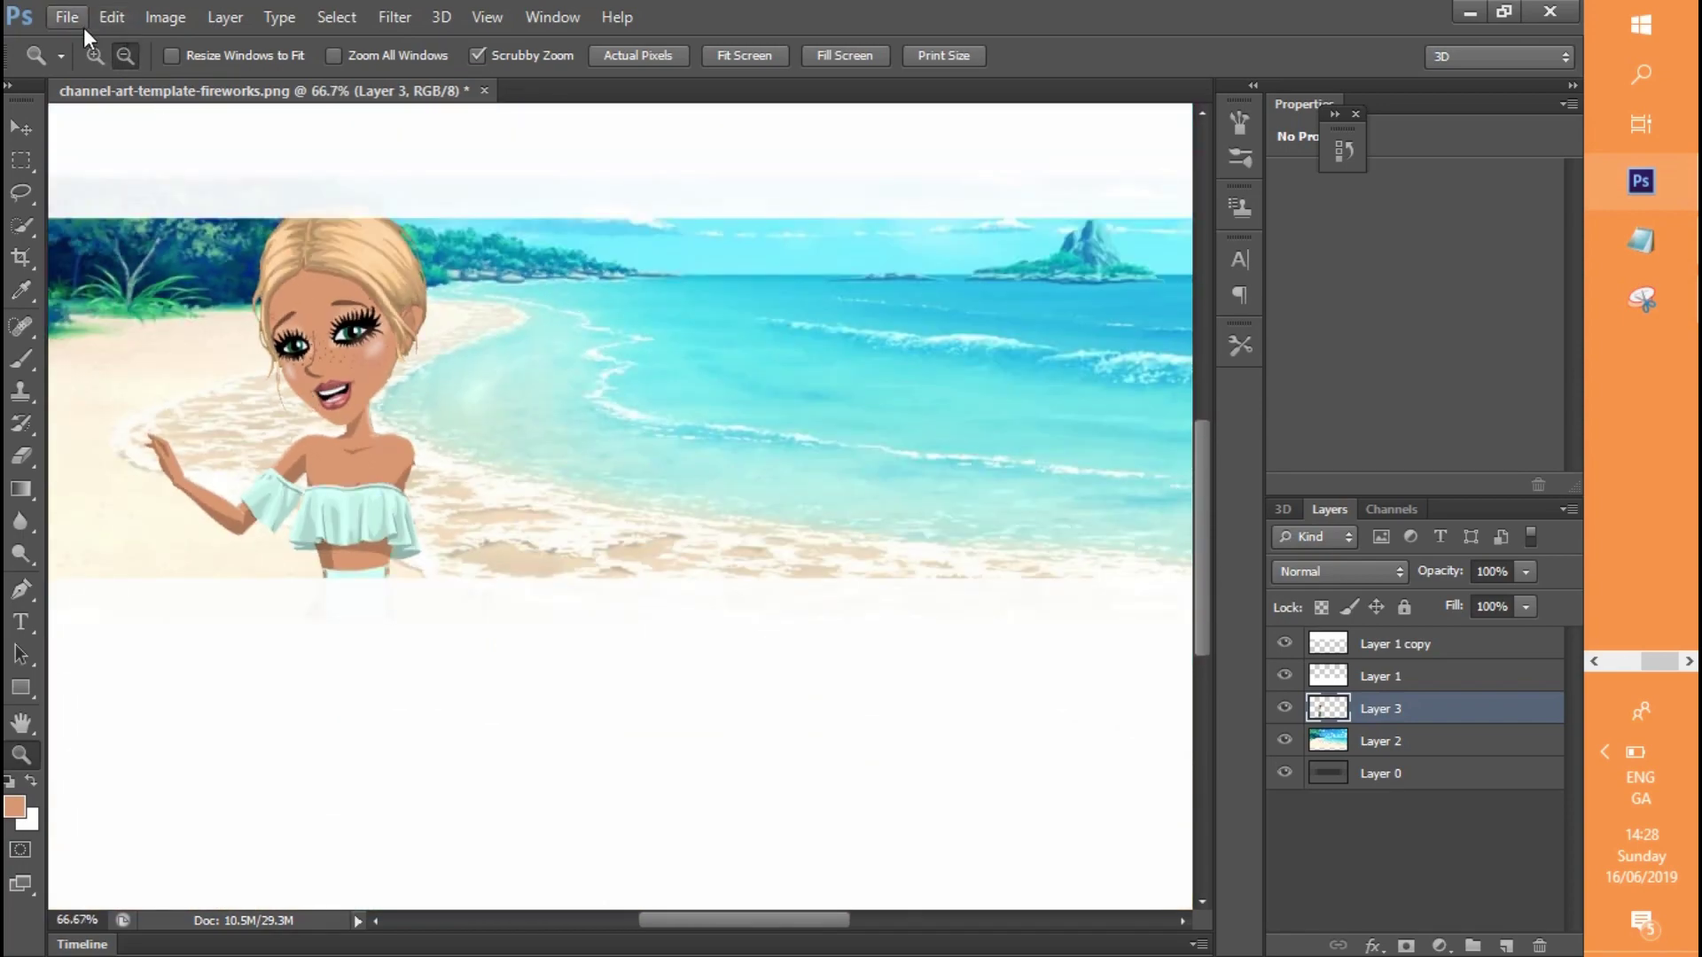
click(106, 265)
click(106, 264)
click(106, 264)
click(130, 57)
click(469, 452)
click(469, 452)
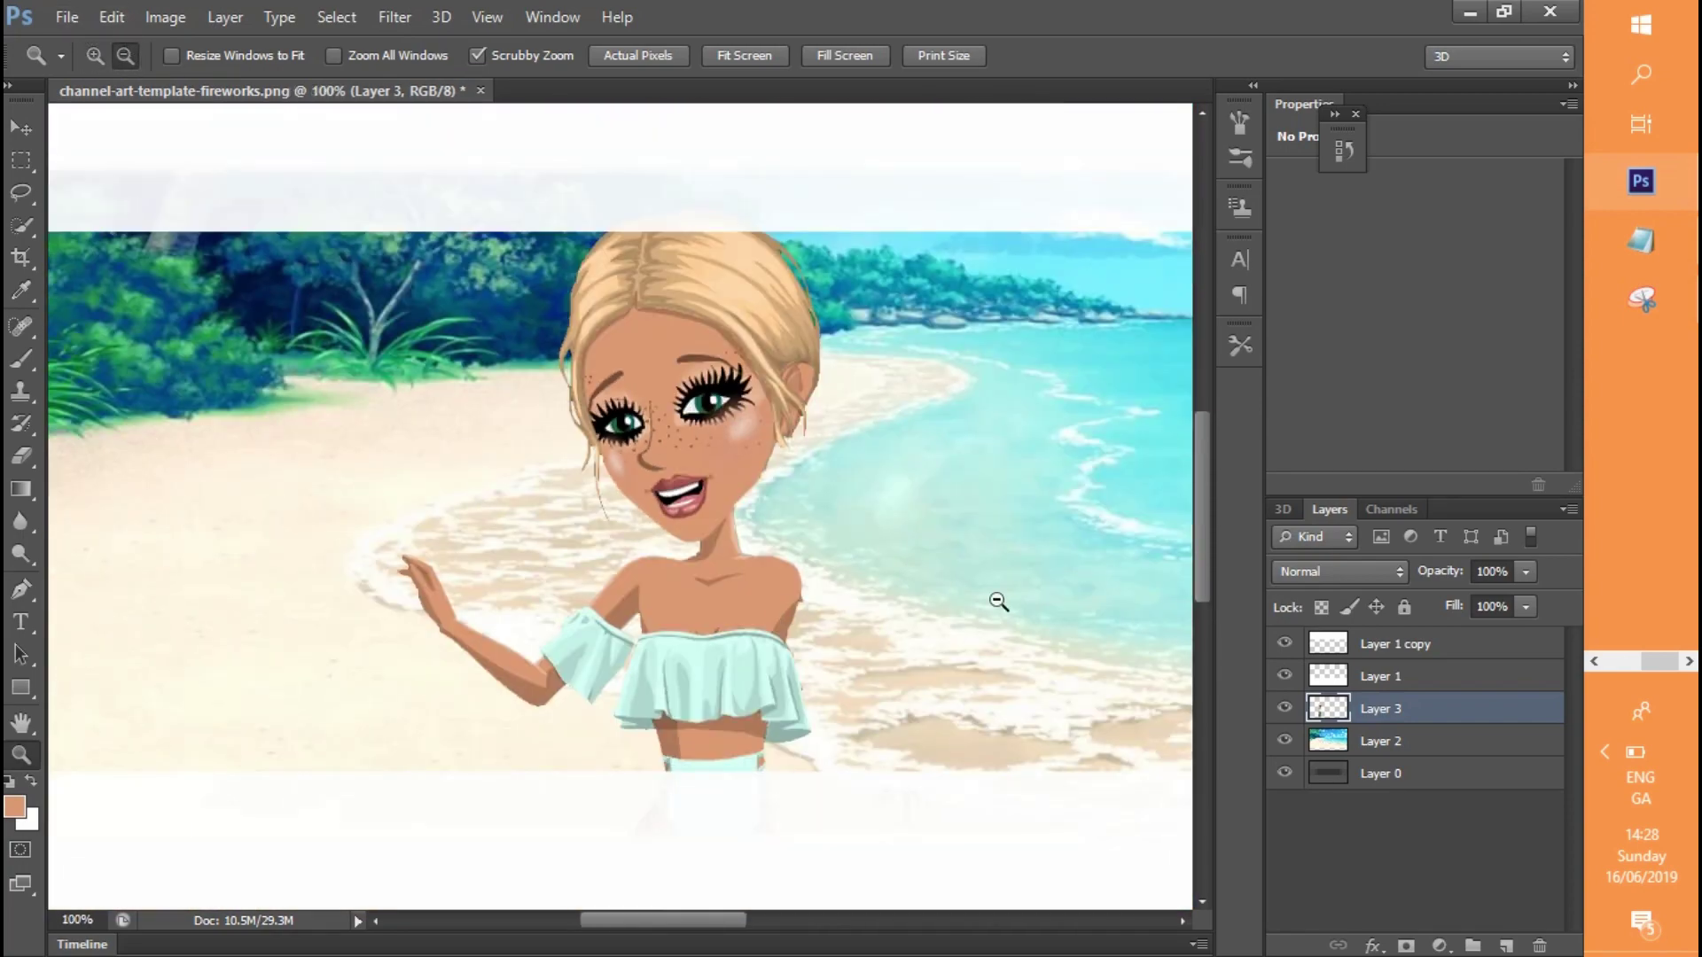
click(20, 193)
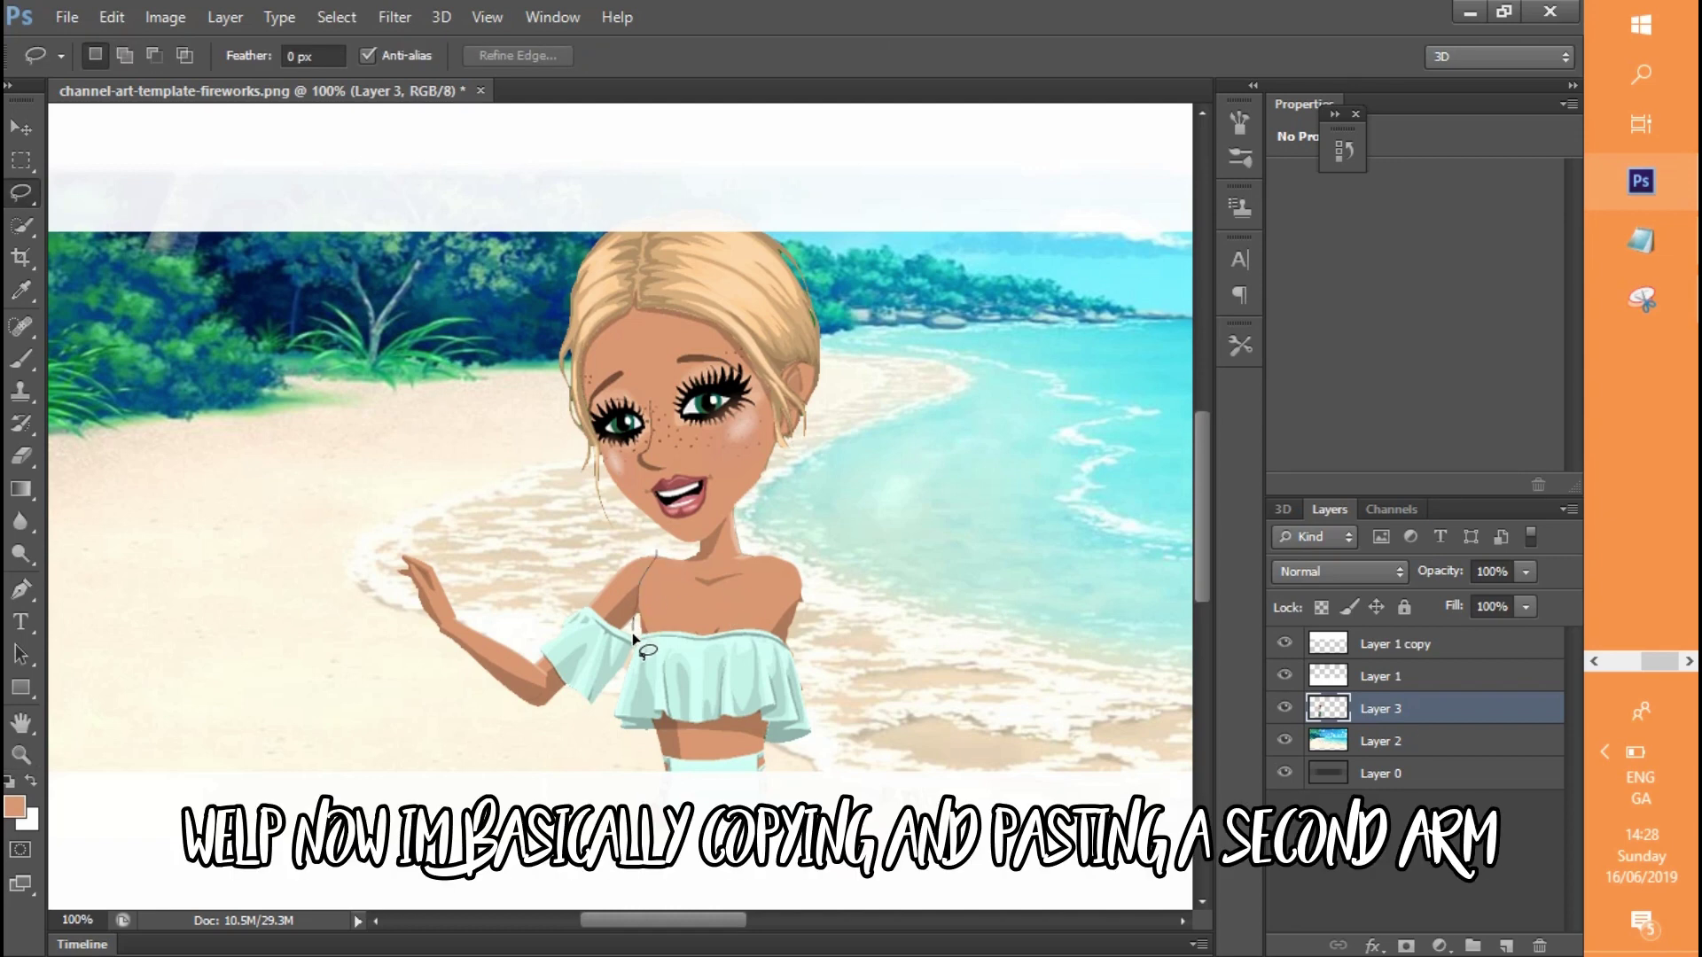
mouse_move(270, 452)
mouse_down()
mouse_move(648, 458)
mouse_move(586, 461)
mouse_up()
click(490, 523)
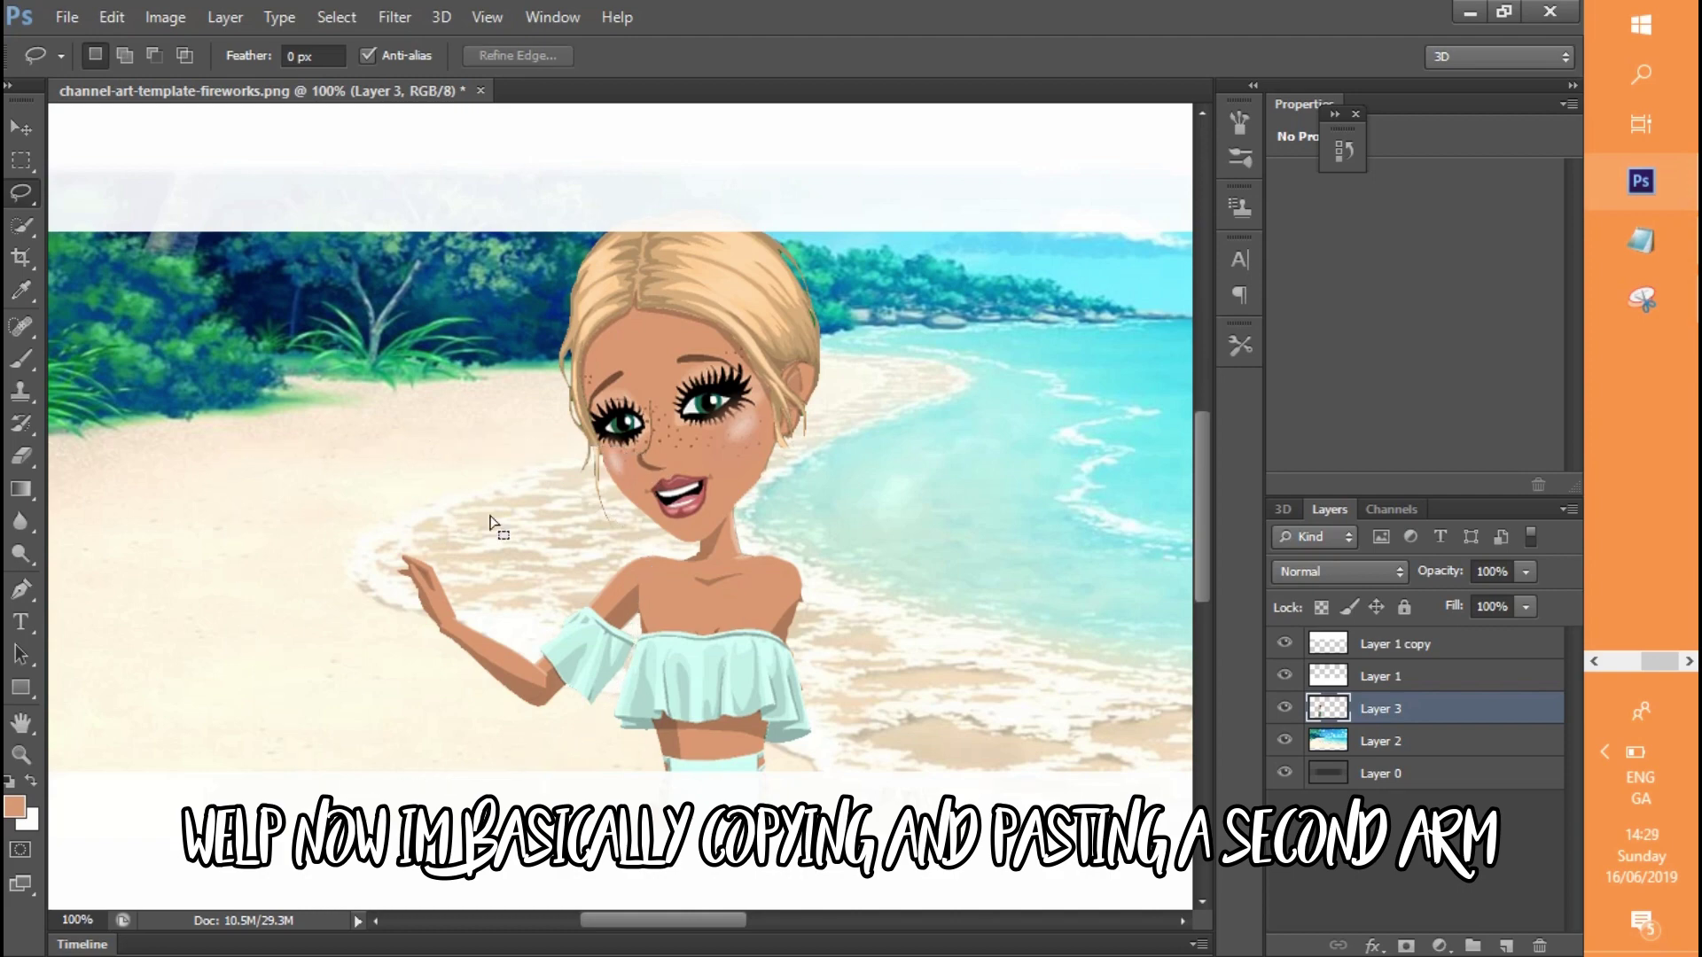
Zoom in to 200% and draw a Lasso selection around the remaining arm, its sleeve and hand, cutting through at the shoulder
click(20, 755)
click(354, 456)
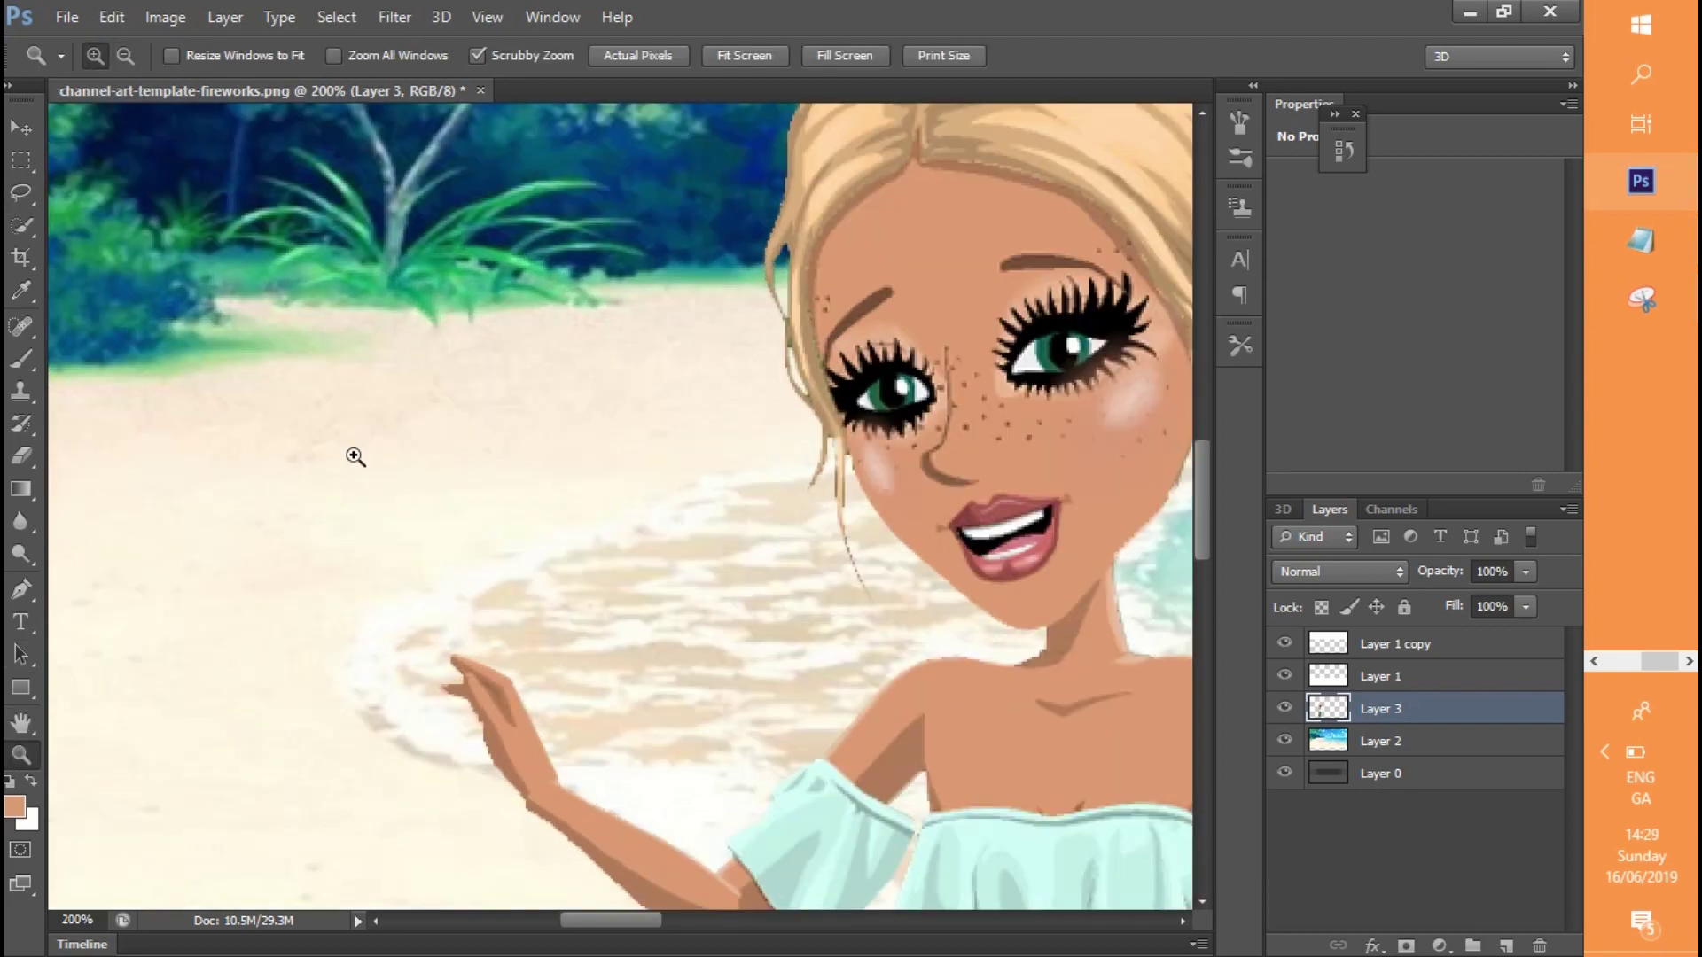
scroll(1208, 483, down, 3)
click(21, 194)
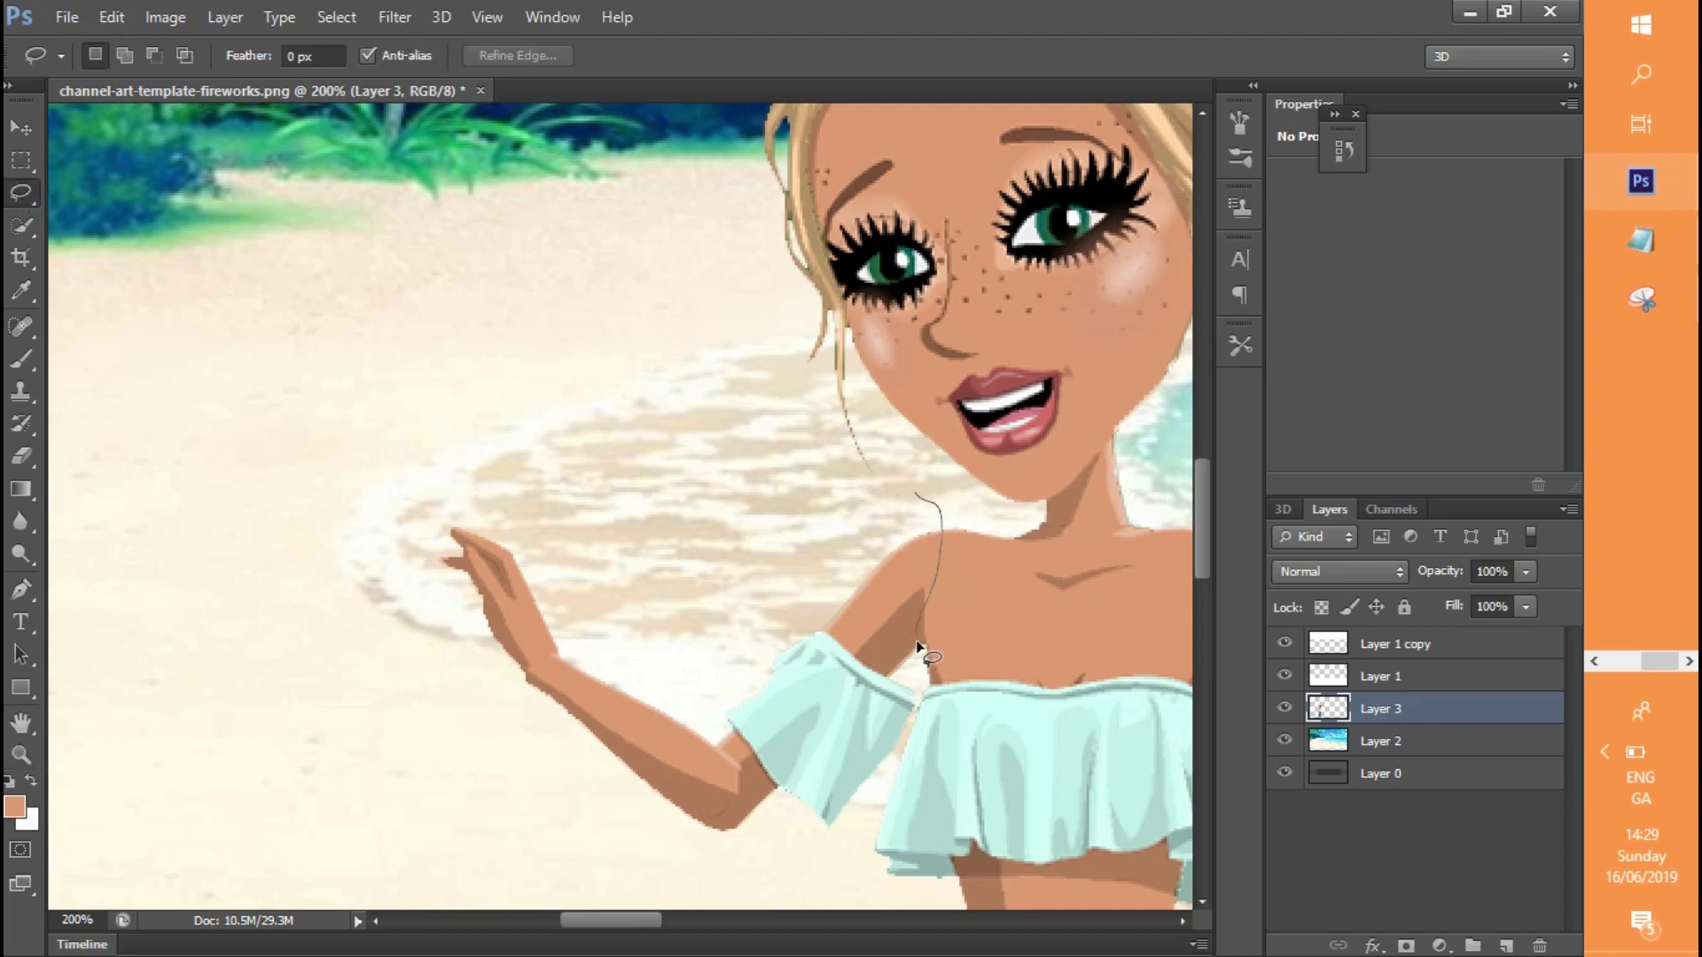
drag(922, 671, 922, 676)
drag(919, 502, 953, 527)
drag(911, 753, 887, 791)
drag(443, 902, 780, 430)
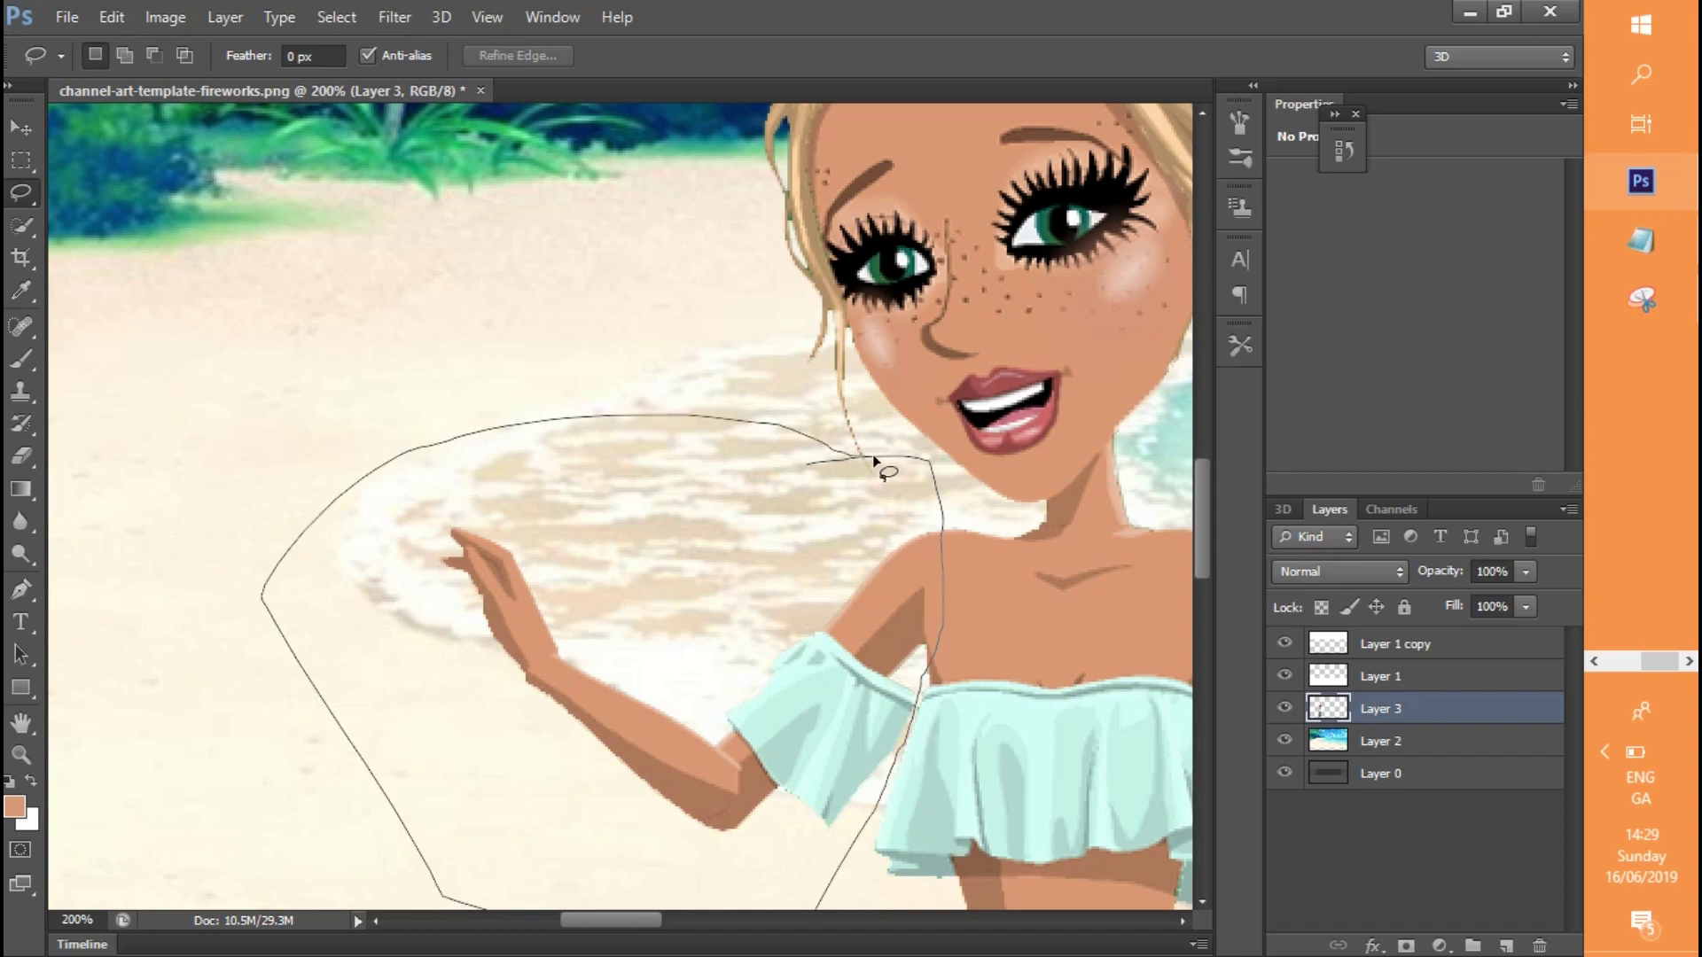
drag(873, 461, 876, 462)
Copy the selected arm and paste it onto a new layer
click(112, 17)
click(132, 185)
click(112, 18)
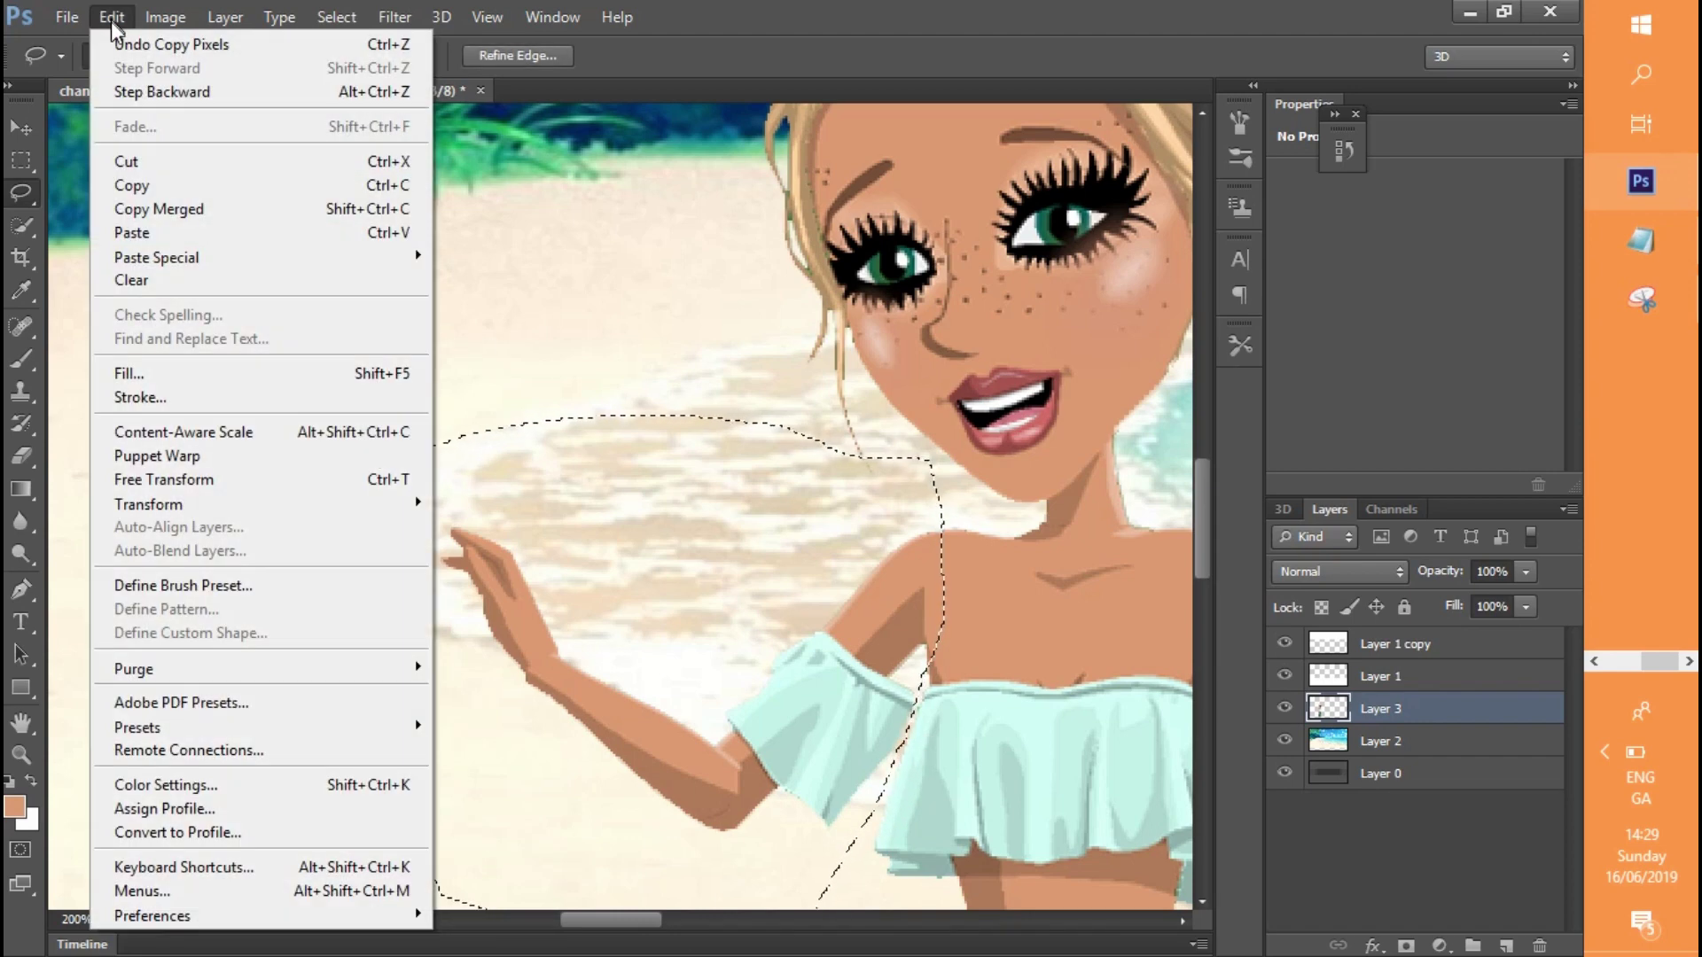
click(178, 233)
Zoom out to 100% and move the pasted arm across to the avatar's armless side
key(z)
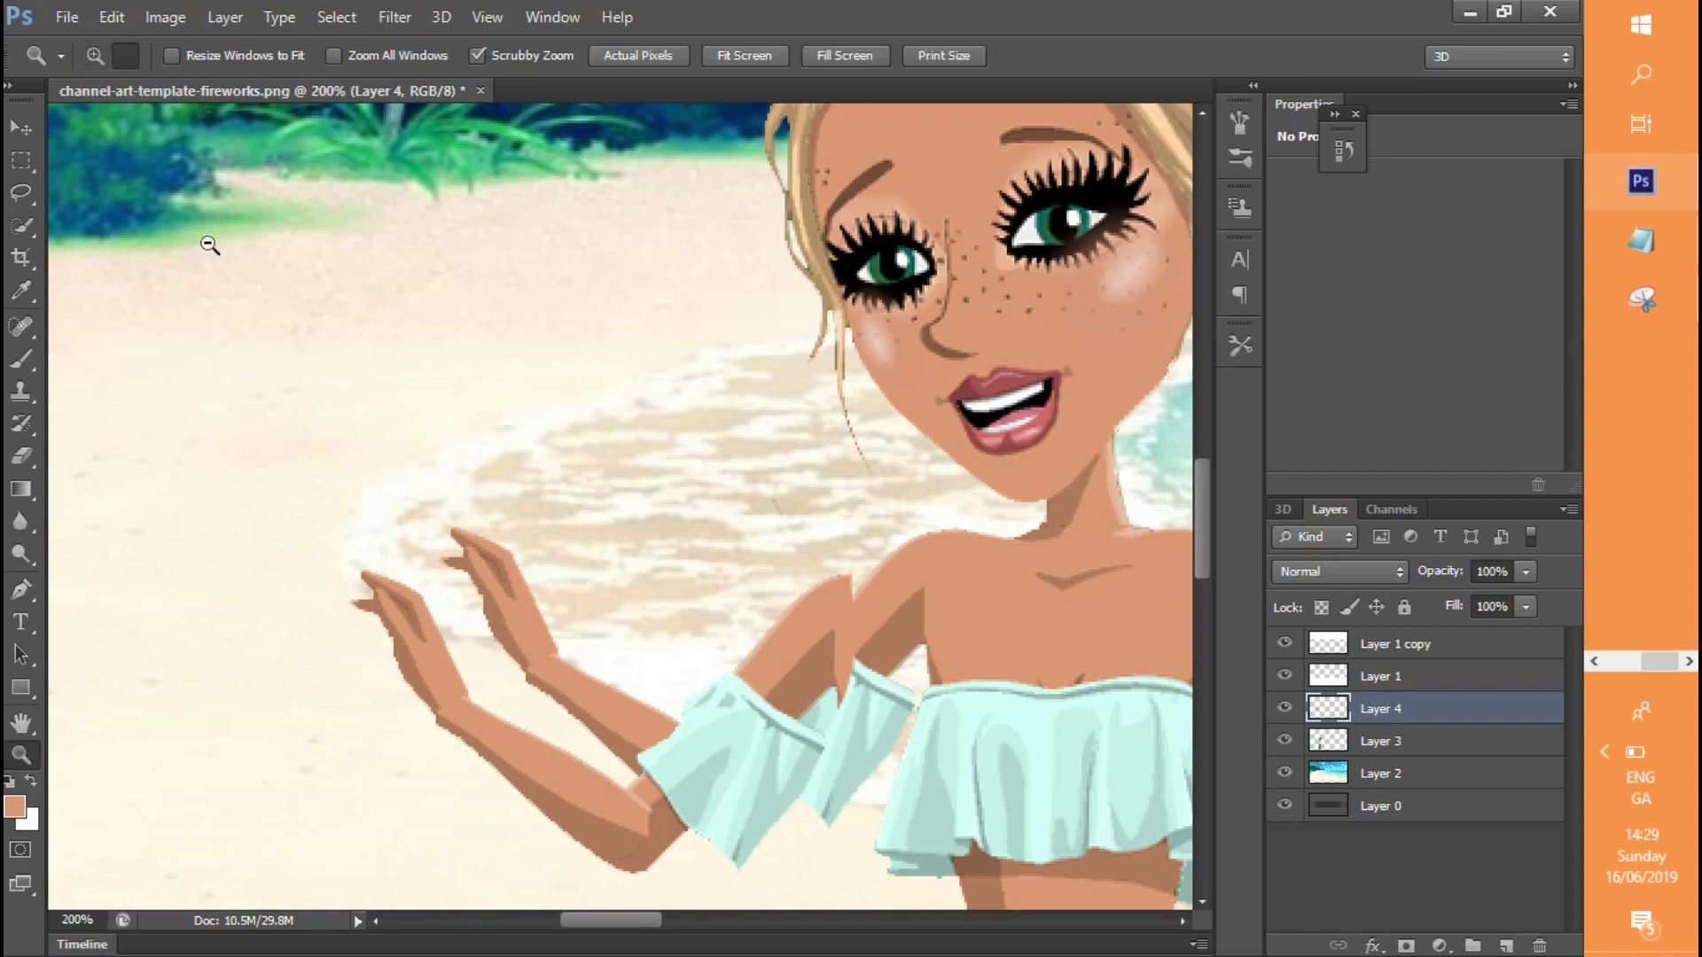
click(125, 57)
click(211, 160)
click(211, 159)
click(211, 160)
click(162, 315)
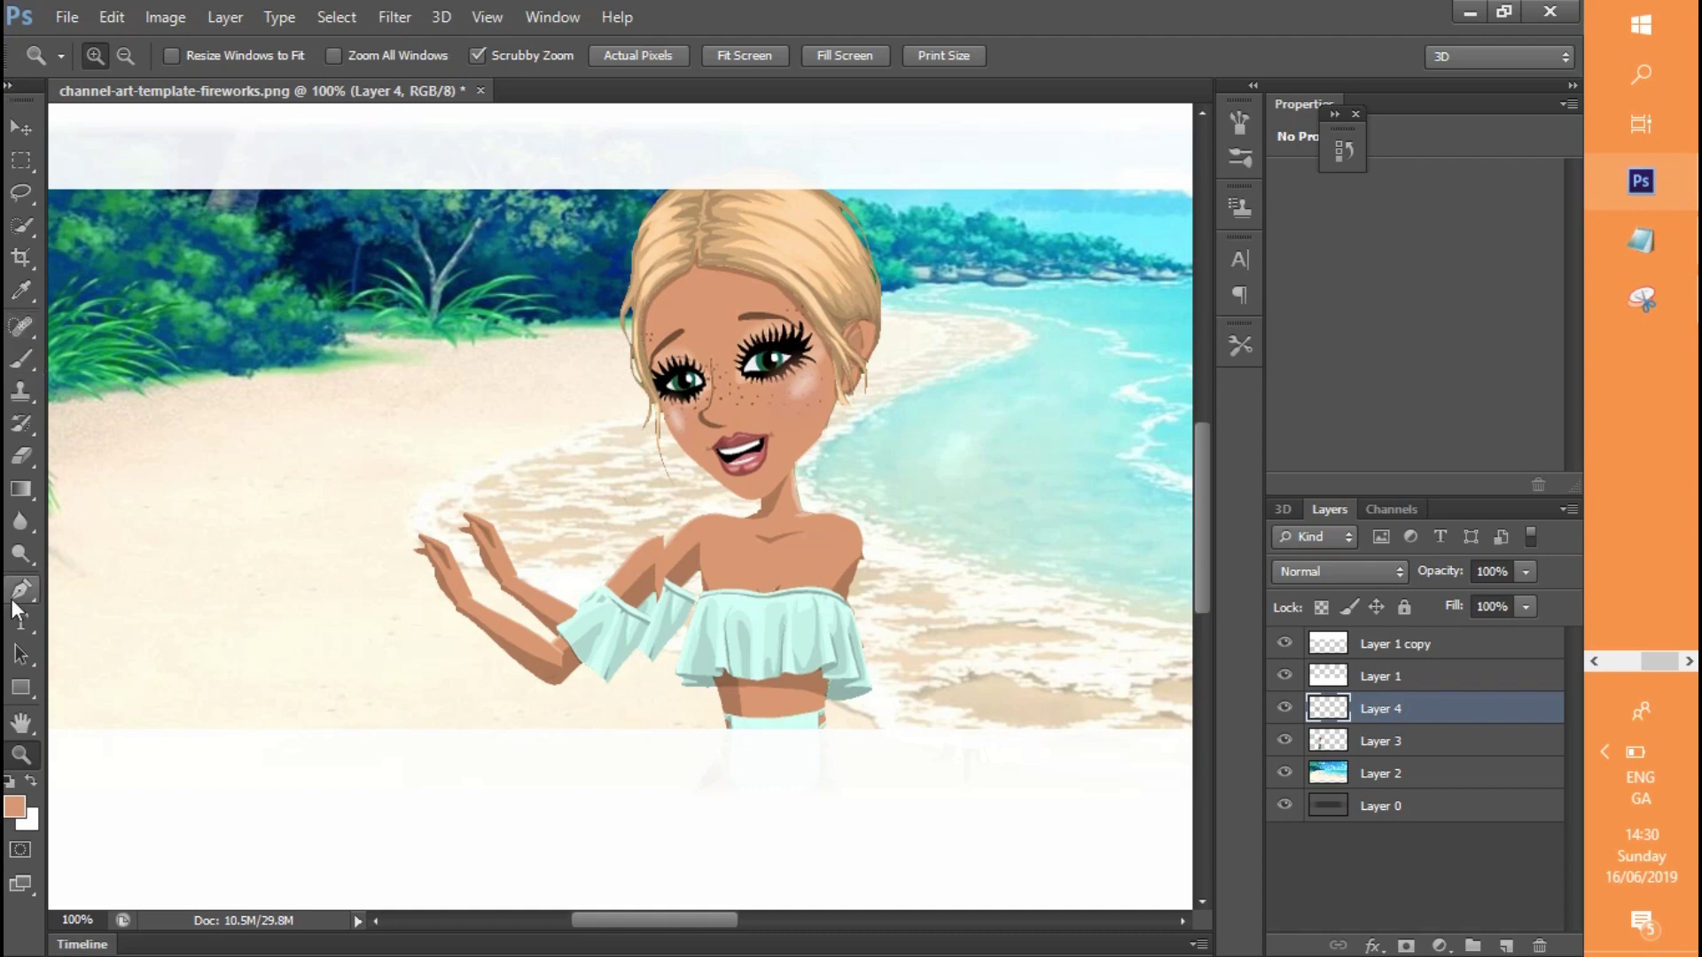
click(20, 129)
drag(505, 644, 902, 602)
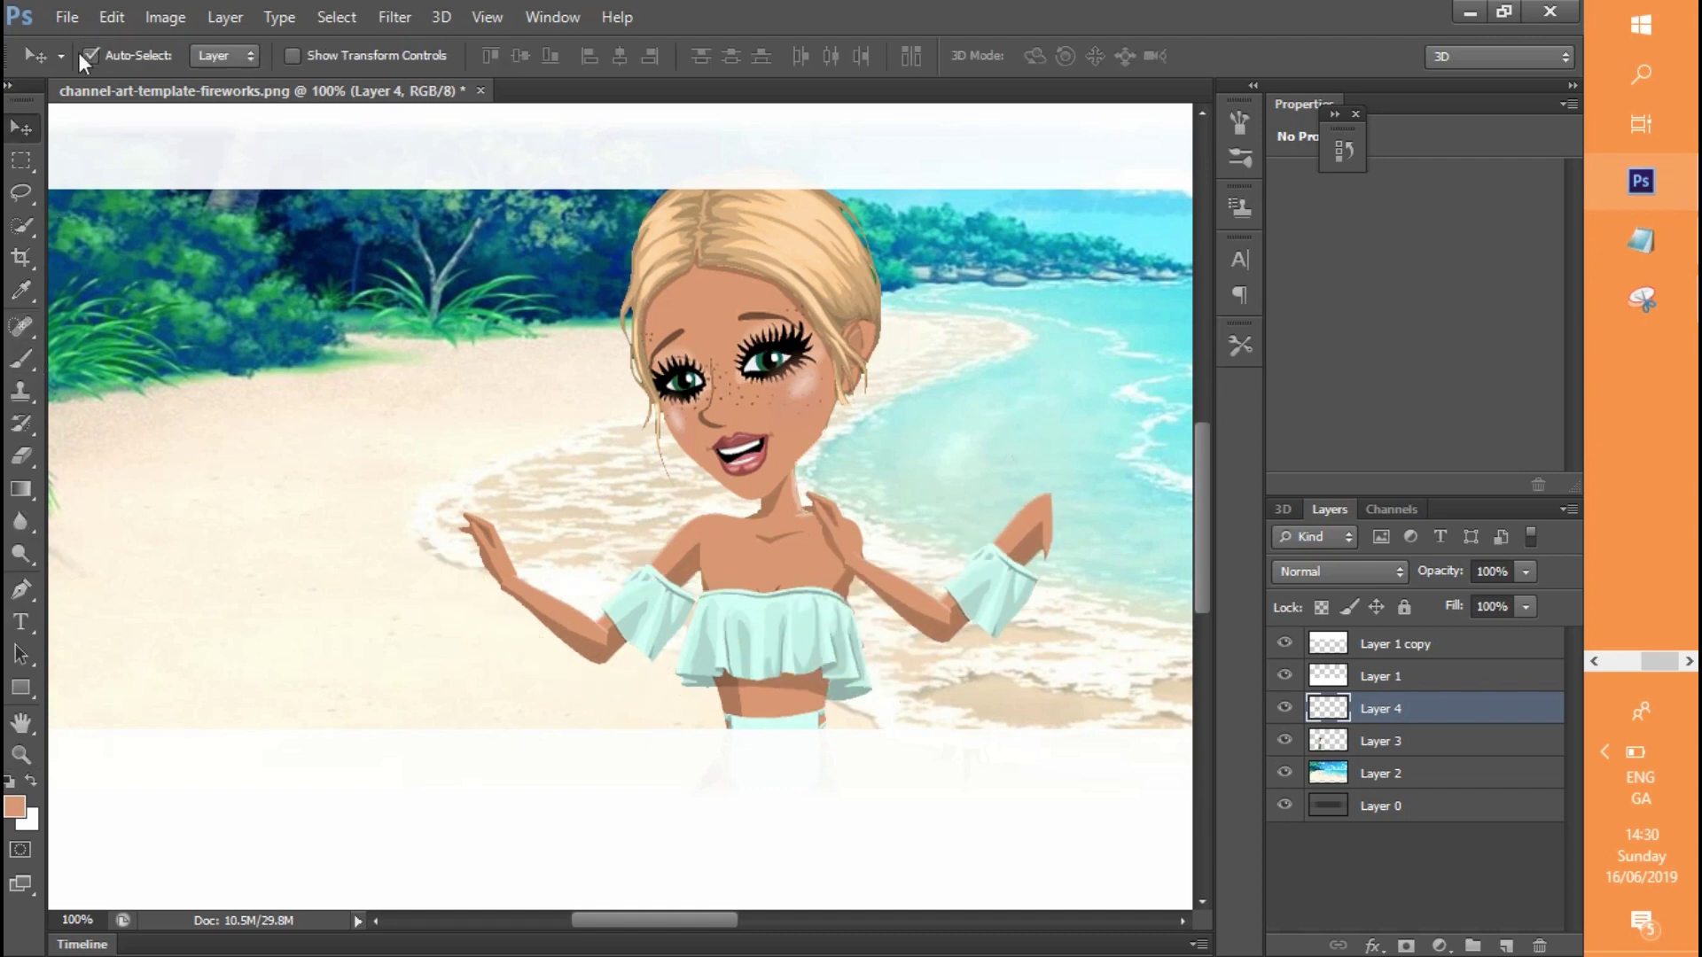
Free Transform the pasted arm to 73.40% width, -100% height and 13.93° rotation, fit it onto the armless shoulder, and apply
click(112, 17)
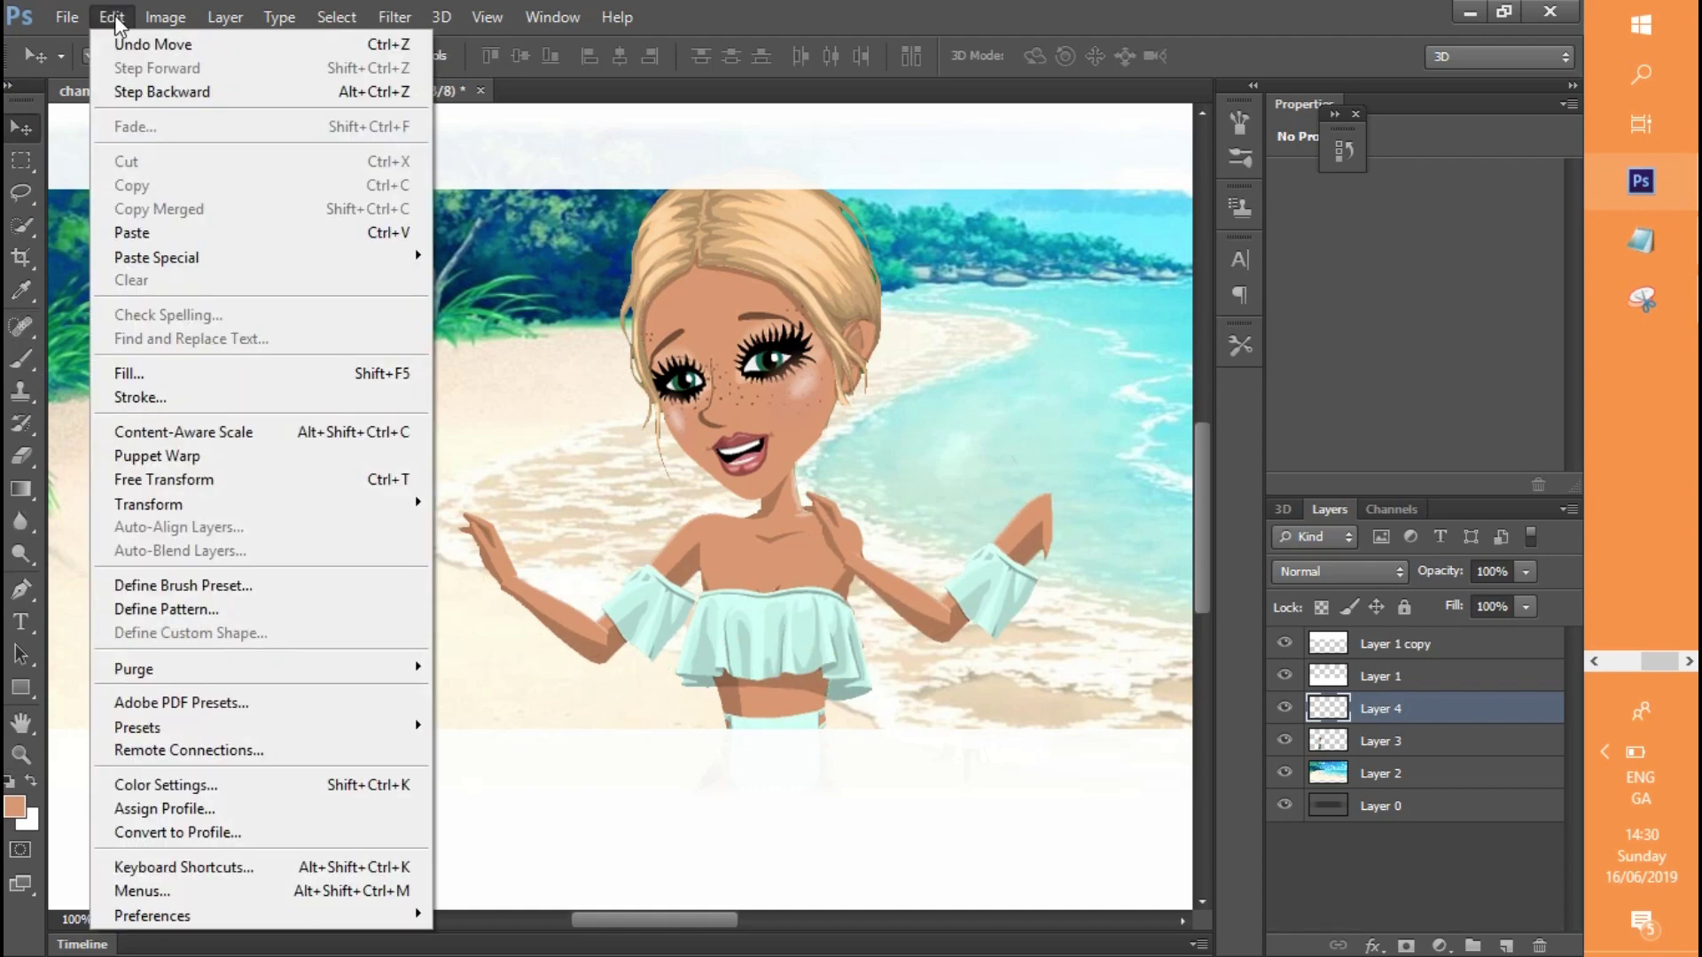
click(164, 479)
drag(796, 549, 1218, 511)
drag(1074, 592, 868, 616)
drag(1008, 424, 938, 647)
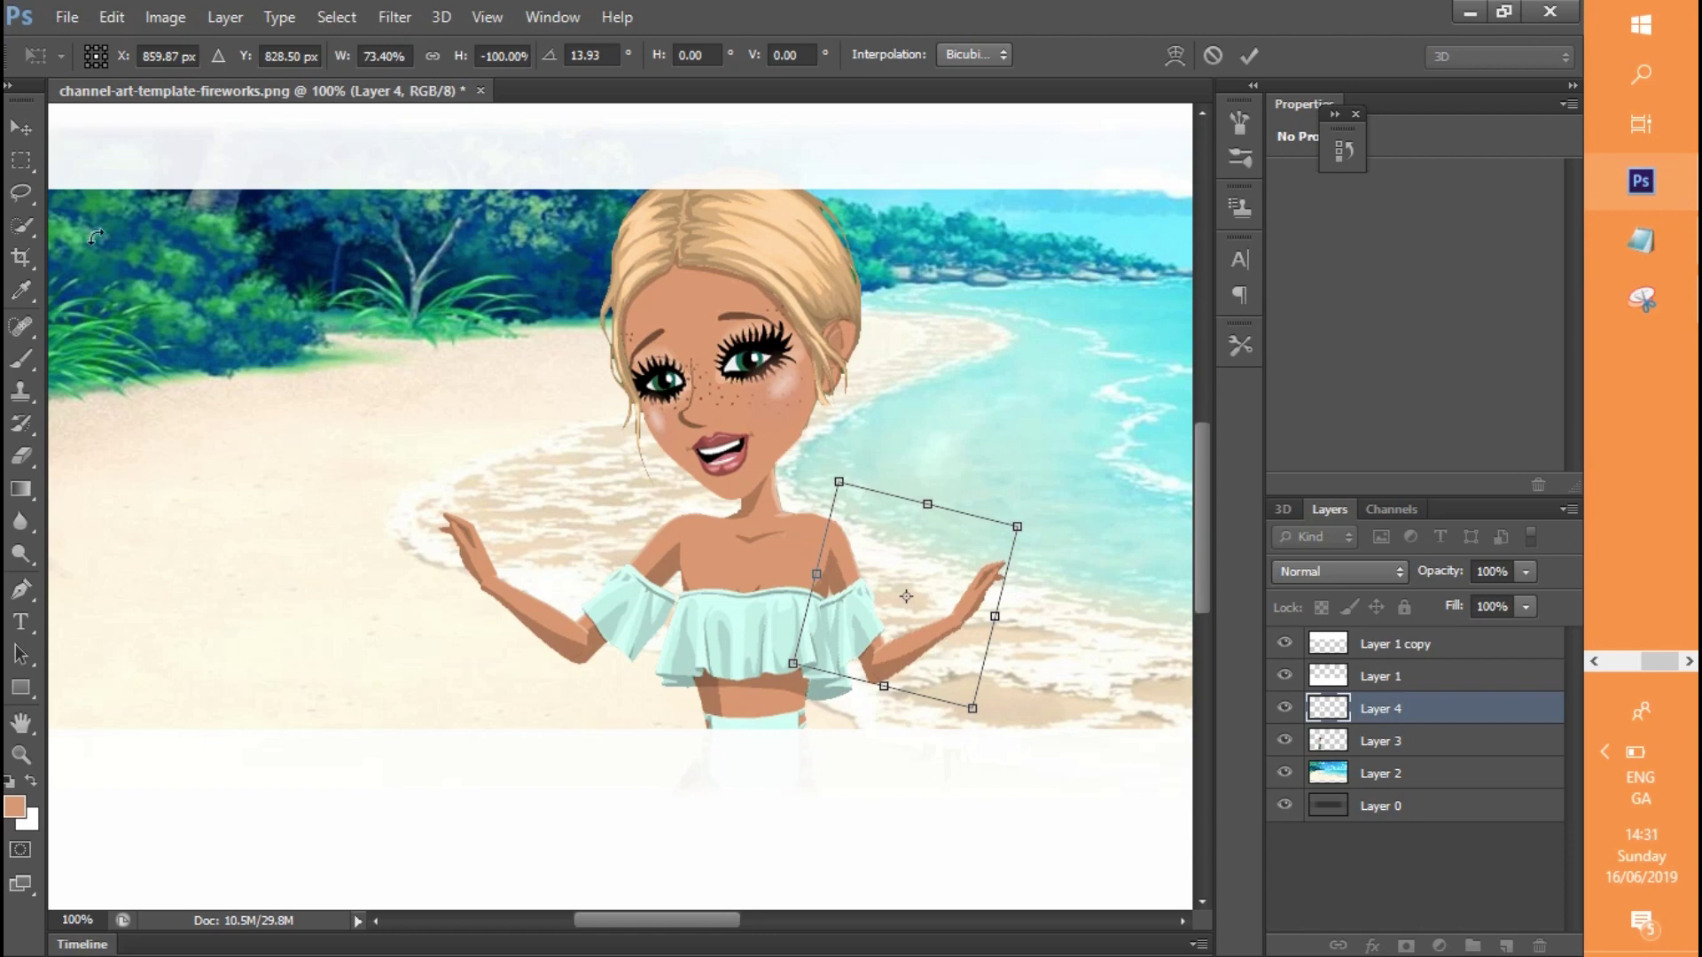
click(21, 127)
click(663, 381)
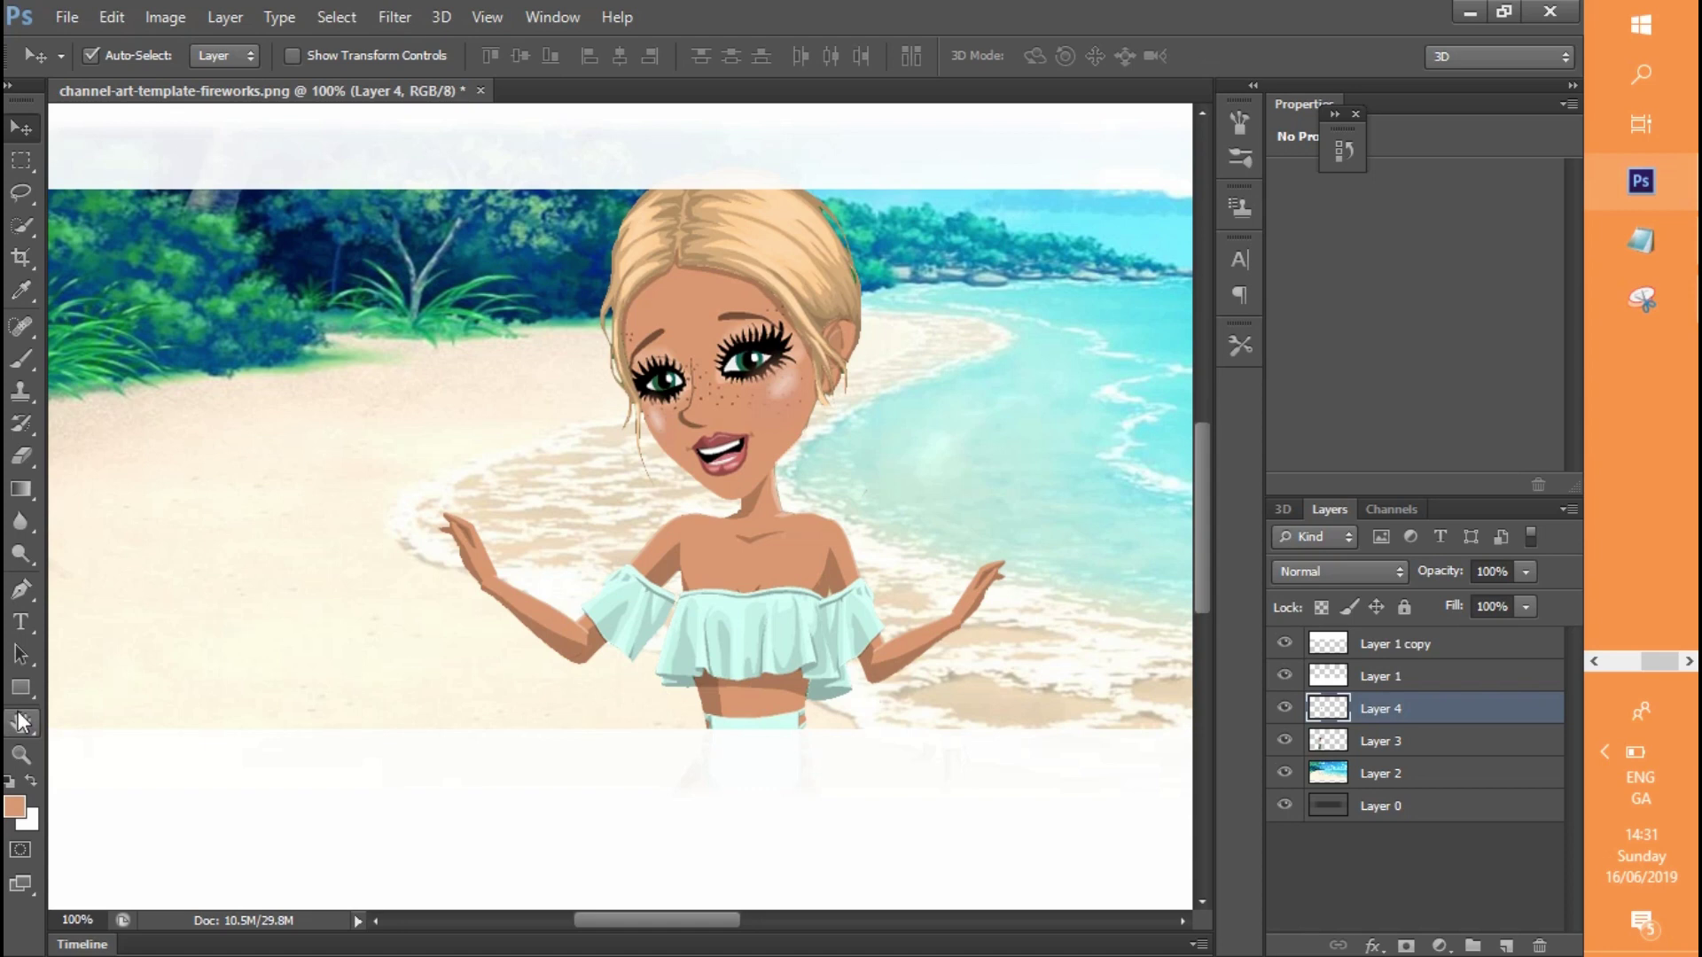
Zoom in to 200%, try to isolate the pasted arm's shoulder edge with Quick Selection and the Lasso, and undo the last action
click(21, 755)
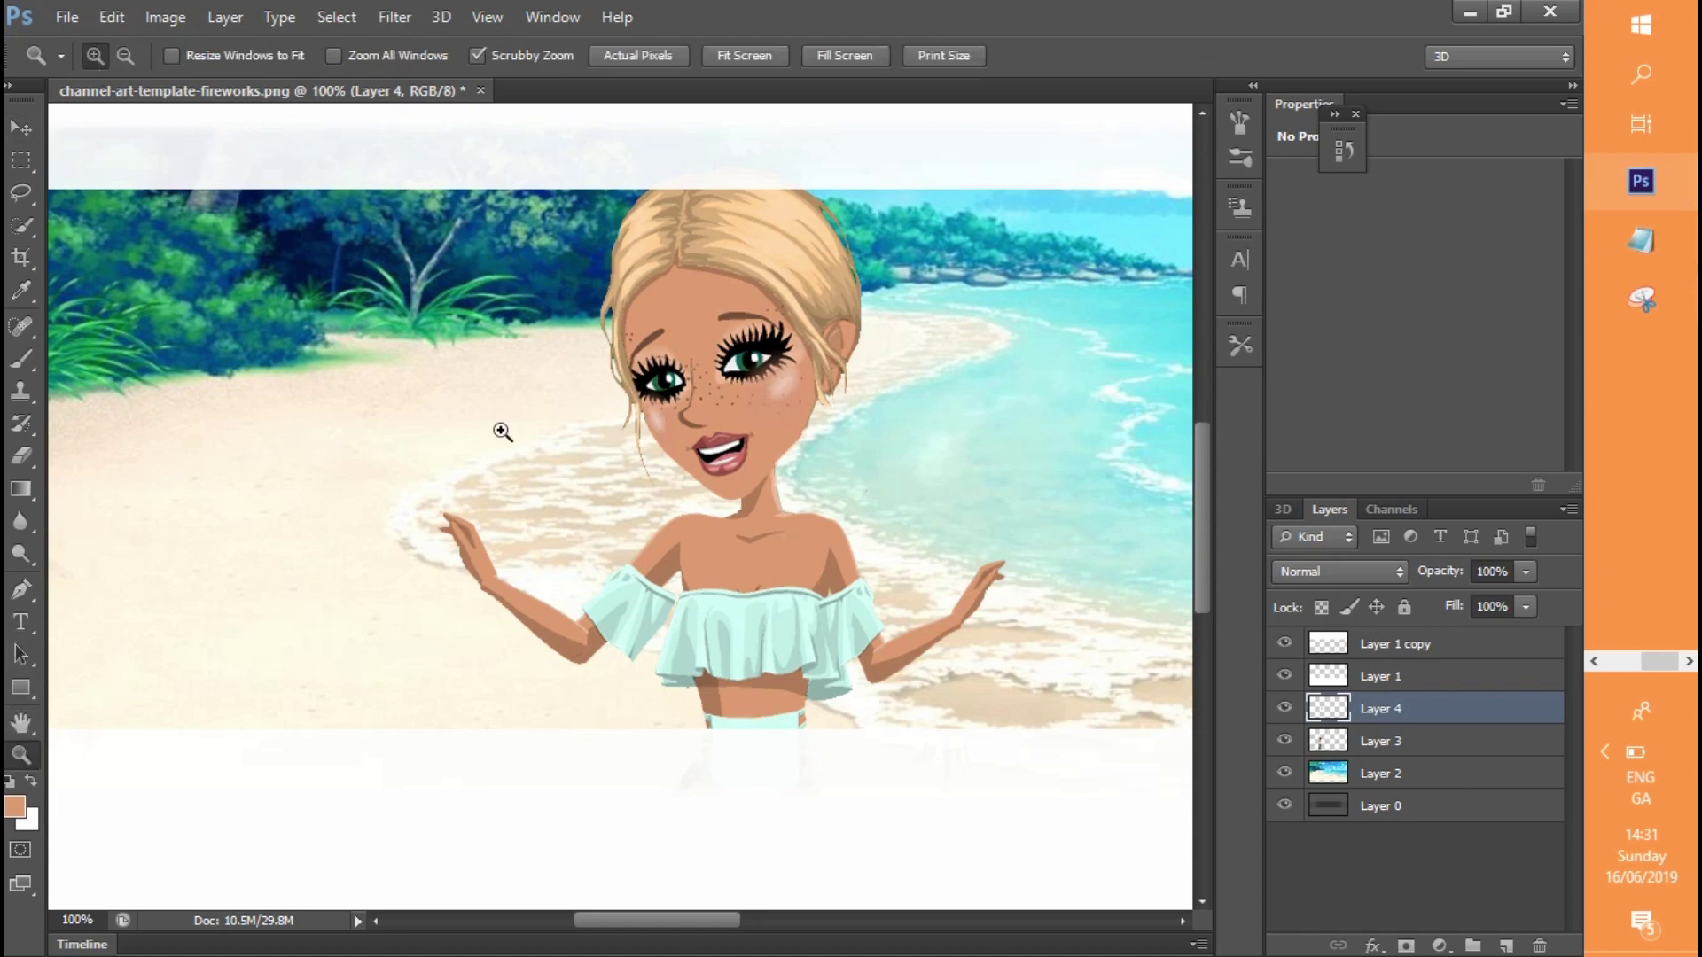
click(427, 386)
drag(617, 919, 645, 922)
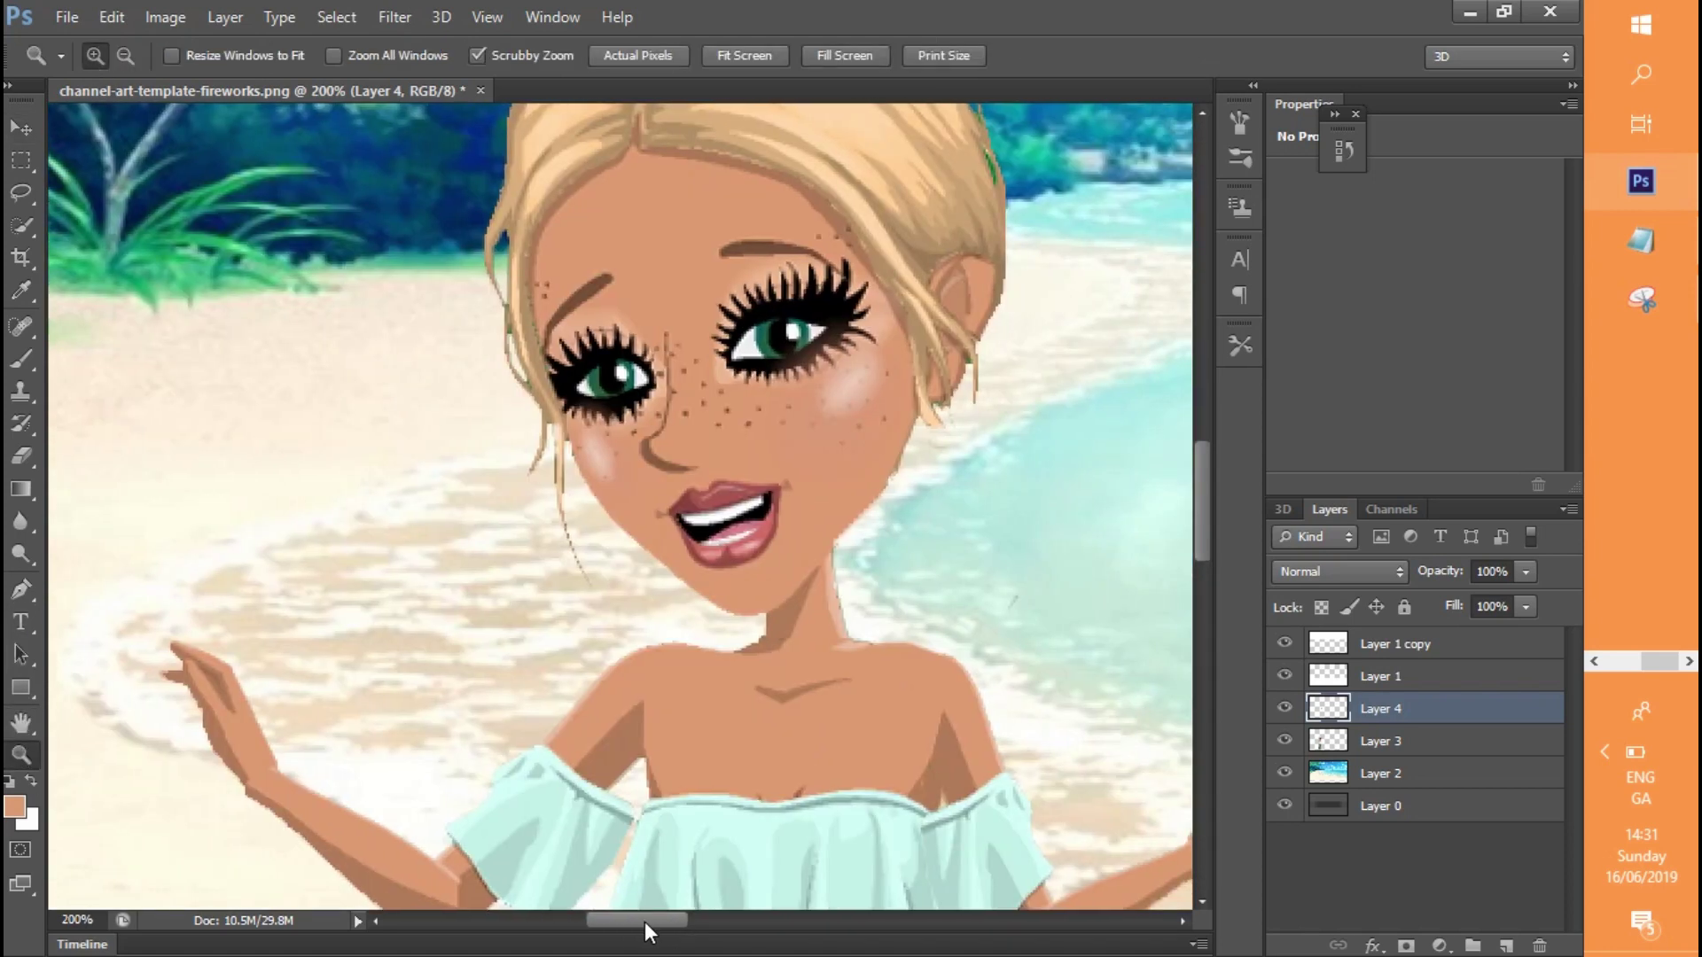
click(19, 227)
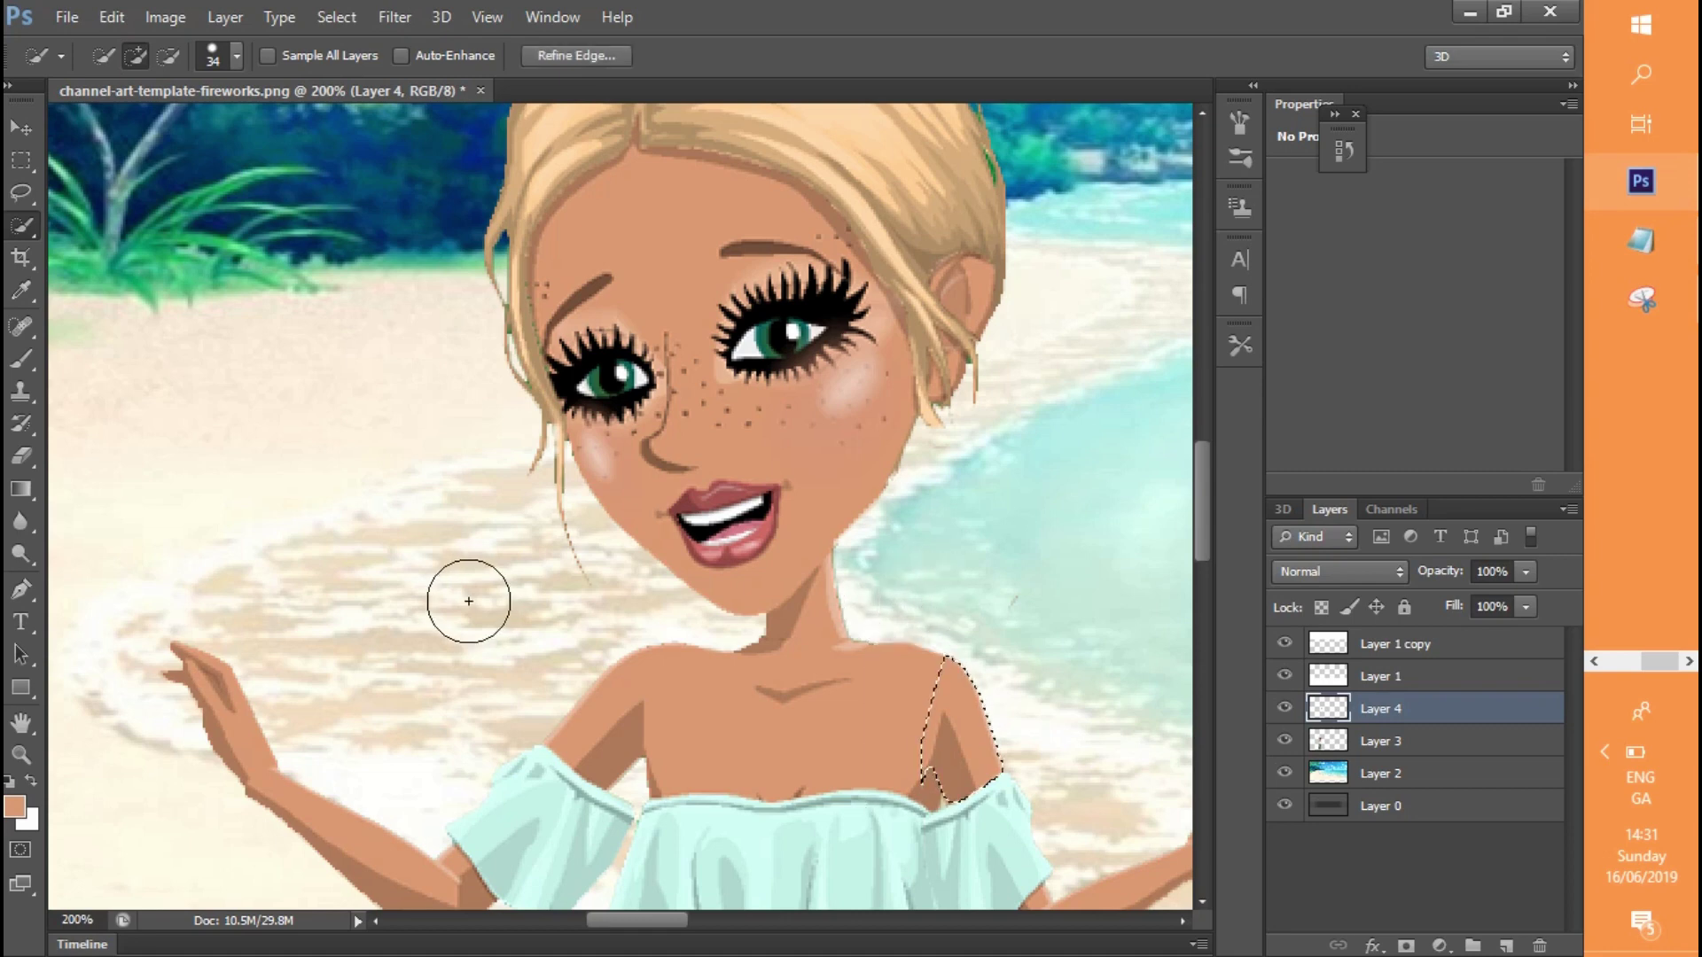
key(l)
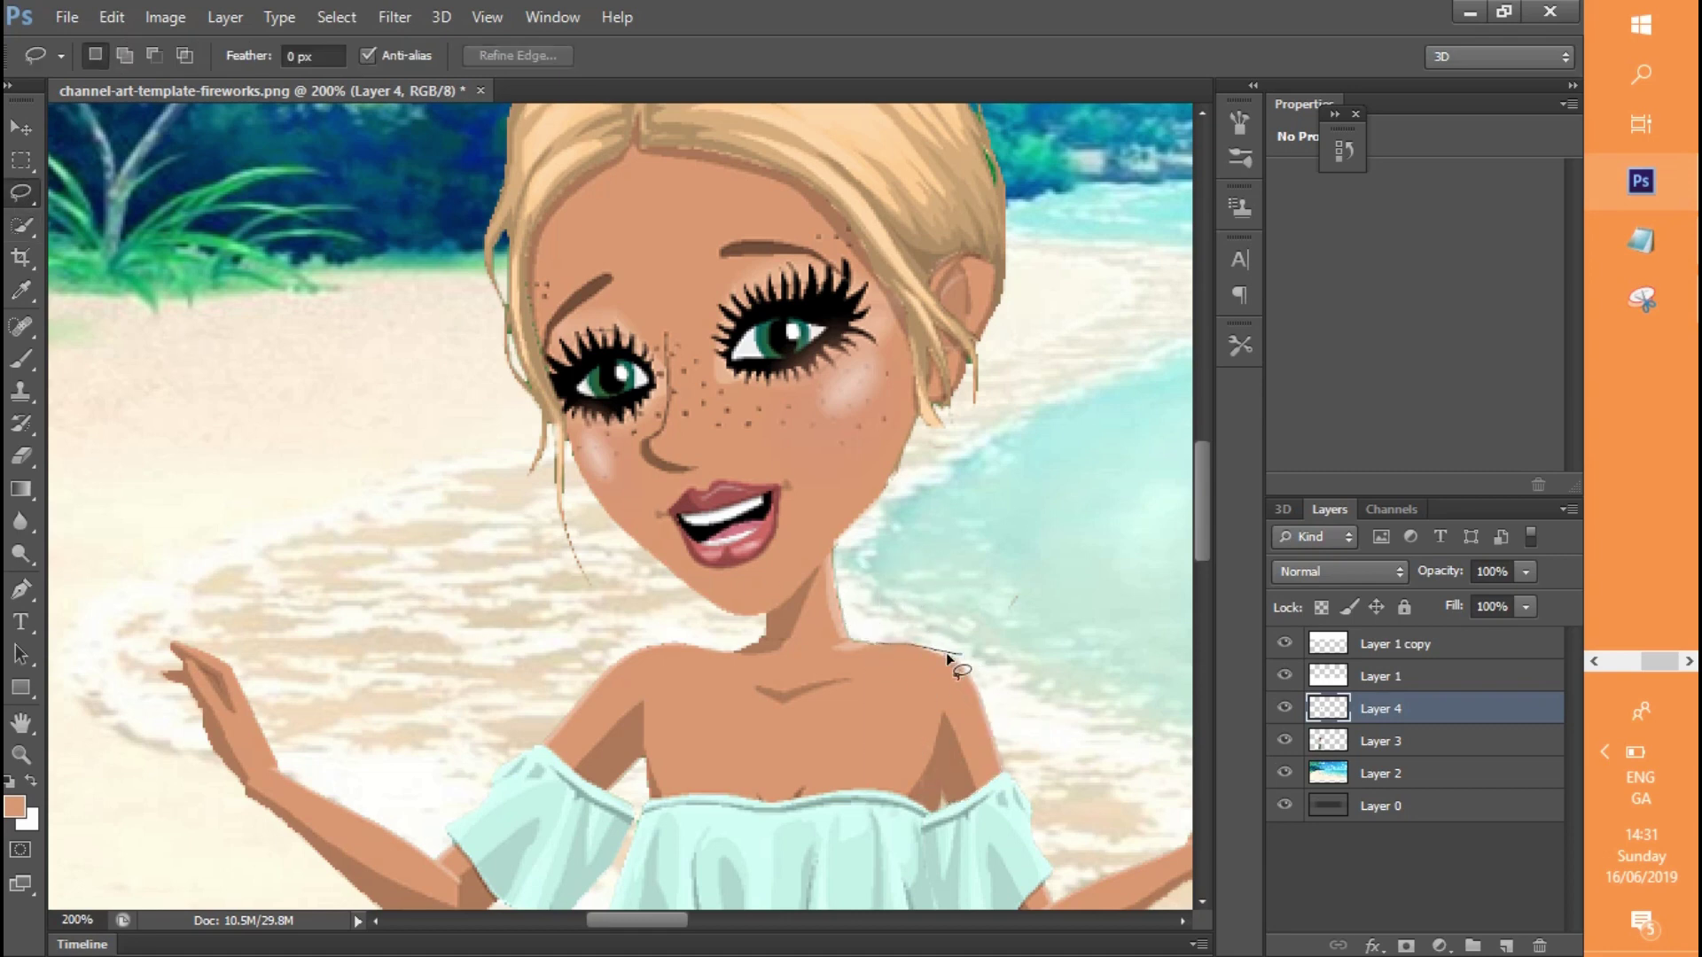
drag(882, 645, 884, 671)
drag(928, 647, 933, 648)
click(741, 379)
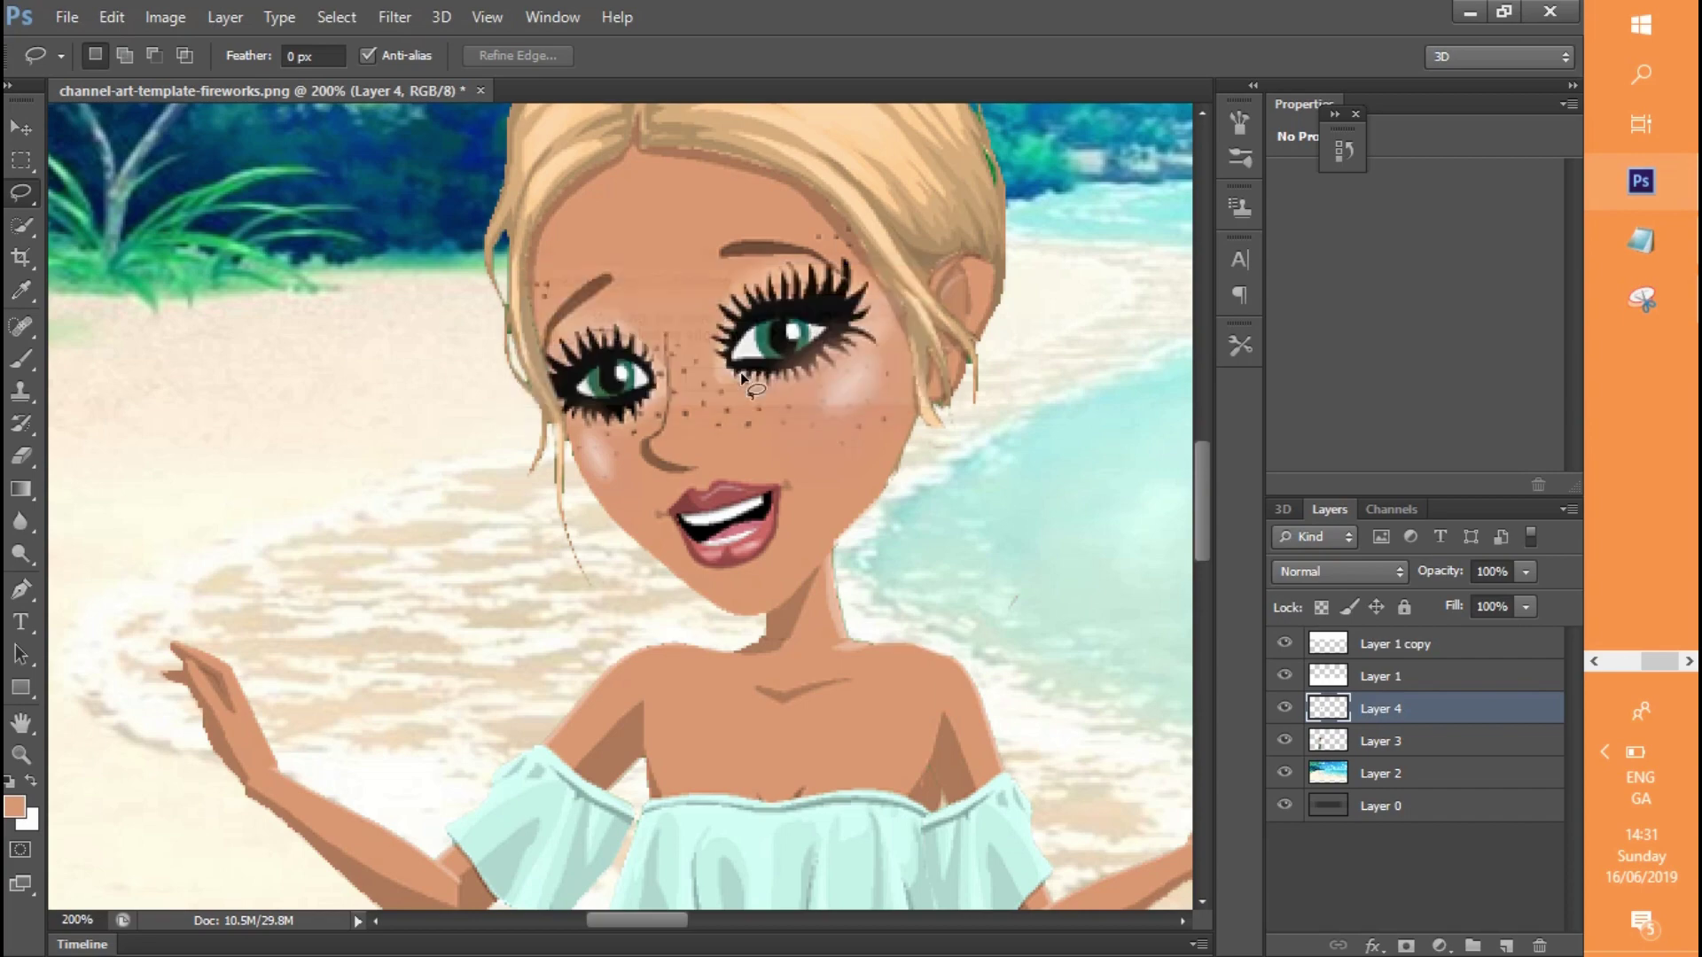
click(111, 17)
click(115, 44)
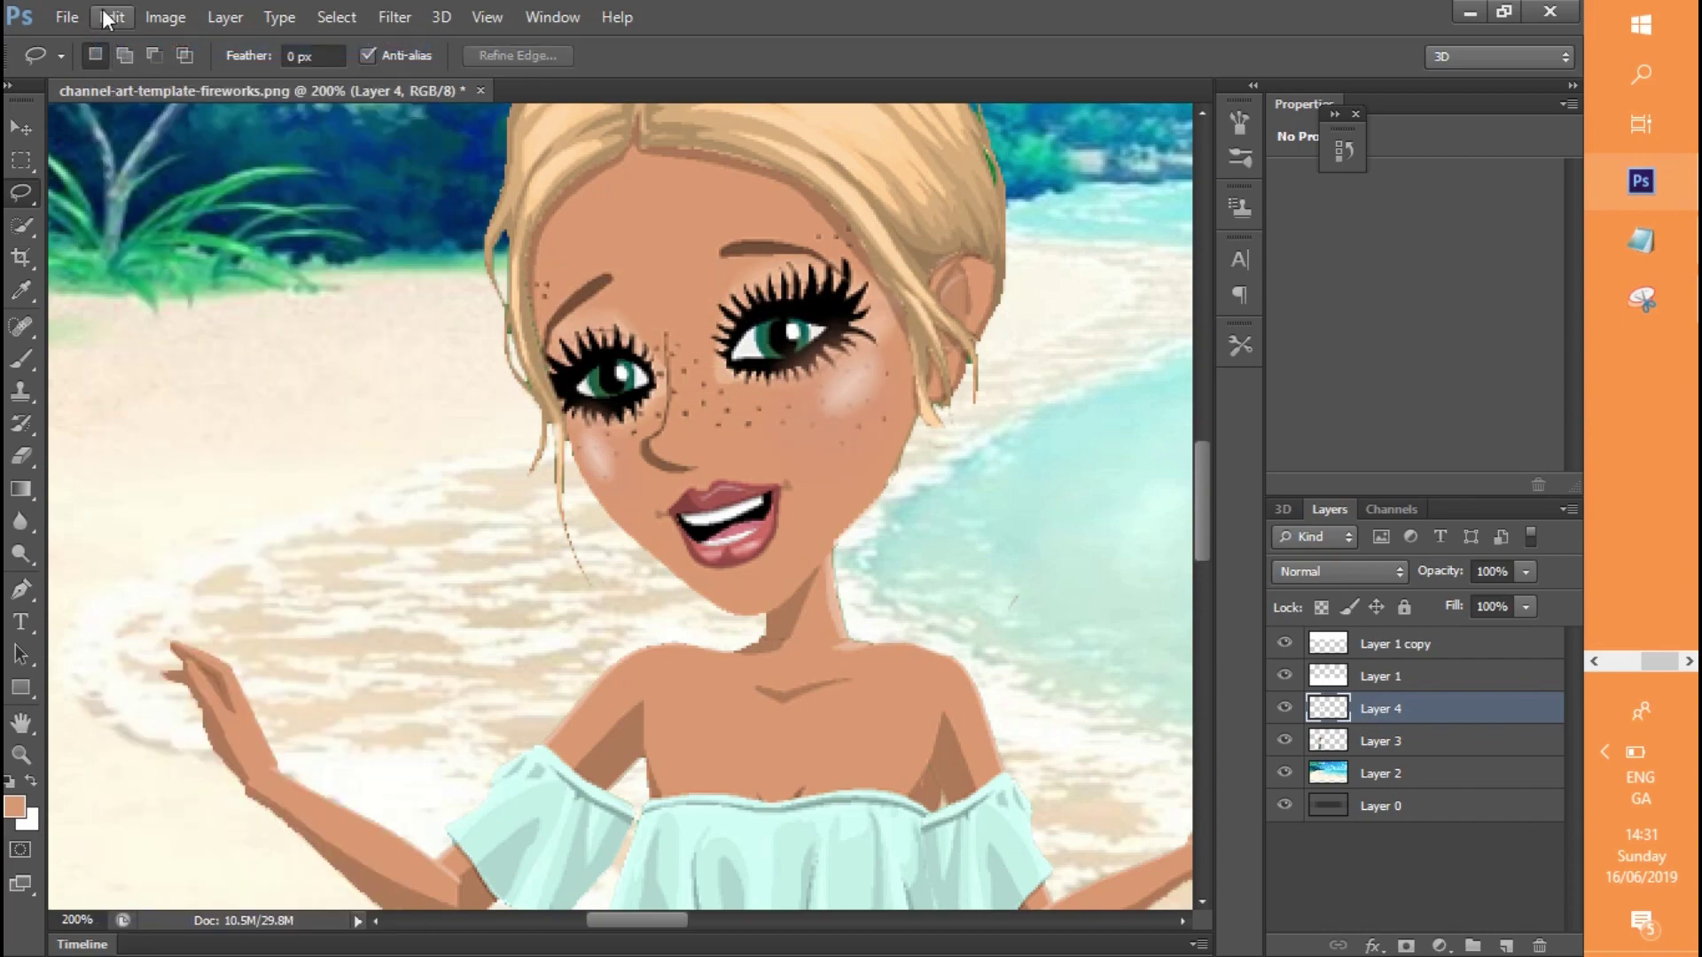
mouse_move(1203, 516)
mouse_down()
mouse_move(1213, 550)
mouse_move(1211, 526)
mouse_up()
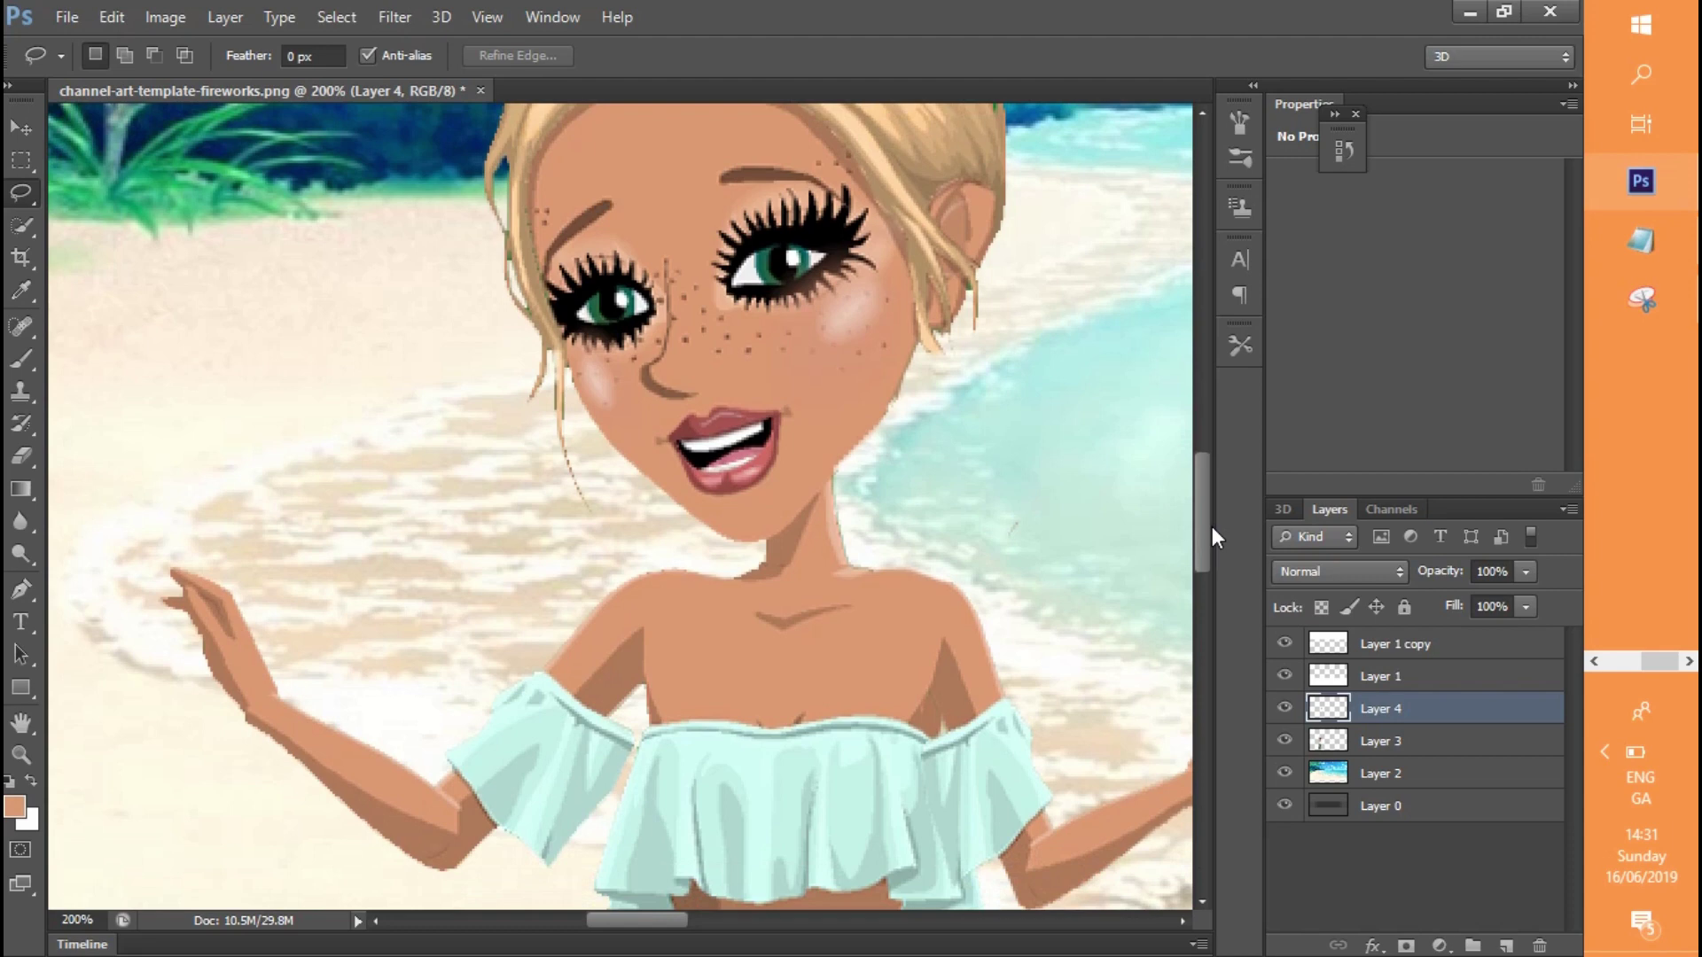
Switch to MovieStarPlanet in the browser and open the clothing and hair items for the emptied green screen
click(21, 755)
click(322, 334)
drag(736, 921, 704, 922)
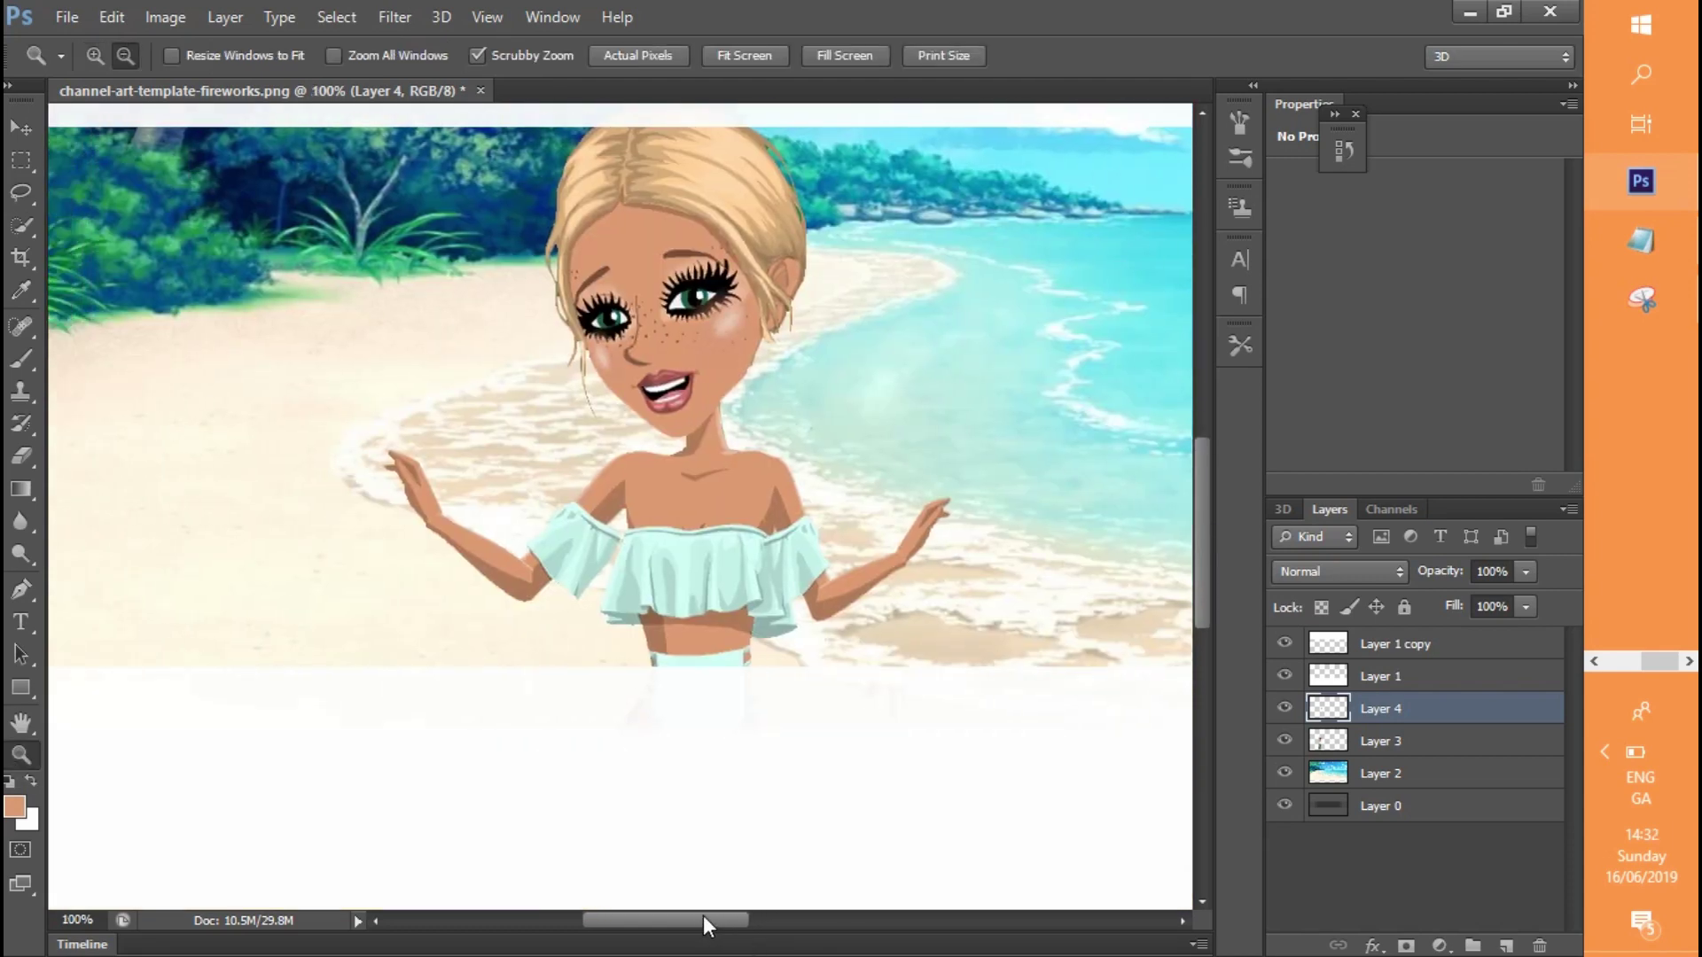
drag(1202, 572, 1201, 553)
click(1470, 12)
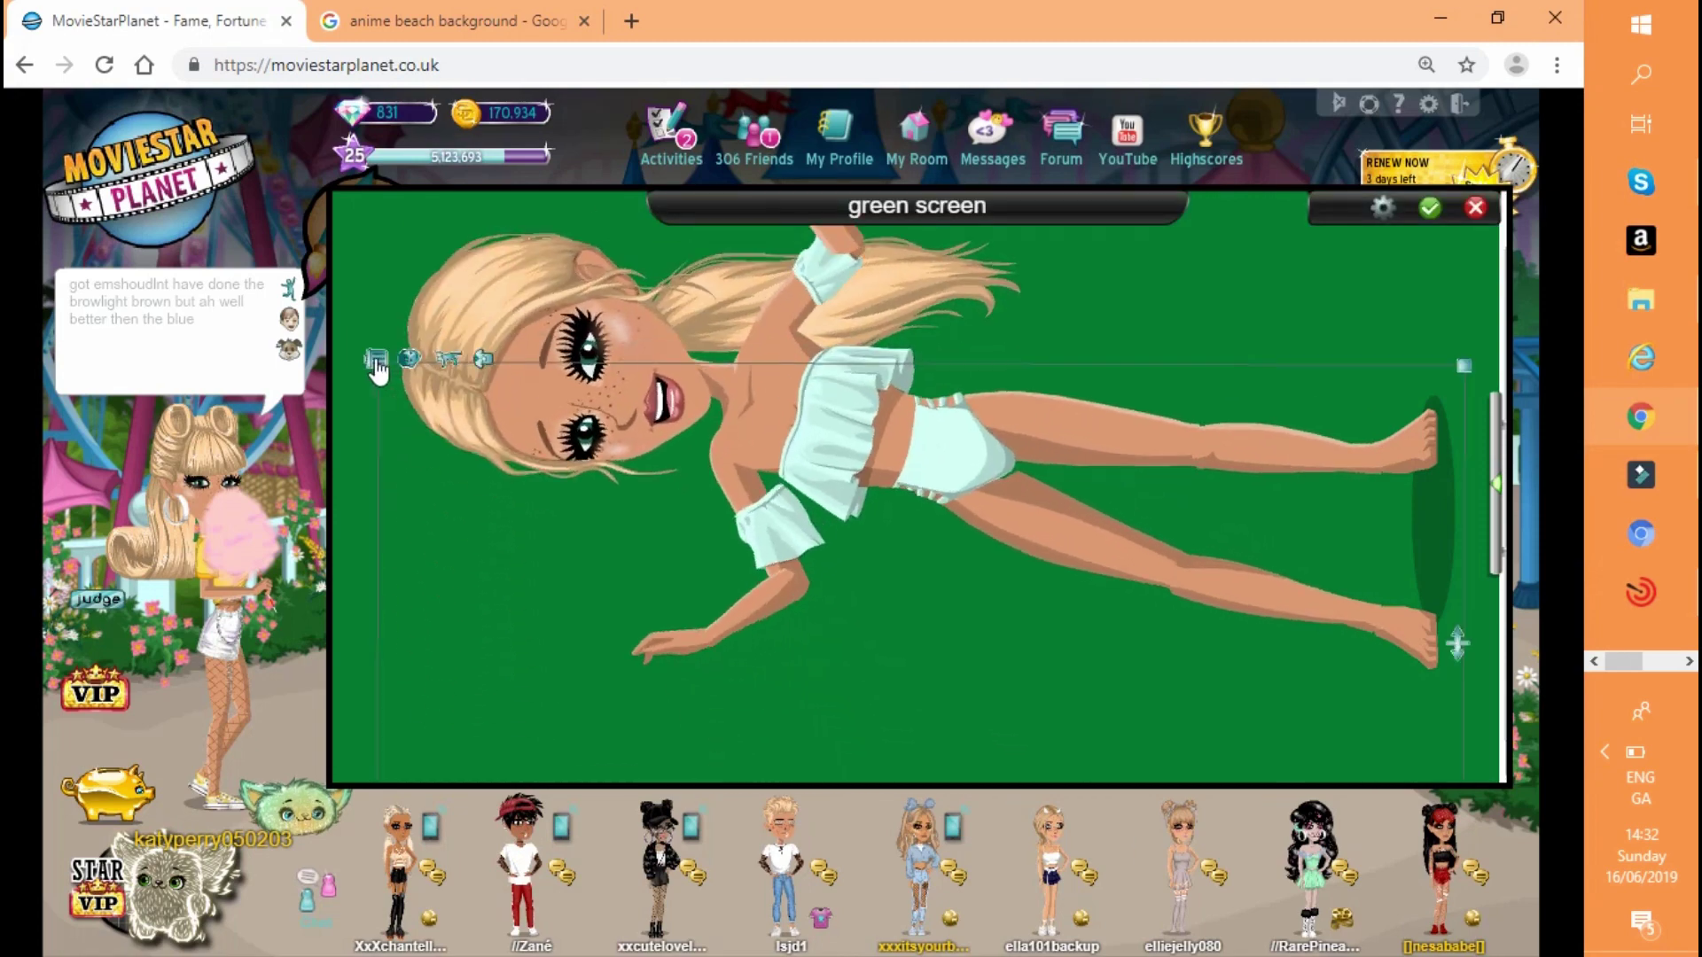
click(1396, 249)
click(1416, 679)
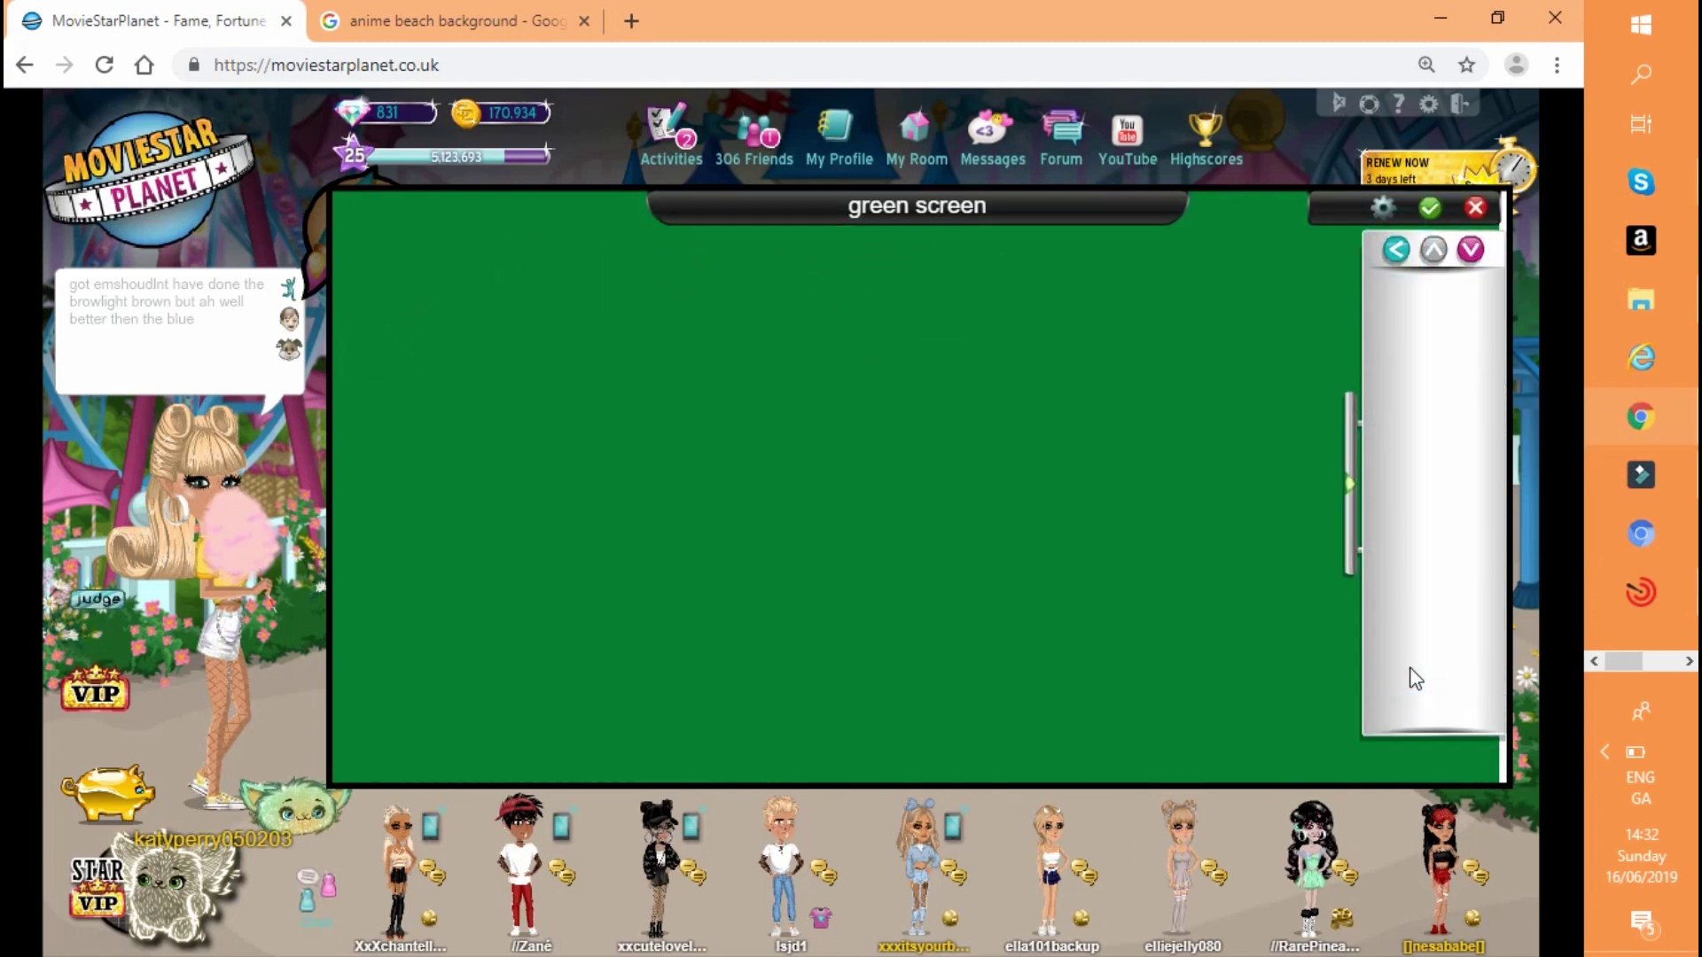
Browse the items and place the blonde ponytail hair piece on the green screen
click(1470, 250)
click(1470, 251)
click(1469, 251)
click(1470, 251)
click(1469, 251)
click(1470, 251)
click(1469, 251)
click(1470, 251)
click(1469, 251)
click(1470, 251)
click(1470, 251)
click(1390, 601)
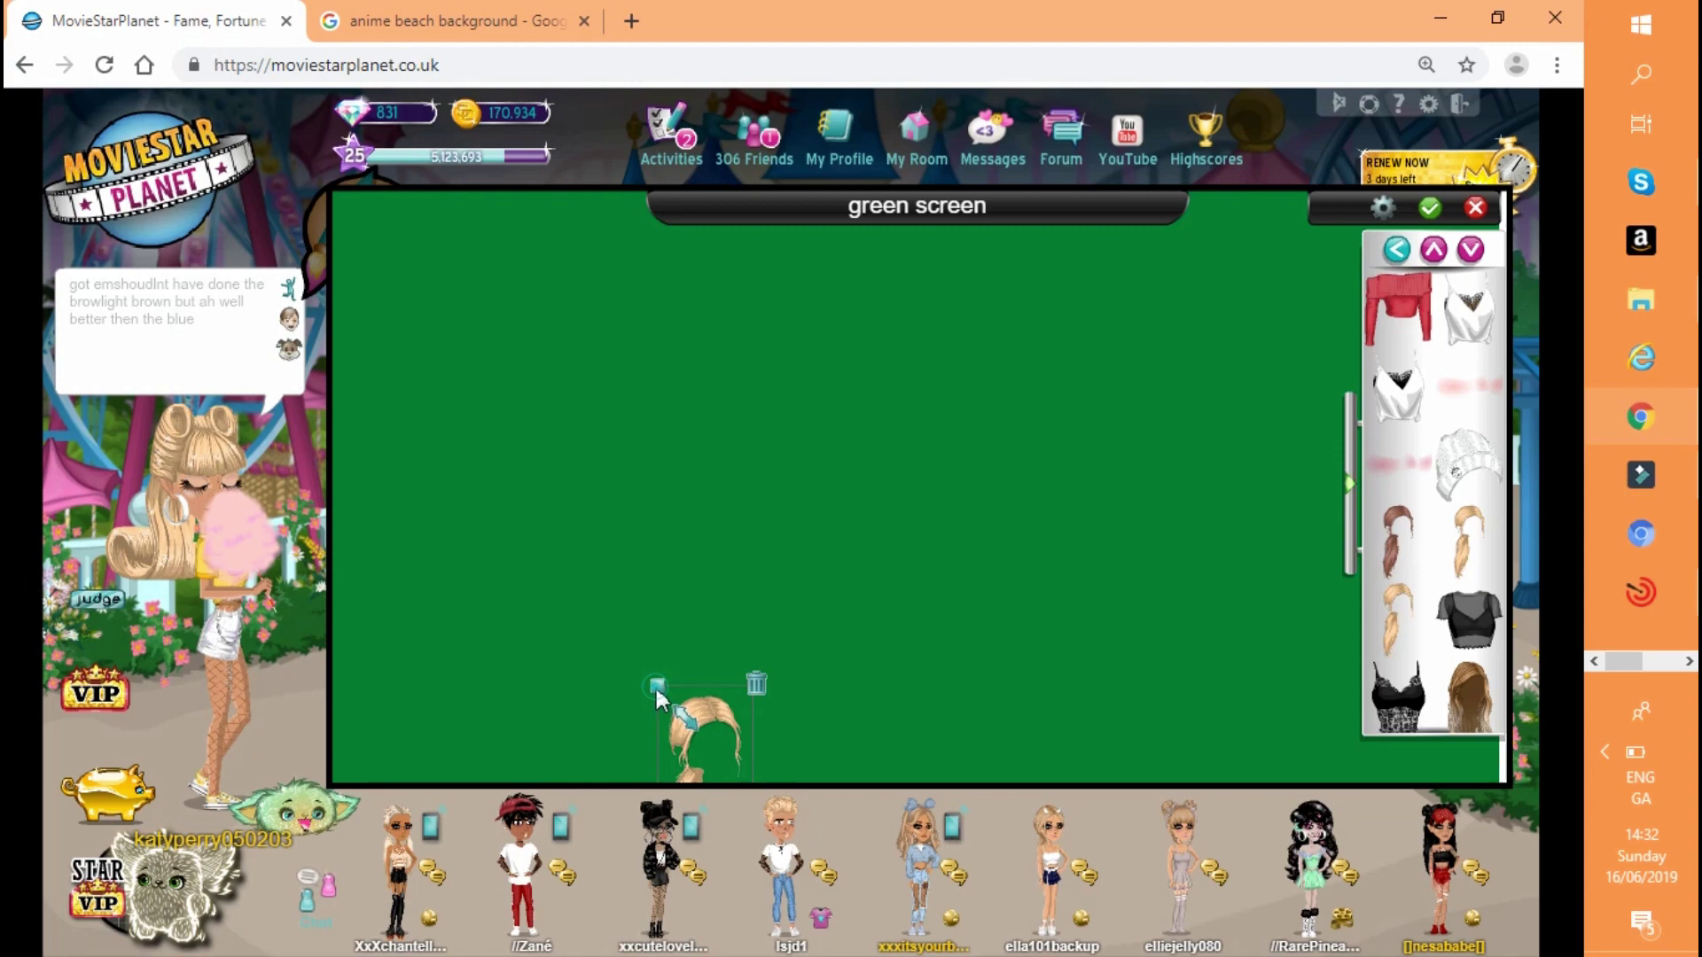
Enlarge the blonde hair piece and position it so the whole ponytail lies against the green background
drag(656, 689, 694, 240)
drag(773, 390, 981, 314)
drag(713, 237, 647, 225)
drag(855, 365, 632, 161)
click(1095, 541)
scroll(1638, 302, down, 1)
Switch to the Snipping Tool and capture the full ponytail on its green background
click(1638, 301)
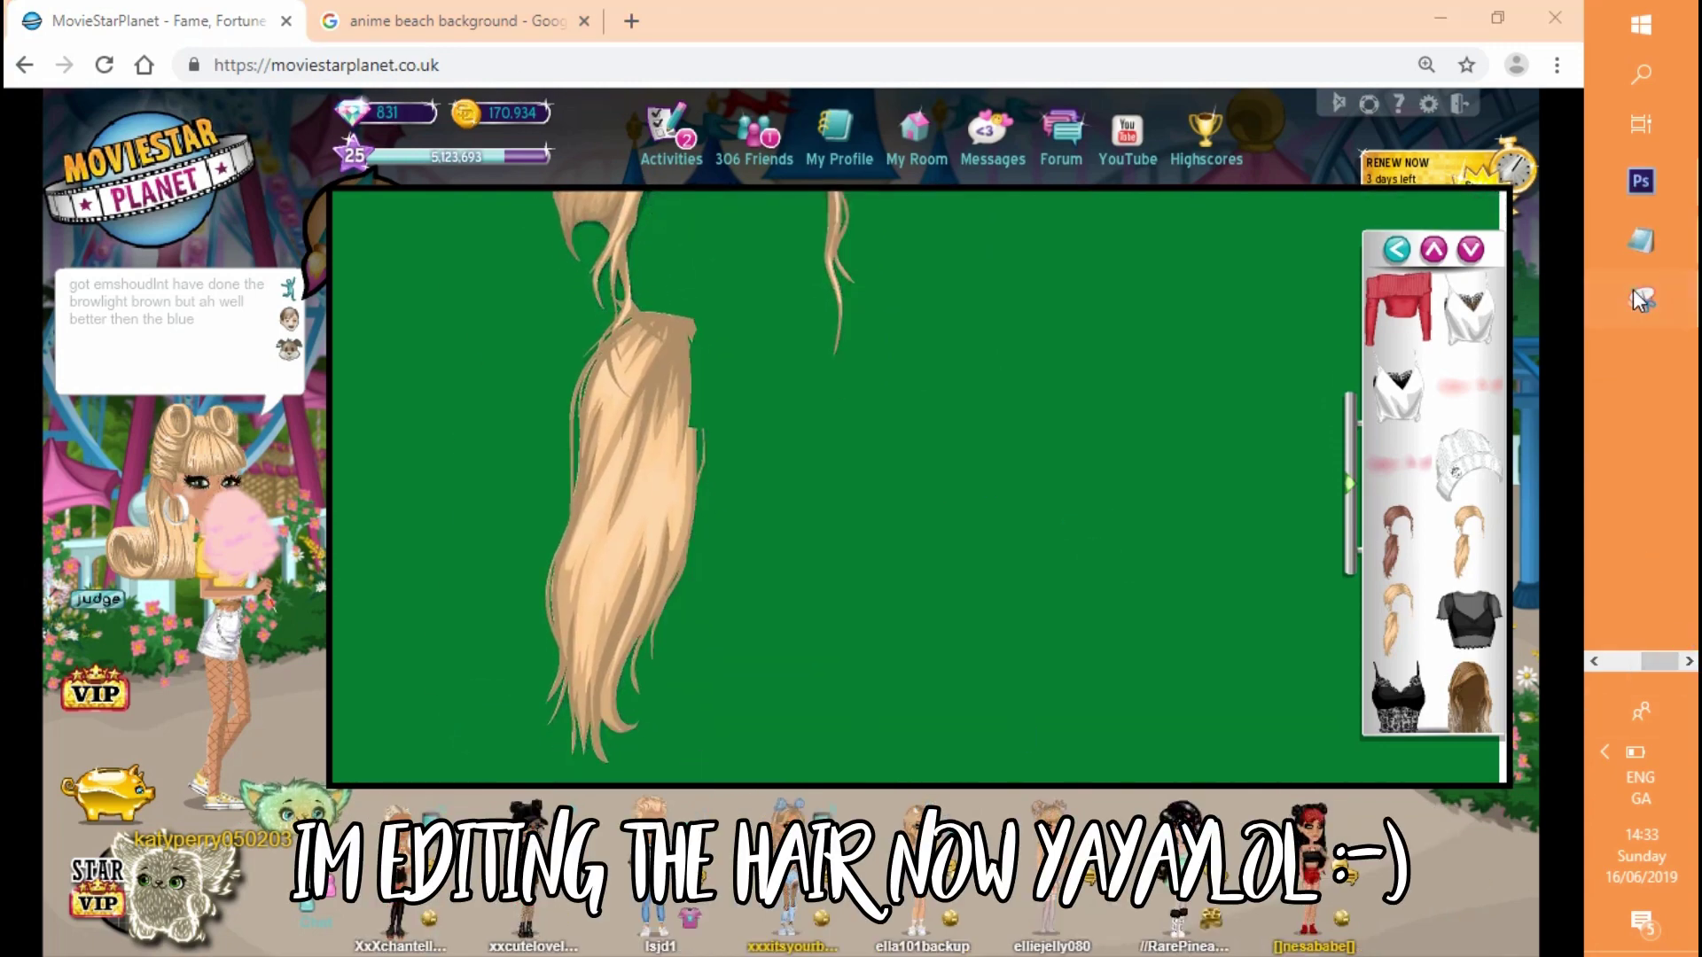
click(251, 84)
drag(536, 300, 763, 775)
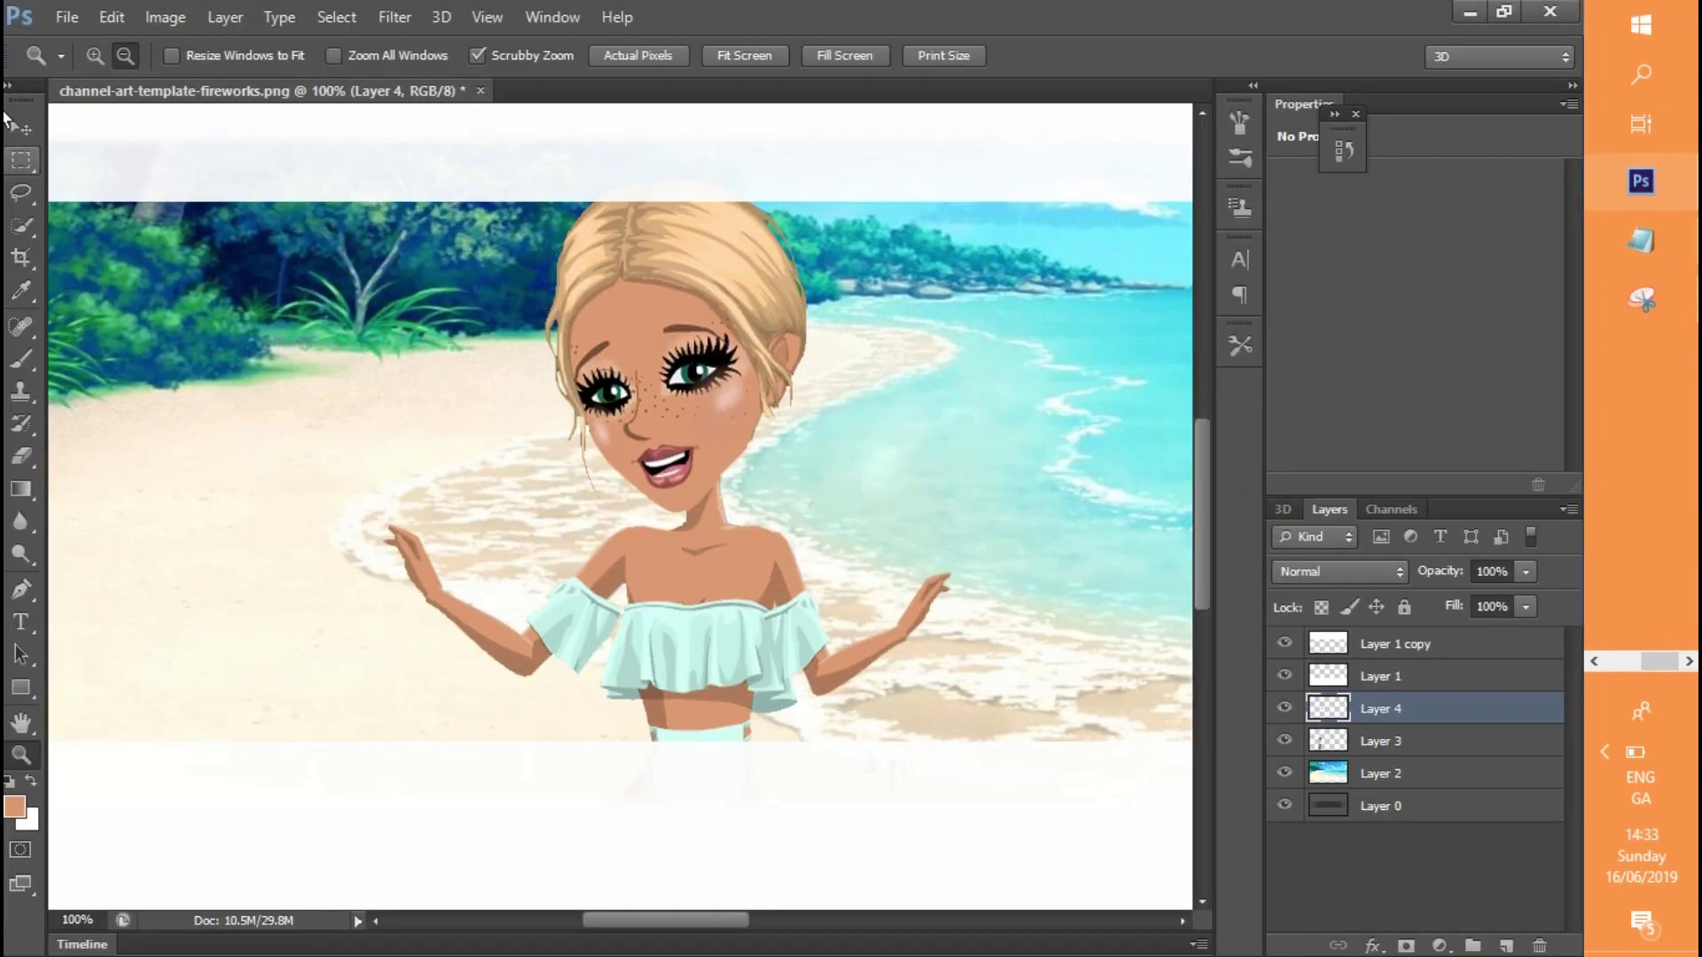
Switch to Photoshop, paste the ponytail snip as a new layer, and move it beside the avatar
click(112, 17)
click(141, 232)
drag(667, 921, 736, 915)
click(22, 133)
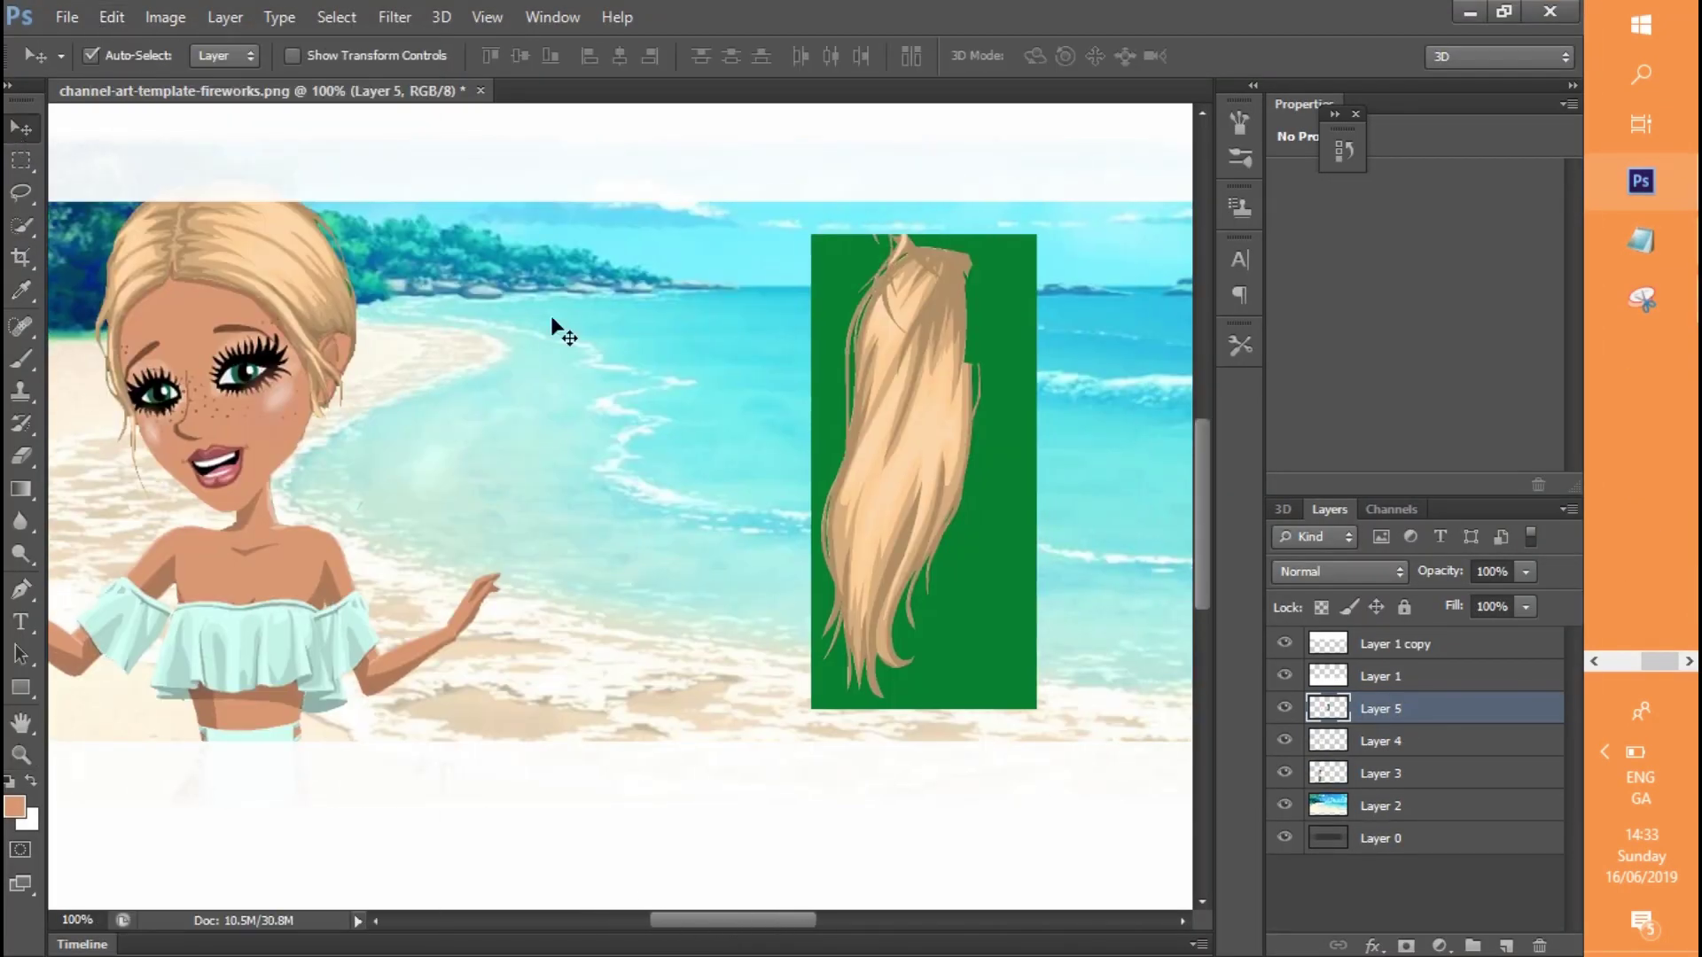
drag(905, 443, 641, 481)
Select the green areas around and inside the ponytail with the Magic Wand, delete them, and deselect
click(23, 225)
right_click(23, 225)
click(115, 253)
click(718, 583)
key(Delete)
click(585, 398)
key(Delete)
click(526, 552)
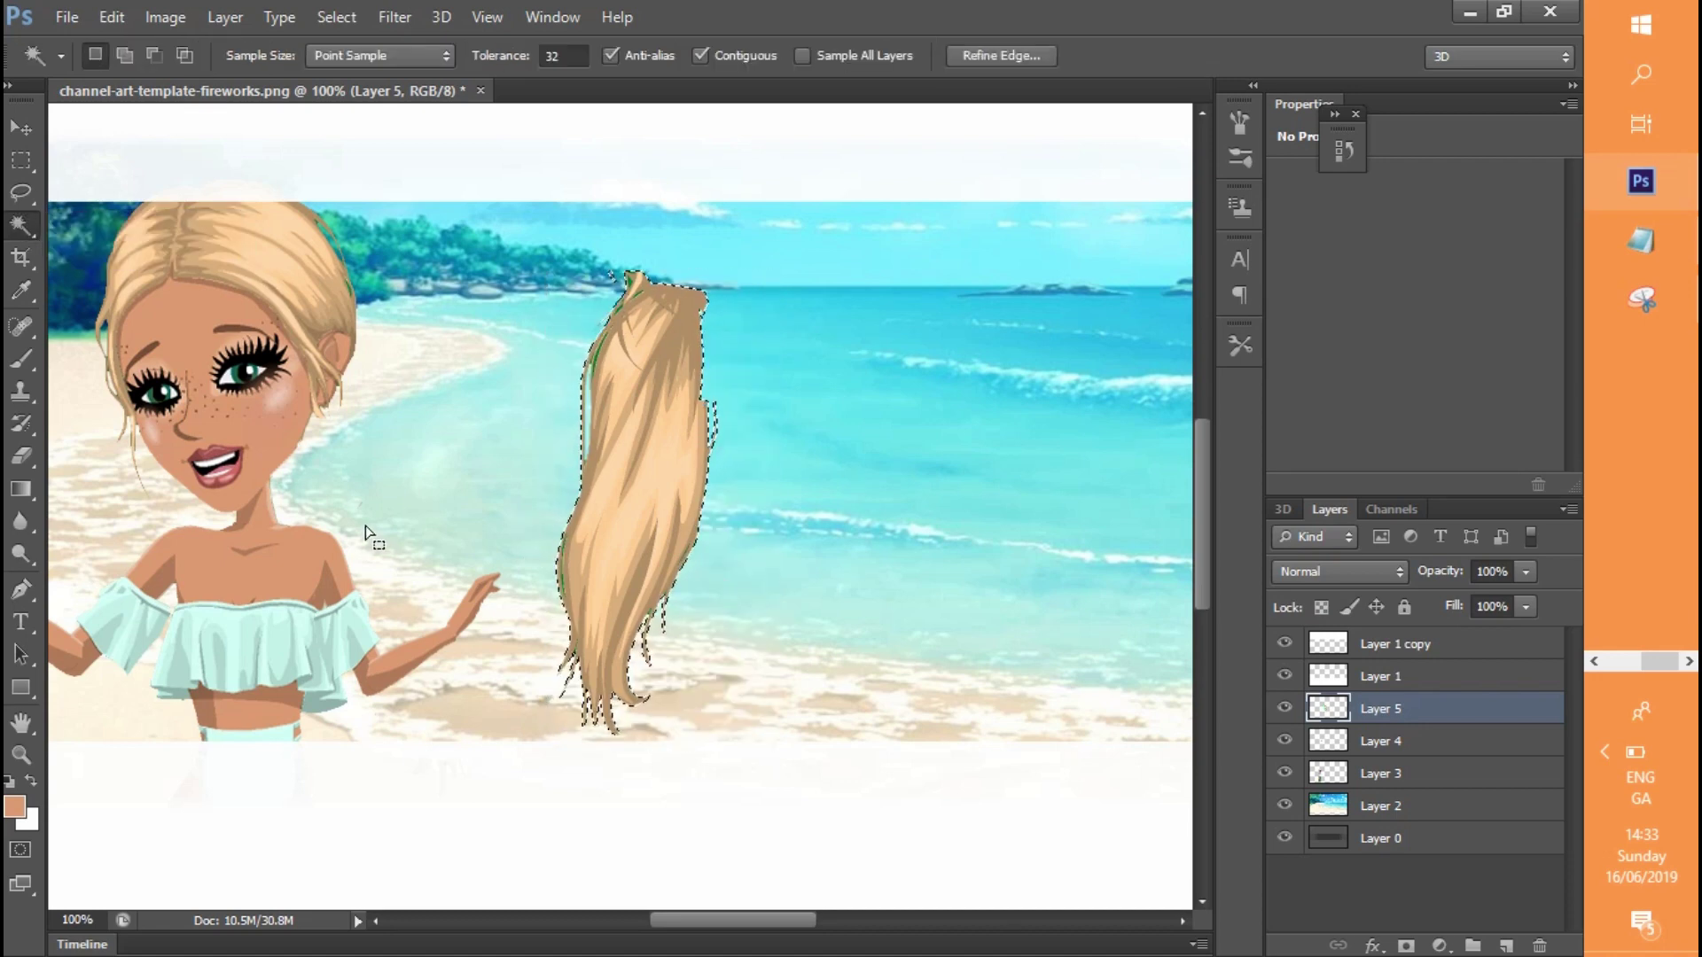
key(ctrl+d)
Free Transform the ponytail to flow sideways from the avatar's head, apply it, and move Layer 5 below Layer 3
click(19, 135)
mouse_move(660, 484)
mouse_down()
mouse_move(383, 523)
mouse_move(658, 471)
mouse_up()
click(112, 17)
click(177, 479)
drag(872, 576, 862, 311)
drag(718, 523, 574, 499)
drag(513, 390, 529, 400)
click(21, 128)
click(650, 381)
drag(1352, 712, 1366, 790)
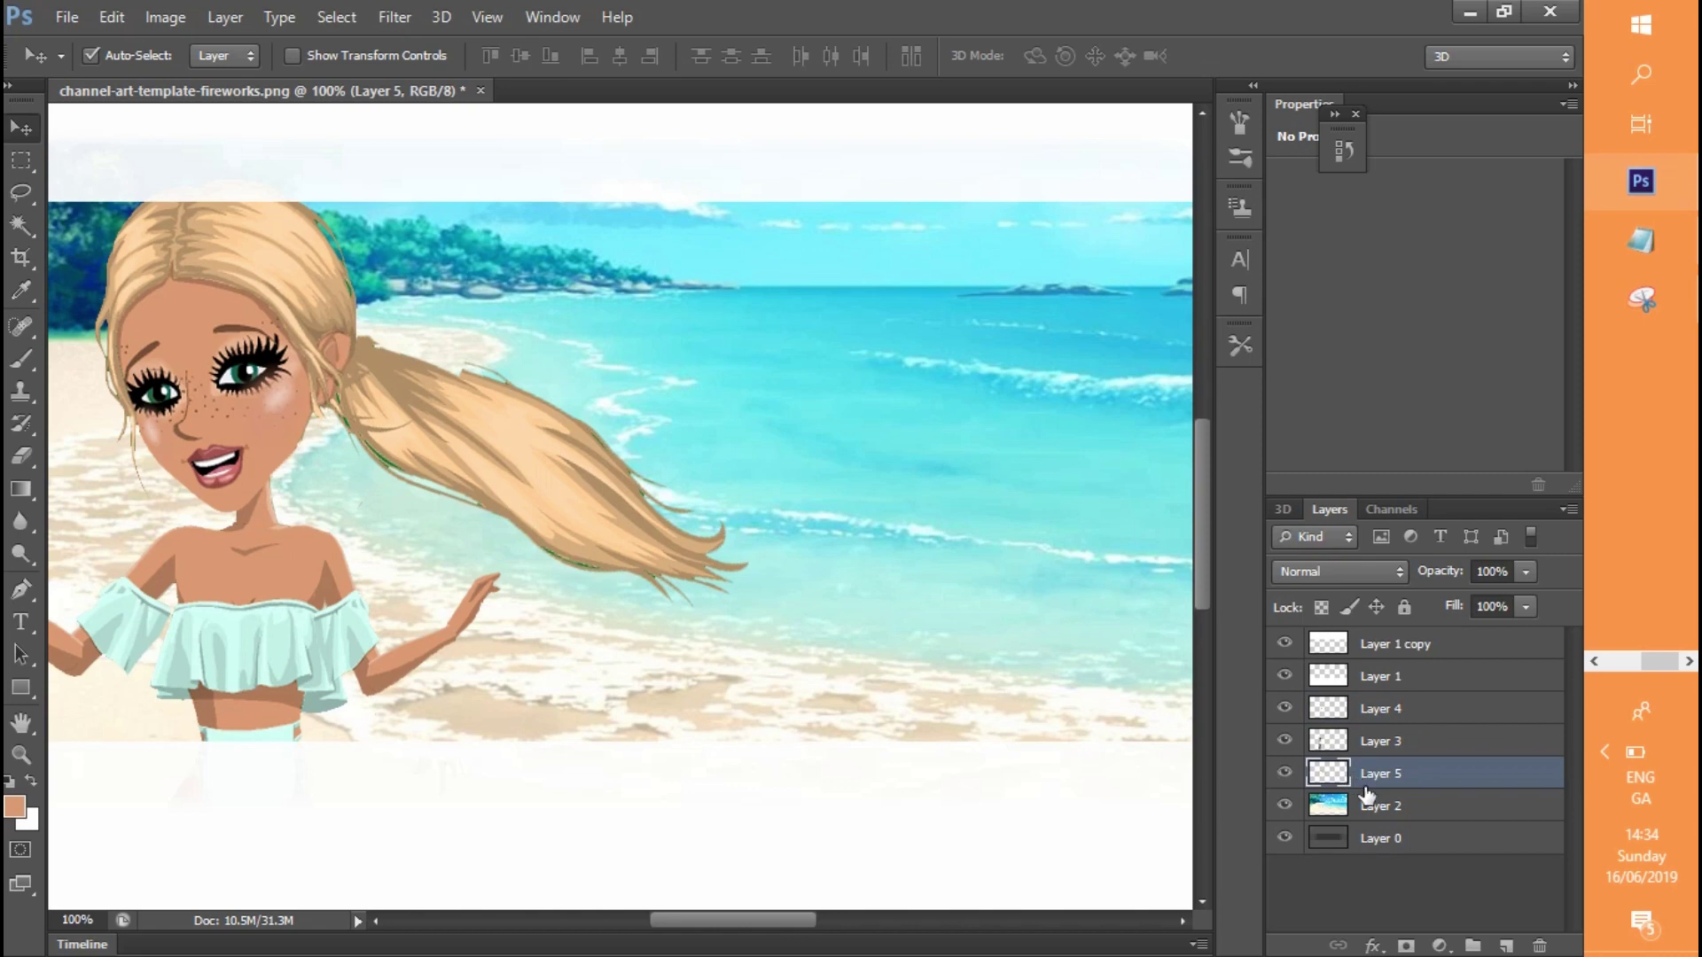
Free Transform the ponytail to 102.25% width, 98.19% height and -2.92° rotation, fit it against the head, and apply
click(105, 22)
click(177, 478)
drag(308, 333, 297, 339)
drag(583, 494, 562, 485)
drag(782, 438, 781, 424)
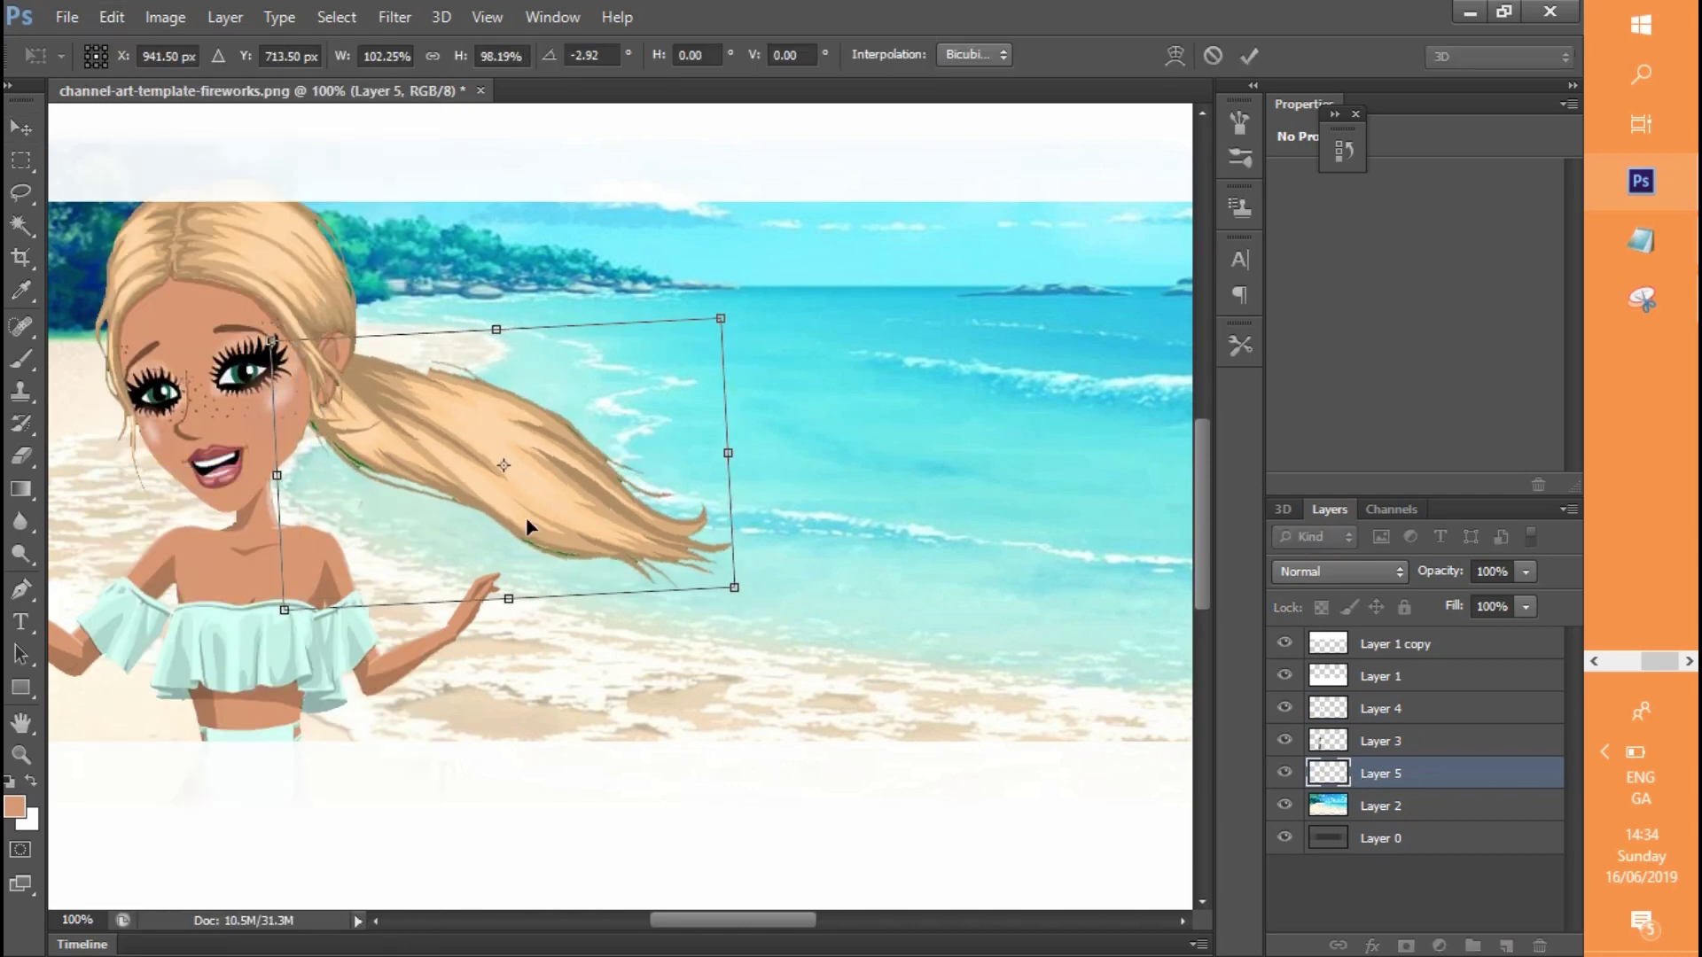
drag(527, 520, 529, 510)
click(21, 127)
click(649, 381)
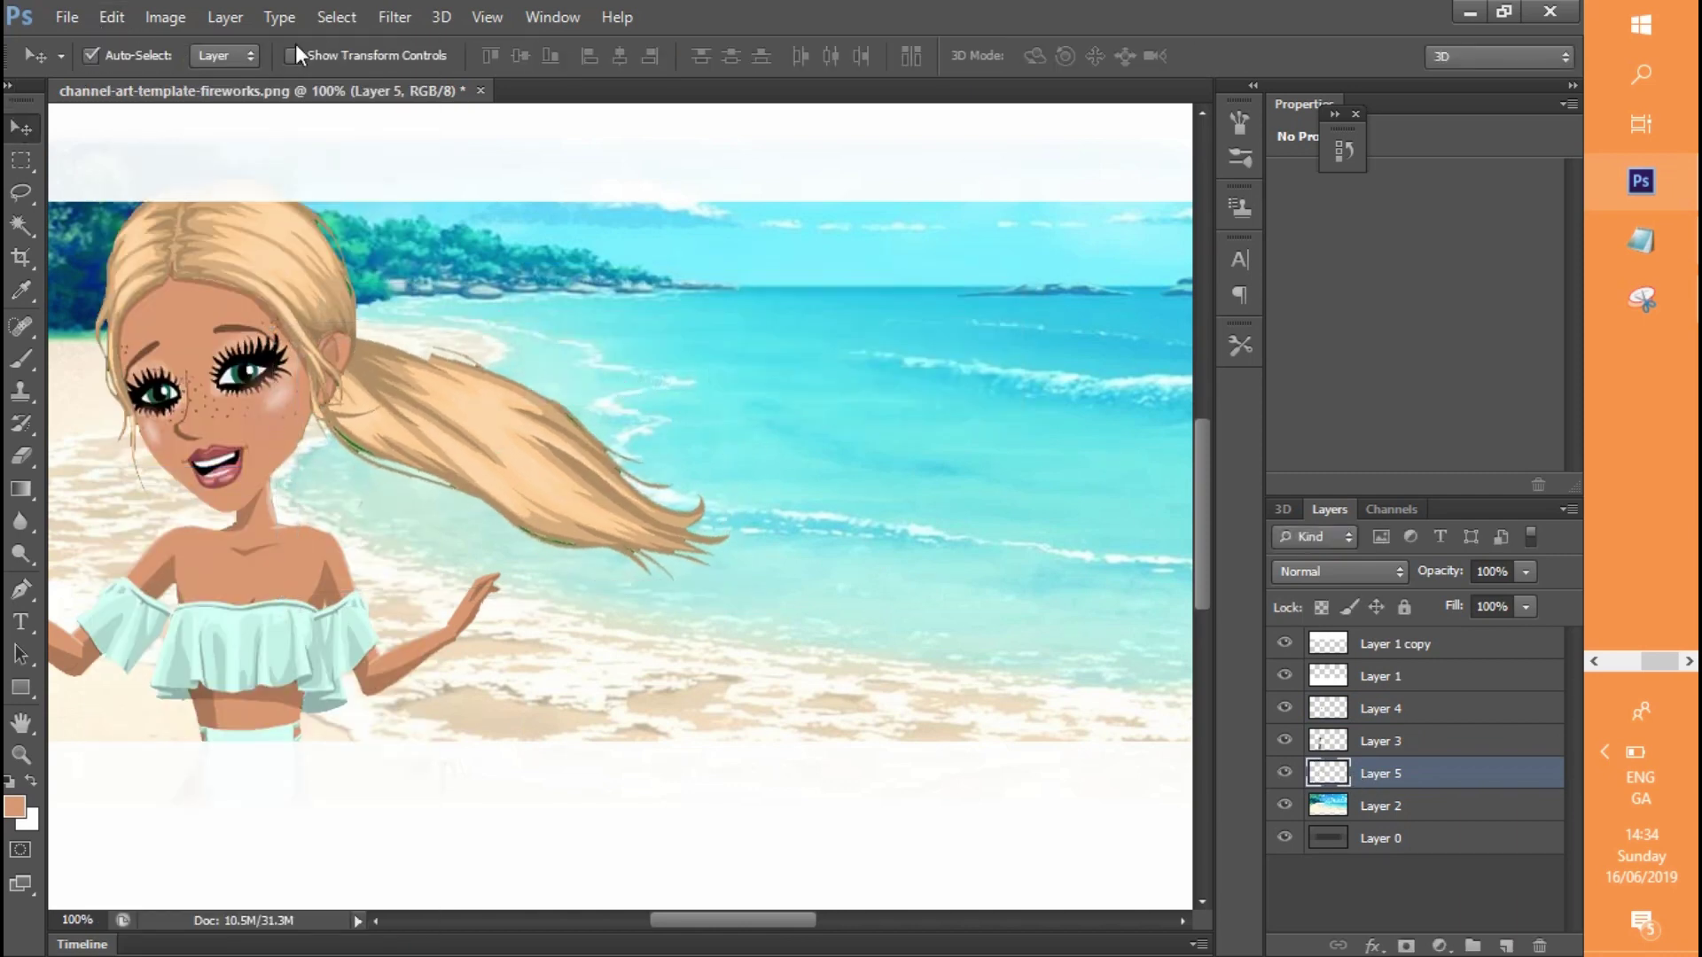
Start Puppet Warp on the ponytail, stretch its tip outward, and pin the middle and the root near the ear
click(111, 17)
click(227, 451)
click(537, 530)
click(554, 525)
click(765, 392)
drag(539, 532, 544, 520)
drag(672, 530, 725, 532)
click(597, 453)
click(348, 362)
click(339, 386)
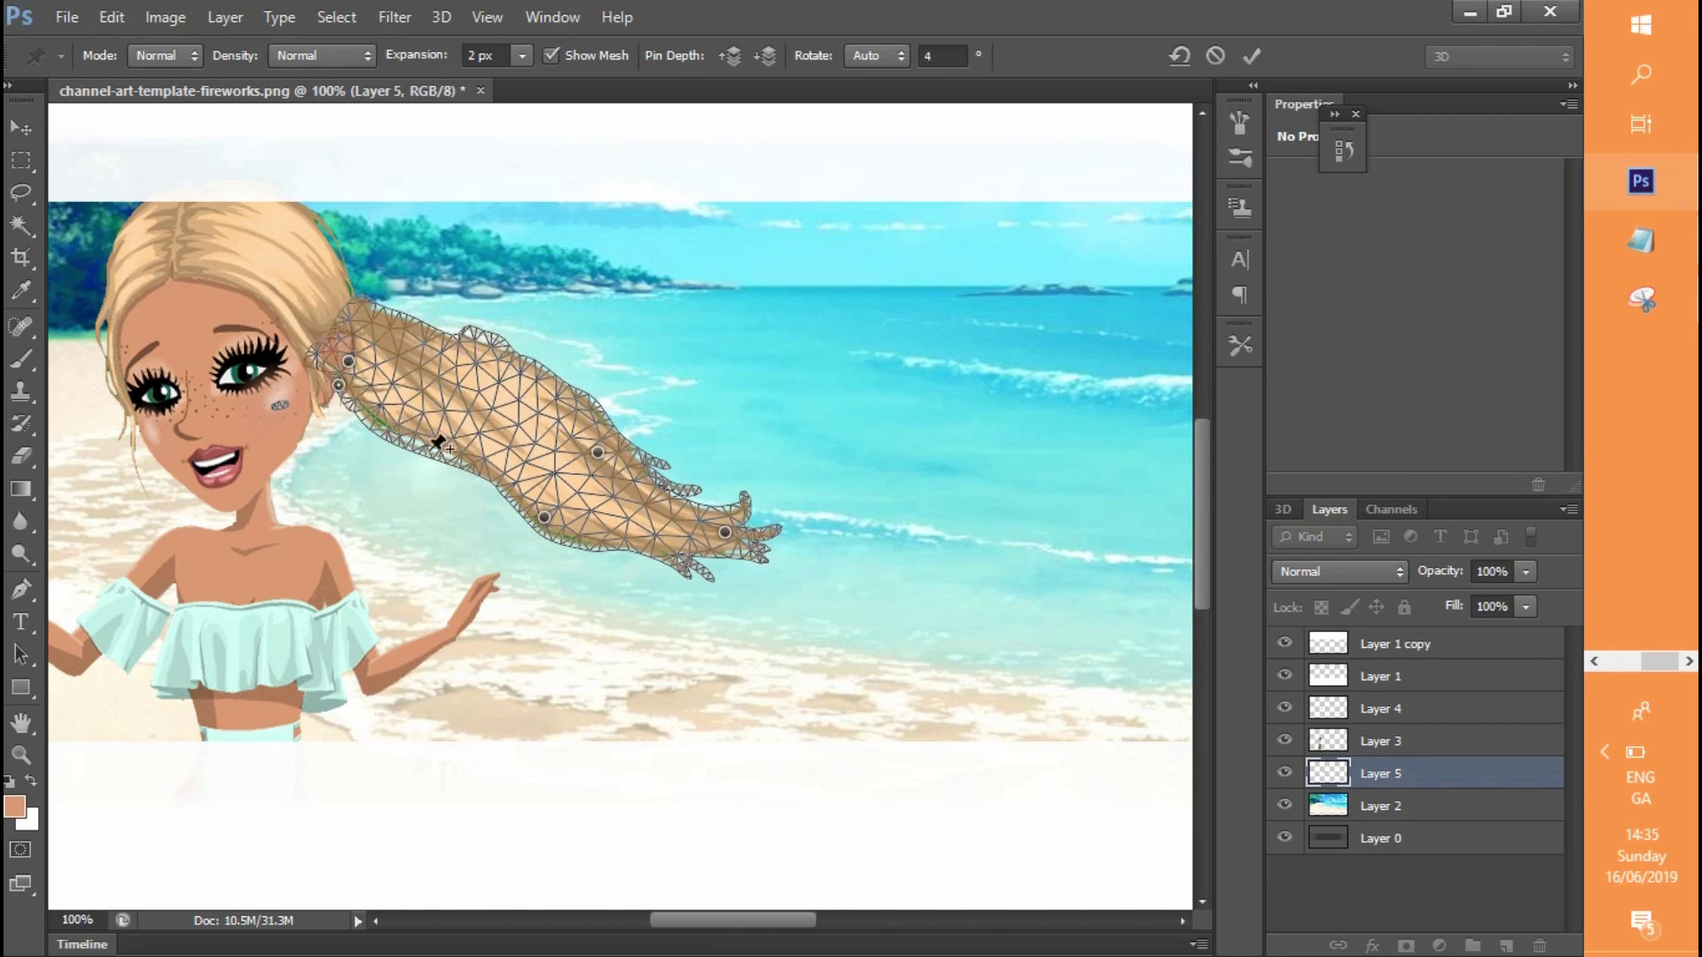
Add more Puppet Warp pins along the ponytail, bend its edges and loose strands into a wavier shape, and apply
drag(432, 451, 432, 468)
drag(454, 345, 455, 363)
drag(355, 309, 335, 328)
drag(688, 574, 667, 580)
mouse_move(687, 503)
mouse_down()
mouse_move(699, 483)
mouse_move(652, 460)
mouse_move(700, 499)
mouse_move(692, 512)
mouse_up()
click(707, 513)
click(773, 397)
click(712, 497)
click(774, 401)
drag(536, 479, 523, 486)
drag(558, 404, 555, 413)
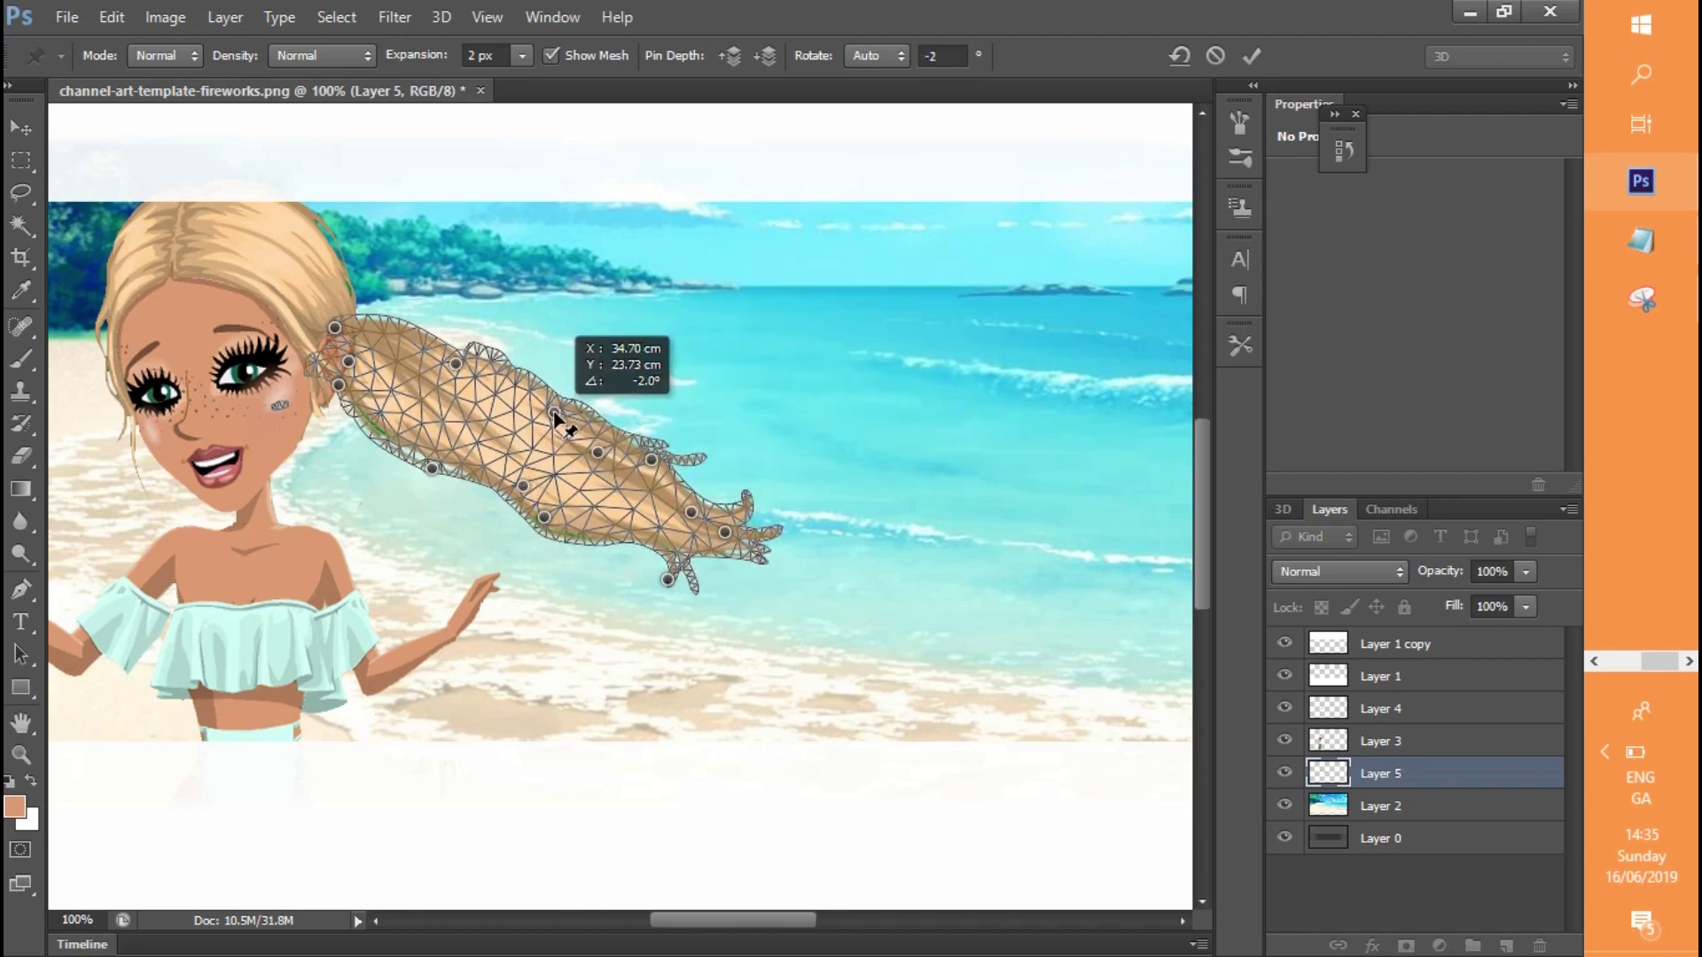
key(v)
click(648, 383)
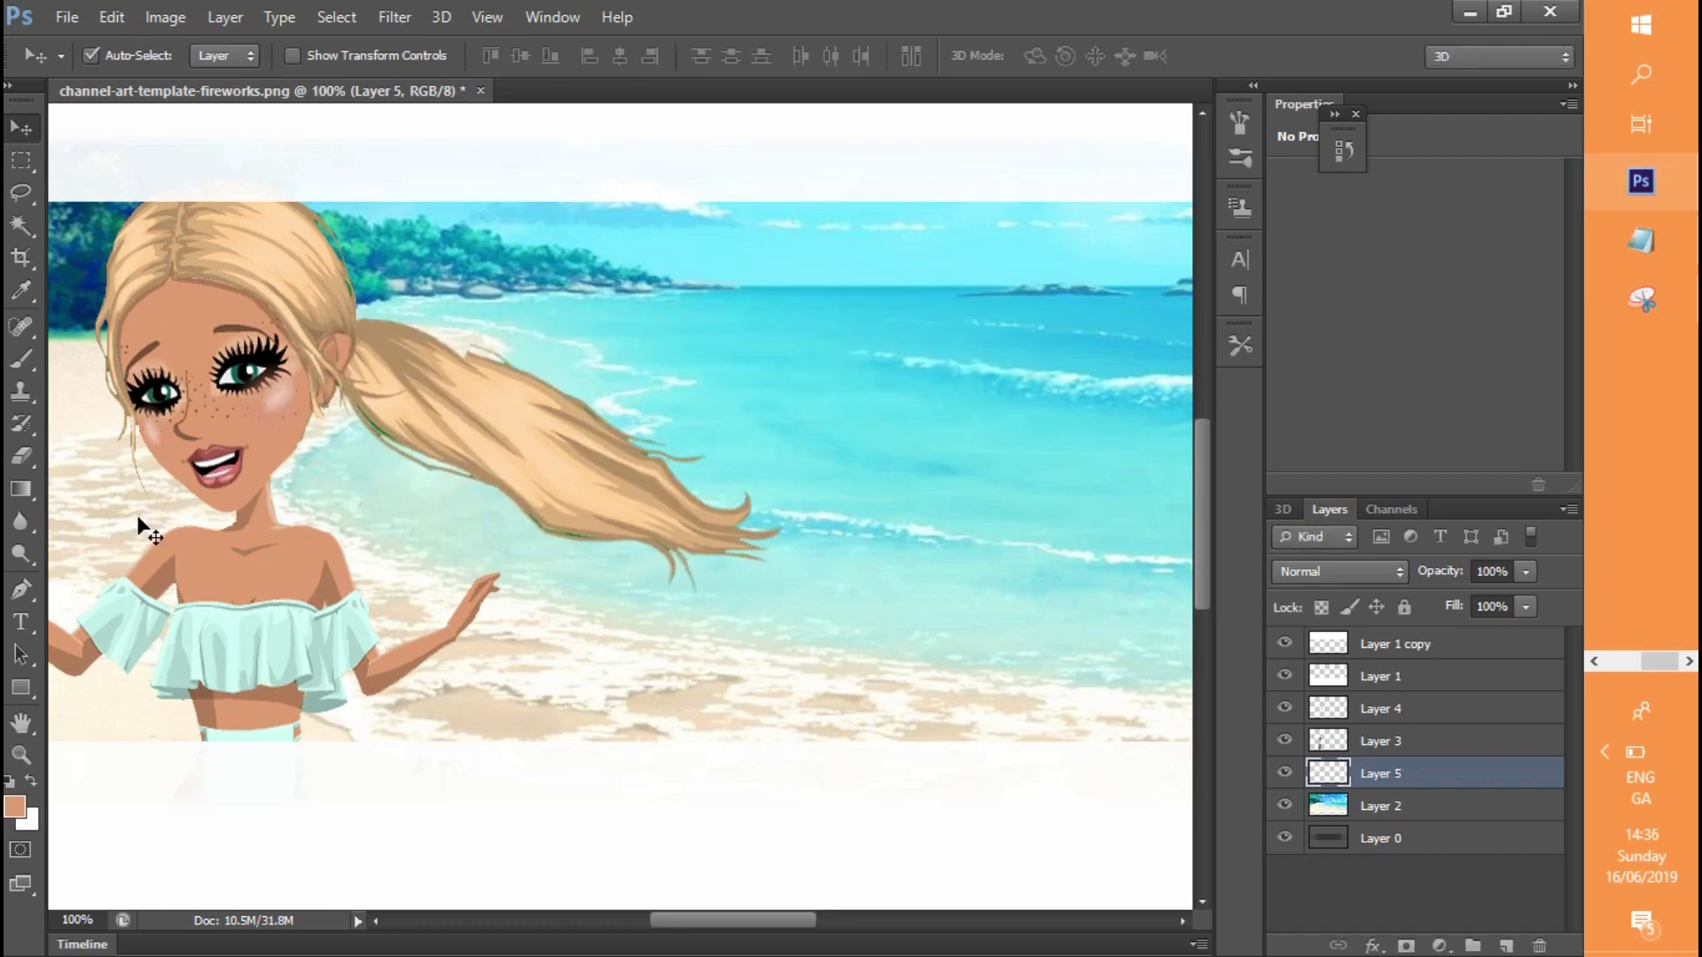
Move the ponytail slightly closer to the avatar's head
key(z)
alt+click(321, 336)
drag(700, 920, 667, 920)
click(21, 128)
drag(566, 355, 549, 358)
drag(727, 902, 710, 888)
Try to move the white overlay on Layer 1 downward and undo the move
drag(1202, 470, 1194, 530)
drag(832, 560, 820, 663)
click(113, 17)
click(140, 41)
drag(1201, 561, 1197, 440)
drag(750, 920, 730, 914)
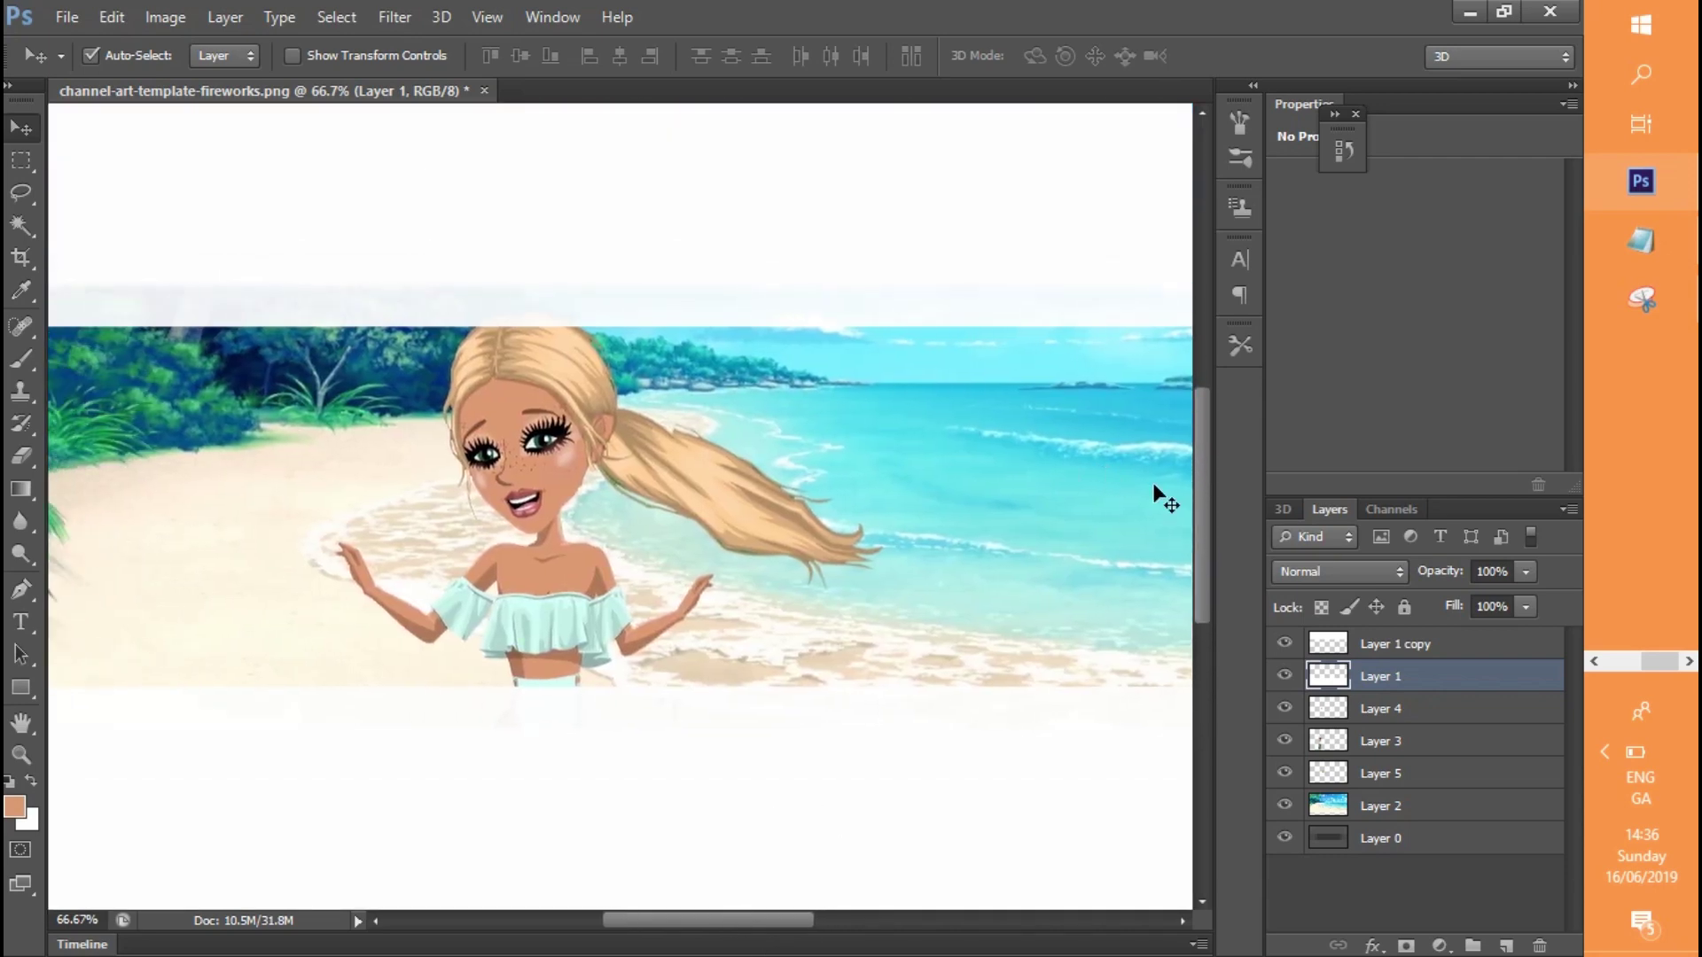
drag(1194, 481, 1196, 494)
drag(747, 454, 749, 456)
click(482, 389)
click(20, 755)
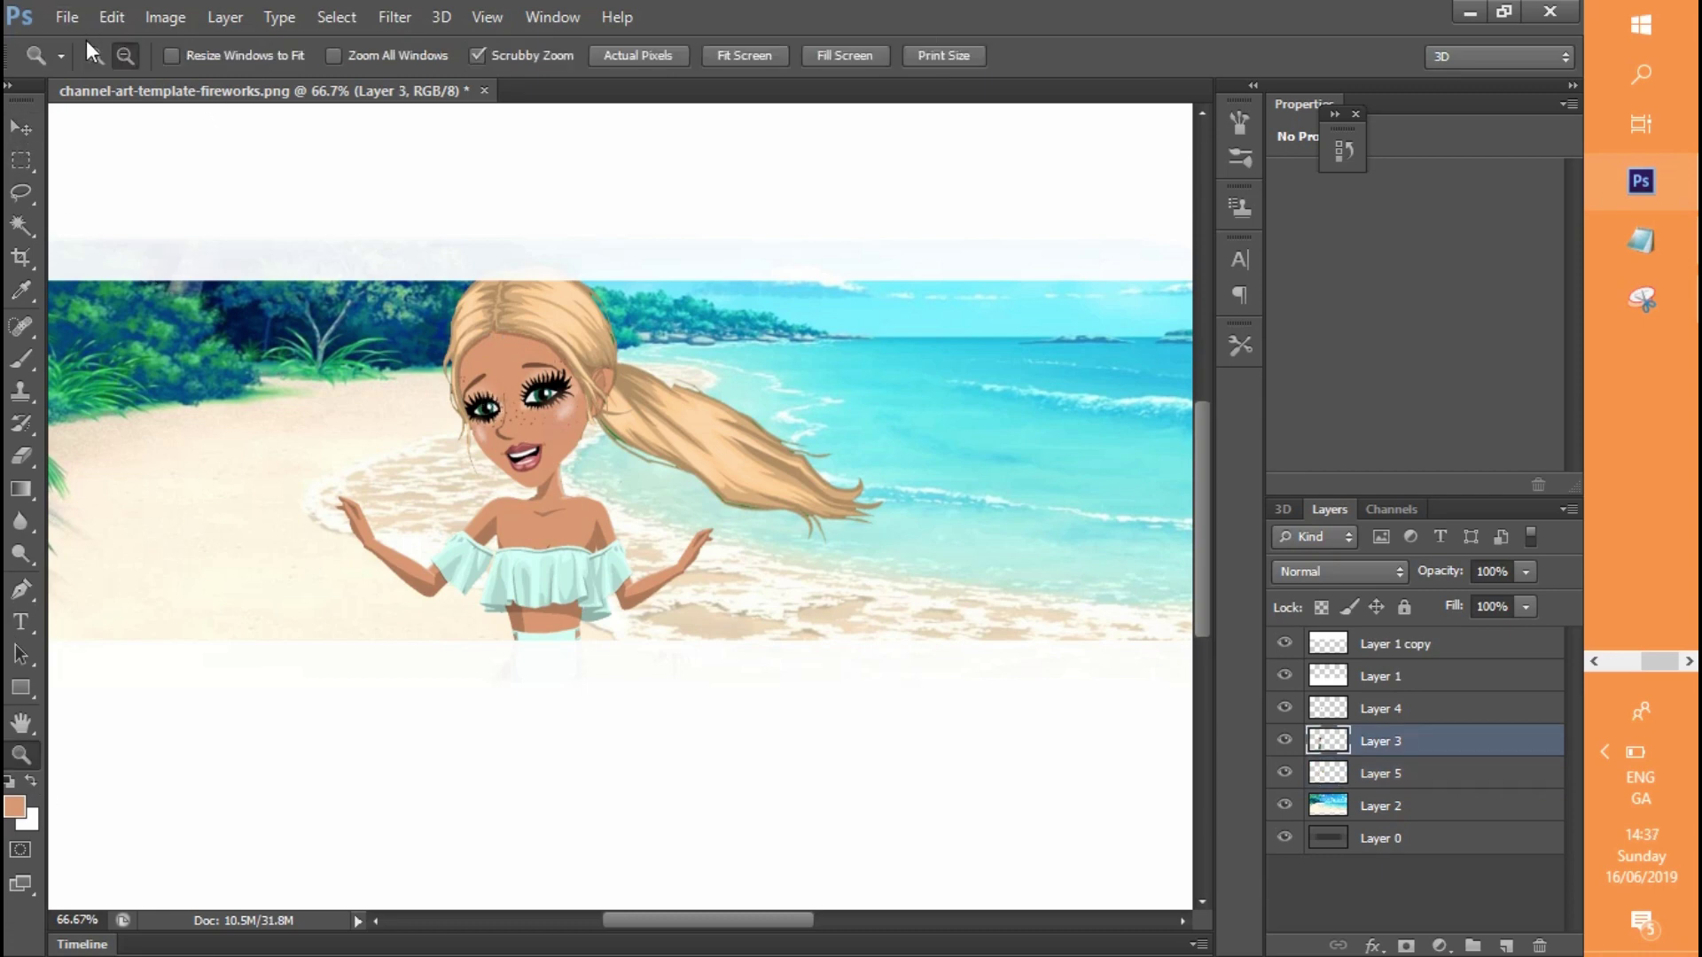
click(599, 338)
click(112, 17)
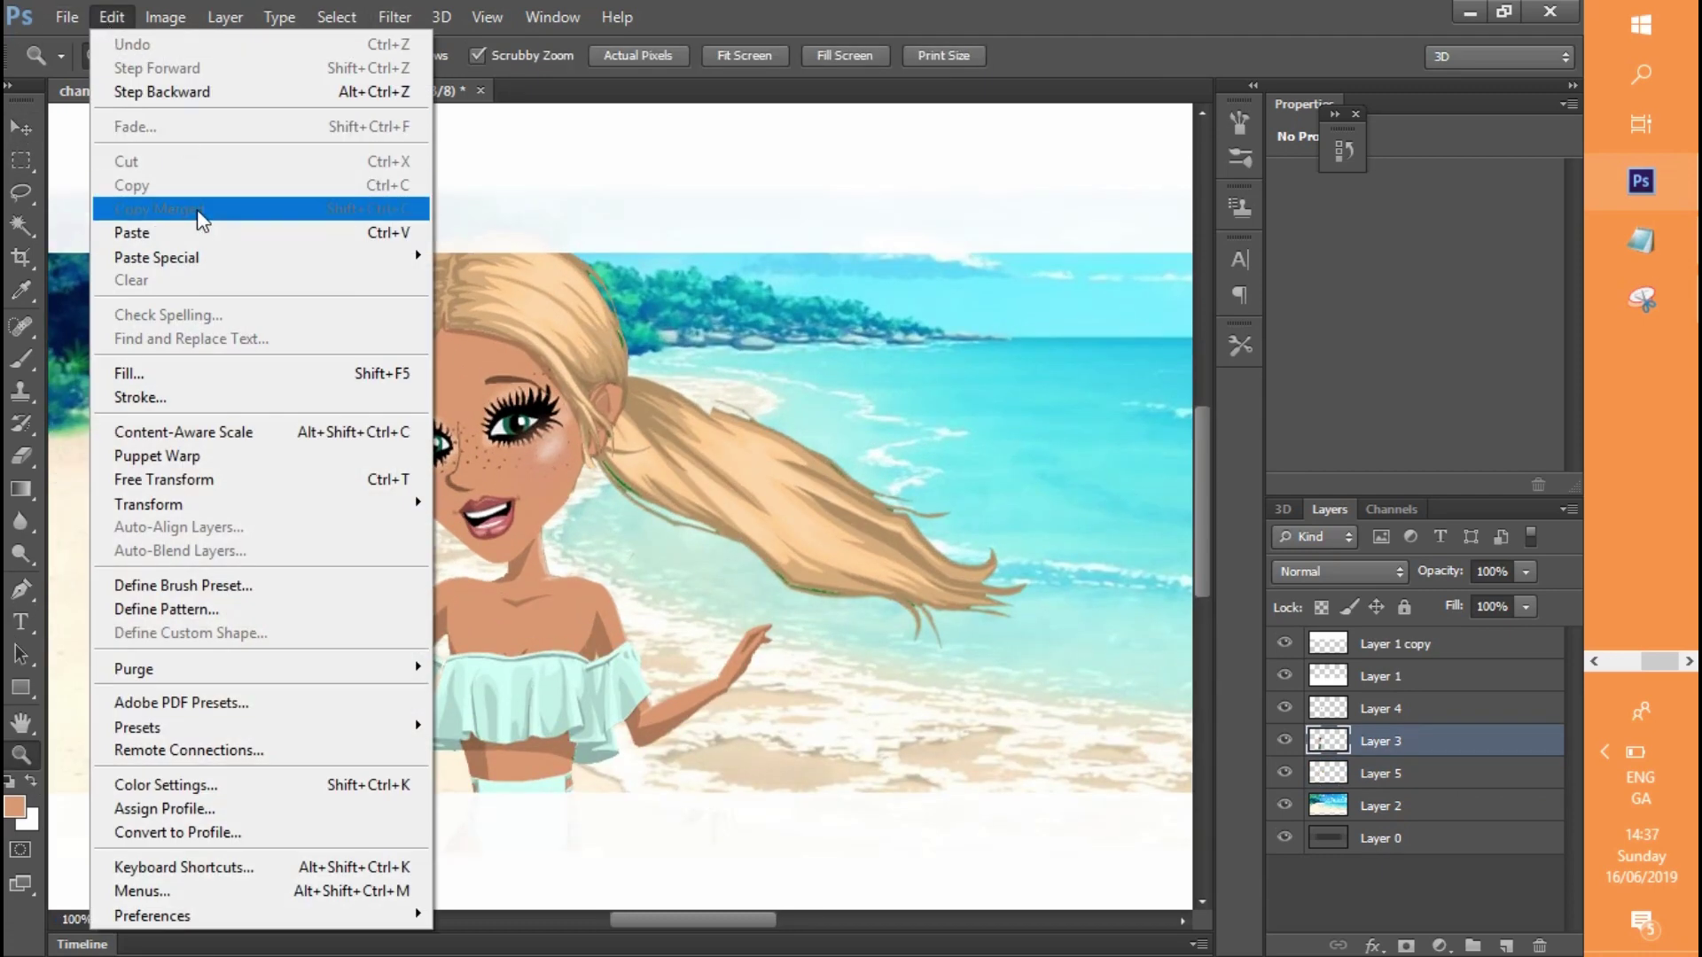
click(147, 436)
drag(366, 388, 373, 390)
click(651, 450)
click(765, 395)
click(539, 279)
mouse_move(540, 279)
mouse_down()
mouse_move(527, 341)
mouse_move(551, 261)
mouse_up()
click(21, 129)
click(943, 383)
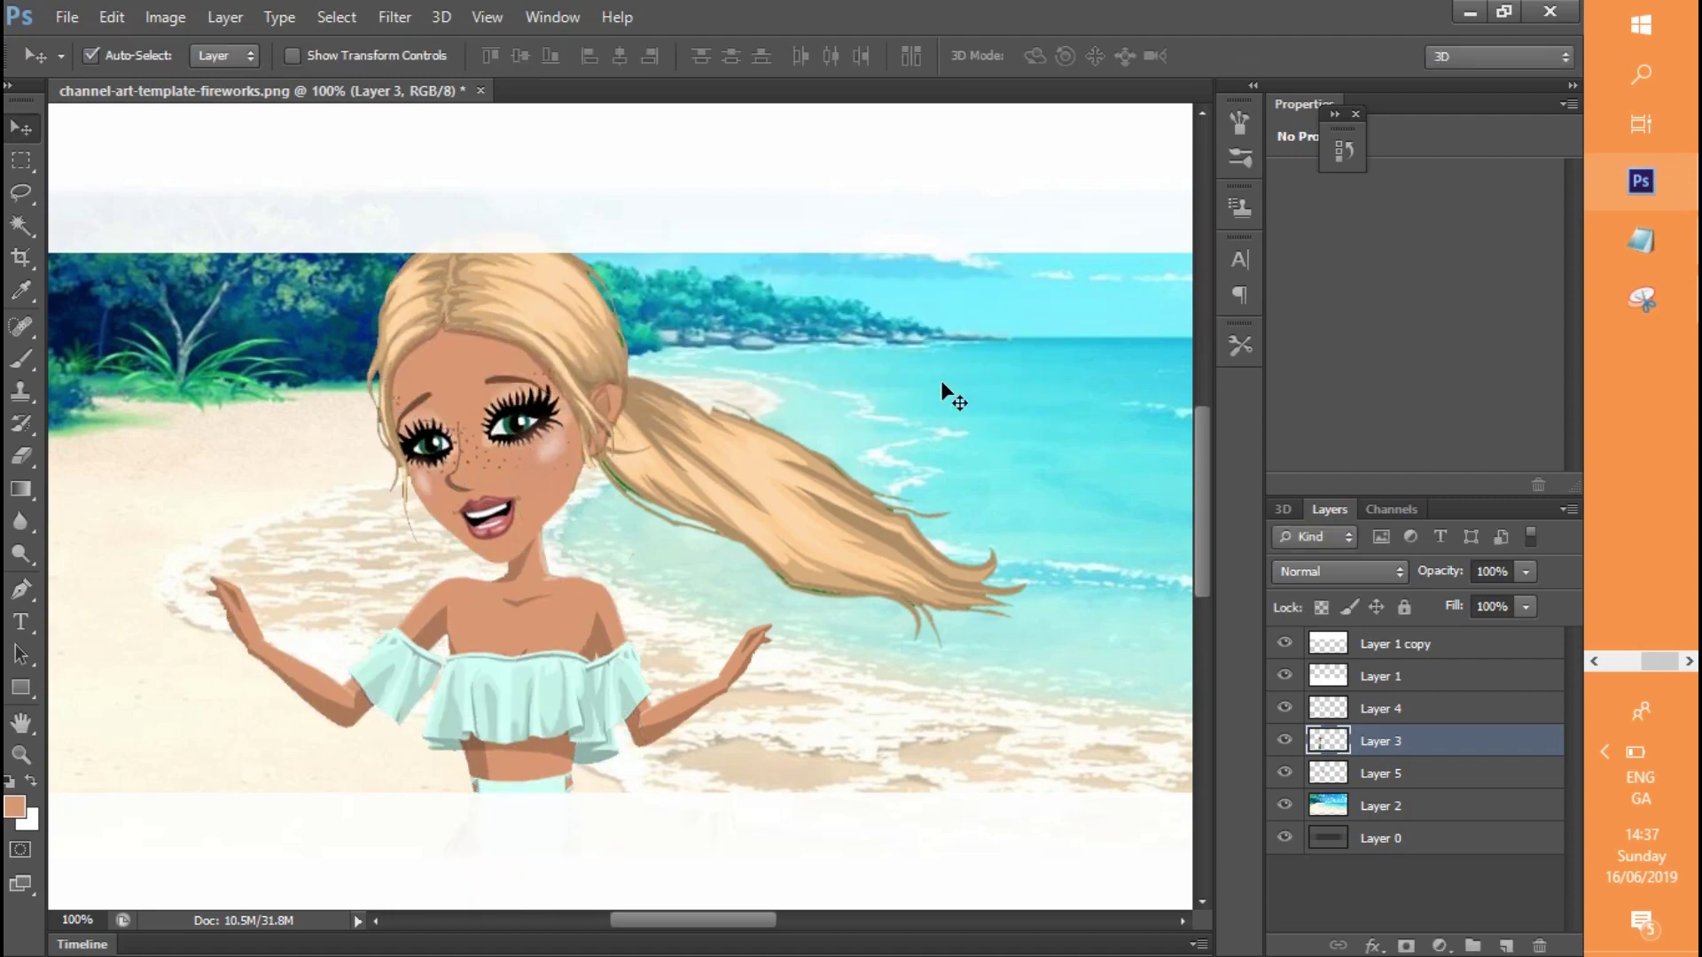
Move the ponytail away from the head, start Puppet Warp on it, and pin its lower edge
click(899, 625)
drag(860, 546, 937, 526)
click(111, 17)
click(150, 455)
click(867, 587)
click(885, 576)
mouse_move(867, 587)
mouse_down()
mouse_move(888, 585)
mouse_move(871, 578)
mouse_up()
click(892, 599)
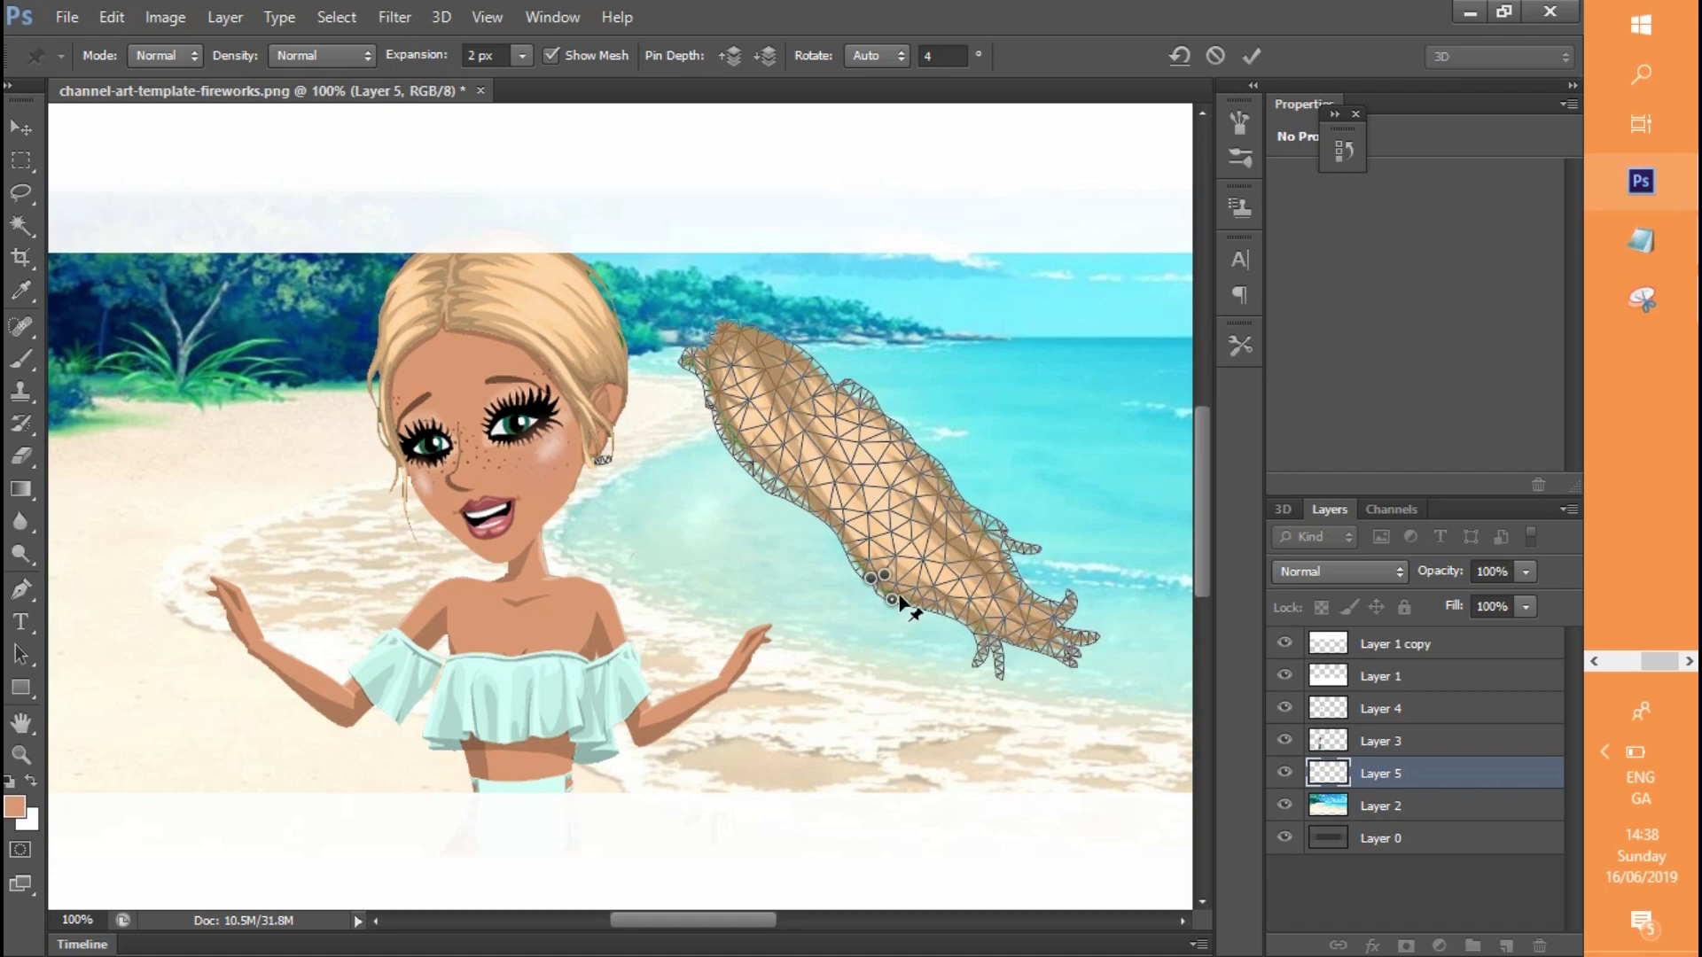
Raise the ponytail's tip and reshape its root with Puppet Warp, apply, and set it back against the head
click(1022, 629)
drag(1023, 629, 1038, 579)
drag(894, 601, 900, 551)
click(698, 436)
drag(677, 415, 682, 409)
click(698, 515)
drag(757, 500, 766, 496)
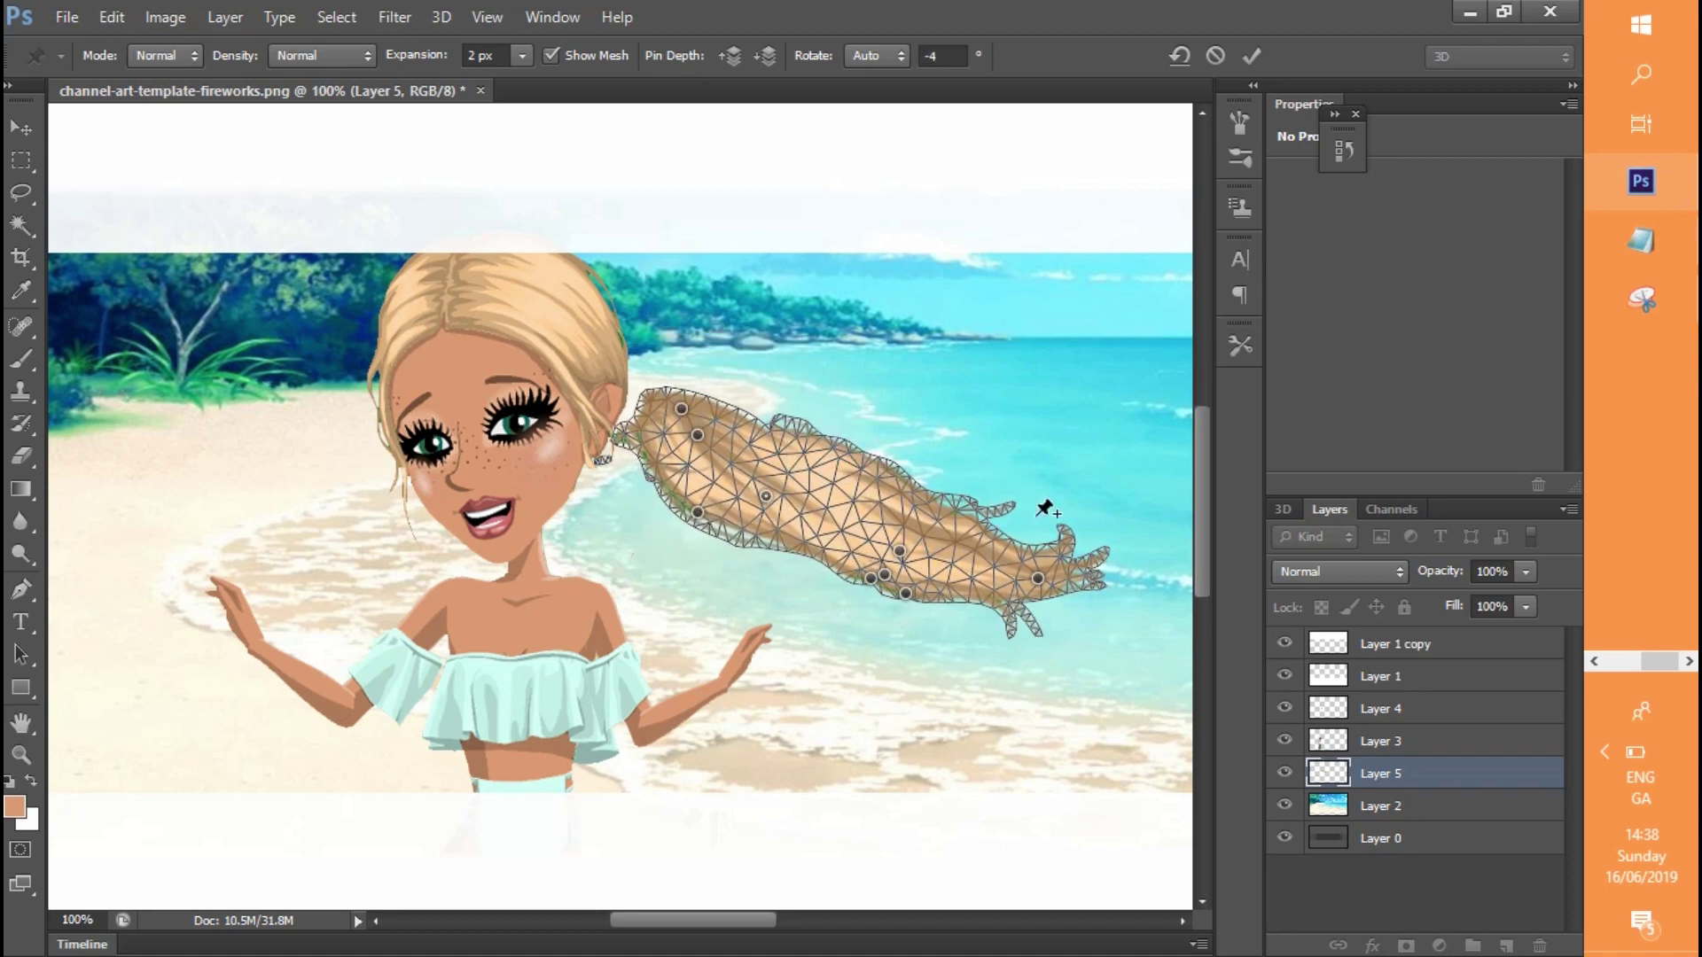
click(970, 544)
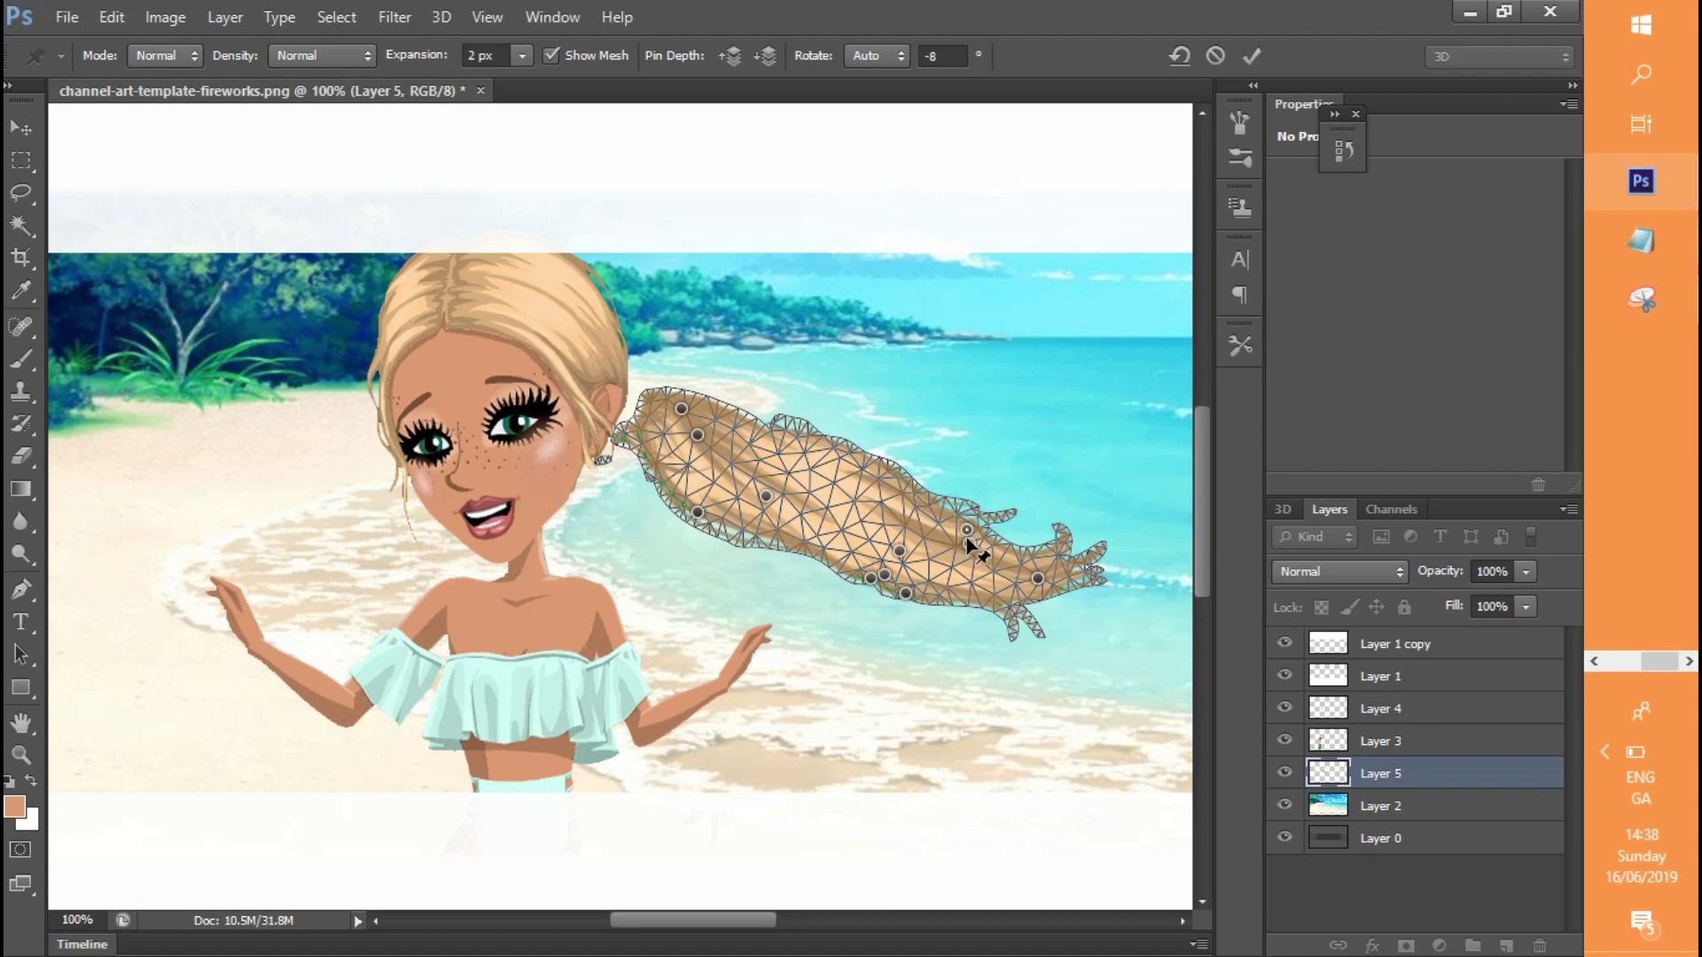
drag(947, 529, 966, 437)
key(v)
key(Return)
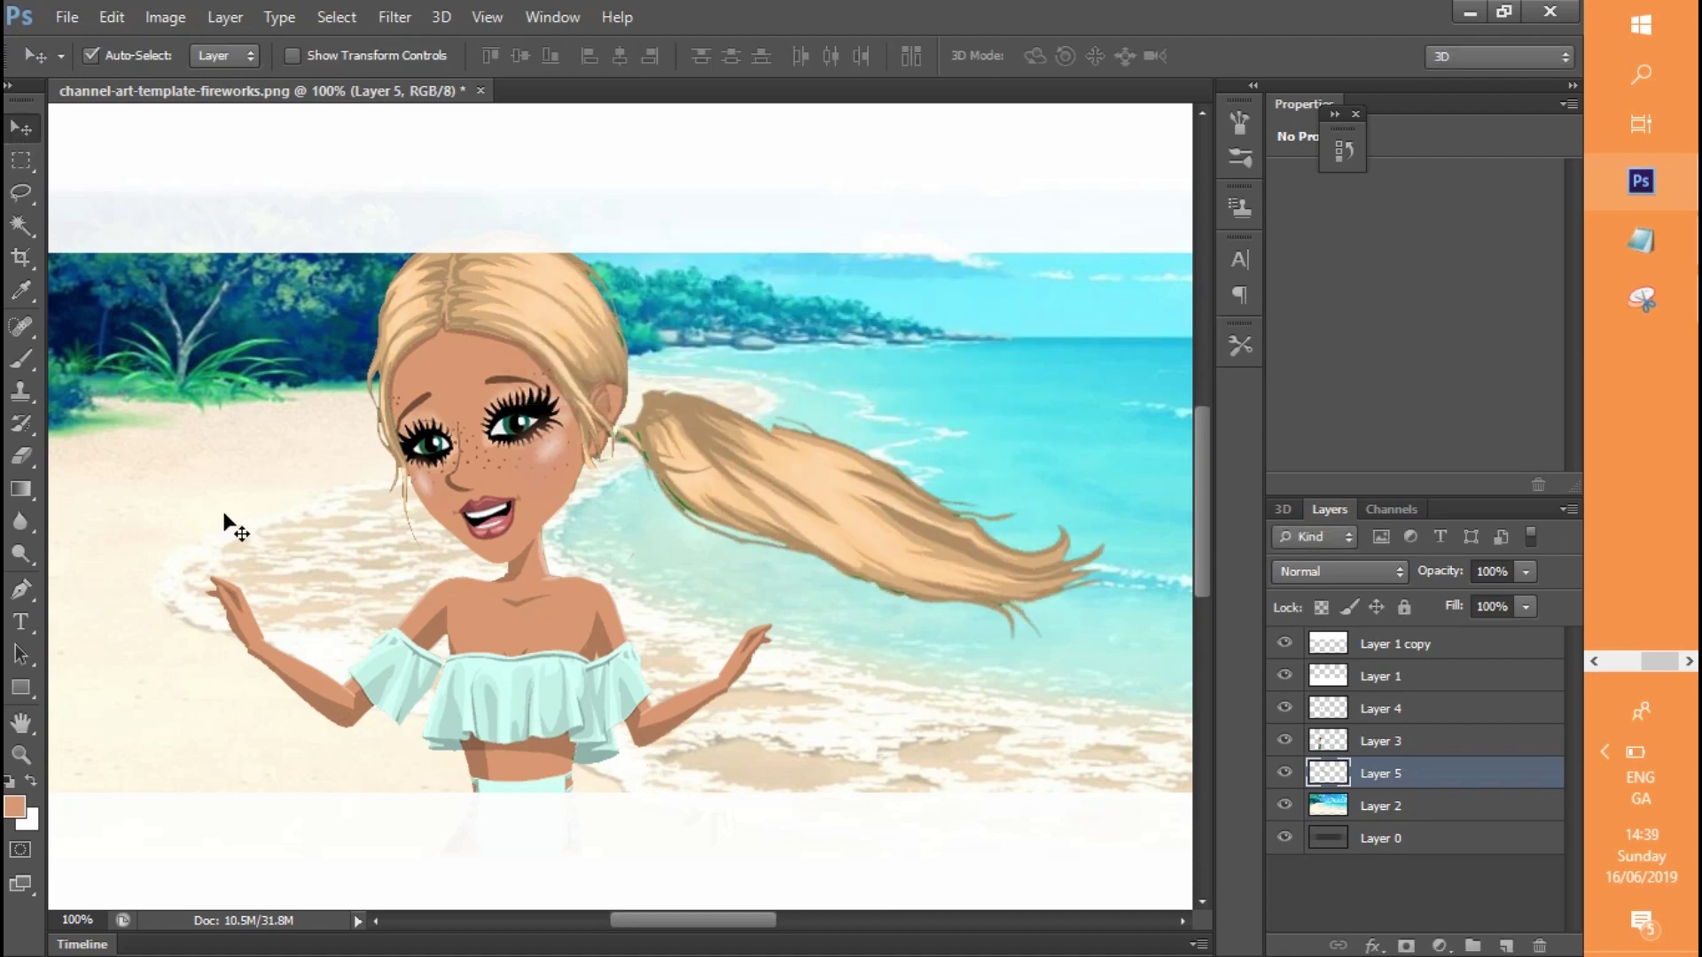
key(ctrl+z)
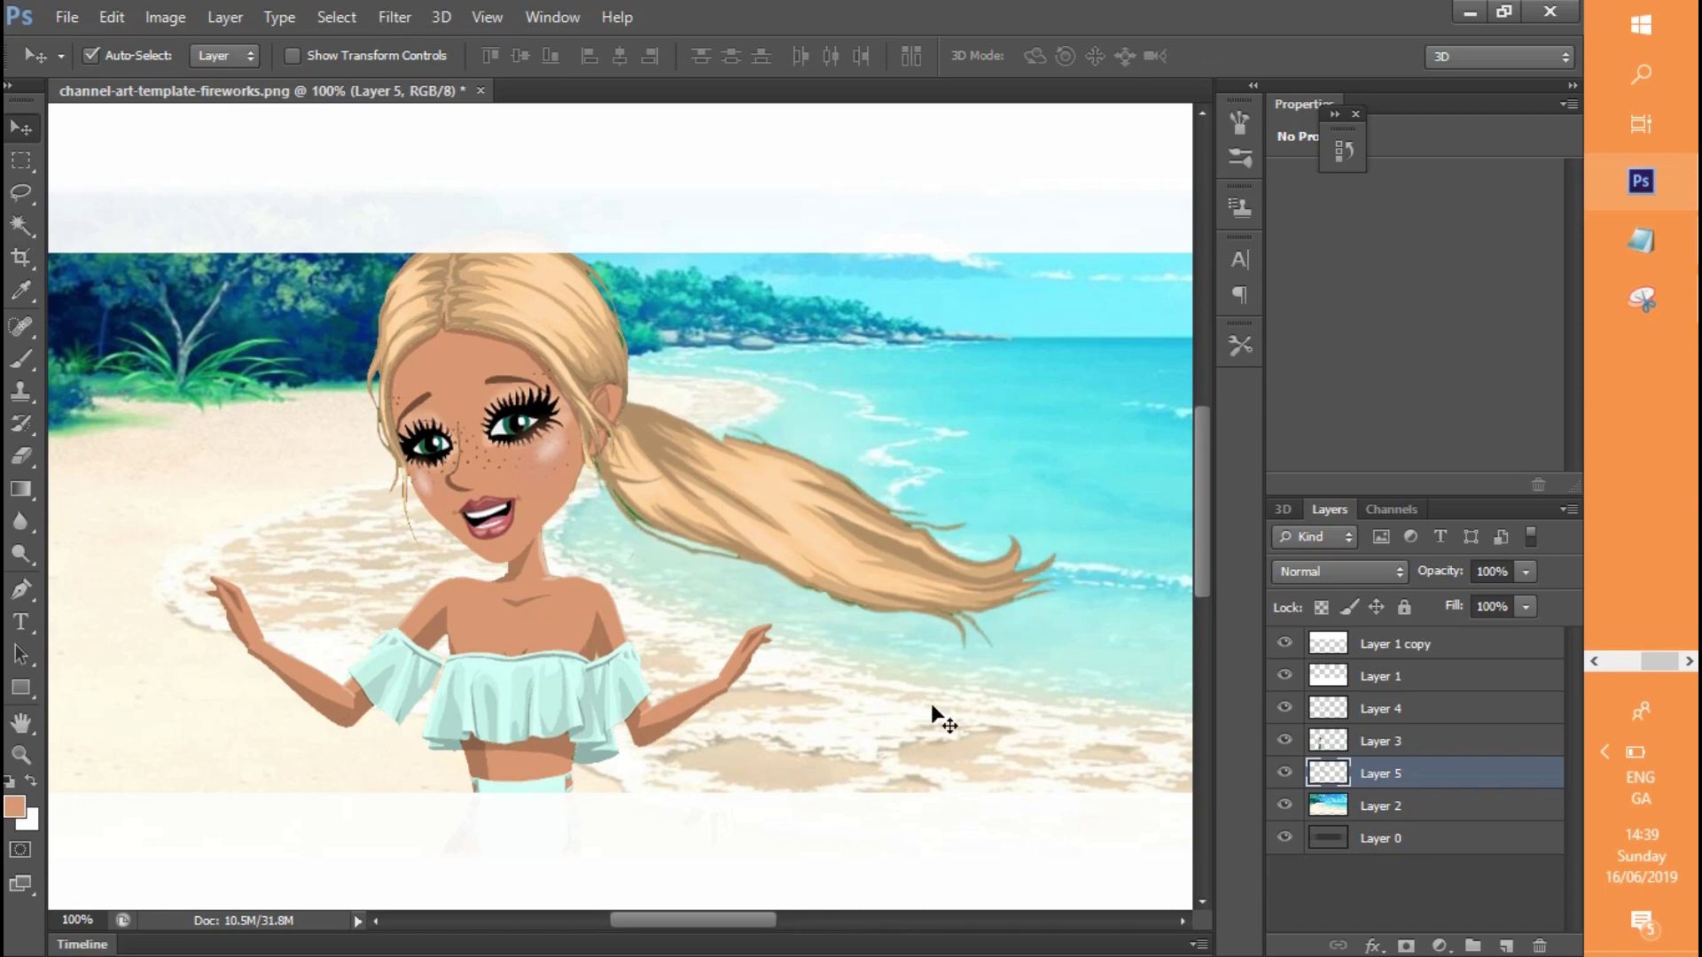
Skew the ponytail to 104.81% width, 101.05% height, -3.21° rotation and -3.49° horizontal skew, and apply the transformation
click(112, 17)
mouse_move(151, 502)
click(475, 585)
mouse_move(1056, 396)
mouse_down()
mouse_move(1030, 370)
mouse_move(1052, 395)
mouse_up()
drag(1057, 651, 1076, 629)
mouse_move(813, 637)
mouse_down()
mouse_move(800, 649)
mouse_move(803, 632)
mouse_up()
drag(801, 396, 791, 390)
click(20, 129)
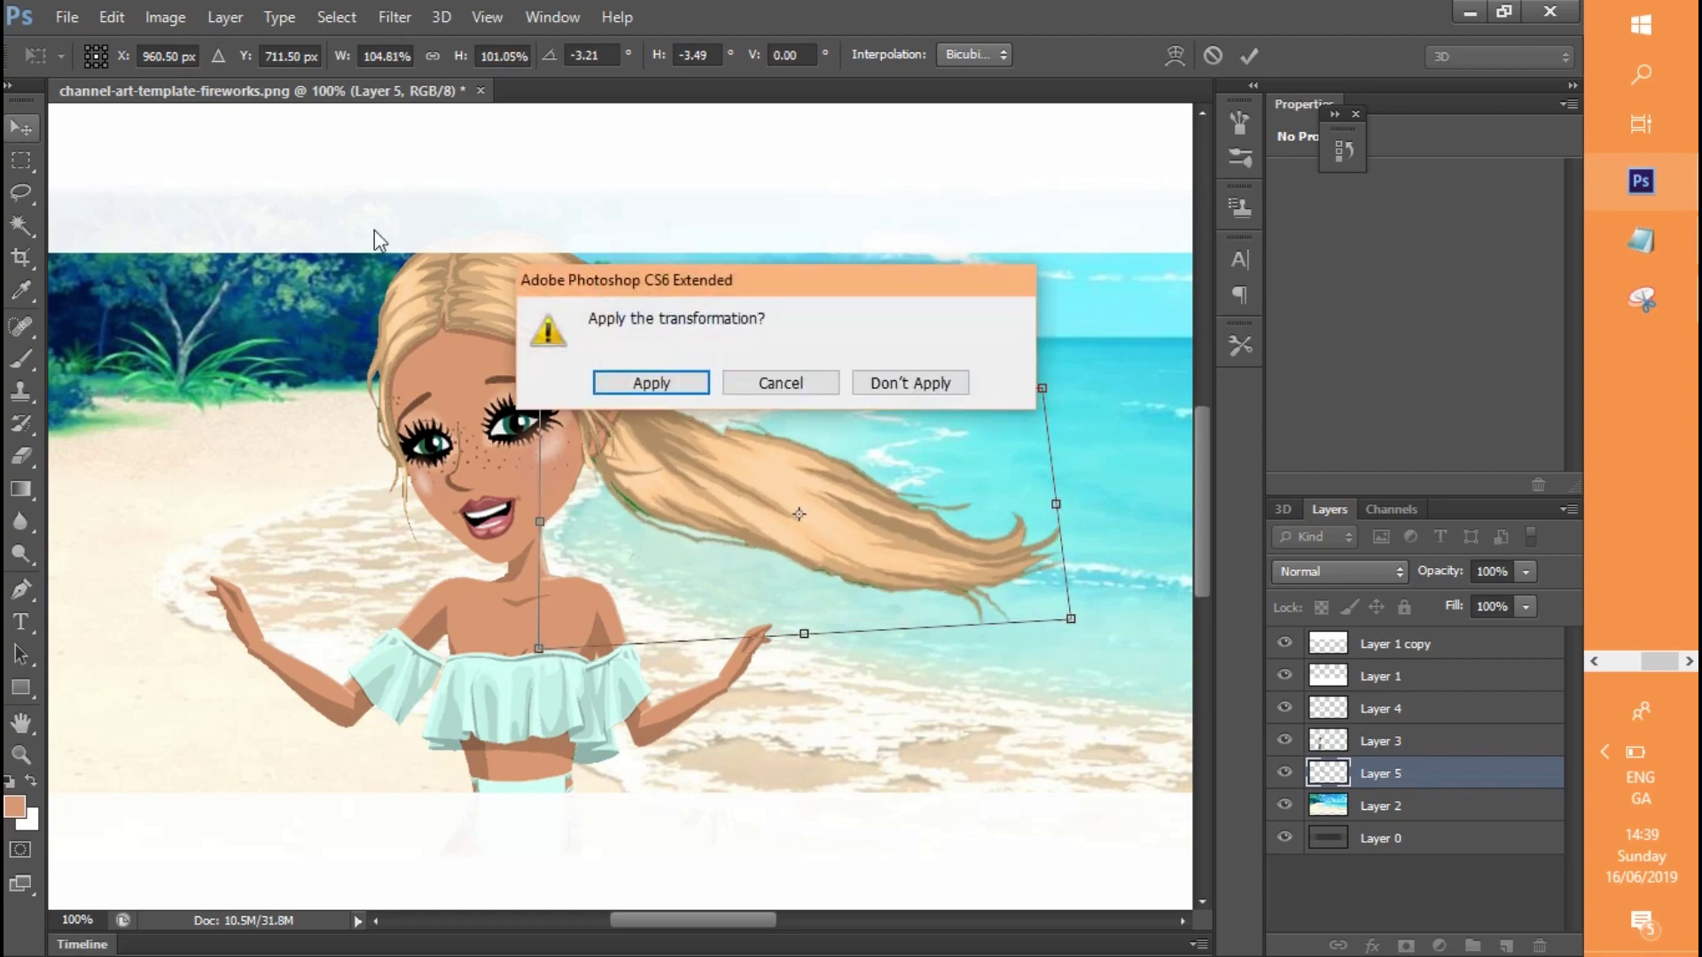
click(651, 382)
Inspect the ponytail's green edge remnants at 300% and delete the ponytail layer (Layer 5)
click(21, 756)
double_click(831, 334)
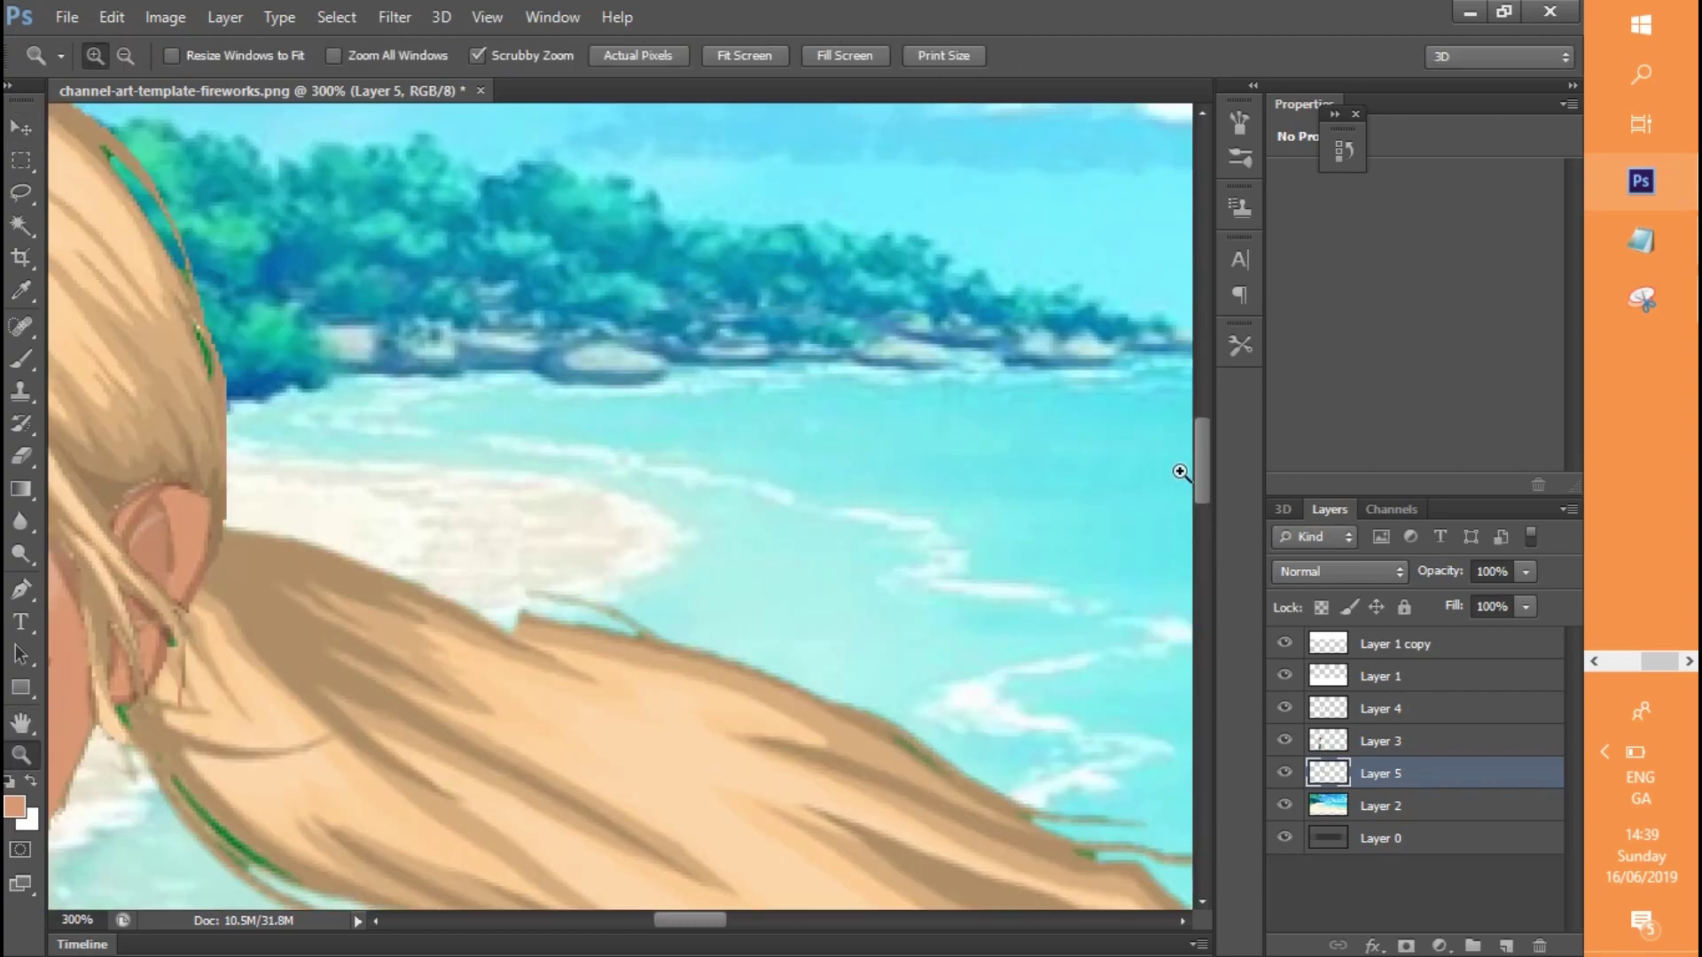
drag(1202, 475, 1202, 504)
drag(693, 914, 694, 914)
key(ctrl+minus)
key(ctrl+minus)
key(ctrl+minus)
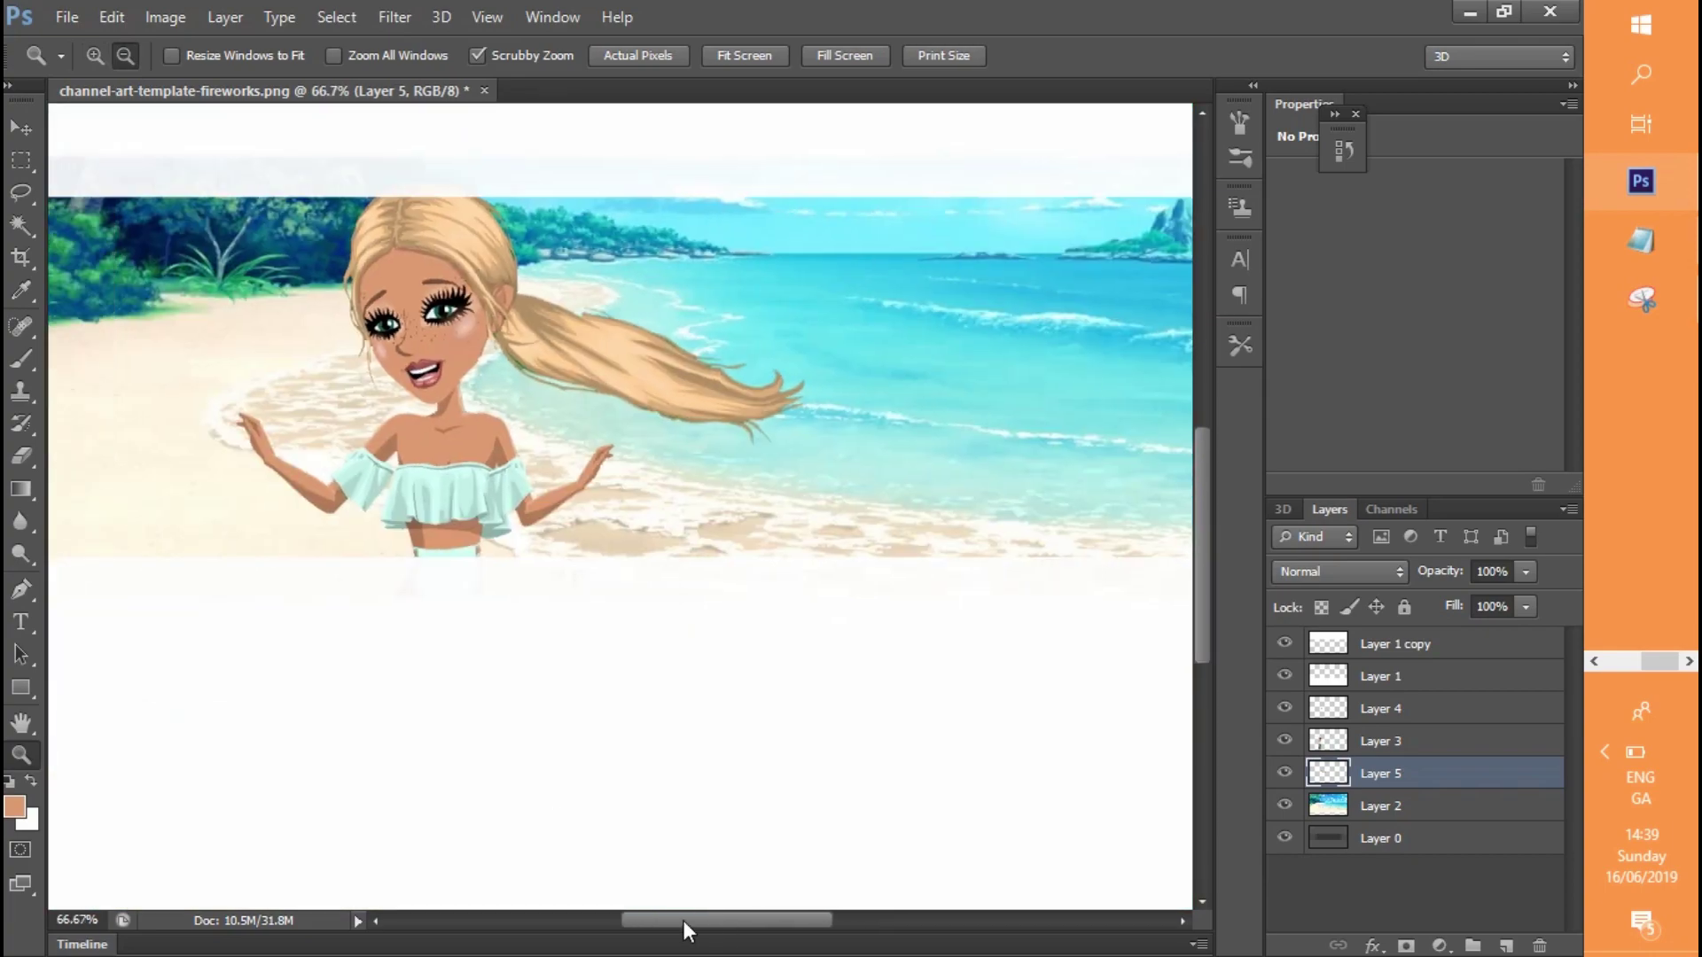
click(1540, 946)
Paste the ponytail snip again above Layer 2 and move it beside the avatar's raised hand
click(112, 17)
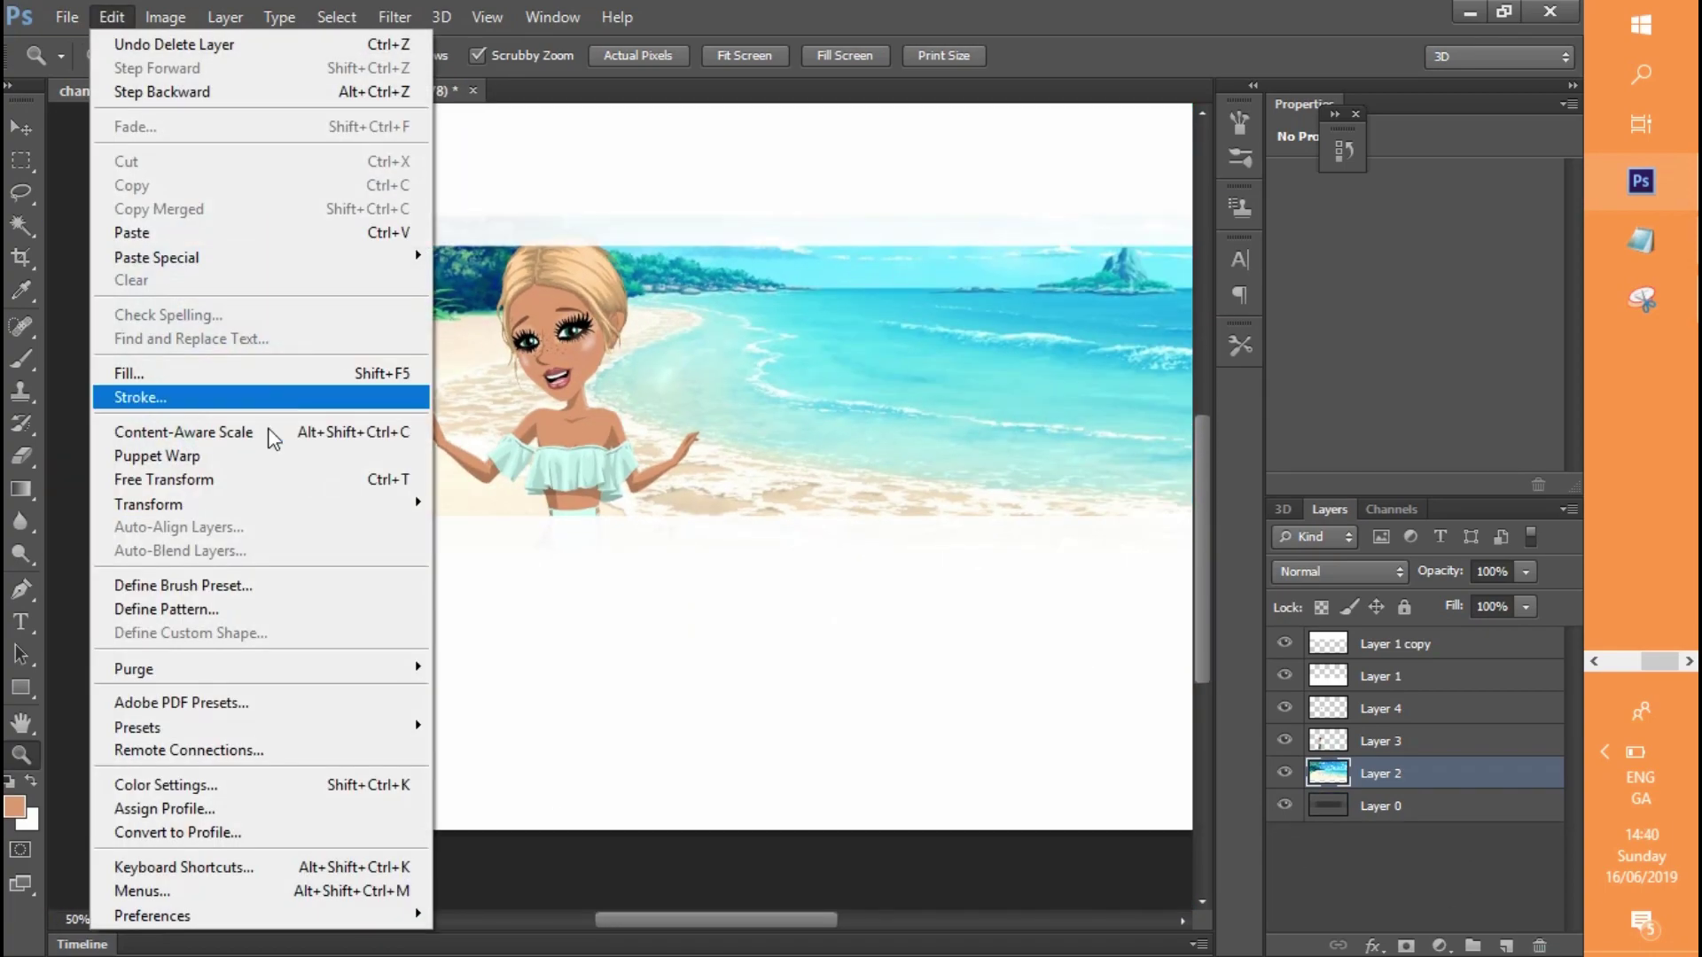
click(162, 236)
click(22, 129)
drag(672, 434, 828, 333)
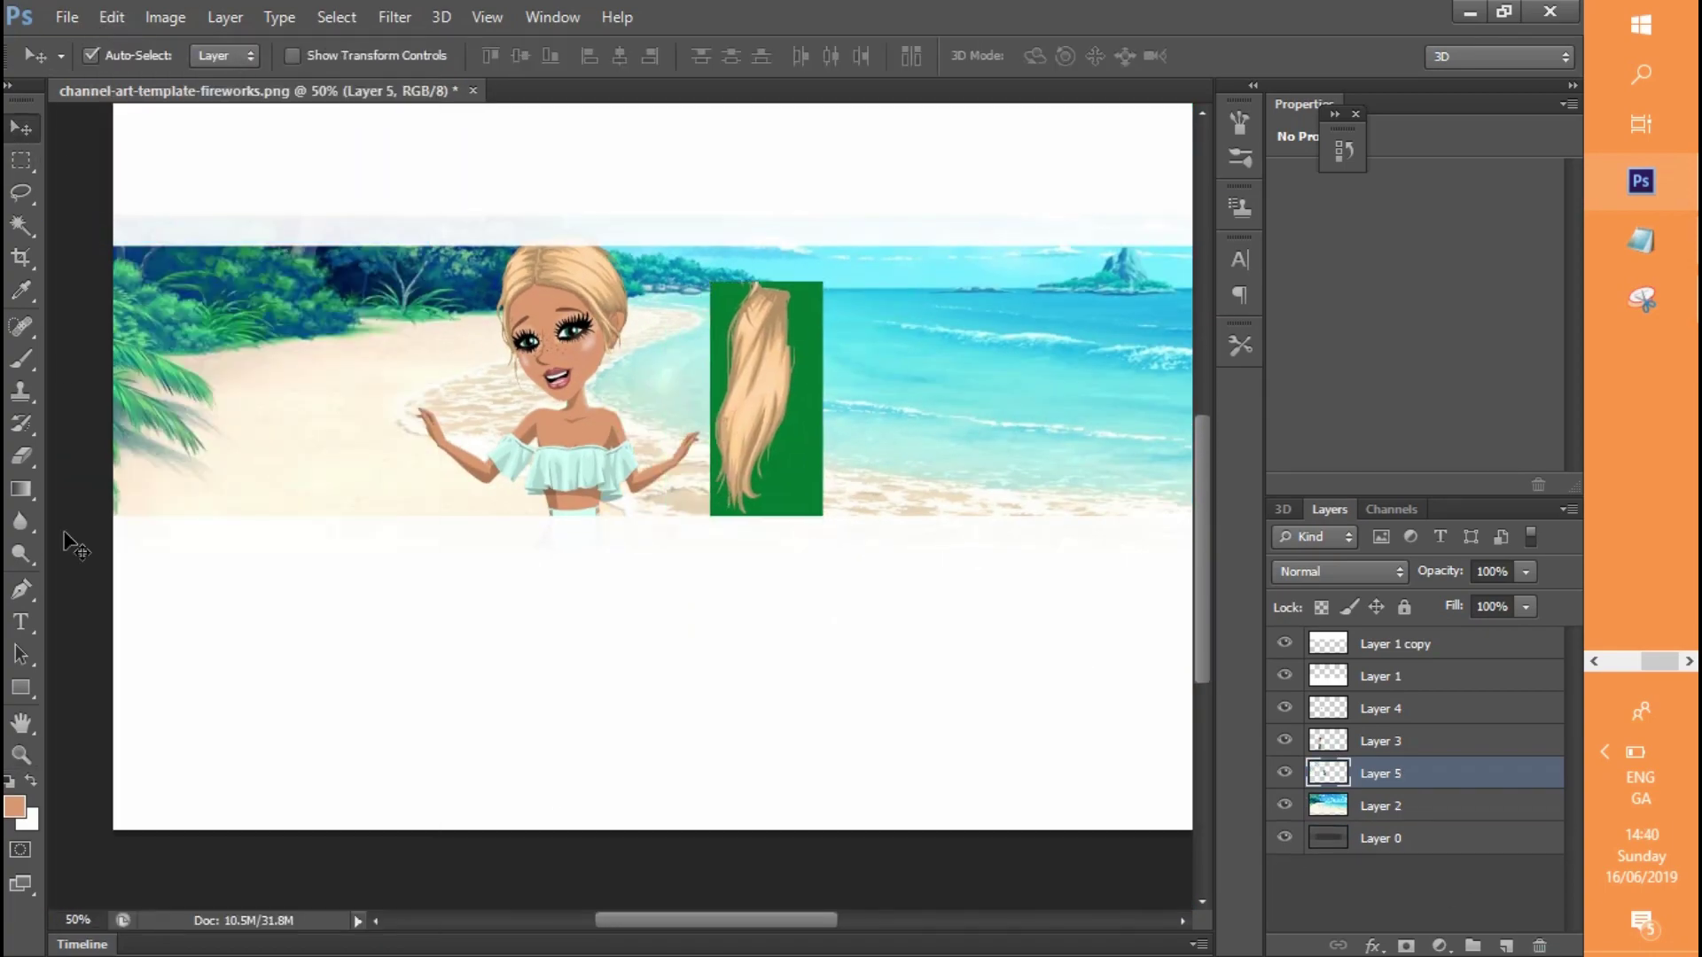
Select the green background around the pasted ponytail with the Magic Wand and delete it
click(22, 755)
click(95, 56)
click(1036, 309)
click(581, 352)
click(125, 56)
click(167, 231)
drag(735, 921, 669, 921)
click(21, 228)
click(858, 381)
key(Delete)
Delete the leftover green area along the ponytail's edge facing the avatar and clear the selection
click(609, 364)
click(21, 130)
click(22, 225)
click(21, 192)
click(282, 251)
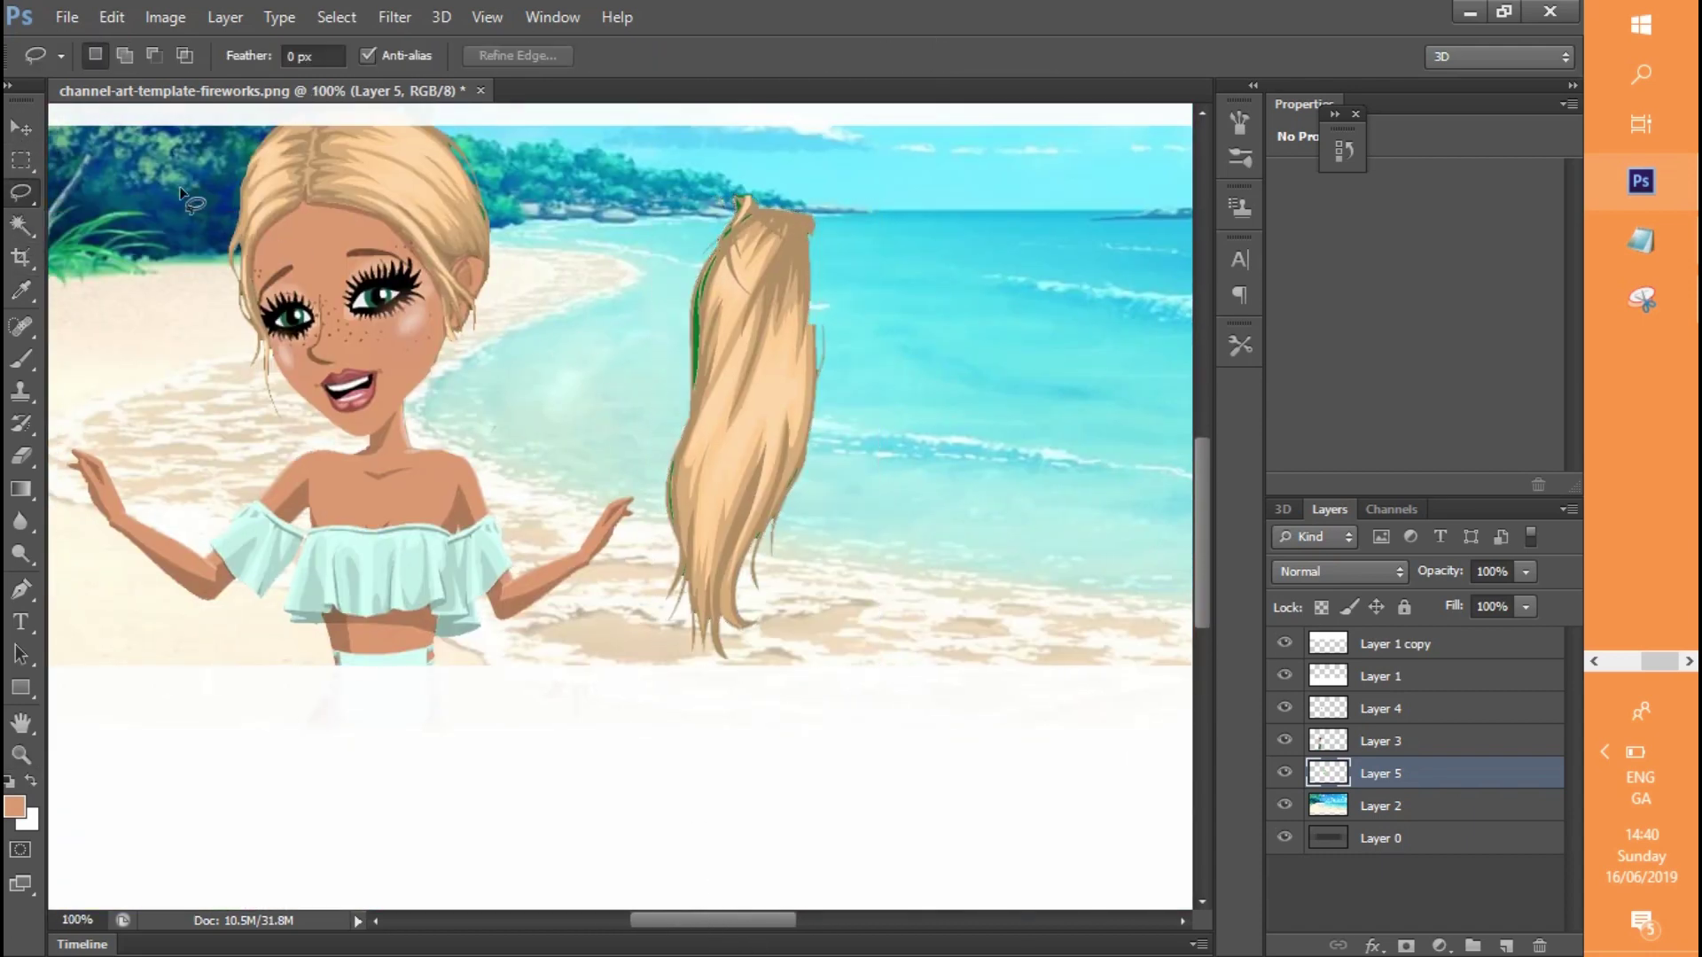
click(29, 223)
click(696, 312)
key(Delete)
click(32, 200)
click(249, 374)
Rotate the ponytail to -79.15°, set its root against the back of the avatar's head, and apply the transformation
click(21, 131)
click(111, 17)
click(218, 482)
drag(940, 549, 983, 205)
drag(803, 455, 724, 406)
drag(883, 294, 912, 250)
drag(761, 373, 781, 339)
drag(925, 218, 934, 236)
drag(768, 359, 755, 371)
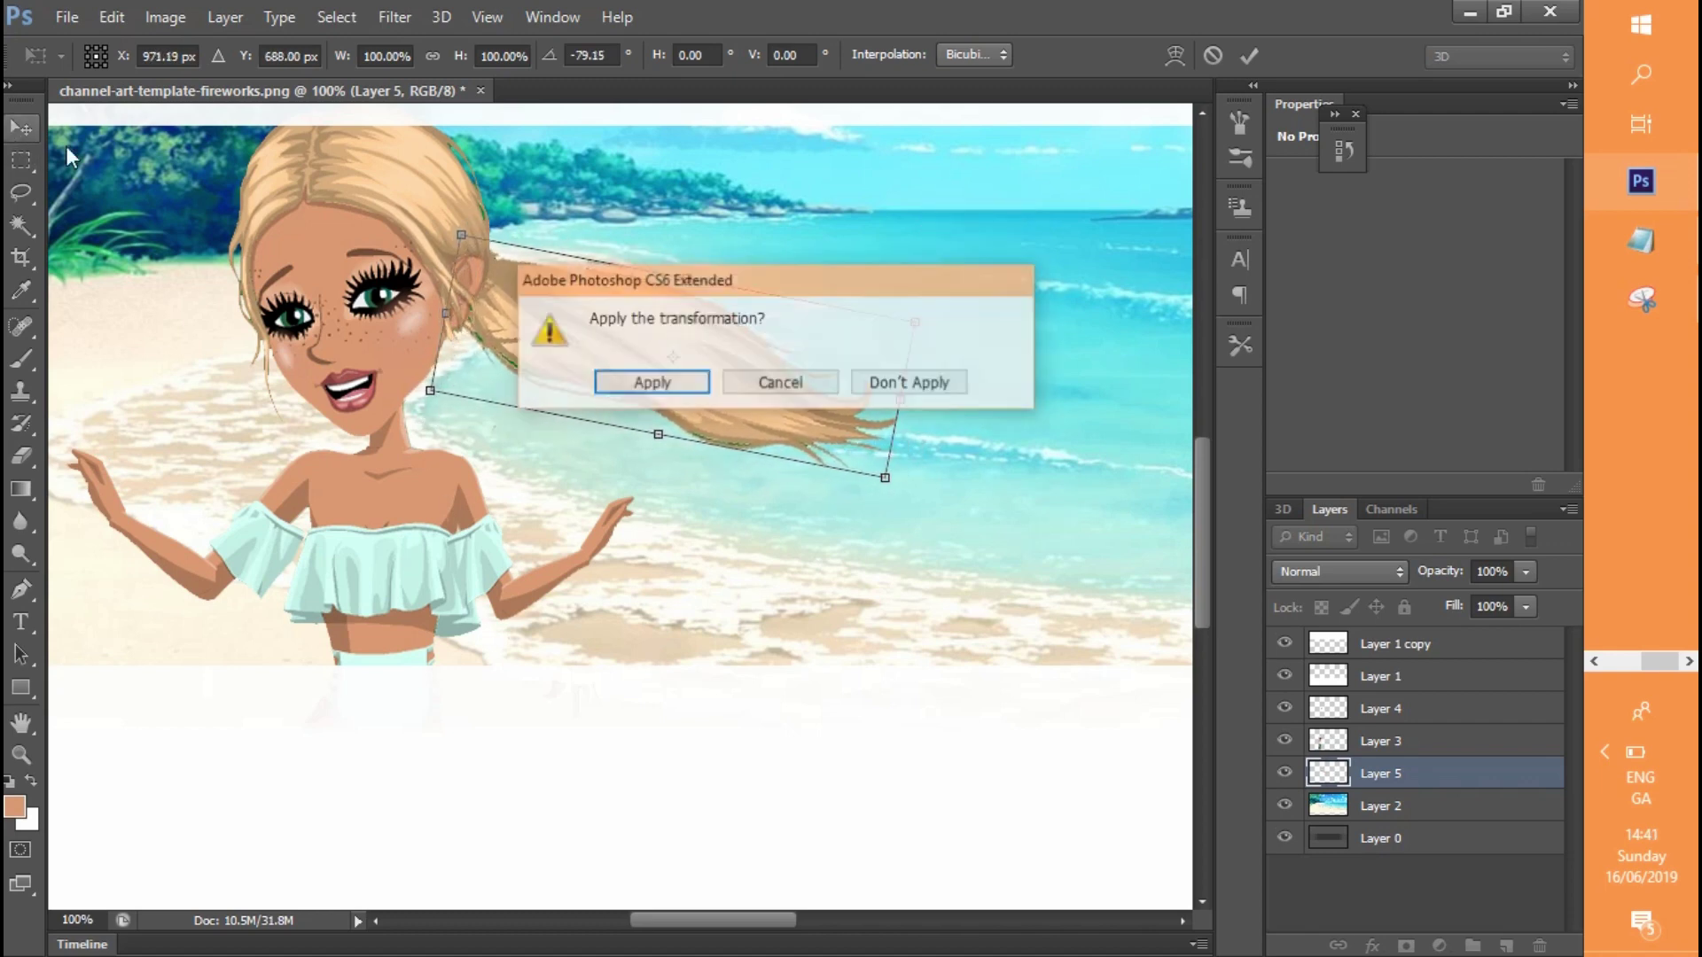
key(Return)
Try bending the ponytail downward with Puppet Warp pins at its root, and undo the warp
click(111, 17)
click(155, 456)
click(486, 275)
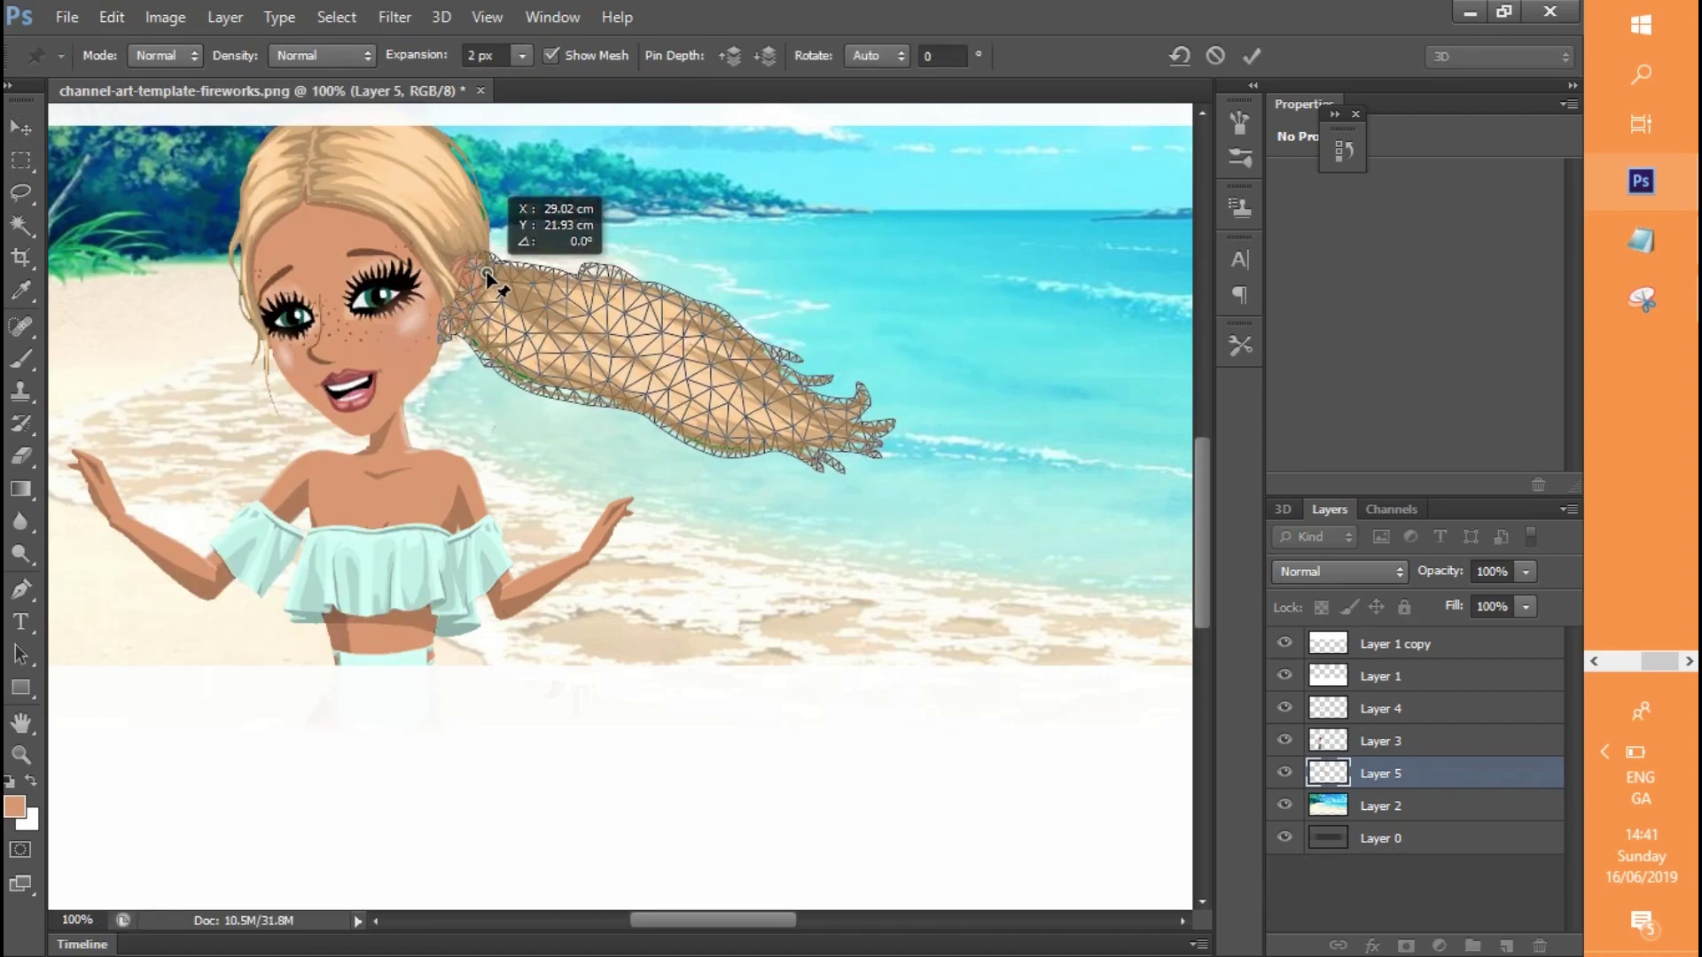
click(471, 319)
drag(487, 275, 483, 282)
key(Return)
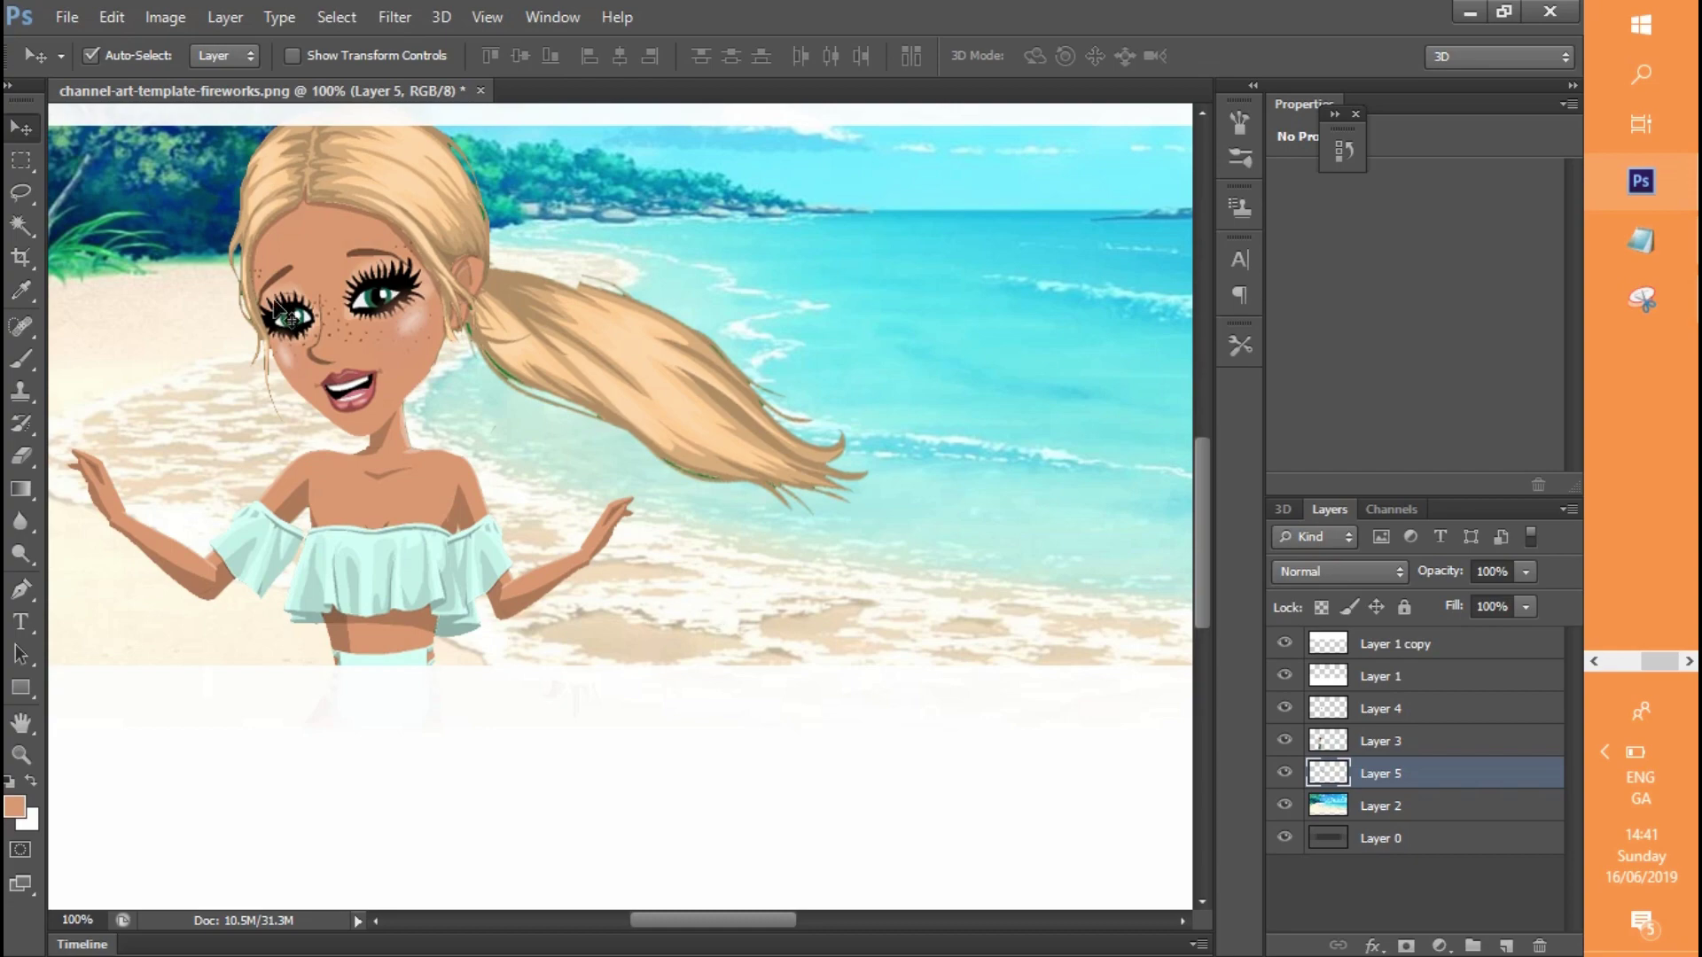
click(111, 17)
click(117, 41)
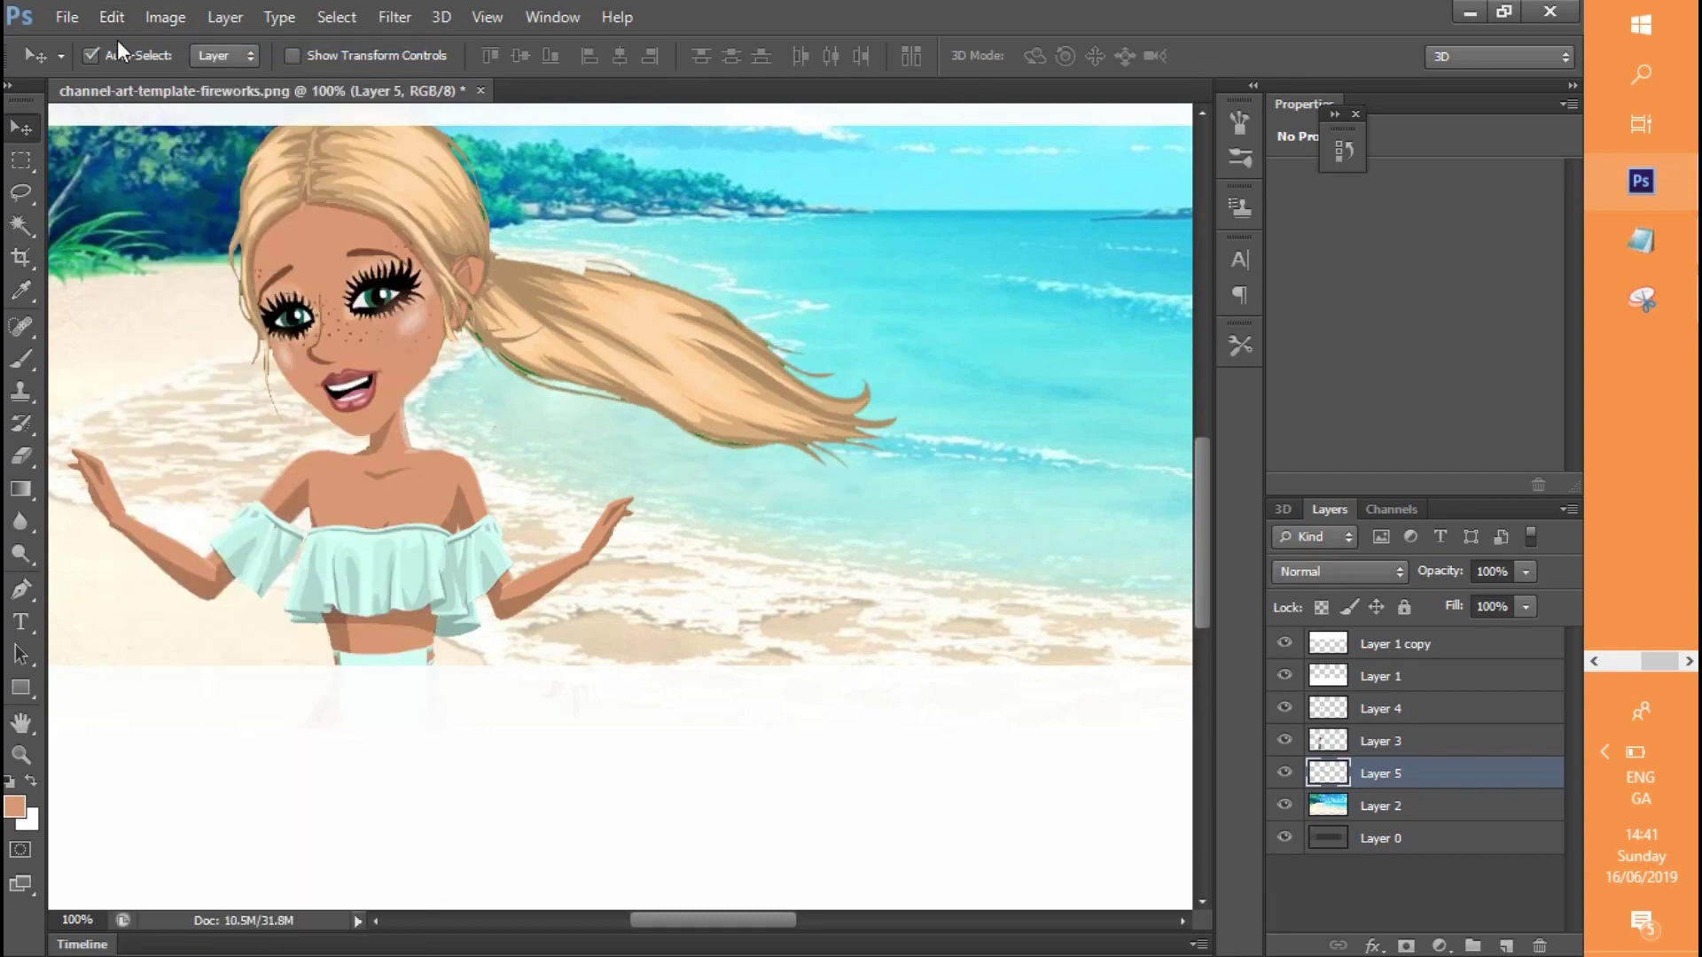
click(114, 18)
click(130, 43)
Lasso the stray bump on the ponytail's upper edge and delete it
key(l)
mouse_move(587, 266)
mouse_down()
mouse_move(659, 279)
mouse_move(609, 283)
mouse_move(577, 264)
mouse_move(651, 274)
mouse_move(598, 277)
mouse_move(616, 281)
mouse_move(583, 266)
mouse_up()
key(ctrl+d)
key(Delete)
key(ctrl+d)
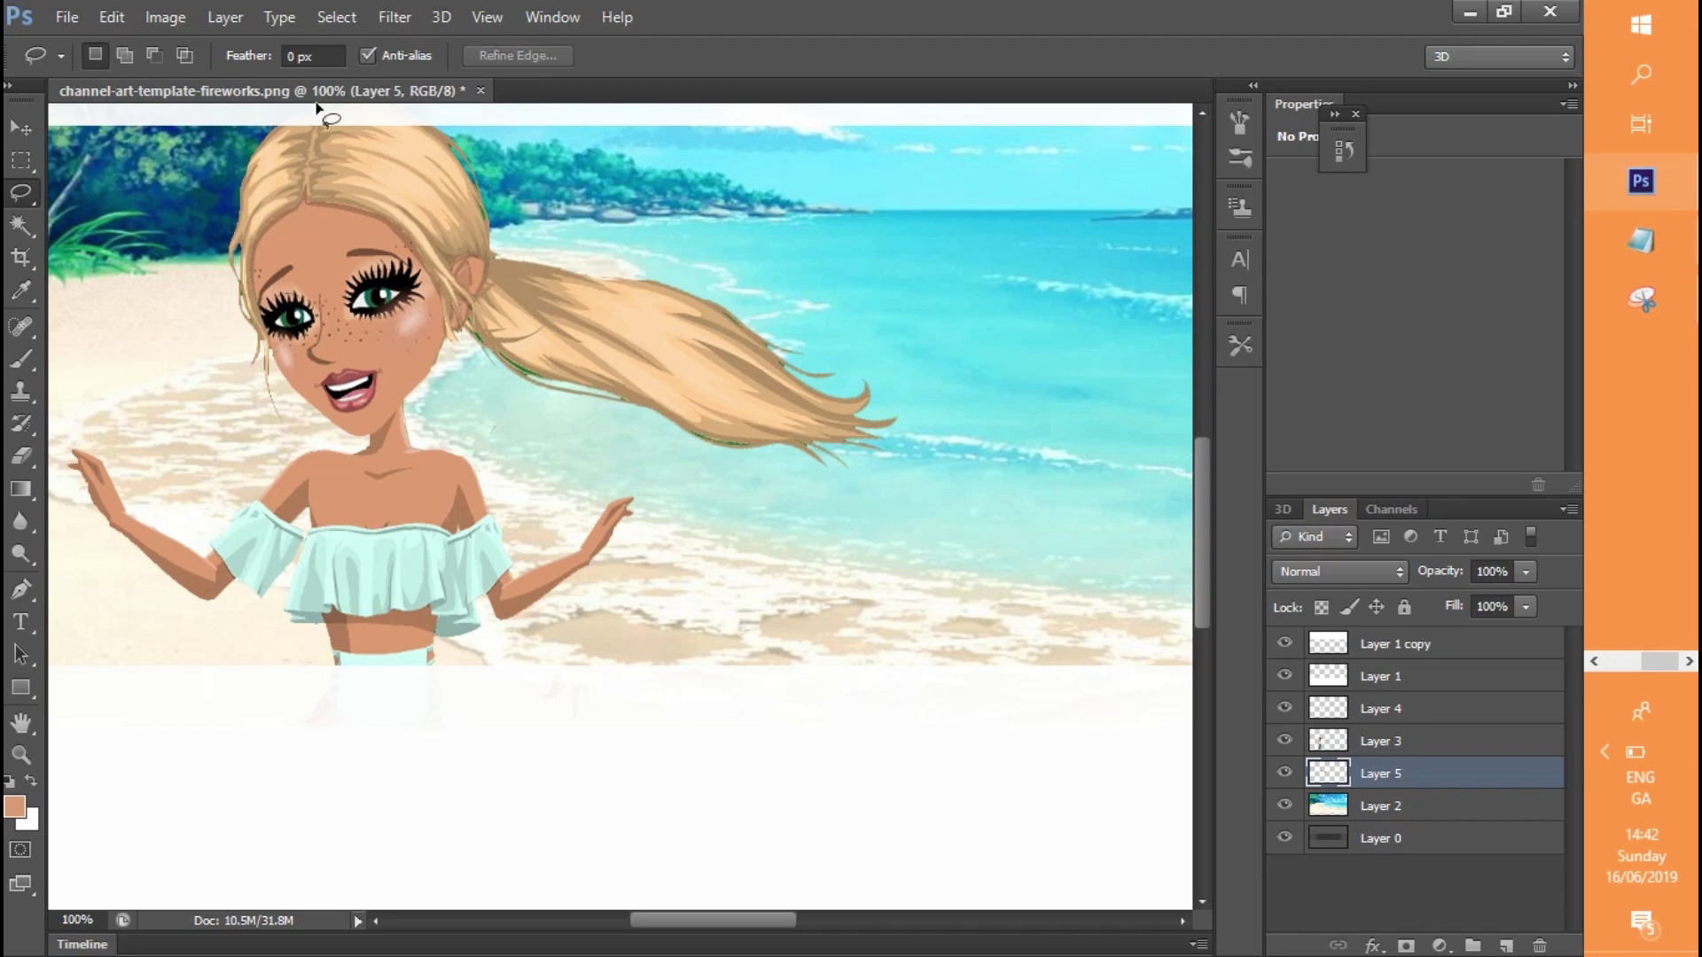
Try selecting the green remnants on the ponytail's underside with the Magic Wand at 200% zoom
click(21, 754)
click(984, 277)
drag(729, 920, 711, 919)
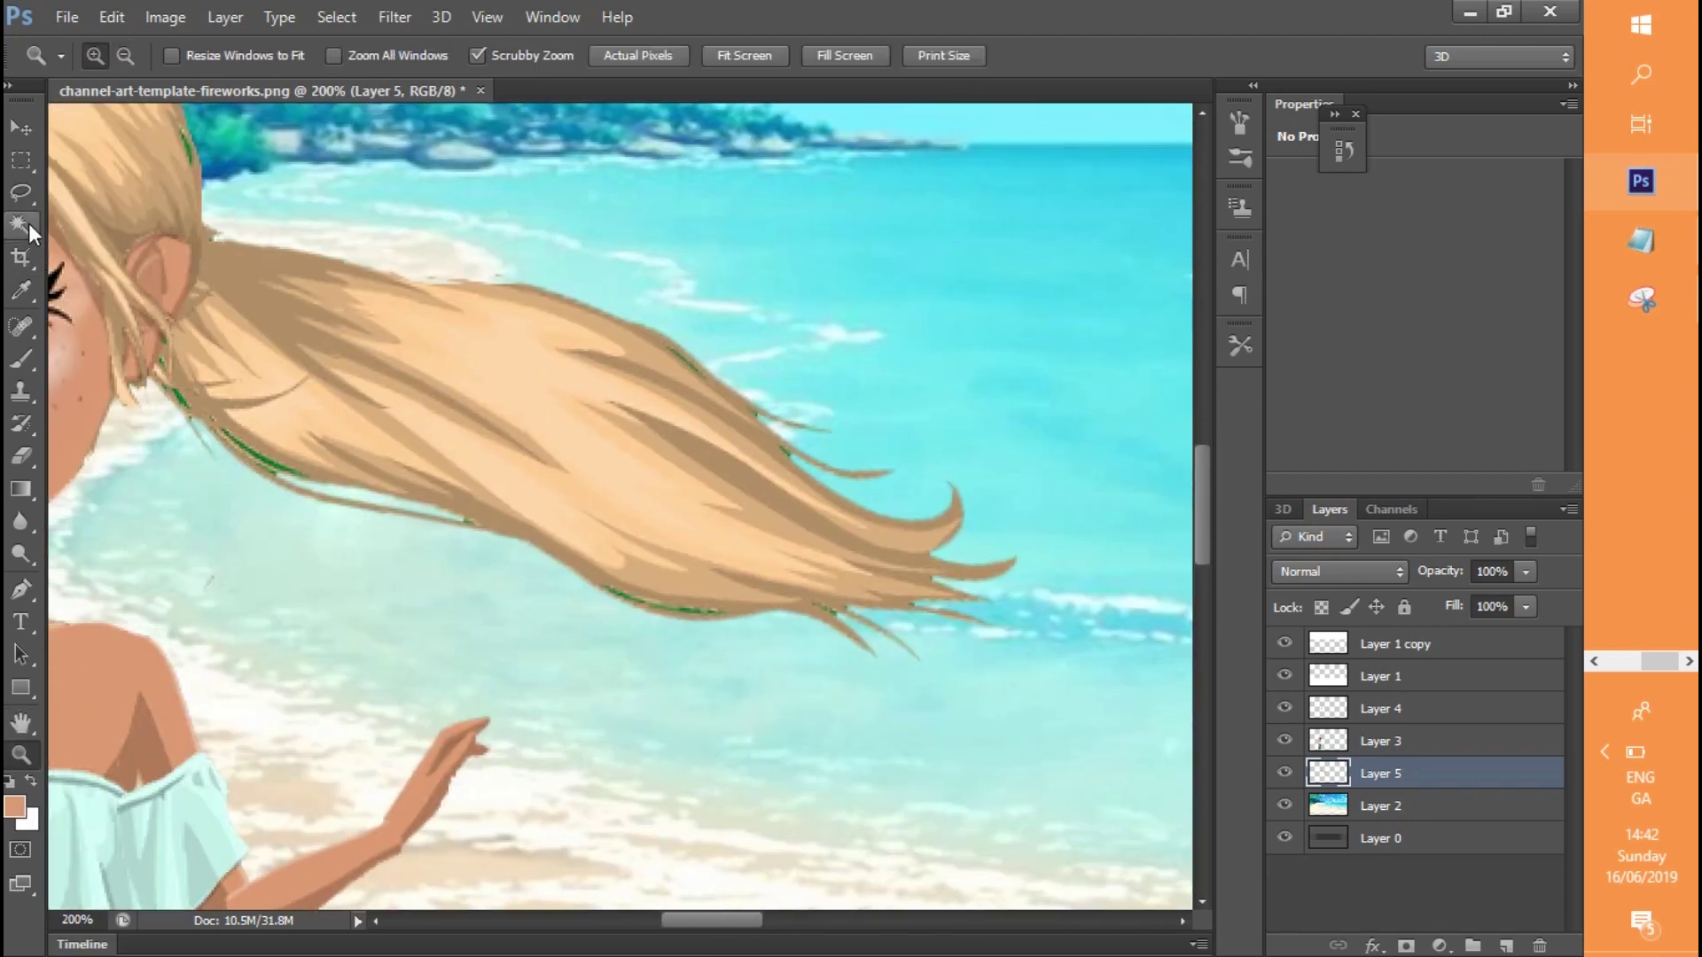
click(21, 226)
click(681, 608)
click(21, 128)
click(21, 224)
click(21, 193)
Drop the existing selection, then lasso and delete part of the green sliver under the ponytail's root at 400% zoom
click(21, 756)
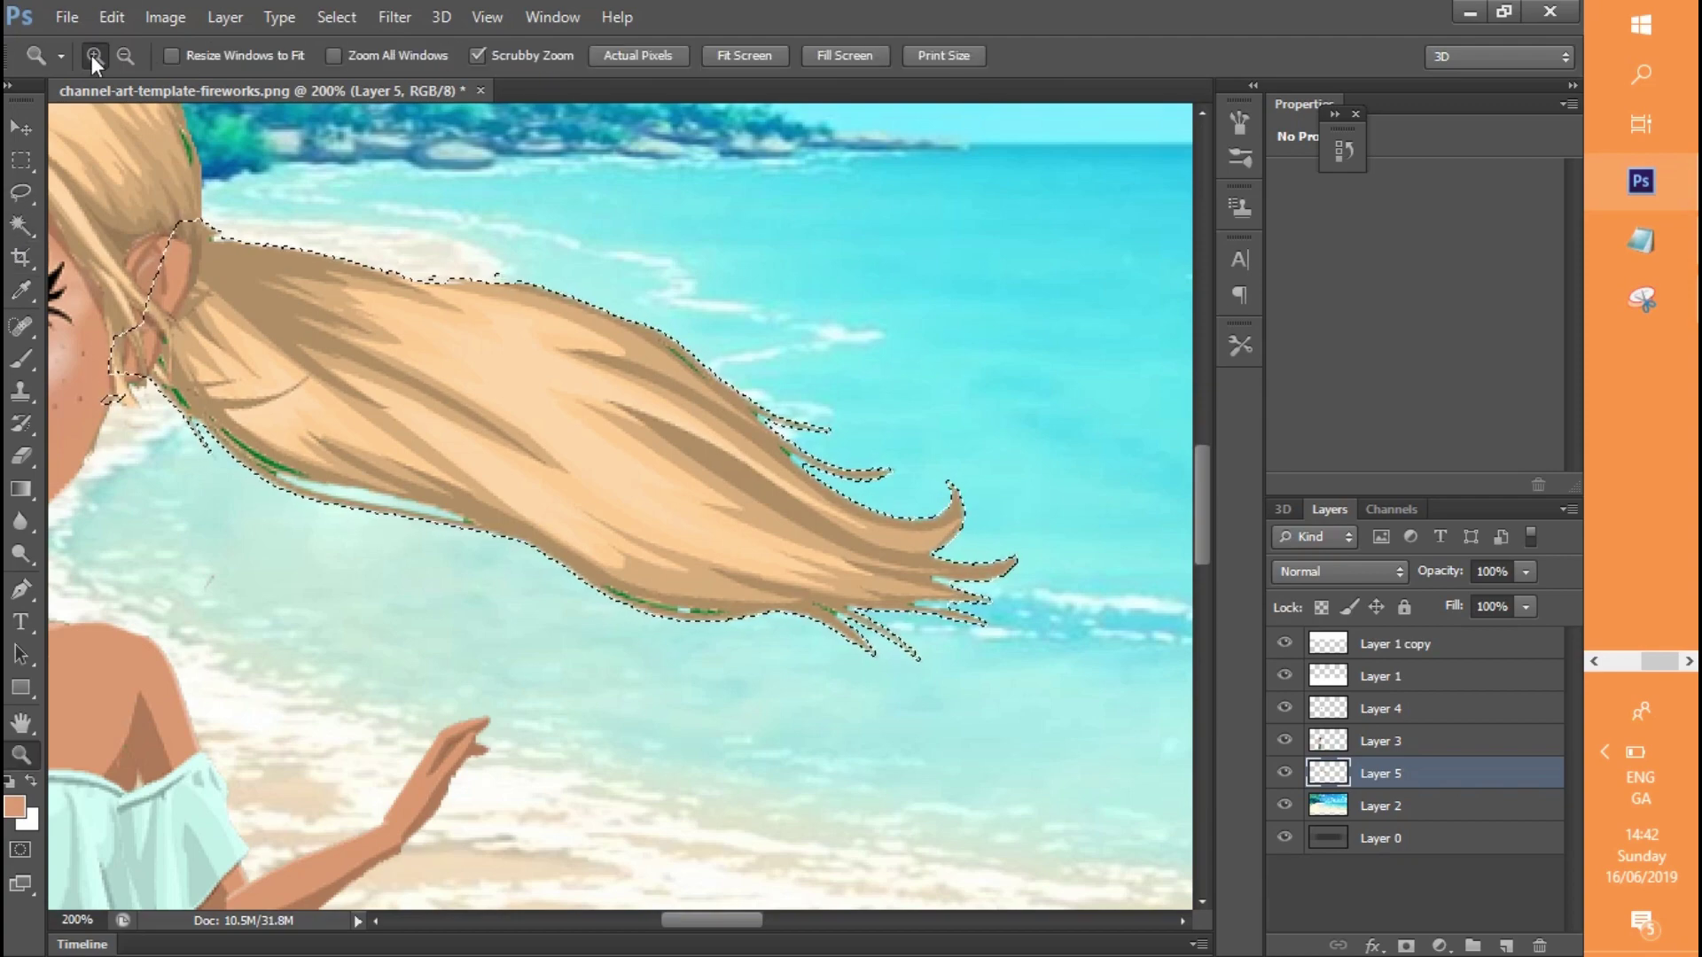
click(311, 316)
click(311, 316)
drag(1203, 488, 1203, 502)
click(22, 193)
click(131, 375)
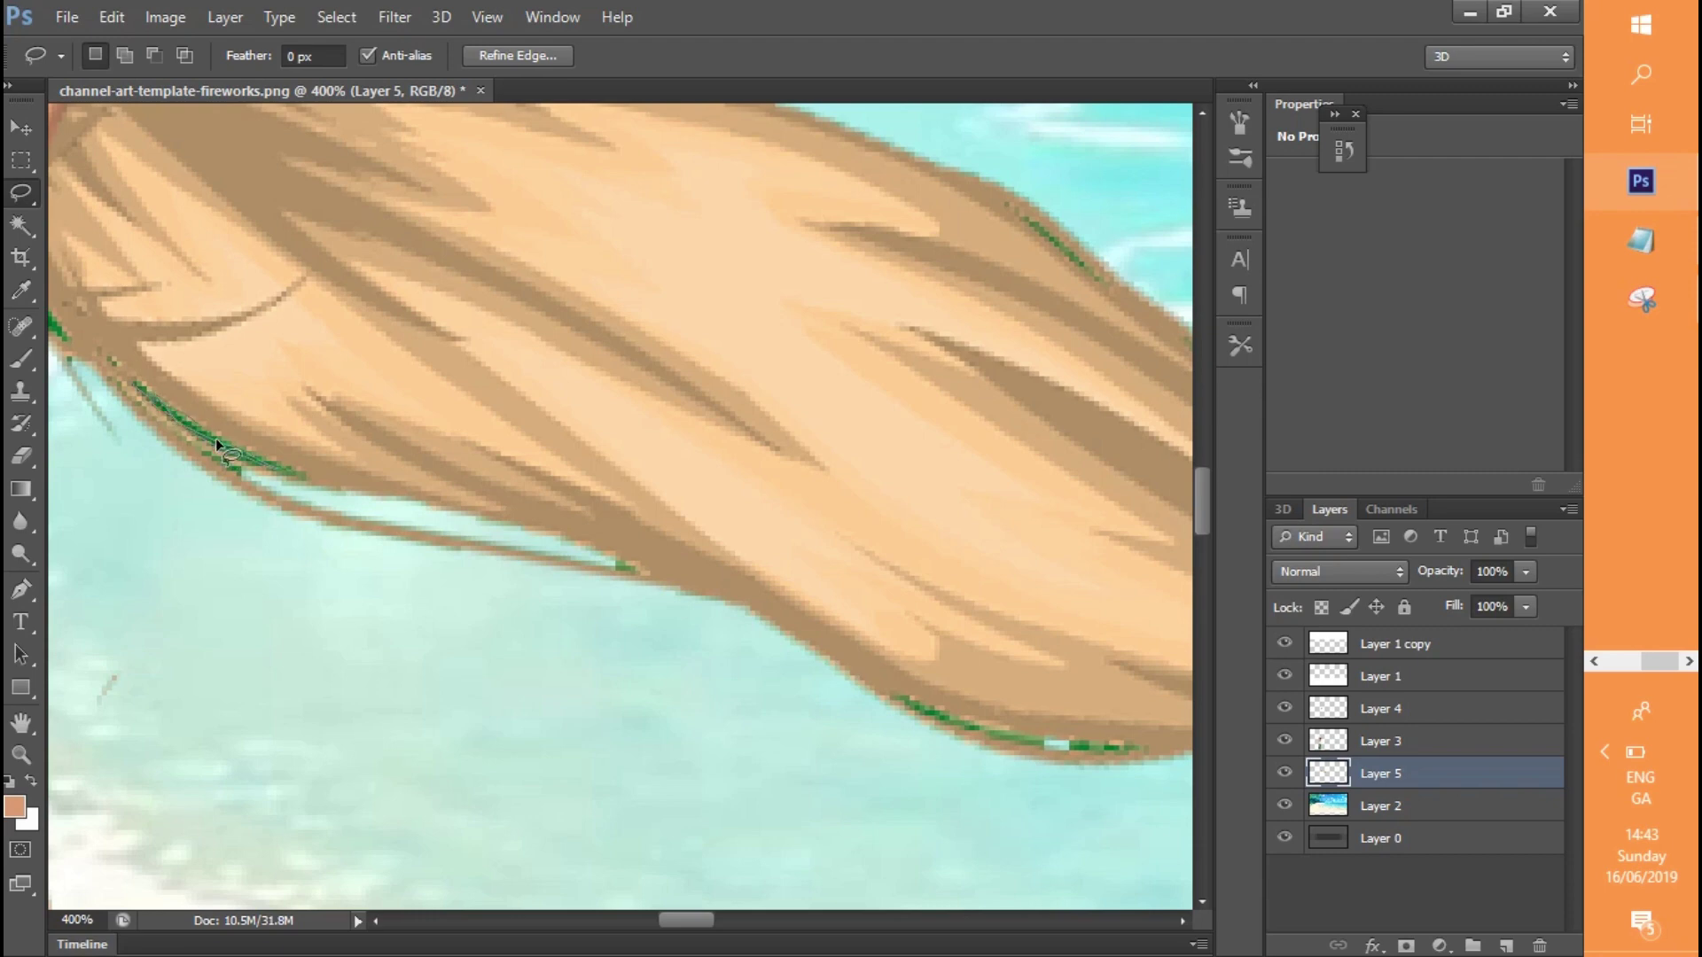
click(252, 594)
Use Quick Selection with a 1 px brush to select and delete the green remnants along the ponytail's lower edge
click(34, 227)
right_click(34, 226)
click(99, 222)
click(236, 57)
drag(139, 129, 95, 127)
drag(903, 701, 932, 712)
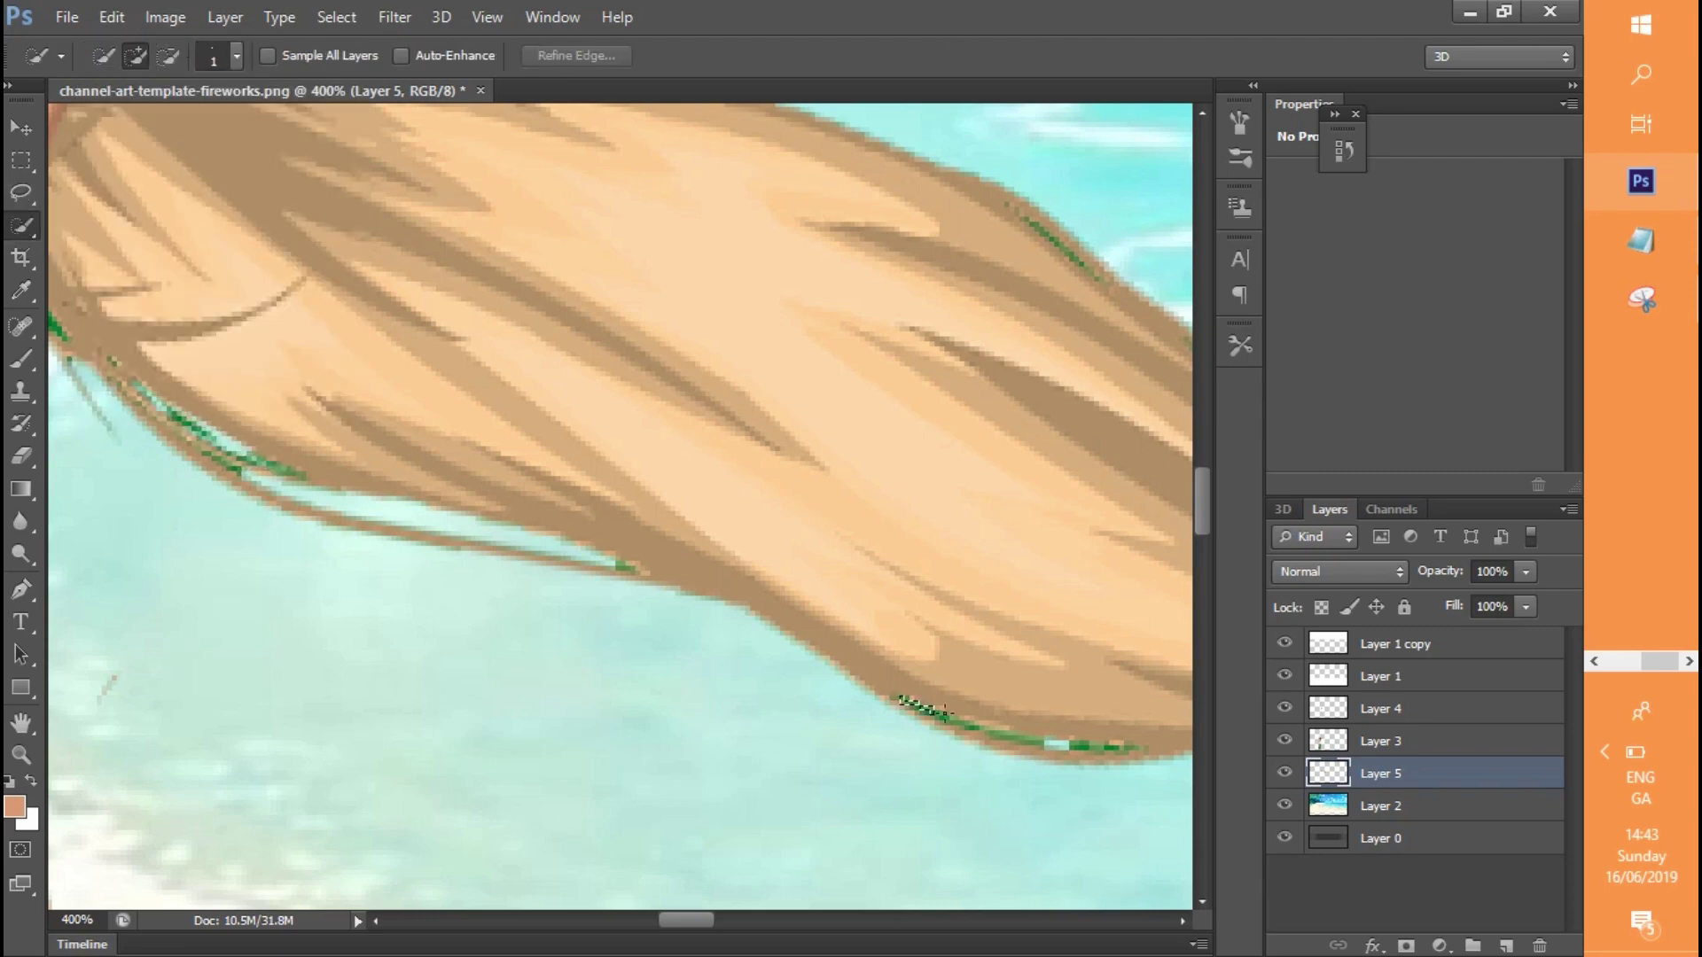
drag(1041, 741, 1134, 749)
Select and delete the remaining green slivers near the ponytail's root and along its upper edge and tip
drag(698, 920, 680, 921)
drag(390, 307, 408, 331)
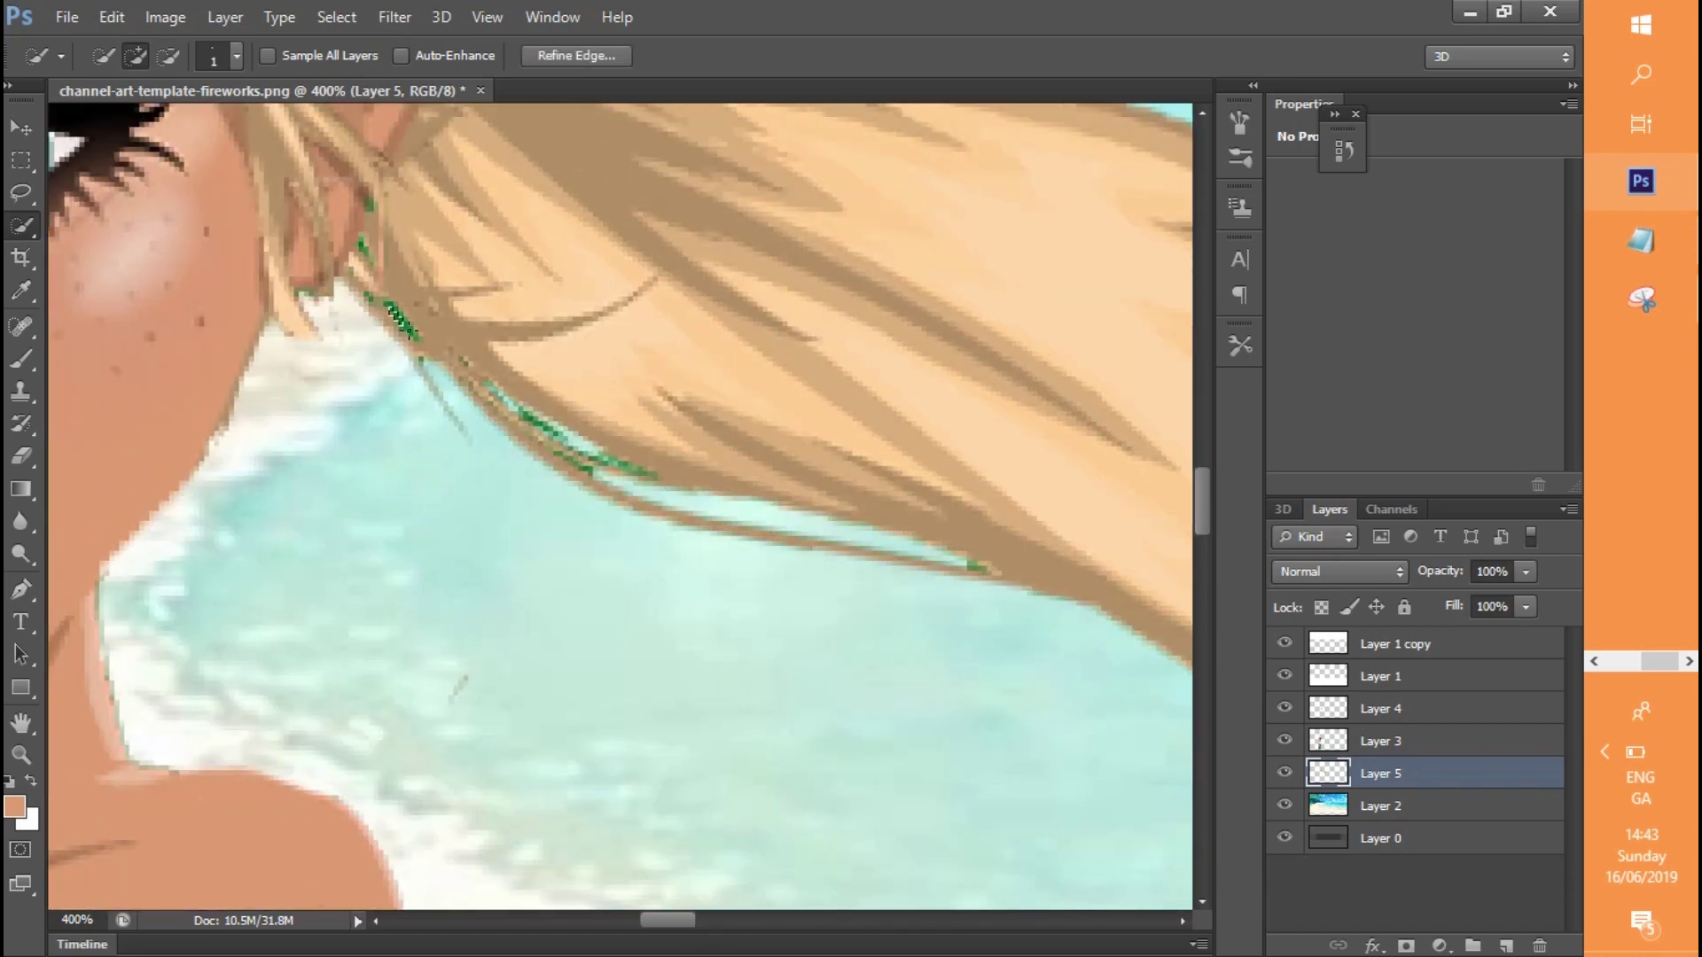
drag(604, 458, 633, 467)
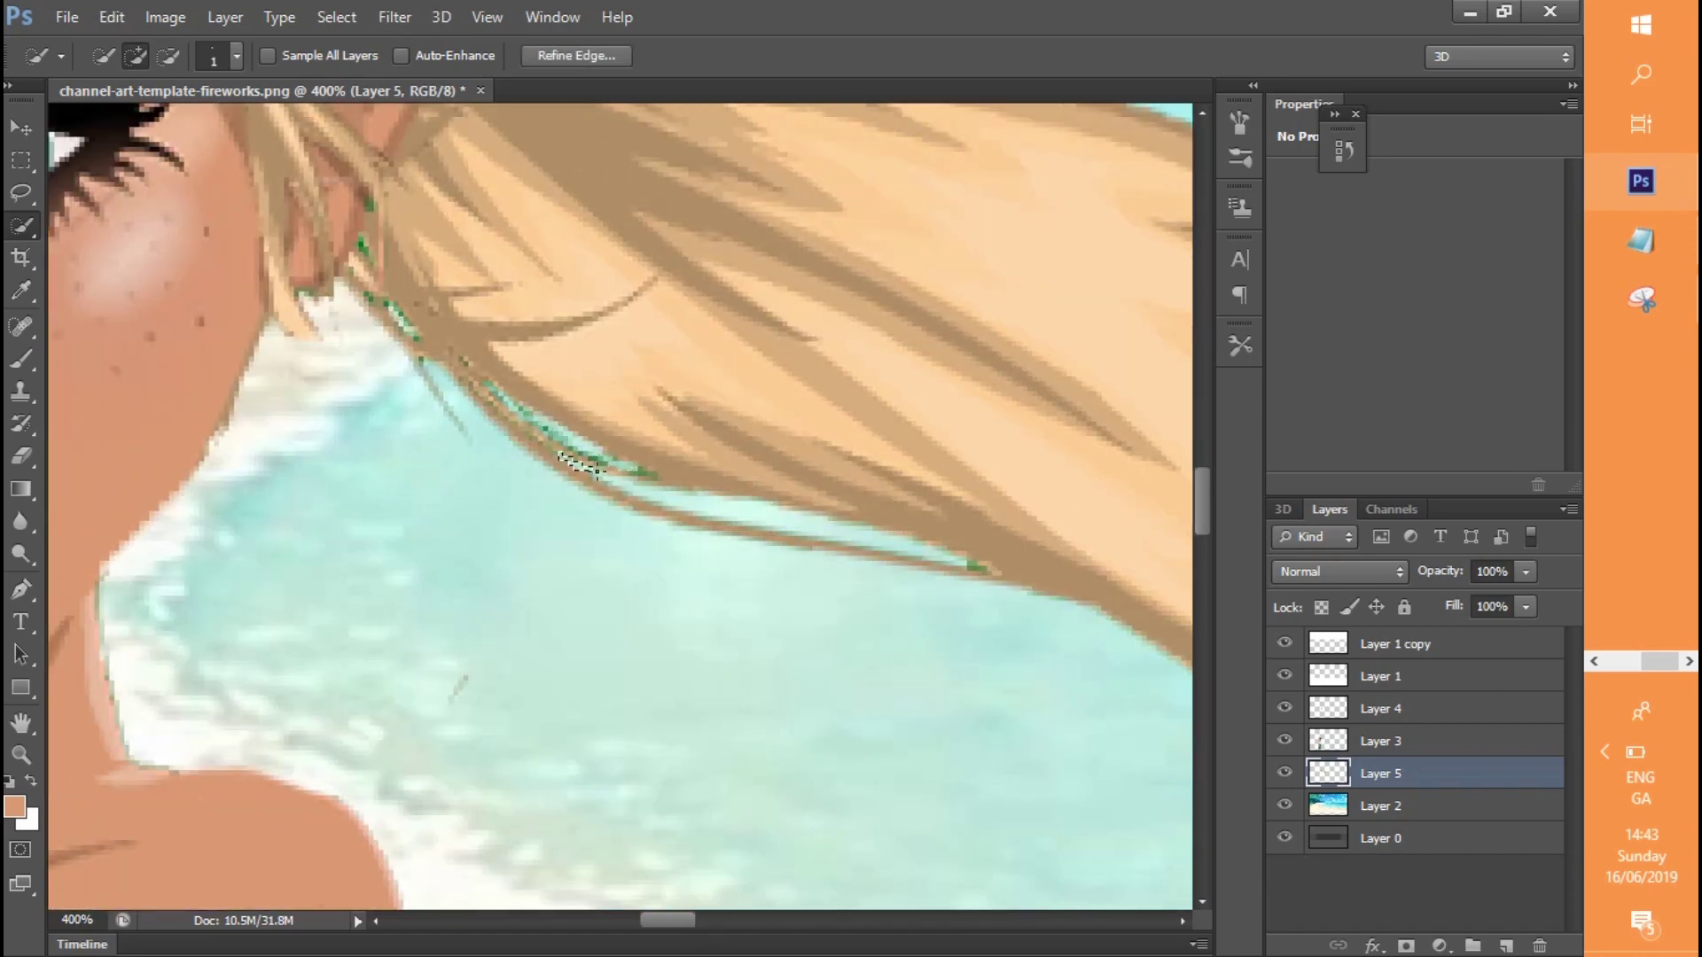
drag(645, 918, 693, 919)
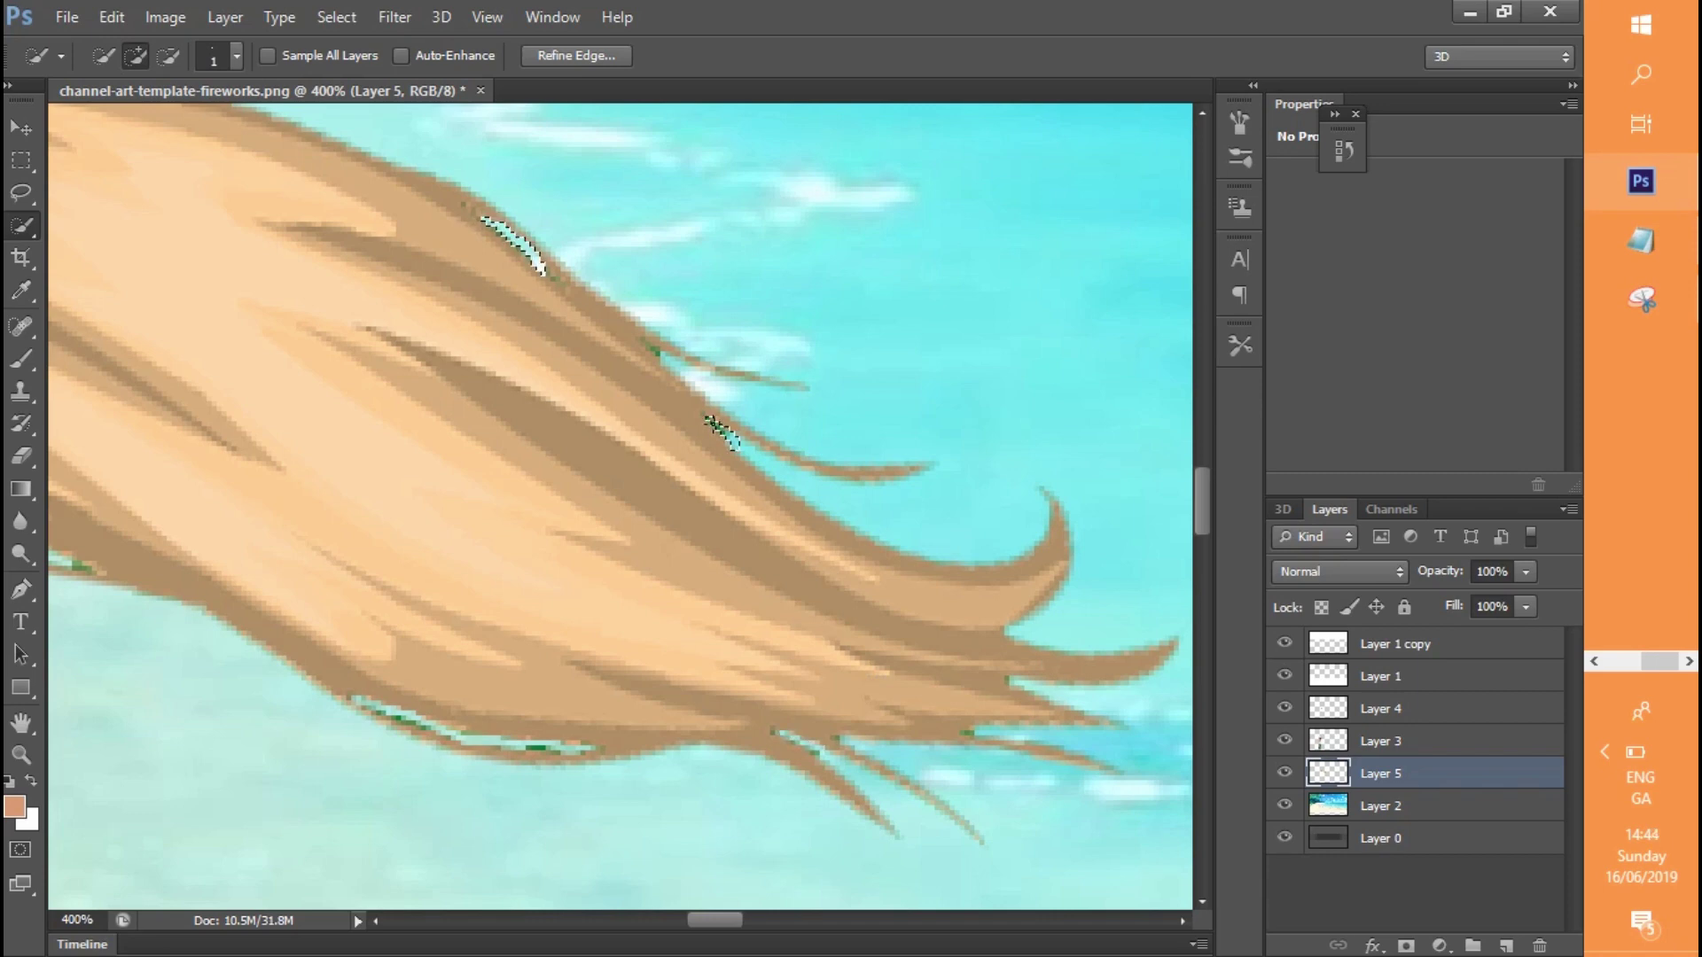
drag(694, 920, 654, 919)
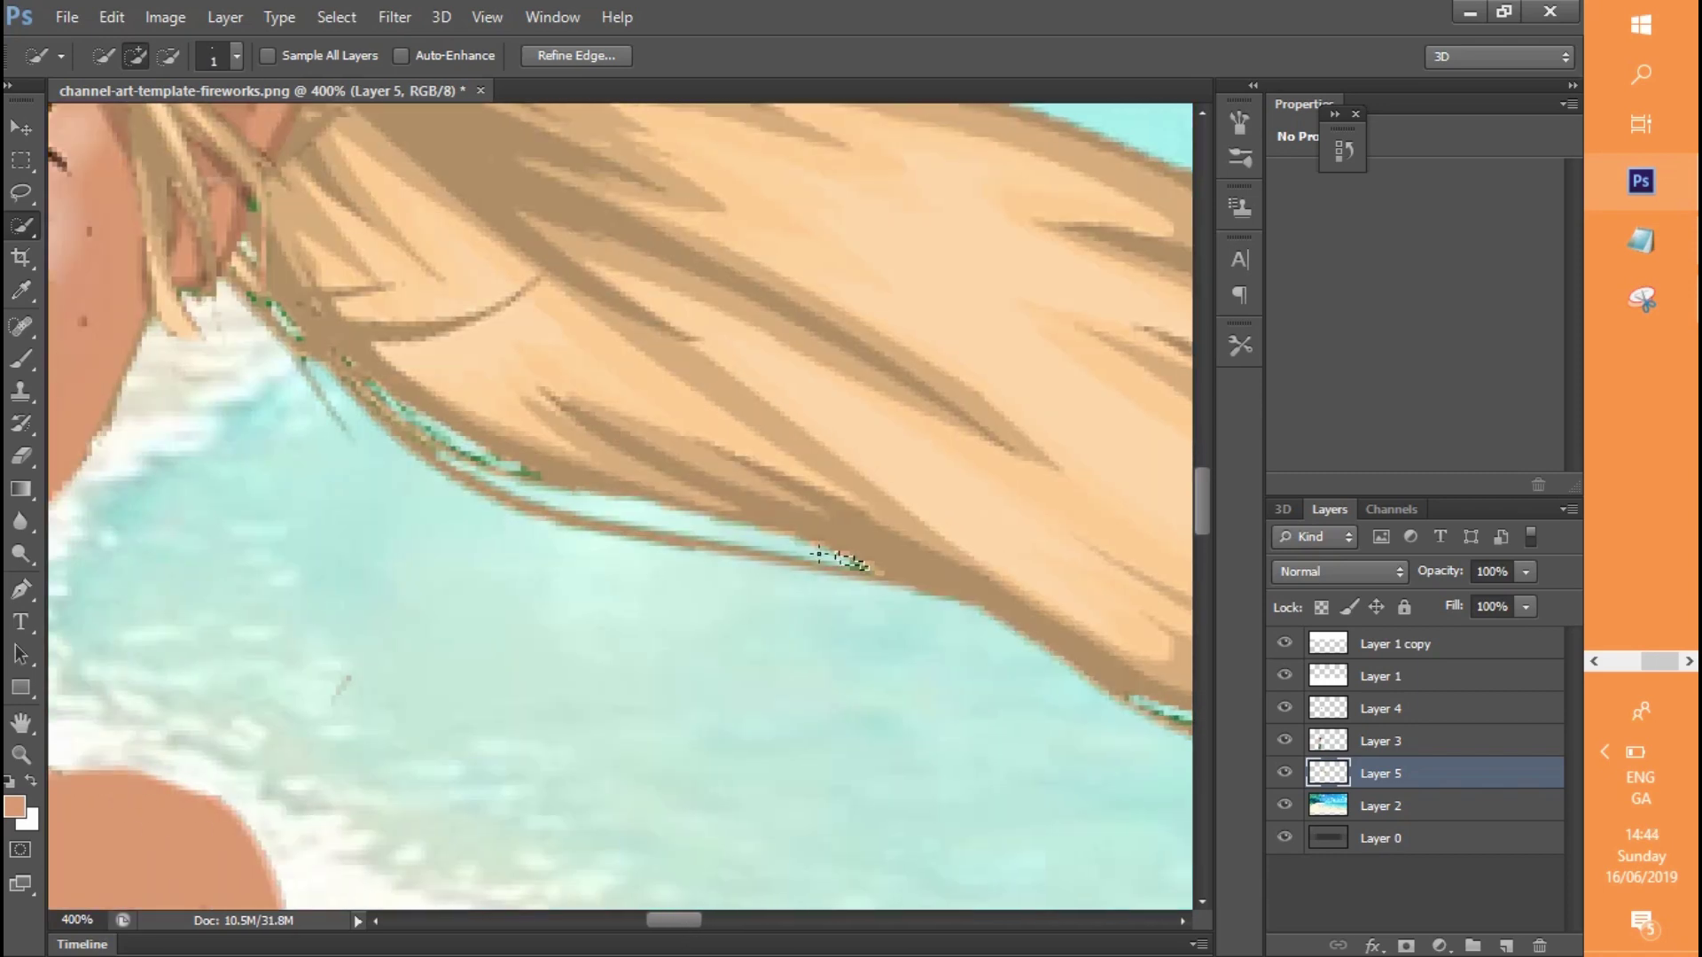
Delete the green sliver at the back edge of the avatar's hair on Layer 3 and return to 100% zoom
scroll(1203, 465, up, 3)
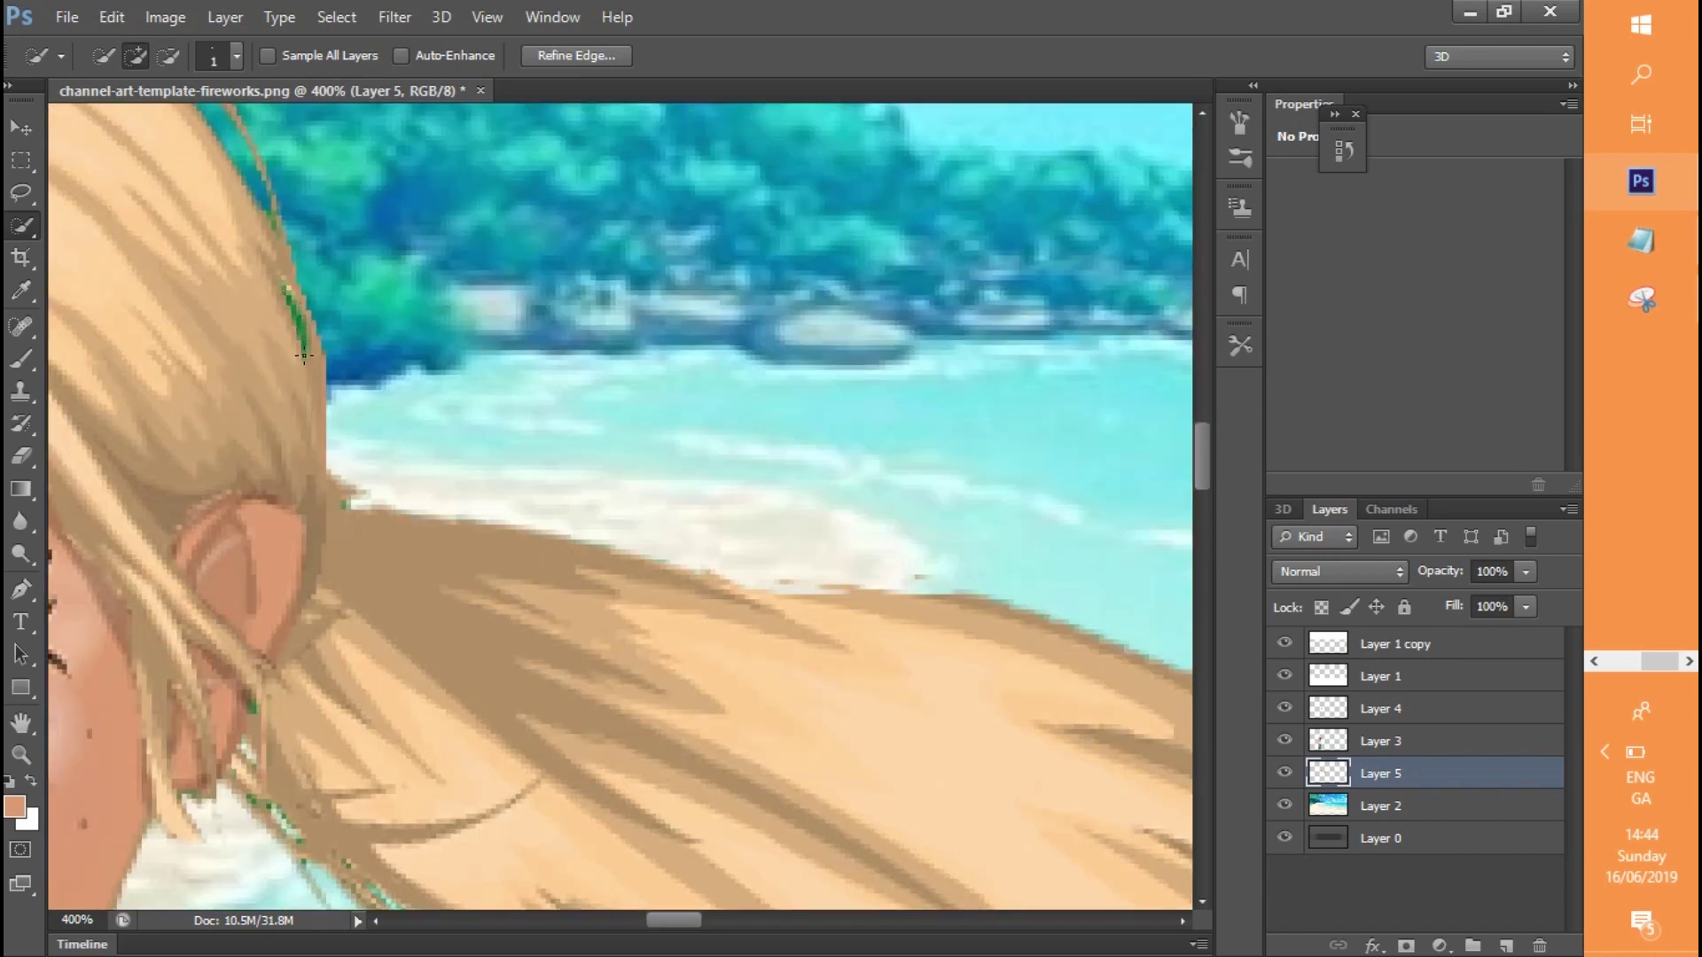
click(1360, 744)
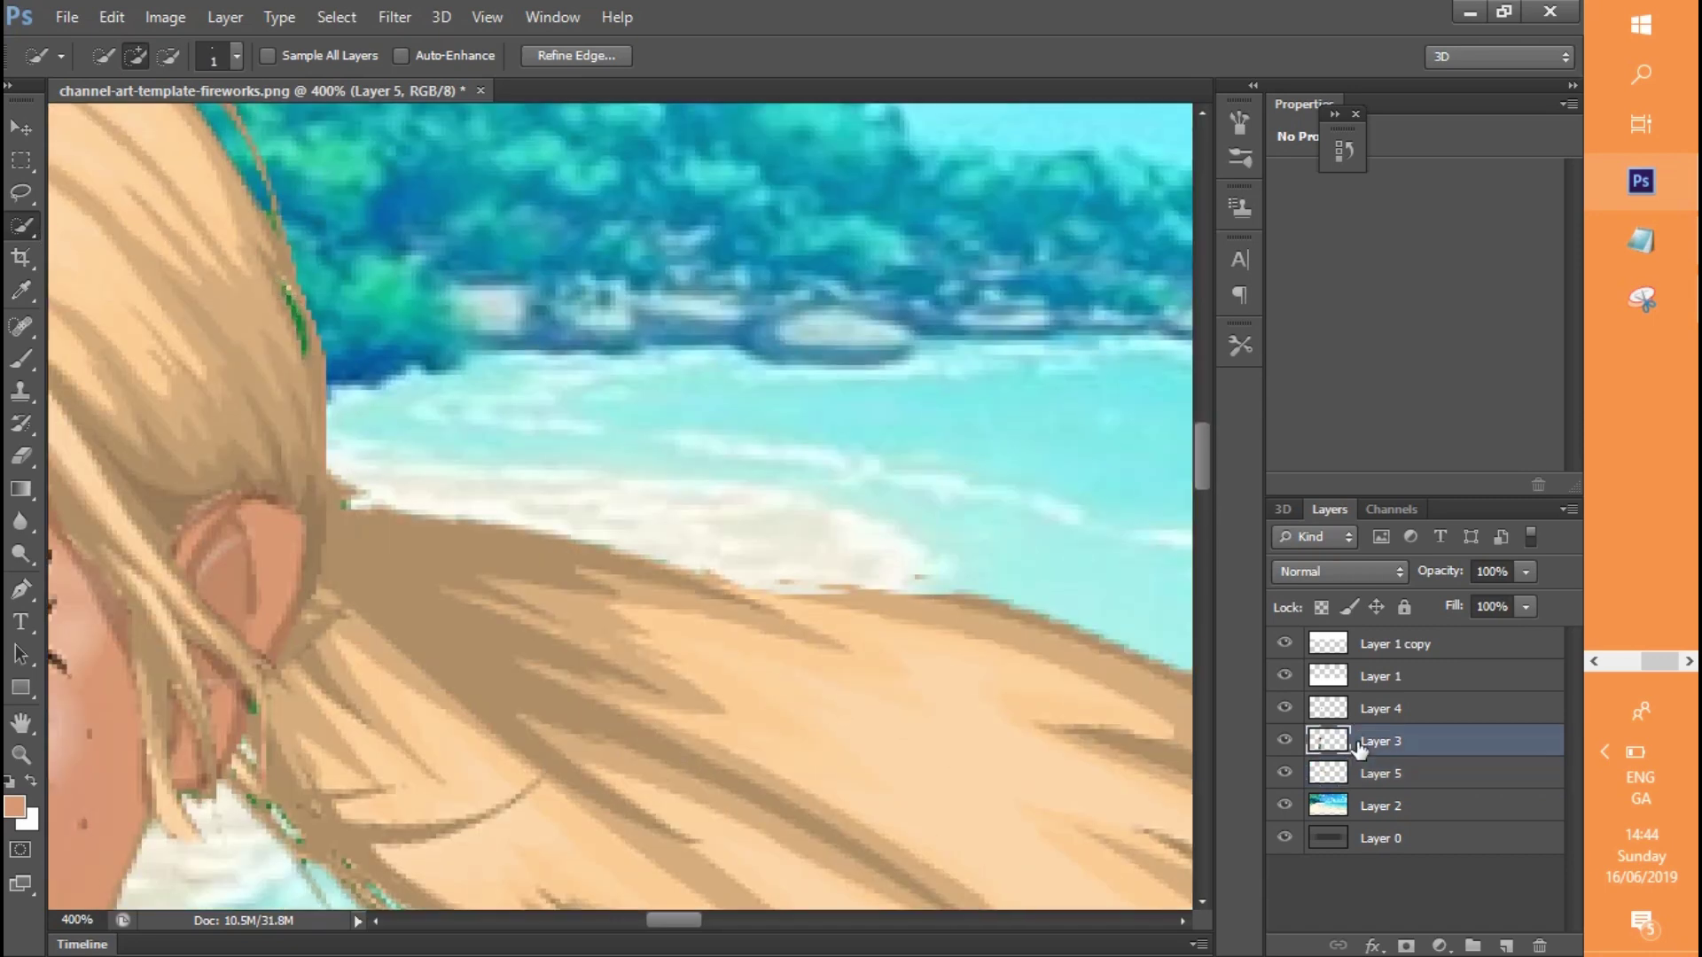
click(22, 193)
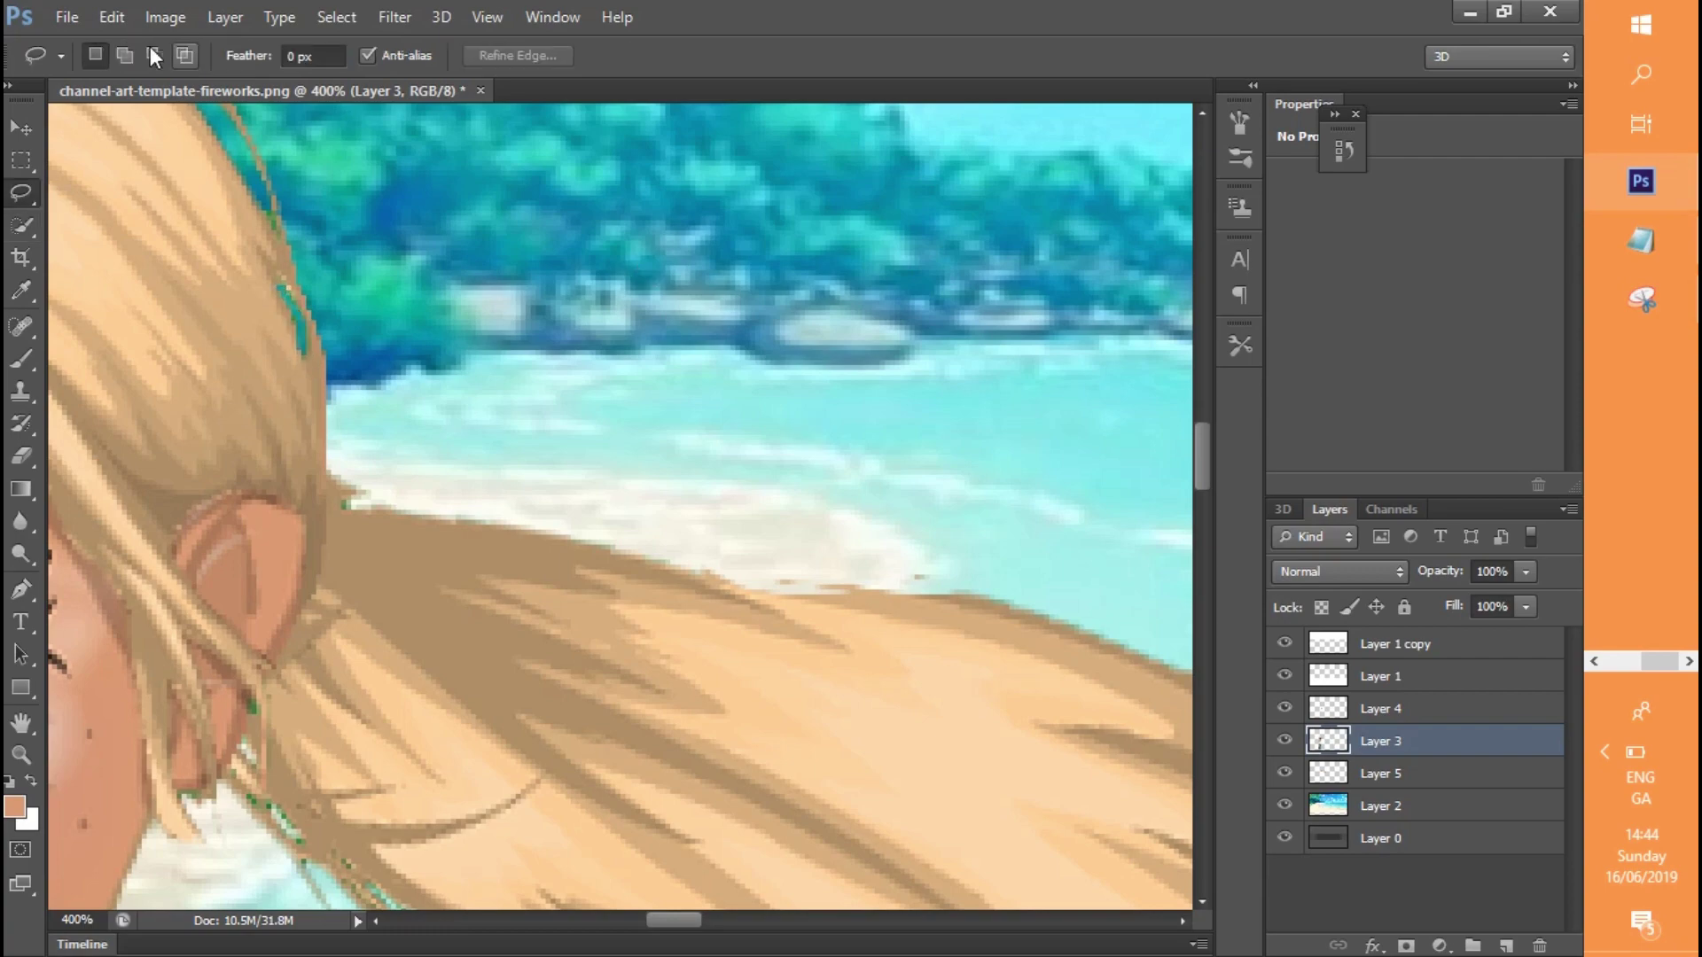
click(21, 755)
click(125, 56)
click(333, 238)
click(332, 238)
click(333, 238)
drag(757, 927, 711, 927)
drag(1201, 494, 1201, 468)
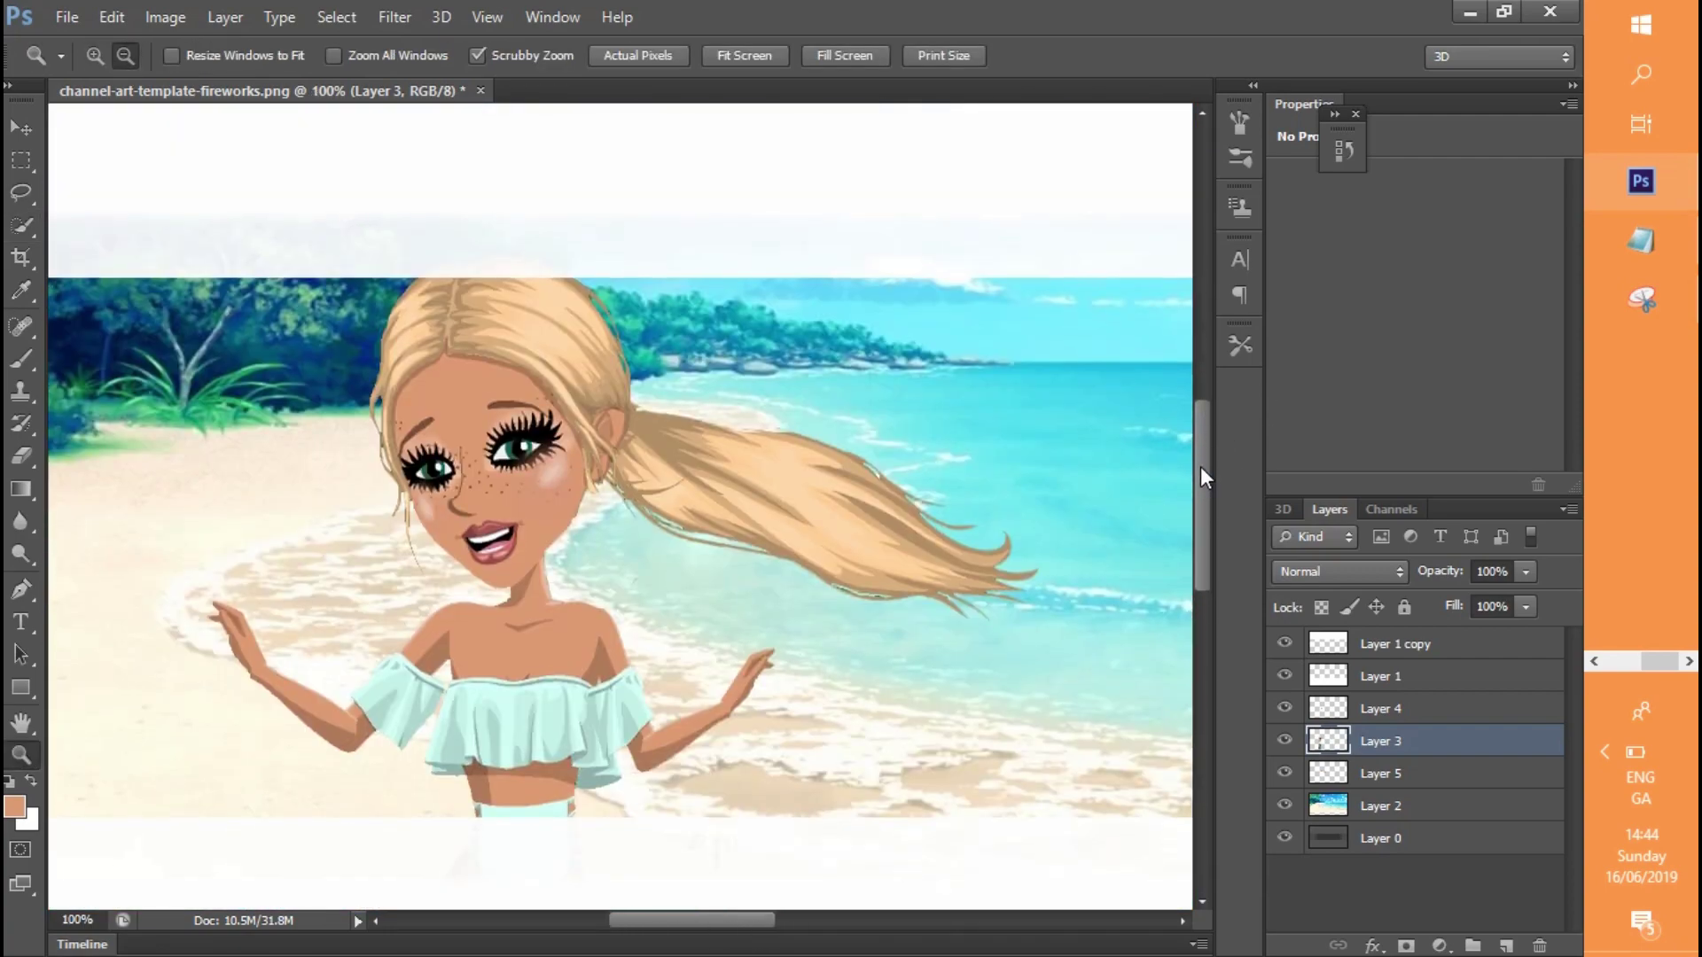
Zoom in on the face at 300% and sample the lower lip's pink as the brush's foreground colour
click(25, 361)
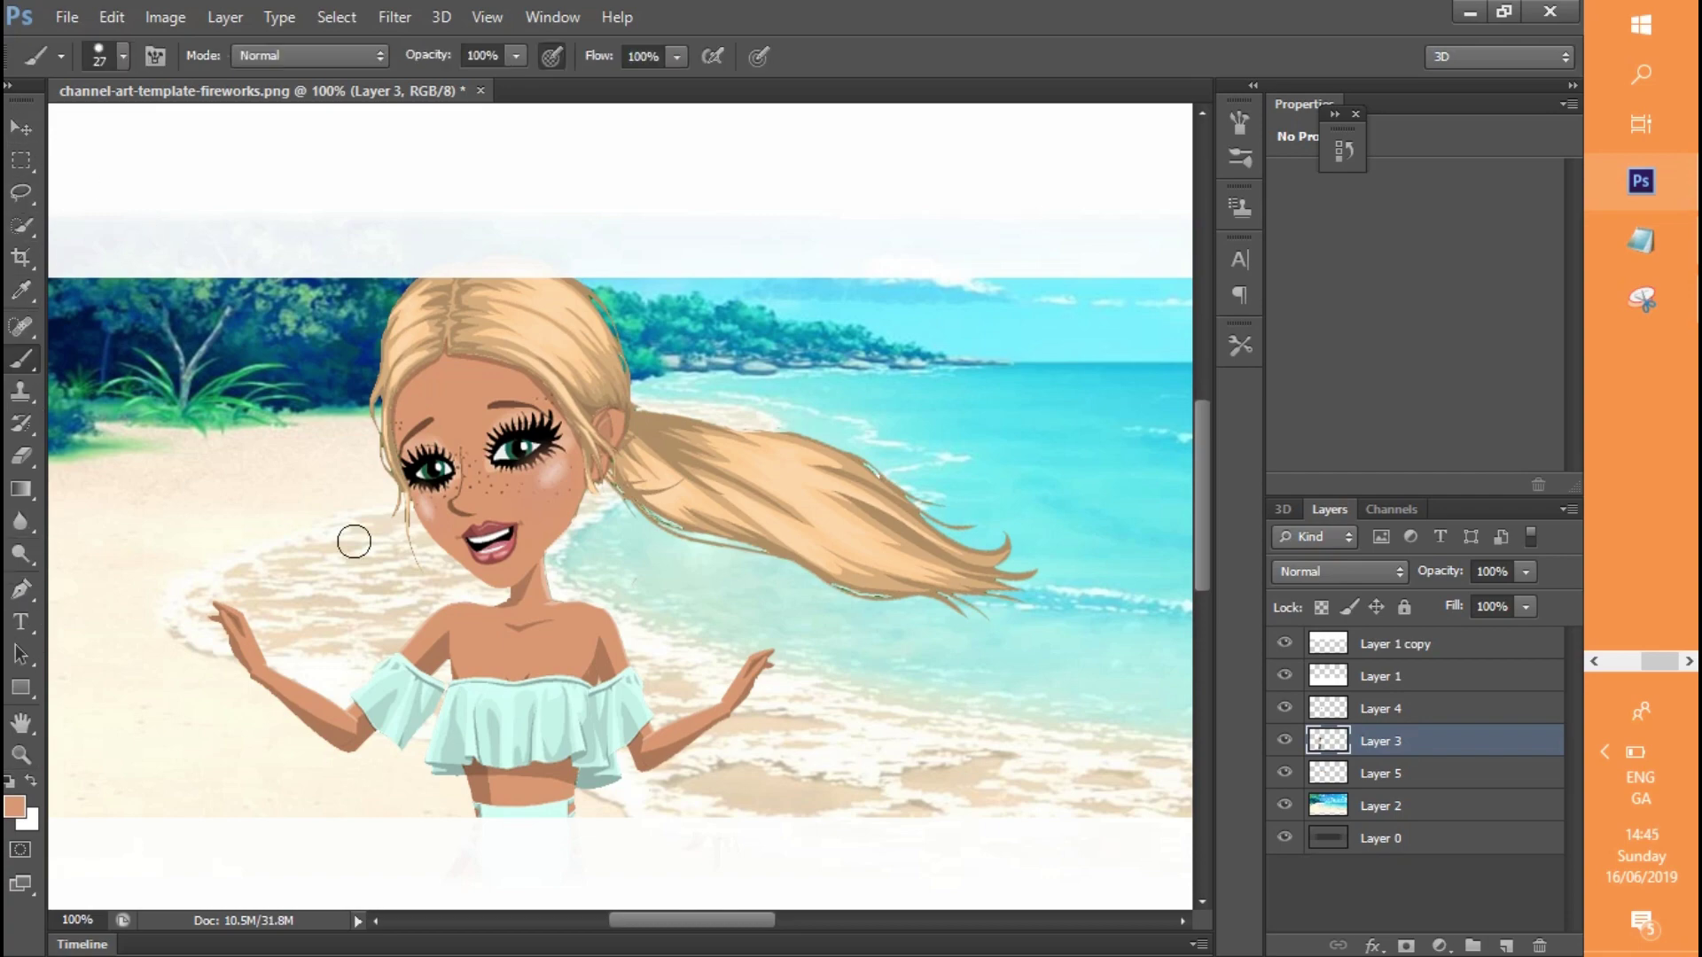
click(22, 756)
click(95, 56)
click(559, 395)
click(558, 395)
drag(642, 926, 627, 925)
scroll(628, 438, down, 3)
click(14, 807)
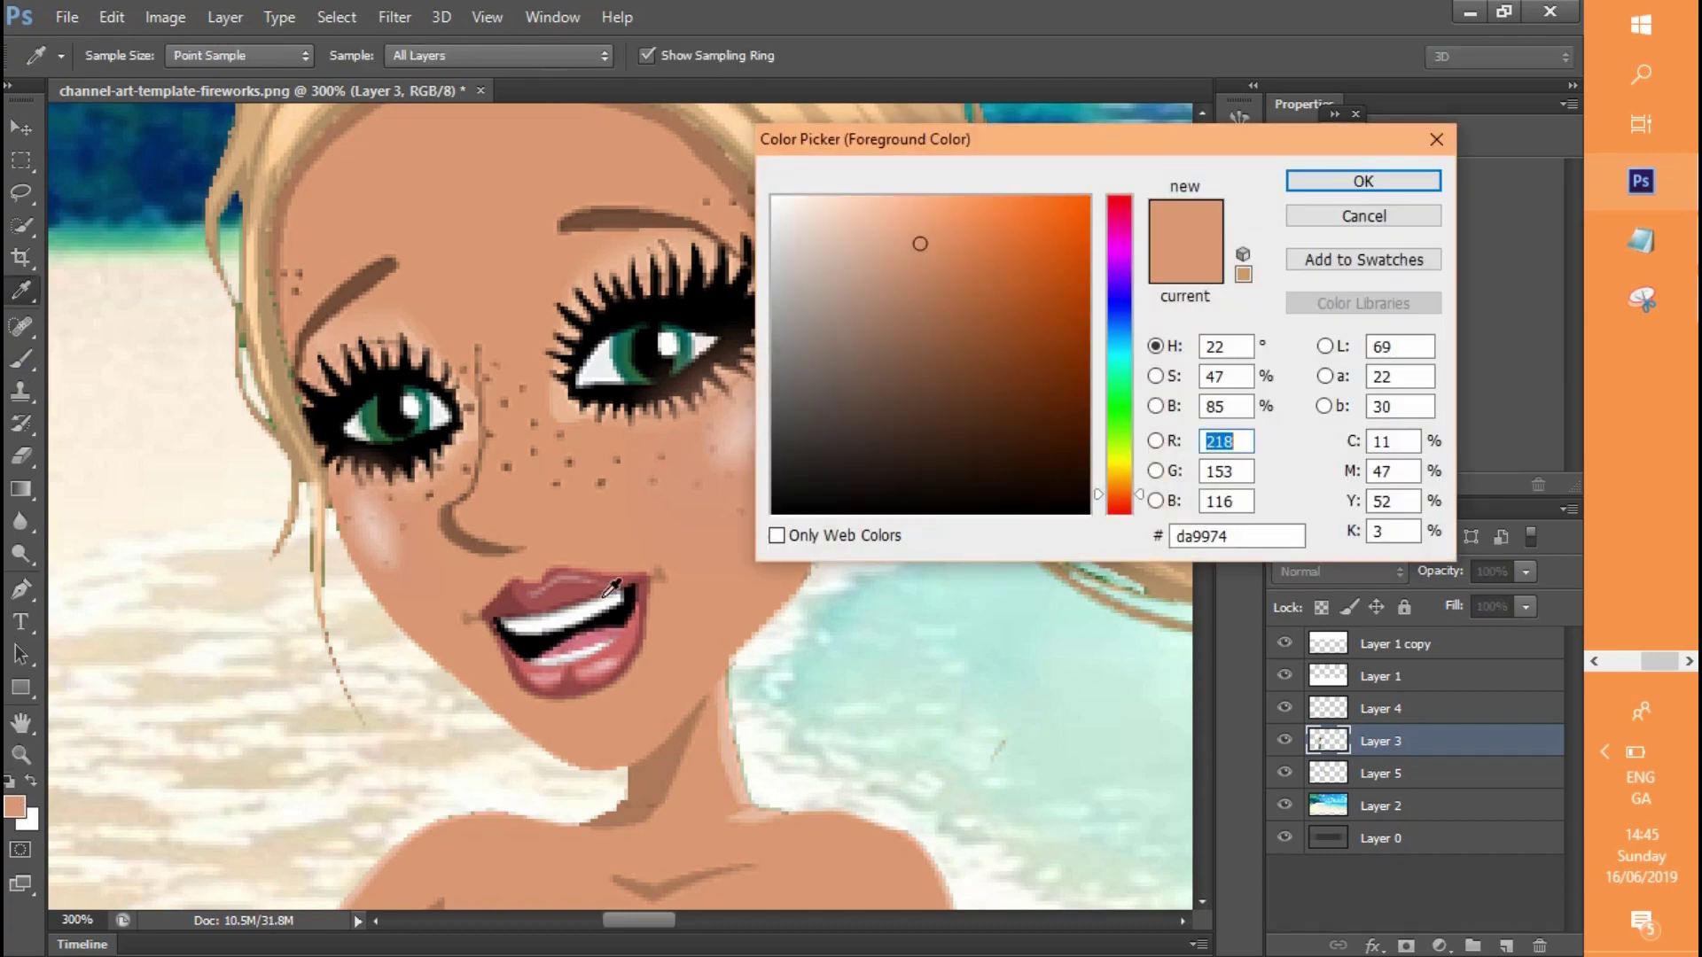
click(607, 634)
click(1326, 178)
Paint a pink tongue hanging from the mouth with the 27 px brush and refine its shape with an 8 px brush
drag(572, 684, 587, 704)
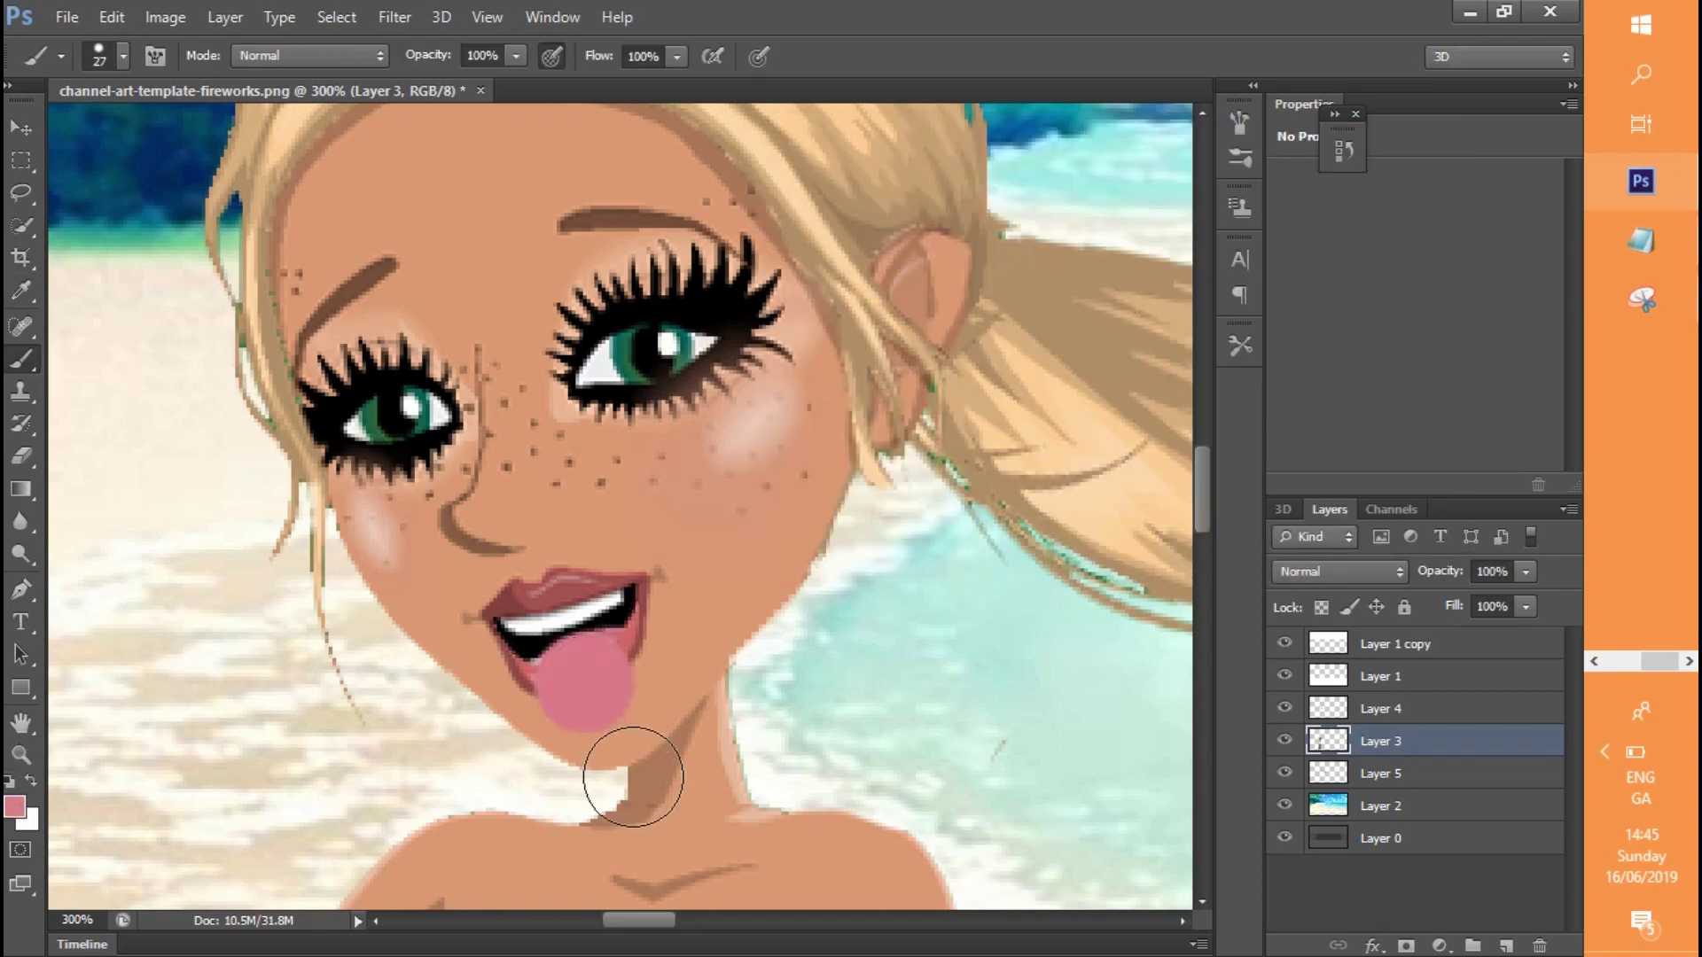
click(123, 56)
drag(65, 133, 50, 133)
mouse_move(616, 644)
mouse_down()
mouse_move(615, 683)
mouse_move(551, 666)
mouse_up()
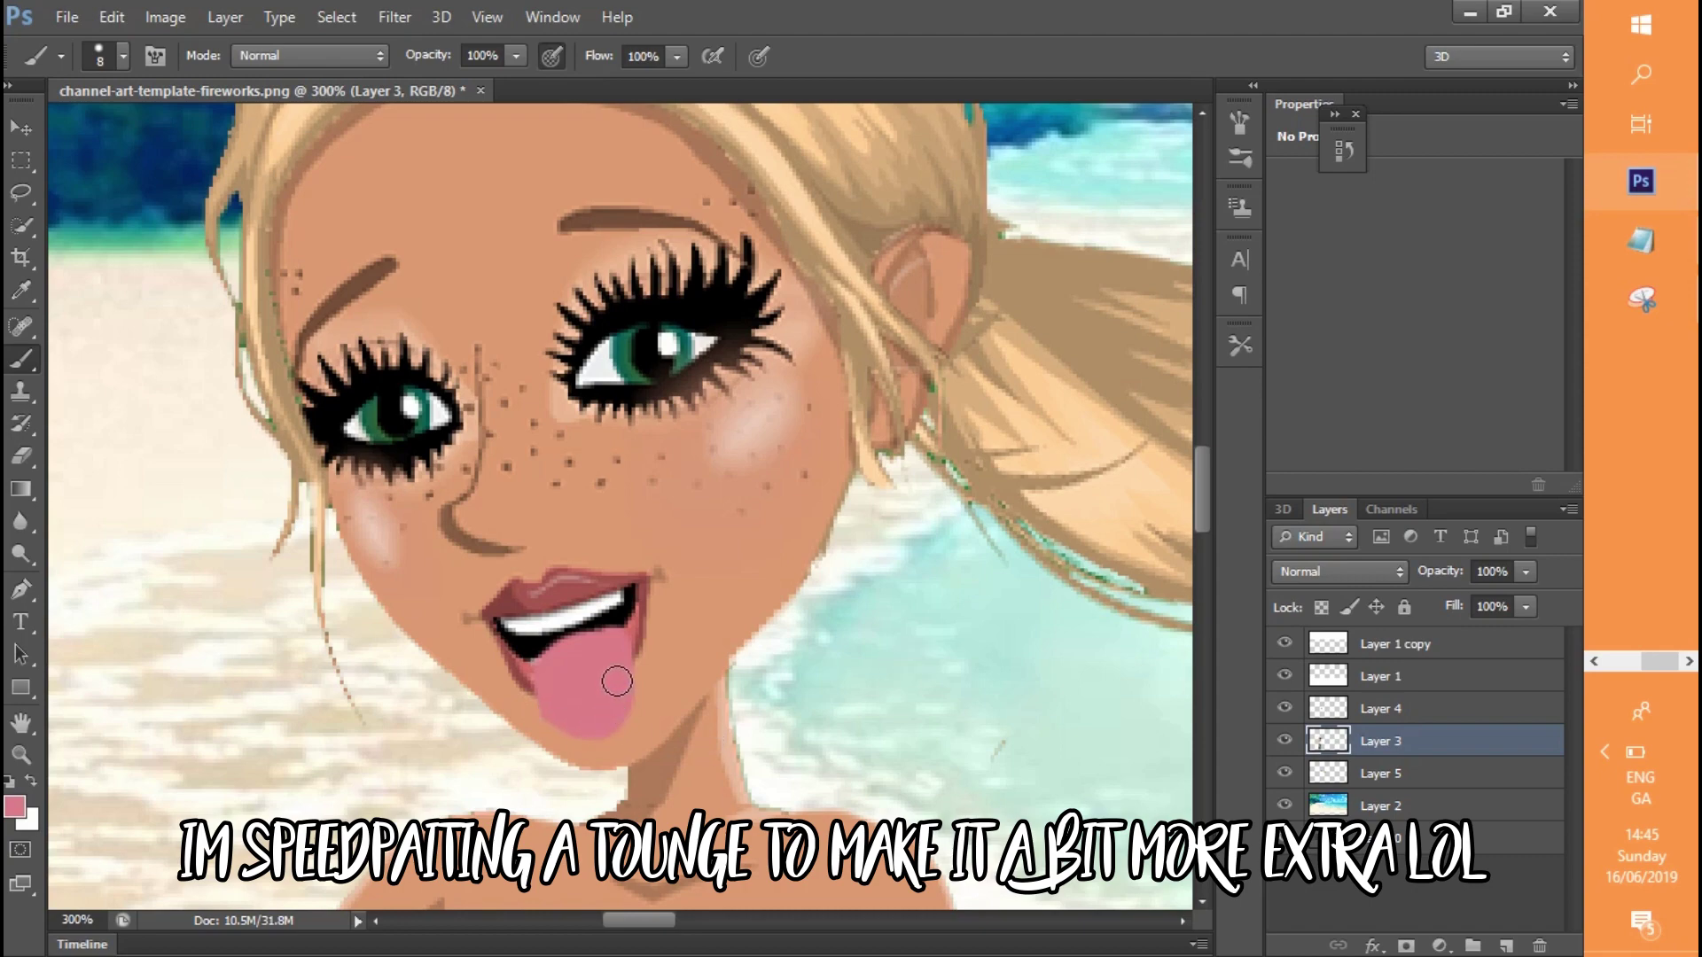
Set the foreground colour to the darker pink #cd6476 and add a new layer above Layer 3
click(14, 807)
click(935, 258)
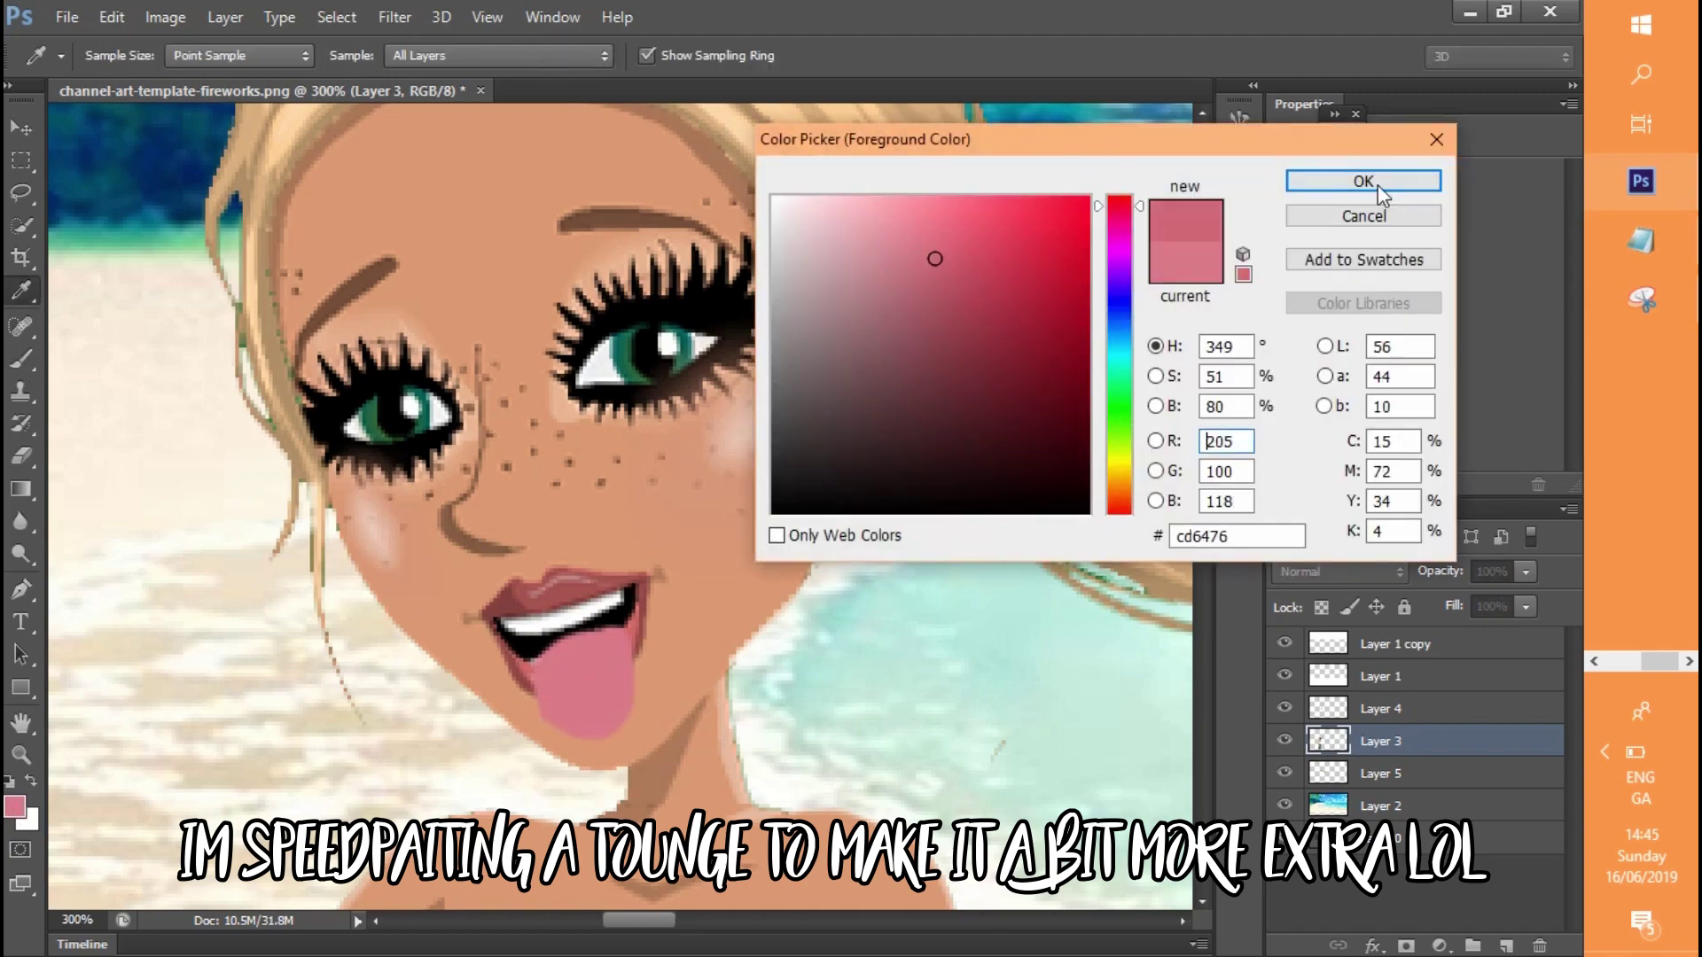
click(1375, 184)
click(123, 56)
click(1507, 947)
Paint darker pink shading down the tongue on Layer 6 with the 8 px brush
click(112, 18)
click(28, 361)
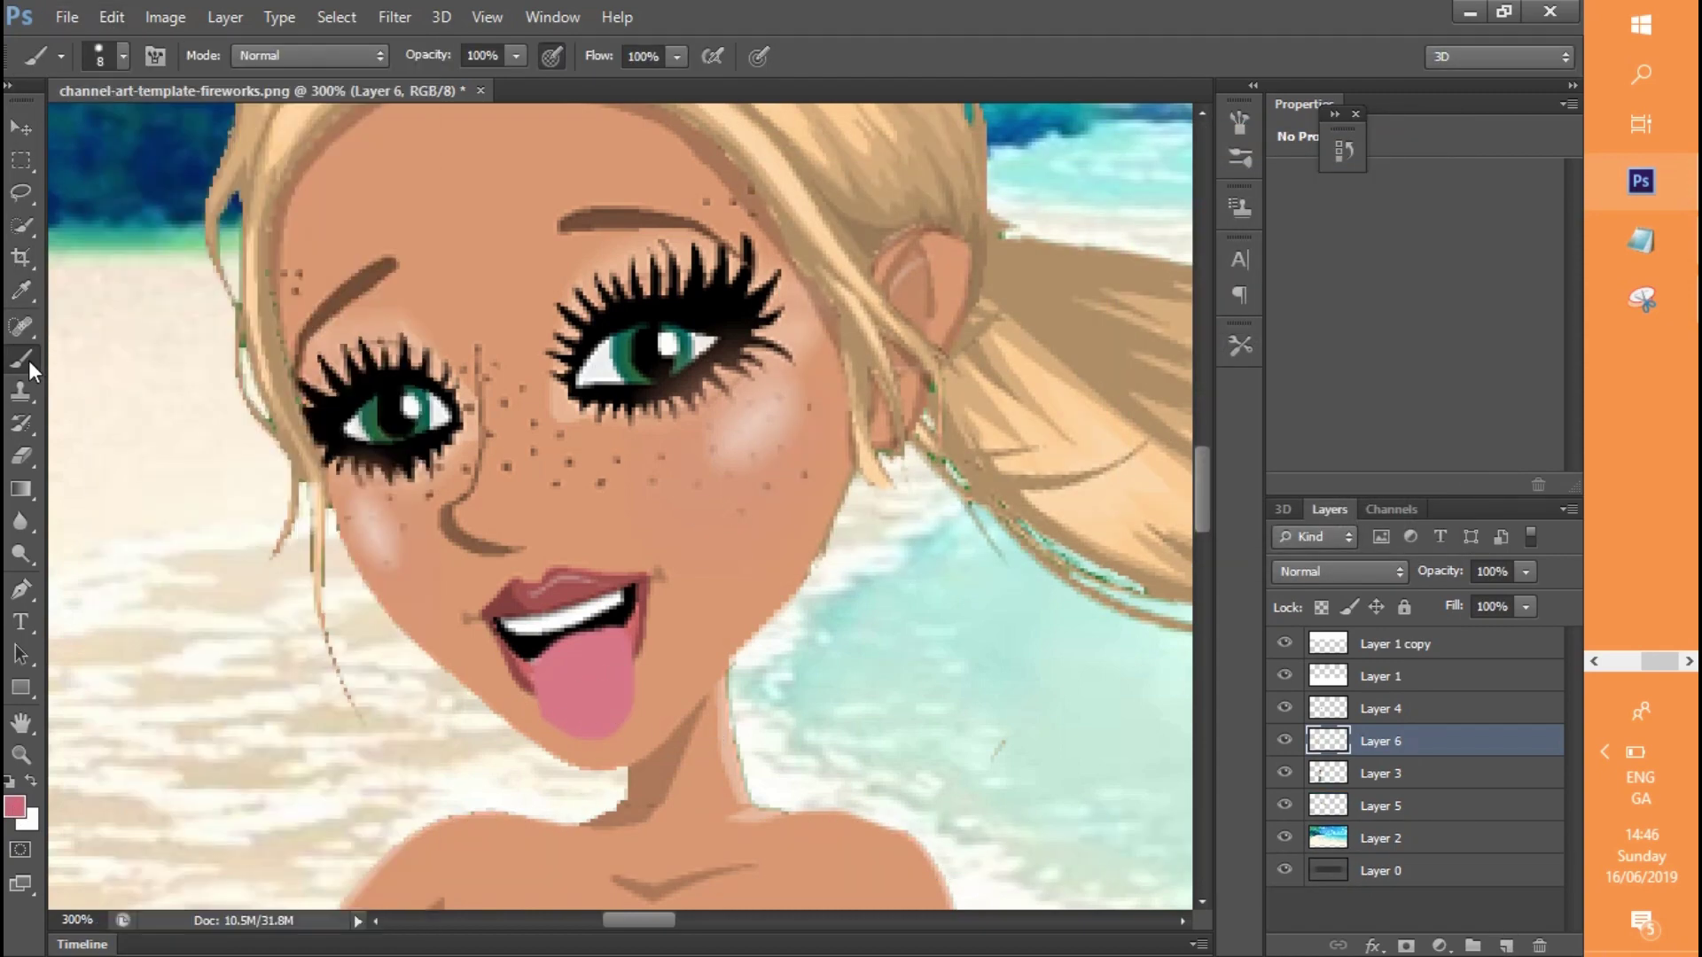
click(123, 55)
click(621, 665)
drag(545, 657, 602, 641)
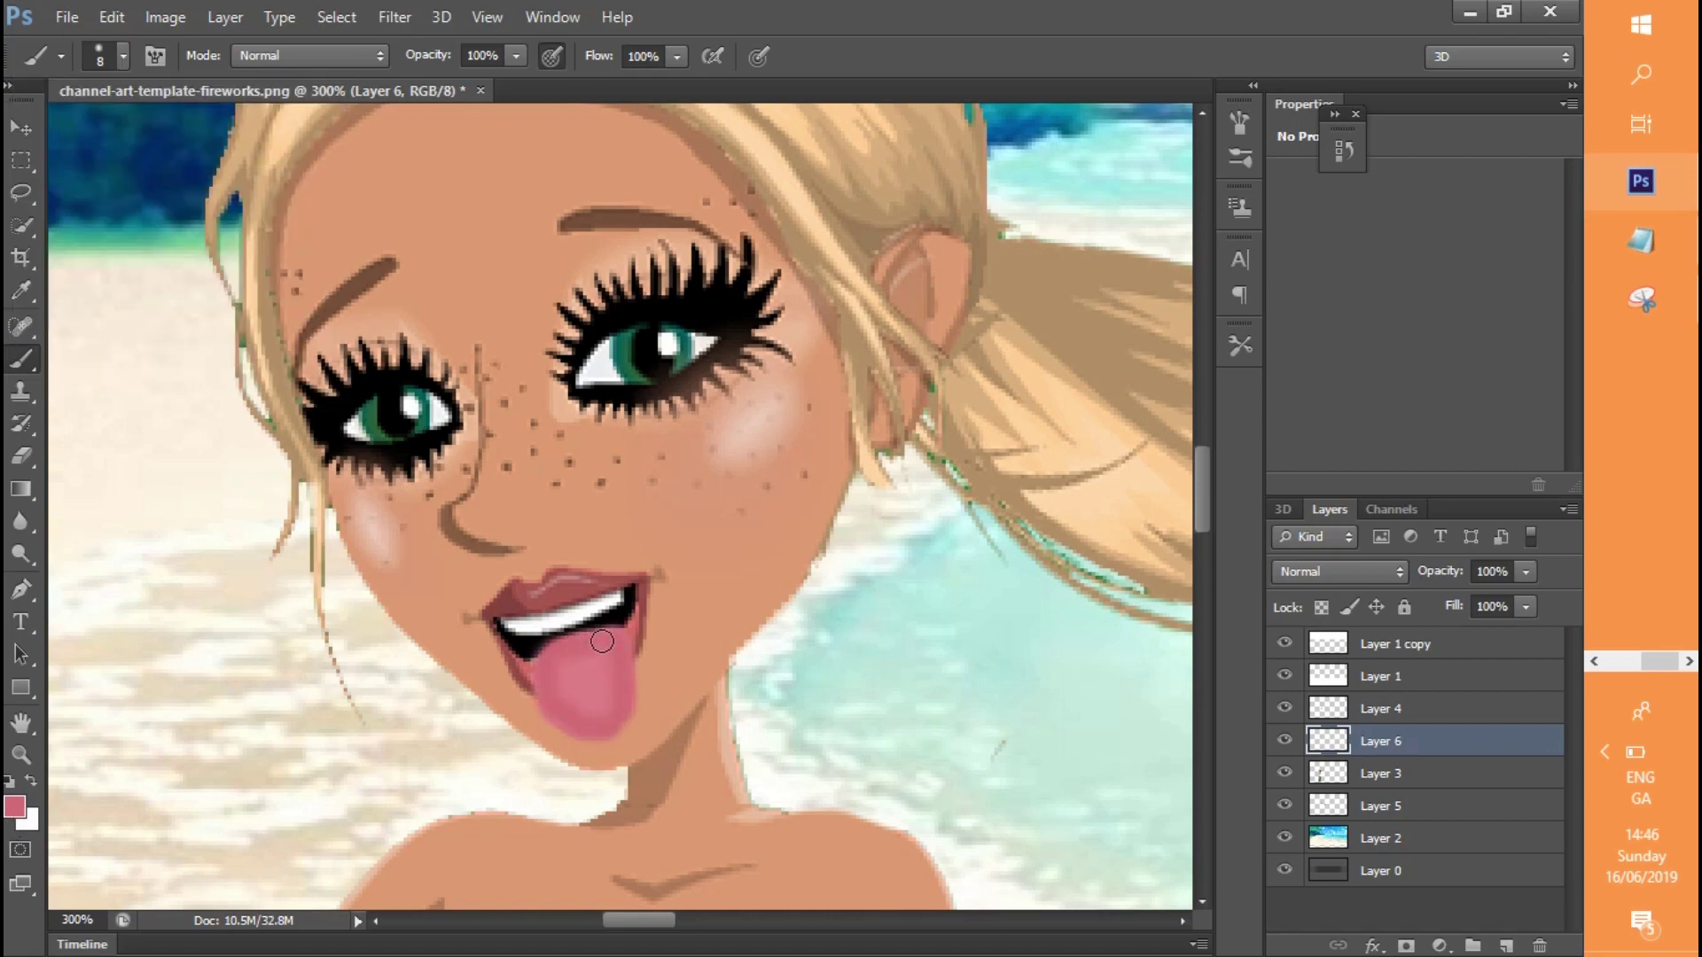
Try the basic Blur filter on the tongue shading and undo it
click(110, 19)
mouse_move(487, 17)
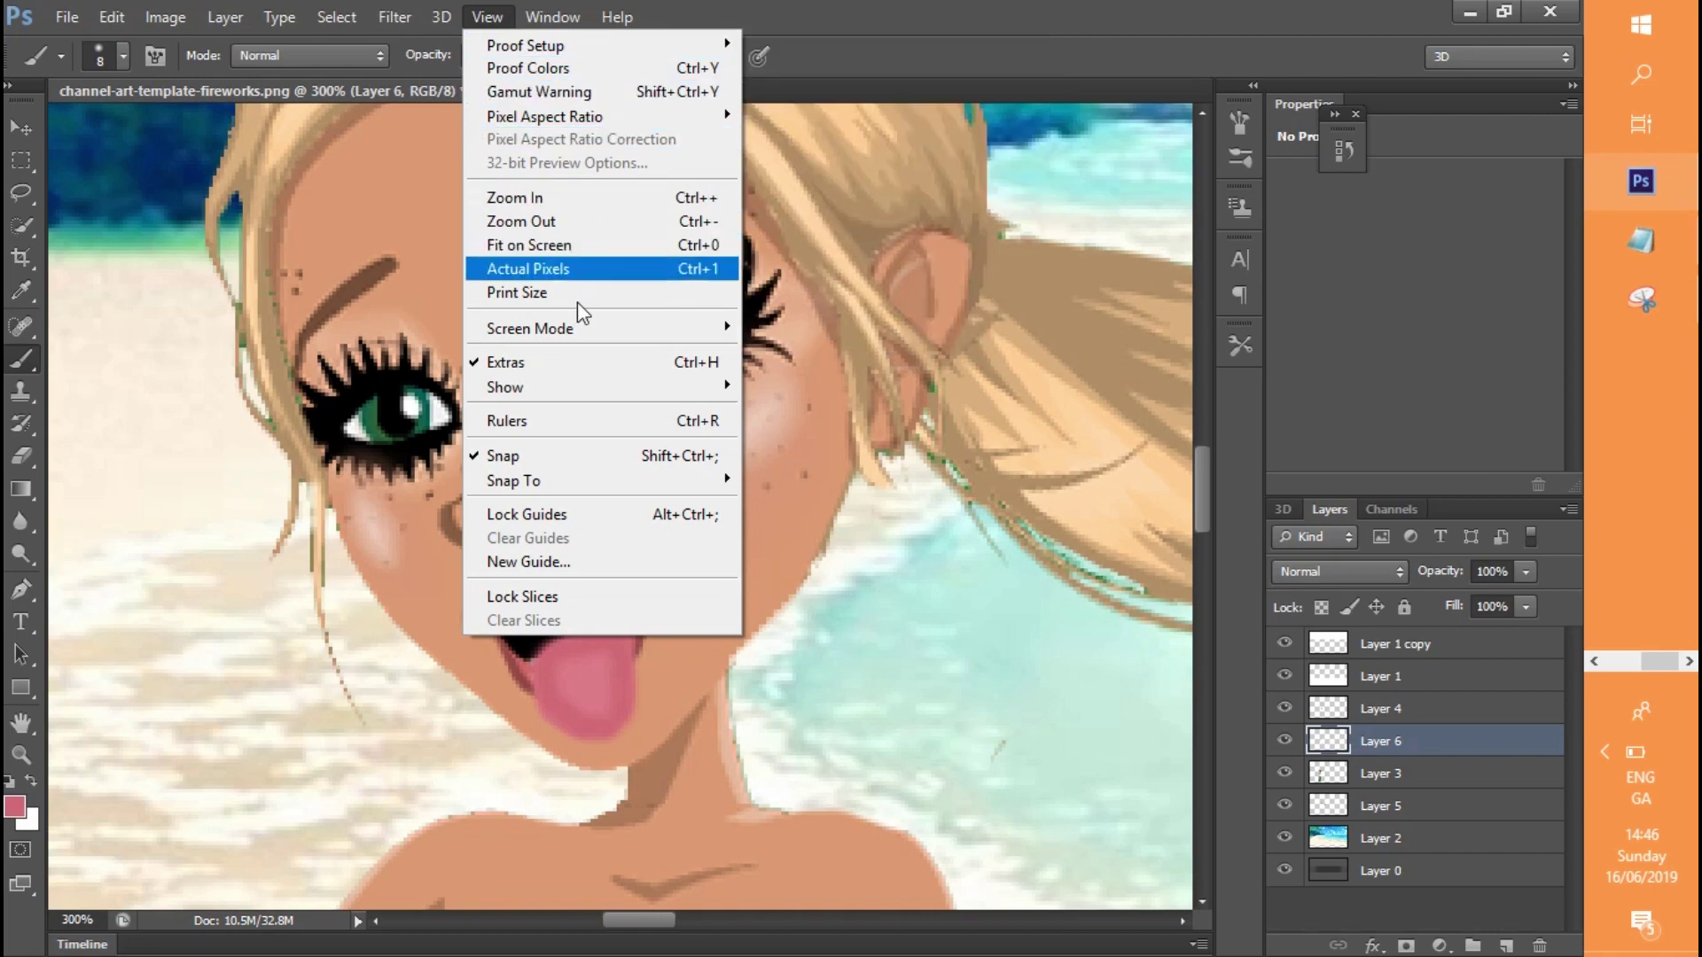
mouse_move(394, 17)
mouse_move(449, 168)
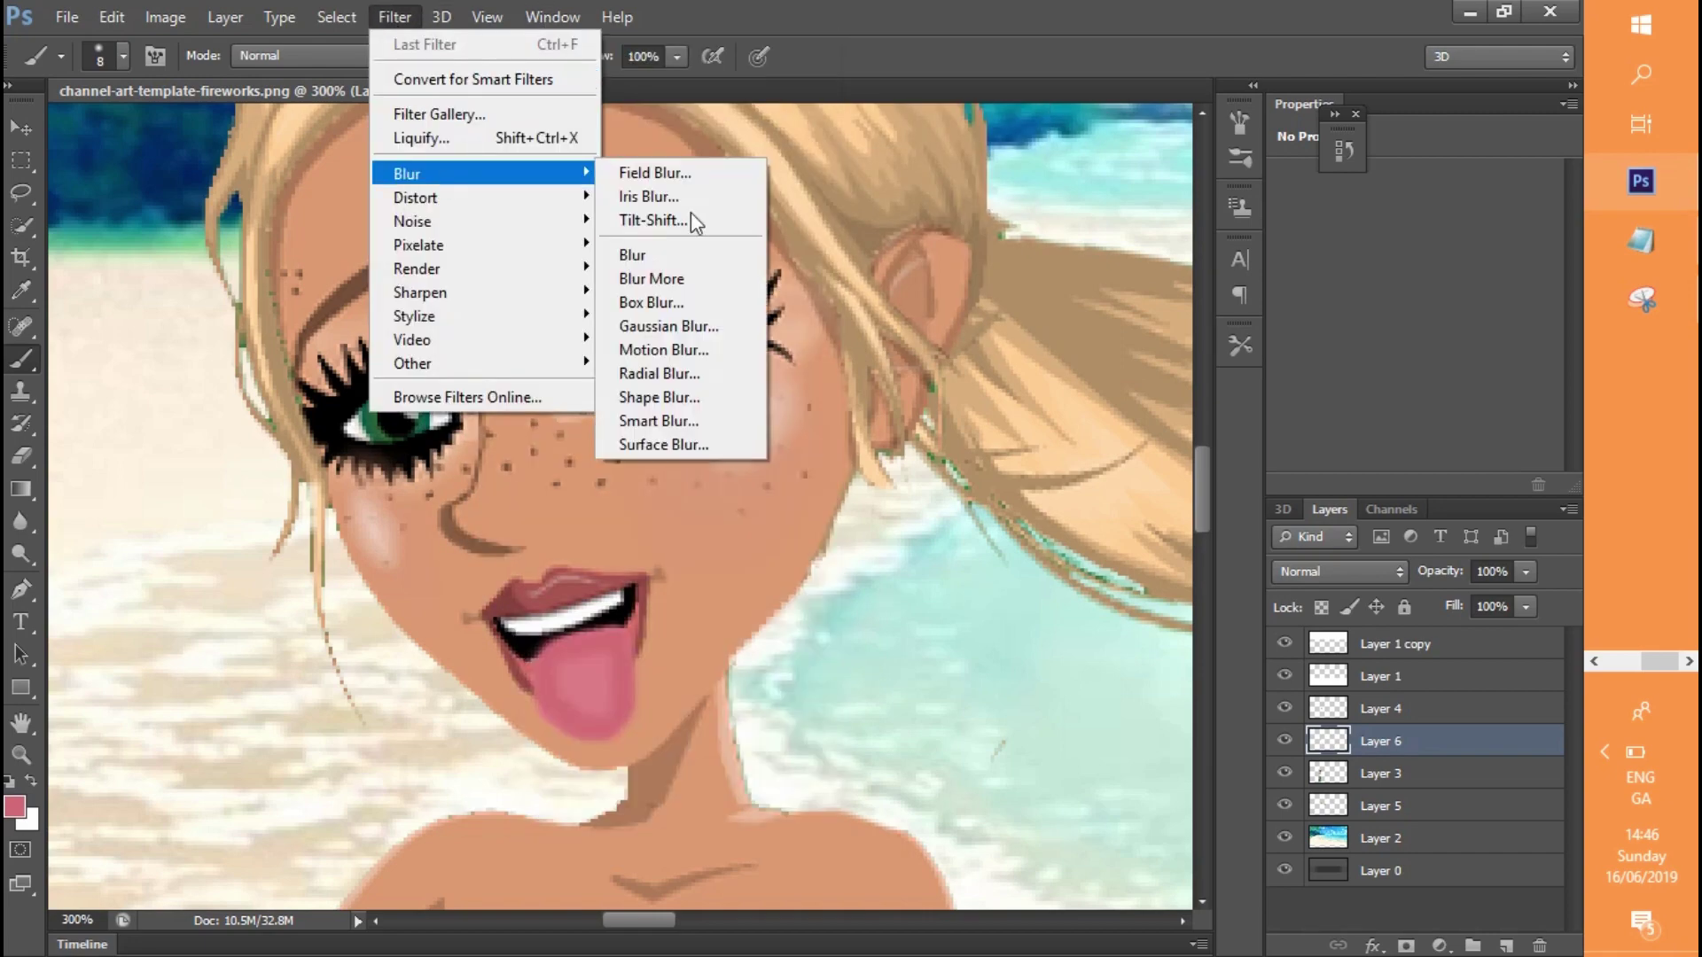
click(674, 251)
click(111, 17)
click(177, 44)
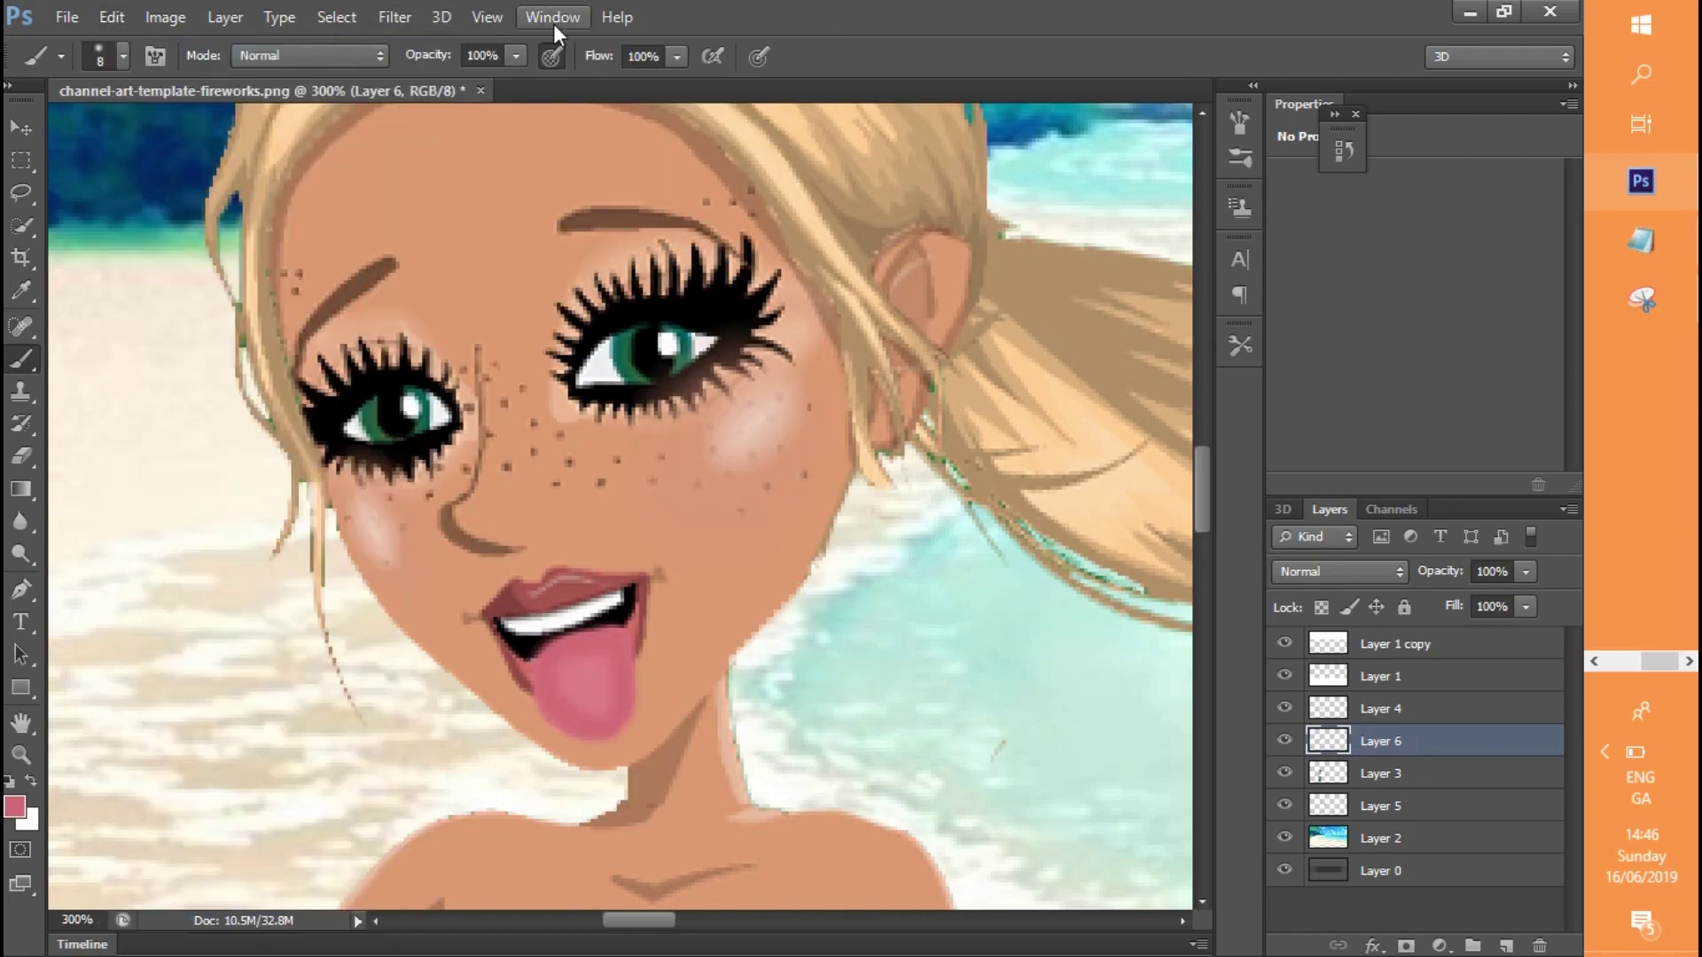
Open Gaussian Blur for the tongue shading on Layer 6 and reduce the blur radius
click(394, 17)
mouse_move(496, 174)
click(673, 326)
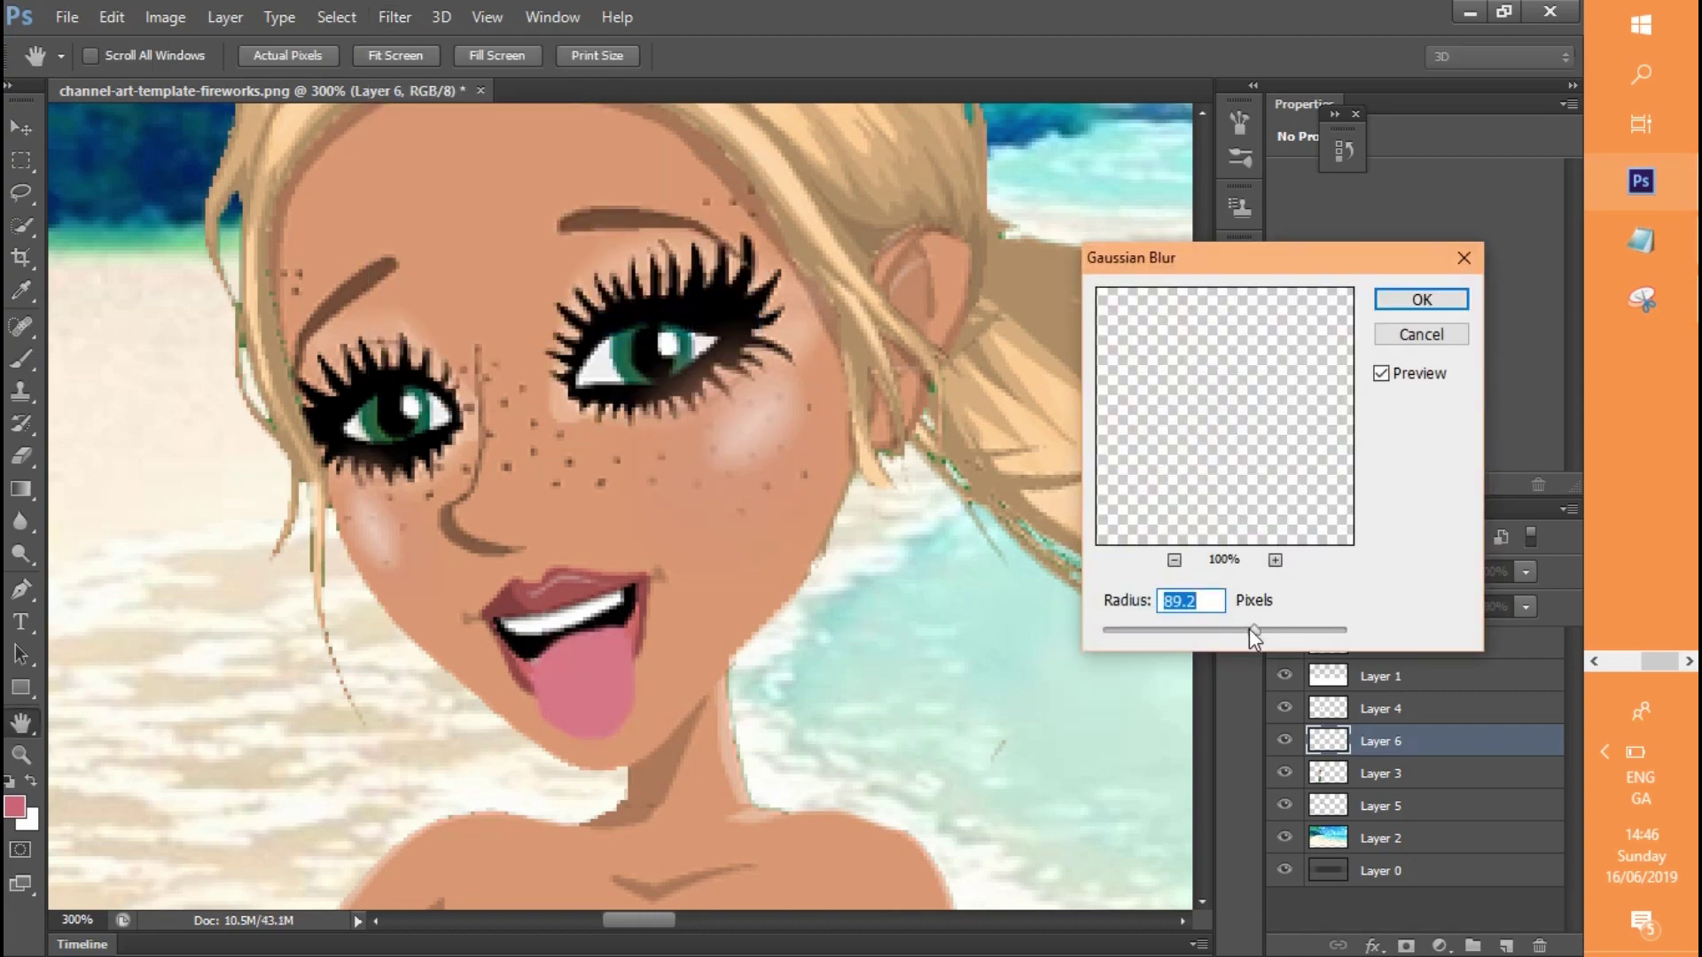
drag(1248, 629, 1146, 630)
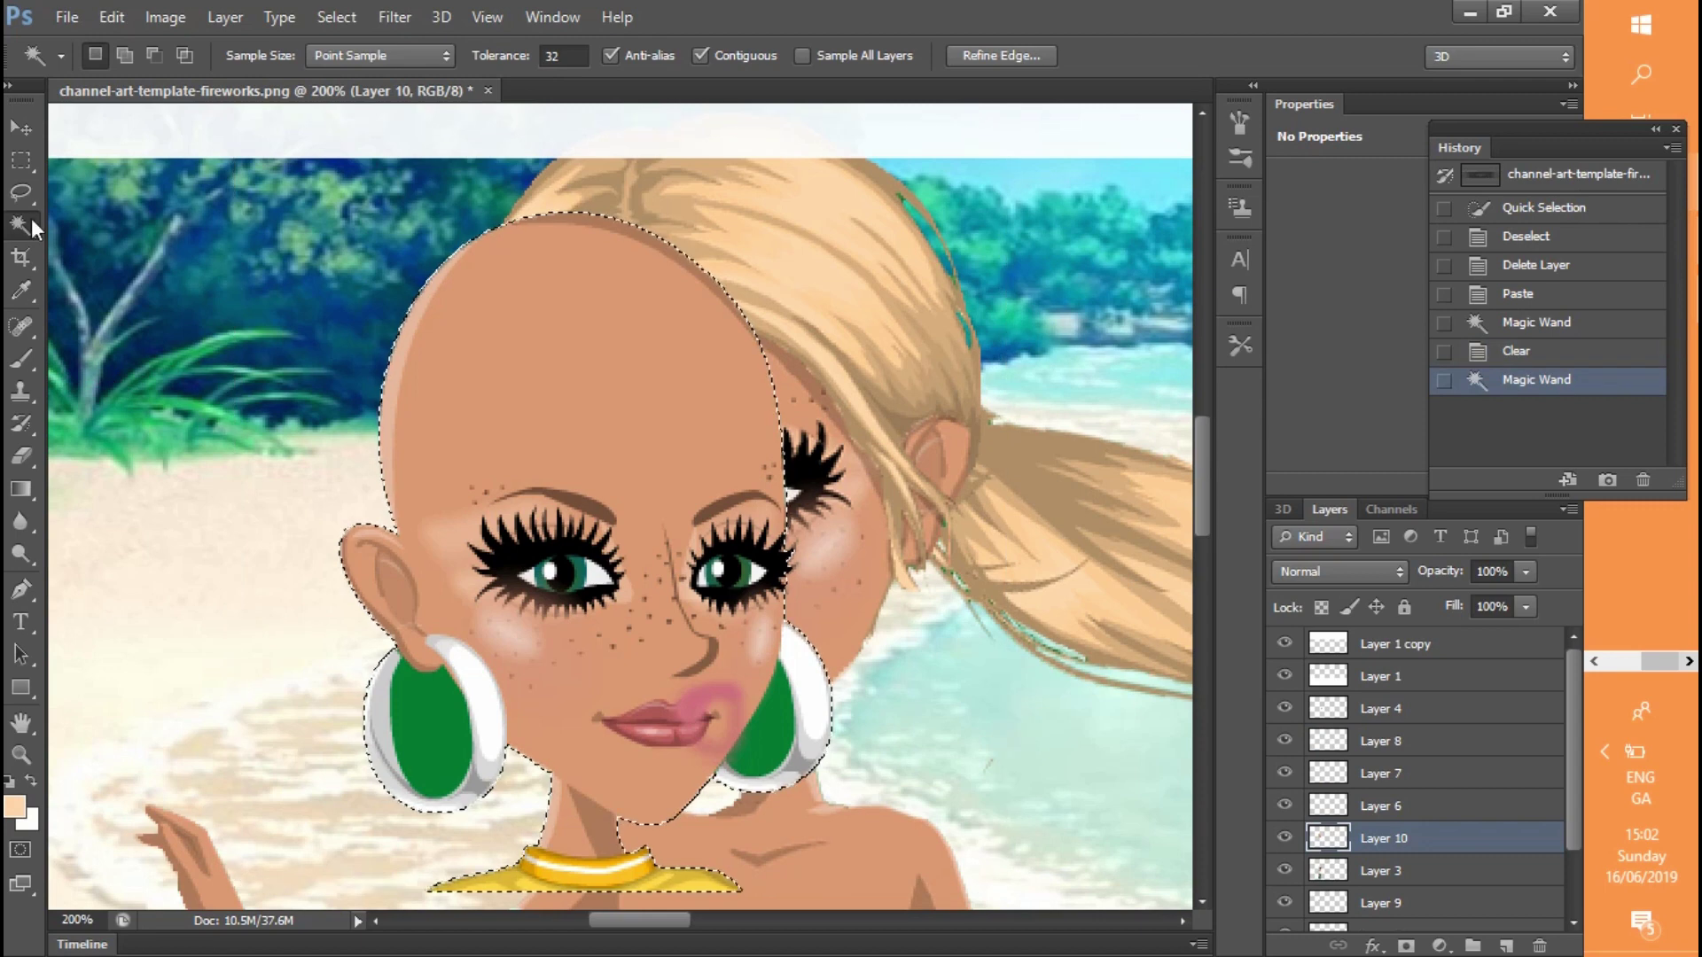
Clear the selection and move the pasted bald head beside the avatar's face
key(ctrl+d)
key(v)
drag(500, 350, 217, 311)
Lasso the bald head's eyebrow nearest its ear and paste a copy of it as a new layer
click(21, 192)
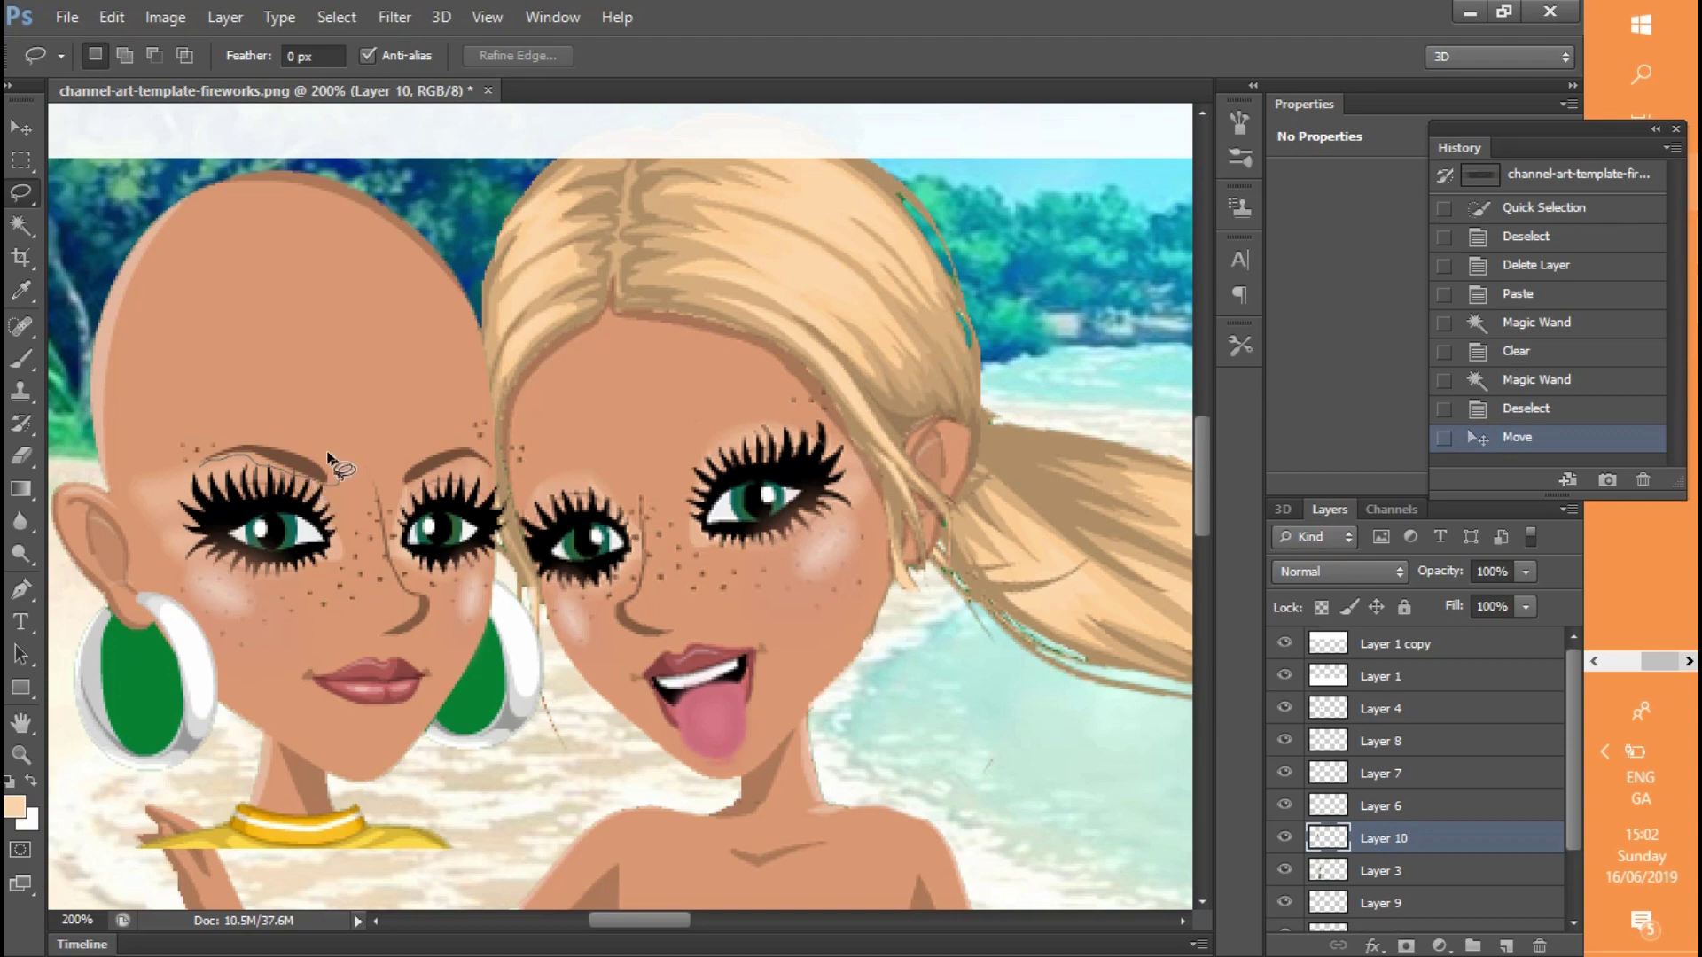
drag(202, 467, 204, 462)
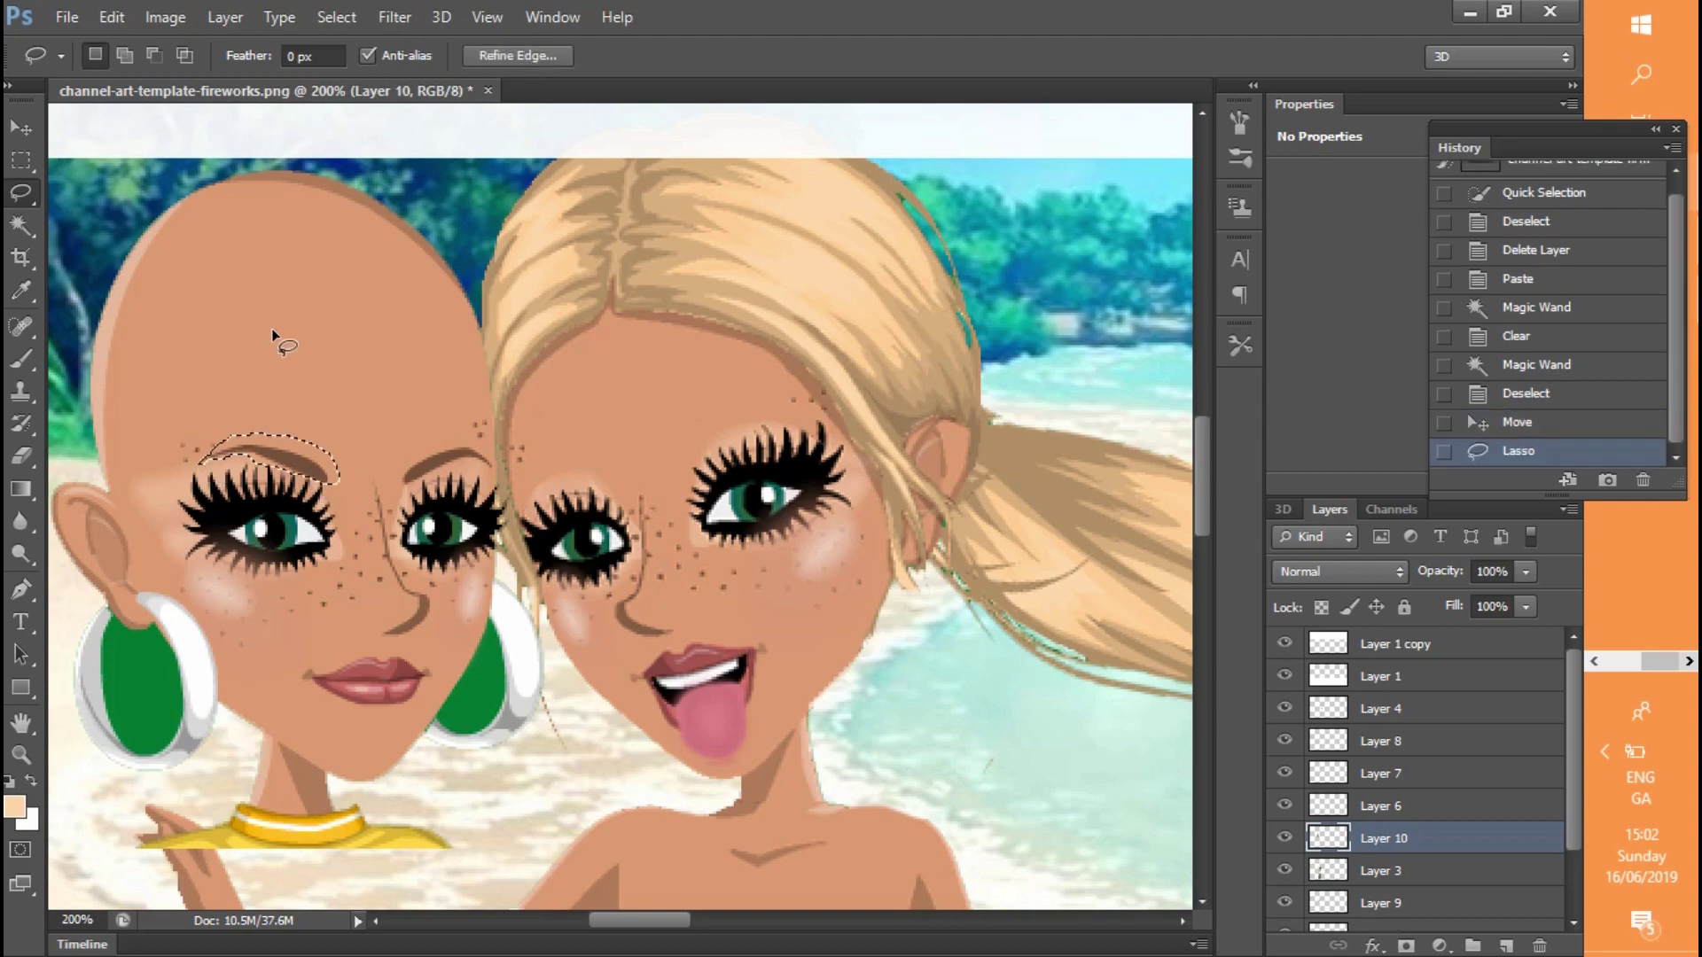
click(111, 17)
click(133, 235)
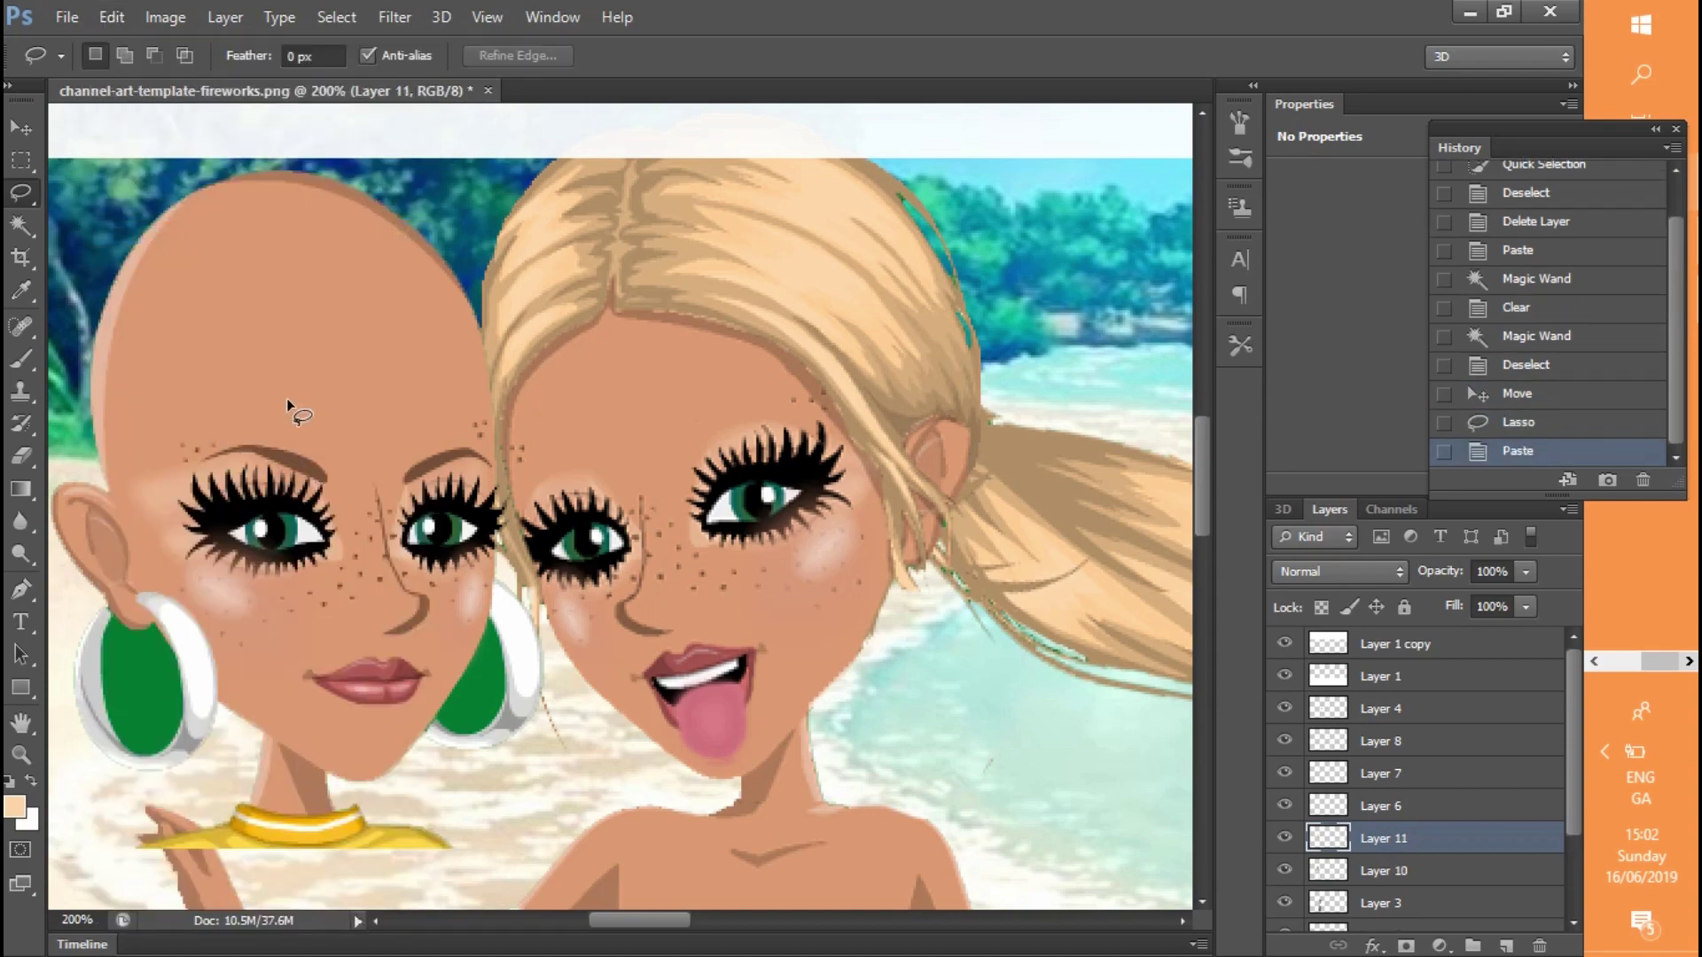
Delete the bald head layer (Layer 10) and move the copied eyebrow above the avatar's eye farthest from the ponytail
click(1358, 873)
key(Delete)
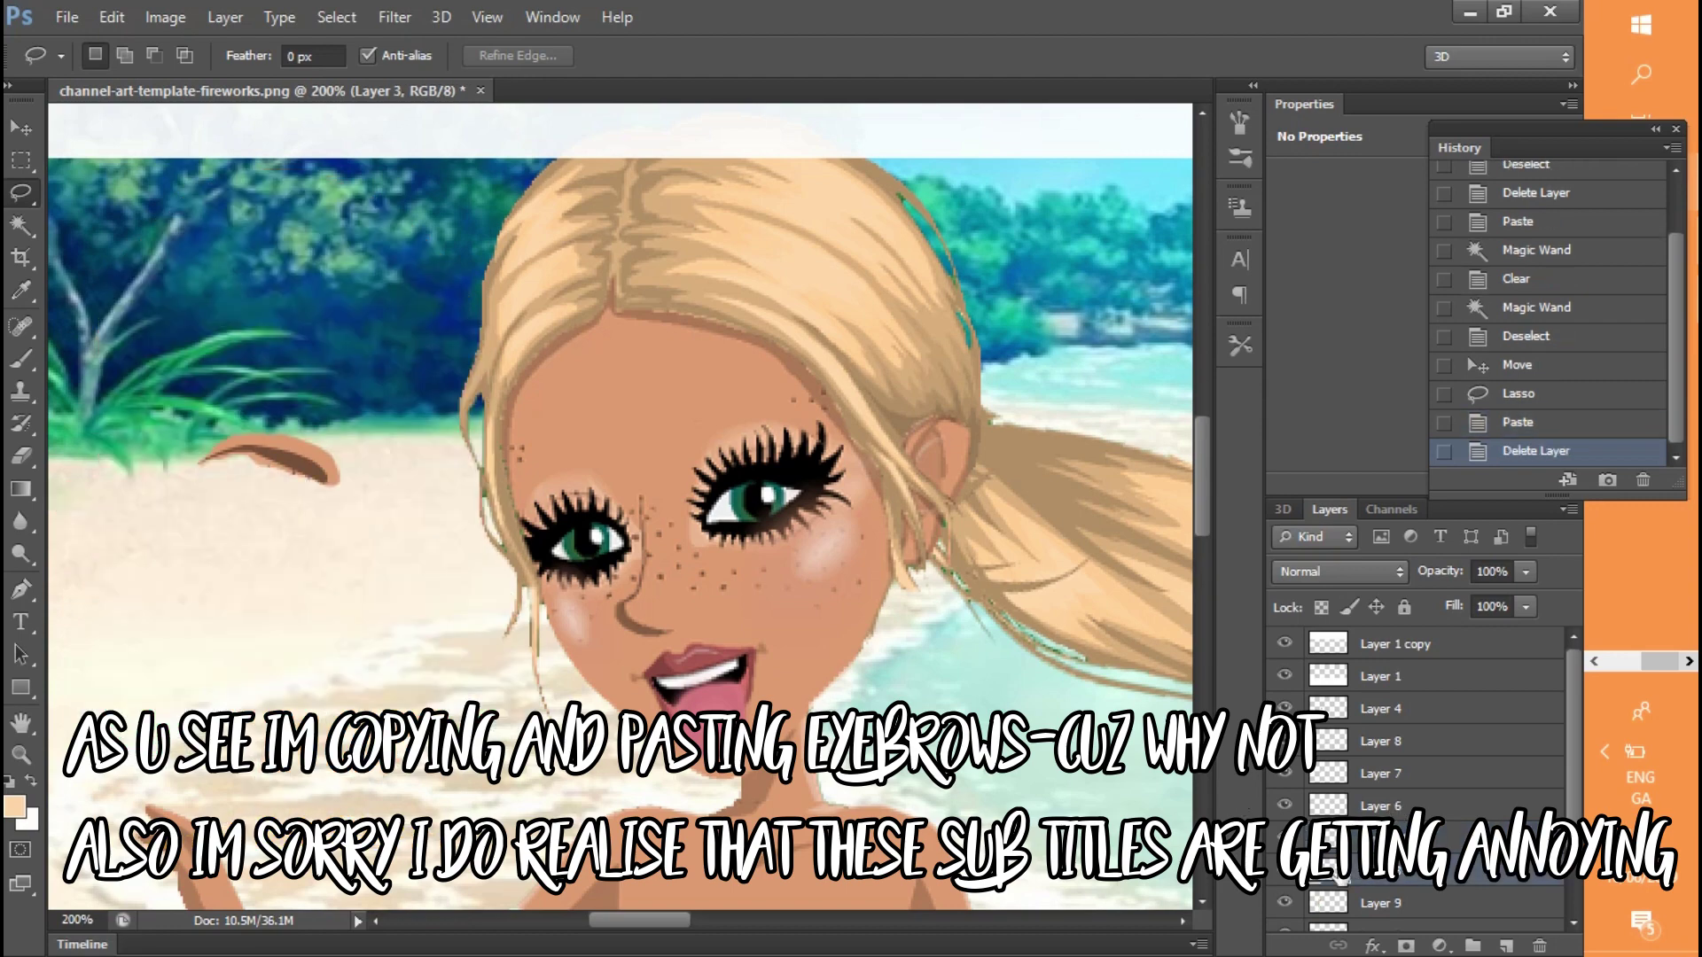
key(v)
drag(324, 472, 625, 497)
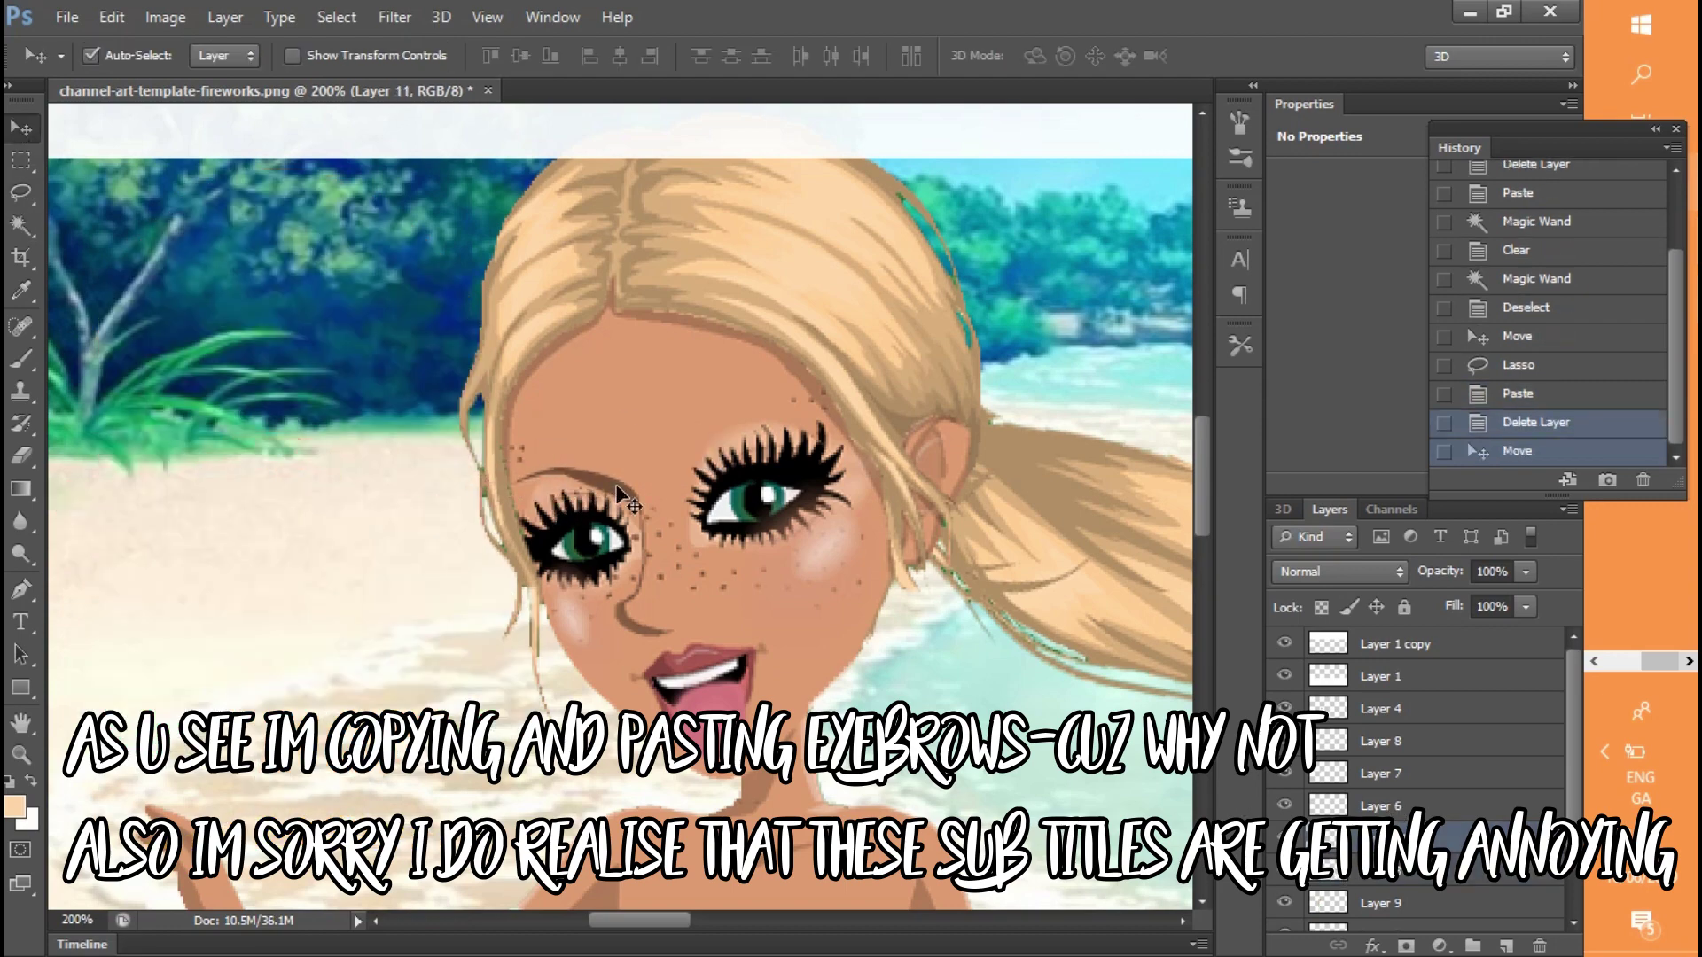
Rotate the eyebrow on Layer 11 to about -22.9° and scale it to about 102% wide and 115% high above the eye
key(ctrl+t)
drag(701, 454, 685, 417)
drag(622, 467, 606, 459)
drag(489, 471, 512, 511)
drag(623, 428, 576, 456)
drag(661, 454, 657, 435)
drag(519, 473, 528, 479)
drag(694, 419, 697, 429)
drag(606, 473, 651, 463)
drag(510, 465, 523, 465)
click(21, 128)
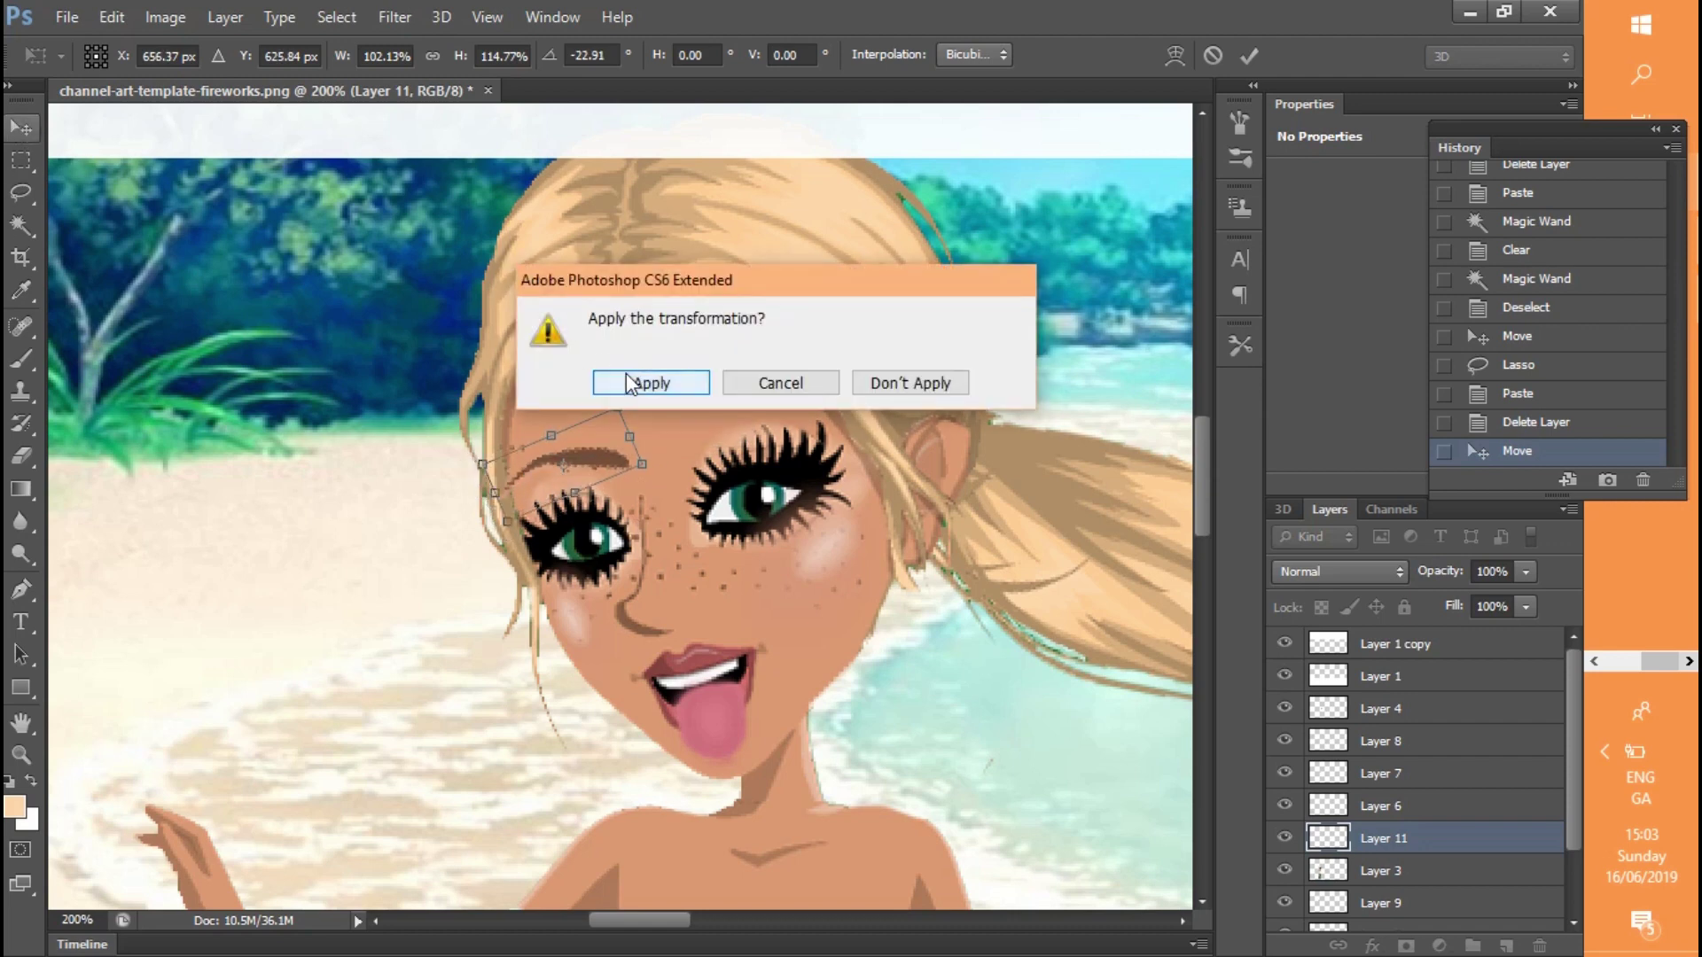
click(632, 383)
Slightly readjust the shape of the same eyebrow with a second Free Transform
click(112, 17)
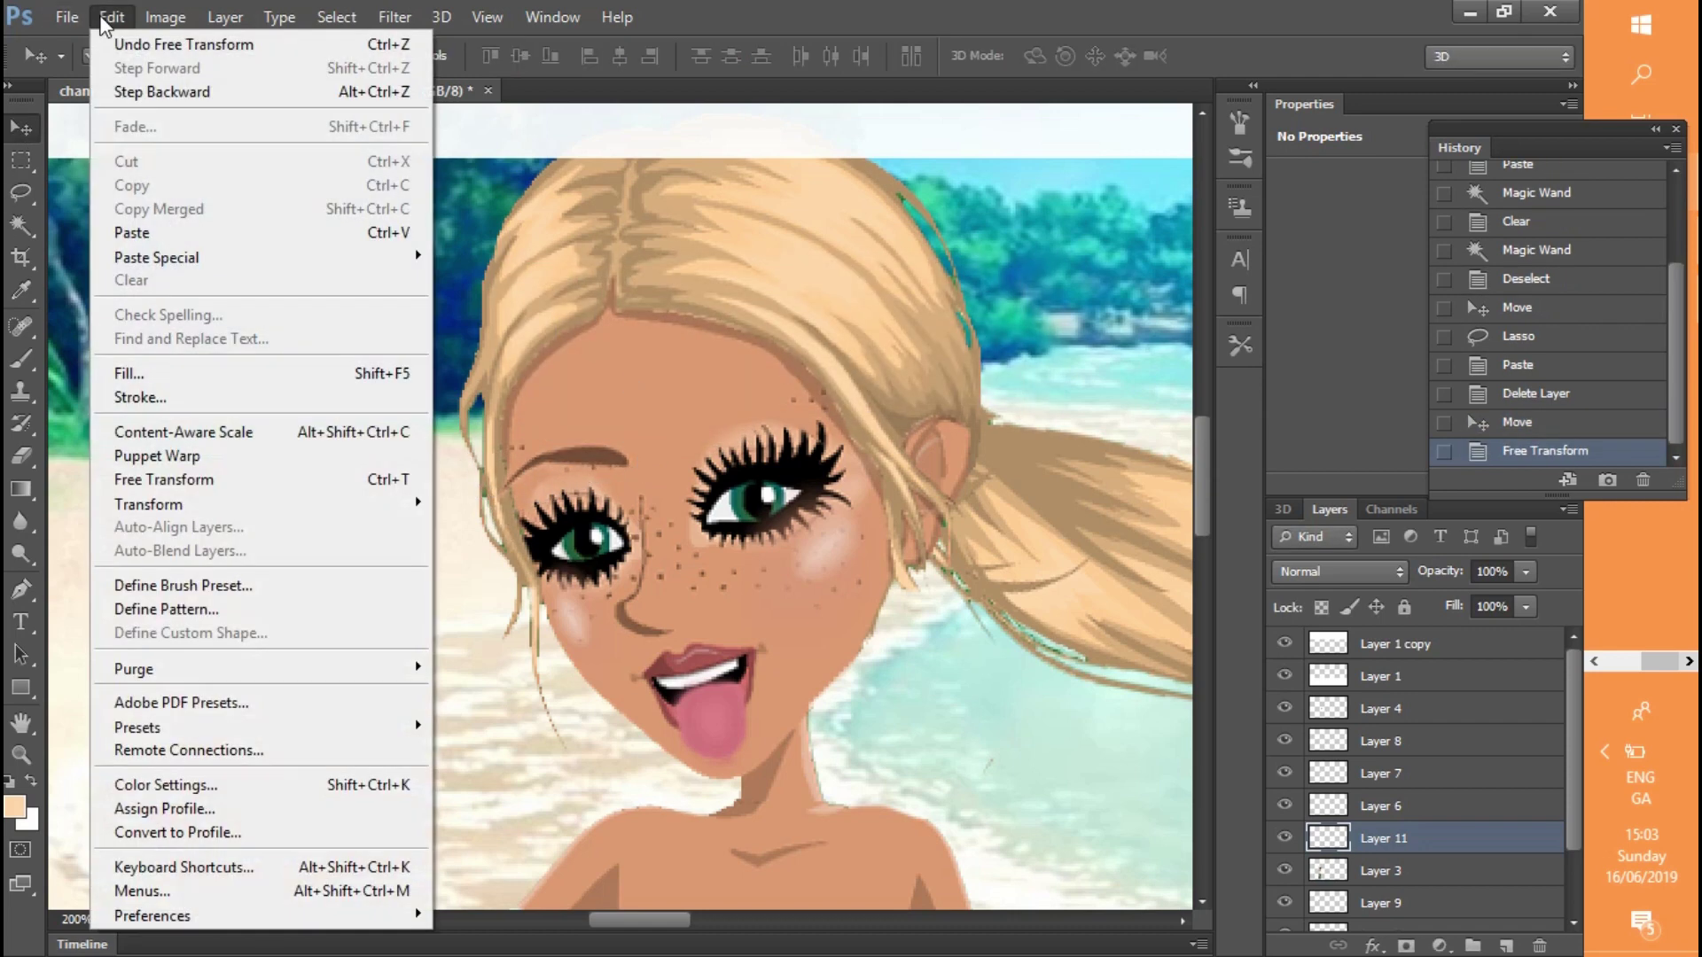
click(189, 475)
drag(496, 500, 510, 502)
click(506, 470)
key(v)
click(650, 383)
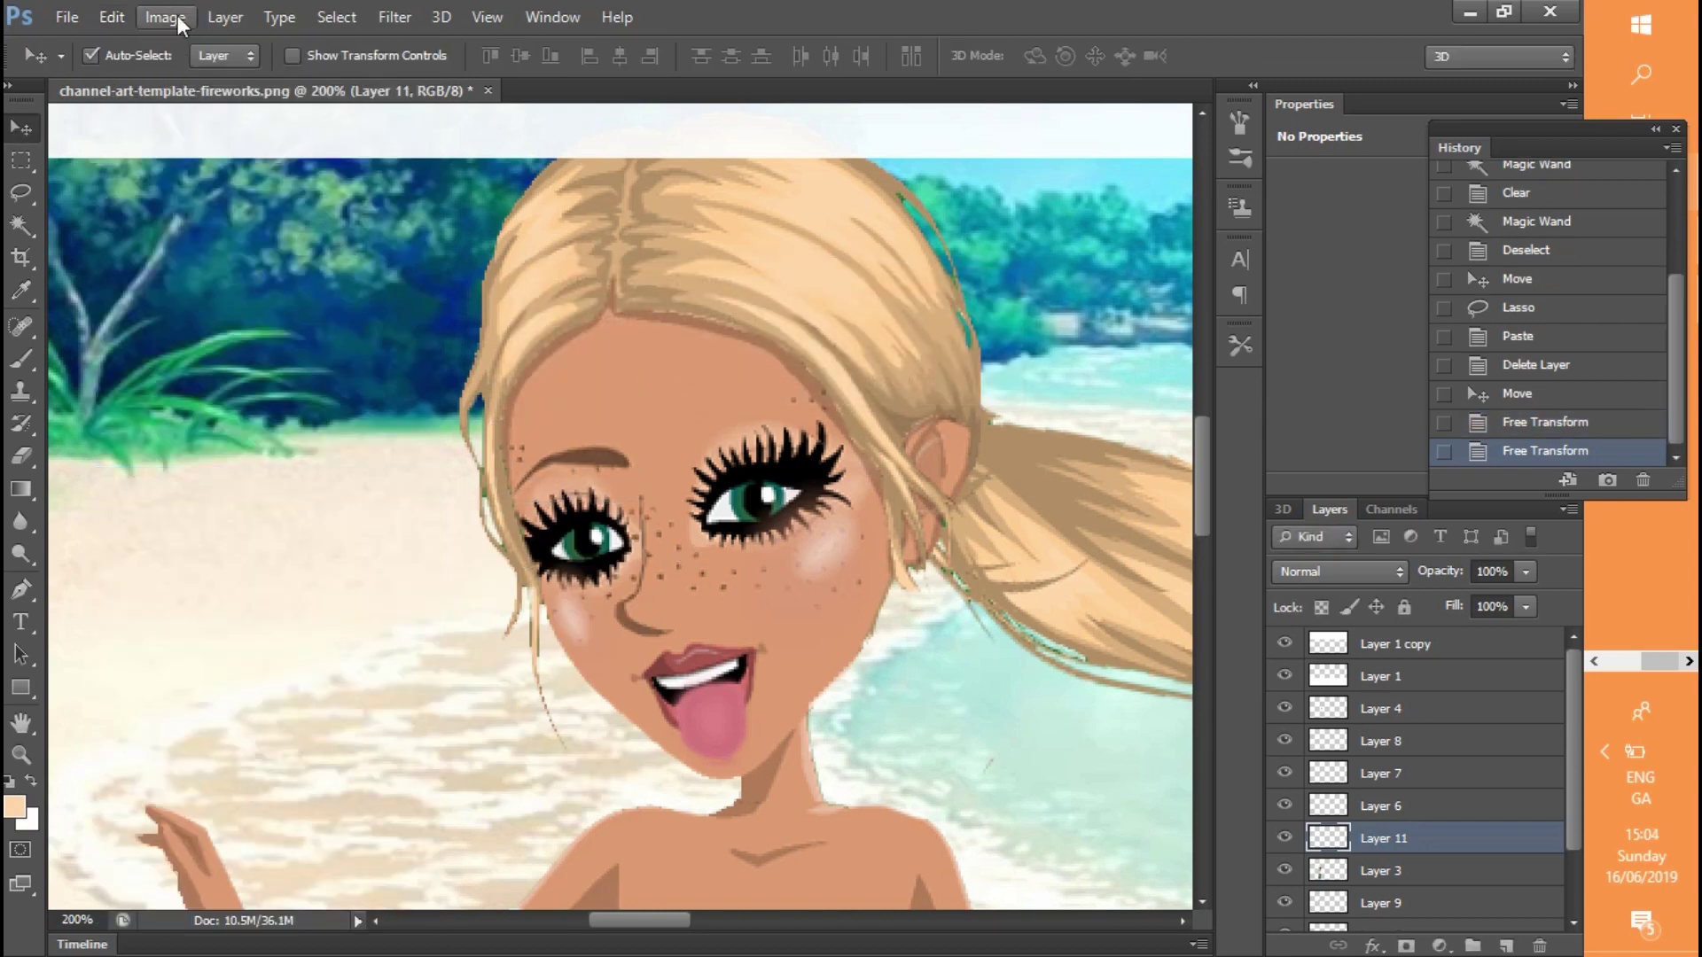
Paste another copy of the eyebrow, place it above the eye nearest the ponytail and rotate it to follow that eye
click(112, 17)
click(156, 231)
drag(638, 503, 752, 403)
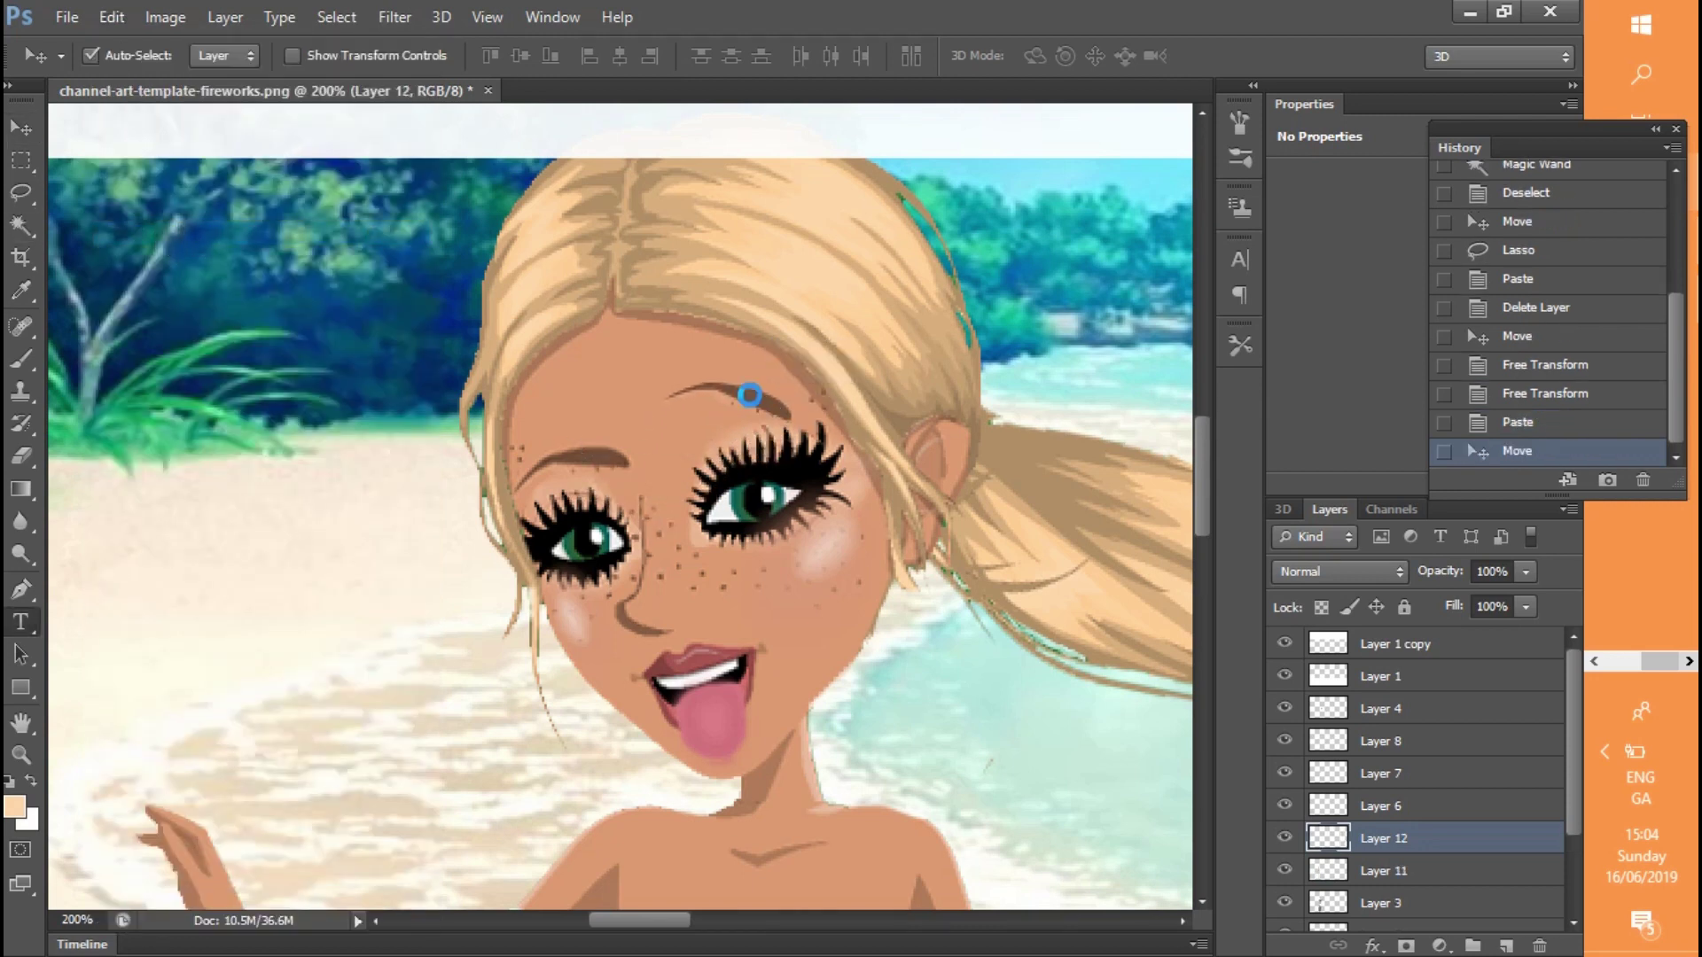
key(ctrl+t)
mouse_move(807, 396)
mouse_down()
mouse_move(572, 381)
mouse_move(531, 397)
mouse_move(774, 411)
mouse_move(660, 431)
mouse_move(670, 453)
mouse_move(789, 379)
mouse_move(849, 396)
mouse_move(849, 381)
mouse_move(814, 416)
mouse_move(810, 363)
mouse_up()
key(v)
click(638, 375)
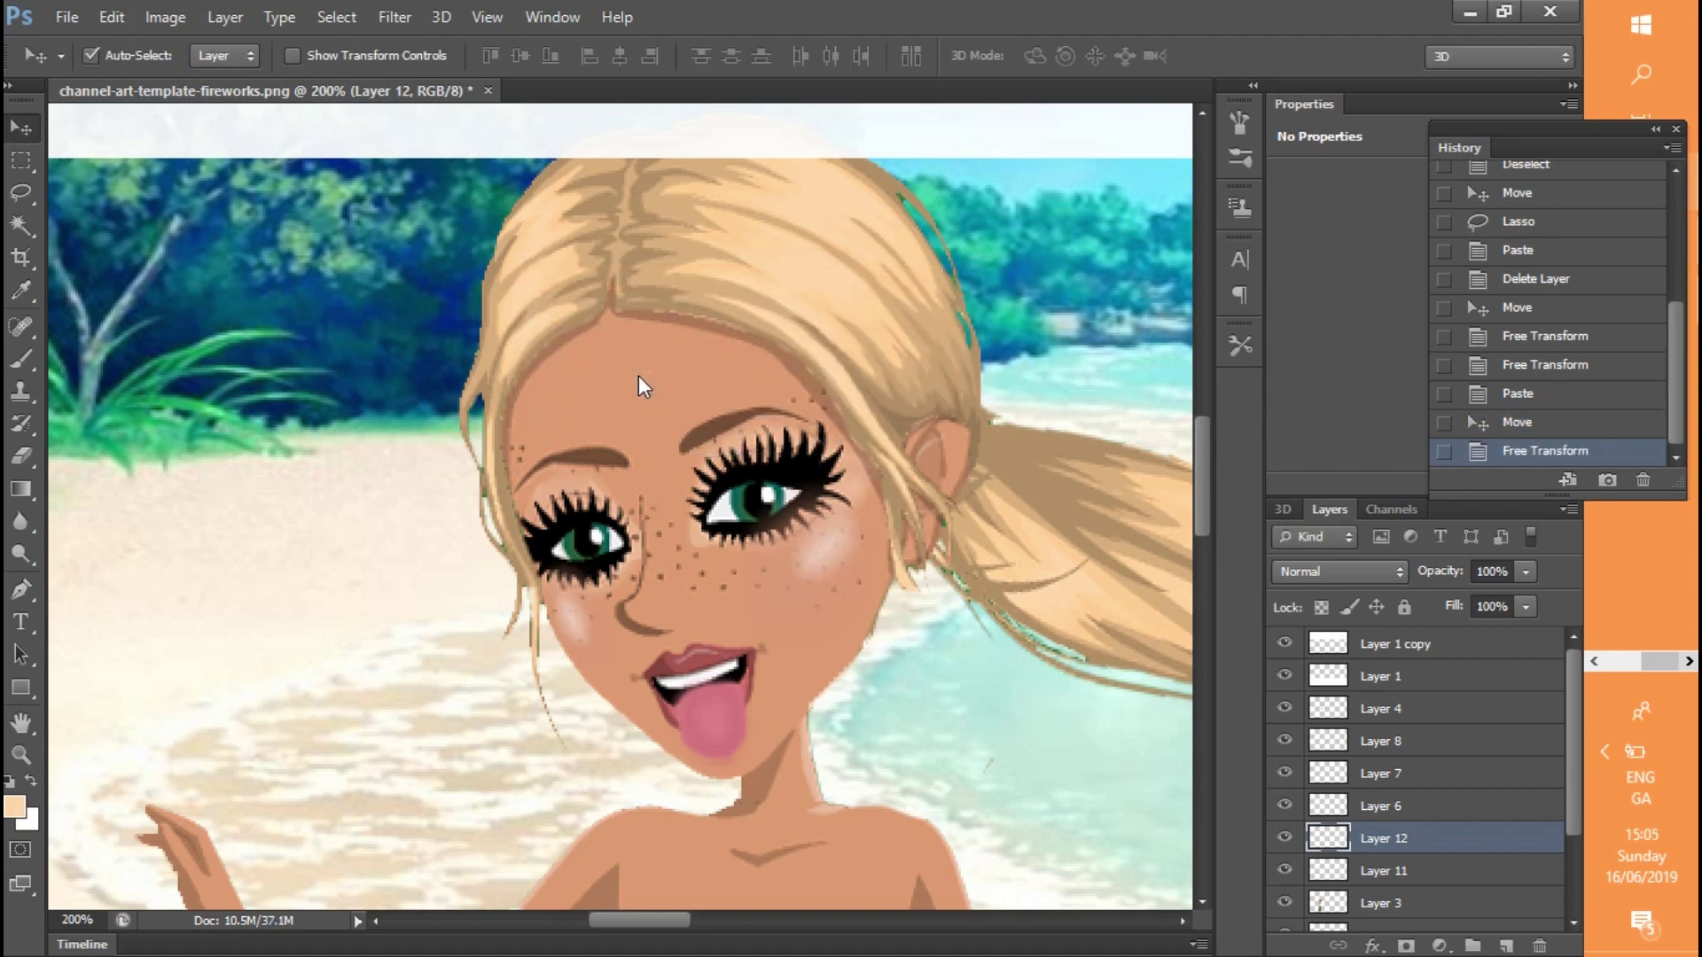
Add a new layer in Overlay mode and ready the Brush with pale peach (#ffedd9) as the foreground colour
click(32, 760)
click(508, 309)
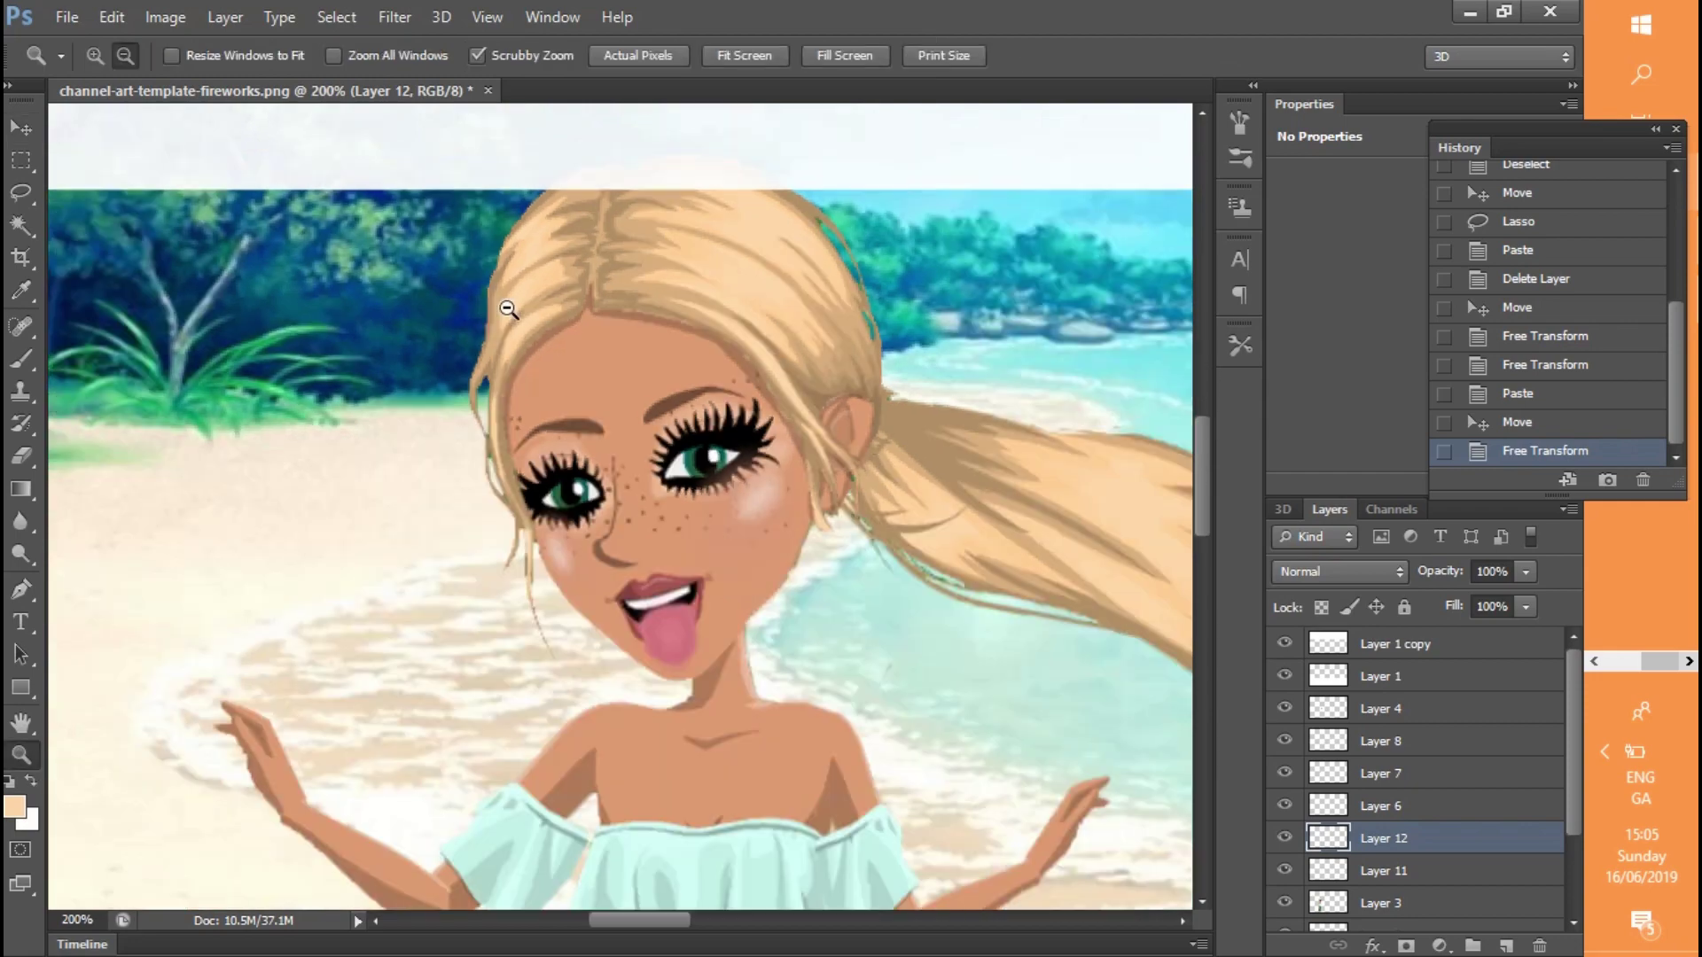
drag(687, 922, 698, 923)
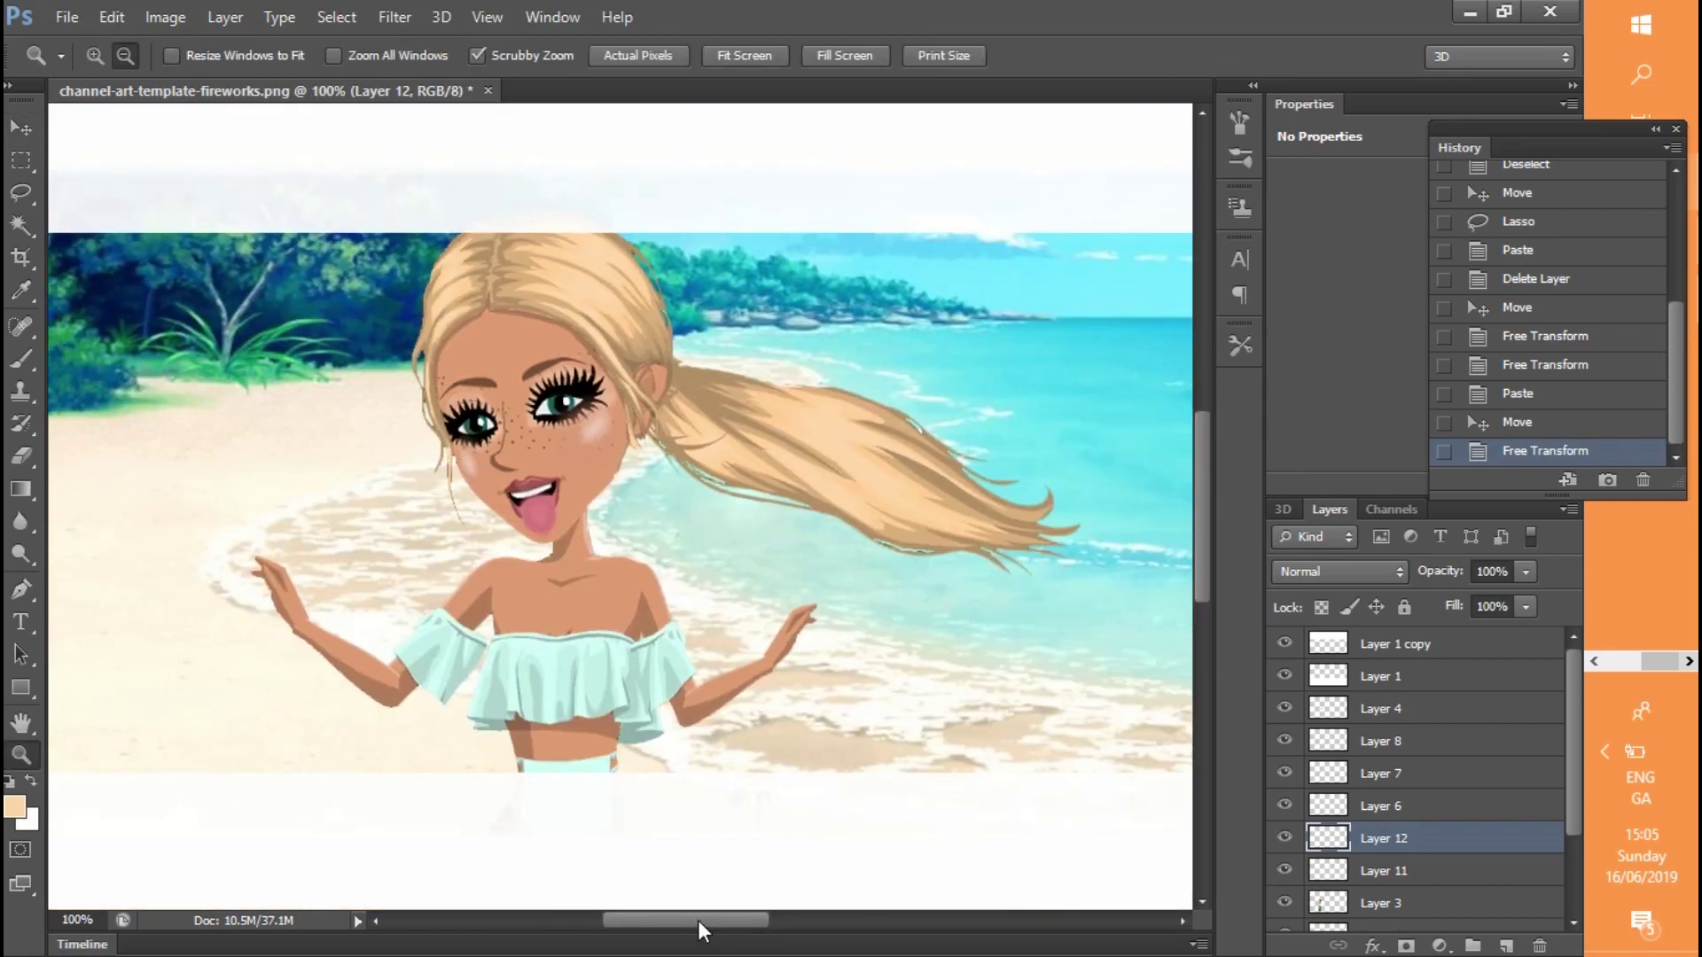
click(1505, 945)
click(1338, 572)
click(1329, 312)
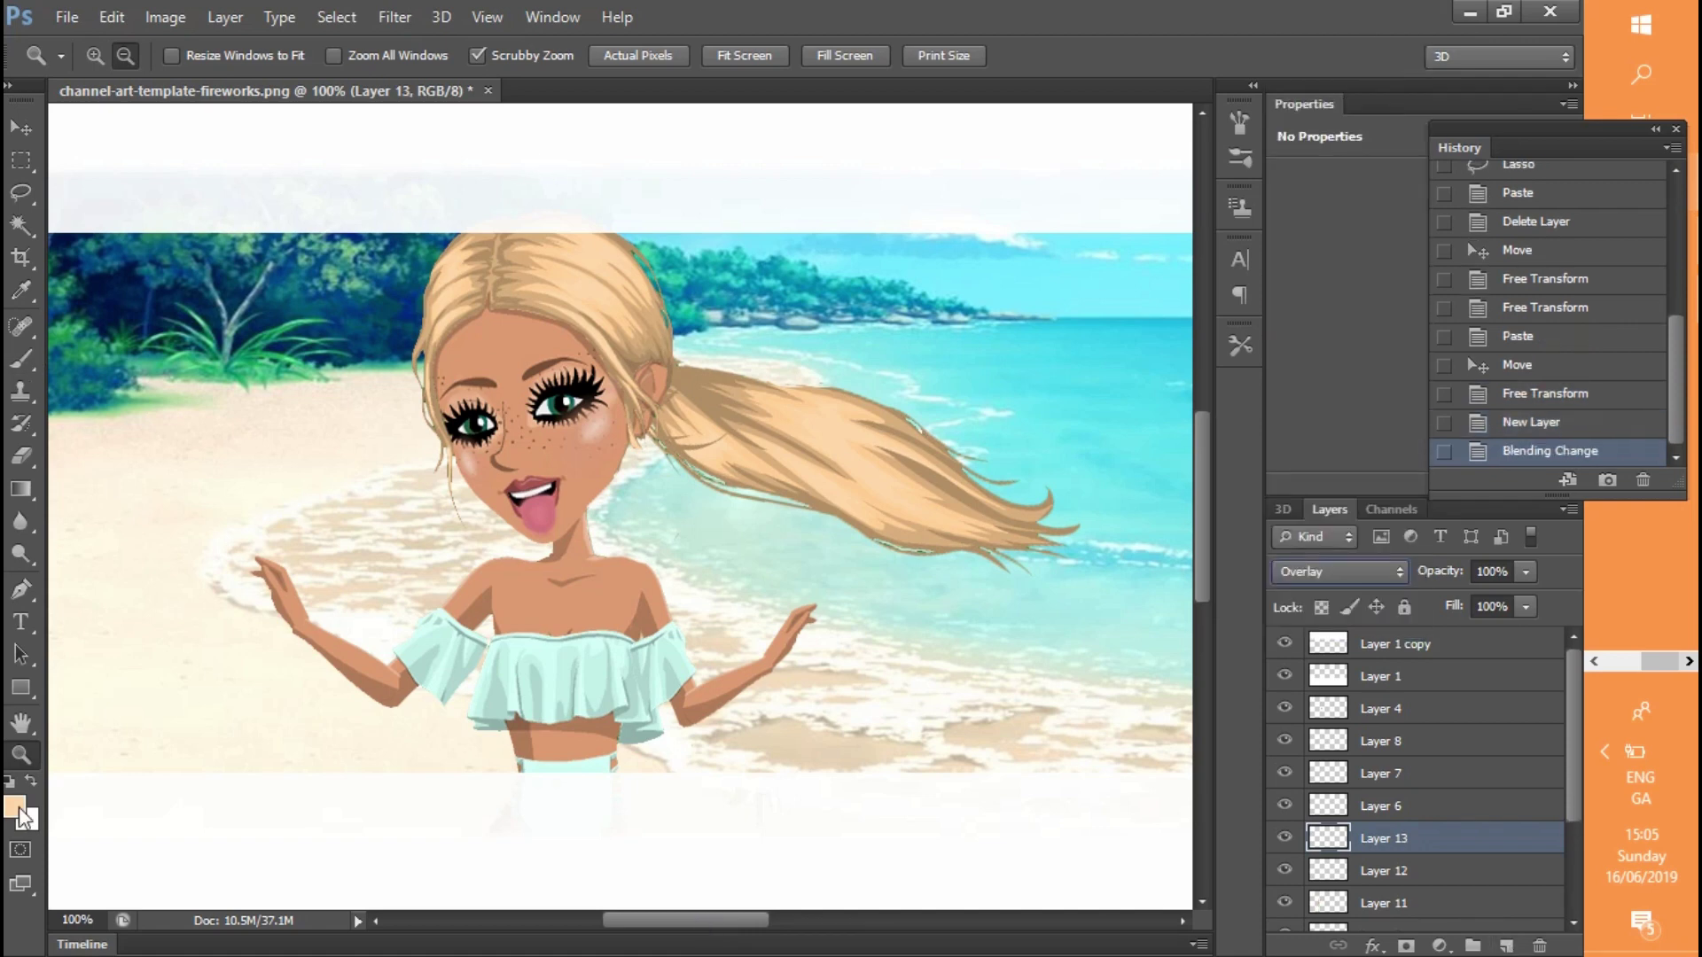
click(14, 807)
drag(872, 197, 820, 186)
key(Return)
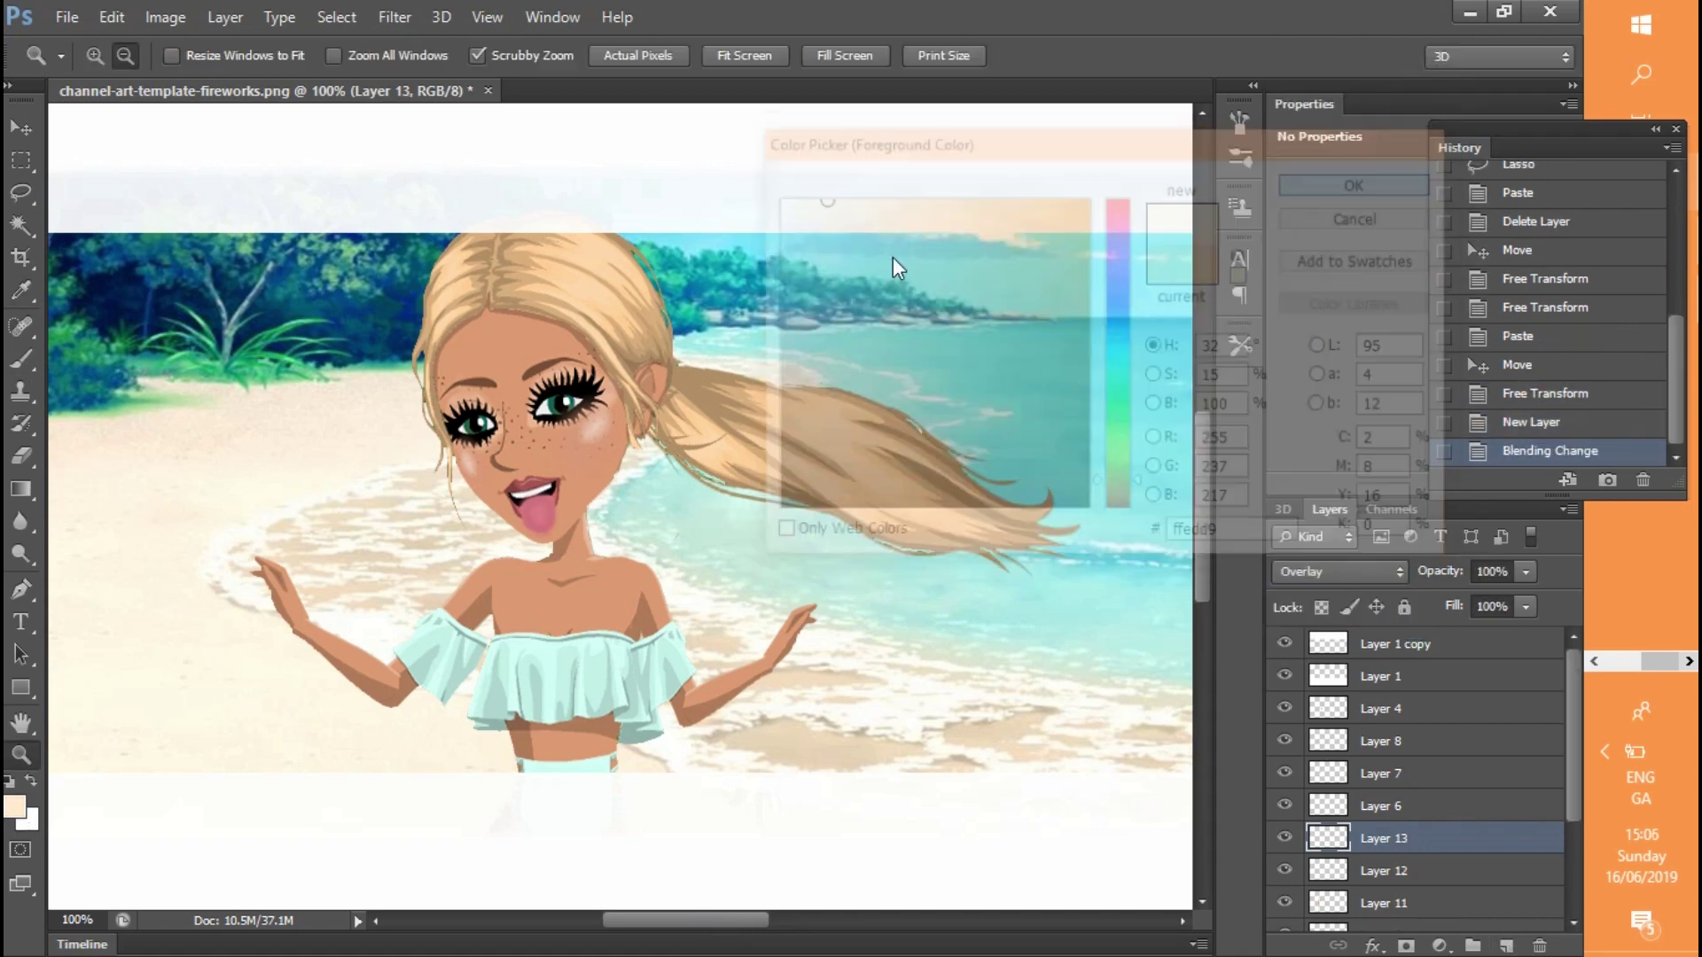
click(22, 359)
drag(507, 365, 566, 345)
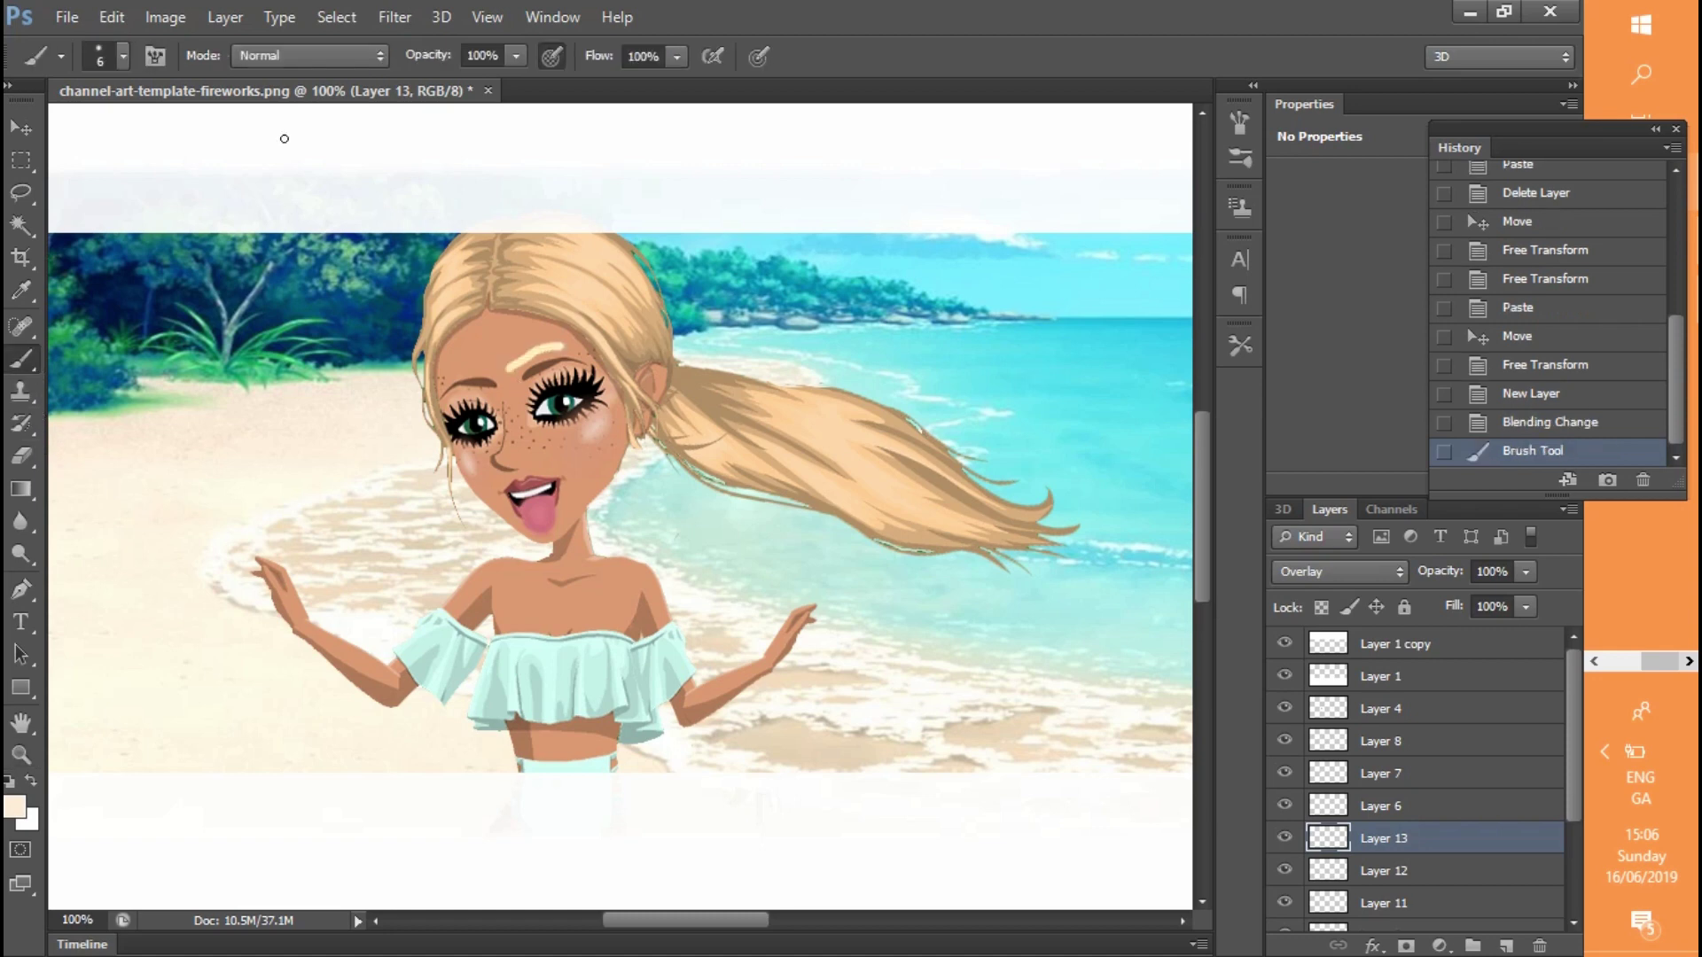
click(113, 25)
click(141, 44)
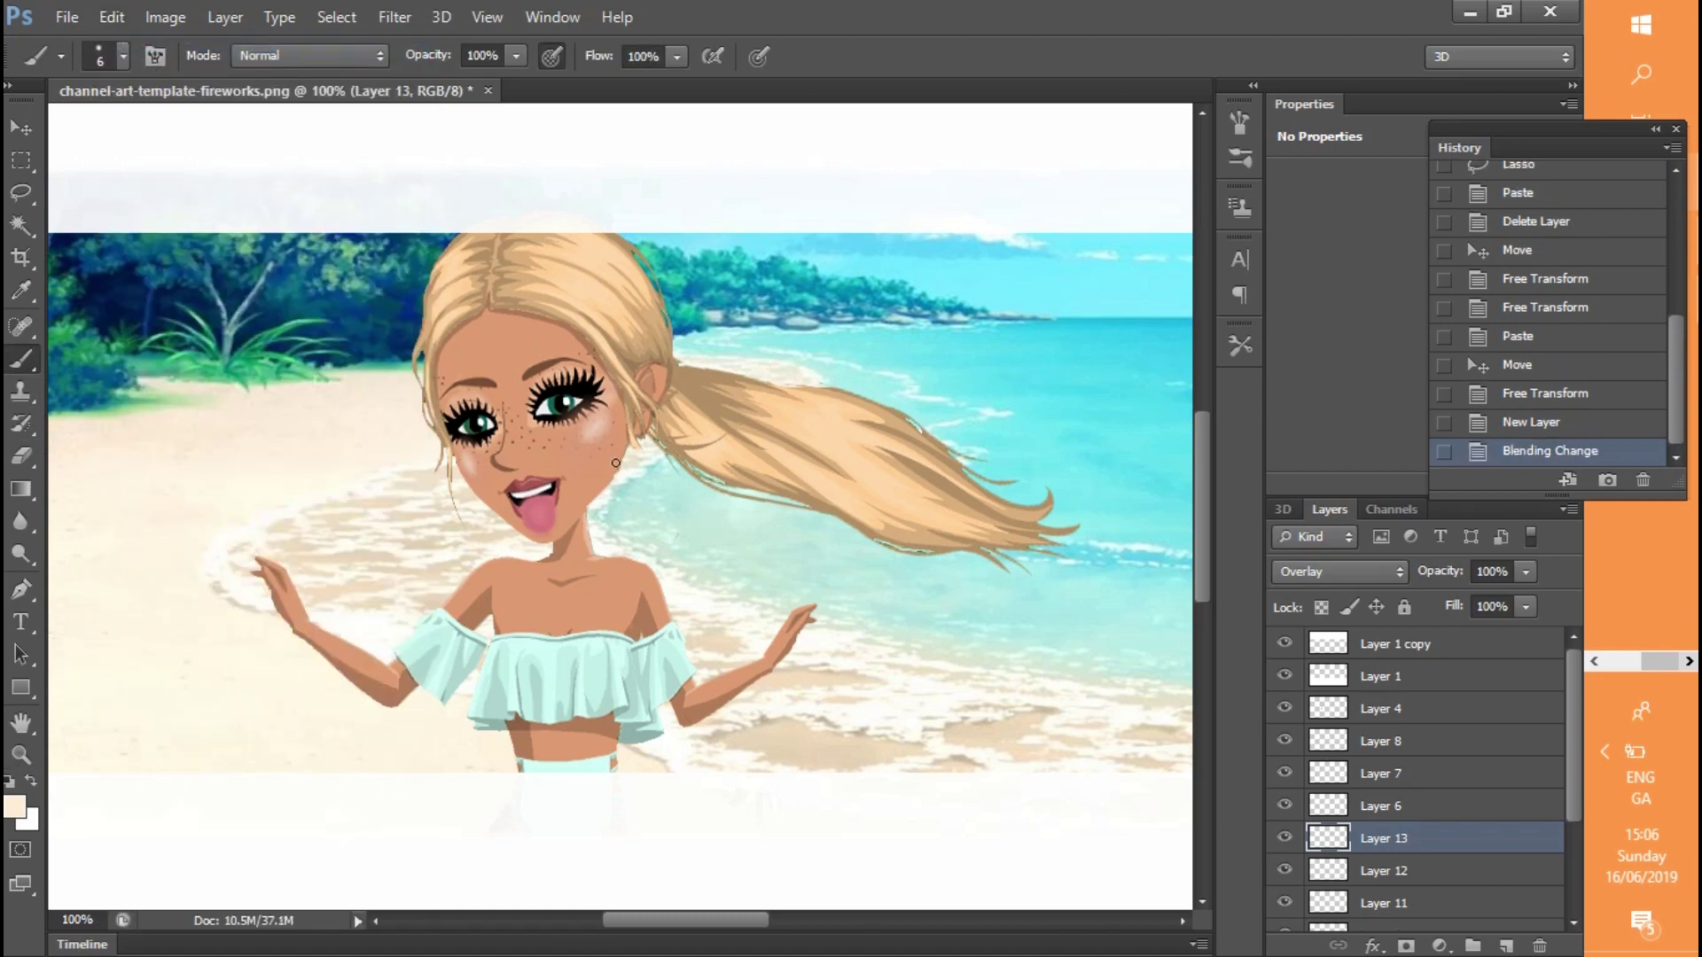
Dab pale highlights on the avatar's cheeks and soften them with a 4.2 pixel Gaussian Blur
click(472, 464)
click(394, 16)
mouse_move(532, 173)
click(667, 326)
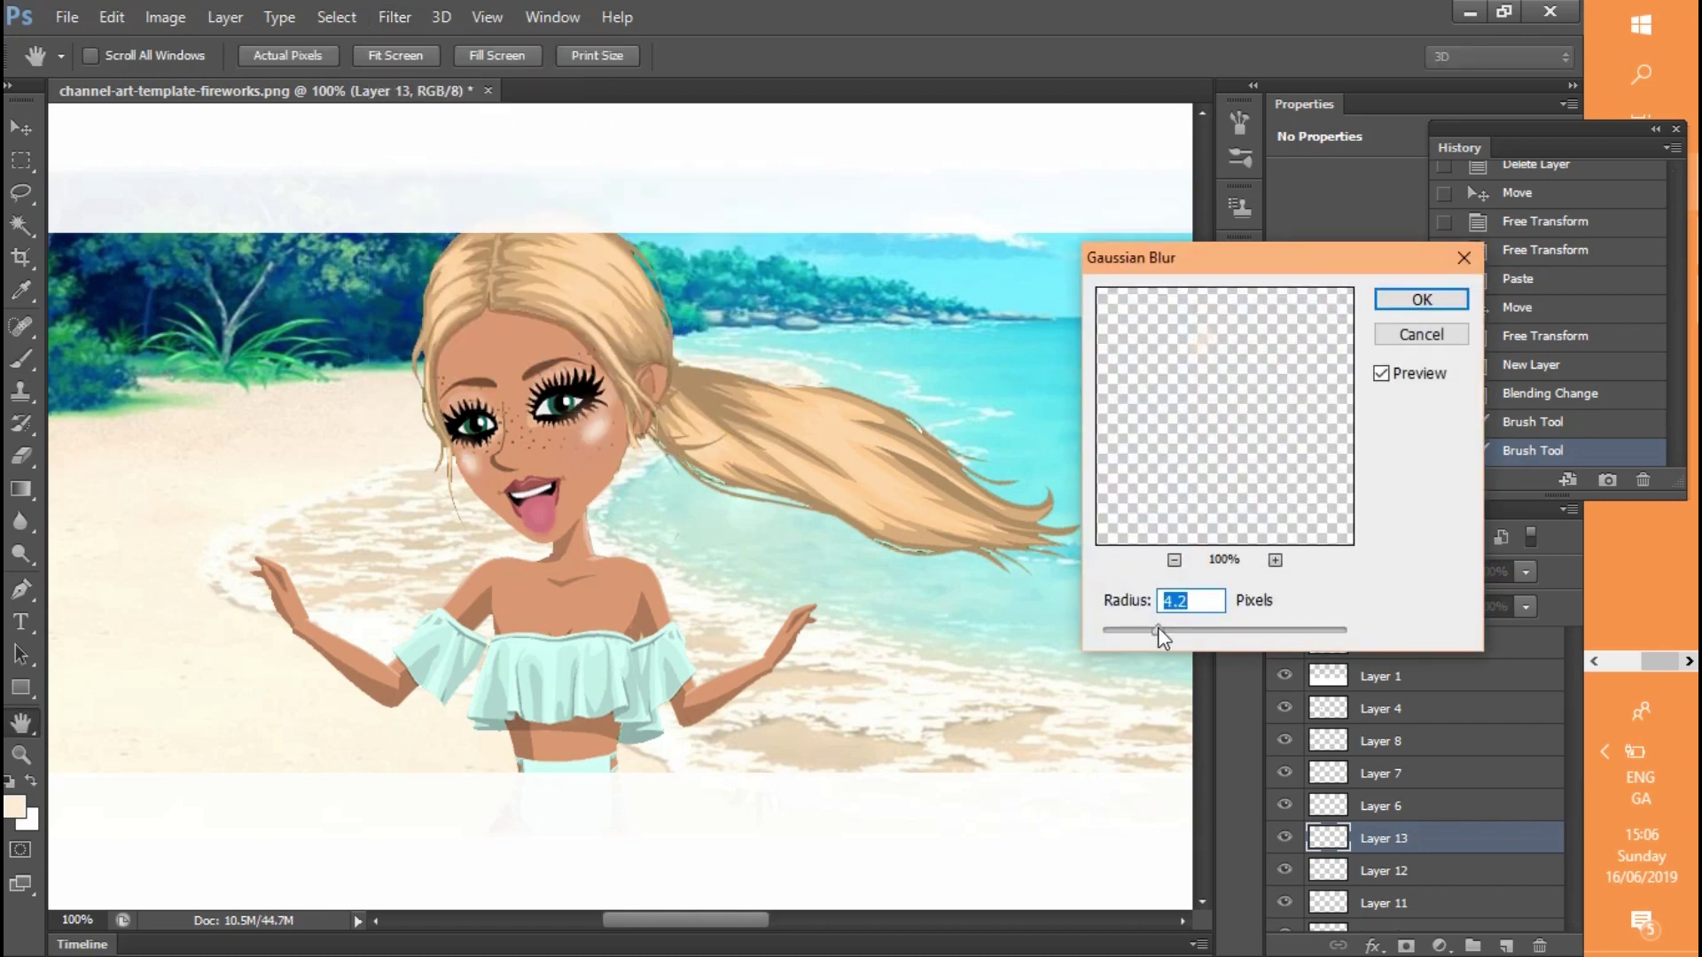
click(1421, 299)
Set the cheek highlight layer to Linear Dodge (Add) and brush ponytail highlights on a new layer in the same mode
click(1334, 572)
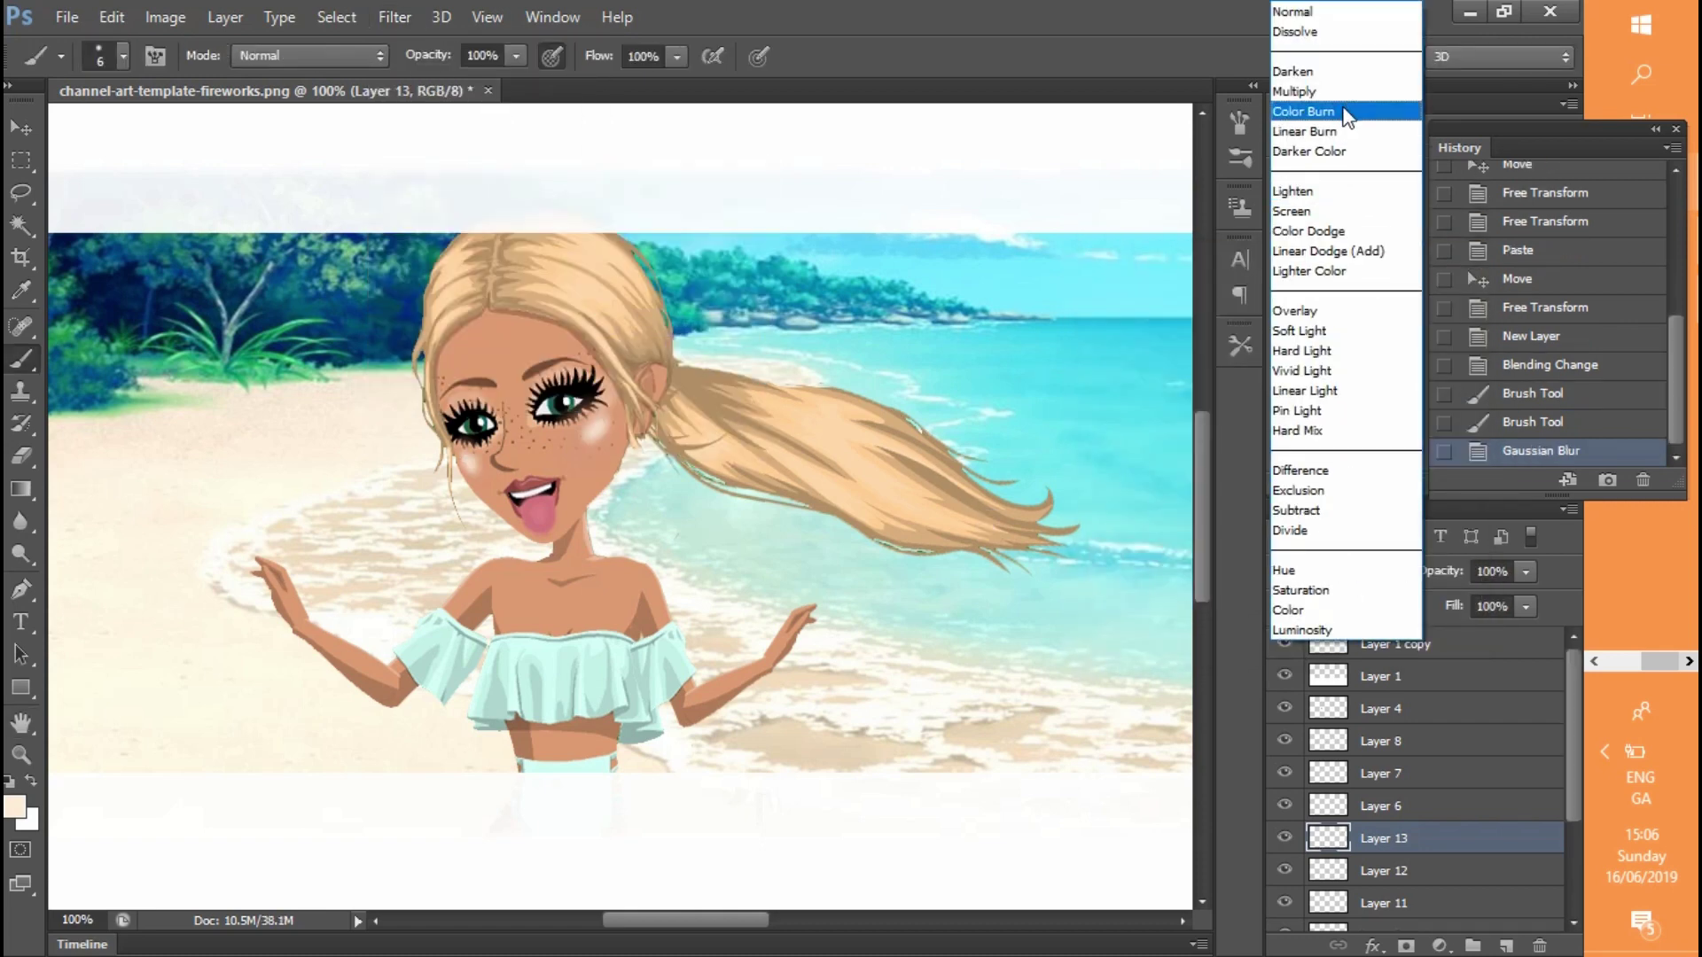
click(1361, 252)
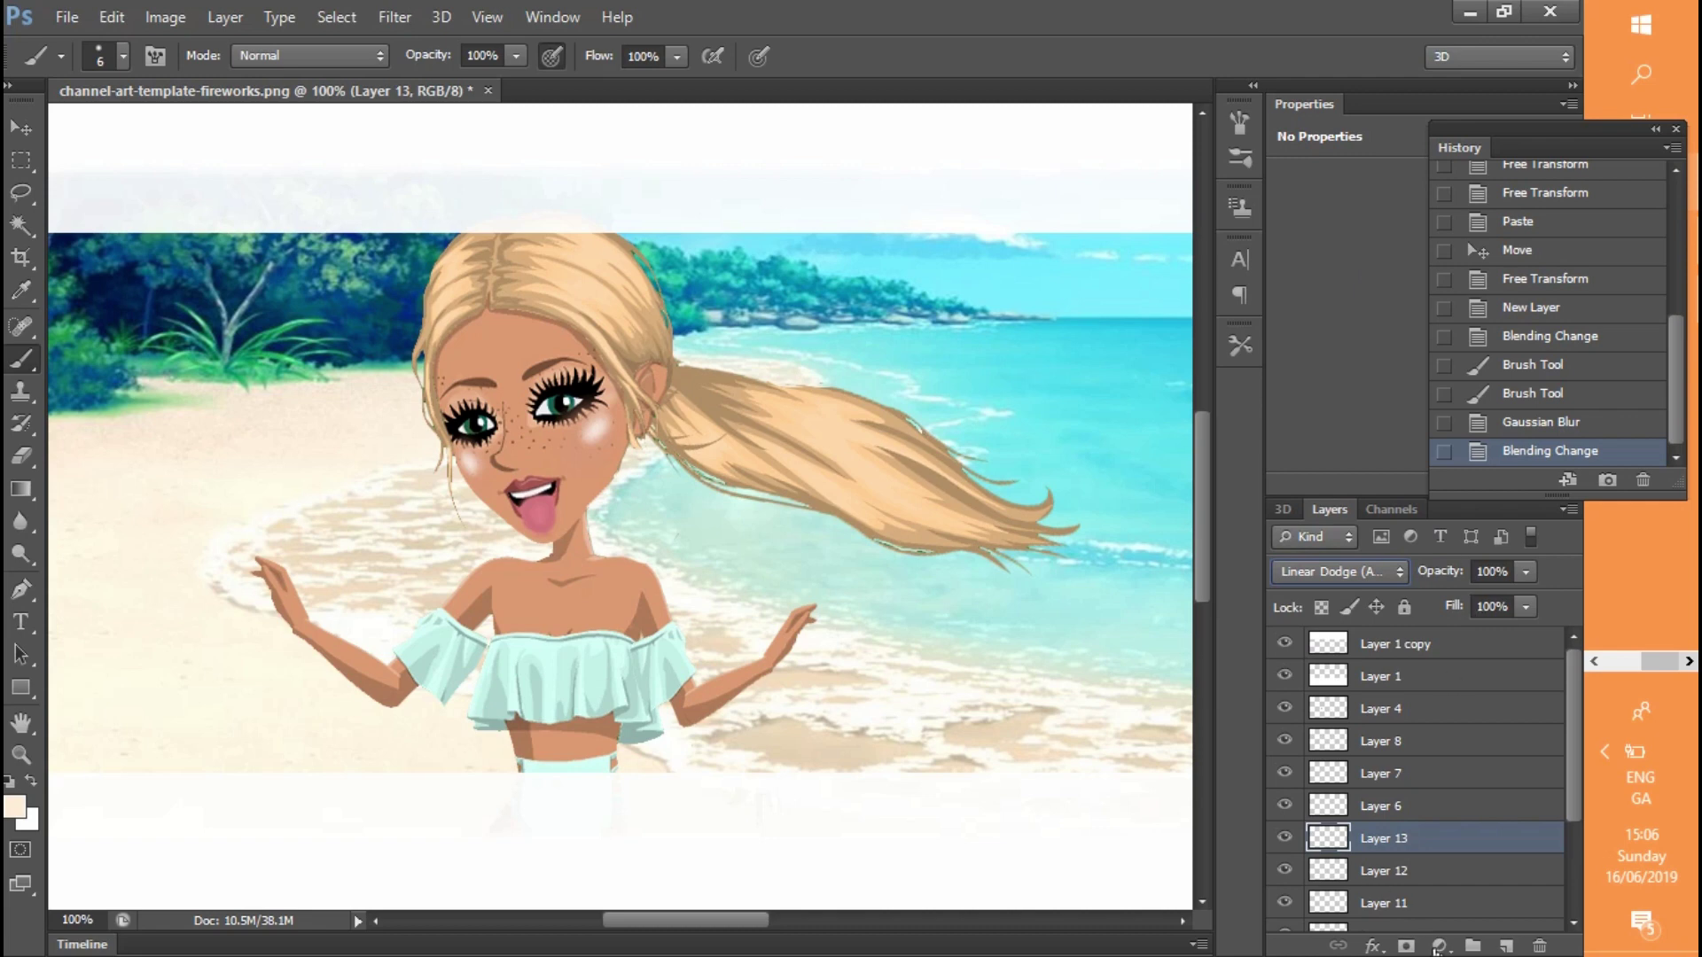
click(1506, 946)
click(1334, 571)
click(1361, 252)
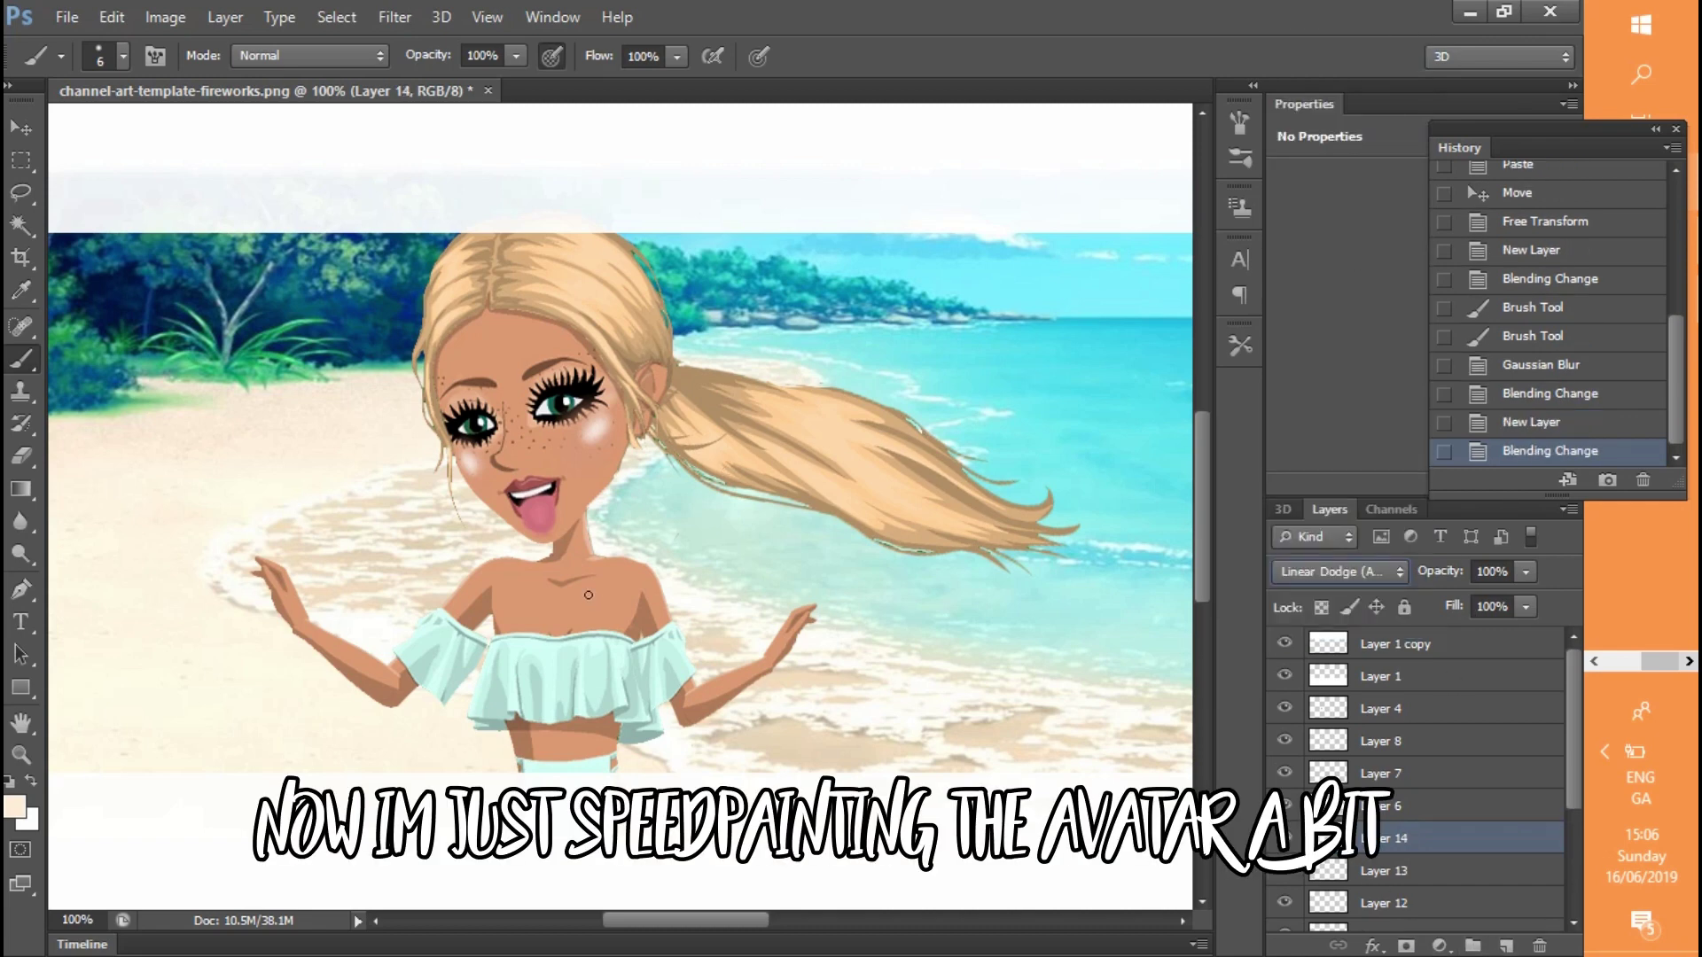
click(123, 56)
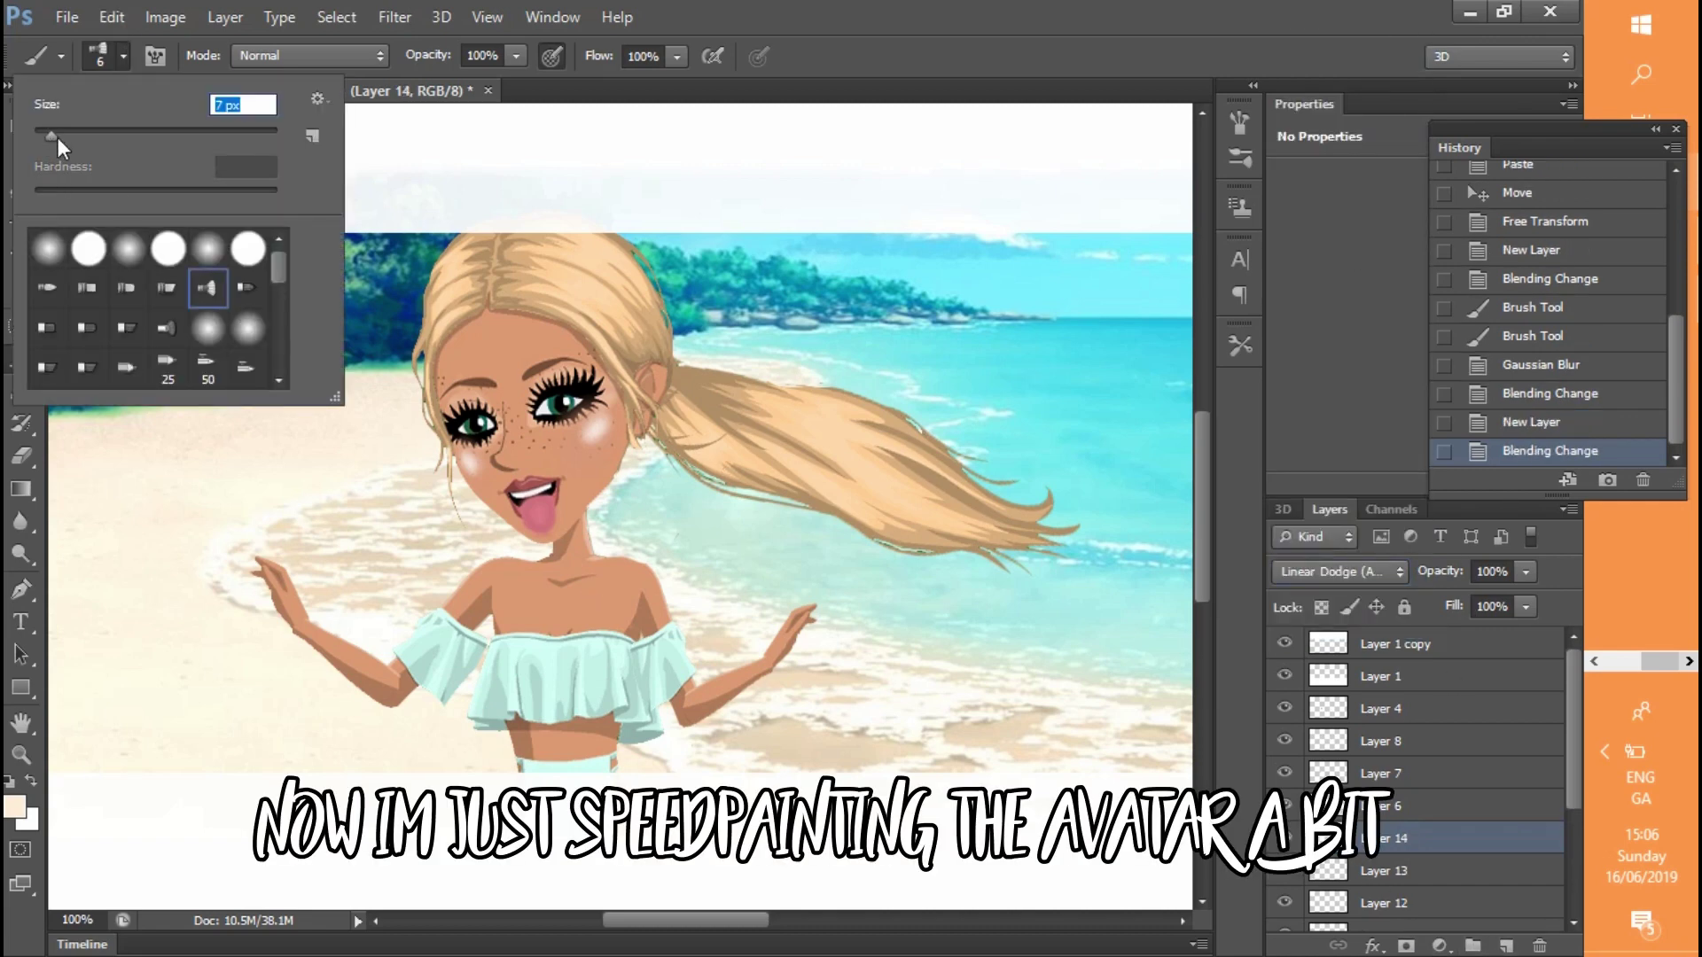
drag(740, 390, 975, 496)
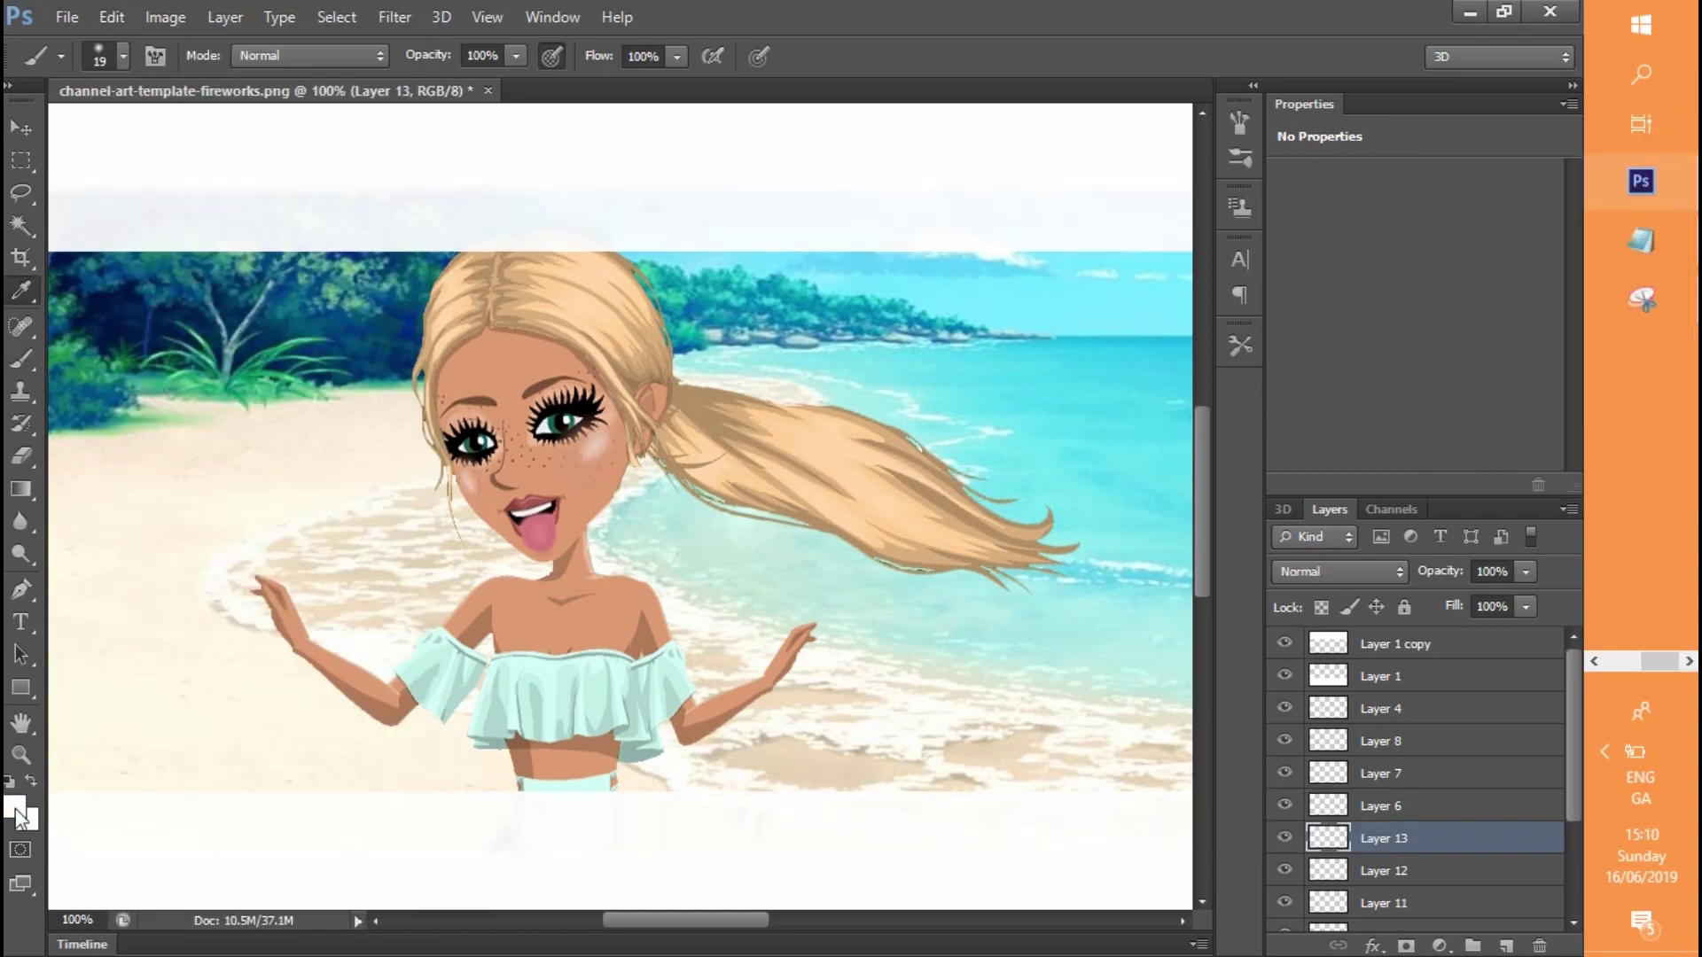
Choose a slightly darker skin tone and paint shading down the bridge of the nose on Layer 13 with a 9 px brush
click(16, 808)
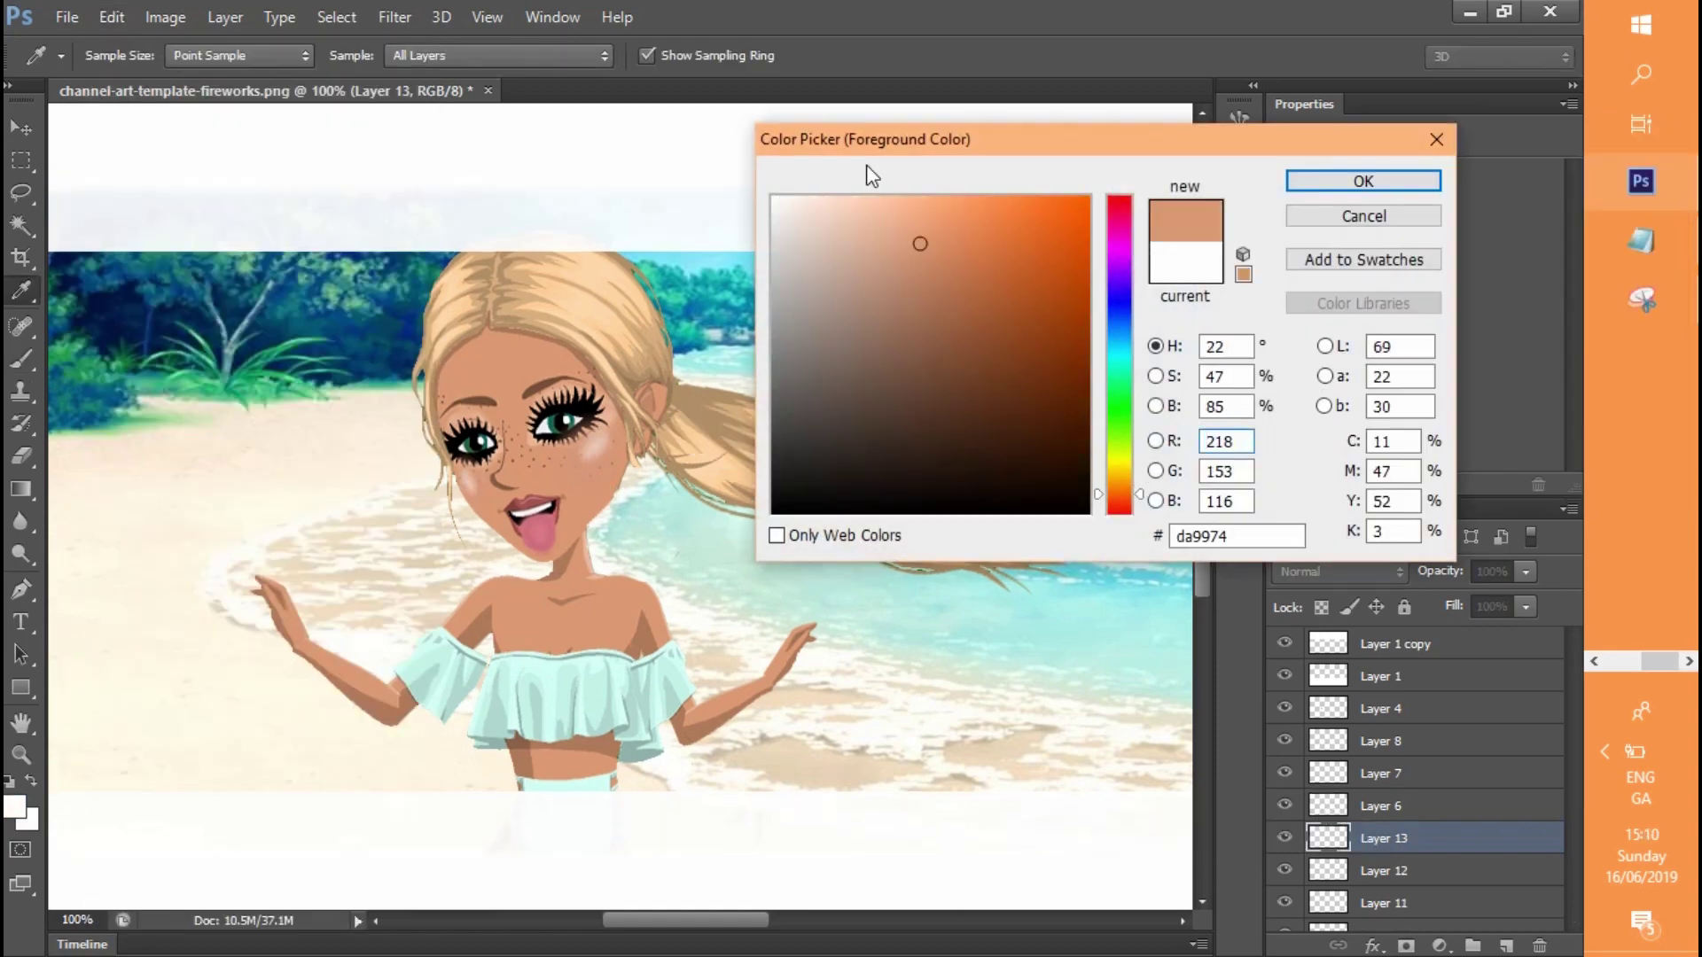
click(1355, 182)
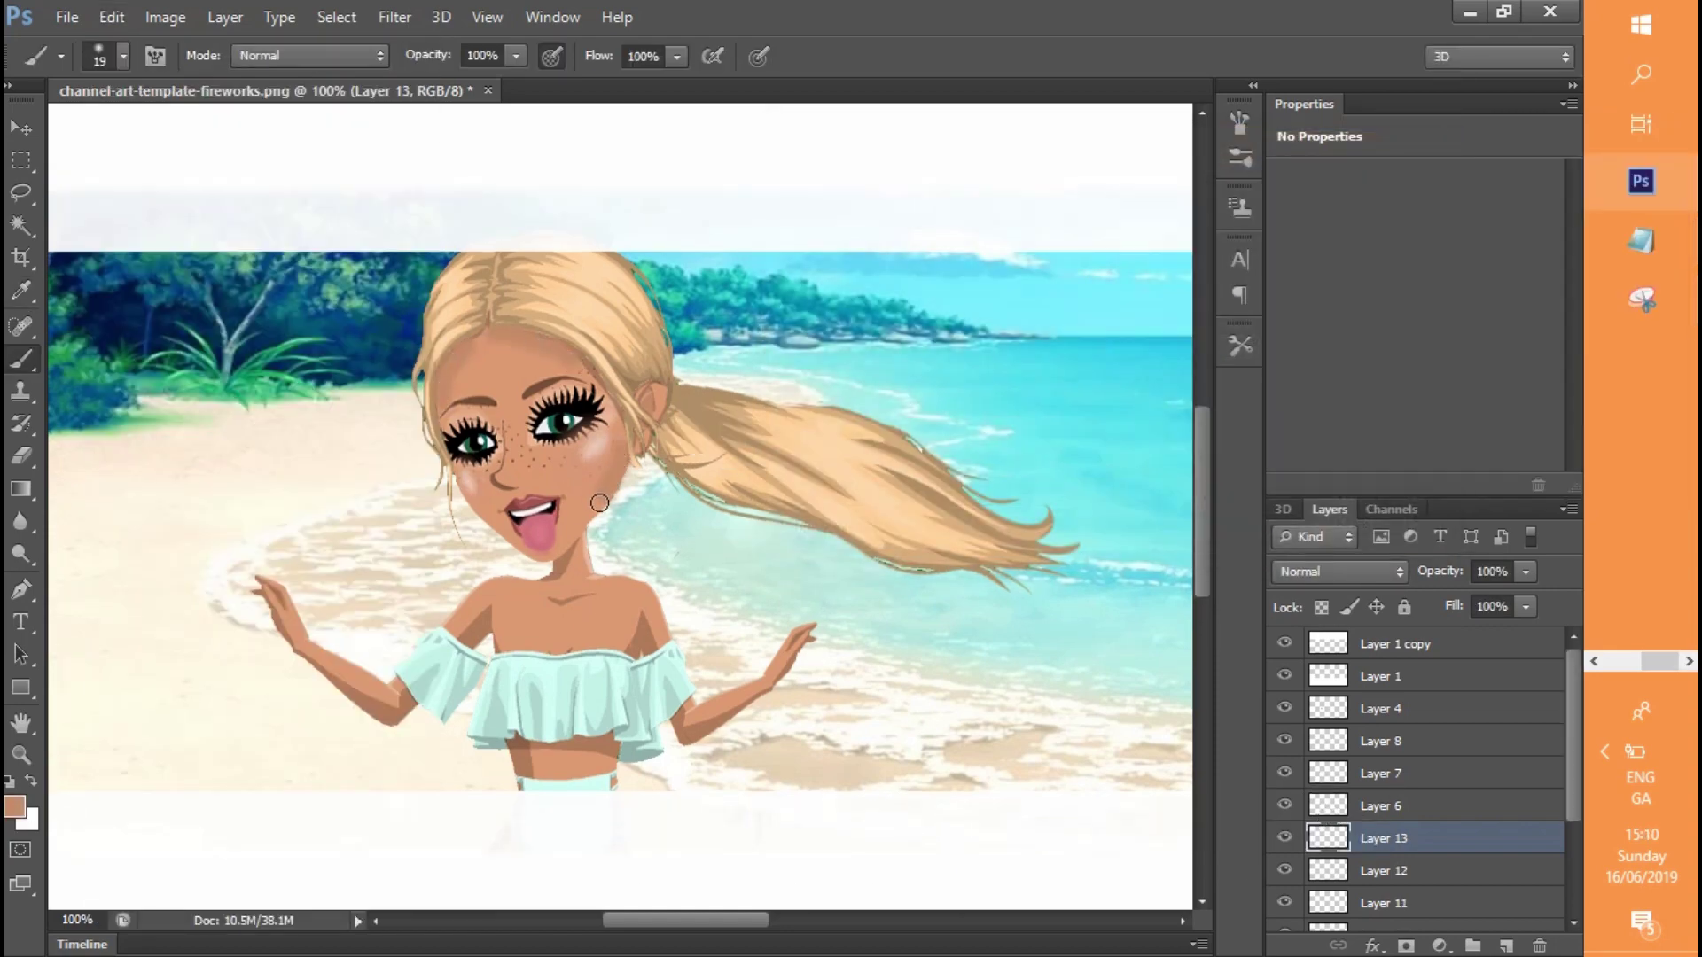
click(25, 764)
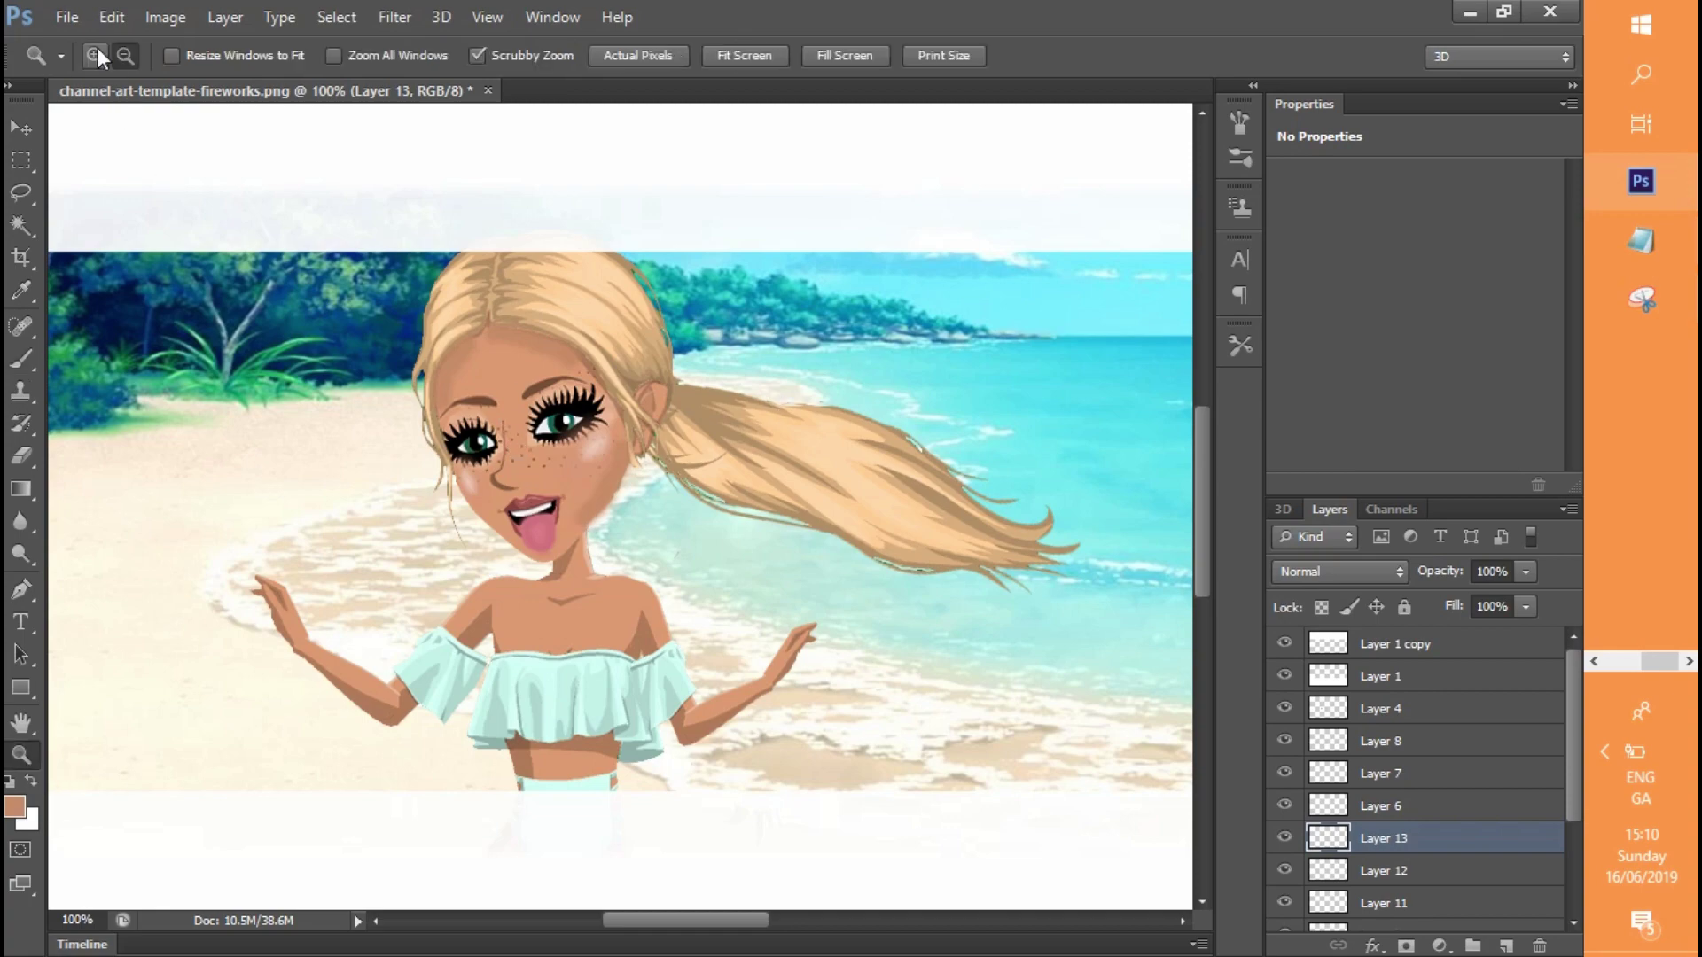
click(95, 56)
double_click(432, 299)
drag(1202, 459, 1202, 484)
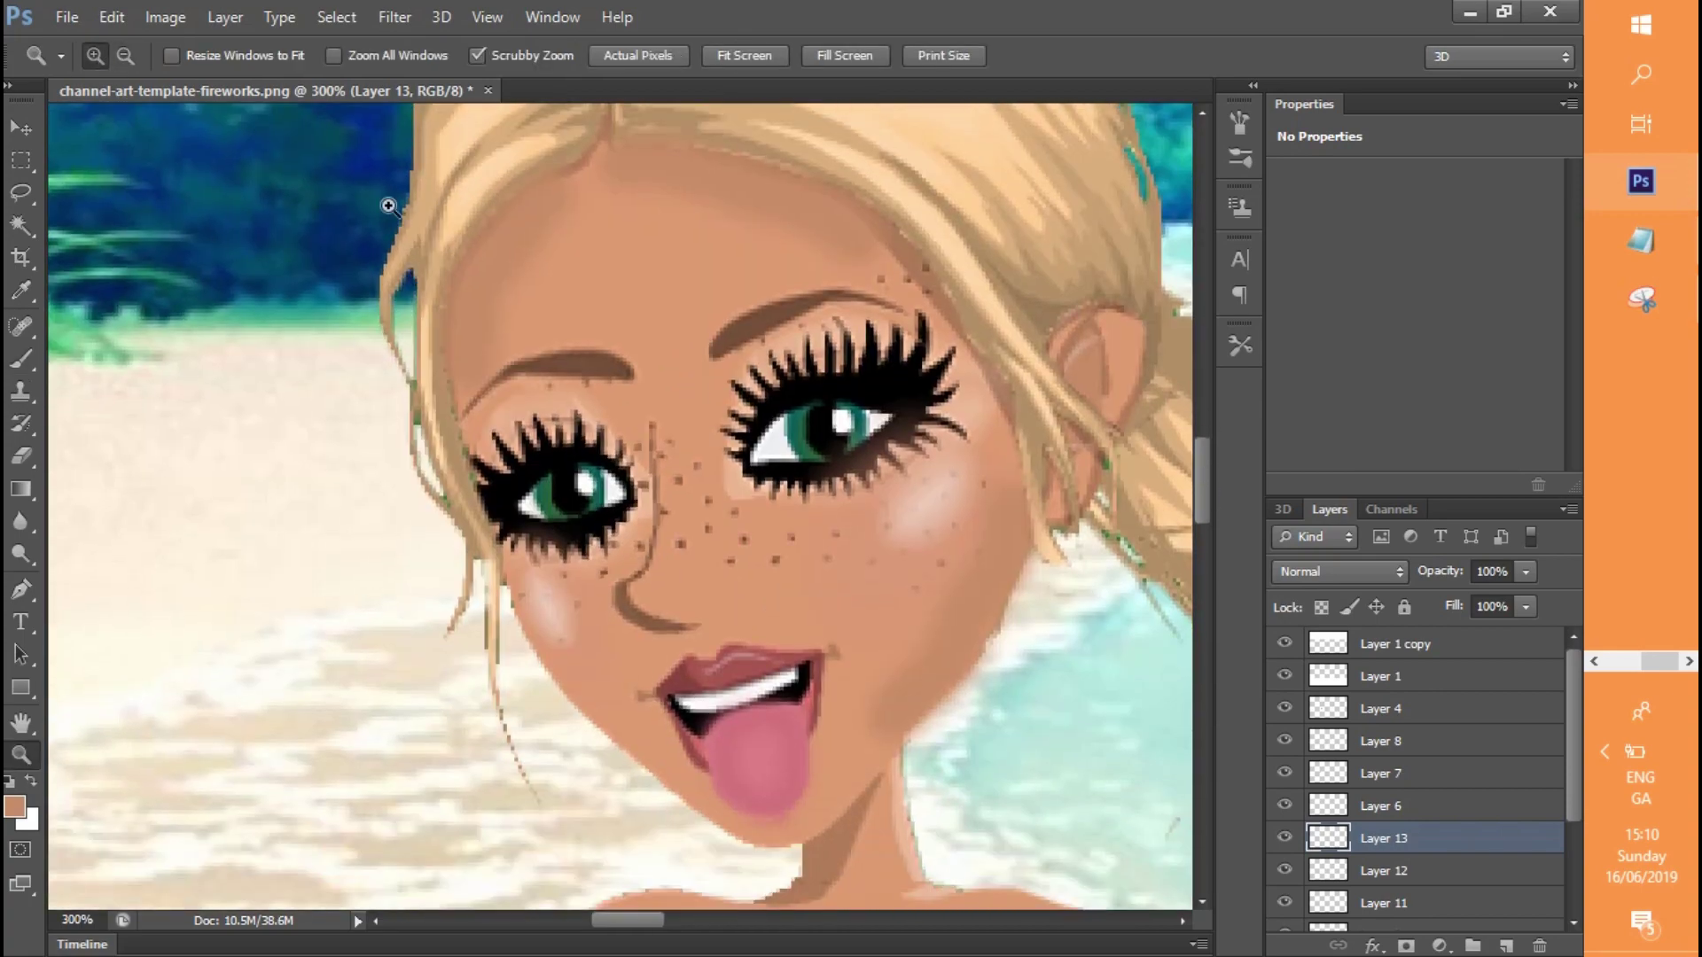
click(29, 356)
click(115, 59)
click(45, 137)
drag(658, 437, 664, 481)
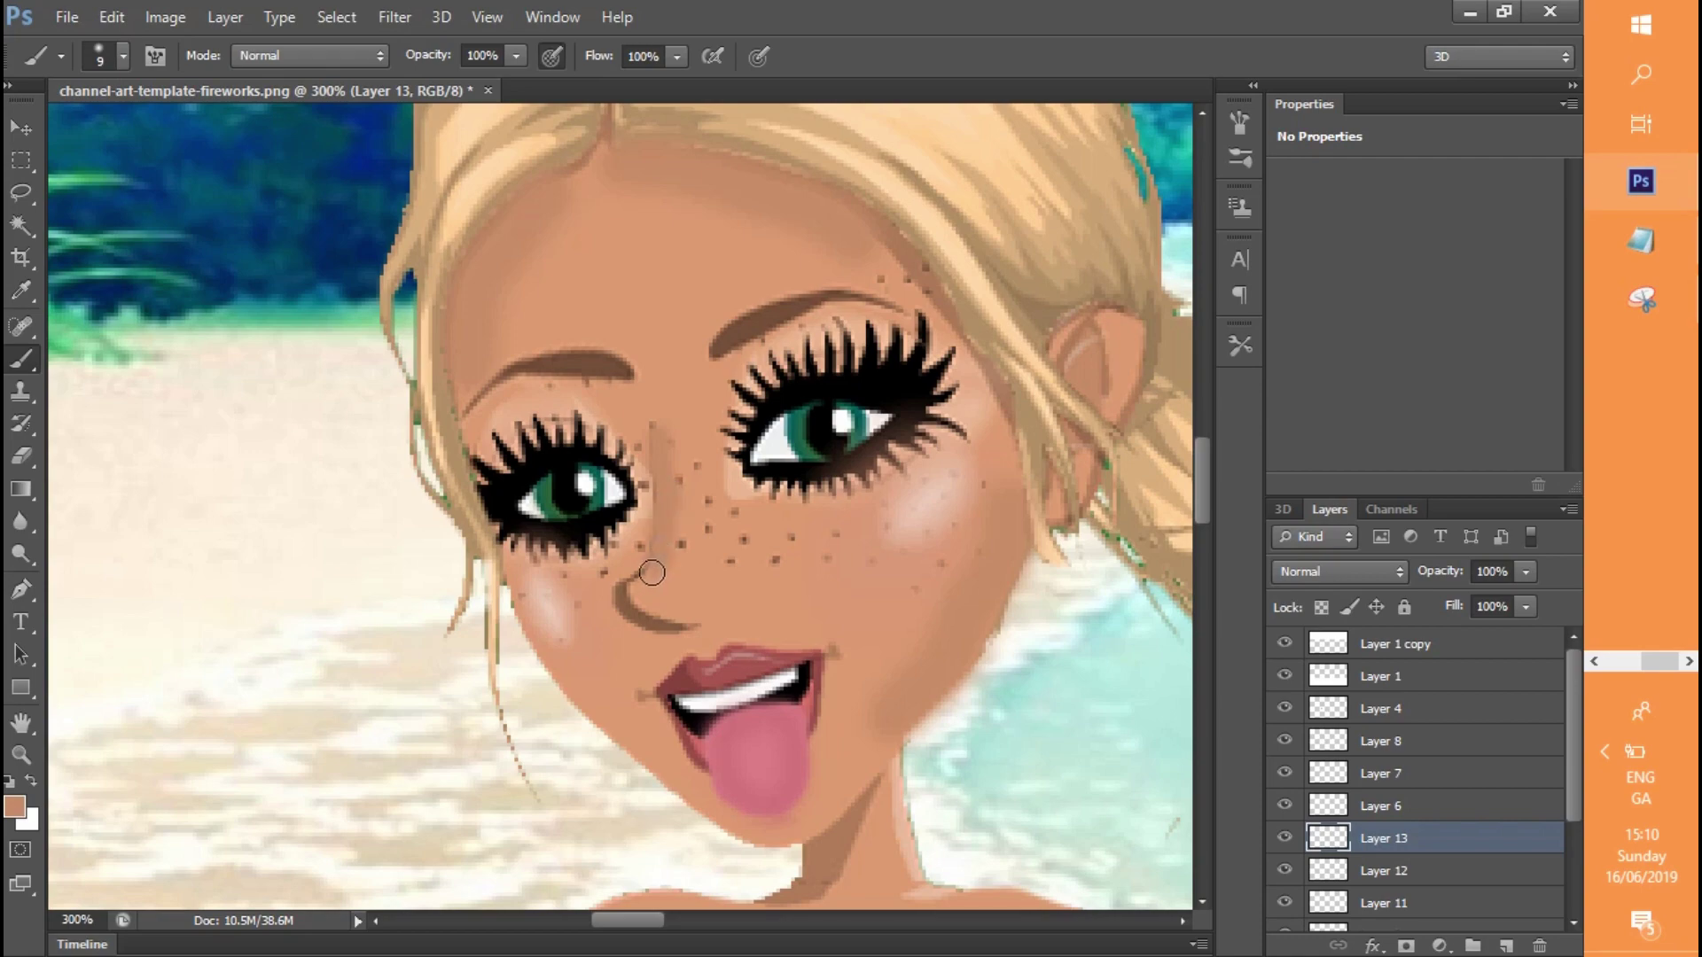
Shade the edge of the neck and shoulder on the ponytail side, and move Layer 13 above Layer 4
drag(1208, 453, 1207, 493)
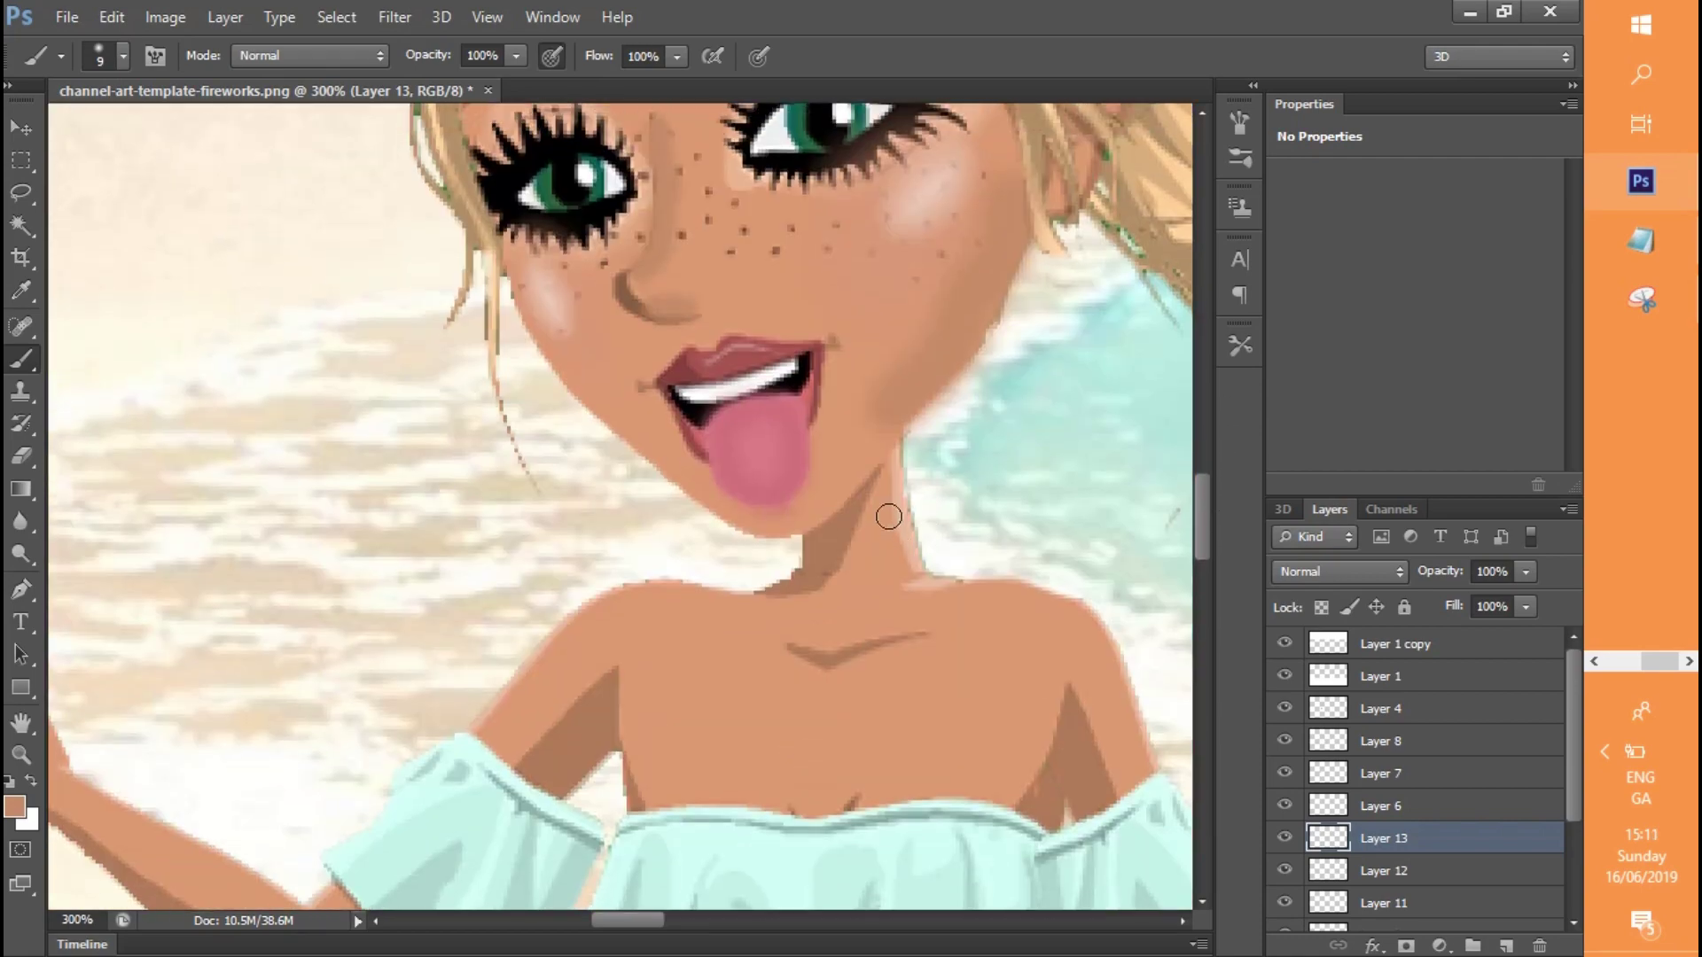
mouse_move(894, 489)
mouse_down()
mouse_move(965, 588)
mouse_move(1067, 611)
mouse_up()
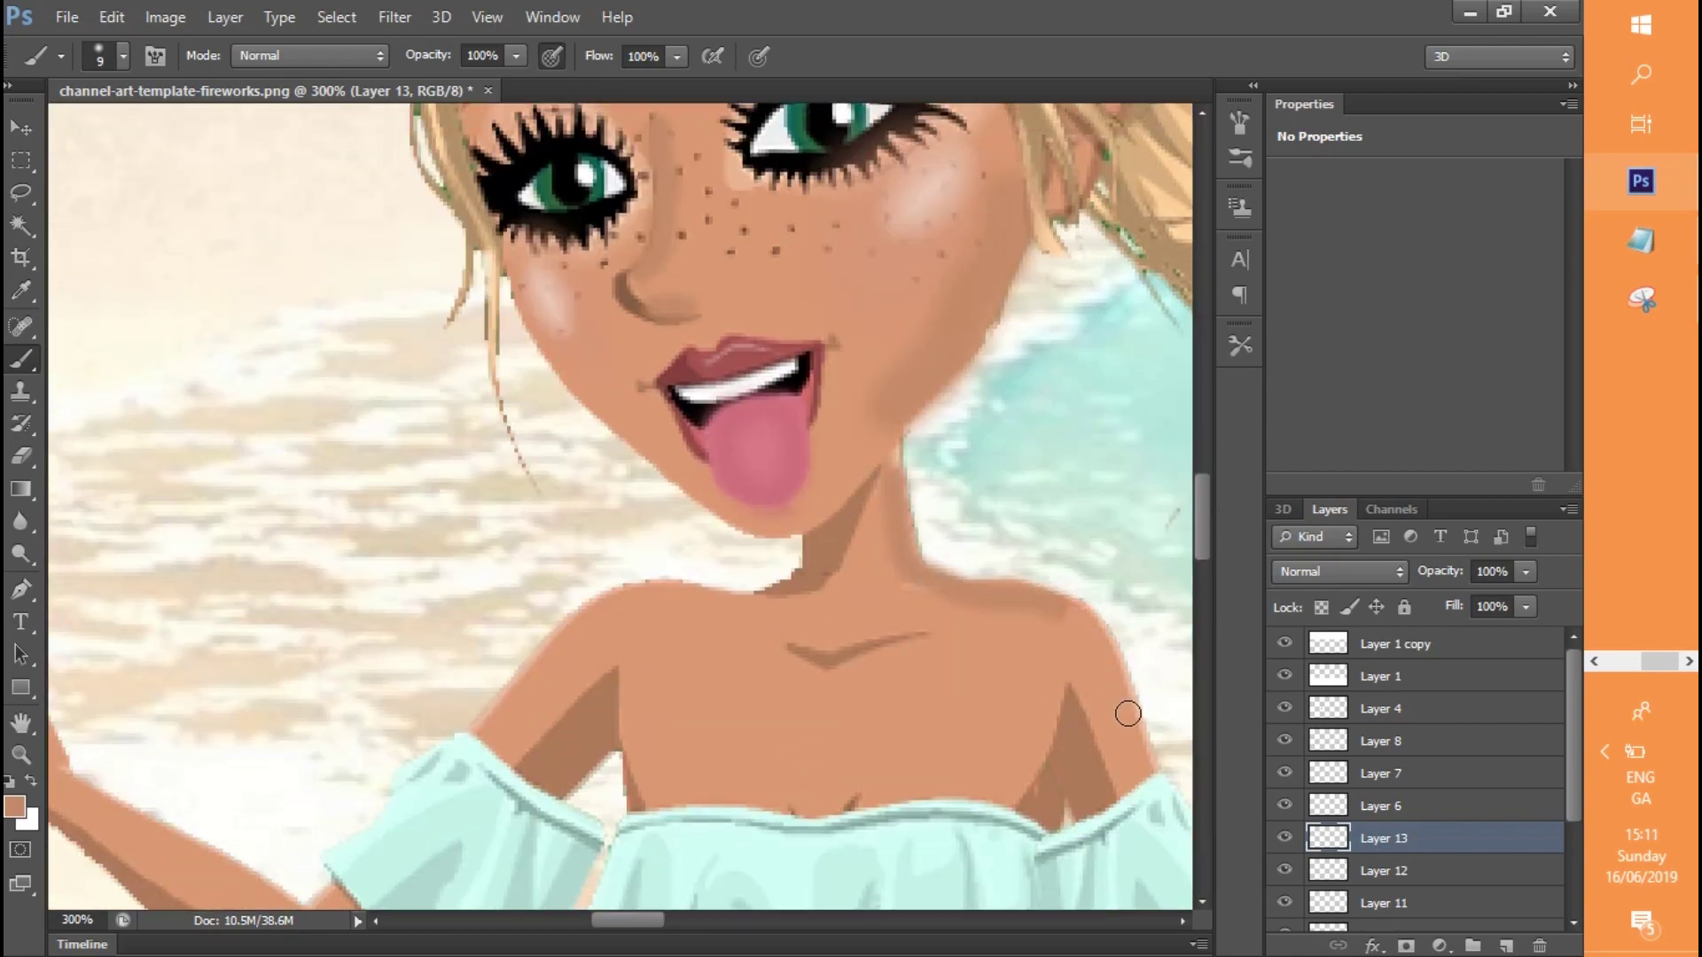
click(117, 19)
click(142, 42)
drag(1454, 841, 1439, 690)
drag(1418, 735, 1414, 708)
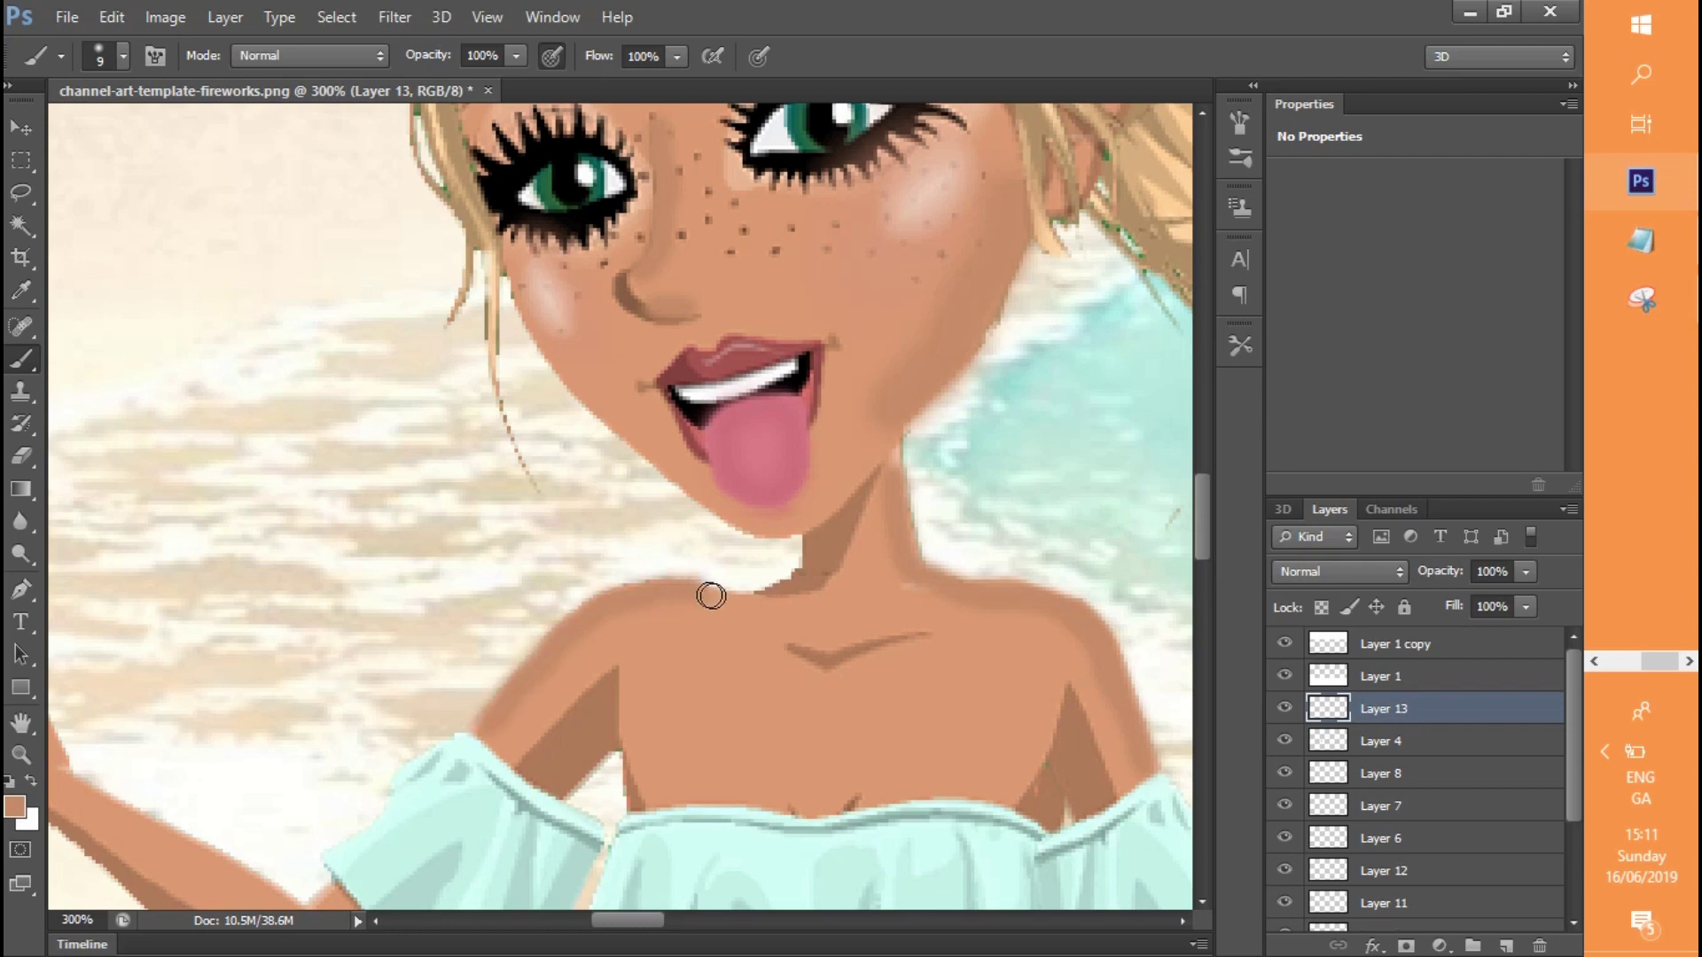
Paint skin shading along the upper edges of both forearms and hands
scroll(1164, 644, left, 3)
scroll(1164, 643, down, 3)
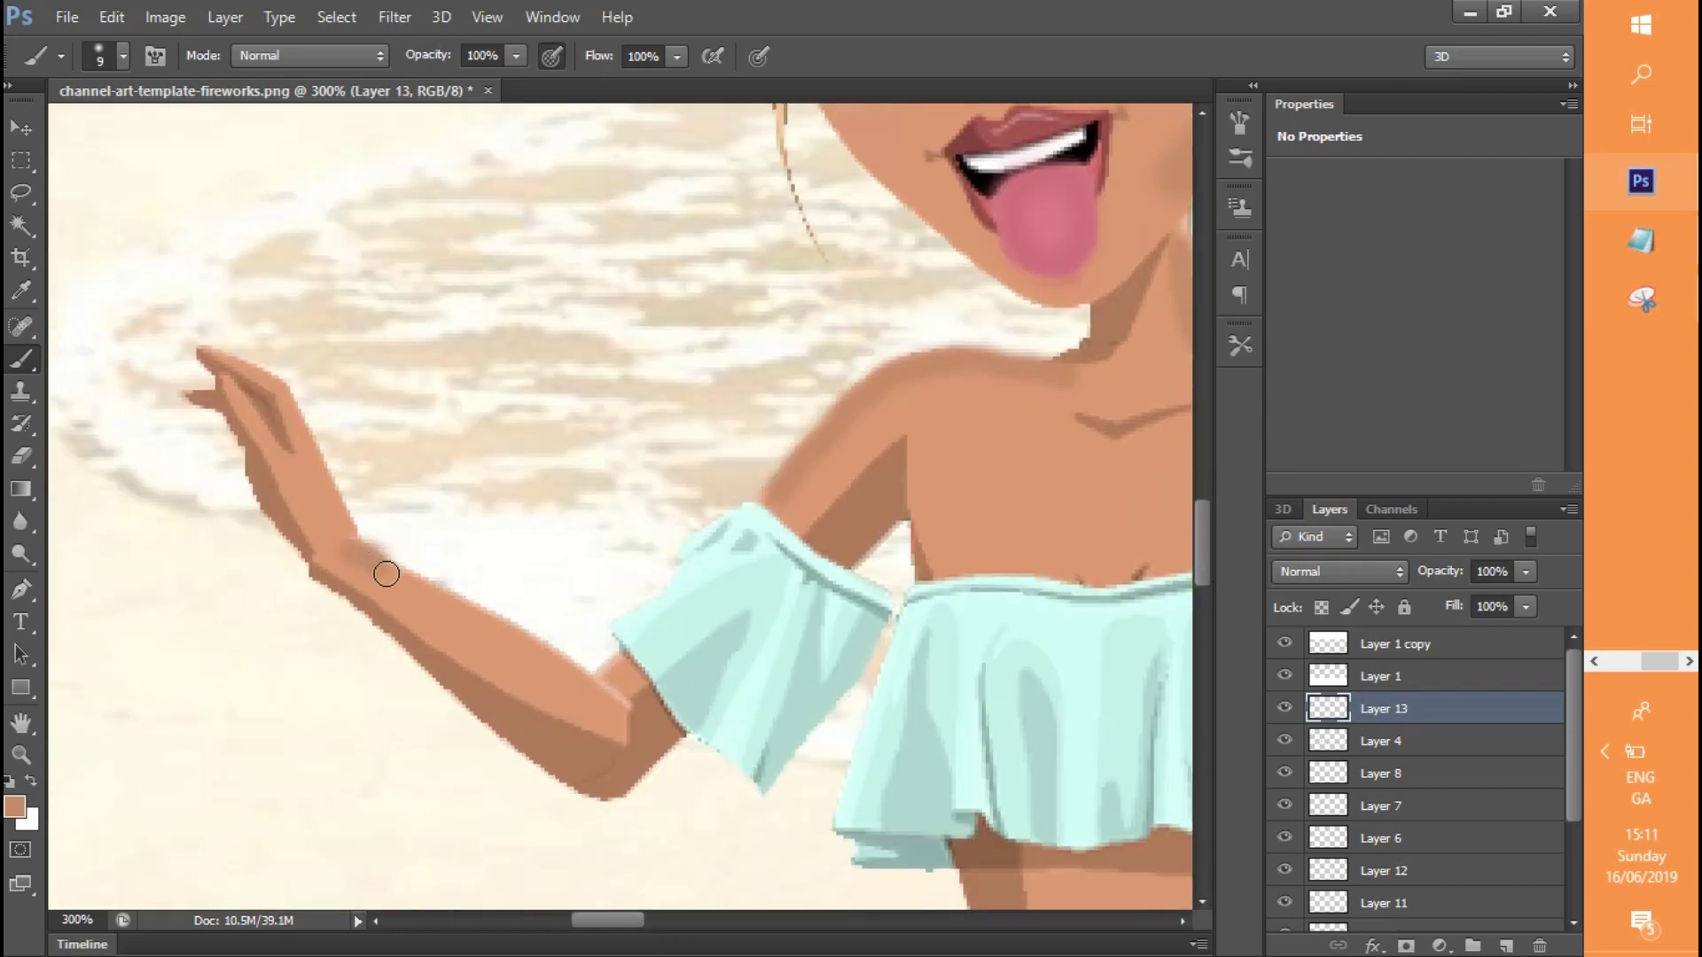
drag(302, 445, 355, 530)
drag(215, 357, 296, 428)
drag(596, 921, 657, 926)
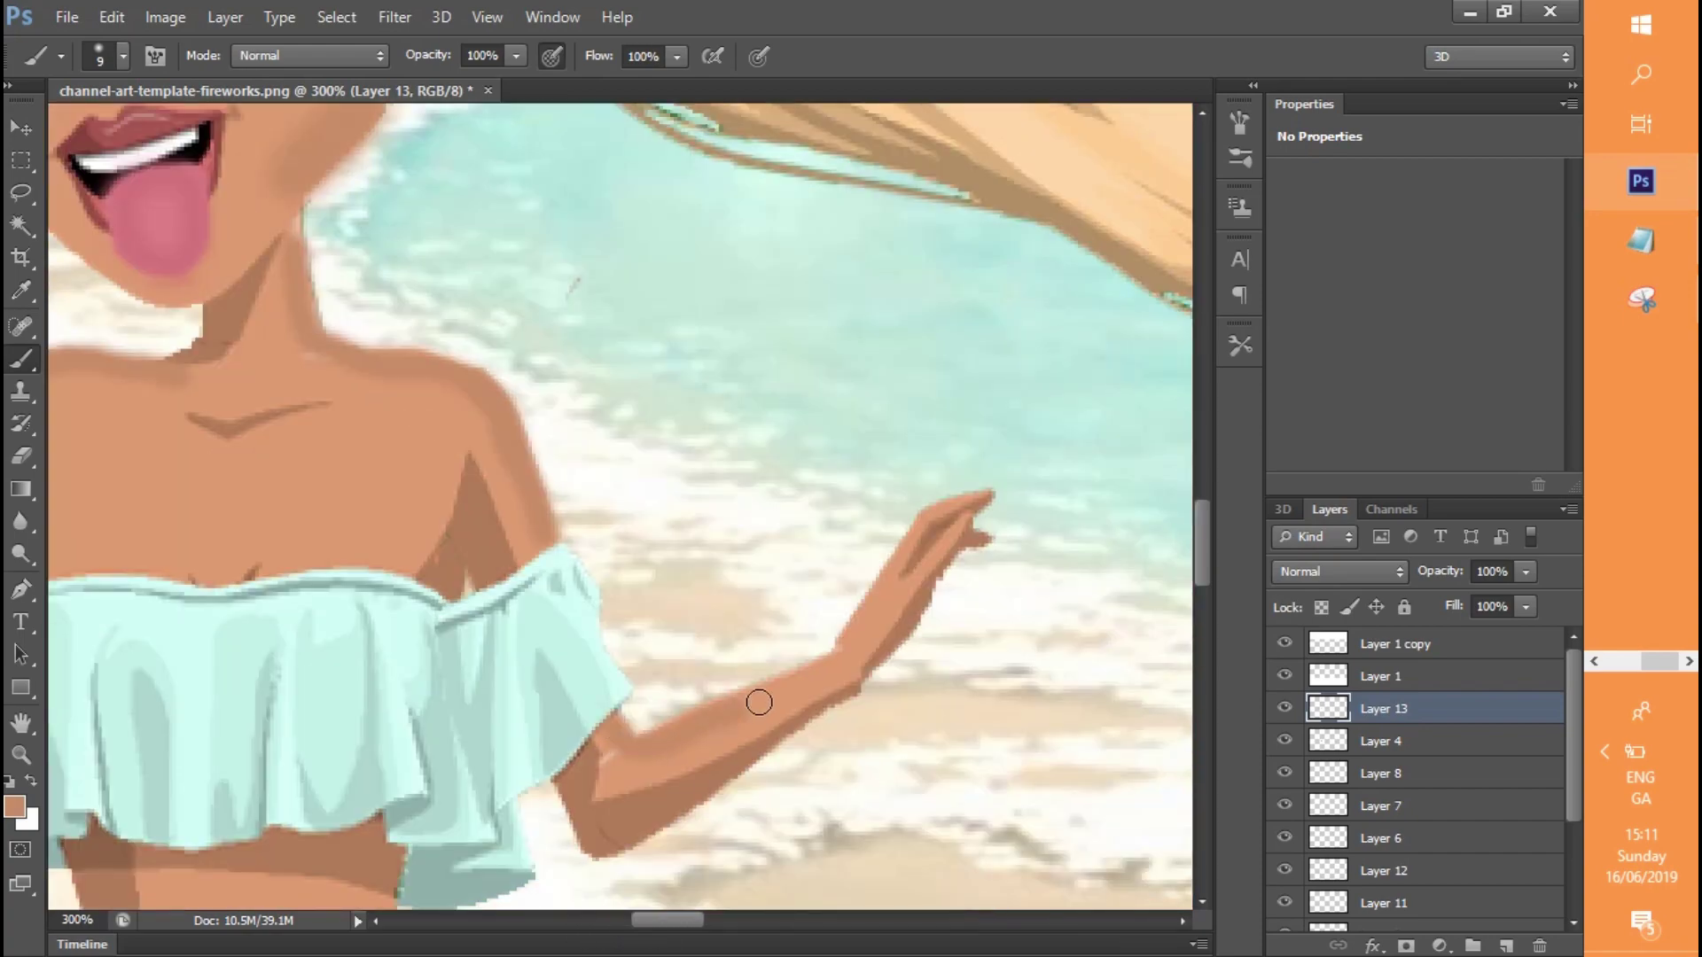
Shade the edges of the bare midriff and the chest creases just above the top's neckline
scroll(1179, 538, down, 5)
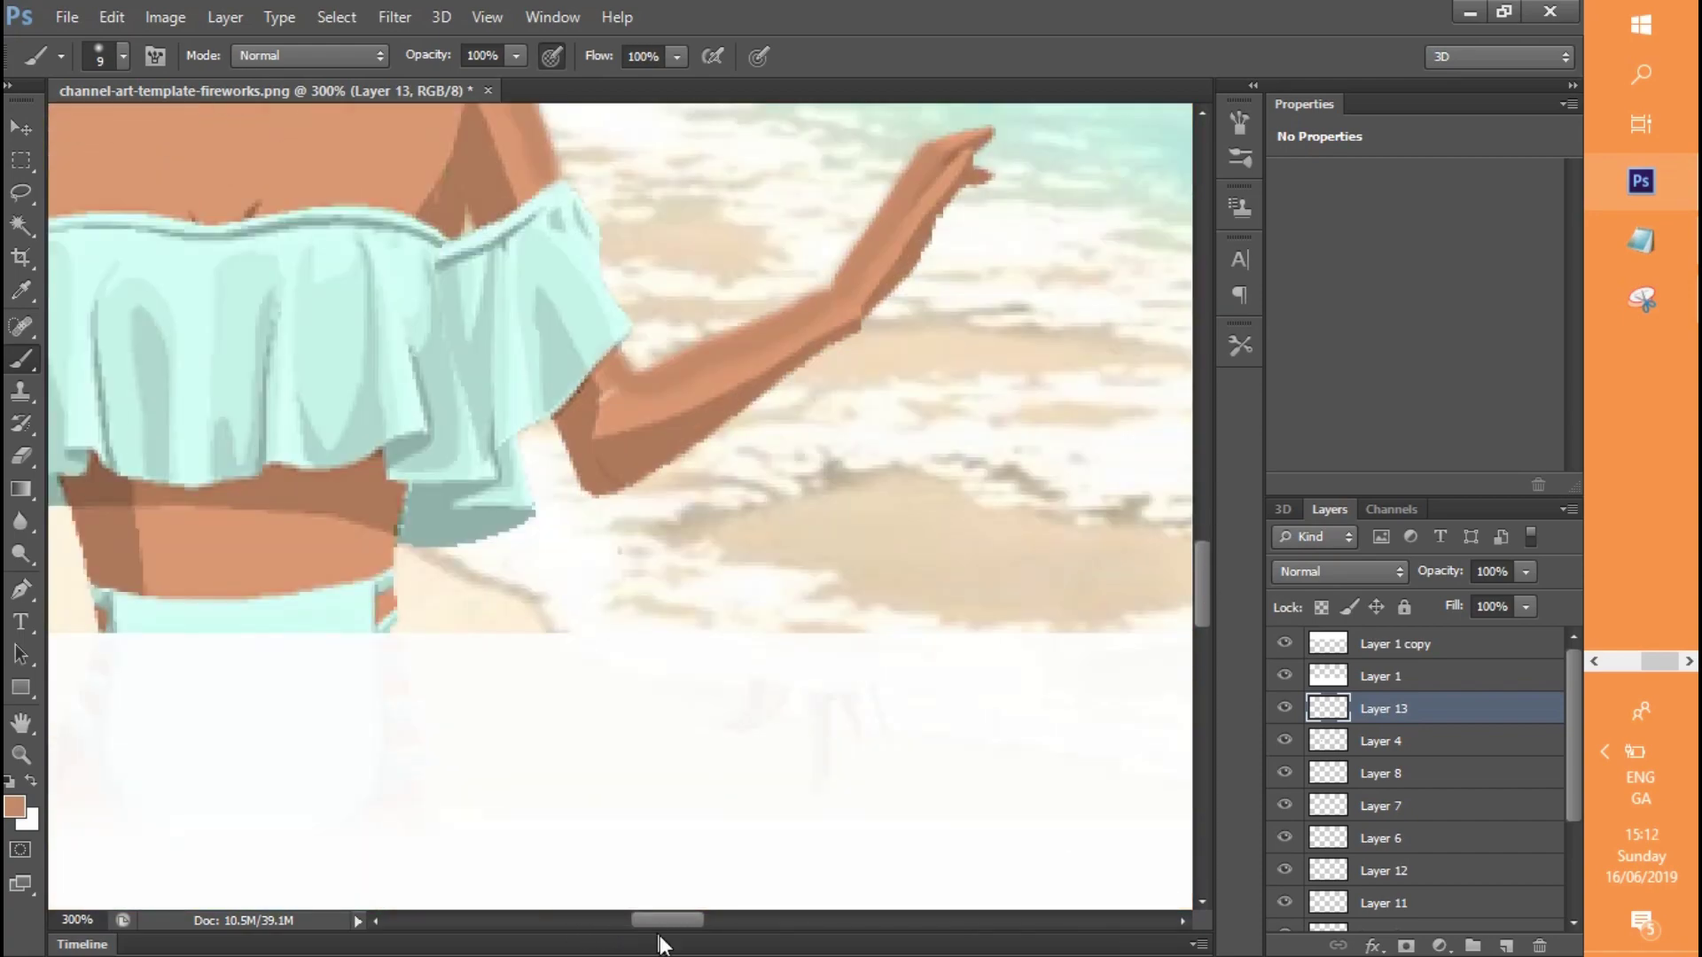
scroll(616, 585, left, 2)
mouse_move(616, 586)
mouse_down()
mouse_move(757, 570)
mouse_move(763, 490)
mouse_move(660, 475)
mouse_move(466, 547)
mouse_up()
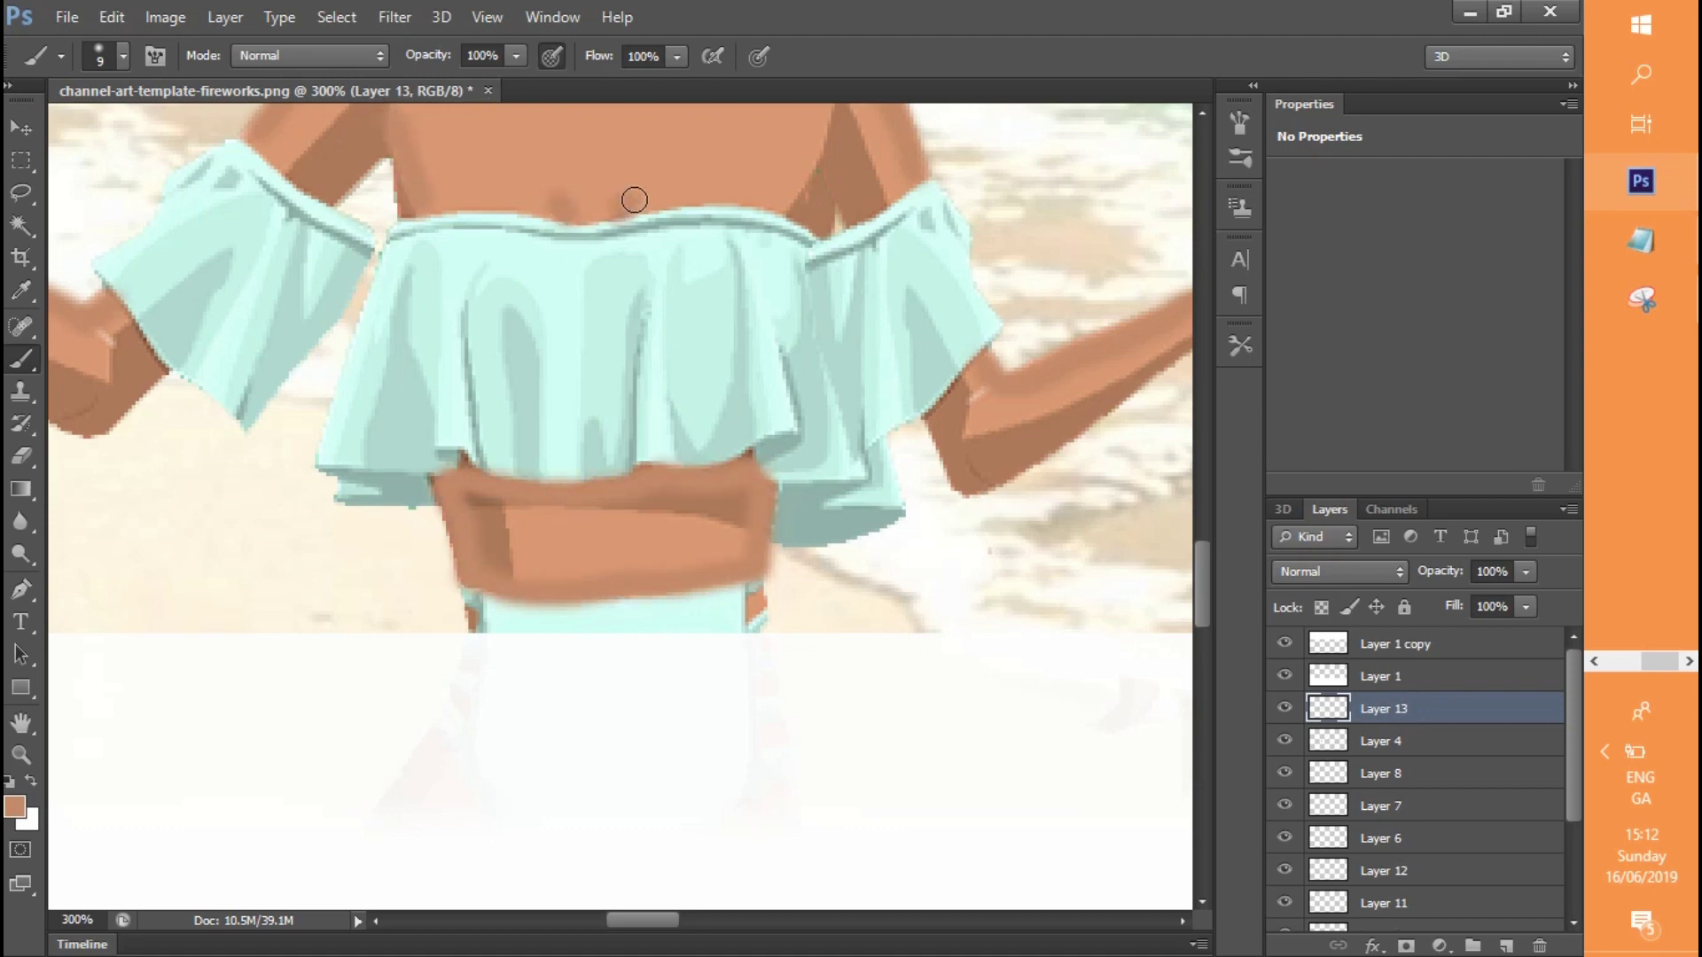
Soften the painted skin shading on Layer 13 with a 4.5 pixel Gaussian Blur
scroll(642, 235, up, 8)
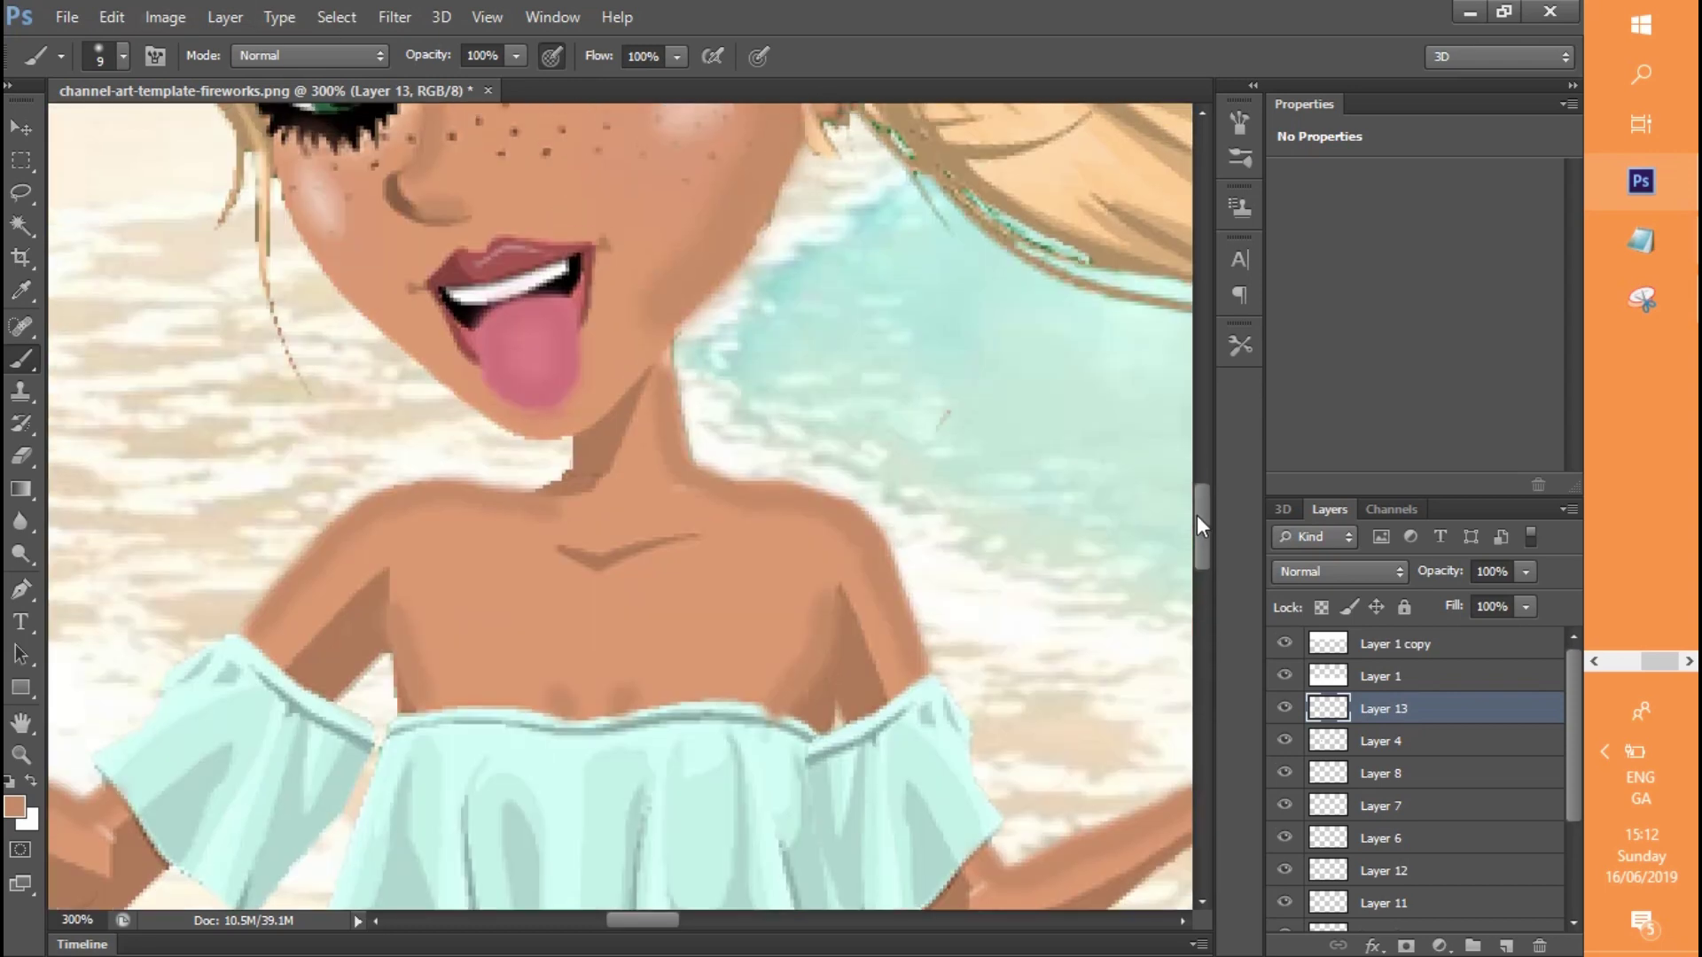
click(21, 755)
click(123, 54)
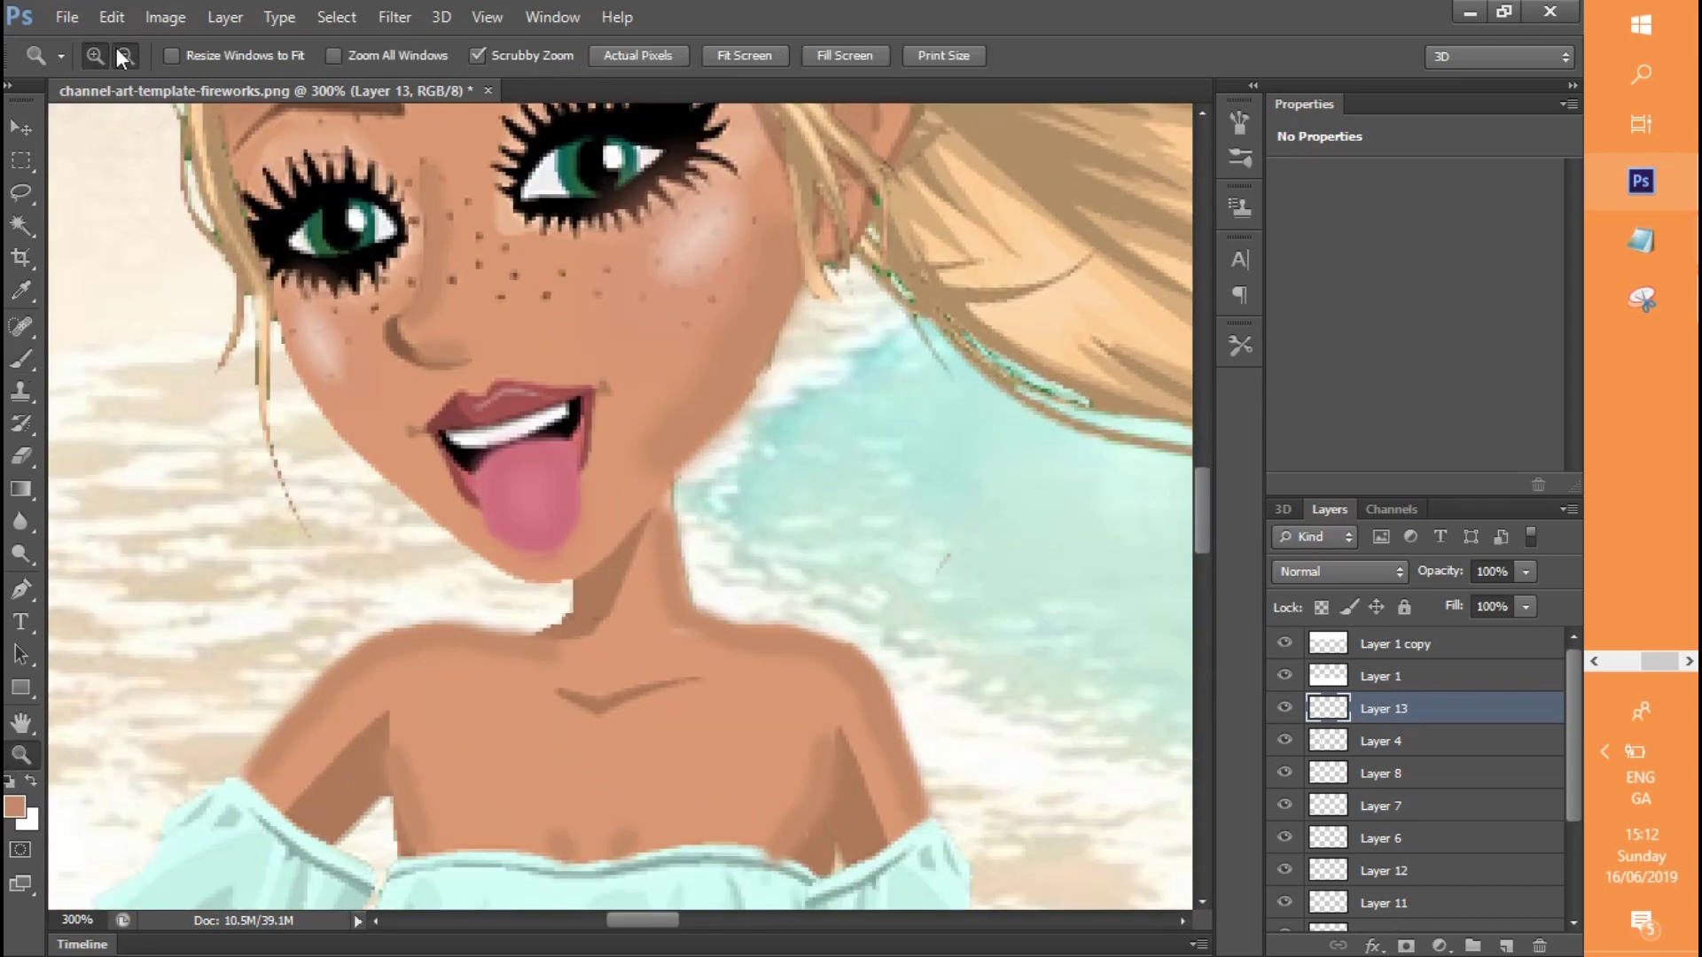
click(383, 479)
click(383, 479)
click(383, 479)
drag(777, 920, 754, 918)
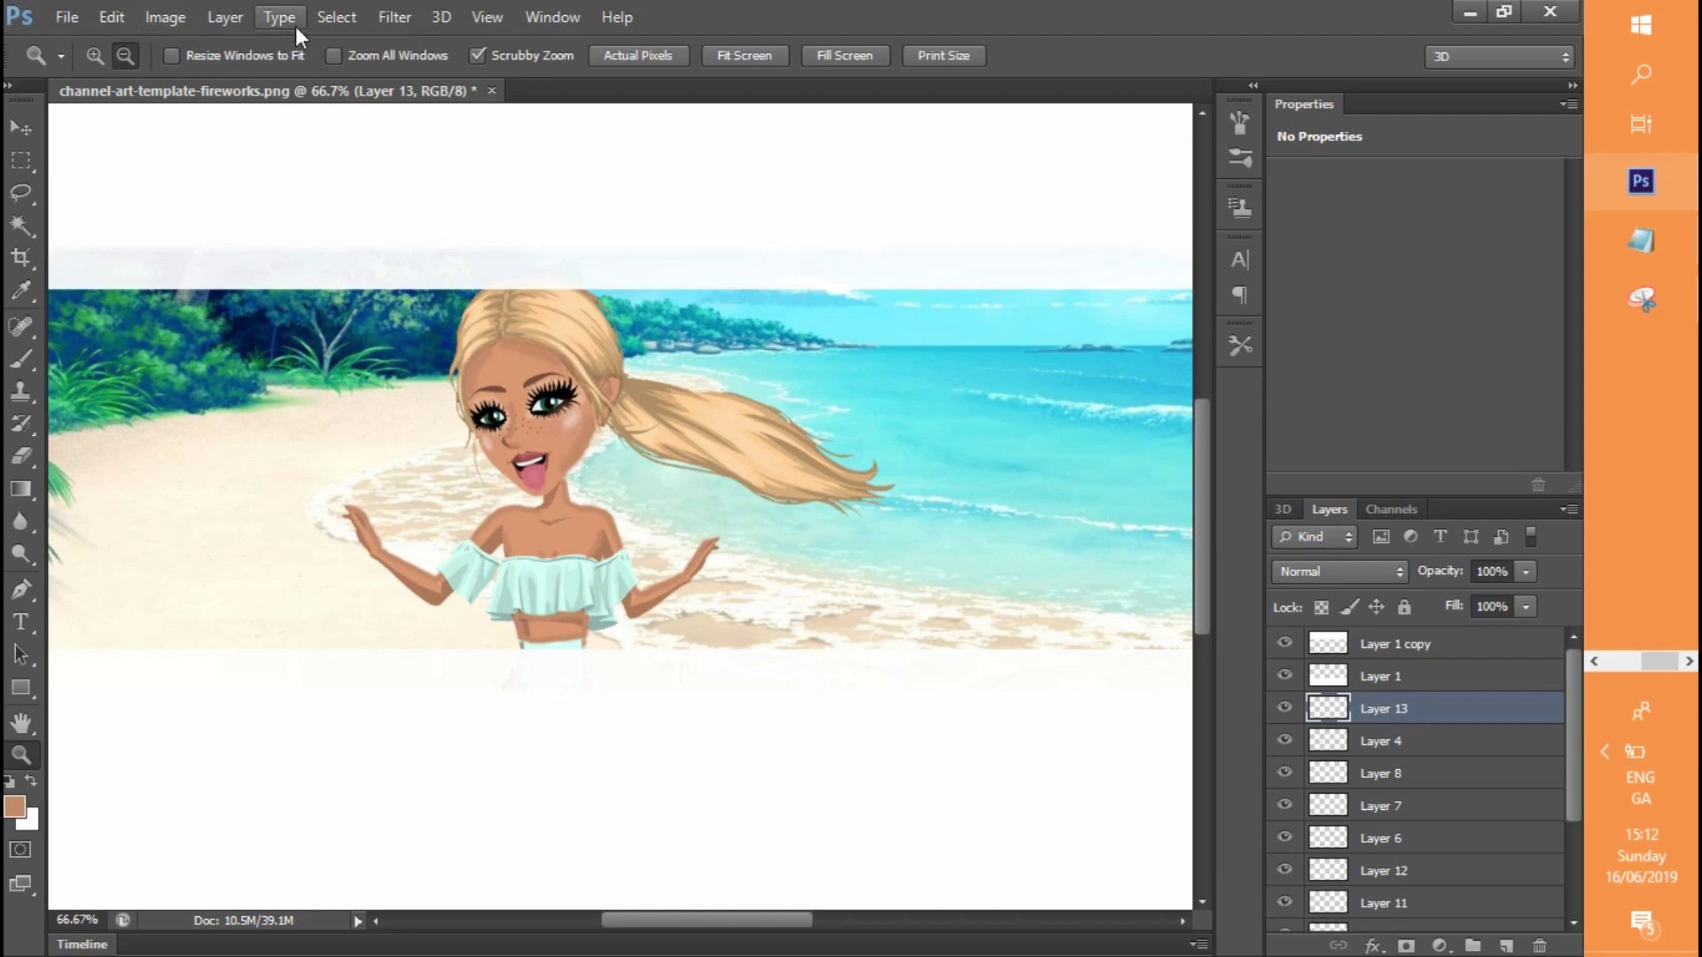
click(395, 17)
mouse_move(437, 171)
click(683, 319)
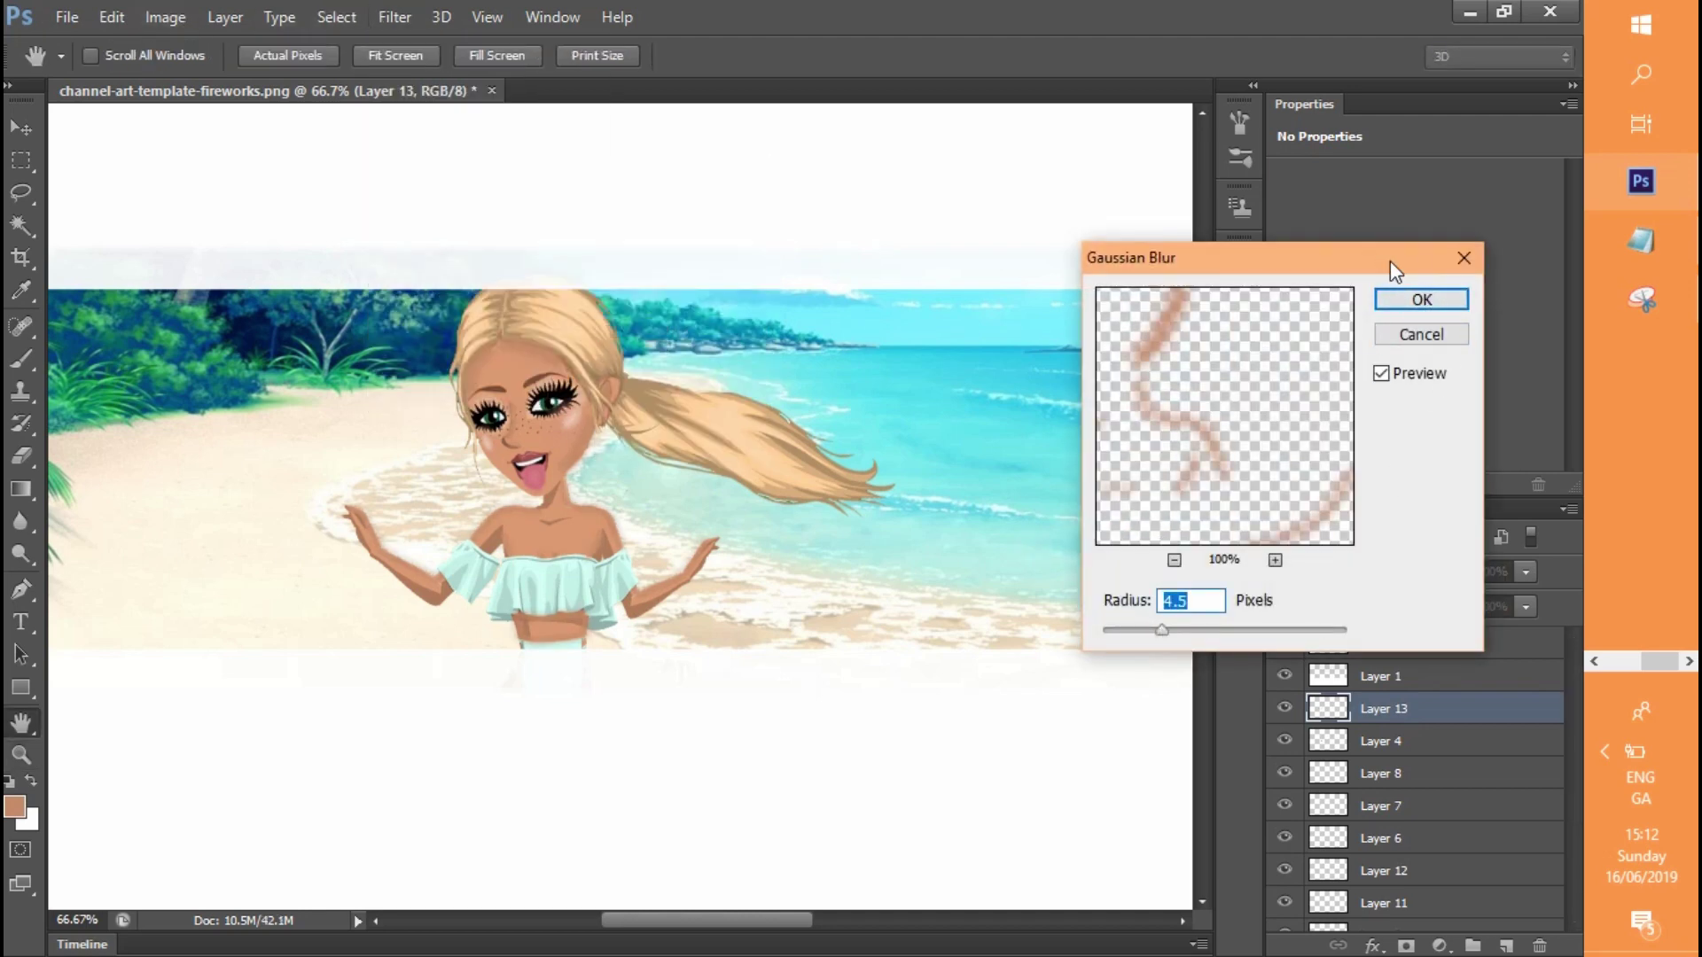
click(1421, 299)
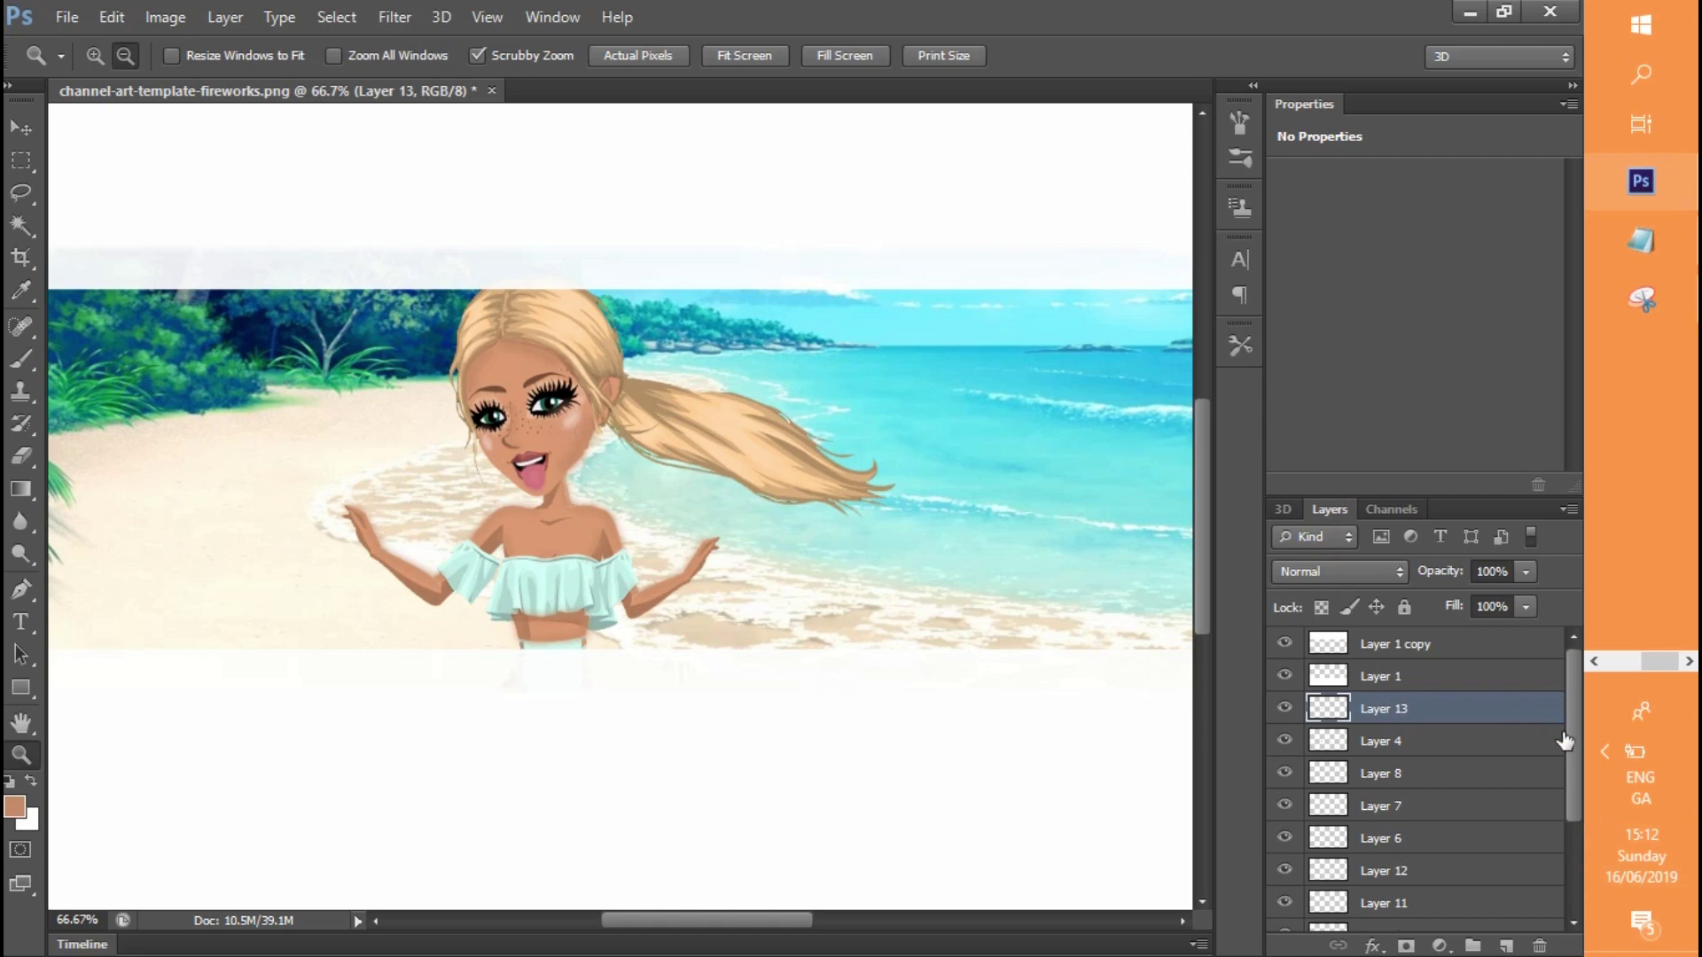
click(547, 647)
drag(810, 917, 882, 917)
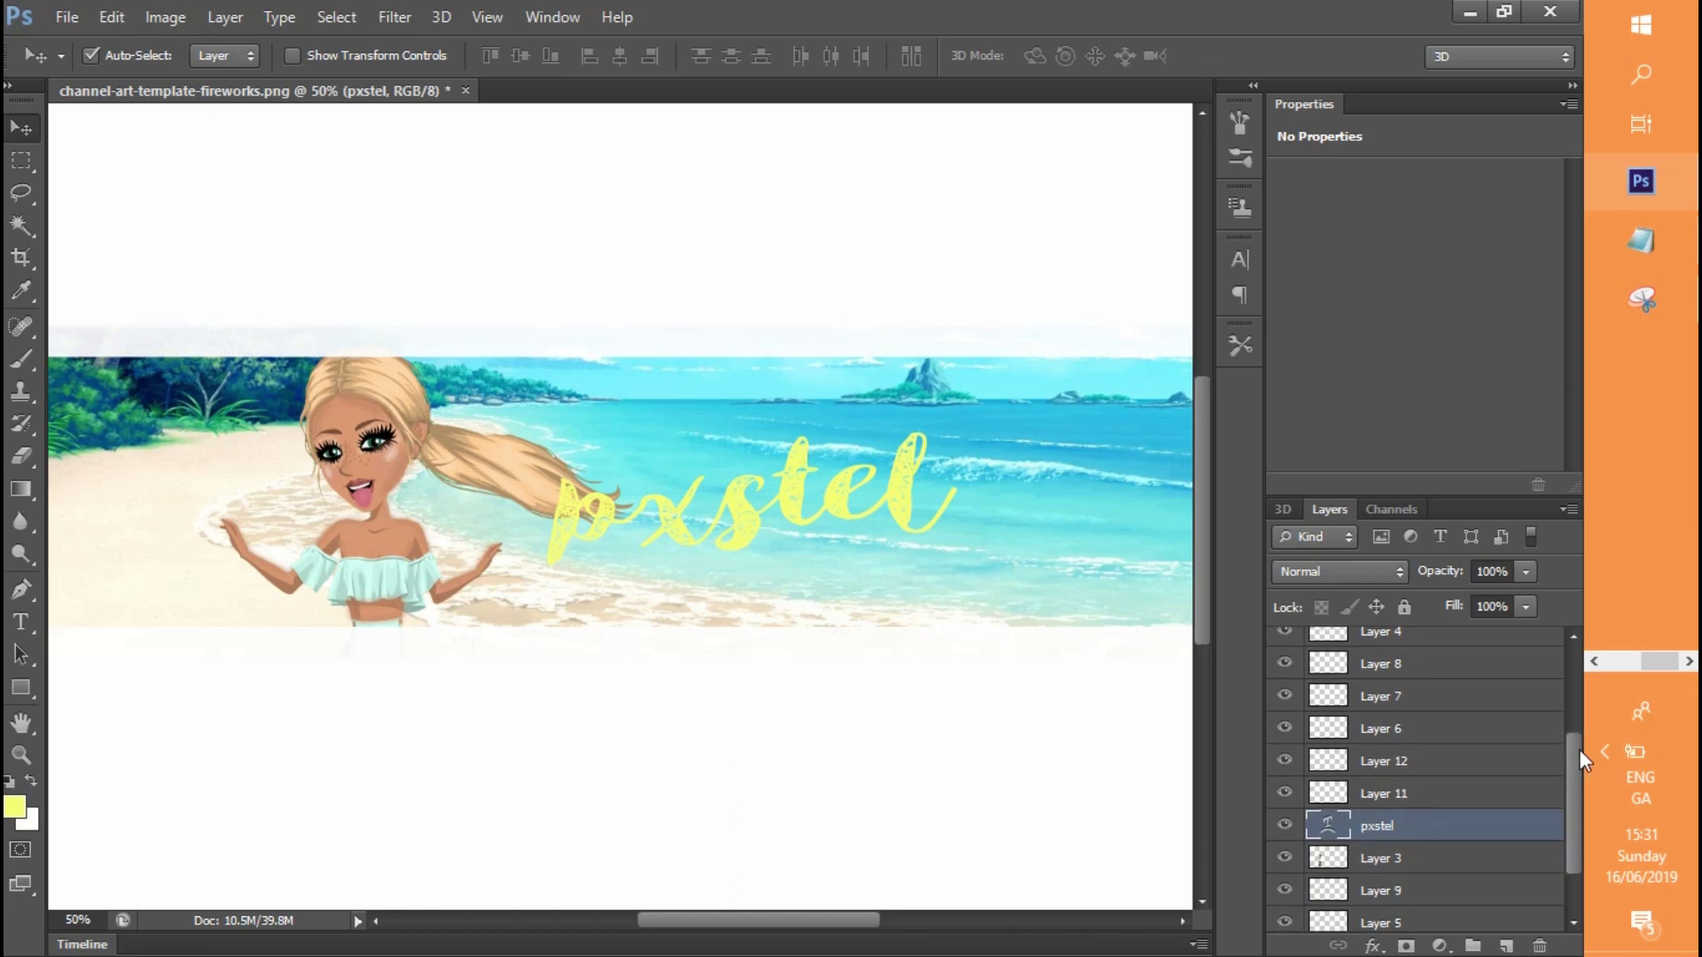
Move the pxstel text layer below Layer 5 and directly above Layer 2 so the lettering sits behind the avatar
scroll(1578, 748, down, 2)
drag(1365, 753, 1356, 857)
drag(900, 485, 905, 487)
click(21, 756)
click(452, 328)
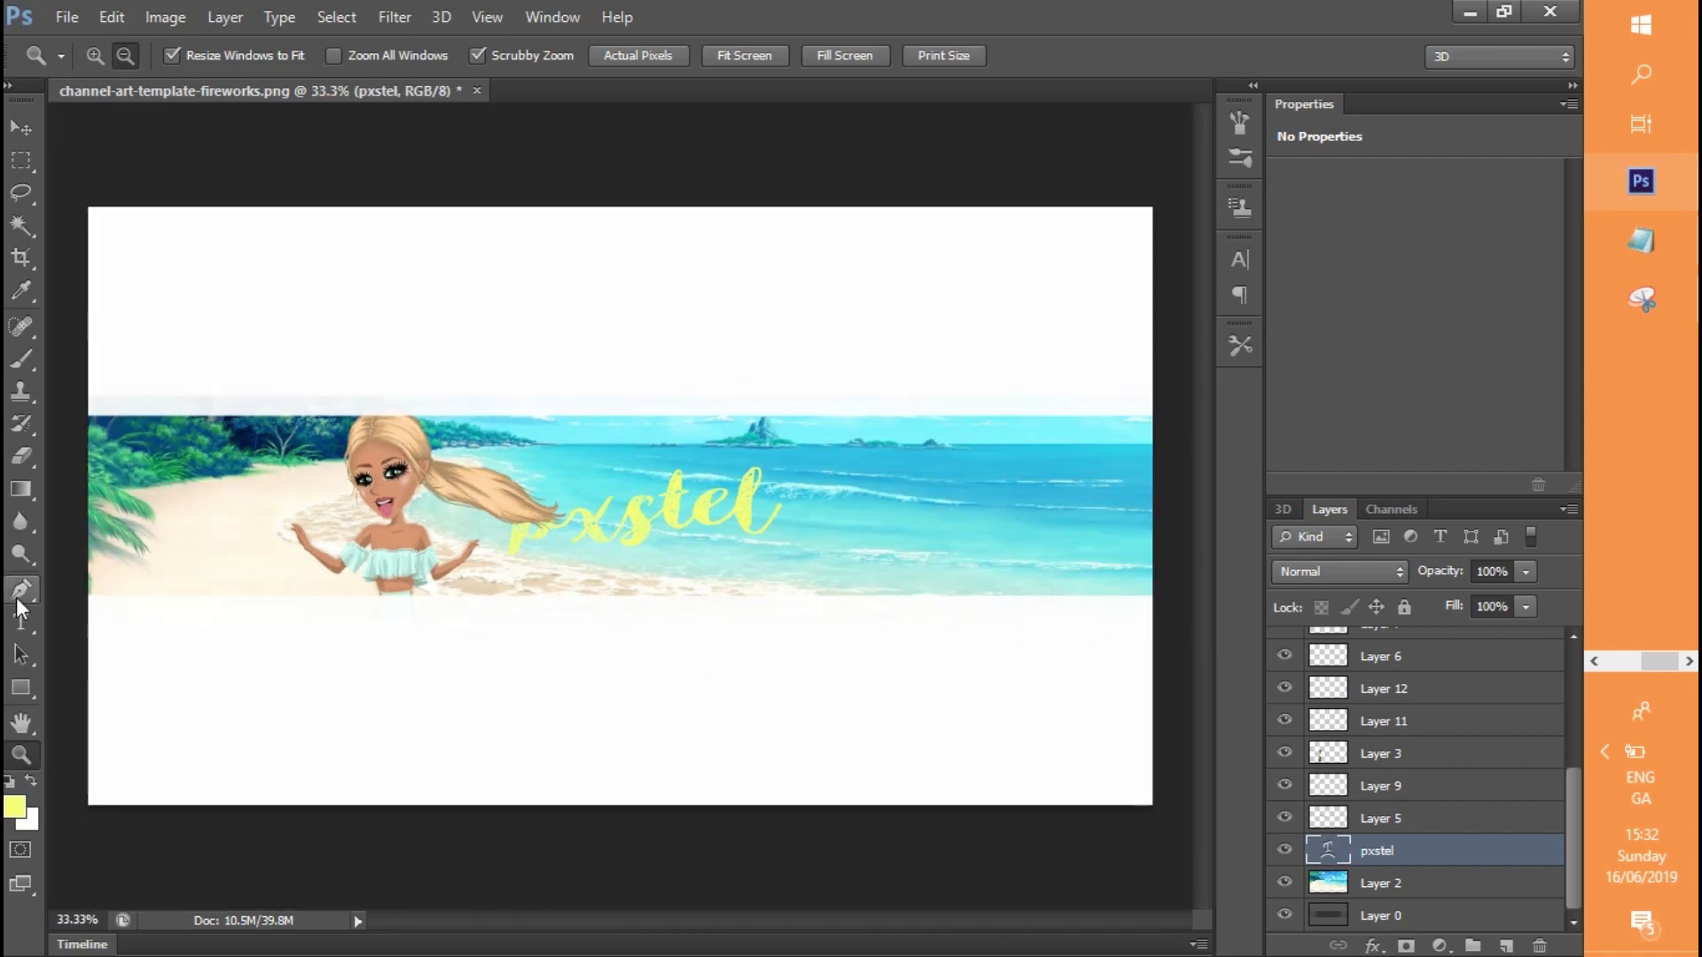
Add the word "milk" beside pxstel as a yellow 72 pt text layer in the Keep on Truckin font
click(21, 621)
click(803, 492)
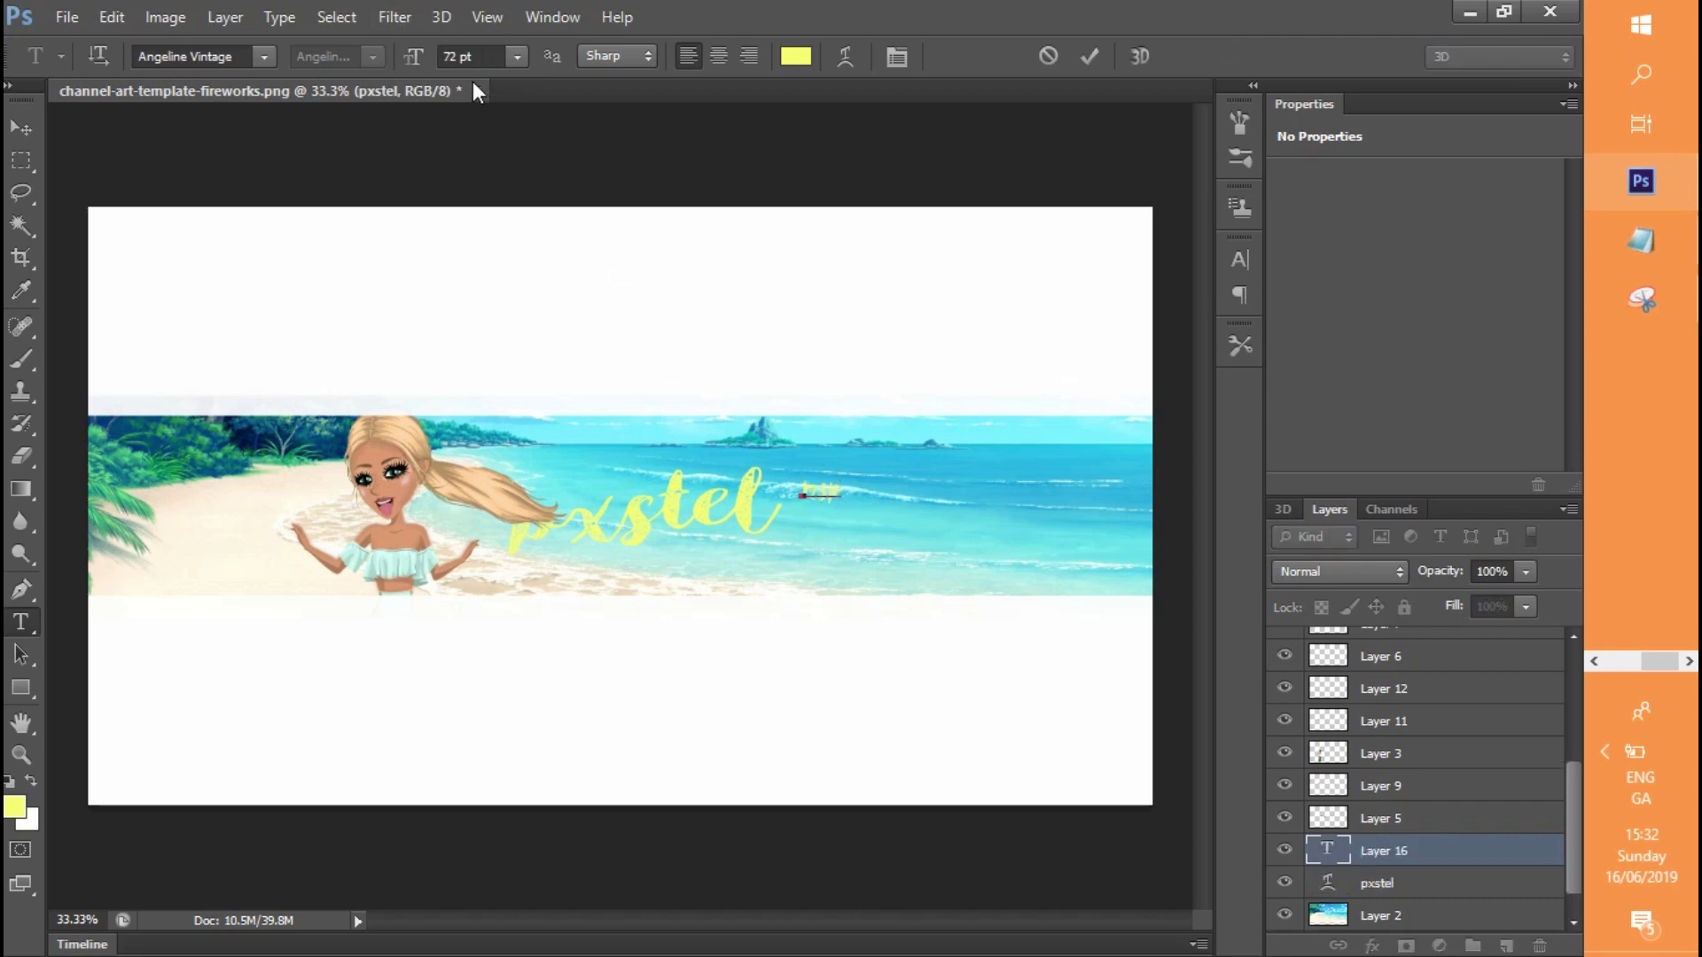
click(264, 56)
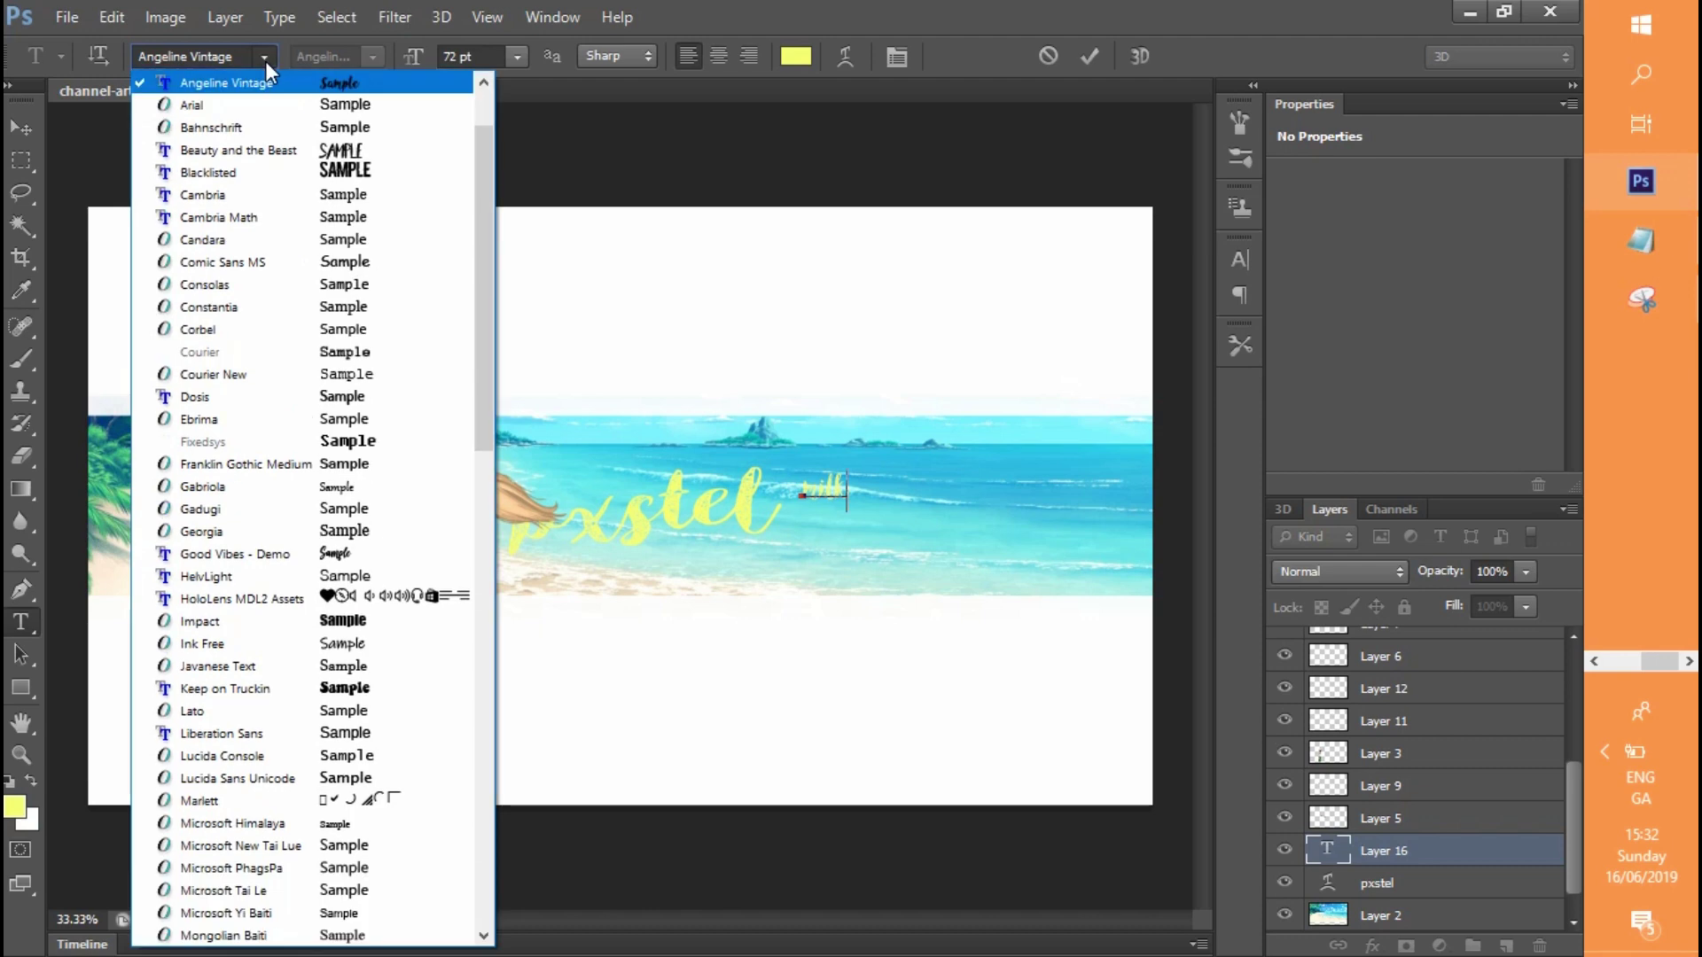
click(384, 690)
key(BackSpace)
key(BackSpace)
key(BackSpace)
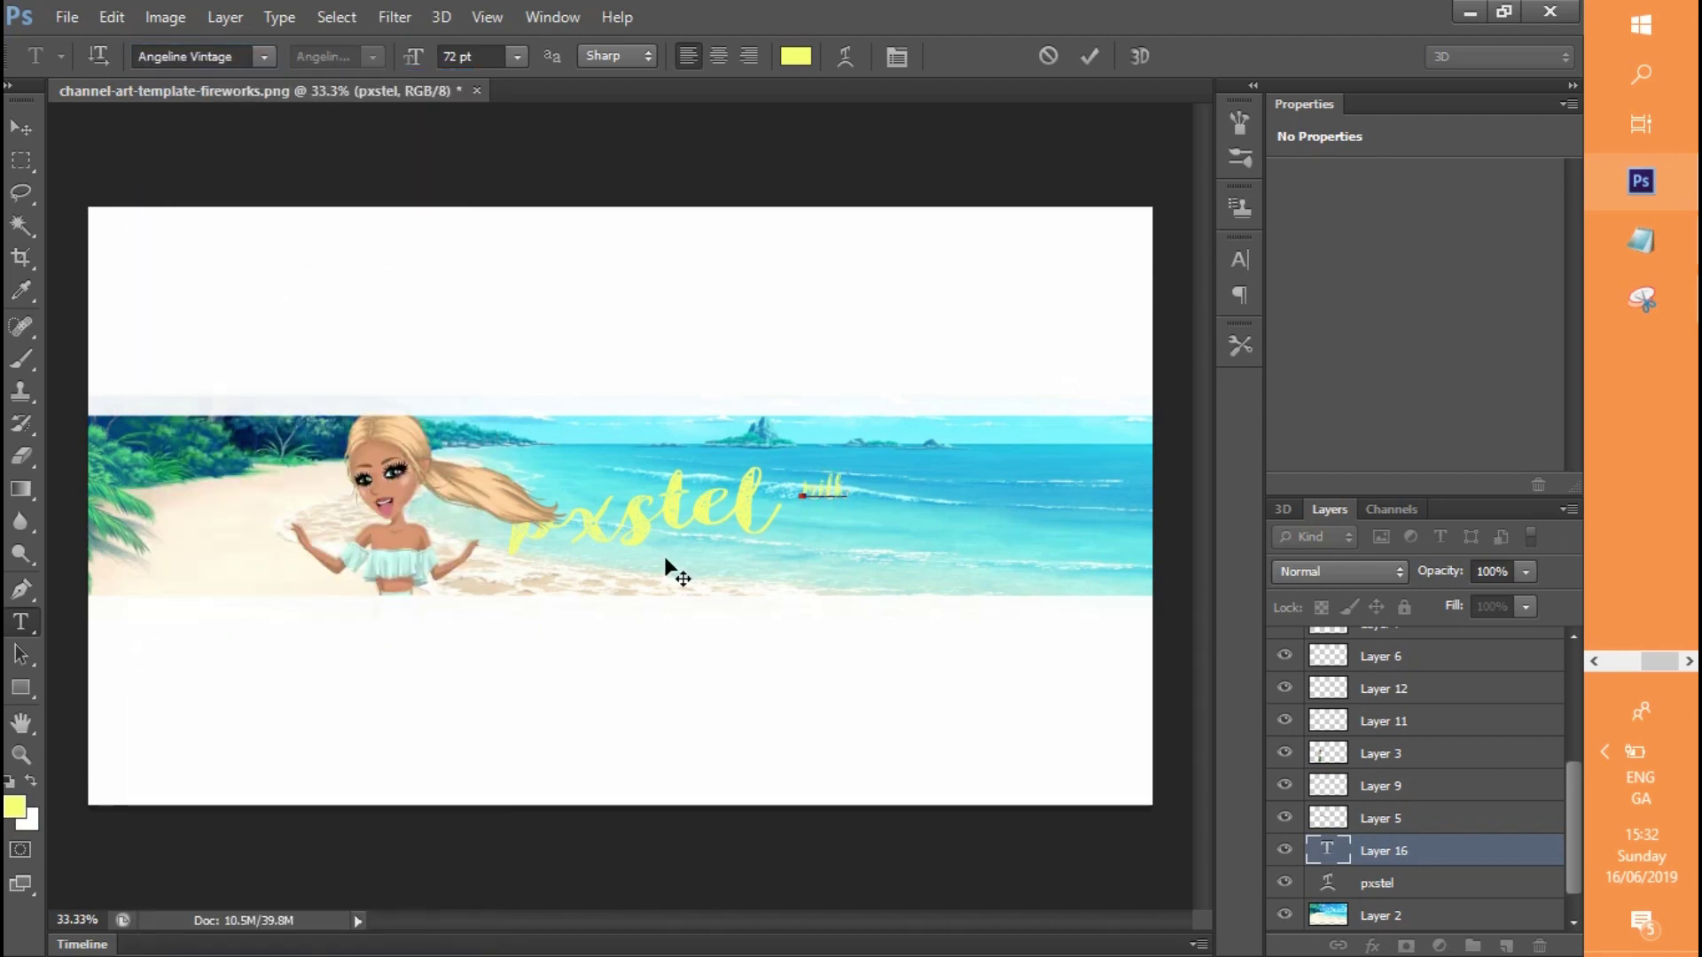
click(264, 56)
click(348, 691)
text(mi)
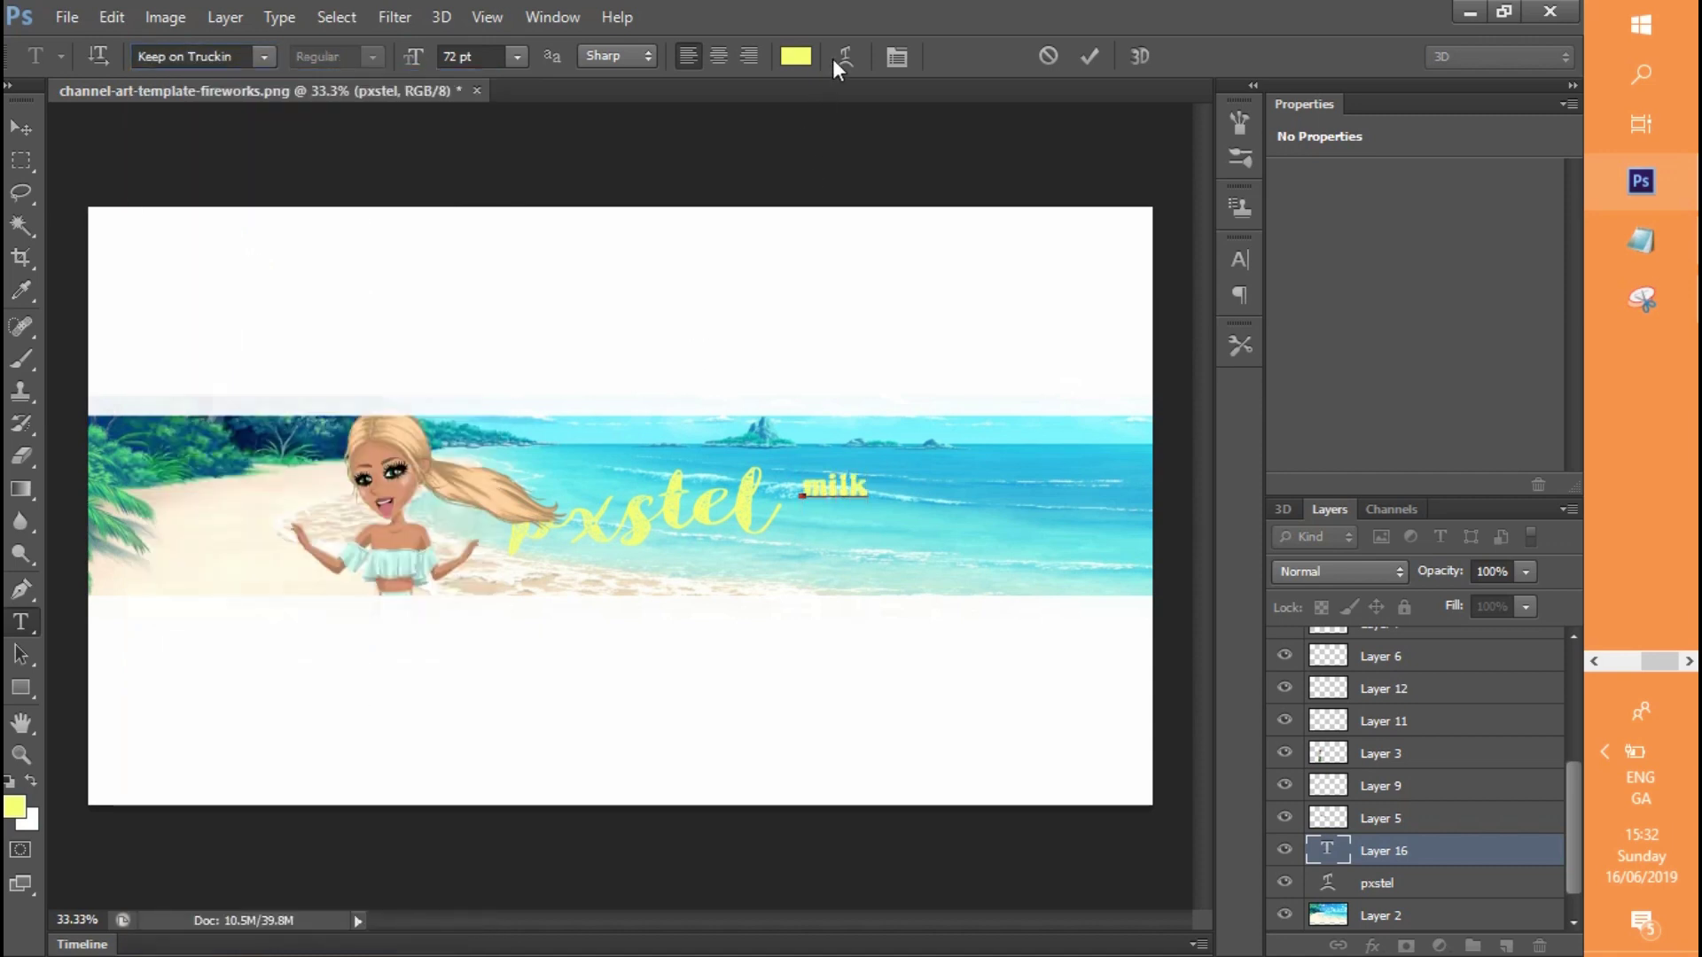
Warp the milk text with the horizontal Wave style and a bend of +69%
click(837, 57)
click(911, 623)
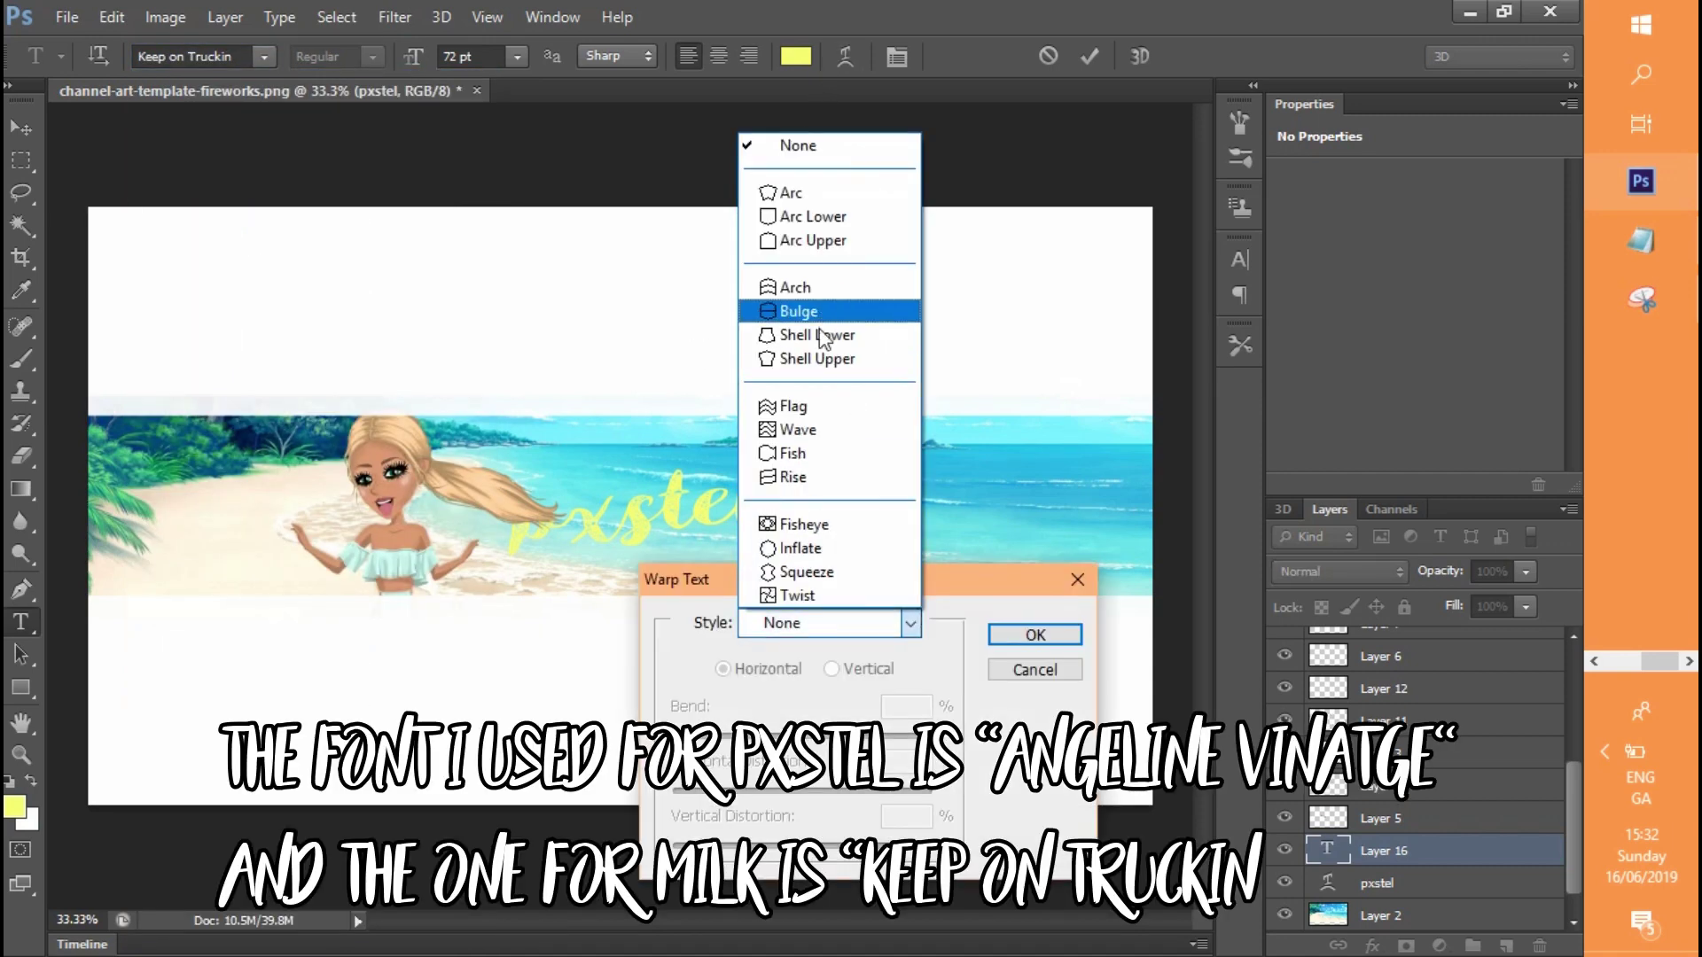
click(798, 429)
drag(867, 738, 898, 751)
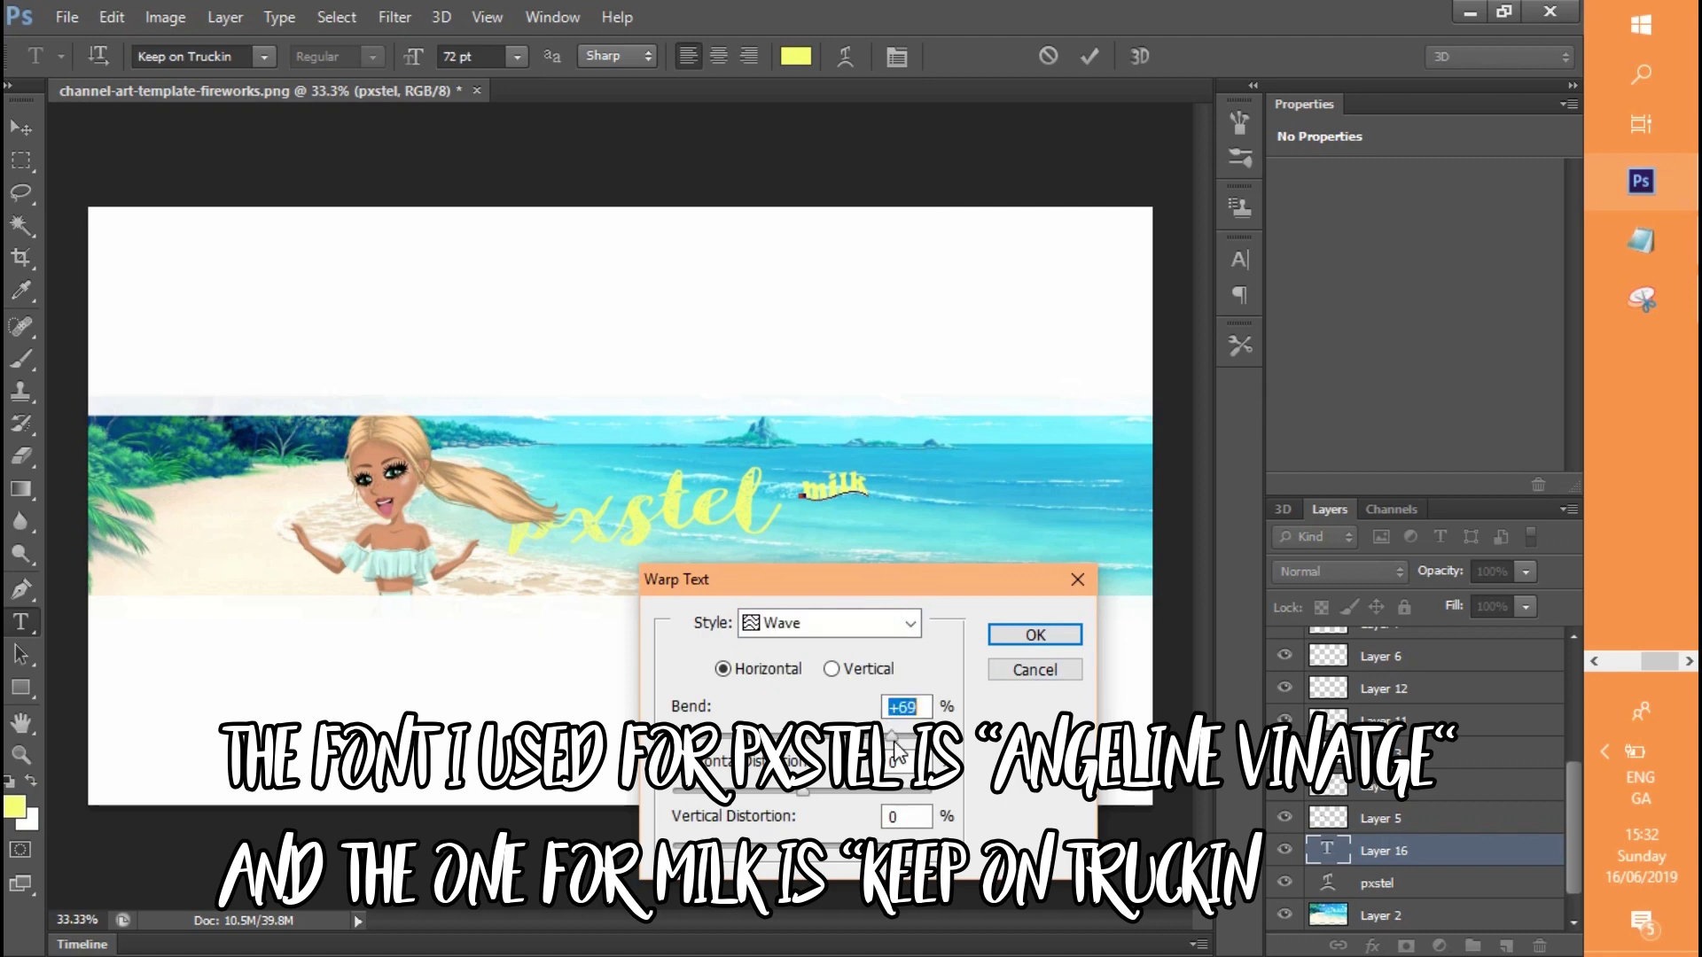
click(1036, 635)
Scale the milk text to about 475% width and 261% height, and place it right after pxstel
click(111, 16)
click(197, 471)
drag(792, 467, 559, 323)
drag(637, 434, 860, 514)
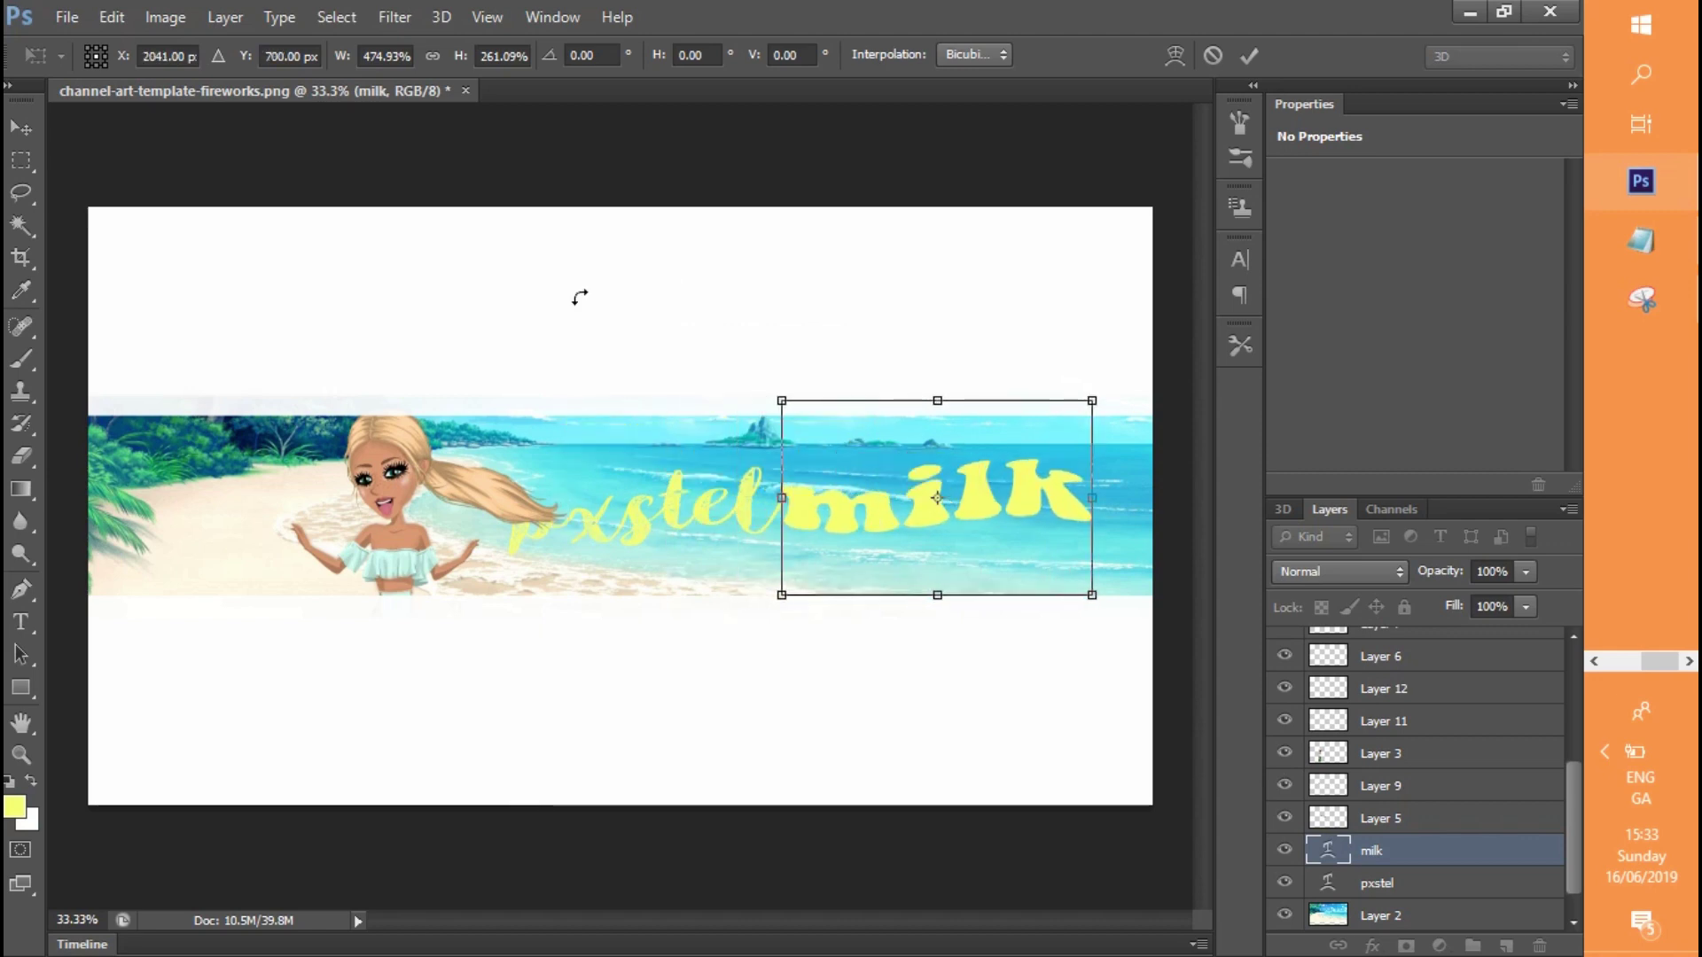
key(v)
click(649, 379)
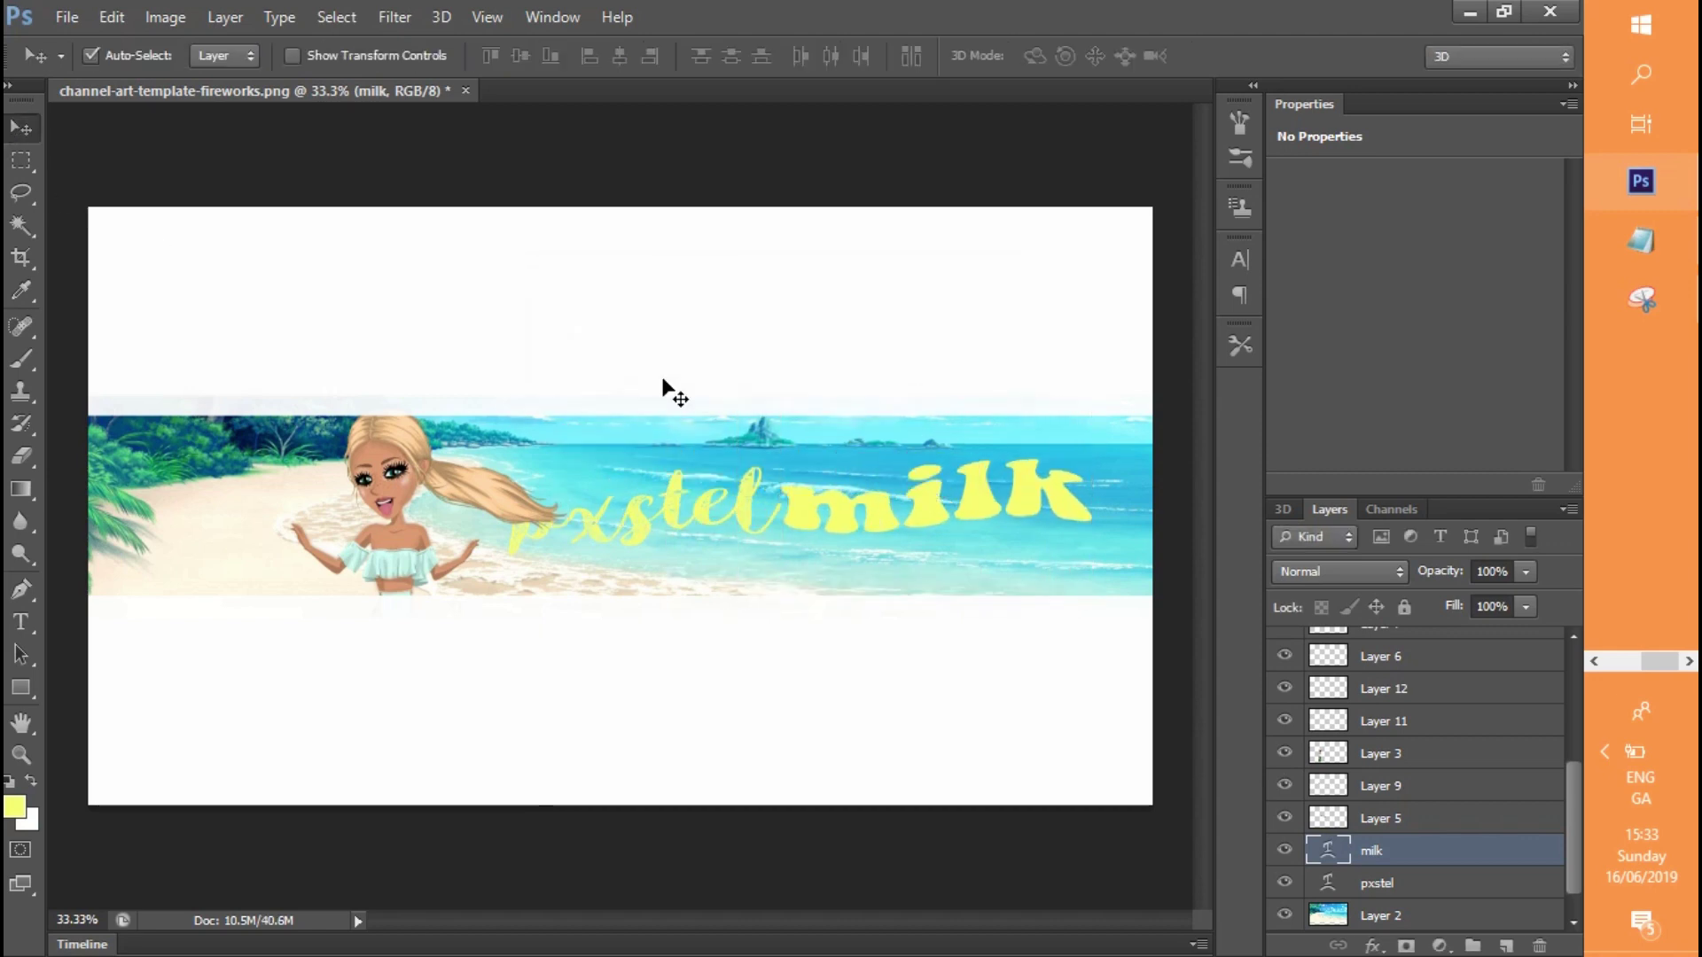
click(653, 514)
click(842, 512)
Give the milk layer a layer mask and an Outer Glow in Screen mode with 75% opacity and 5 px size
click(1406, 946)
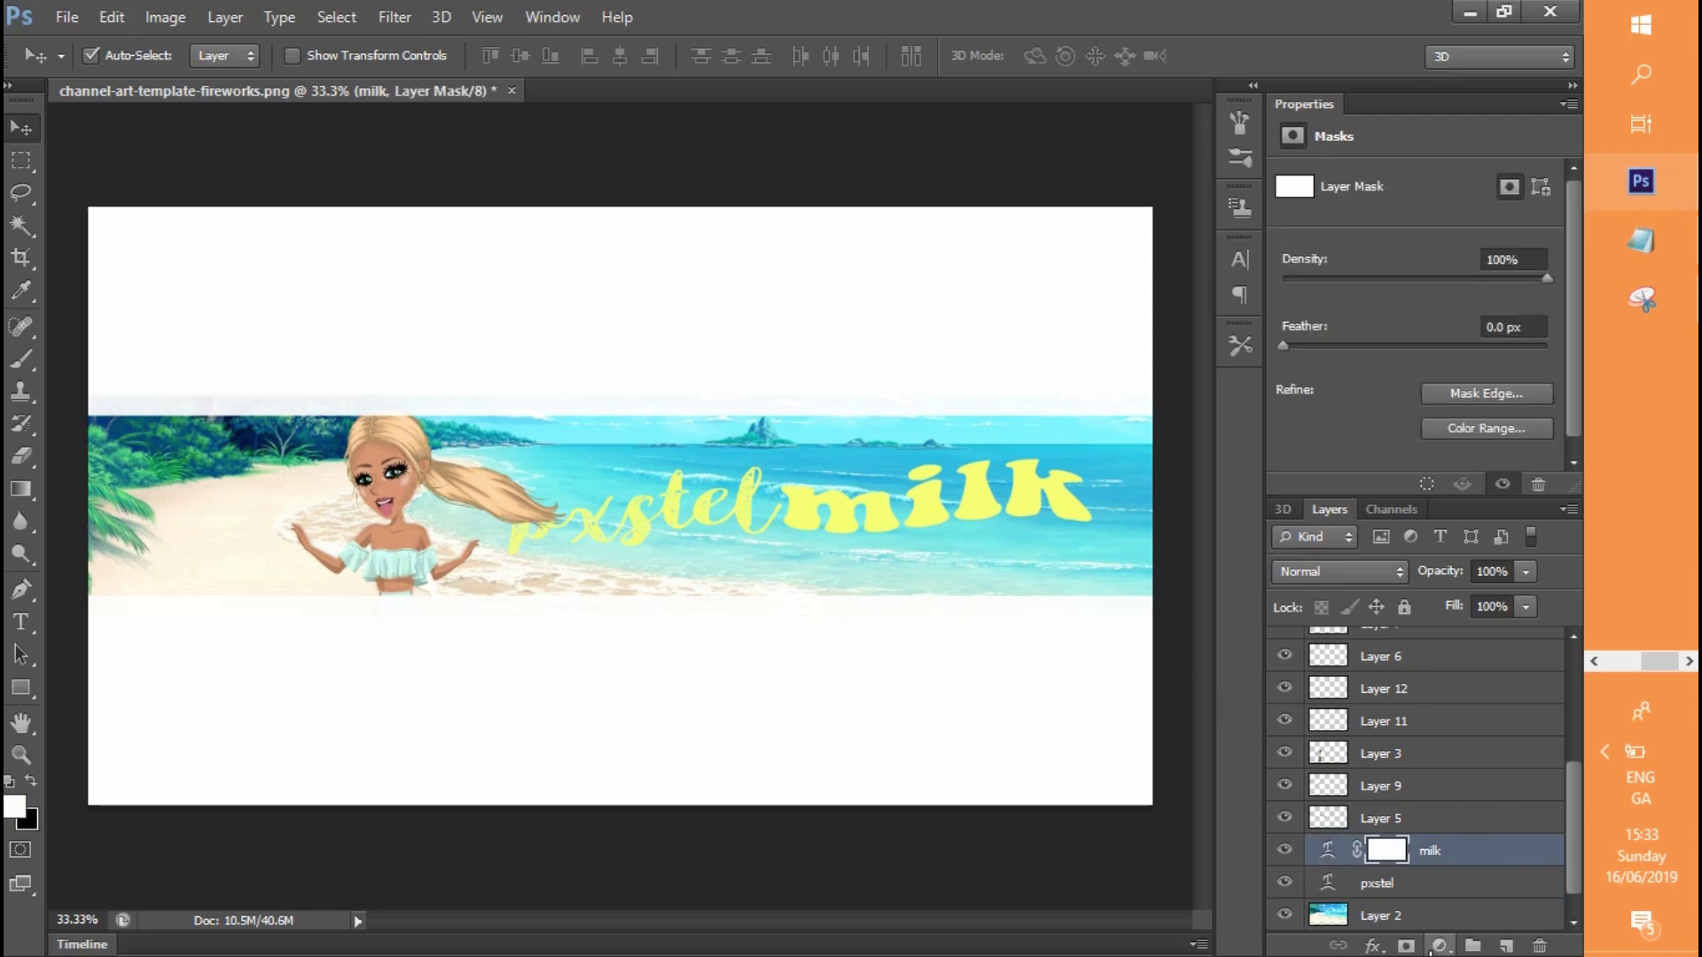
click(1438, 947)
click(1374, 949)
click(1374, 949)
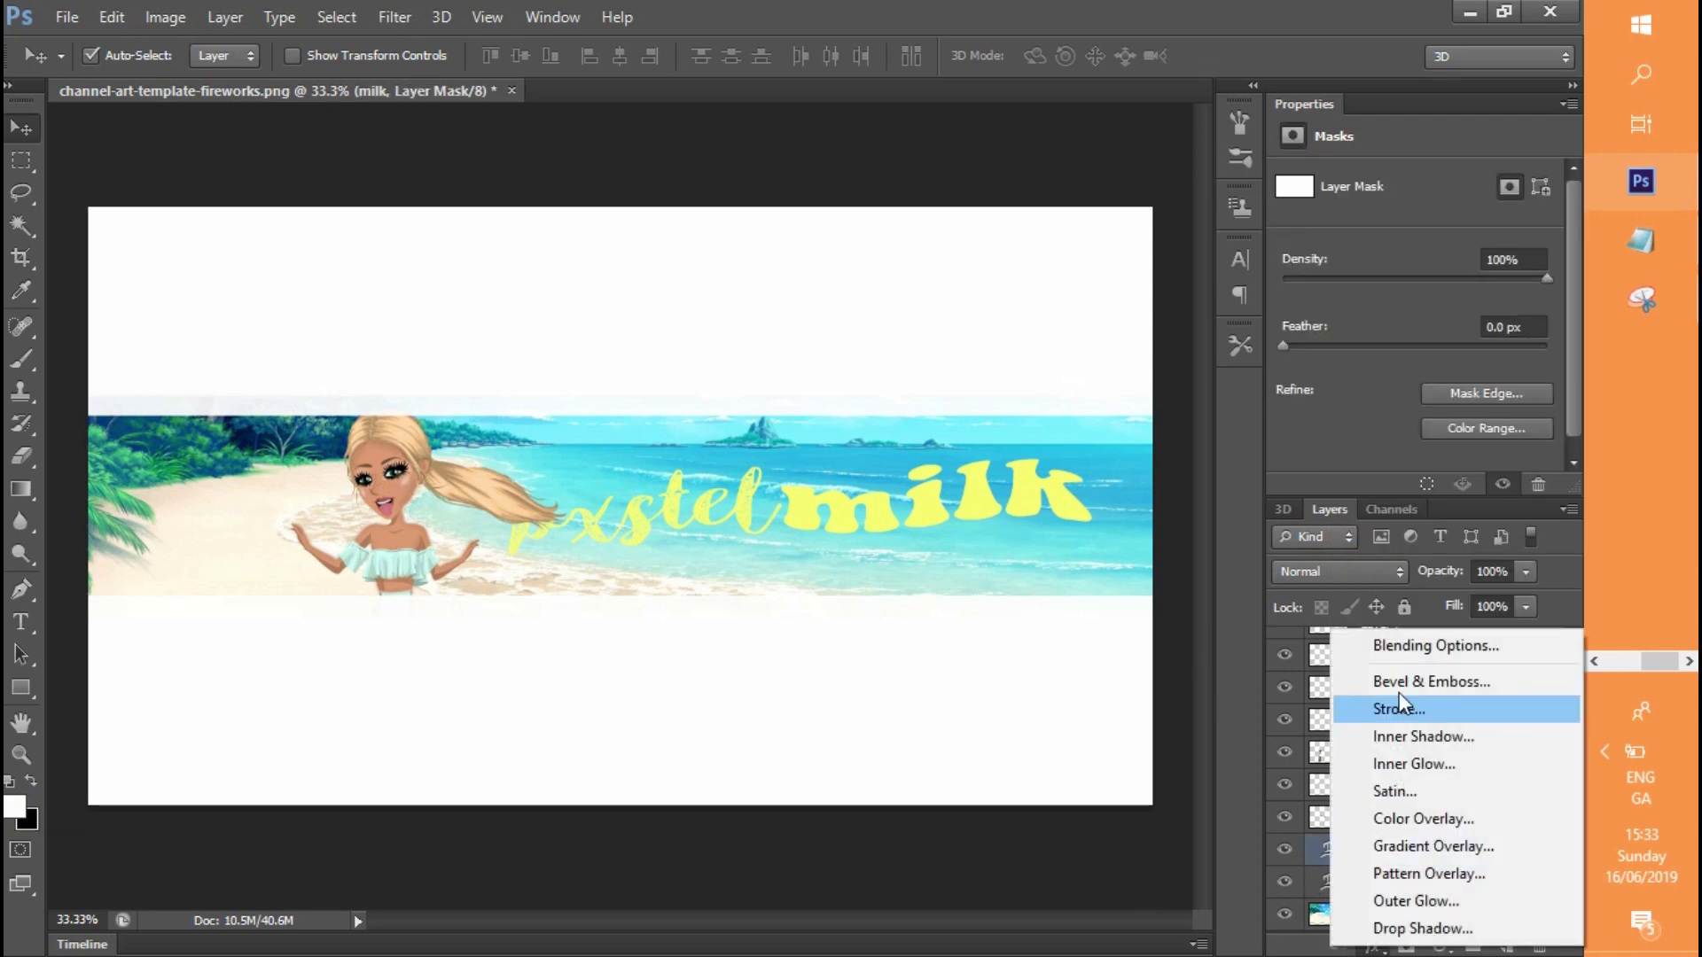
click(1461, 899)
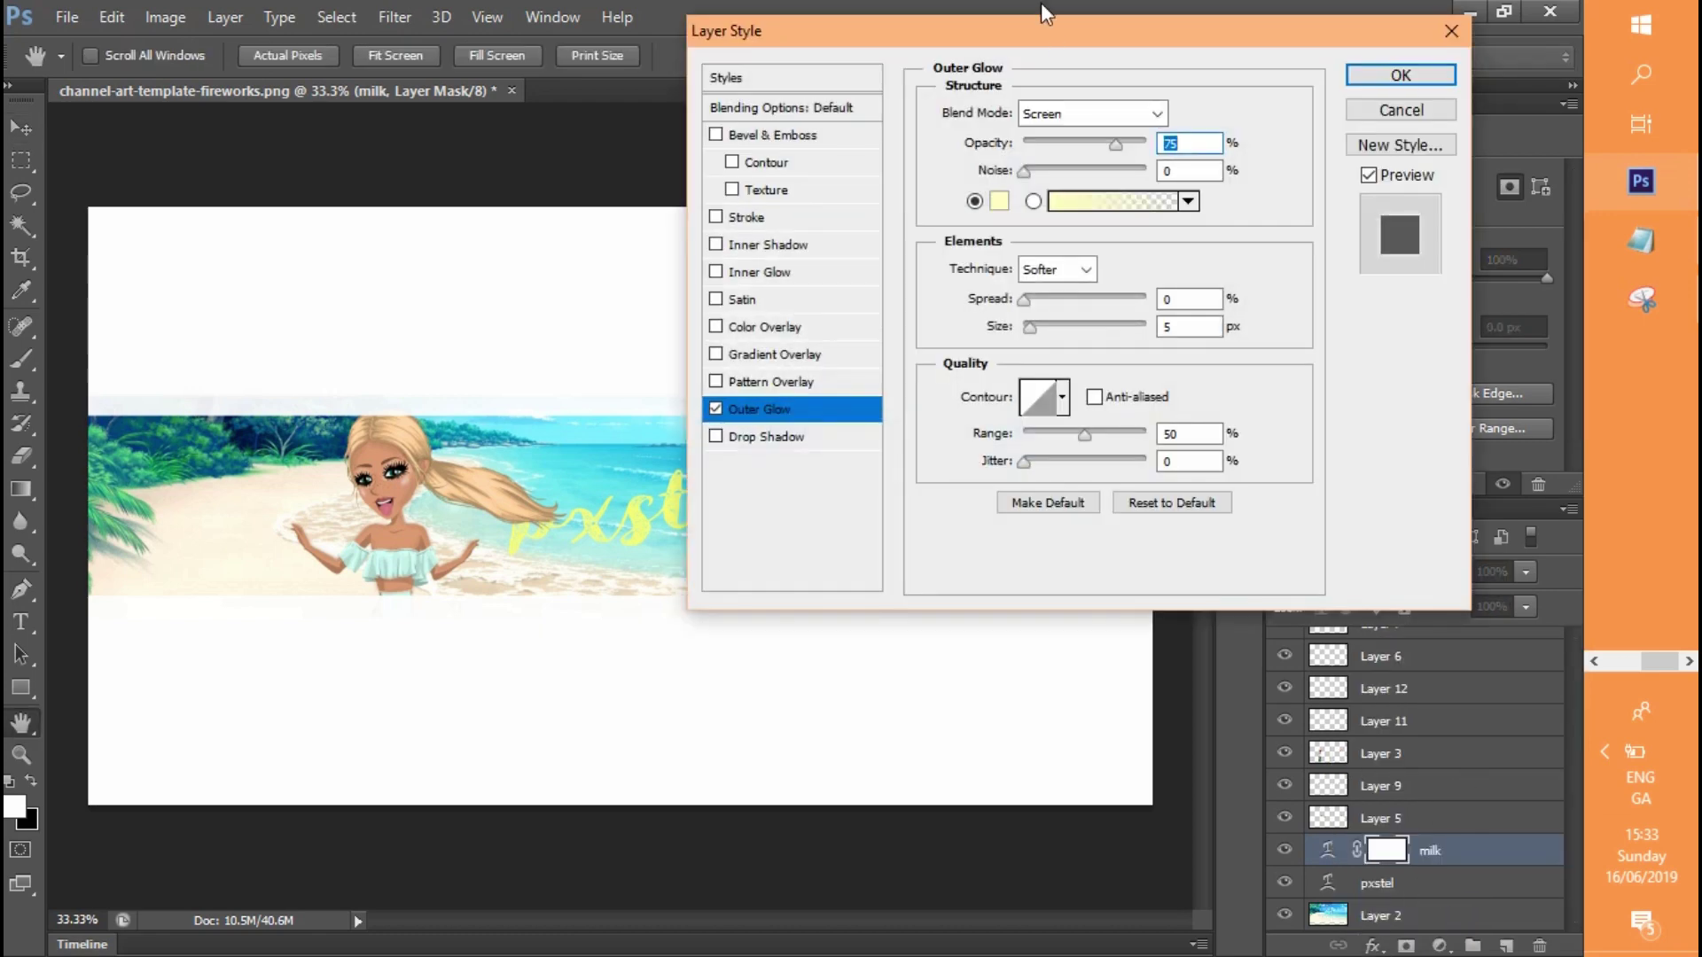
drag(1045, 12, 586, 406)
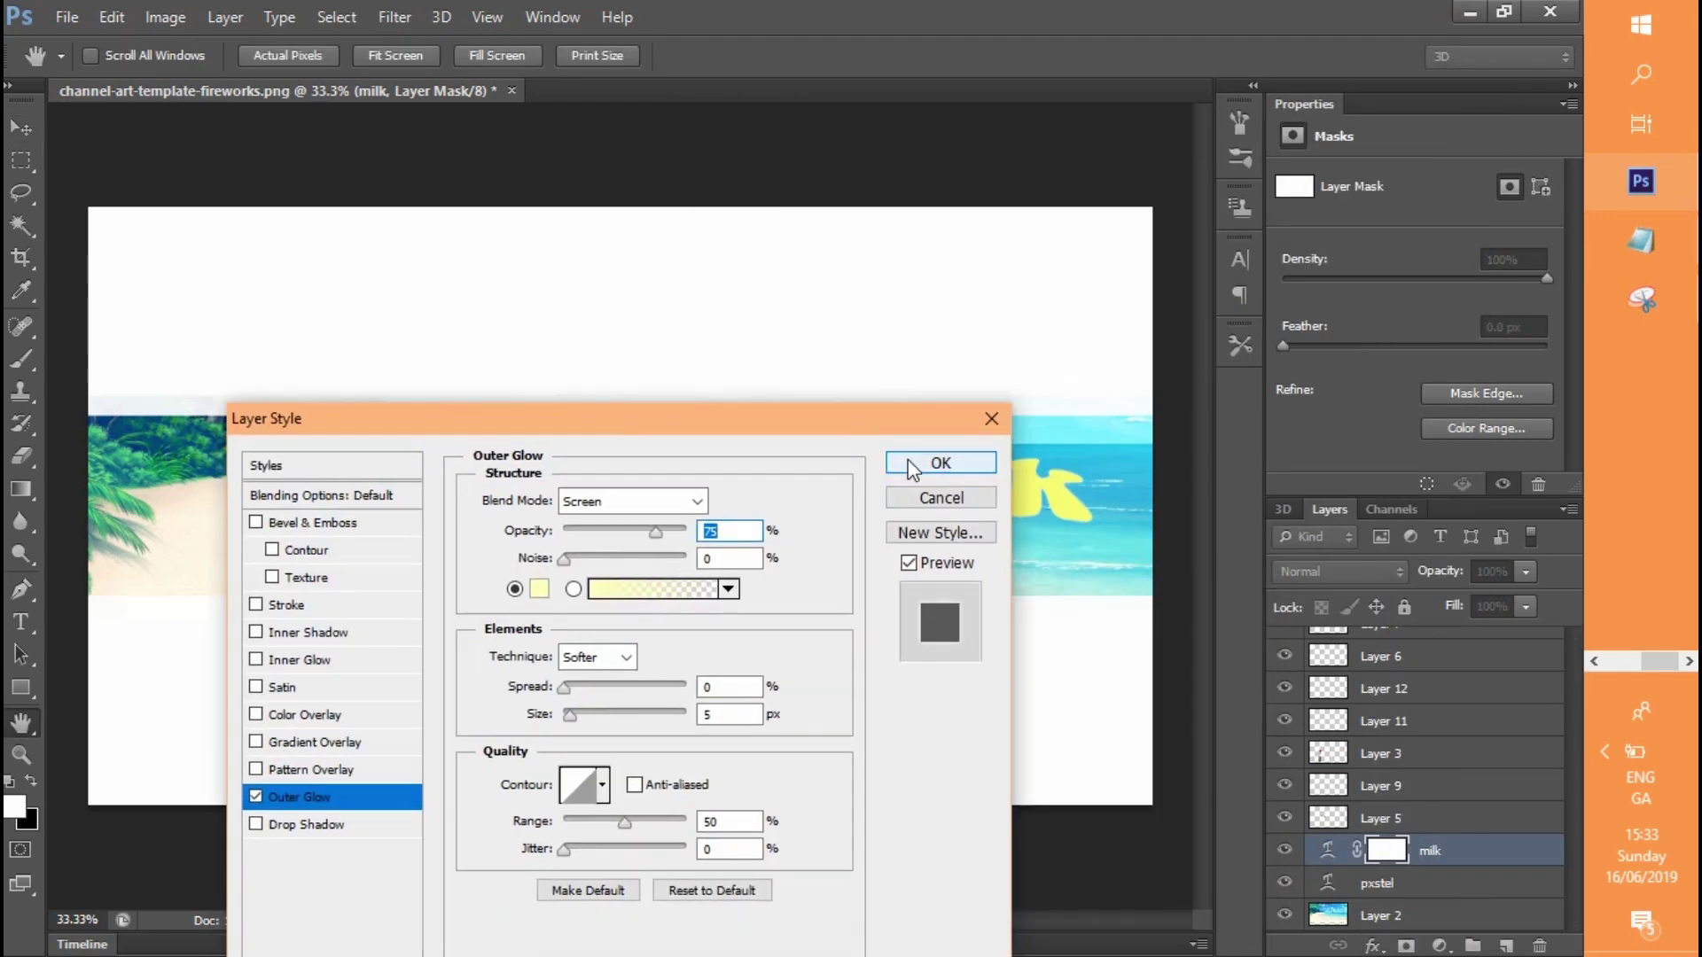
click(912, 468)
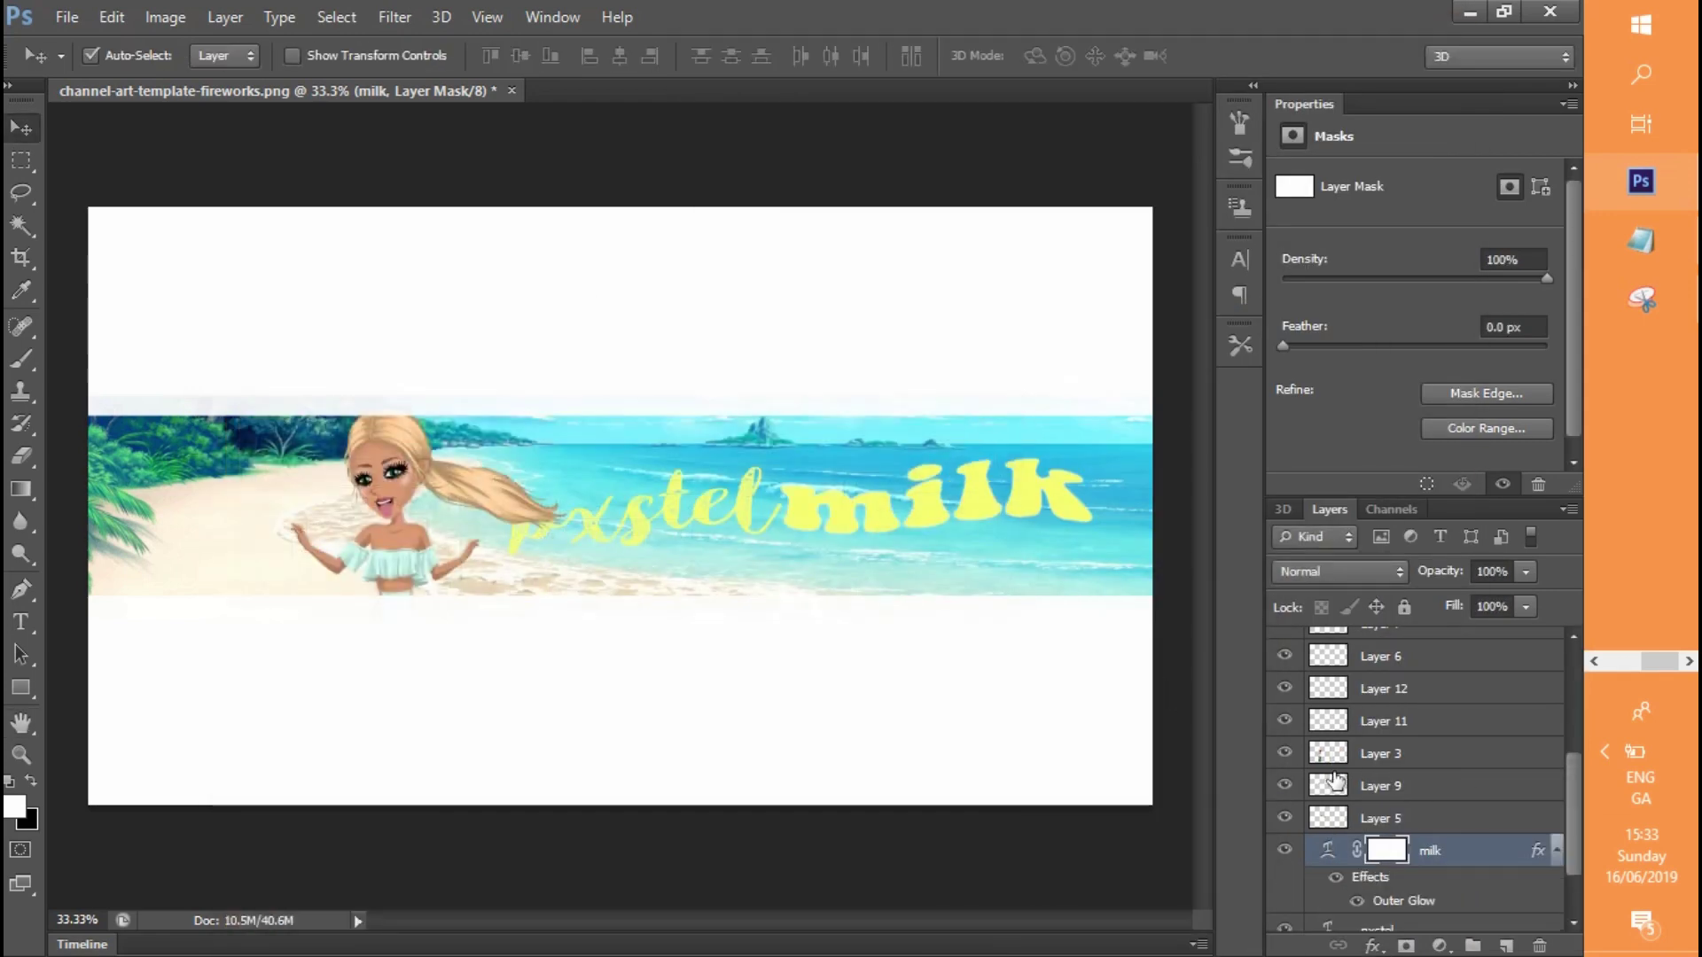
Add a black Drop Shadow to the milk text with 75% opacity, 9 px distance and 5 px size
click(1365, 945)
click(1434, 927)
drag(770, 417, 363, 156)
drag(162, 353, 167, 353)
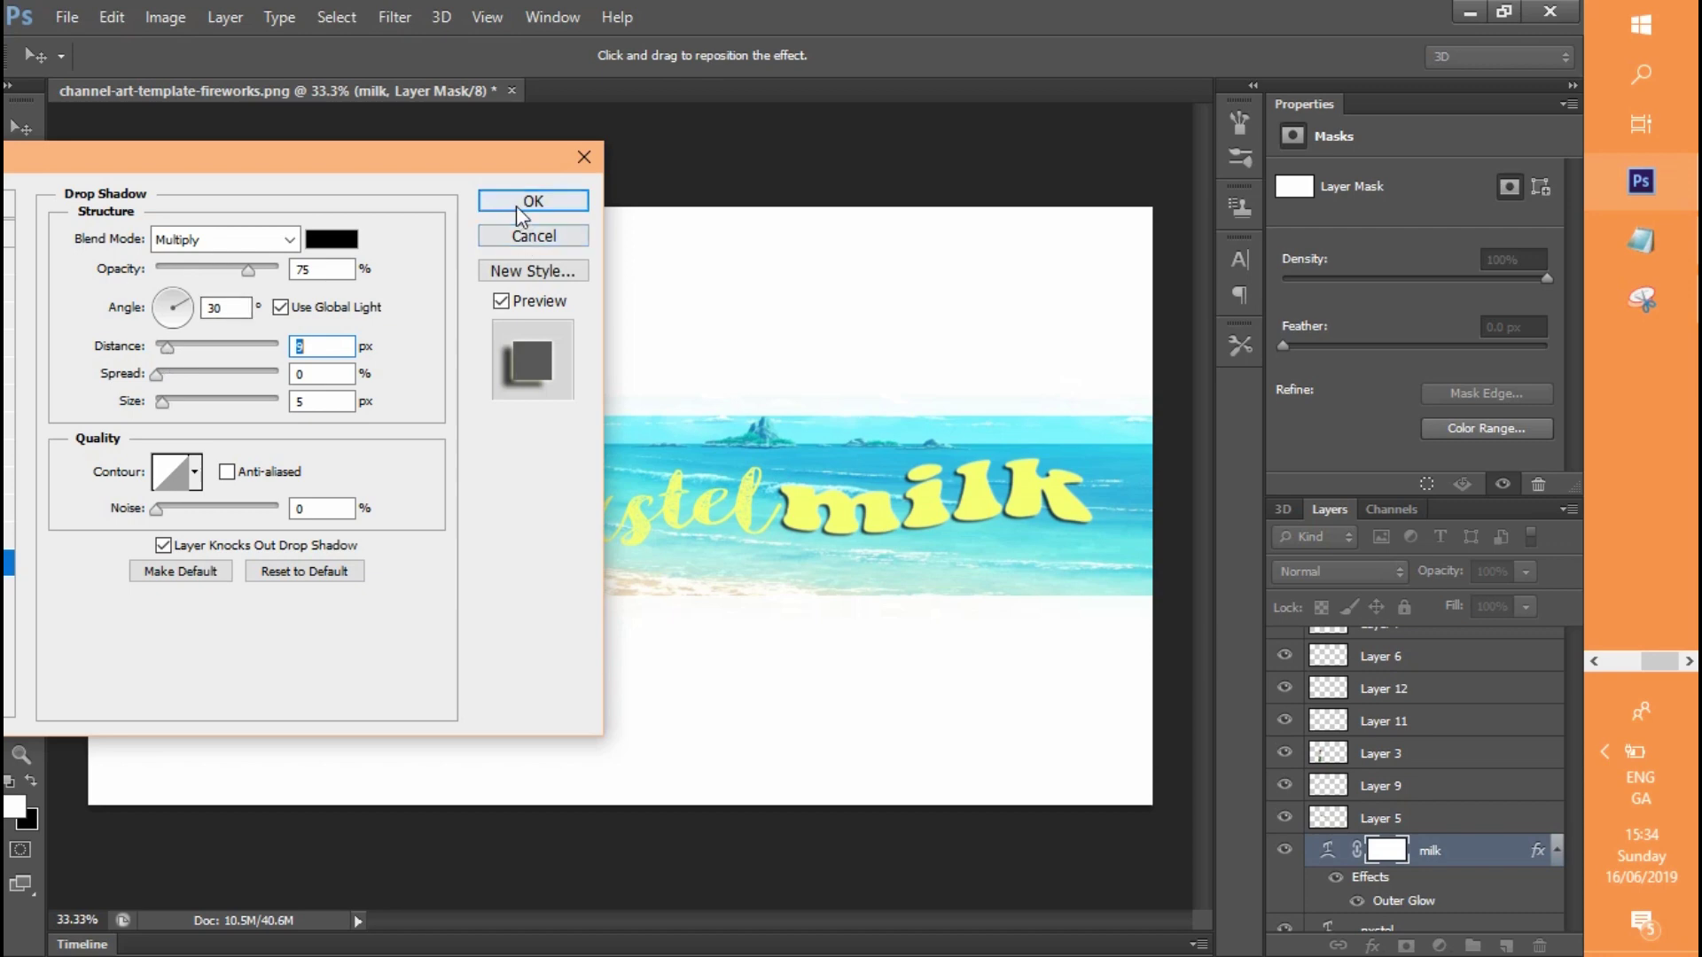
click(521, 210)
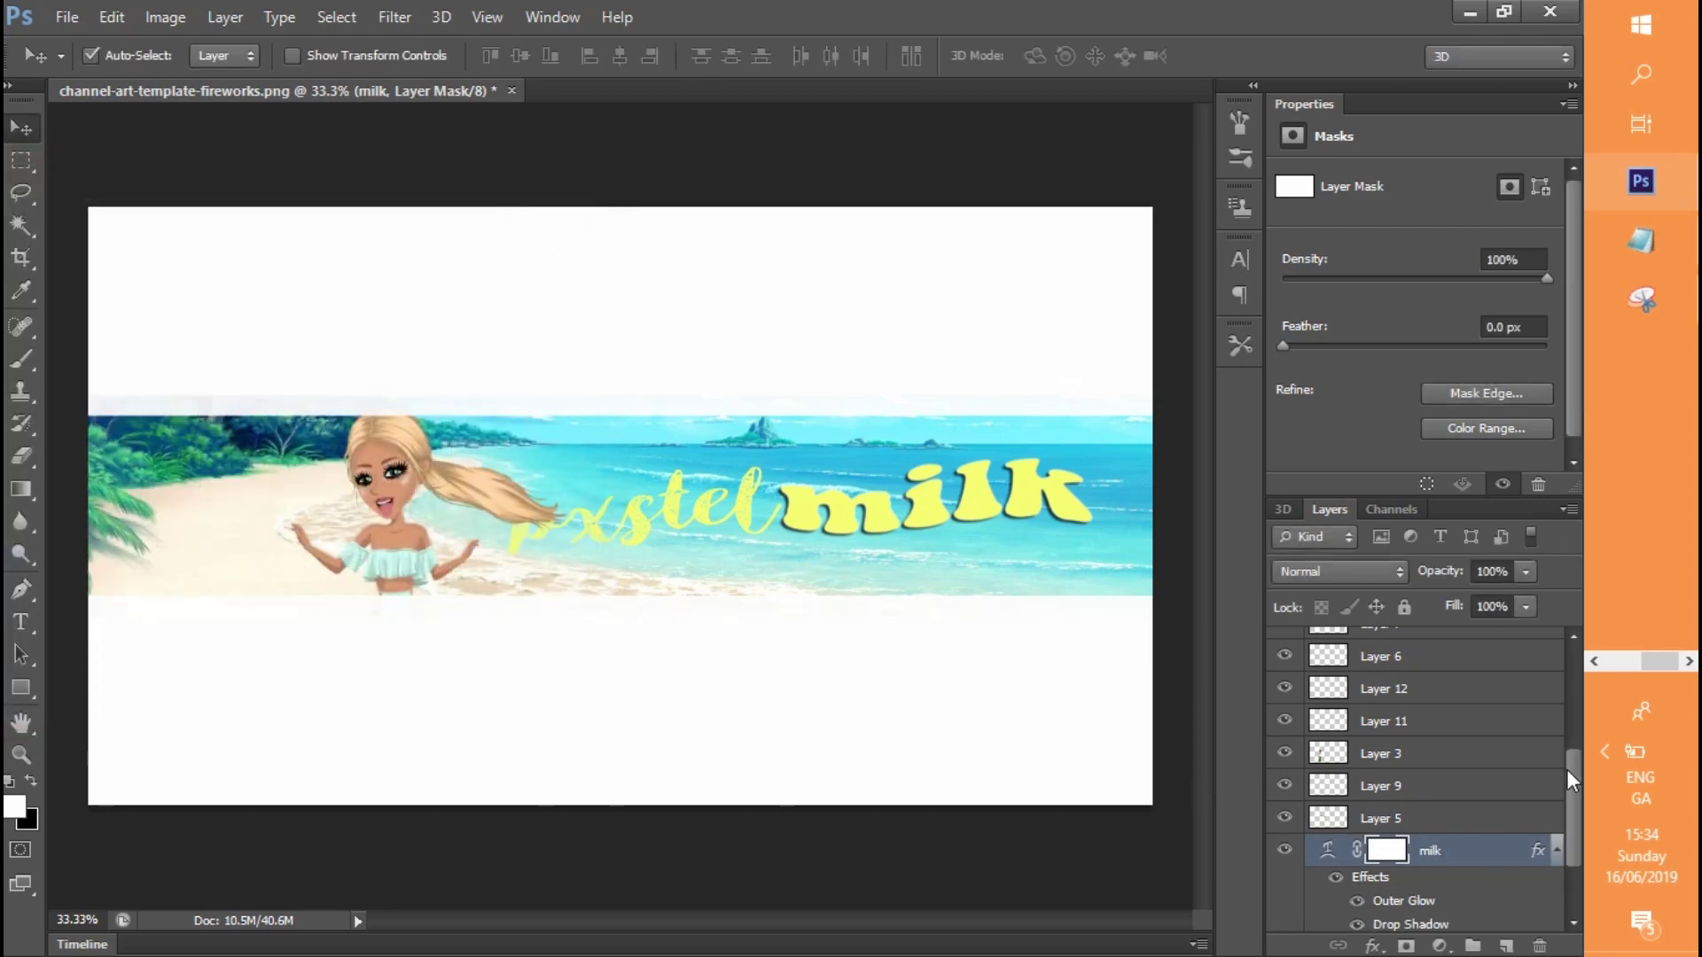
Change the pxstel text to the Keep on Truckin font and shift it towards the avatar
drag(1566, 769, 1572, 835)
click(1411, 858)
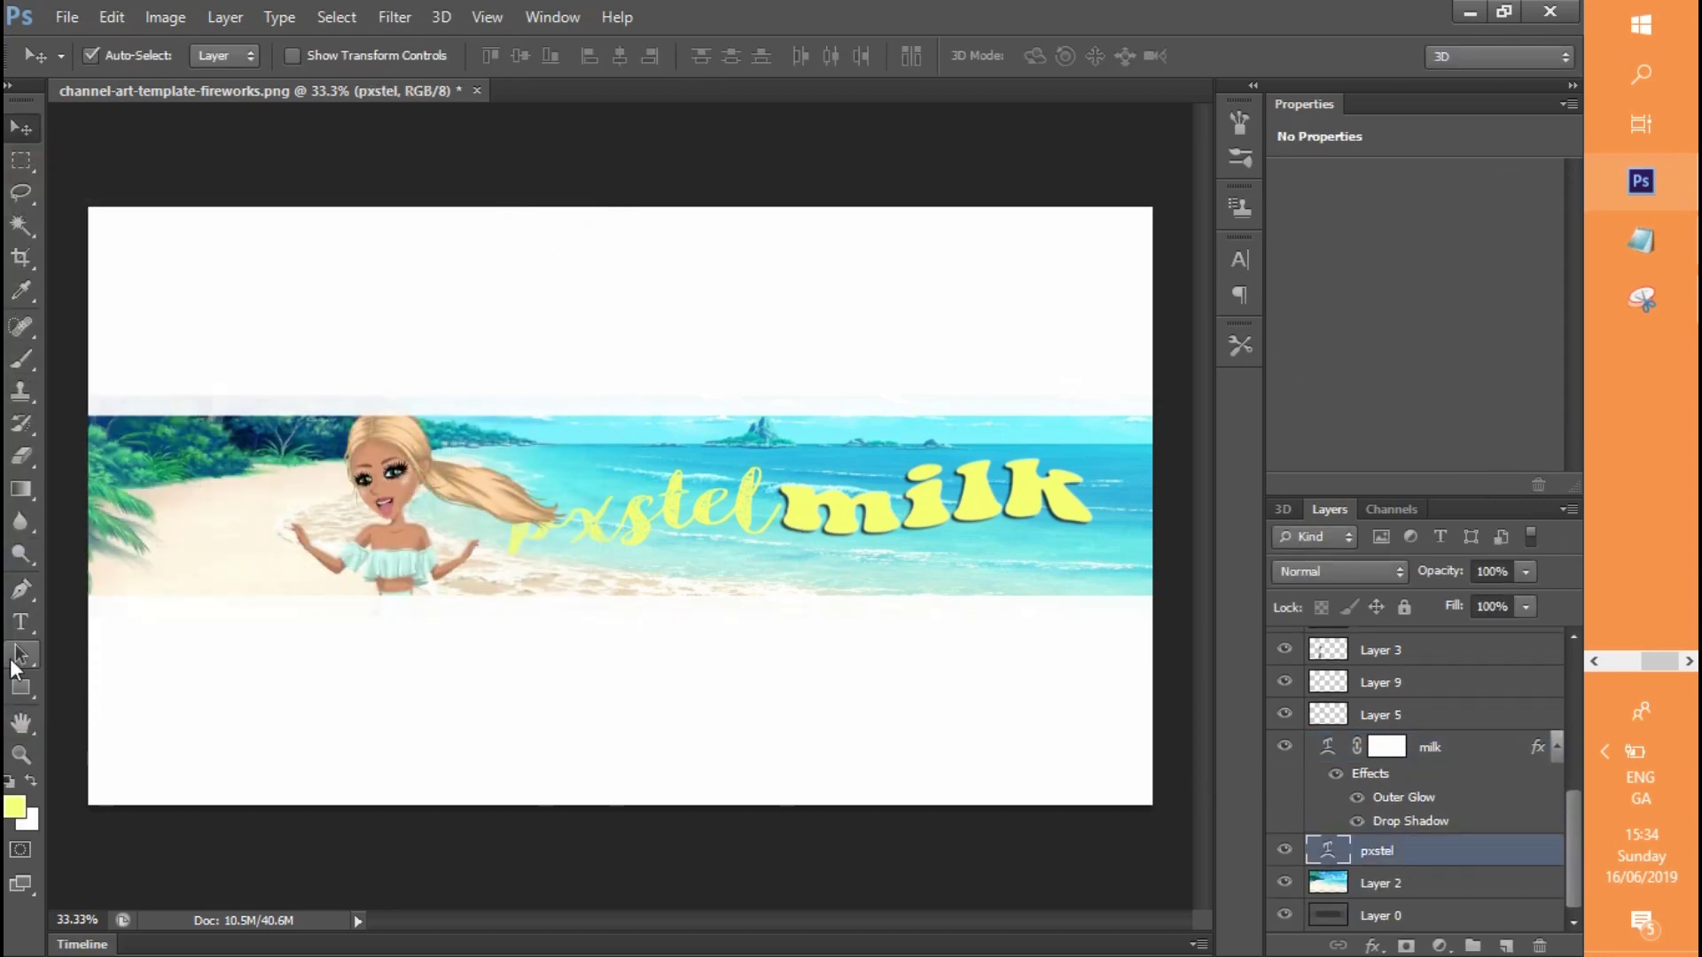
click(21, 621)
click(264, 56)
click(369, 689)
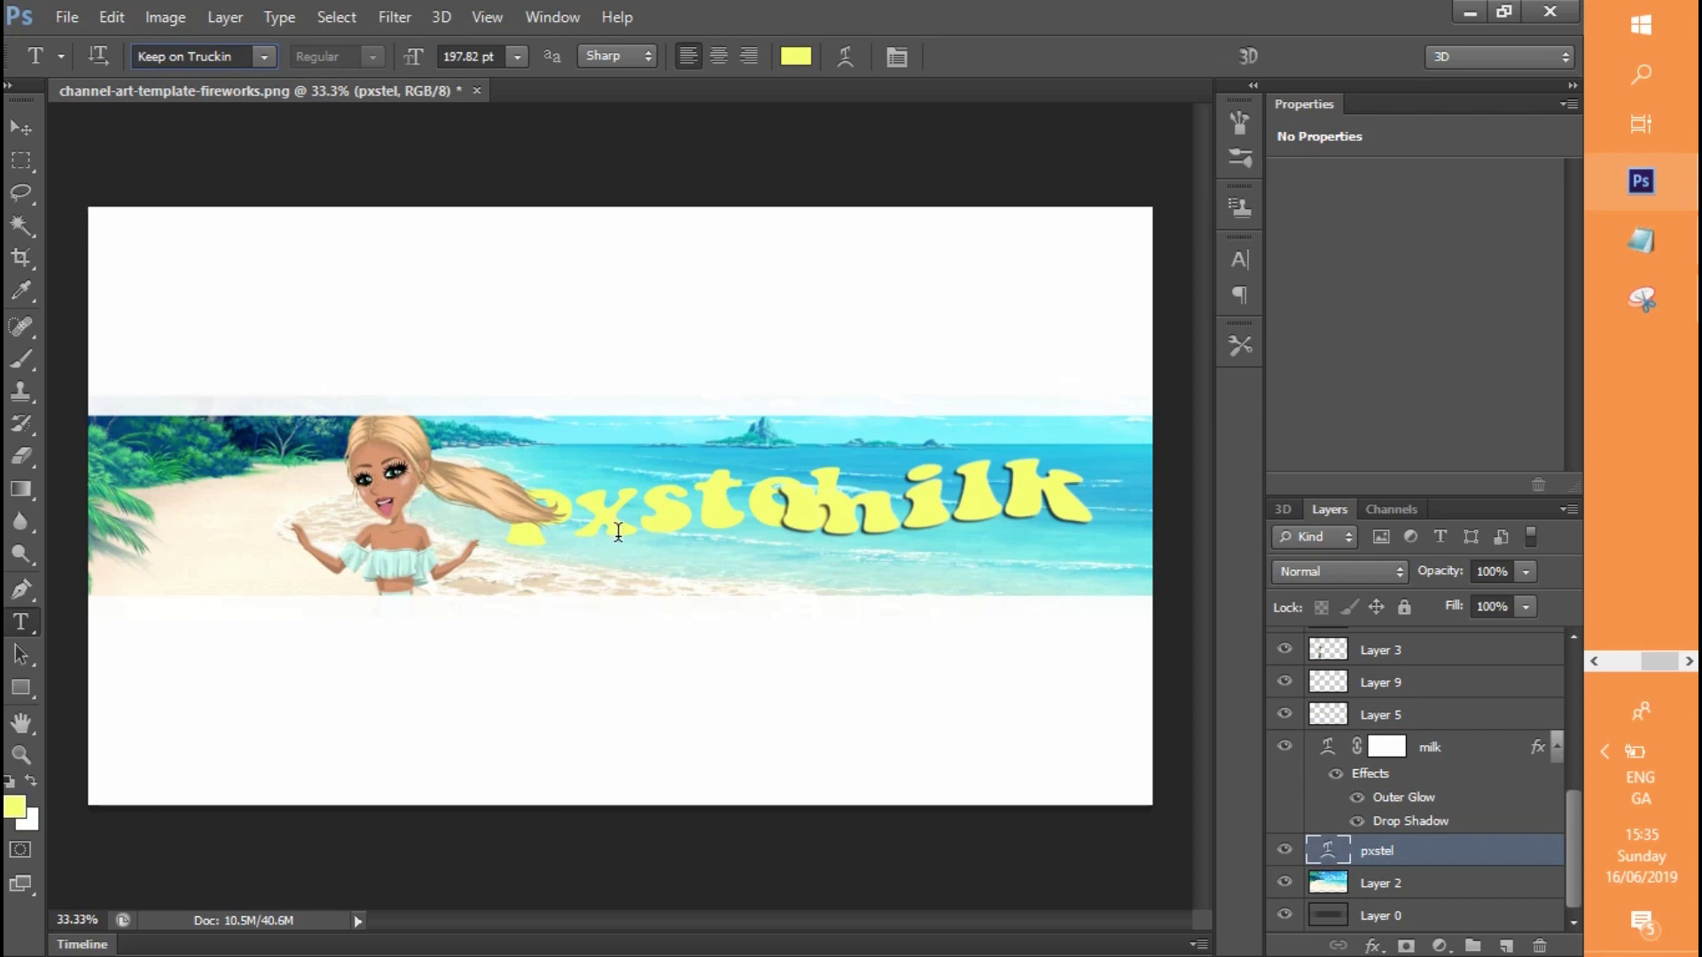
click(28, 132)
drag(598, 514, 561, 540)
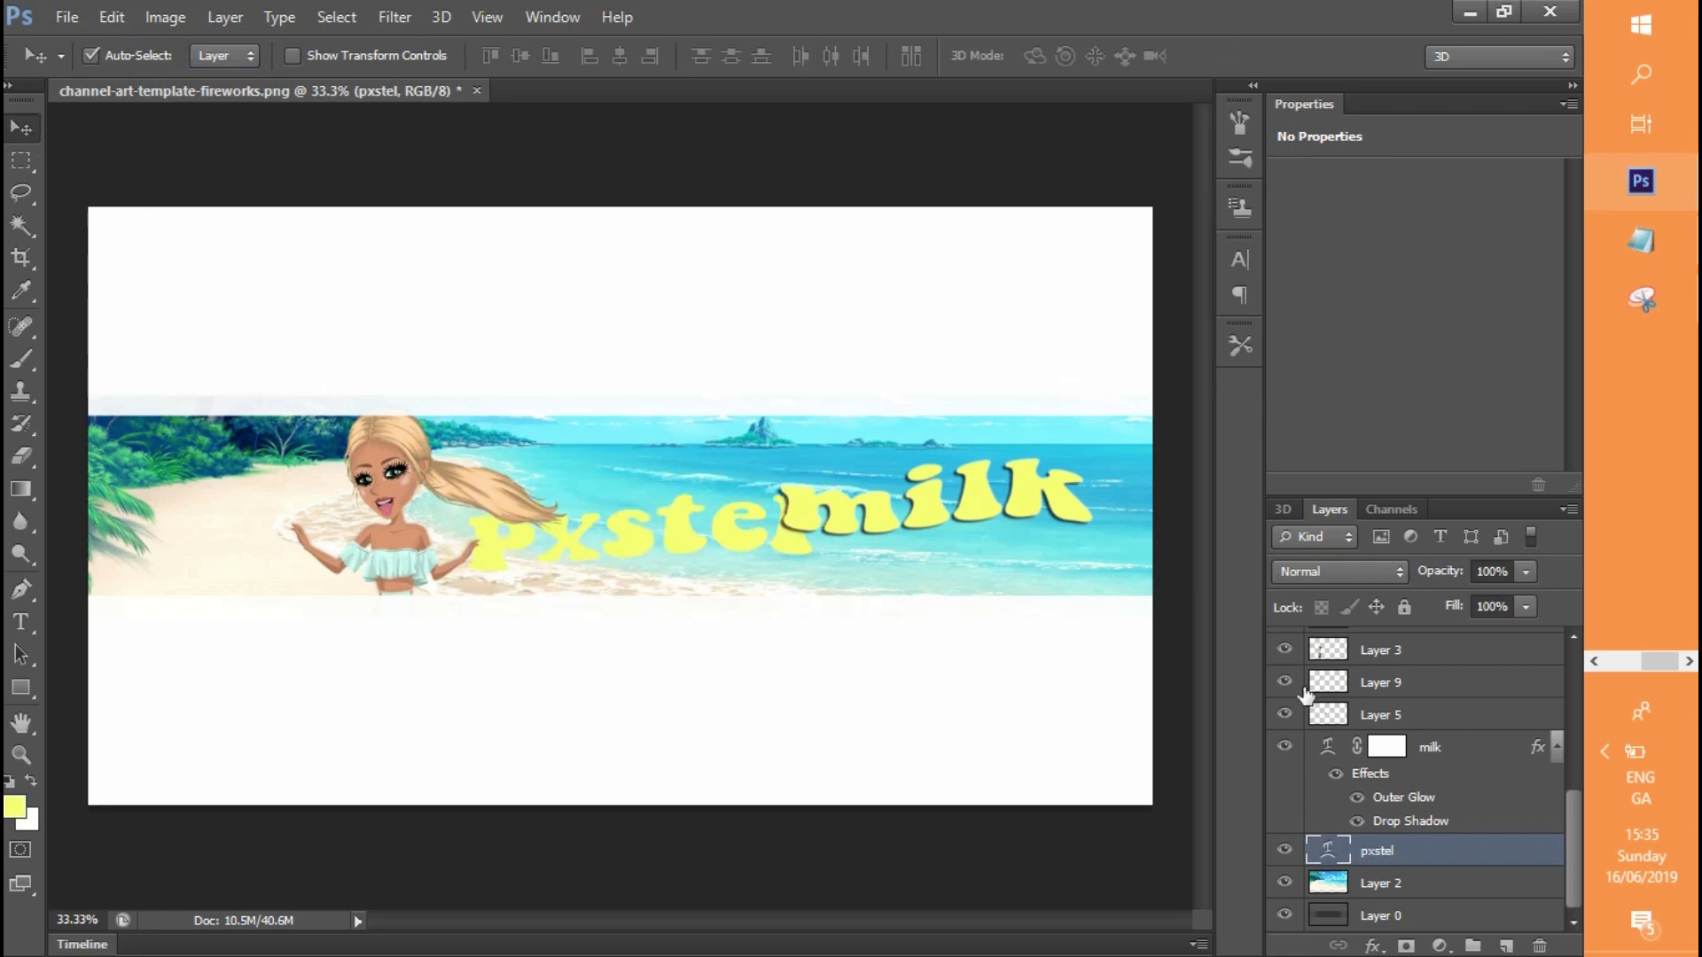
Compare the milk text with its Outer Glow and Drop Shadow effects switched off and on
click(1334, 750)
click(1356, 798)
click(1356, 822)
click(1357, 800)
click(1356, 842)
click(1354, 824)
Reposition both words so that milk stands slightly higher to the right and pxstel runs from the avatar's hand up to it
click(1383, 748)
mouse_move(924, 510)
mouse_down()
mouse_move(922, 491)
mouse_move(938, 499)
mouse_up()
drag(638, 519, 306, 510)
drag(897, 509, 844, 510)
drag(315, 533, 562, 538)
drag(887, 520, 918, 508)
drag(629, 520, 686, 543)
Adjust the bend of the pxstel text's Wave warp
click(21, 621)
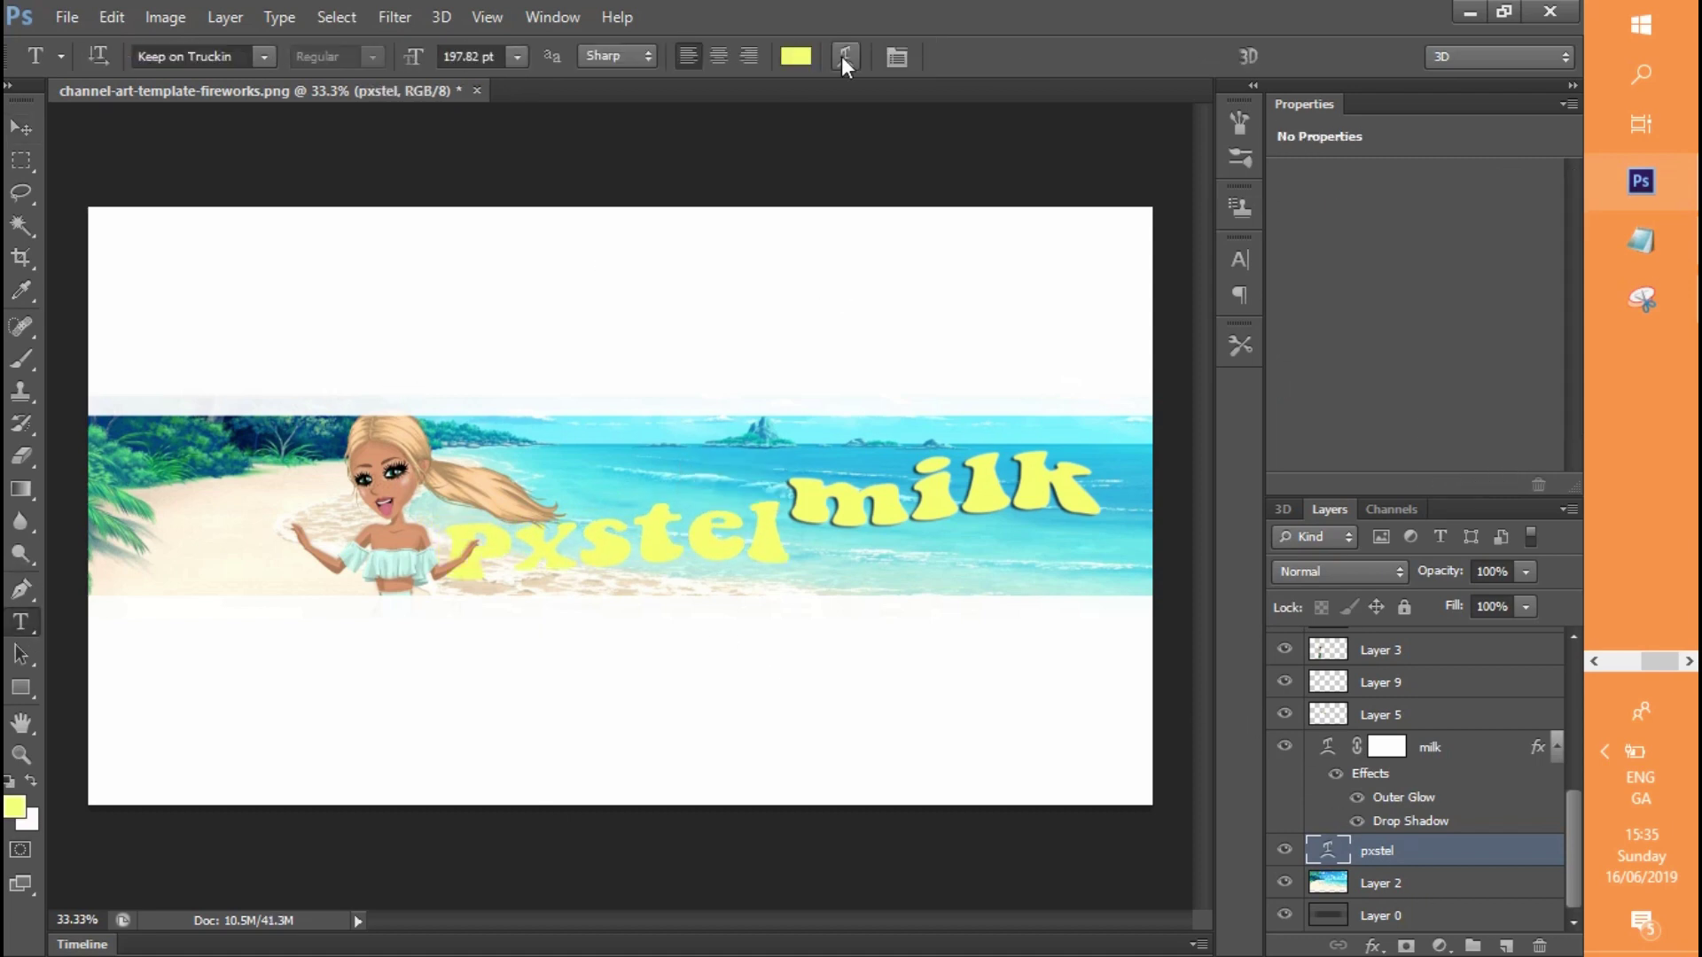
click(843, 56)
drag(864, 736, 896, 738)
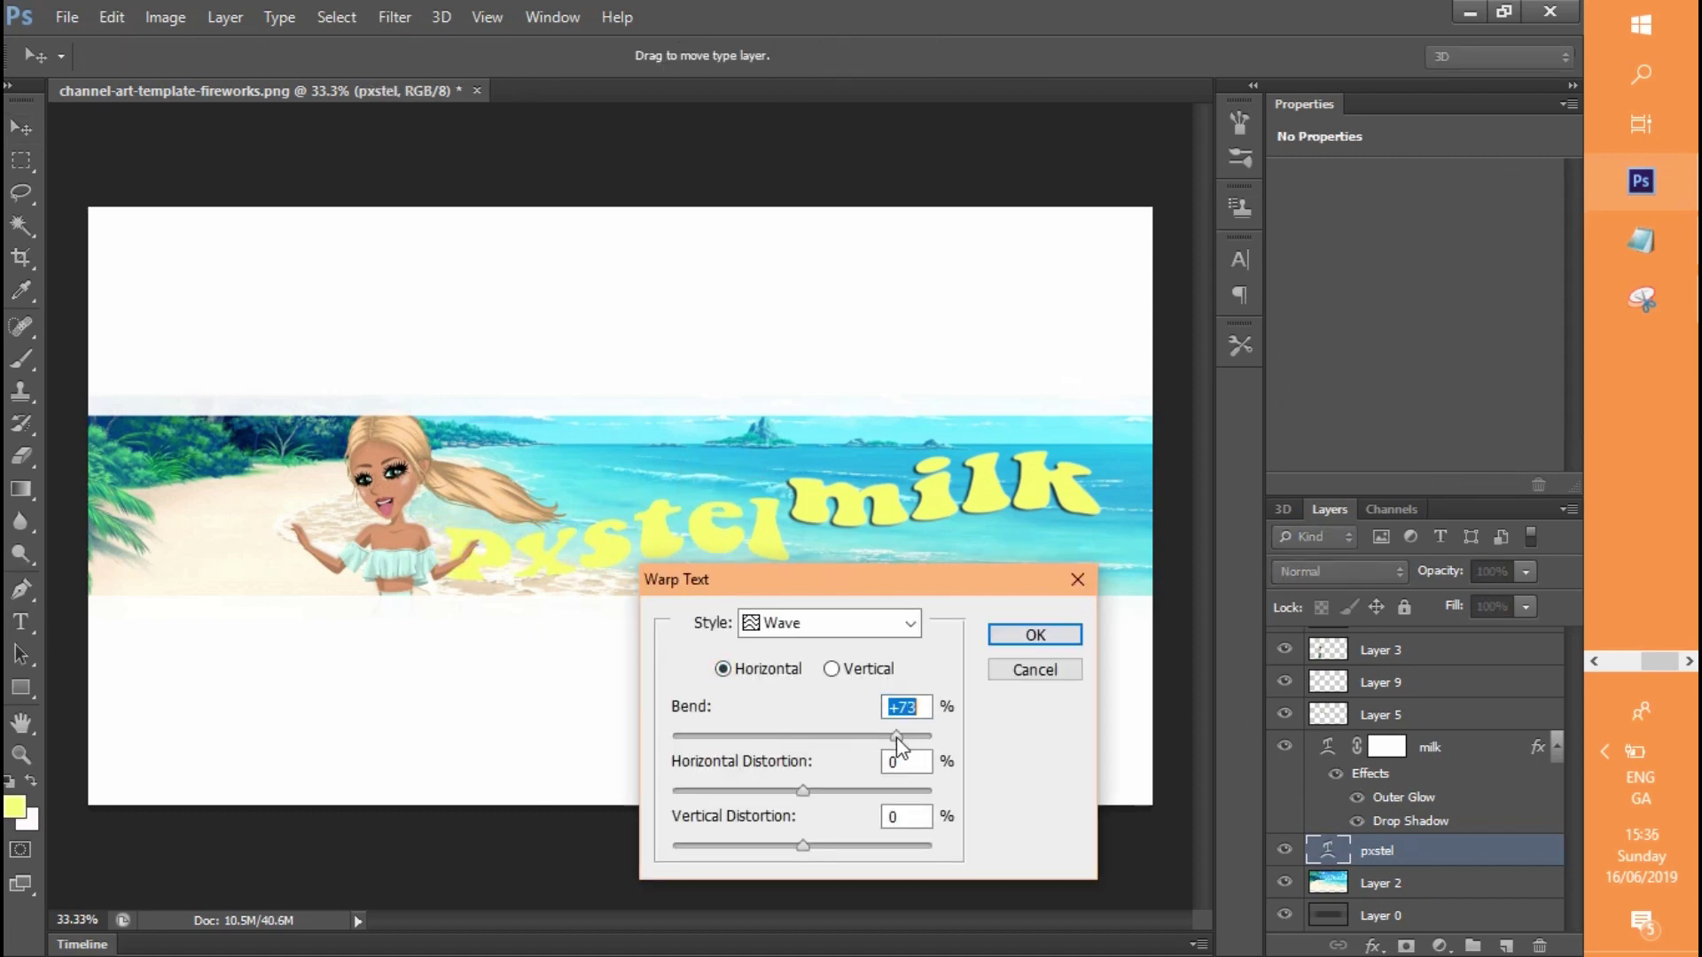
drag(718, 730, 746, 737)
drag(622, 537, 886, 525)
click(1034, 634)
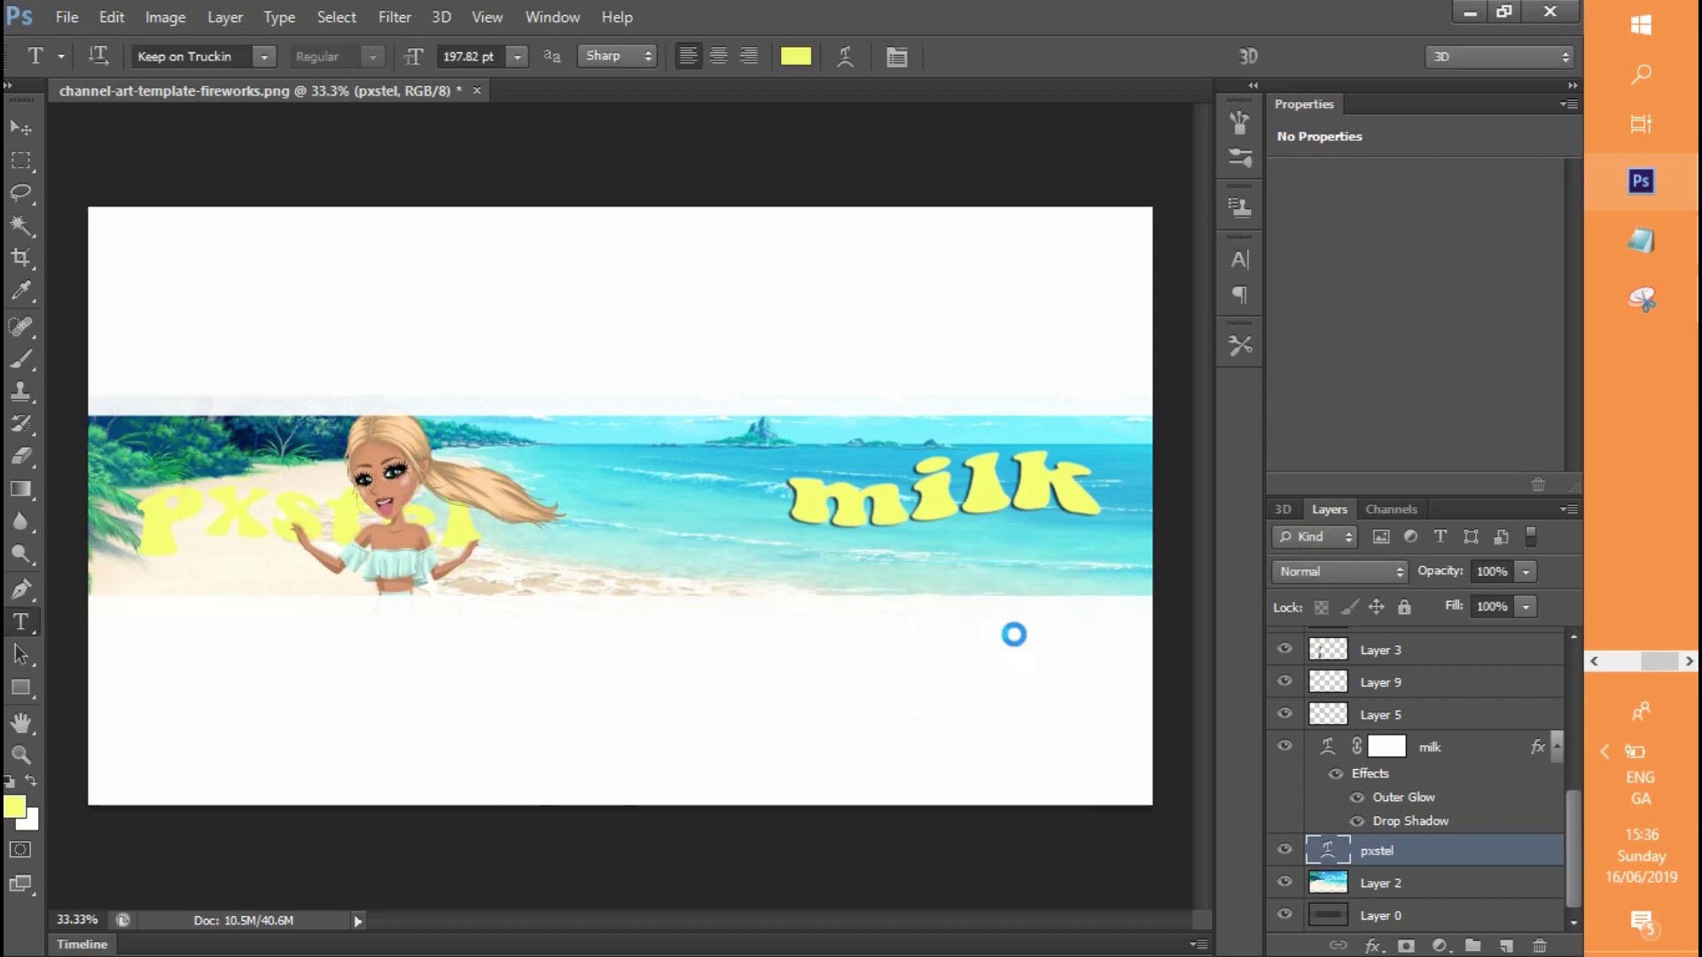
Enlarge the pxstel text to about 125% width and 117% height, and place it behind the avatar
click(7, 131)
drag(257, 483, 611, 466)
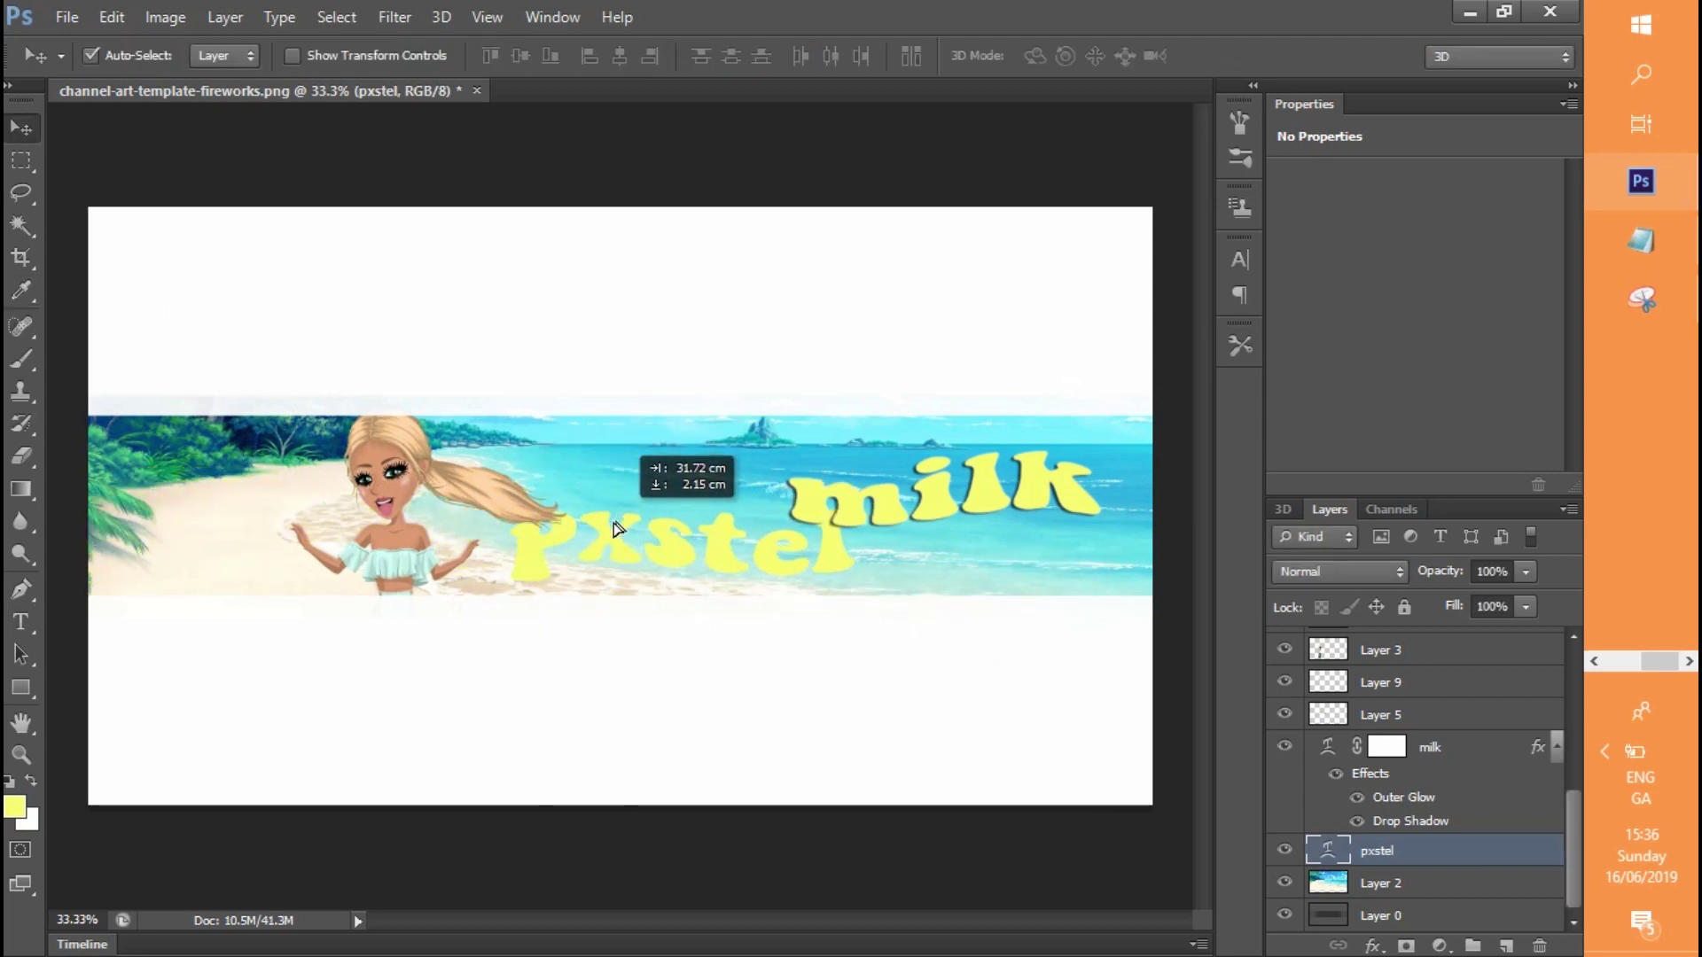
click(111, 17)
click(229, 481)
drag(492, 462, 407, 436)
drag(649, 549, 540, 523)
click(22, 129)
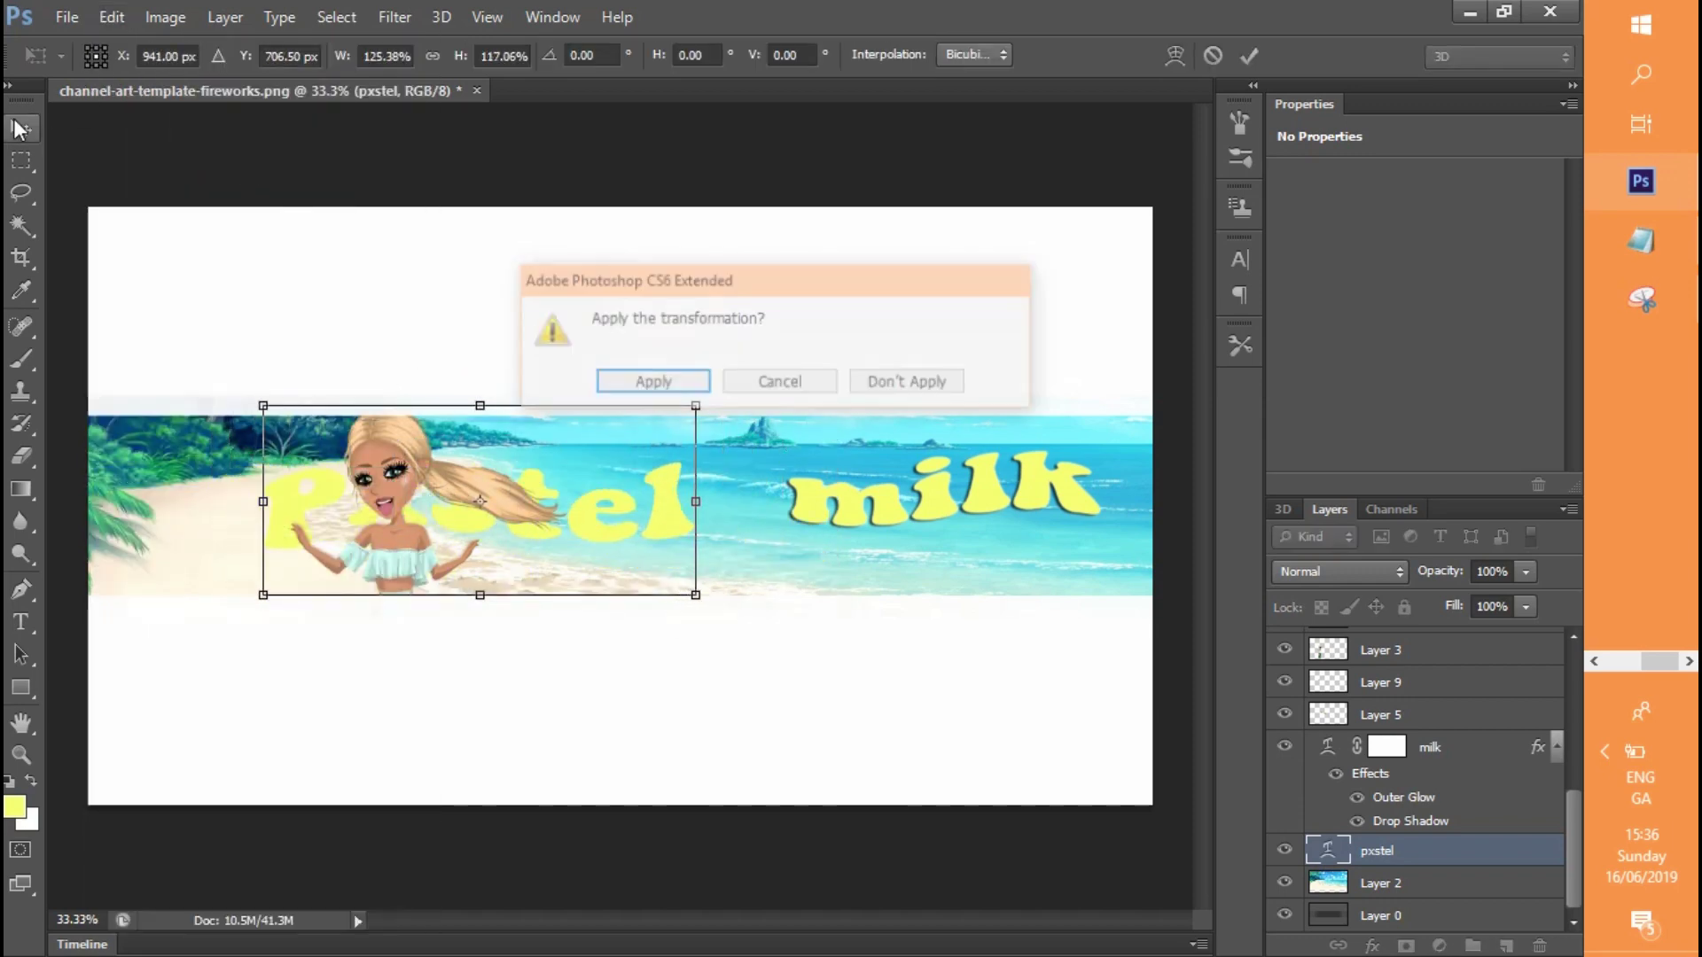
click(654, 381)
Move the milk text closer to pxstel and resize it to about 116% width and 100% height
drag(908, 523, 886, 550)
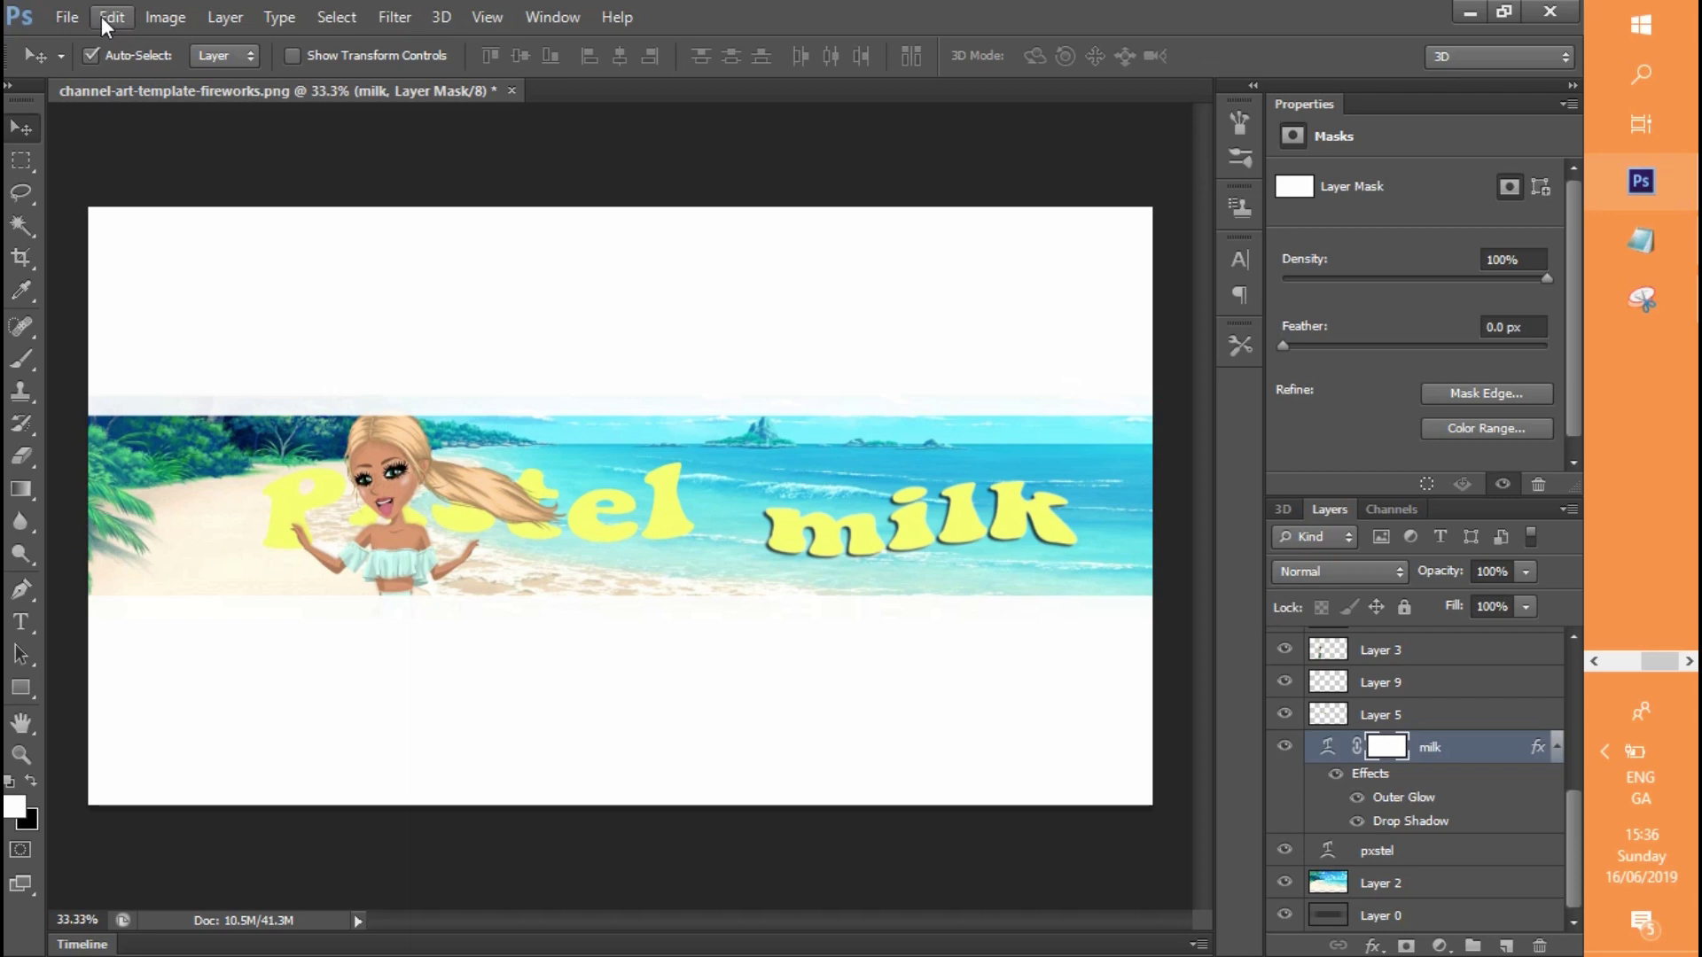
click(110, 17)
click(178, 478)
drag(760, 408, 769, 442)
drag(829, 541, 794, 520)
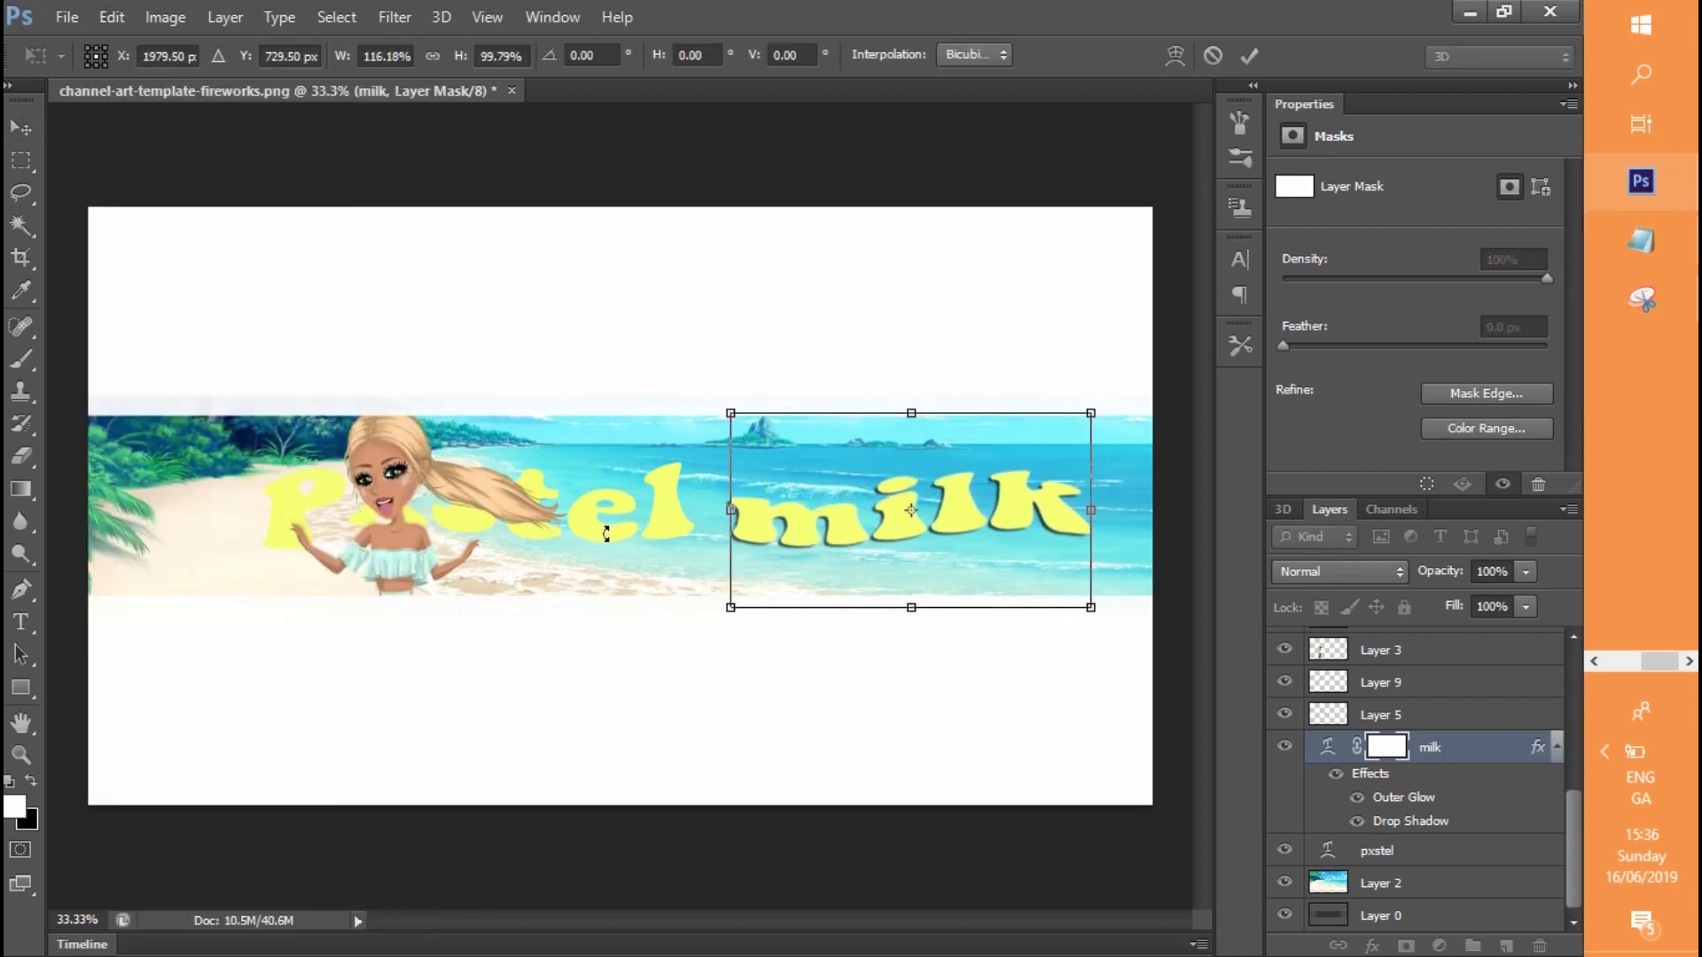
click(20, 128)
click(653, 380)
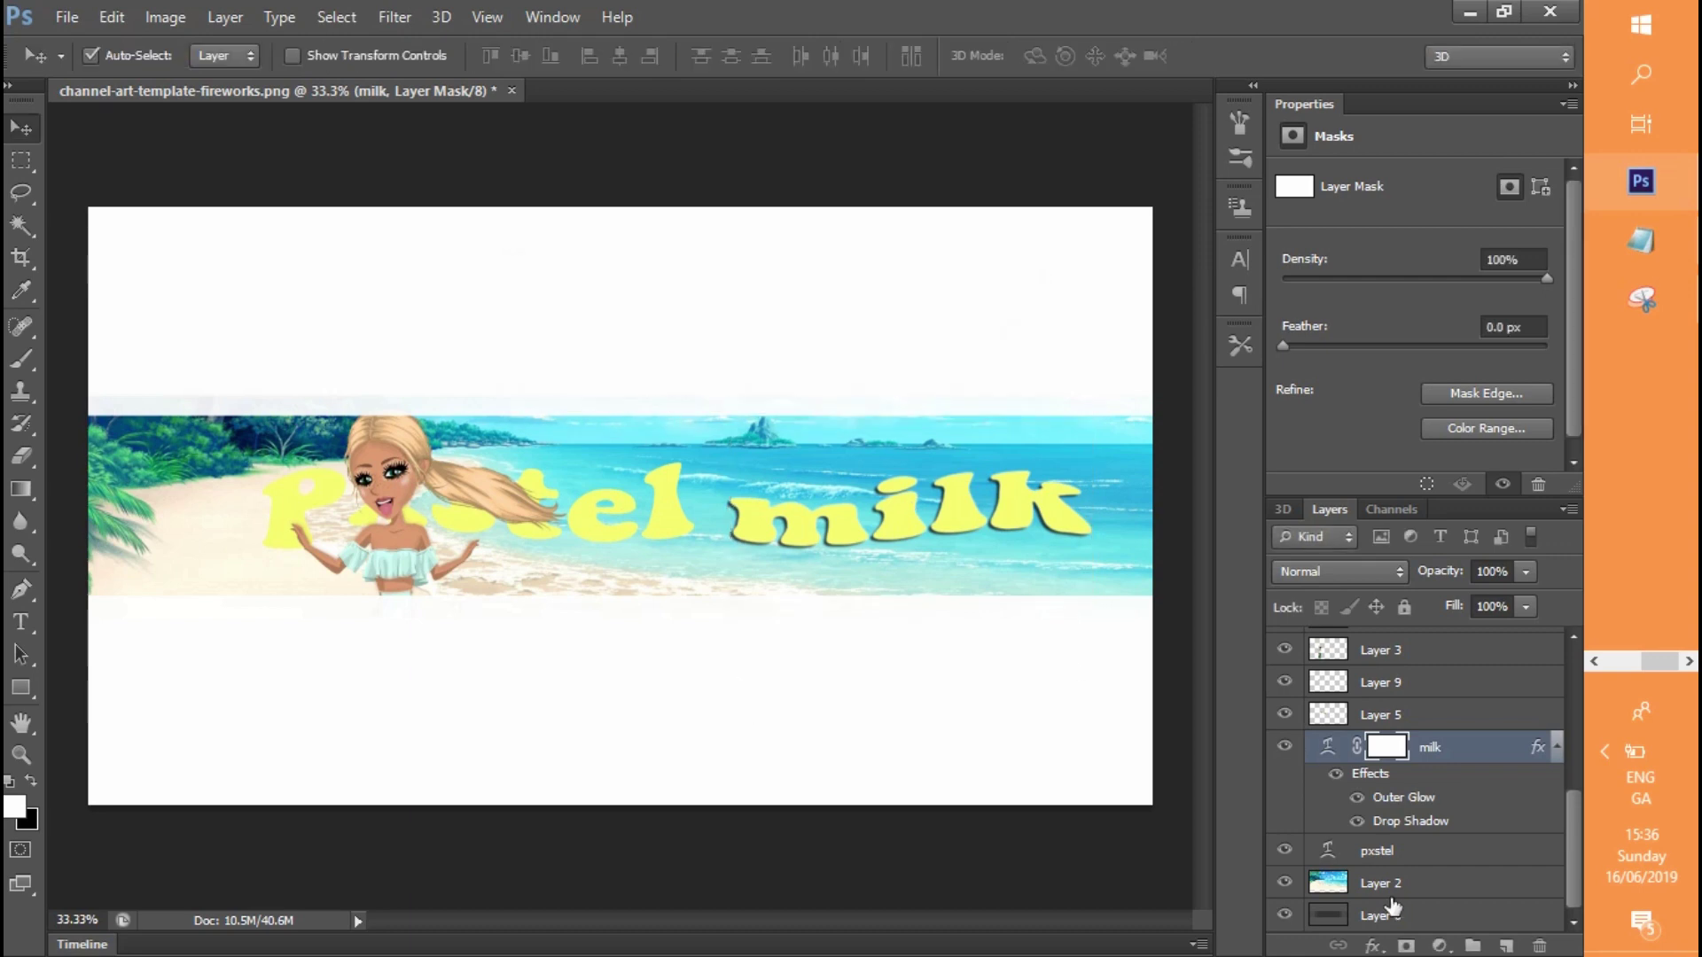
Add an Inner Glow with the default settings to the pxstel text
click(1383, 850)
click(1373, 946)
click(1445, 761)
click(1172, 158)
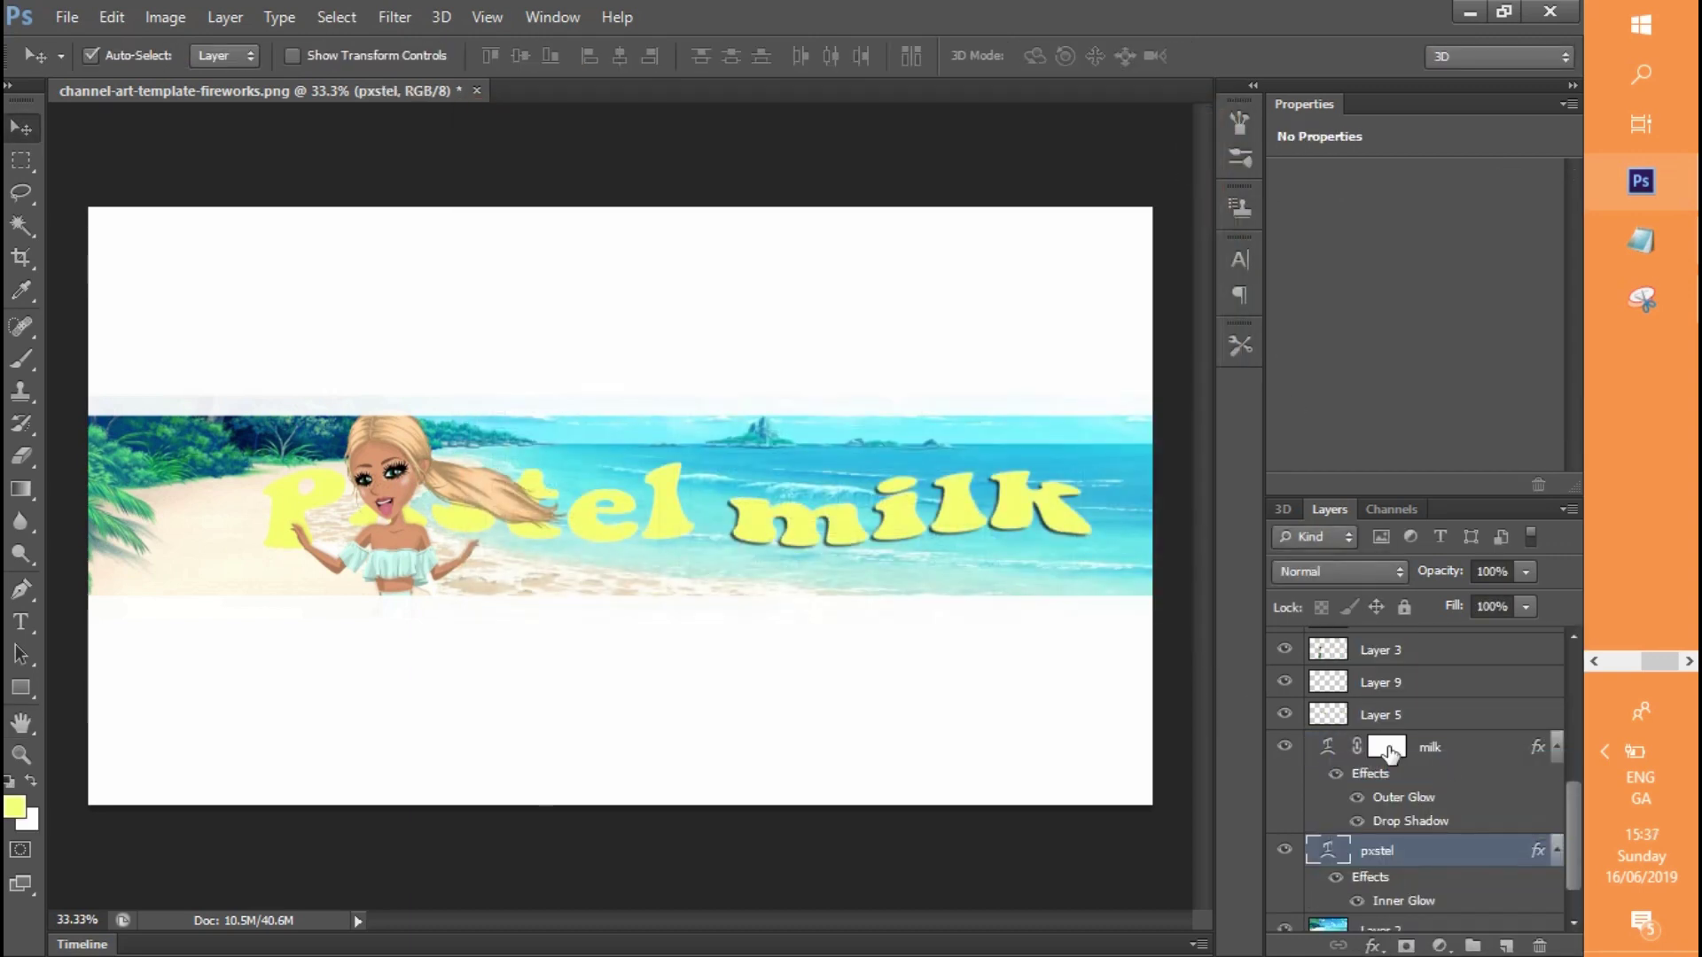
Hide the milk text's Drop Shadow and add an Inner Shadow with the default settings
click(1388, 749)
click(1359, 822)
click(1373, 947)
click(1410, 736)
click(1179, 152)
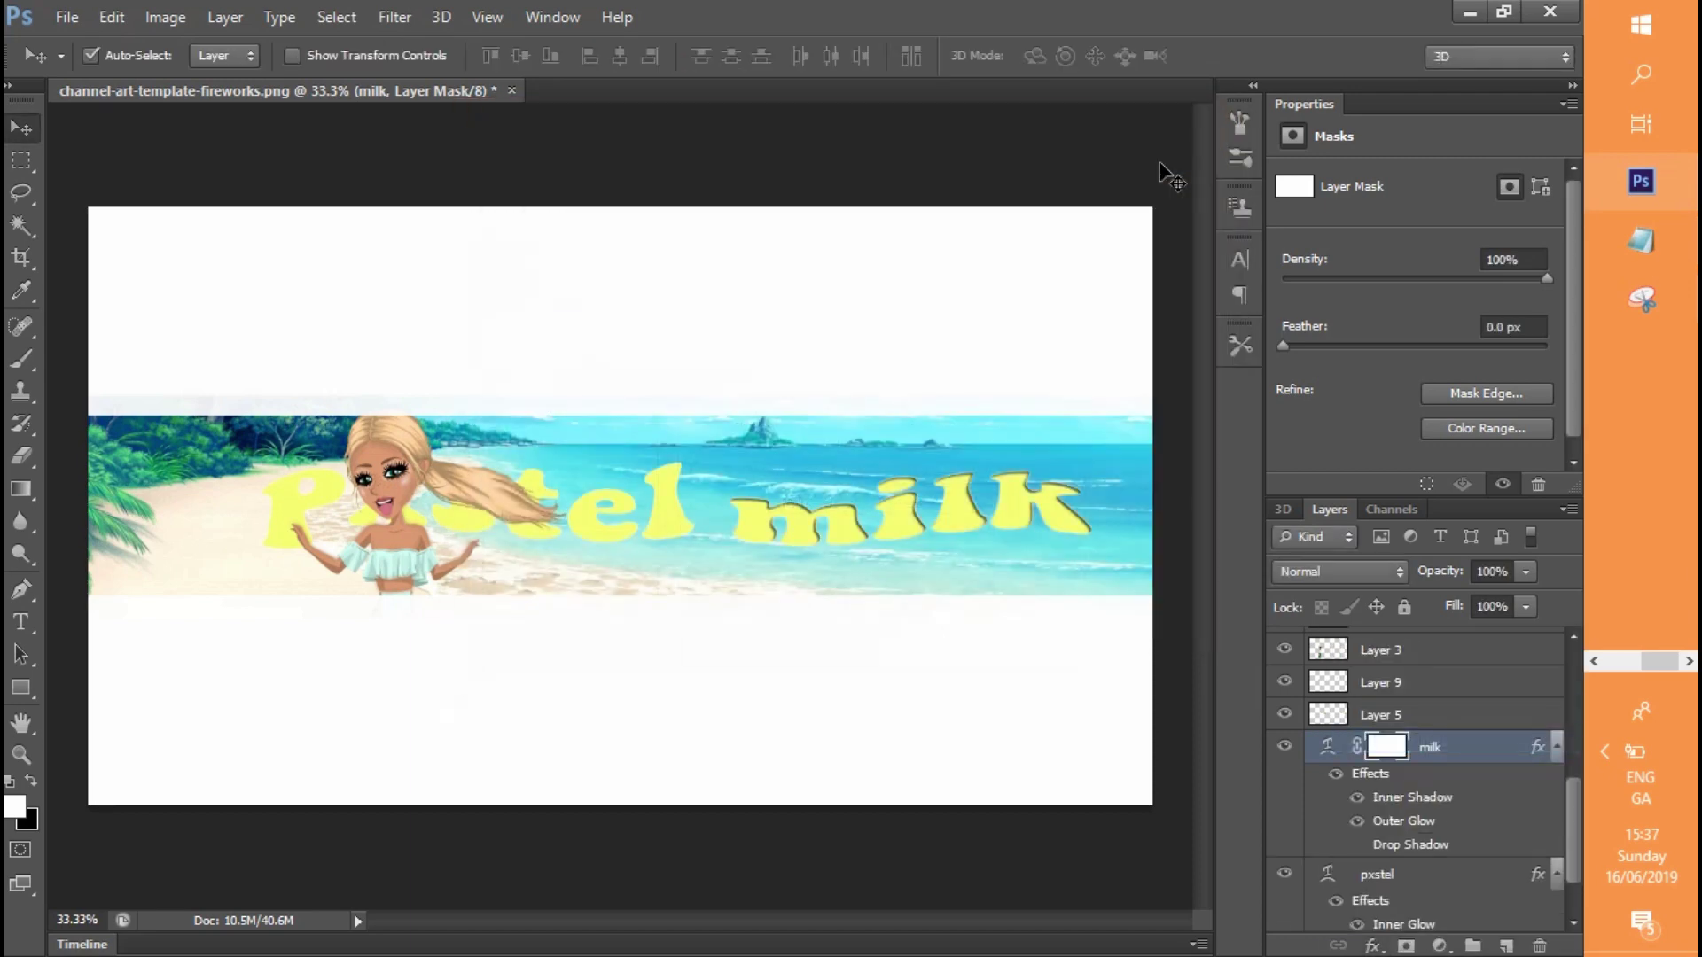
Hide the milk text's Inner Shadow and add an Inner Glow with the default settings
click(1359, 800)
click(1373, 947)
click(1462, 769)
click(1169, 159)
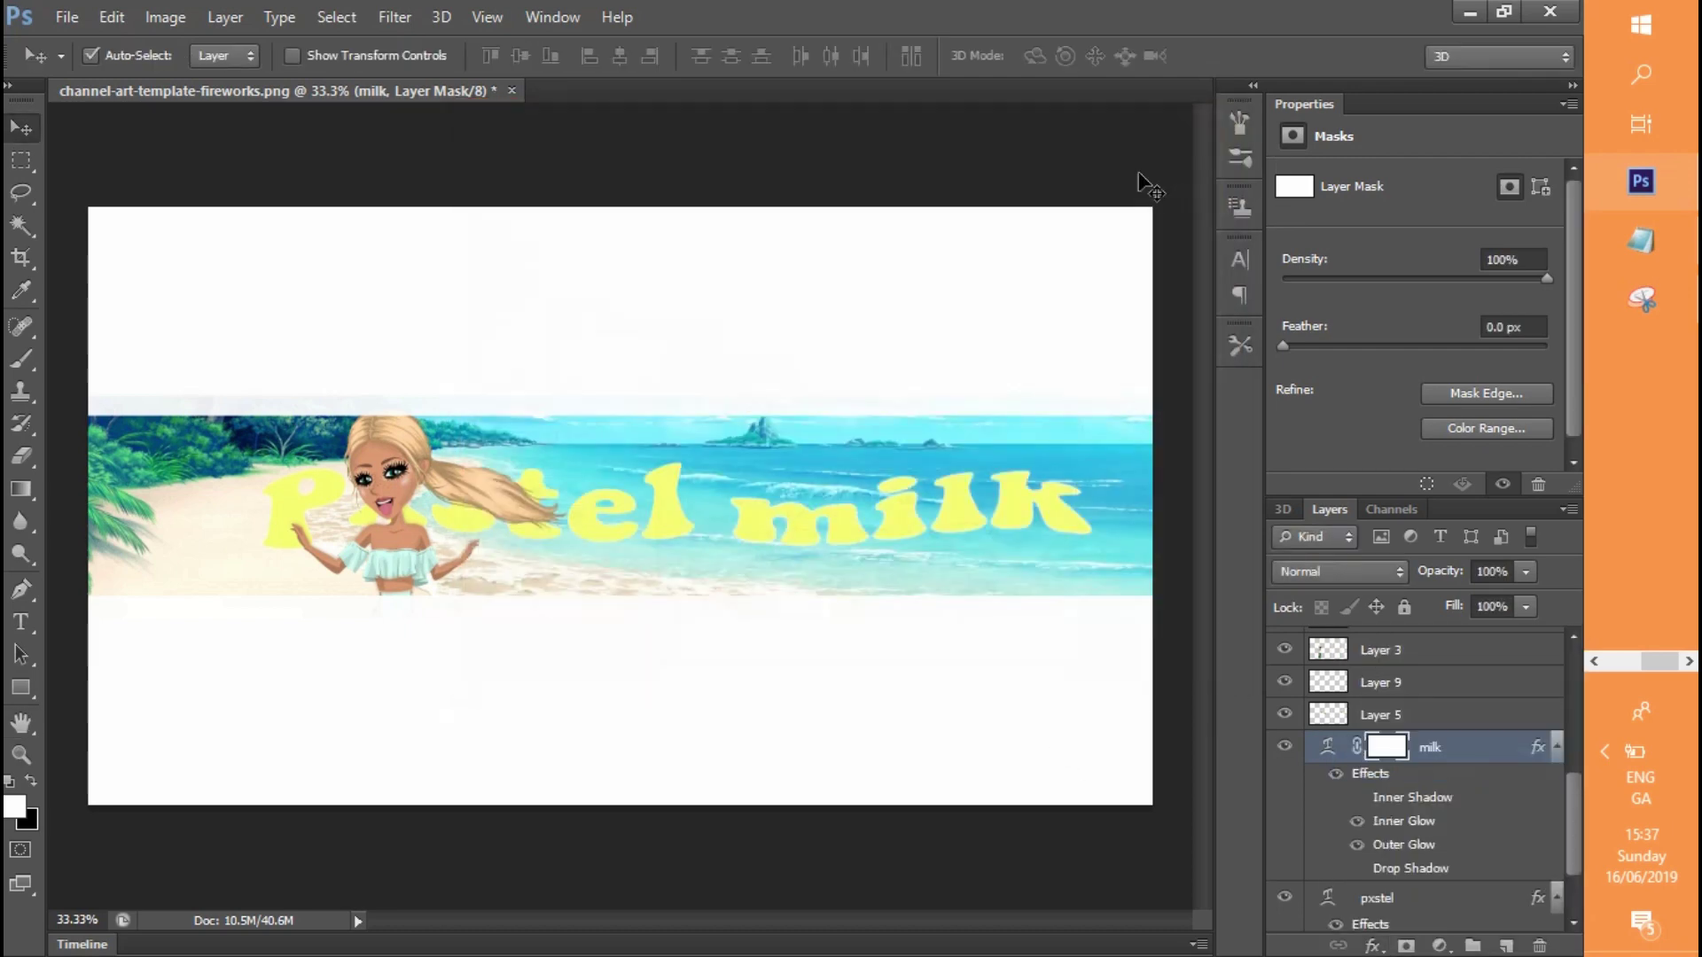
Add an Outer Glow with 75% opacity and 5 px size to the pxstel text, and shift both words further left
click(1381, 898)
click(1373, 947)
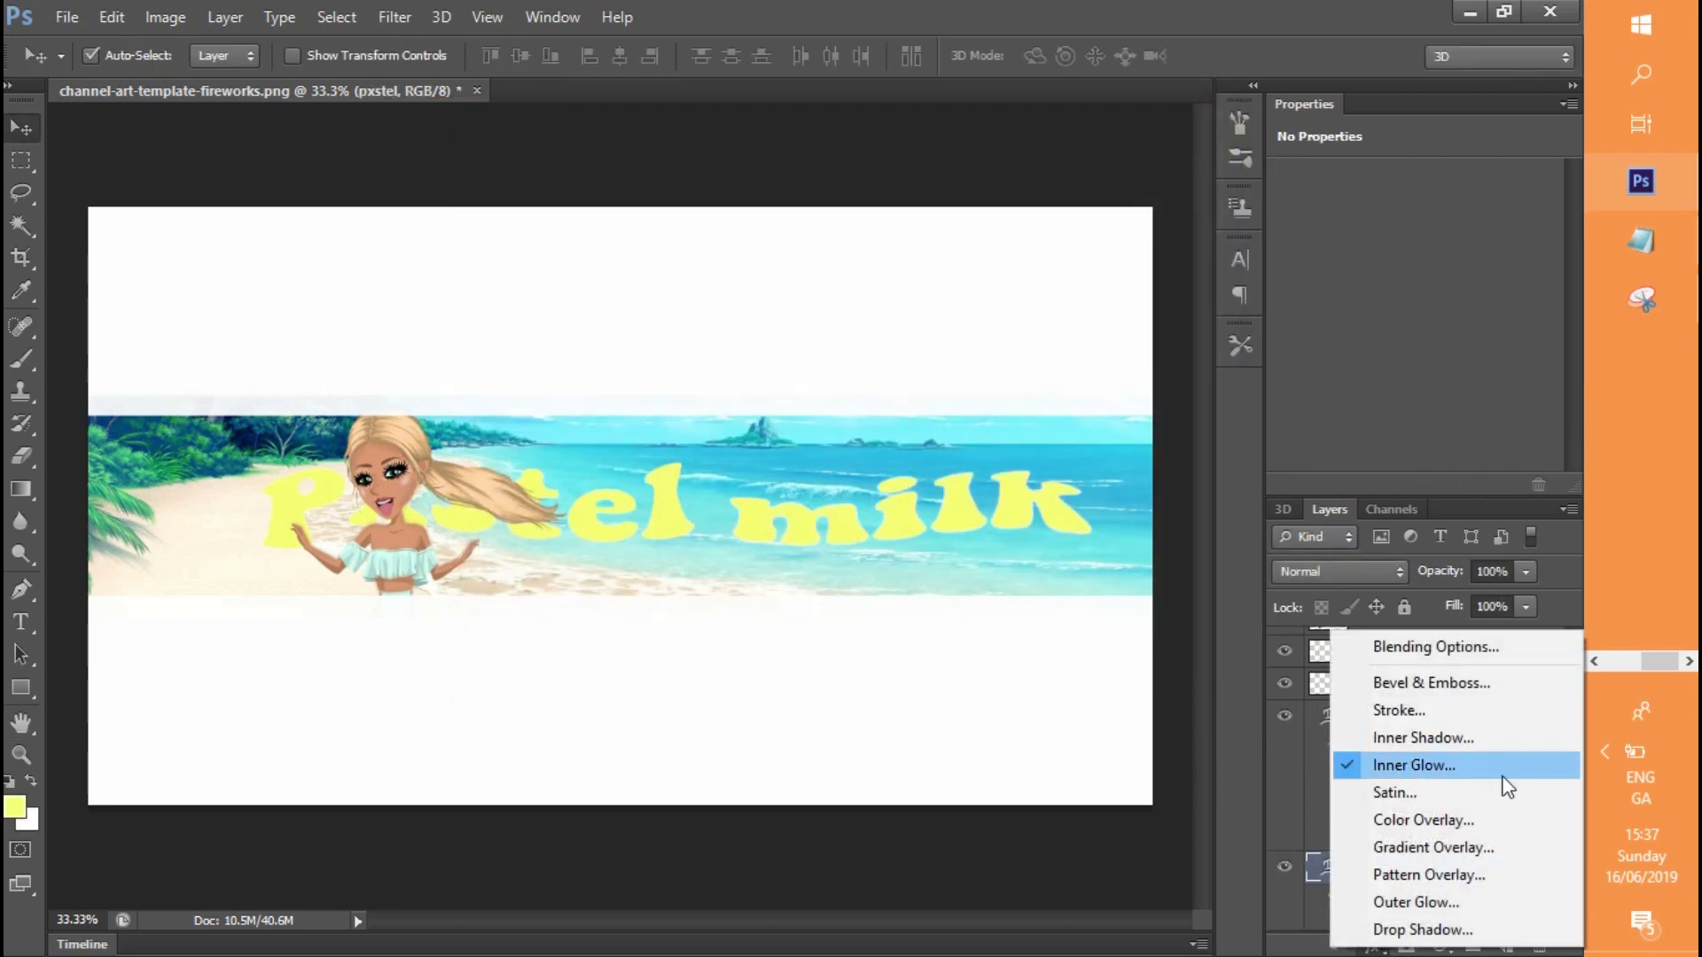
click(1457, 901)
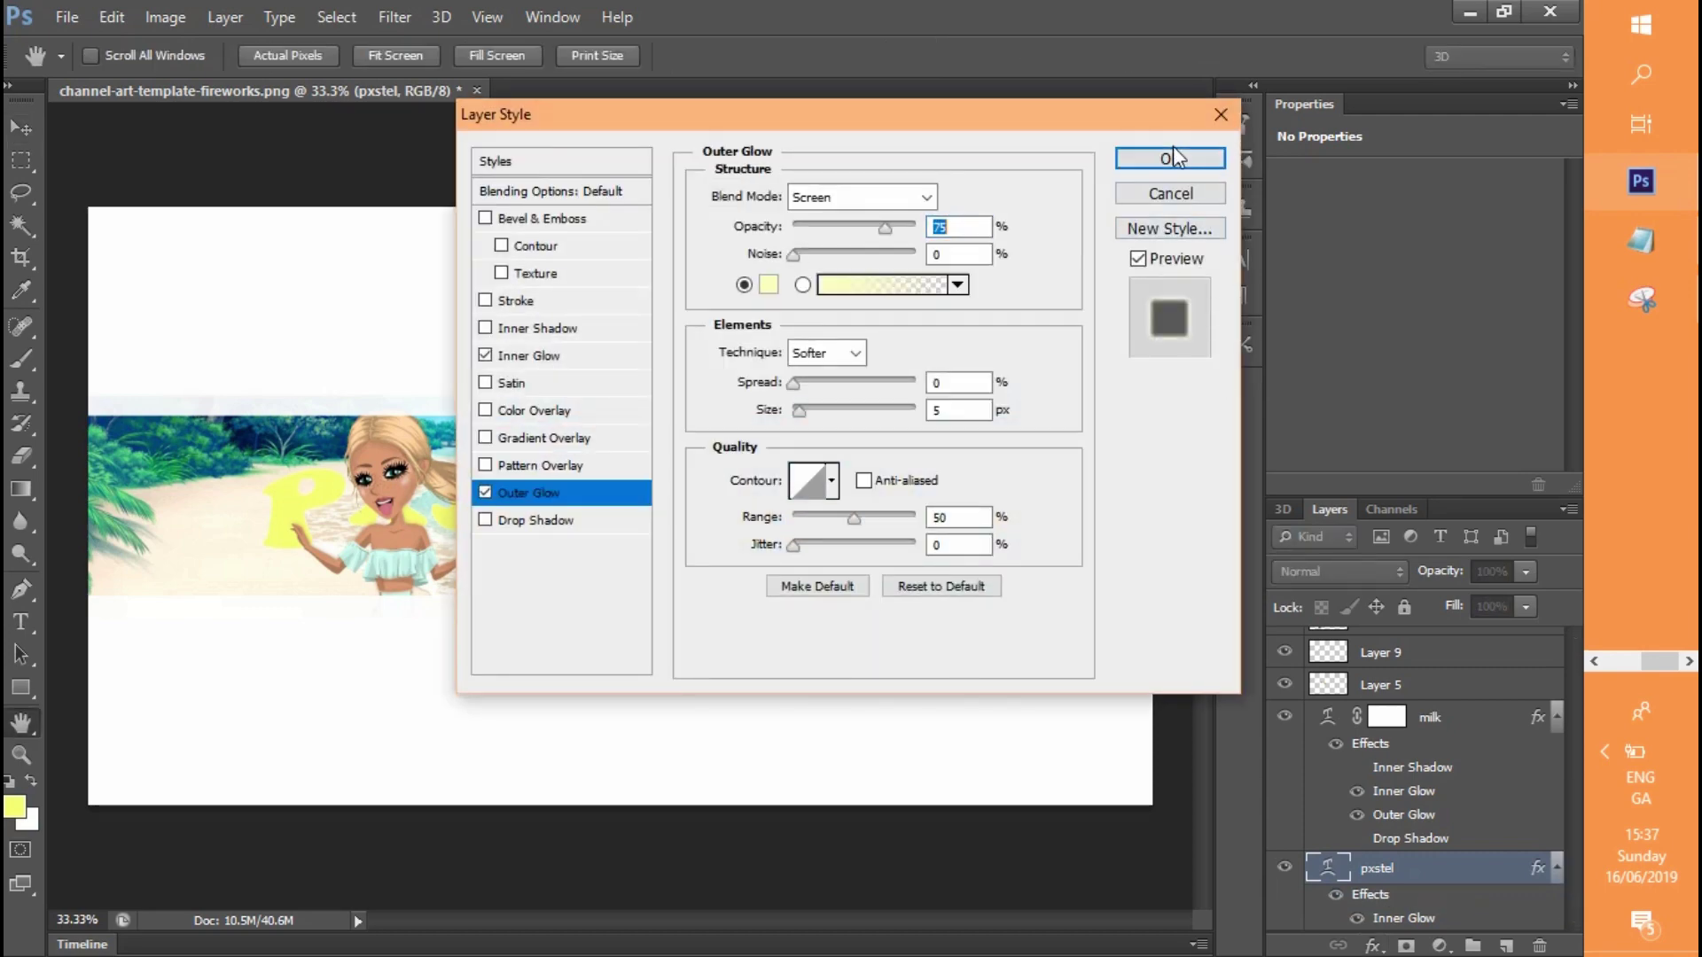
click(1172, 162)
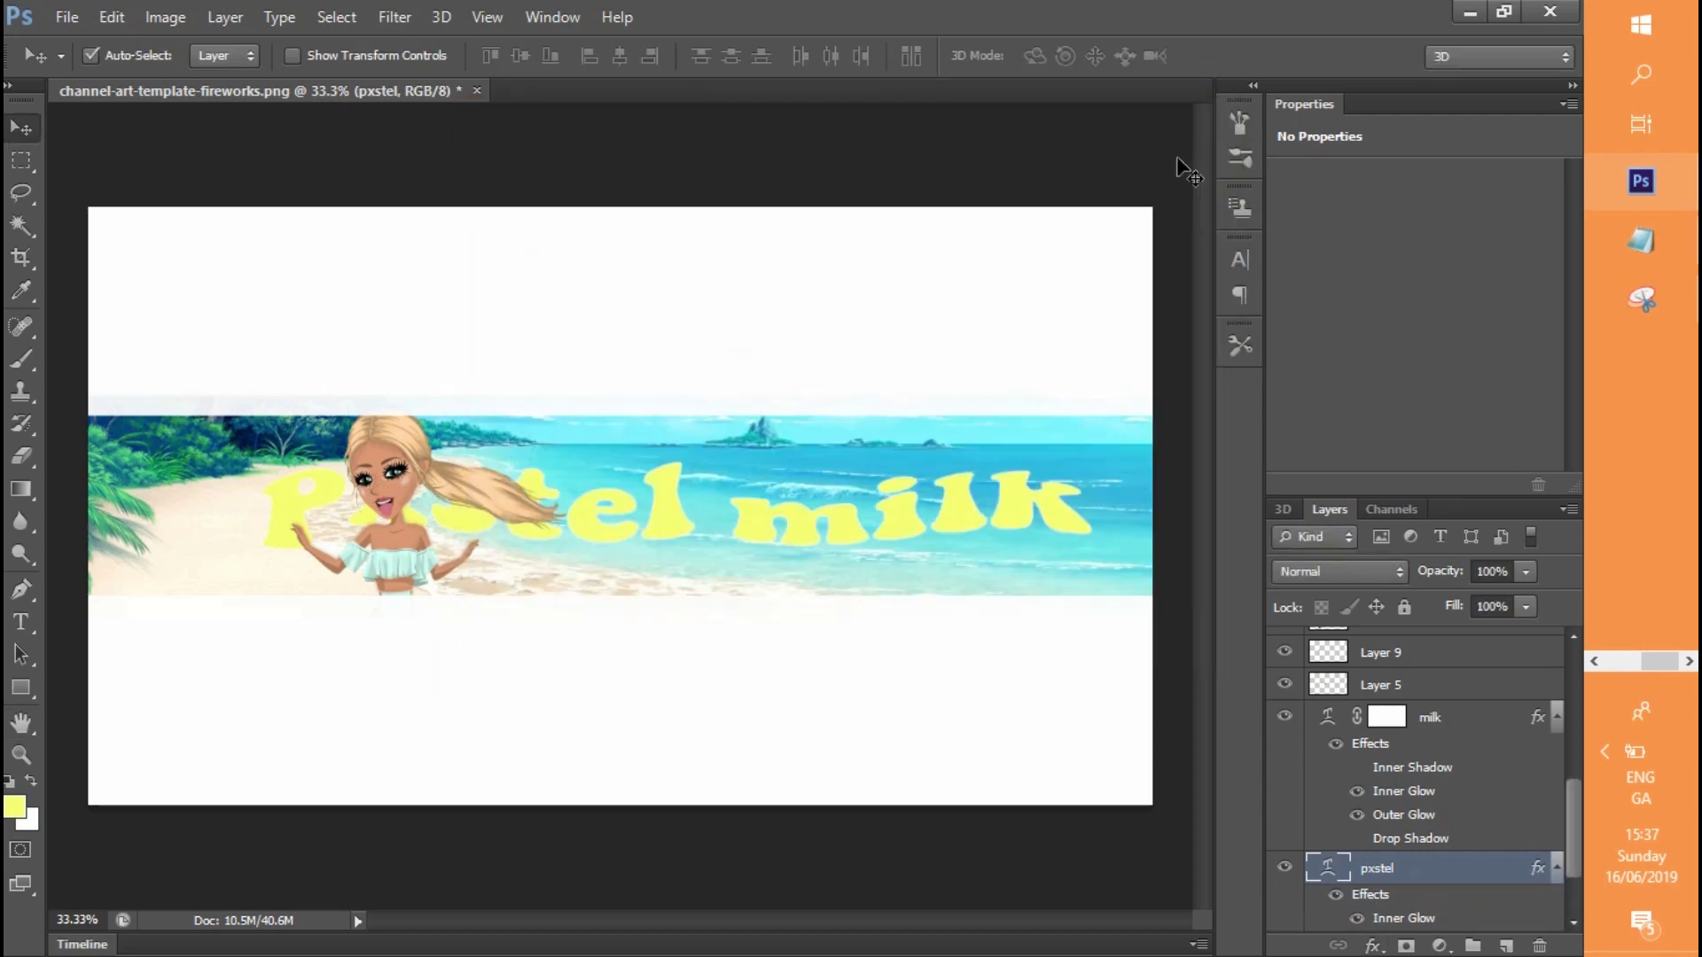
drag(320, 499, 268, 498)
drag(807, 517, 780, 530)
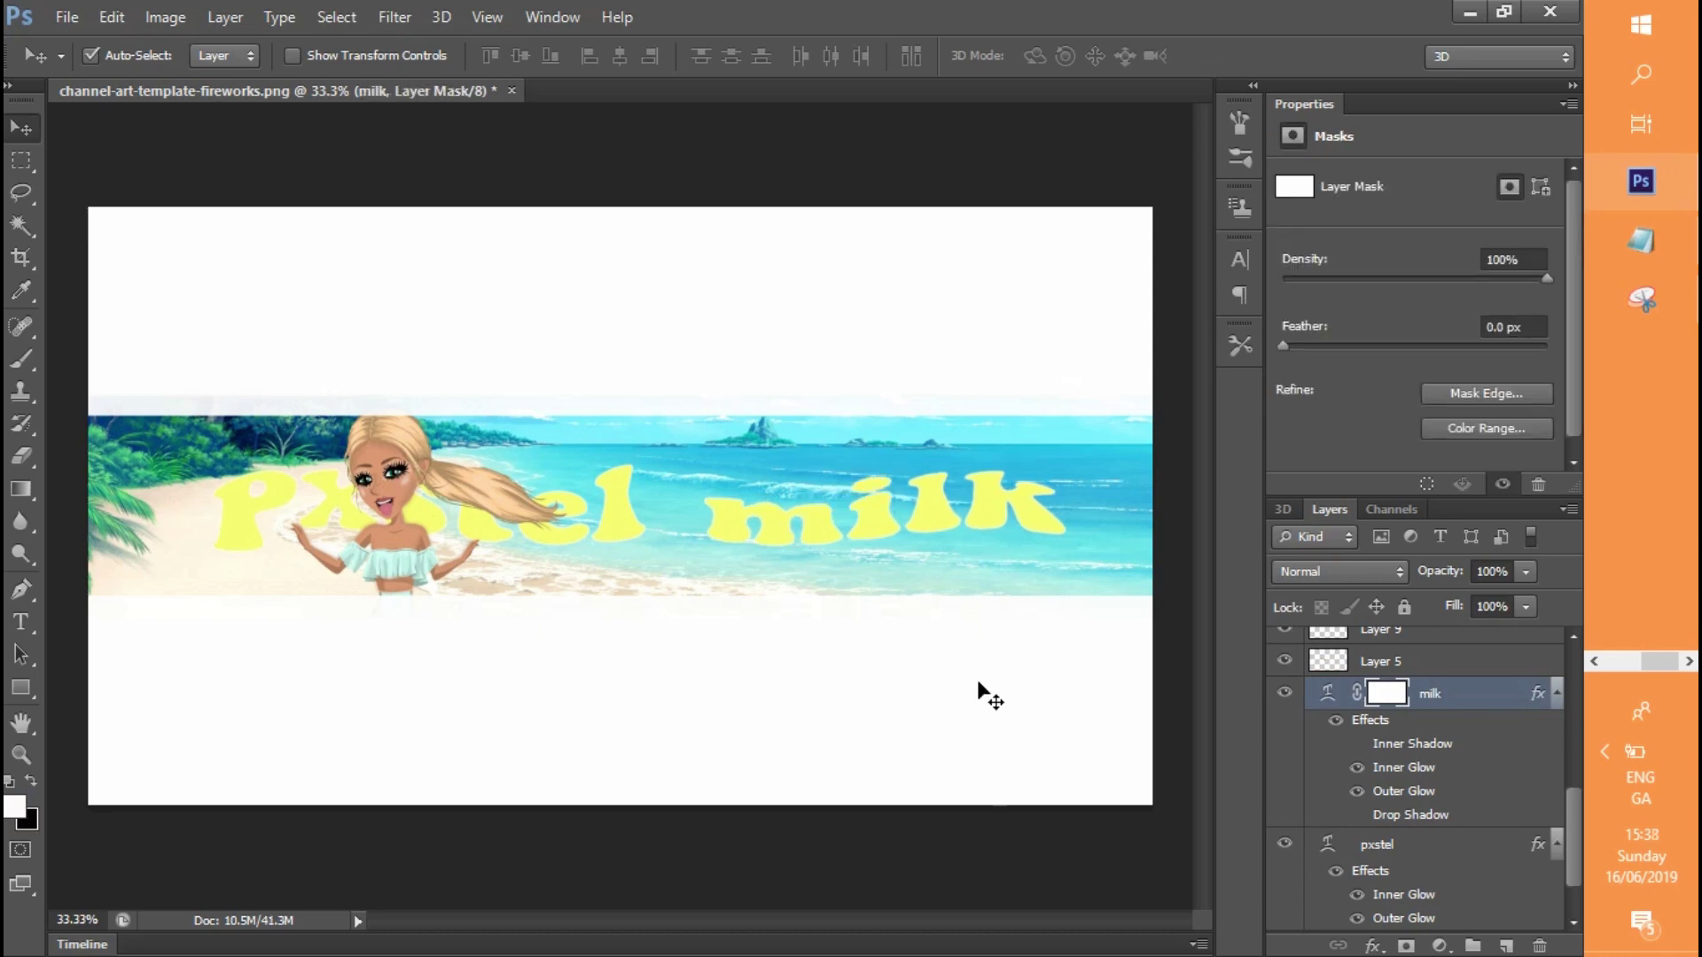
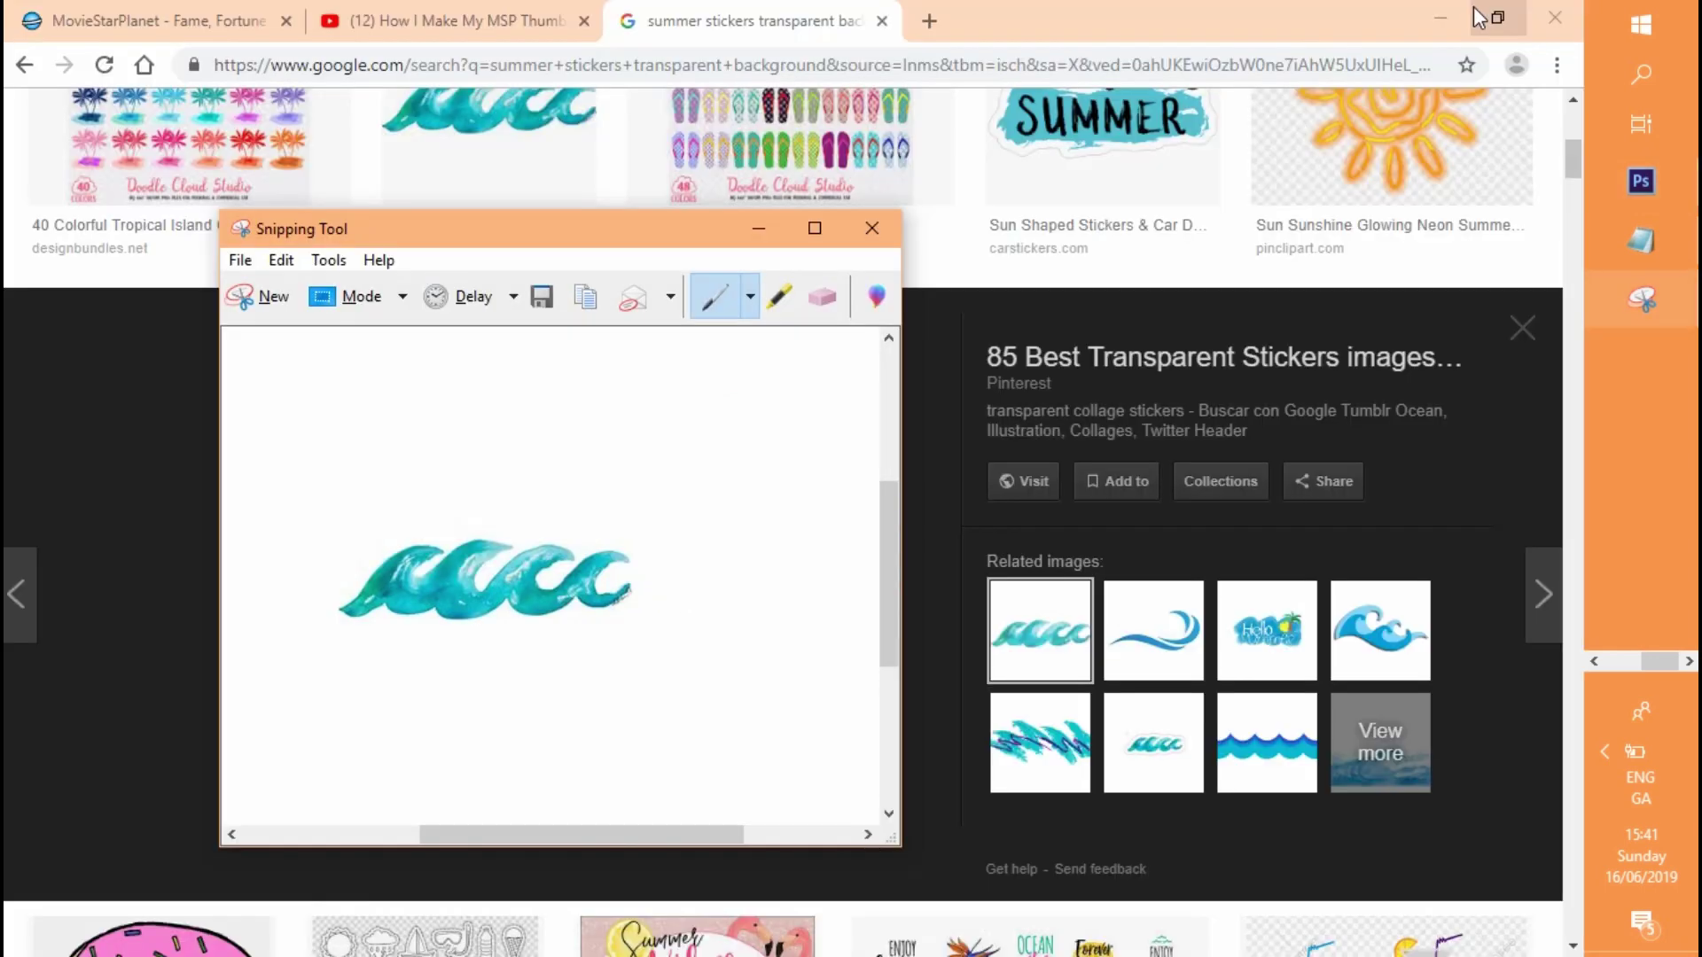
Replace the summer stickers query in Google Images with a search for "palm tree"
click(761, 228)
click(1520, 304)
click(745, 145)
key(BackSpace)
key(BackSpace)
key(BackSpace)
key(BackSpace)
key(BackSpace)
key(BackSpace)
key(BackSpace)
key(BackSpace)
key(BackSpace)
key(BackSpace)
key(BackSpace)
key(BackSpace)
key(BackSpace)
key(BackSpace)
key(BackSpace)
key(BackSpace)
key(BackSpace)
key(BackSpace)
key(BackSpace)
key(BackSpace)
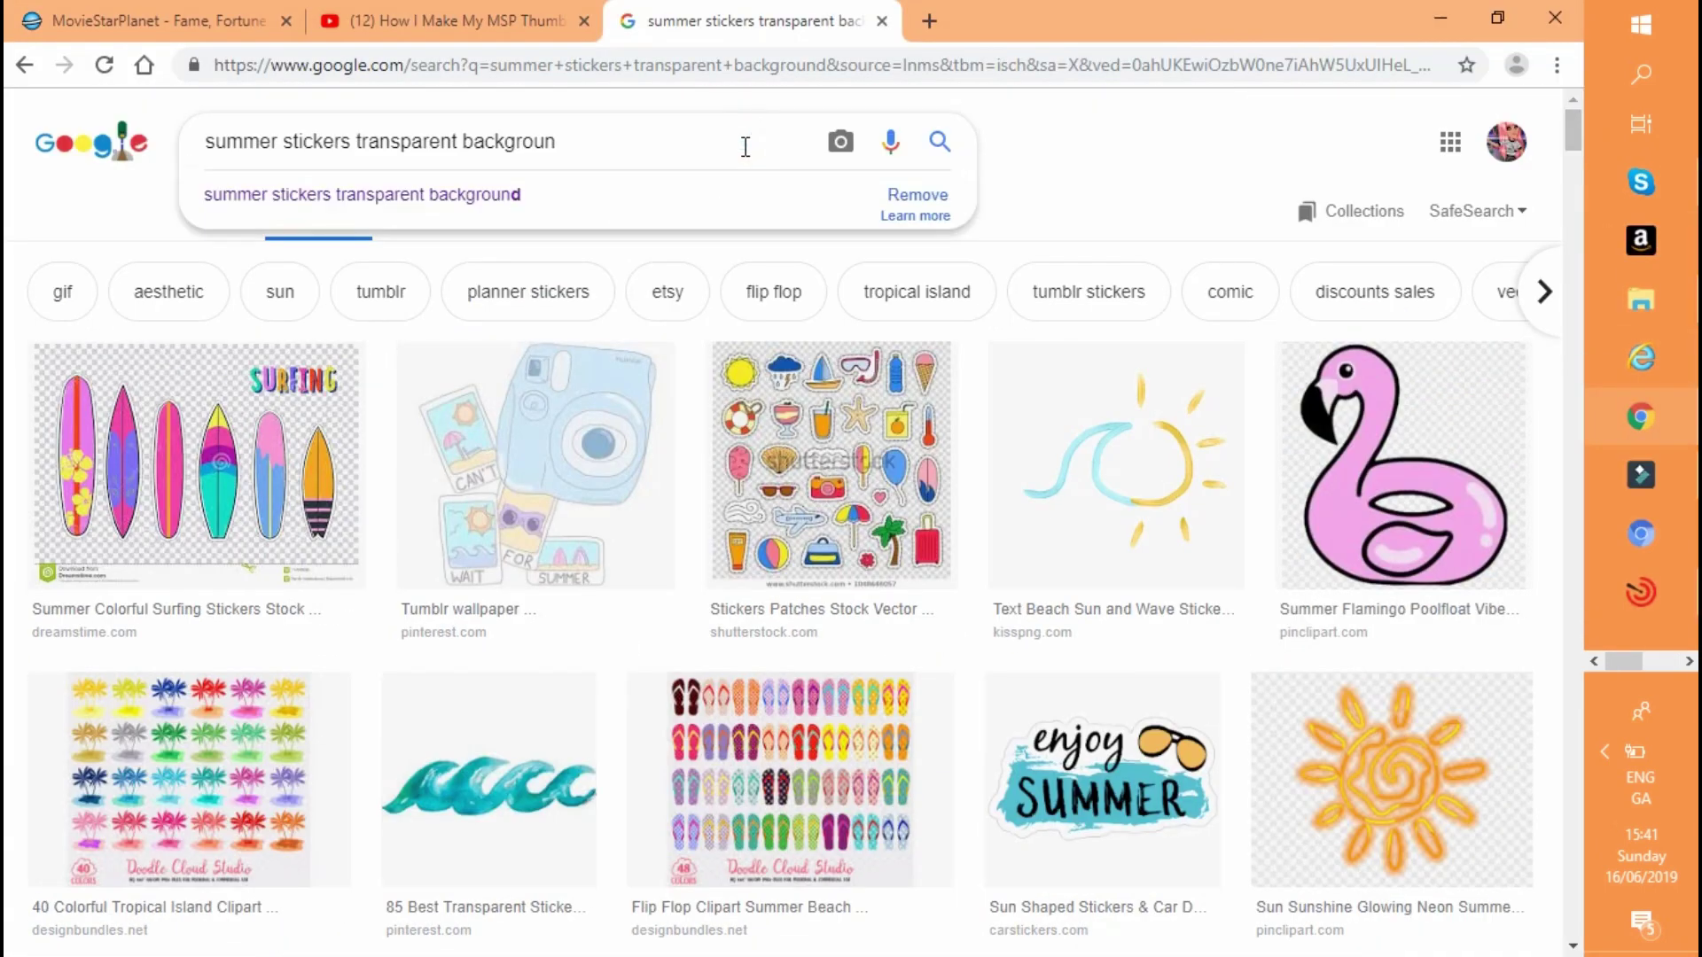
text(palm tree)
key(Return)
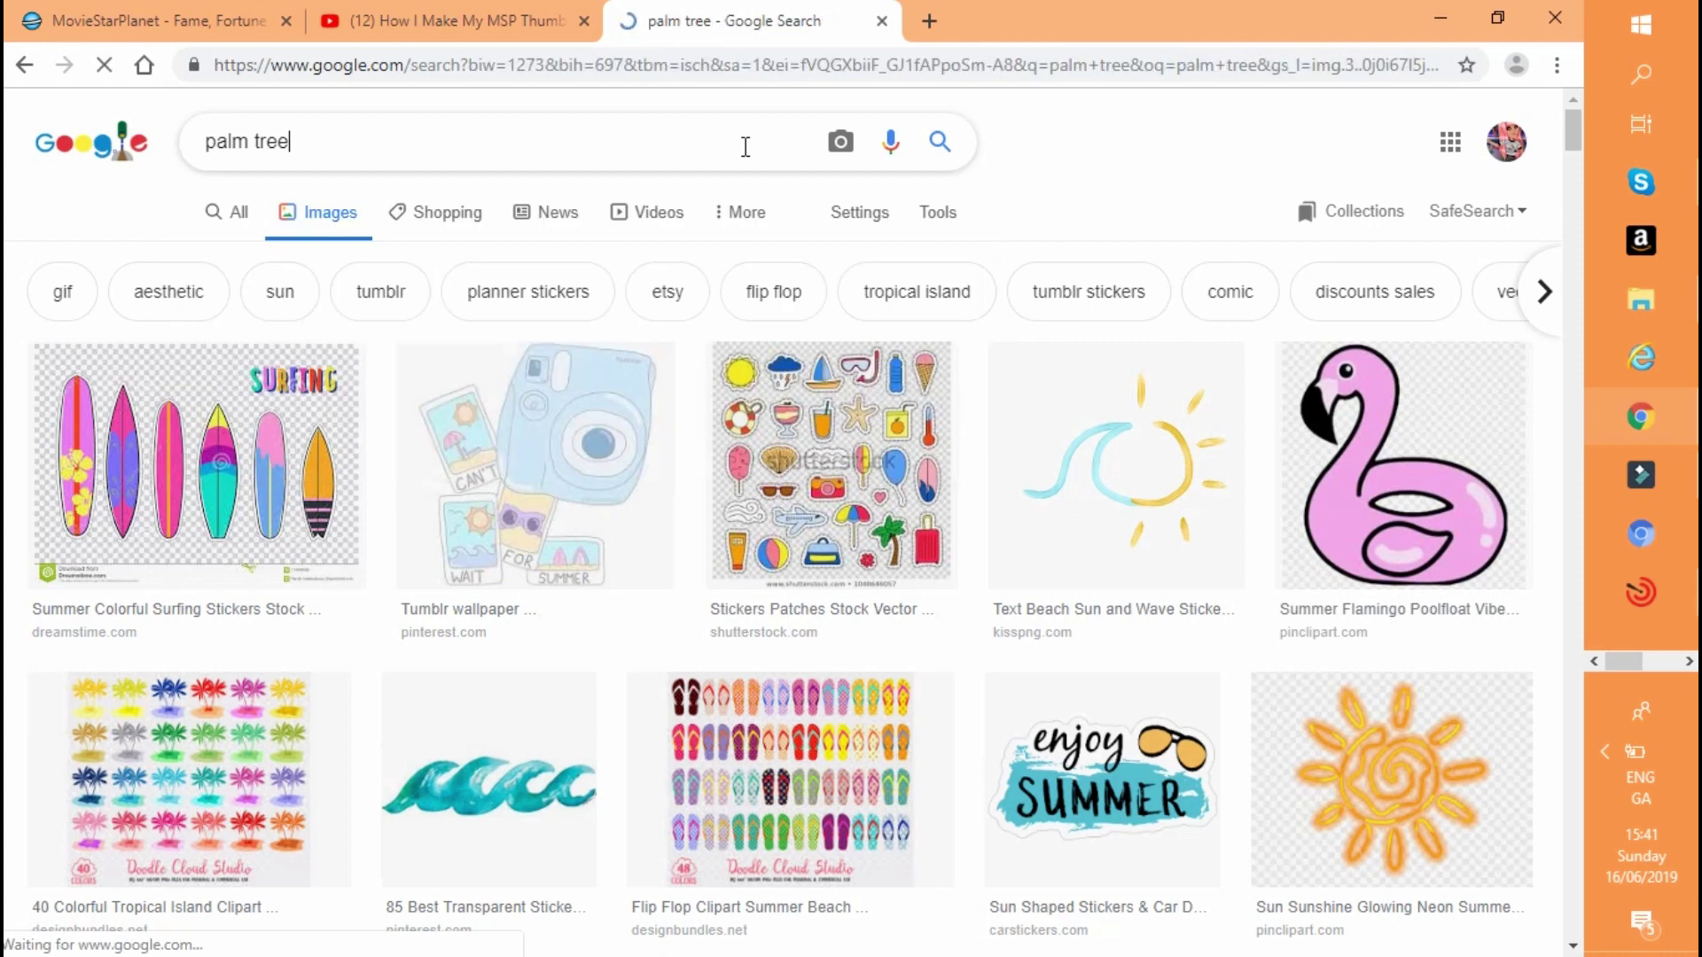
Search images for "palm tree sticker" and preview the Amazon wild palm tree decal
click(340, 150)
text(sticker)
key(Return)
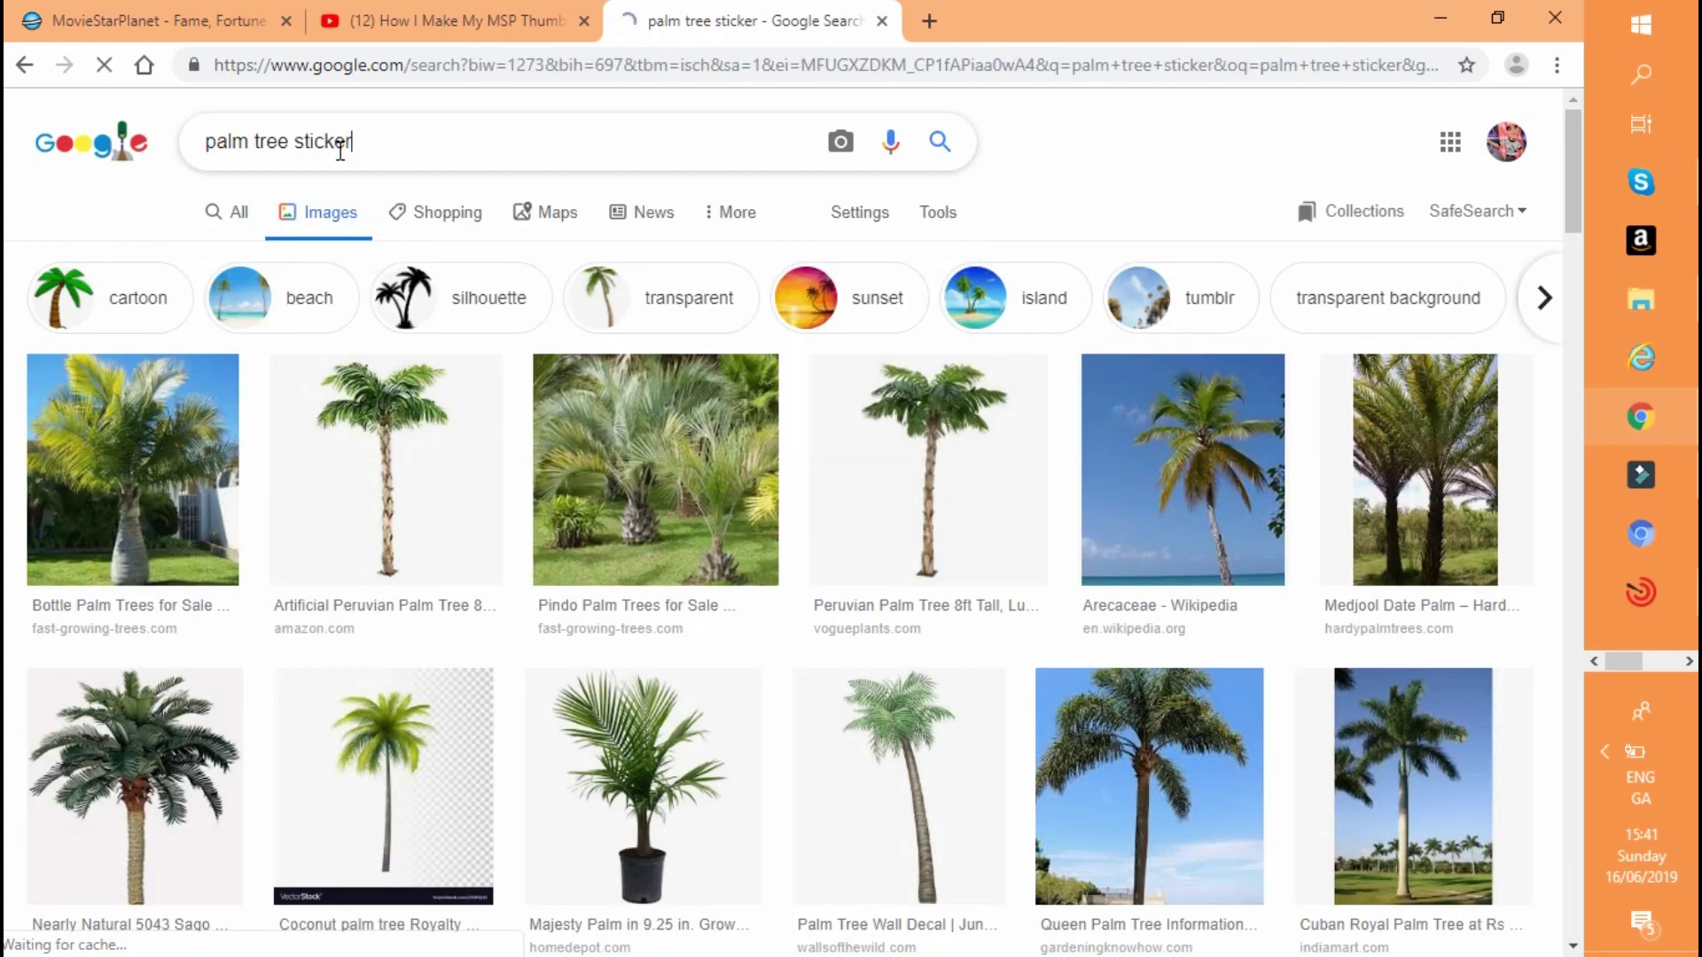
drag(1577, 191, 1577, 316)
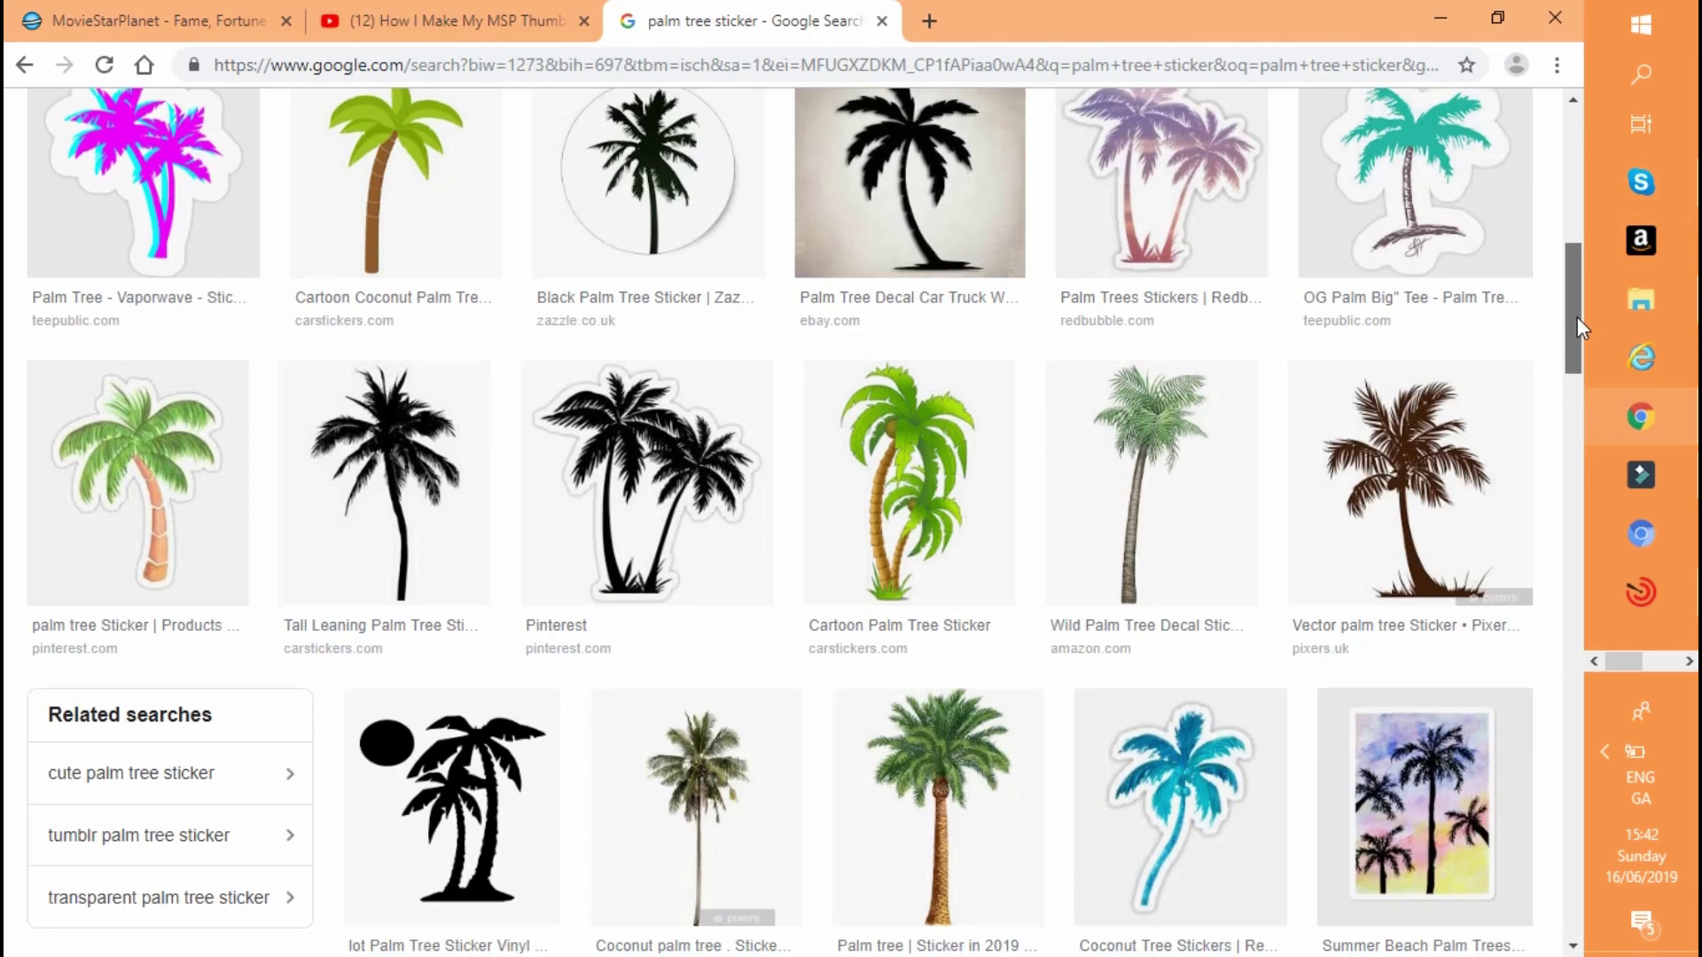
scroll(1182, 258, down, 4)
click(1183, 256)
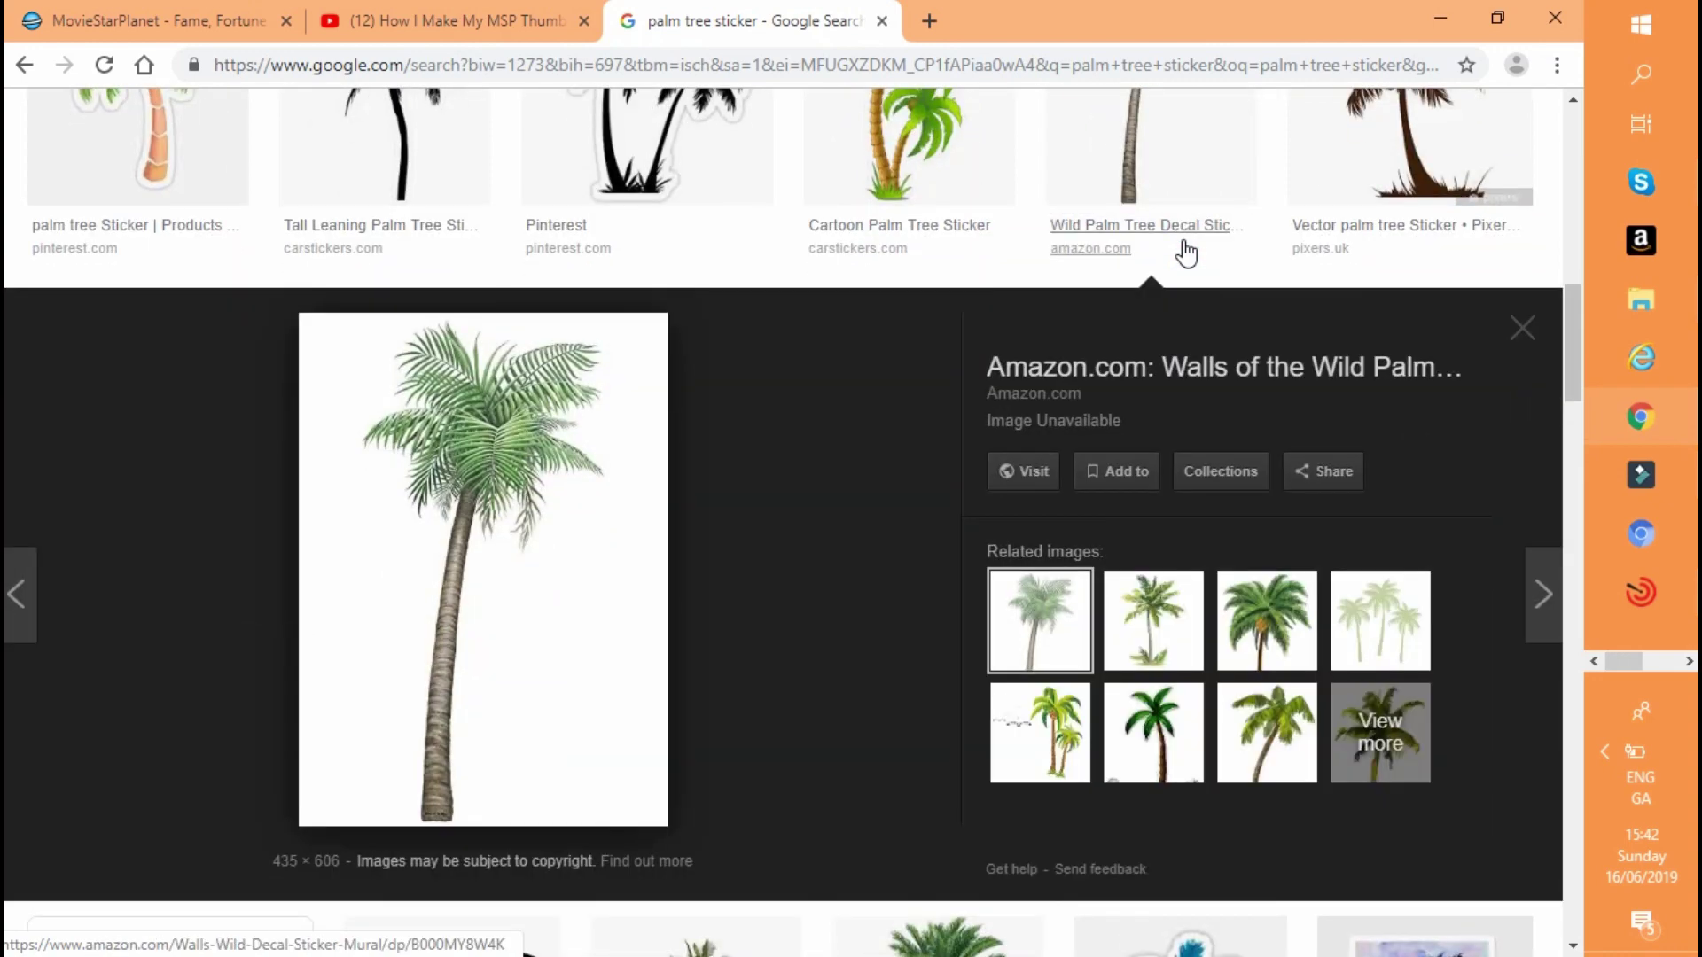
click(1388, 652)
click(1522, 328)
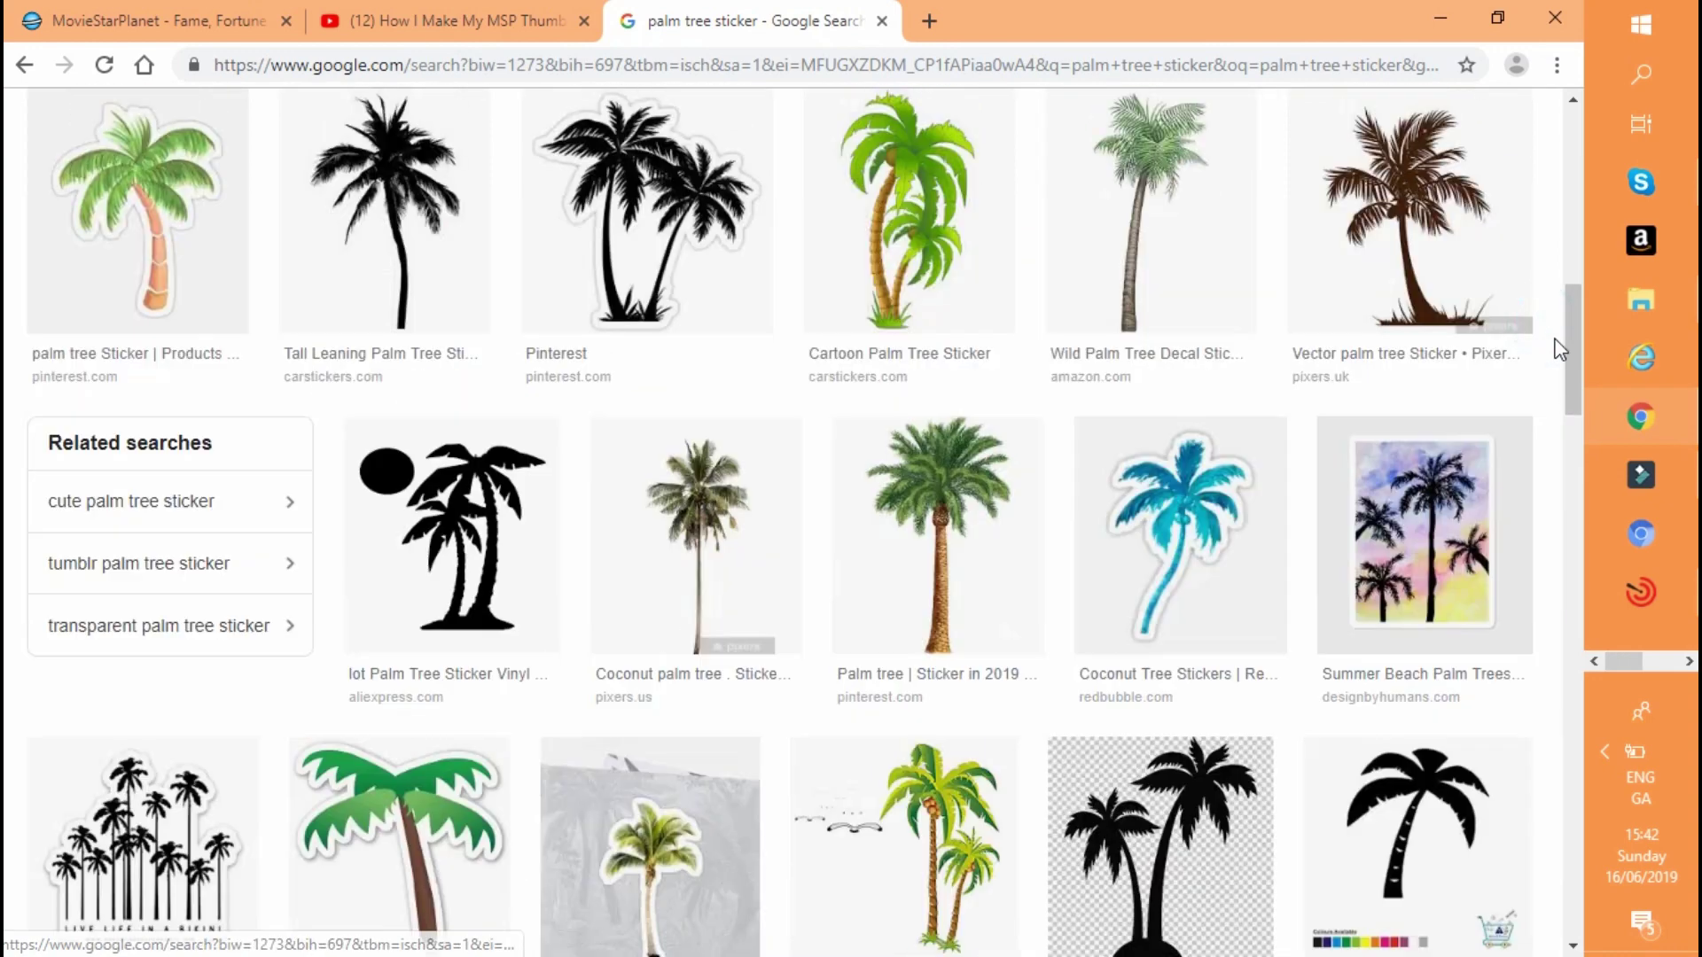
Search images for "palm tree" again and open the "Repotting a Palm Tree" frond photo
drag(1572, 344, 1570, 156)
click(525, 154)
key(BackSpace)
key(BackSpace)
key(BackSpace)
key(BackSpace)
key(BackSpace)
key(BackSpace)
key(BackSpace)
key(Return)
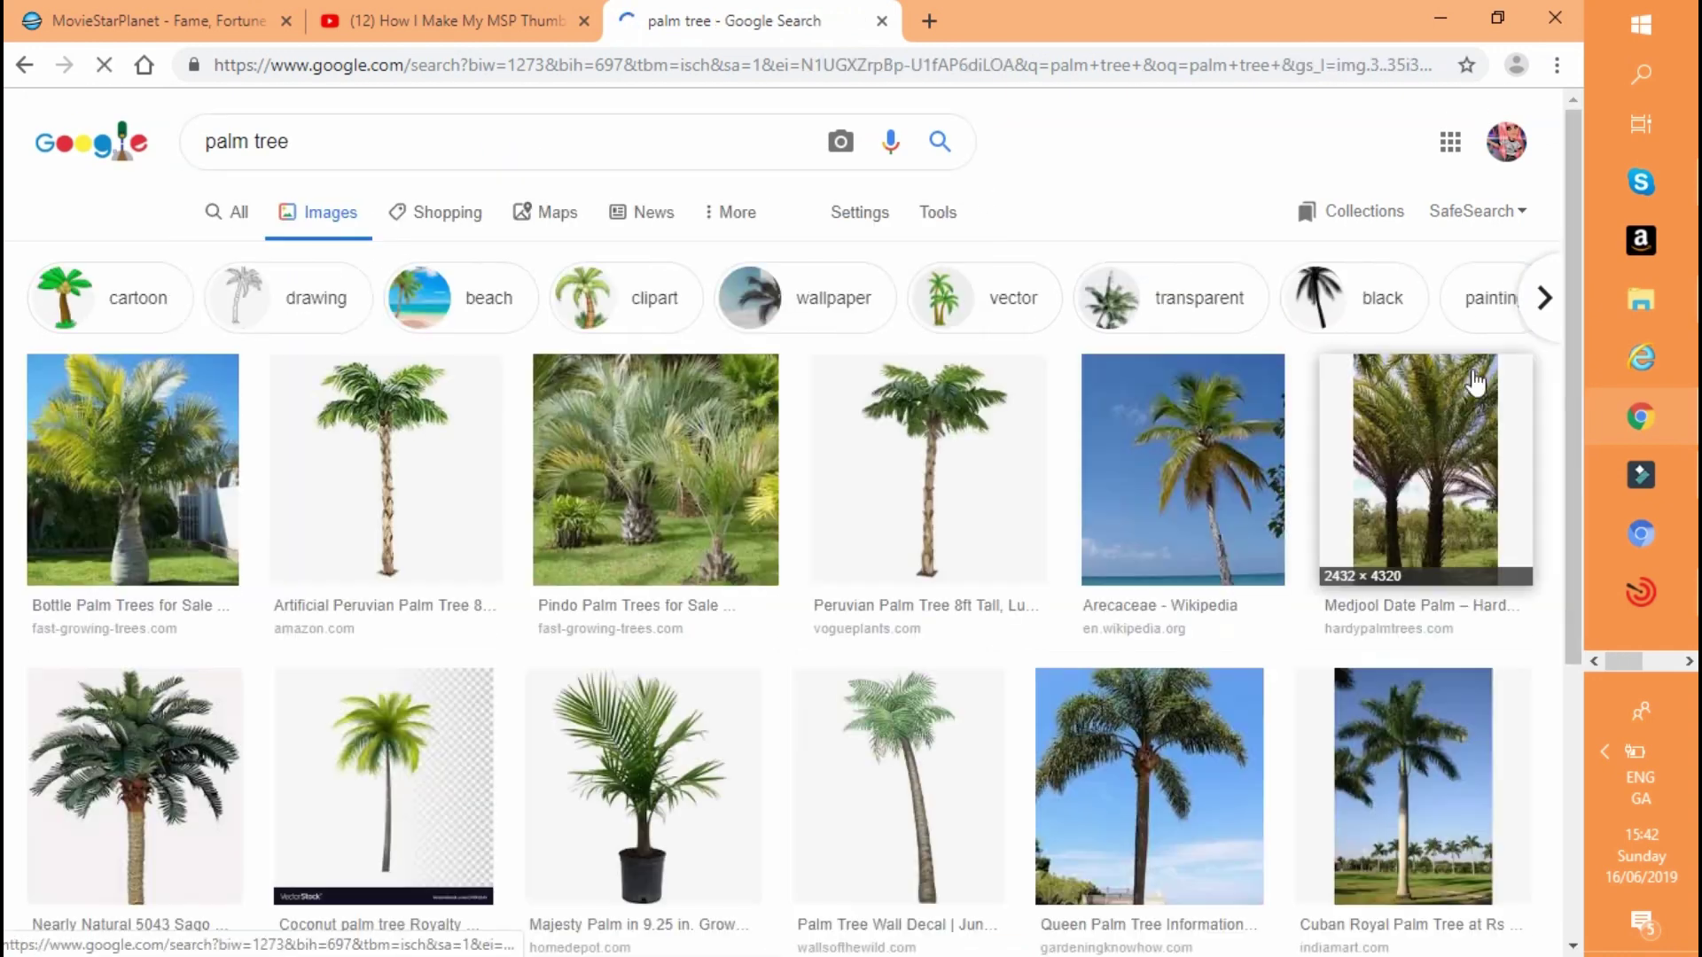
drag(1575, 187, 1621, 466)
click(1401, 402)
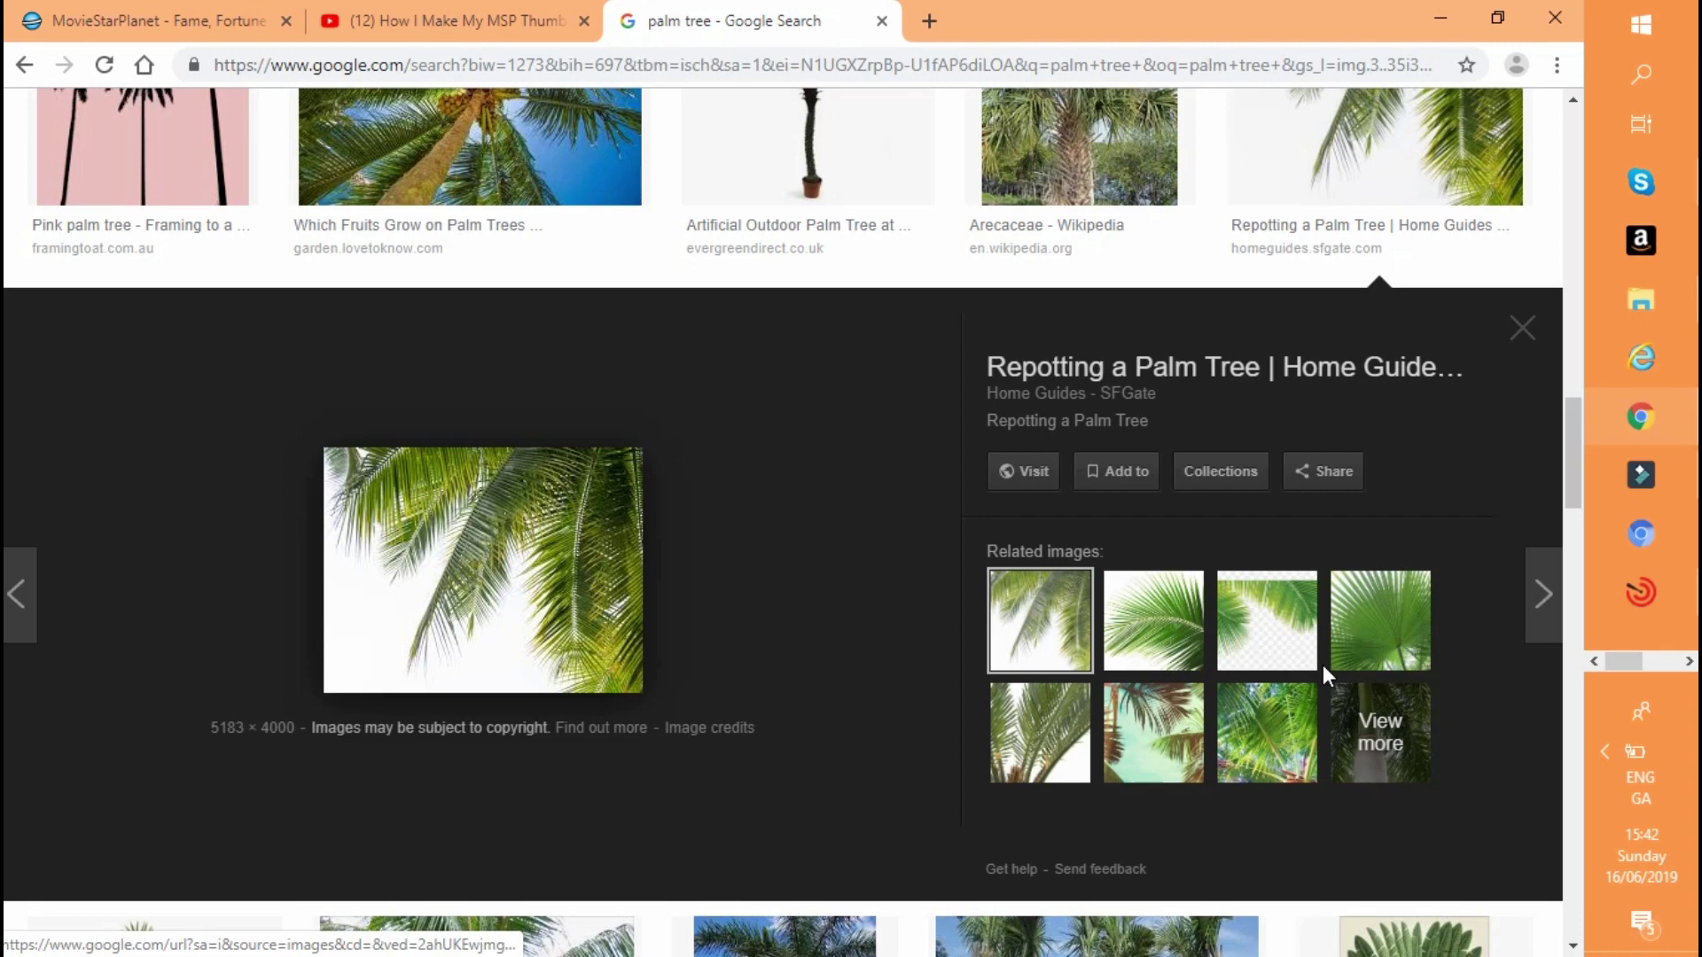
Switch to Snipping Tool, snip the previewed palm frond photo and copy the snip
click(1670, 264)
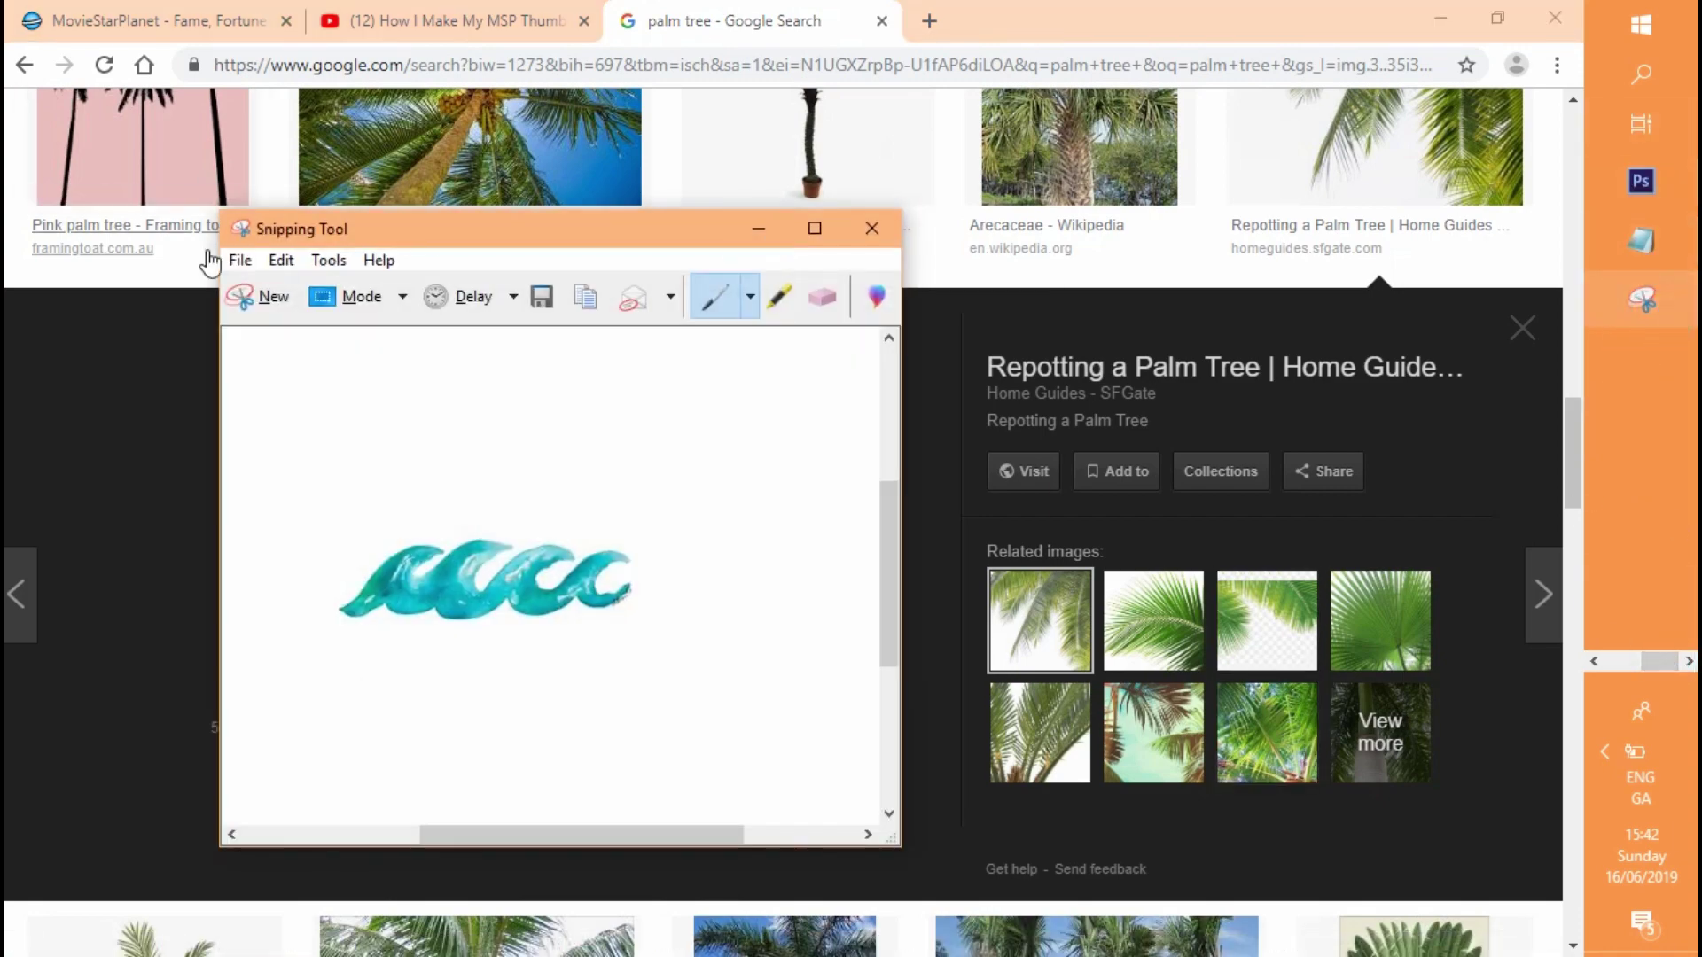
click(258, 292)
drag(325, 449, 640, 692)
right_click(514, 599)
click(563, 644)
Switch to Photoshop, paste the palm frond snip, try to remove its background with the Magic Wand, and delete its layer
click(1641, 180)
click(111, 17)
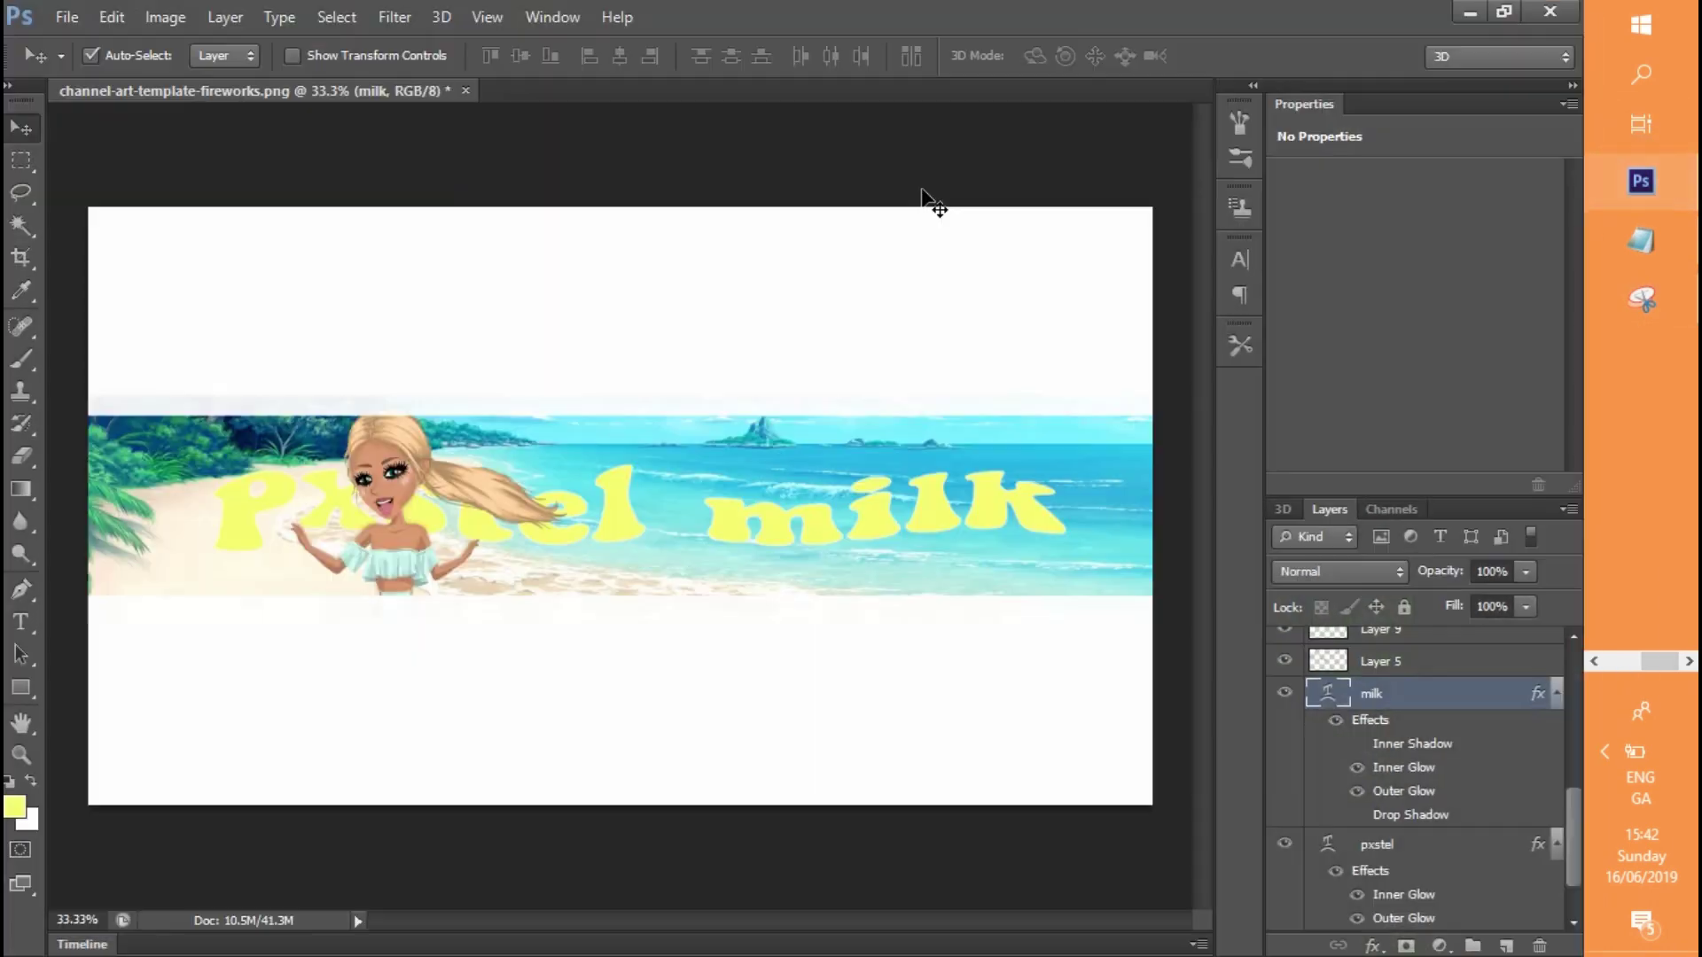
click(155, 233)
click(20, 226)
click(588, 527)
key(Delete)
click(582, 562)
click(644, 500)
click(1540, 946)
click(640, 383)
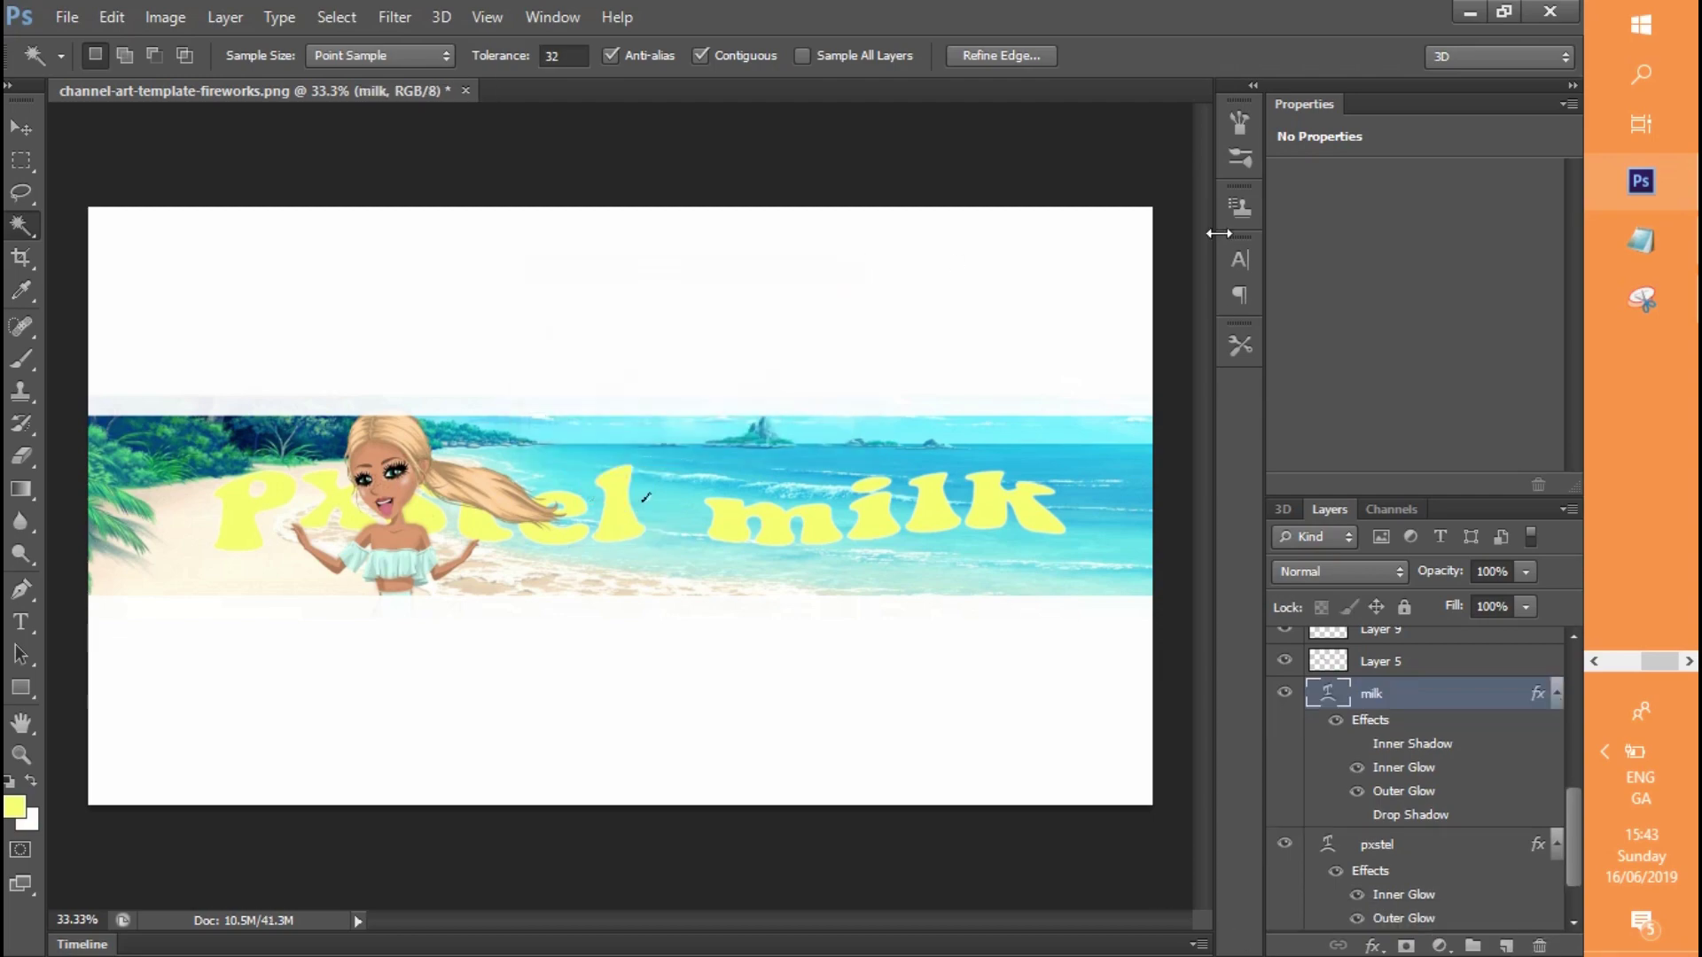
Return to the browser and preview the related 123RF palm frond photo
click(1470, 12)
click(747, 237)
click(1189, 606)
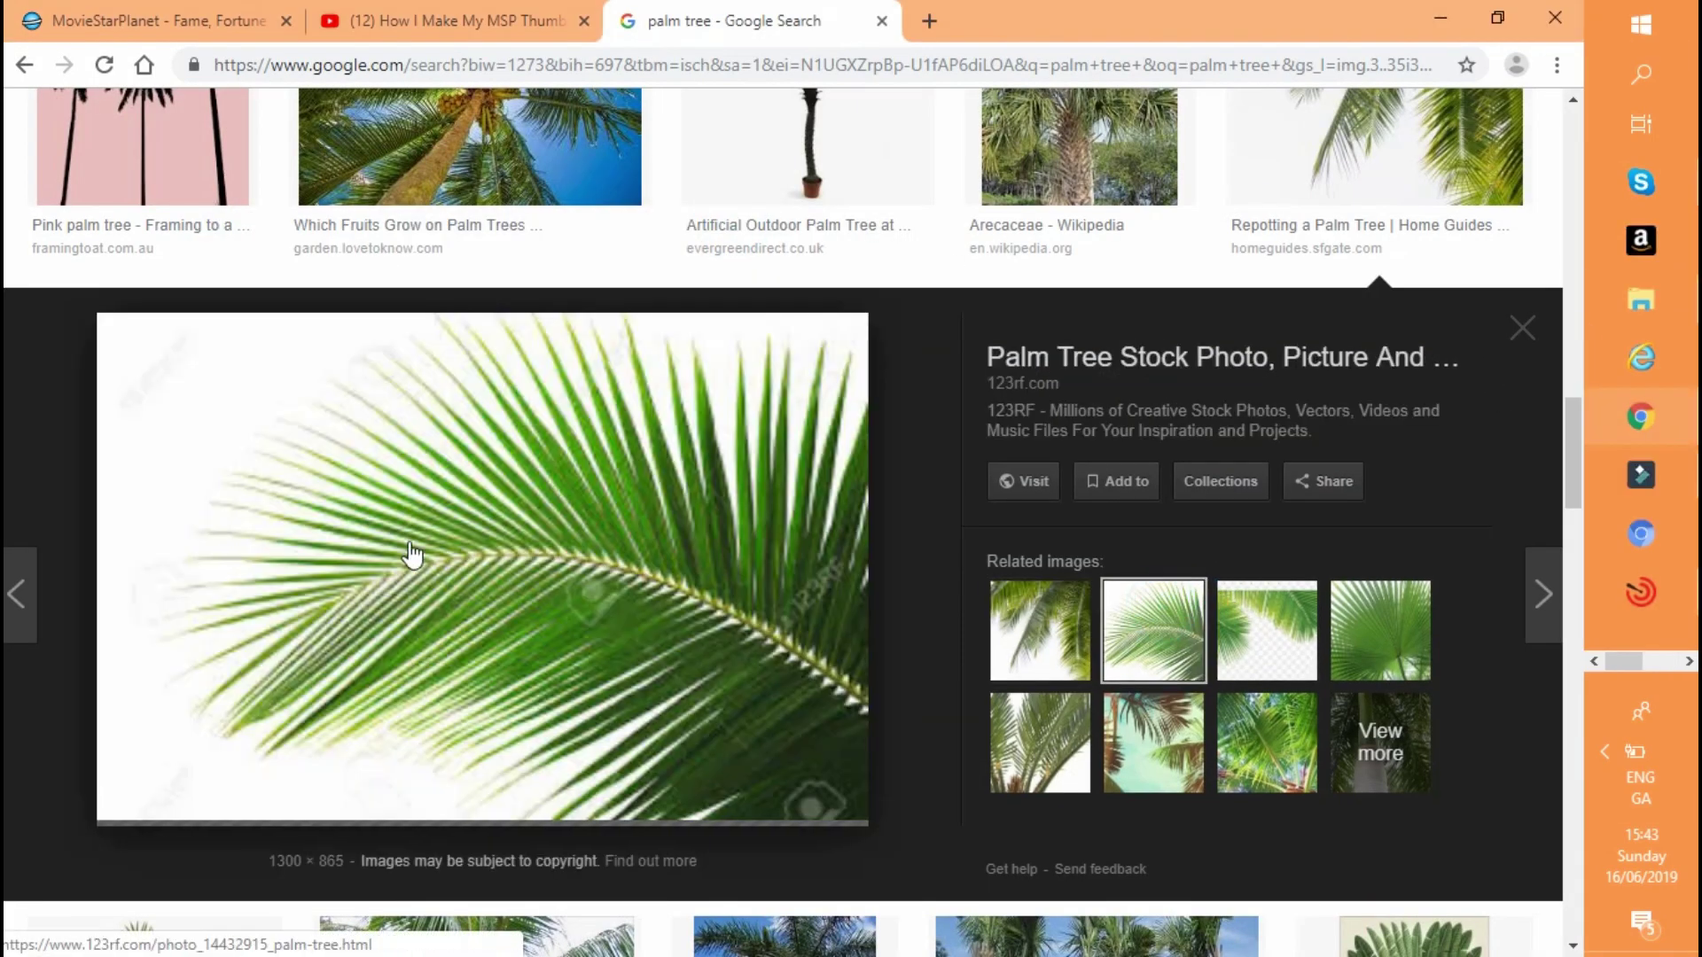
right_click(409, 543)
click(1523, 329)
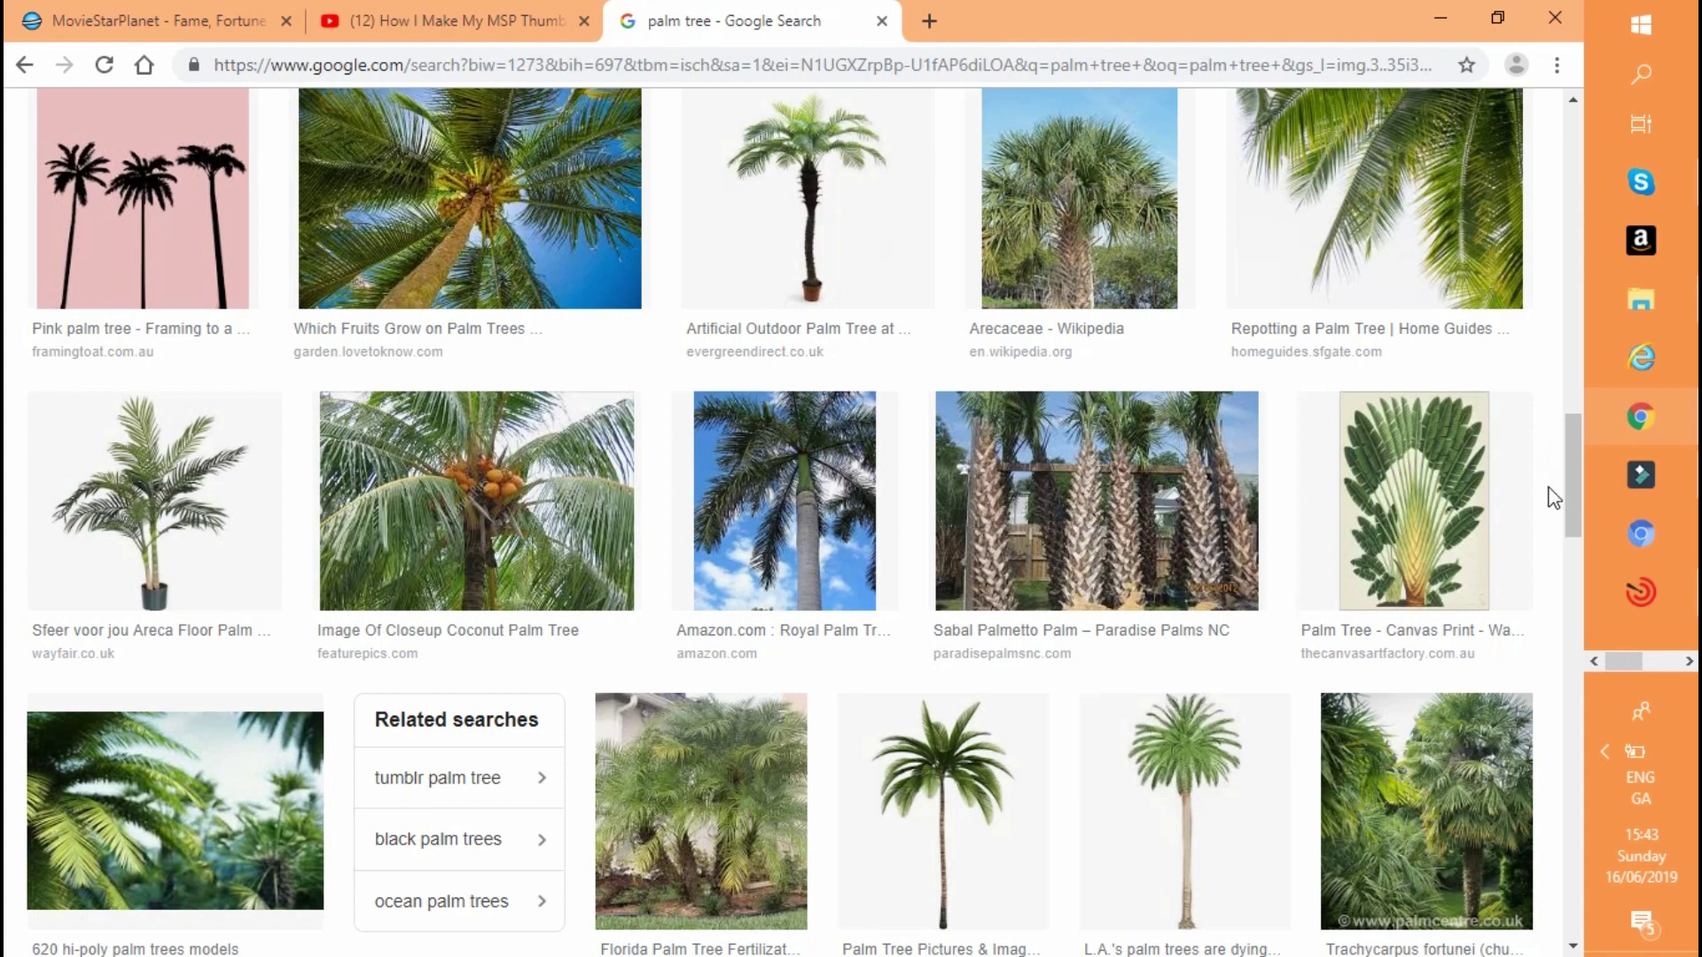
Search images for "palm tree transparent background" and browse for hanging palm fronds
drag(1573, 496, 1572, 151)
click(434, 153)
text(tra)
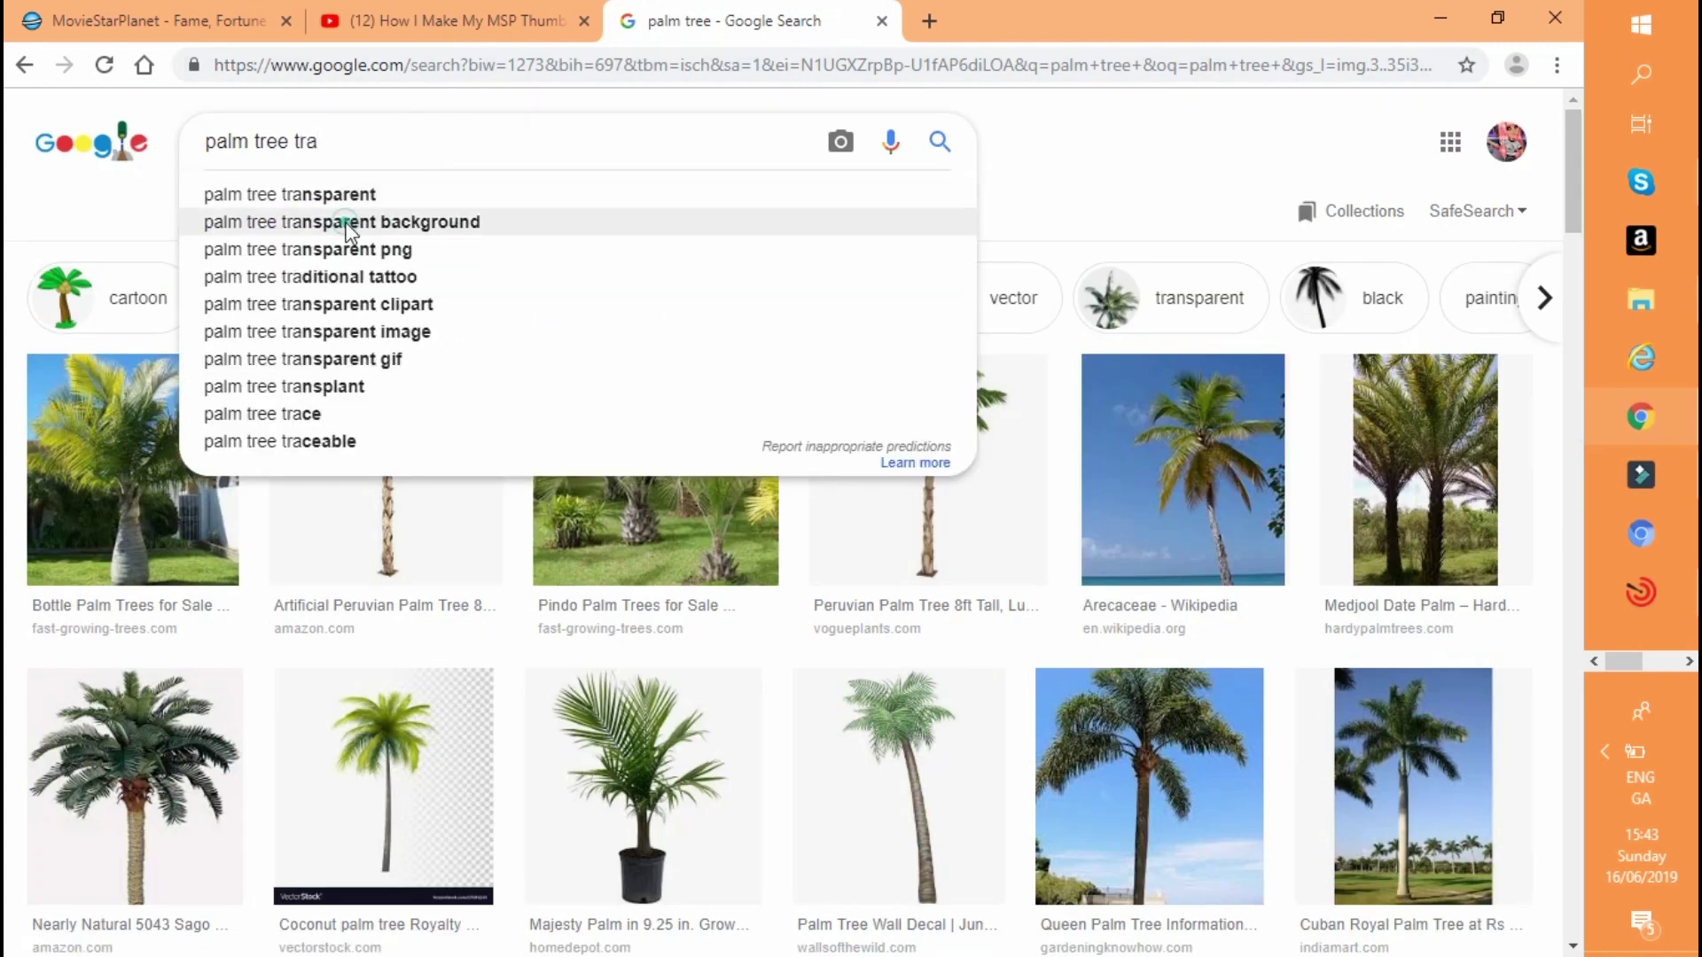
click(349, 233)
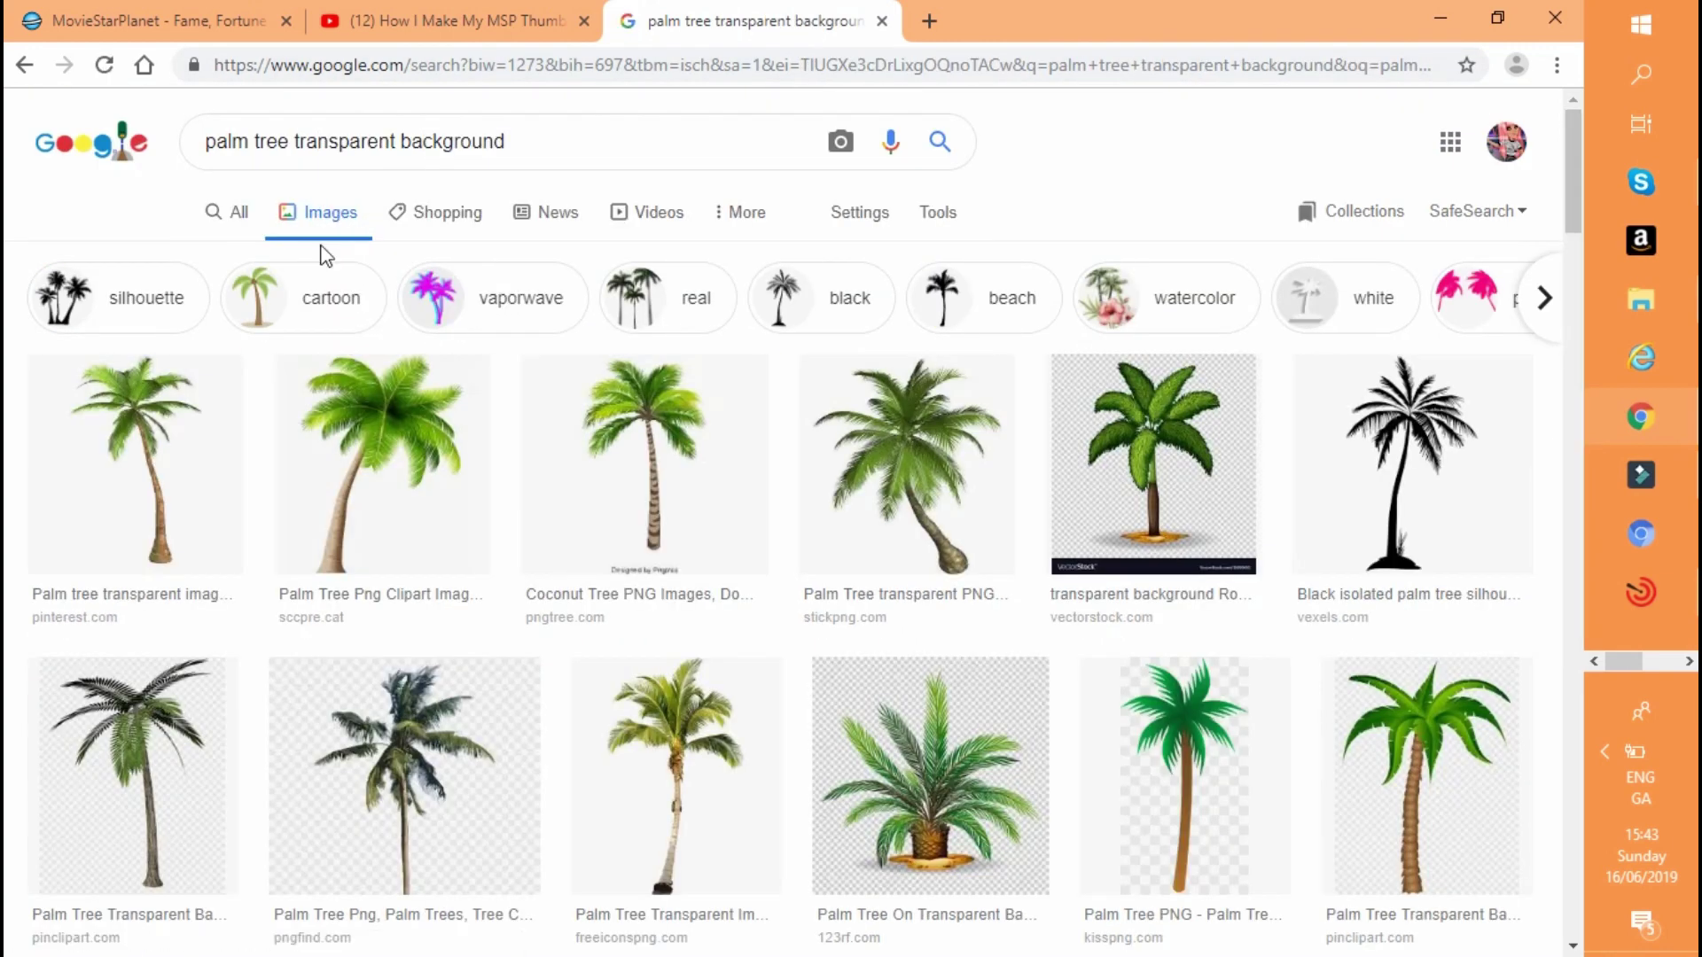
drag(1569, 146, 1584, 385)
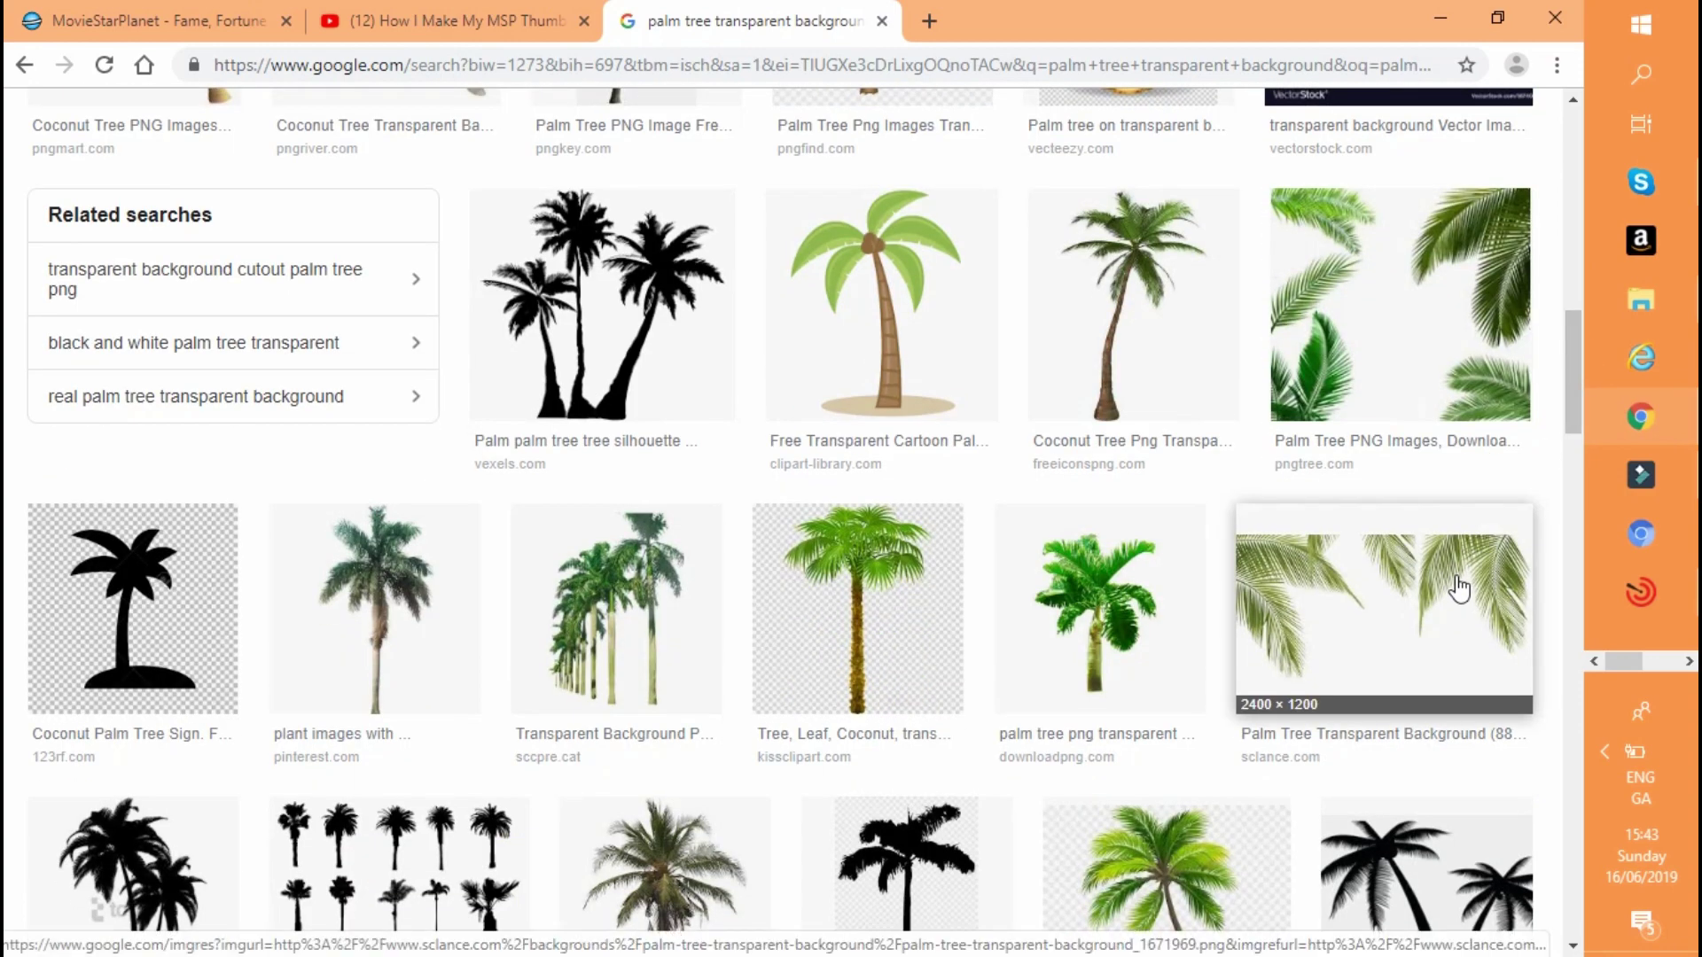
Open the 2400 × 1200 Sclance hanging palm fronds image and copy it
click(1458, 587)
click(1252, 618)
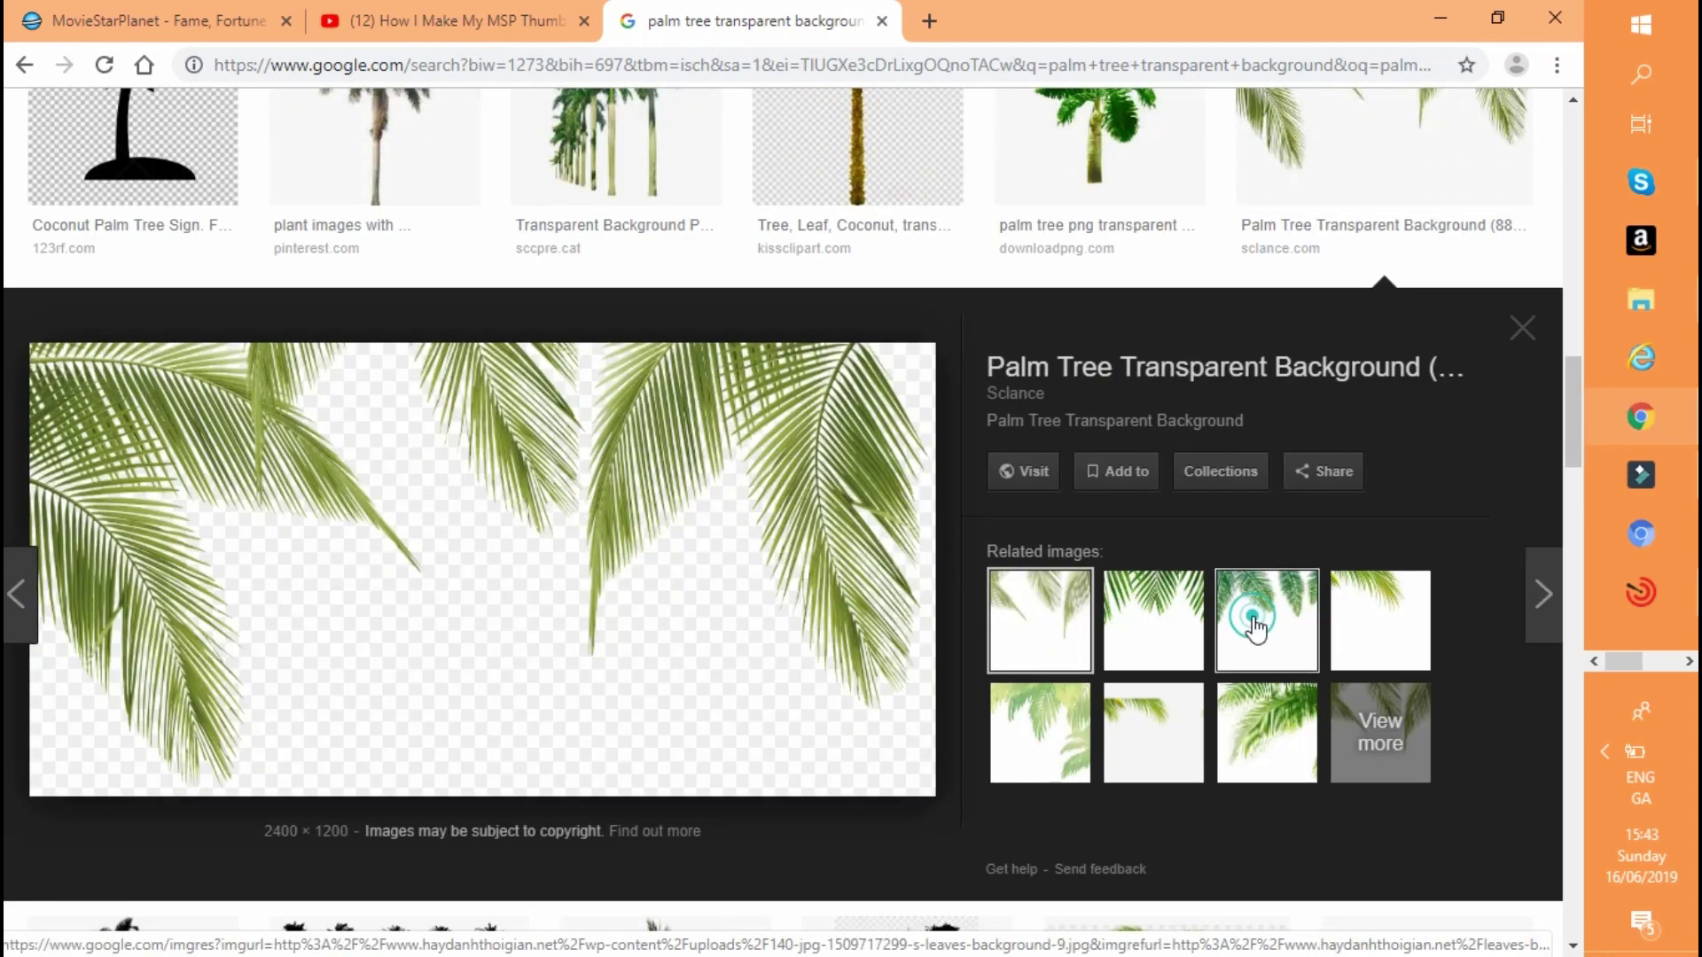
click(1040, 610)
click(1671, 661)
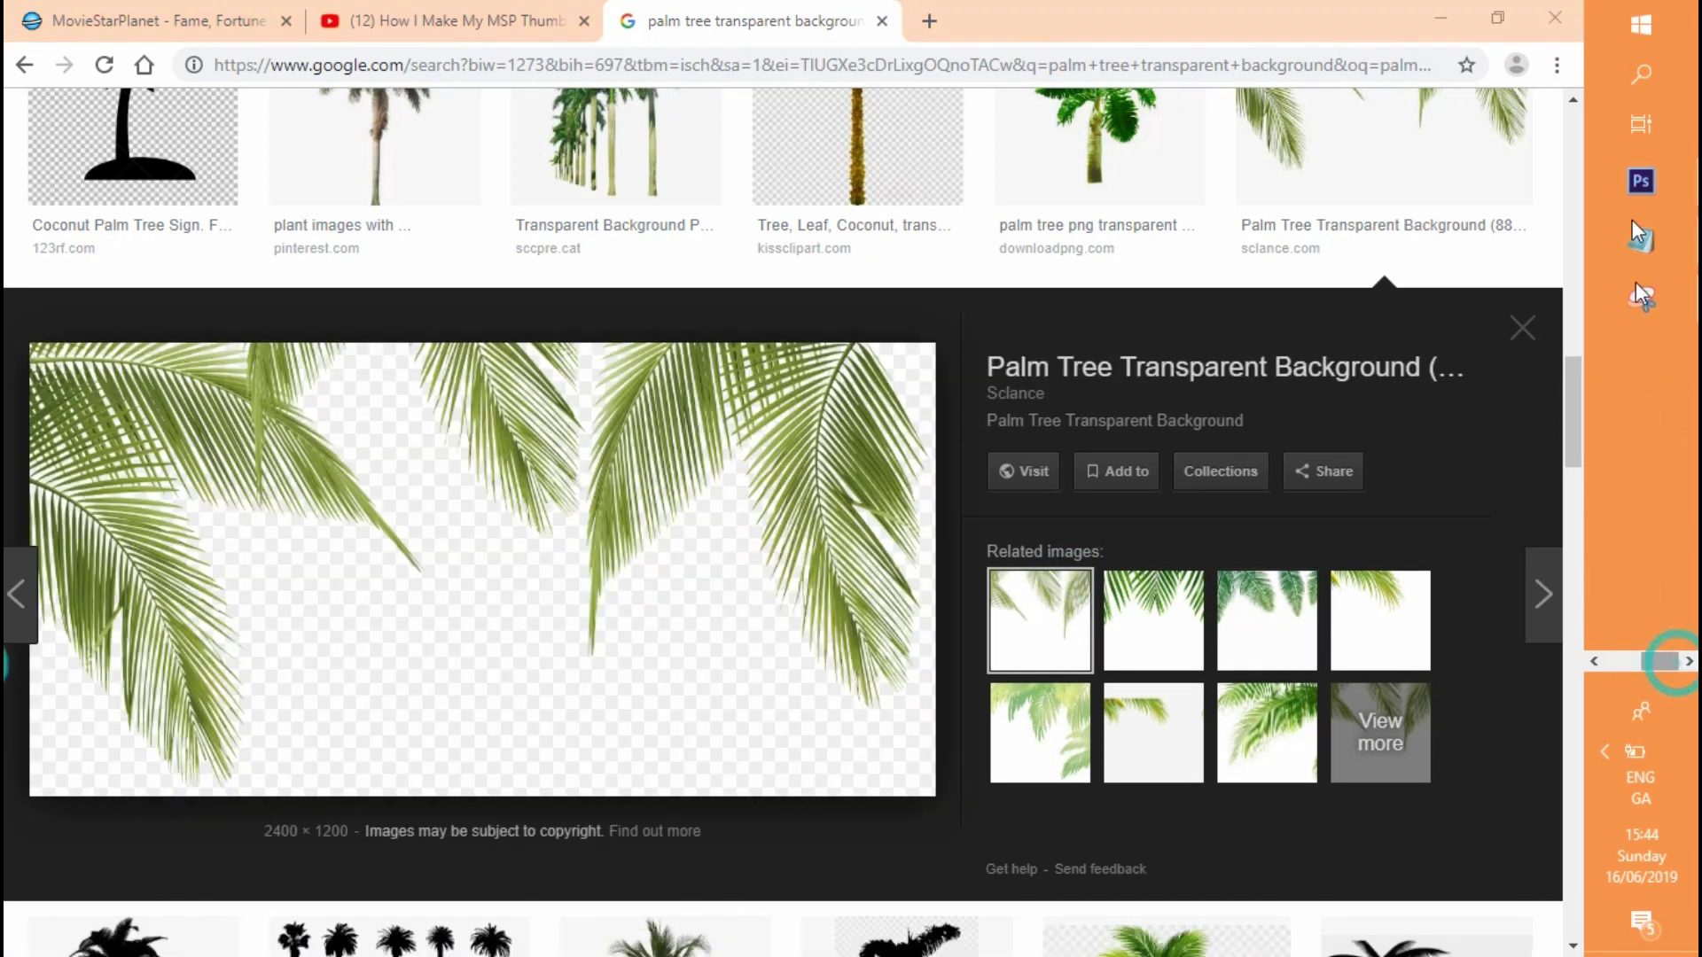
right_click(543, 526)
click(621, 784)
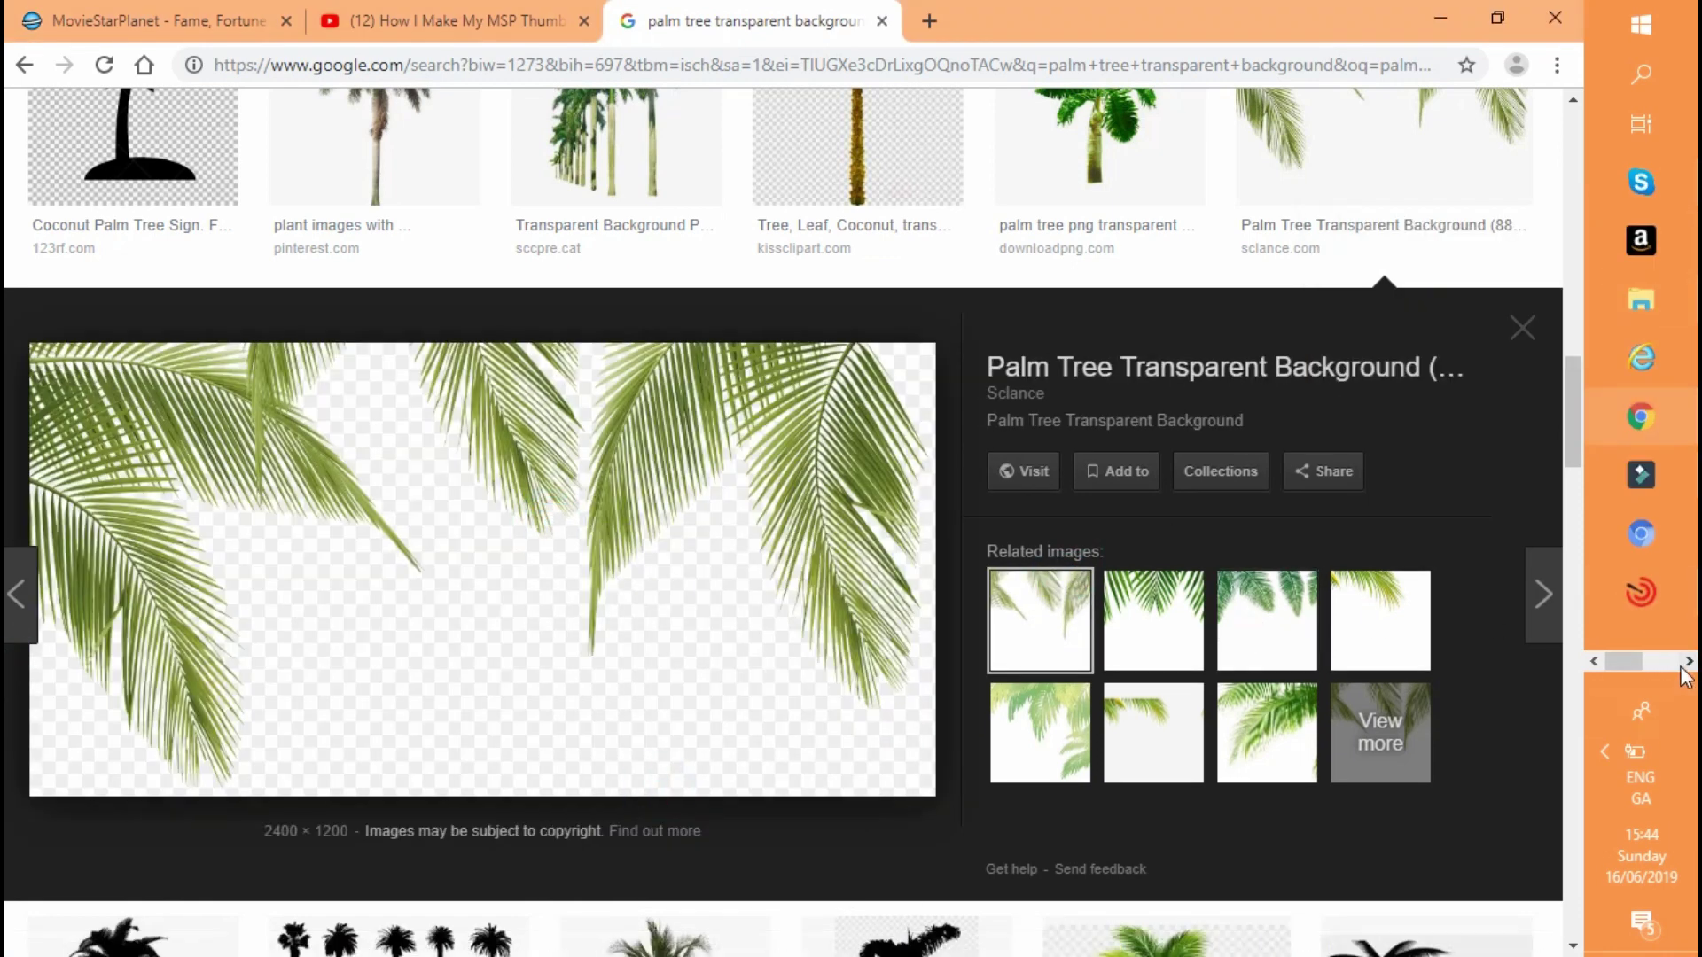
Switch to Photoshop, paste the palm fronds image and erase its background using a Magic Wand selection
click(1645, 186)
click(109, 18)
click(177, 234)
click(646, 545)
key(Delete)
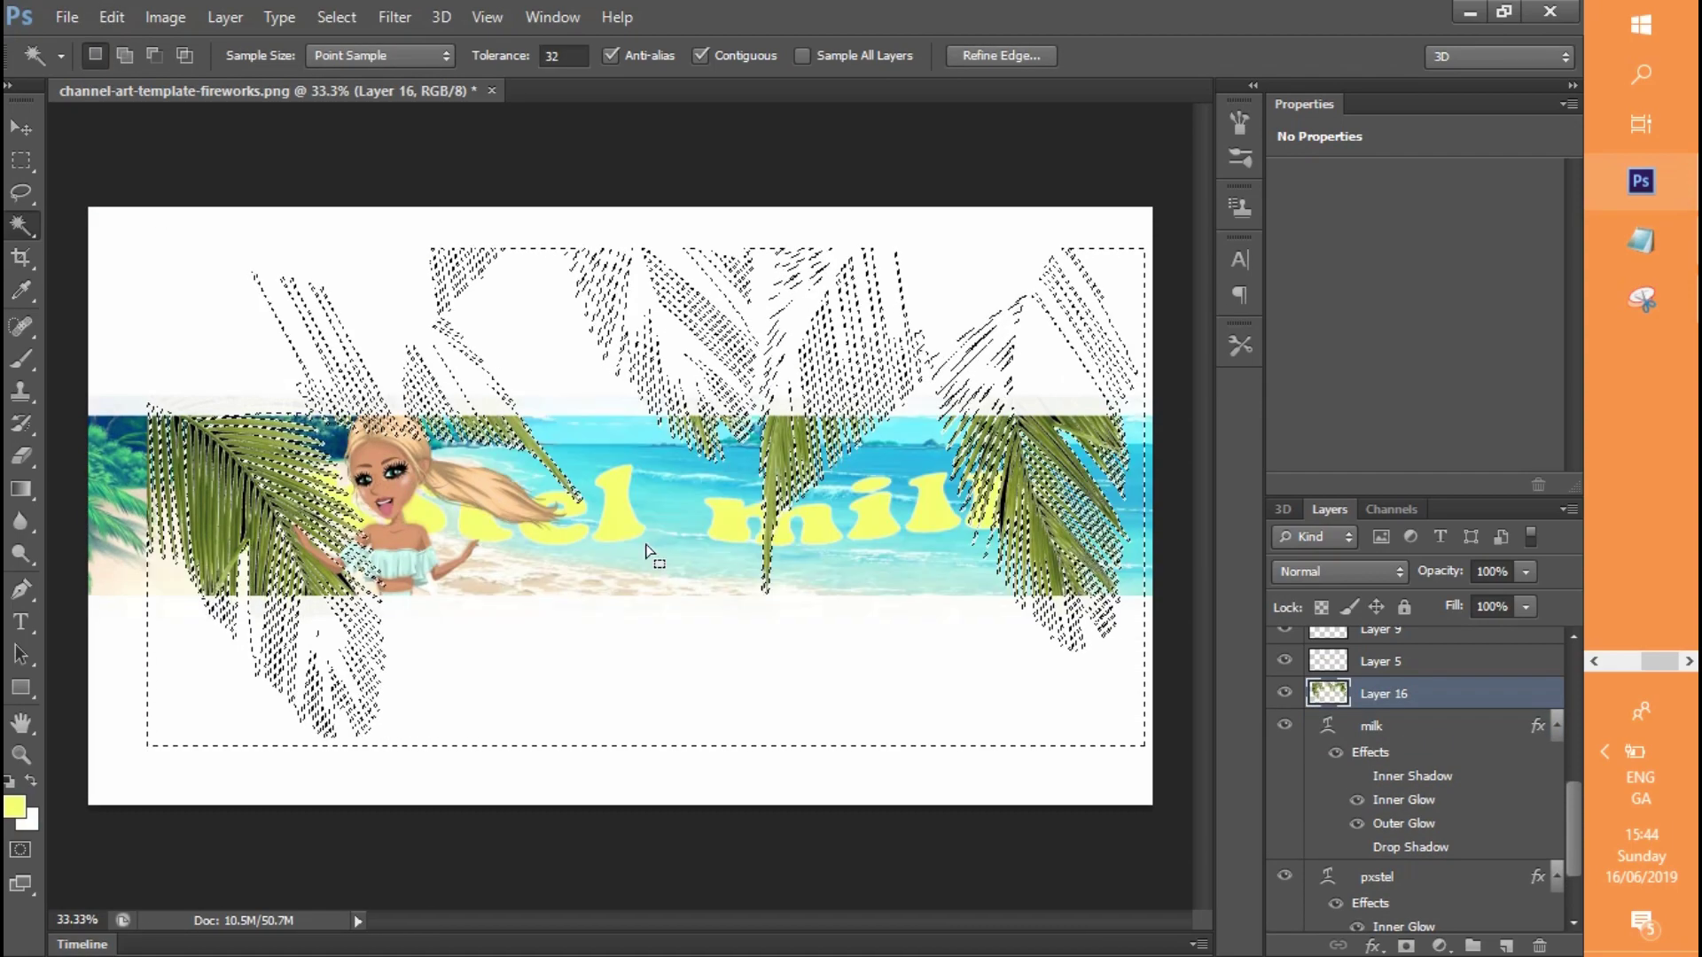
key(ctrl+d)
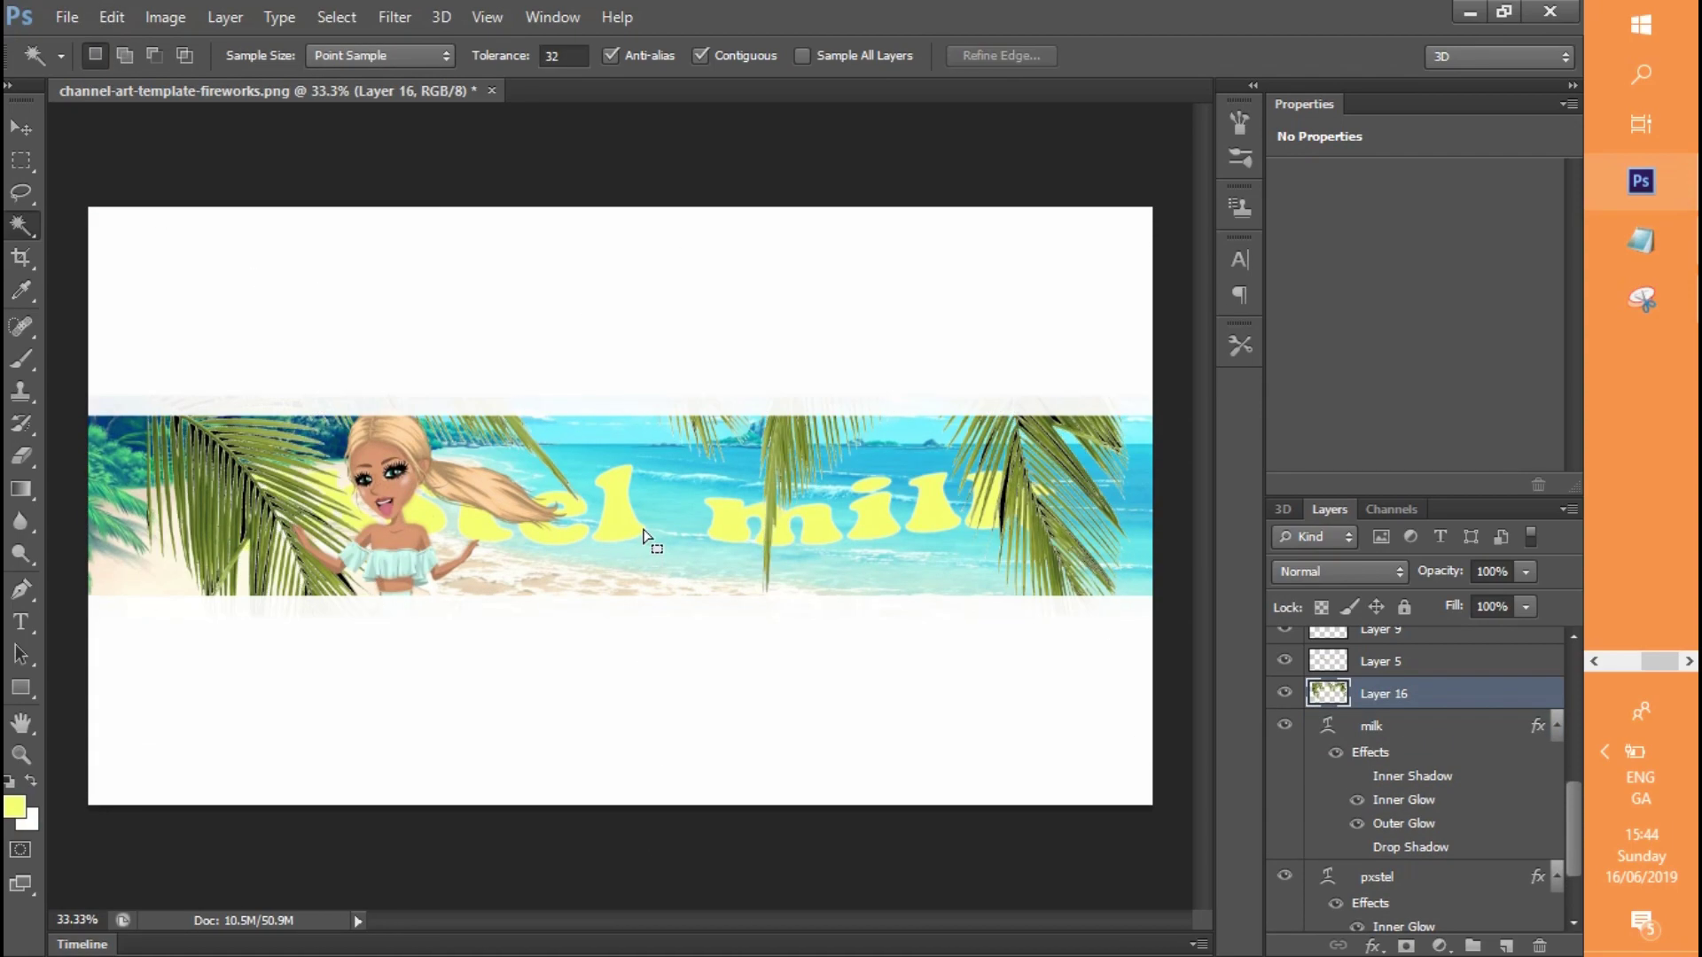
Scale down and rotate the palm fronds with Free Transform, placing them along the banner's left edge
click(110, 18)
click(173, 475)
drag(142, 224, 373, 457)
drag(861, 507, 331, 399)
drag(550, 315, 372, 219)
drag(198, 487, 196, 538)
drag(580, 346, 295, 295)
drag(285, 524, 261, 603)
drag(455, 231, 445, 341)
drag(70, 579, 45, 572)
drag(445, 287, 403, 377)
drag(473, 326, 387, 437)
drag(431, 537, 405, 493)
drag(233, 576, 248, 583)
drag(345, 342, 331, 342)
drag(171, 712, 197, 602)
click(22, 130)
click(650, 385)
Duplicate the palm frond layer within the same document
click(225, 17)
click(266, 76)
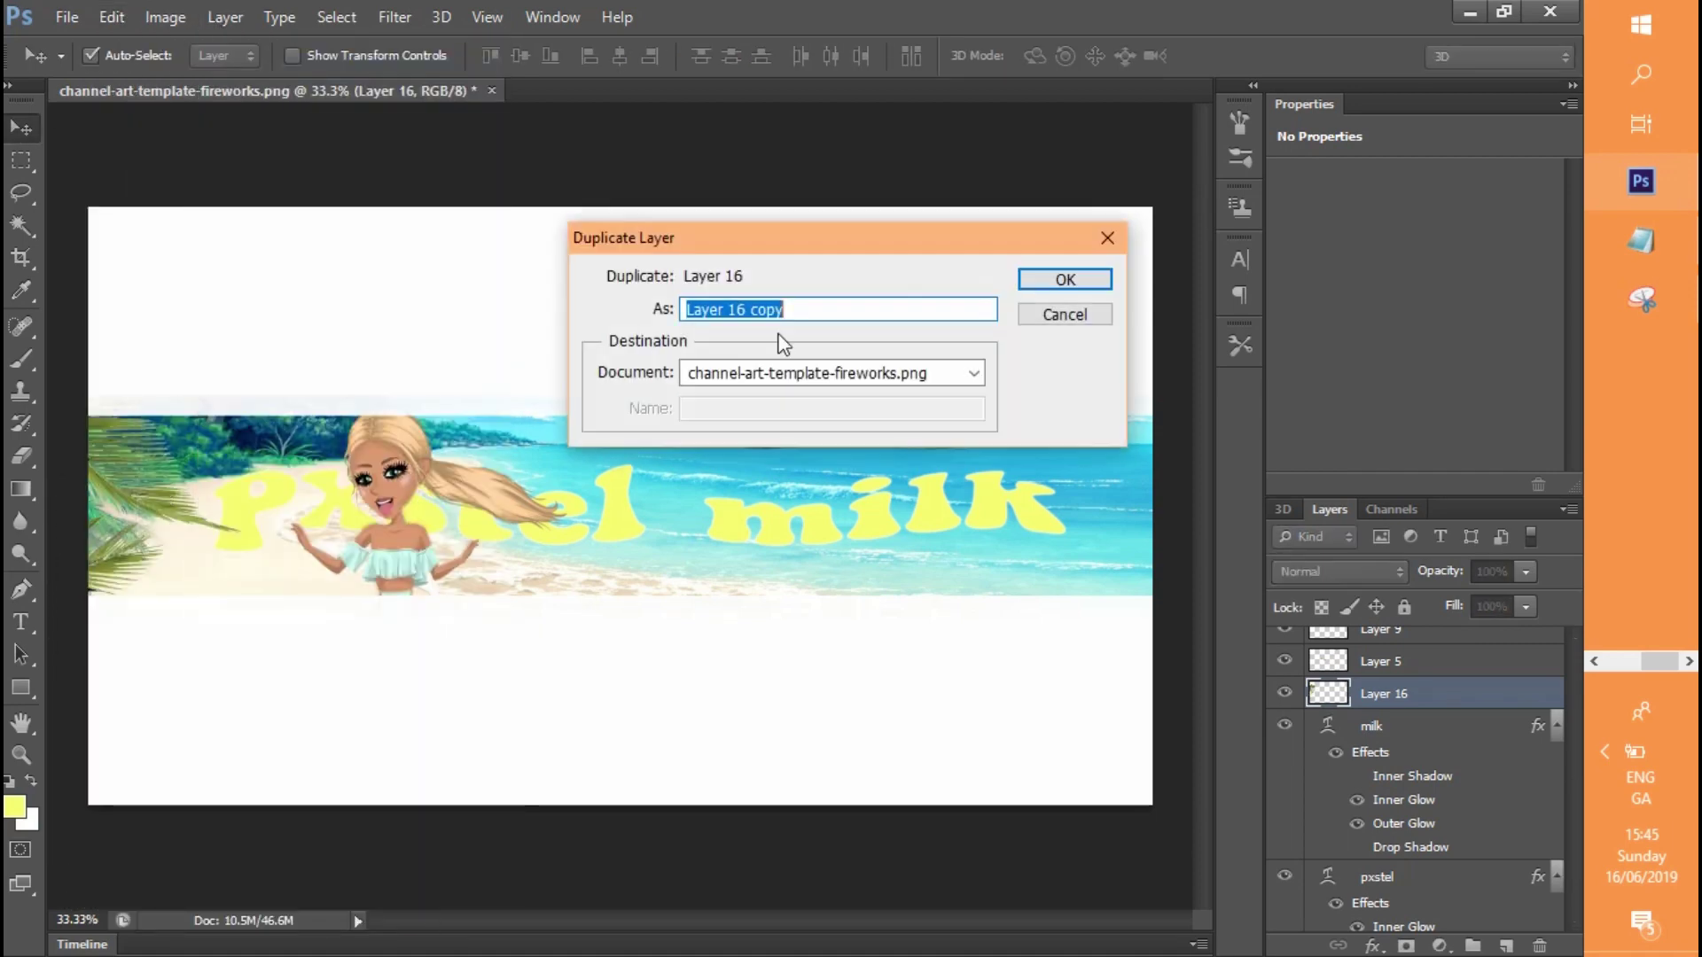
click(1062, 282)
Reposition the duplicated palm fronds to overlap the originals at the banner's left edge, undoing unwanted adjustments
mouse_move(129, 484)
mouse_down()
mouse_move(163, 449)
mouse_move(190, 537)
mouse_move(206, 439)
mouse_move(159, 391)
mouse_move(171, 354)
mouse_move(101, 429)
mouse_move(138, 460)
mouse_move(110, 494)
mouse_up()
mouse_move(161, 697)
mouse_down()
mouse_move(177, 683)
mouse_move(176, 700)
mouse_up()
click(111, 17)
click(146, 39)
drag(145, 470, 167, 406)
drag(164, 554, 212, 543)
click(113, 17)
click(146, 44)
click(103, 17)
click(133, 44)
mouse_move(124, 489)
mouse_down()
mouse_move(167, 481)
mouse_move(151, 501)
mouse_up()
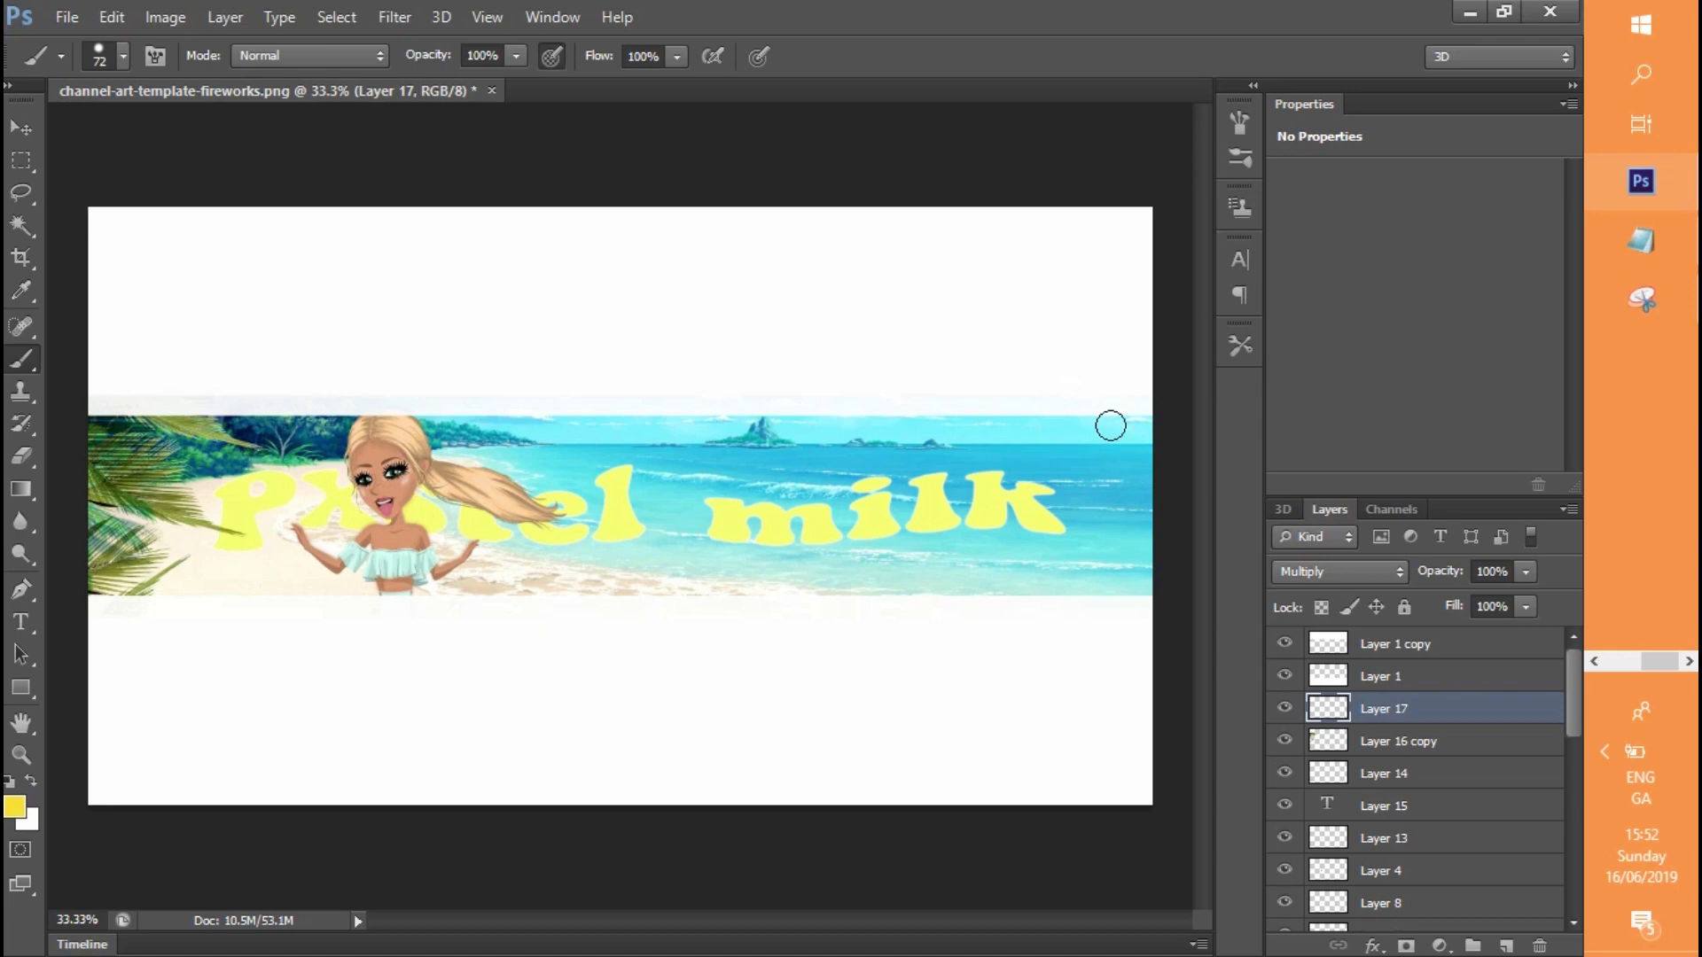
Paint diagonal yellow strokes across the sea, lettering and avatar's hair with a 72 px brush on the Multiply layer
drag(1143, 421, 1032, 589)
drag(1068, 461, 975, 550)
click(112, 17)
click(137, 49)
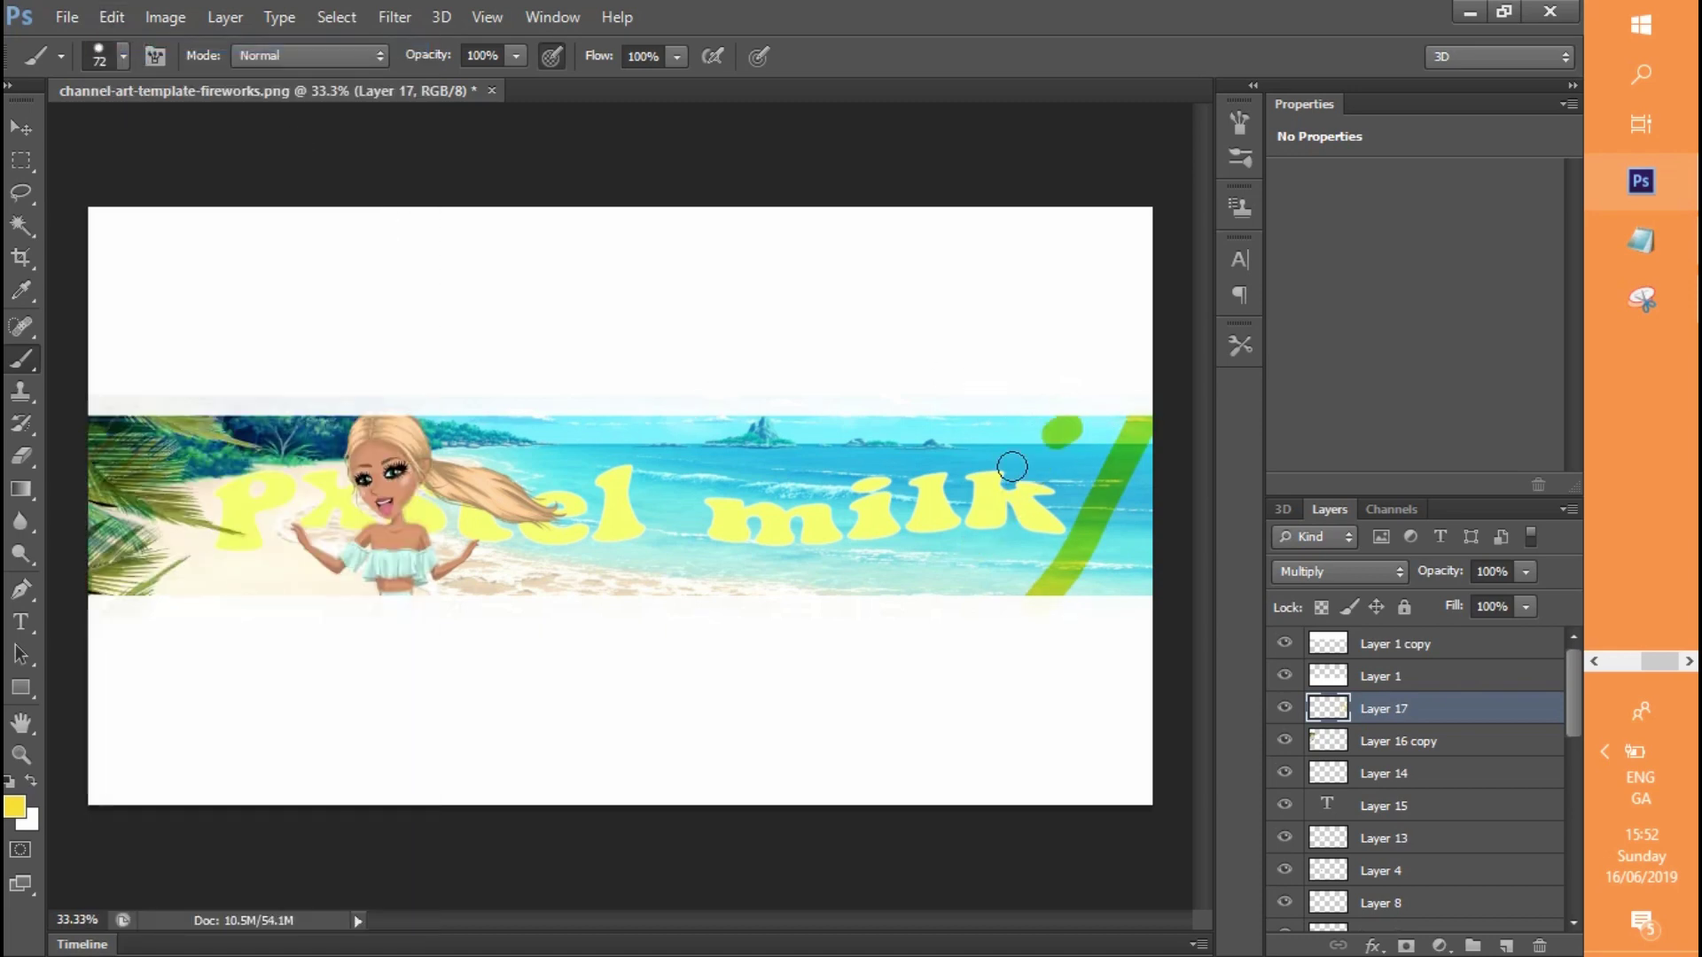
drag(1067, 428, 1005, 472)
drag(991, 424, 895, 498)
drag(877, 424, 792, 490)
drag(738, 426, 669, 491)
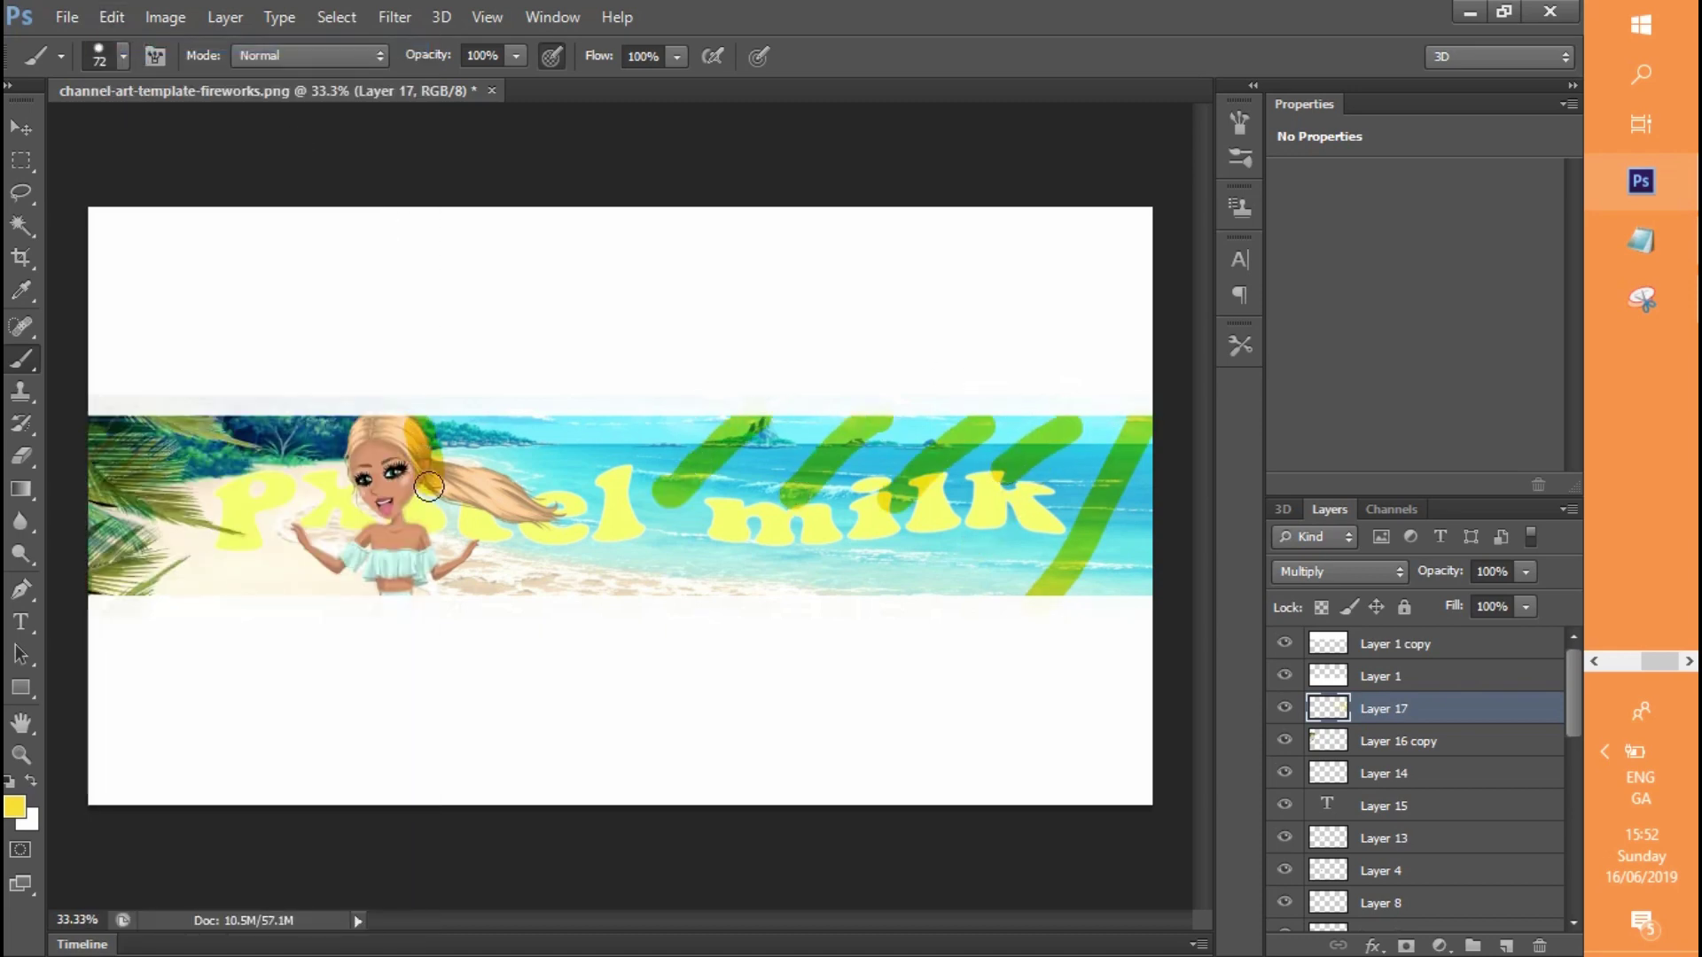
drag(511, 418, 490, 505)
drag(604, 419, 520, 549)
drag(658, 421, 610, 488)
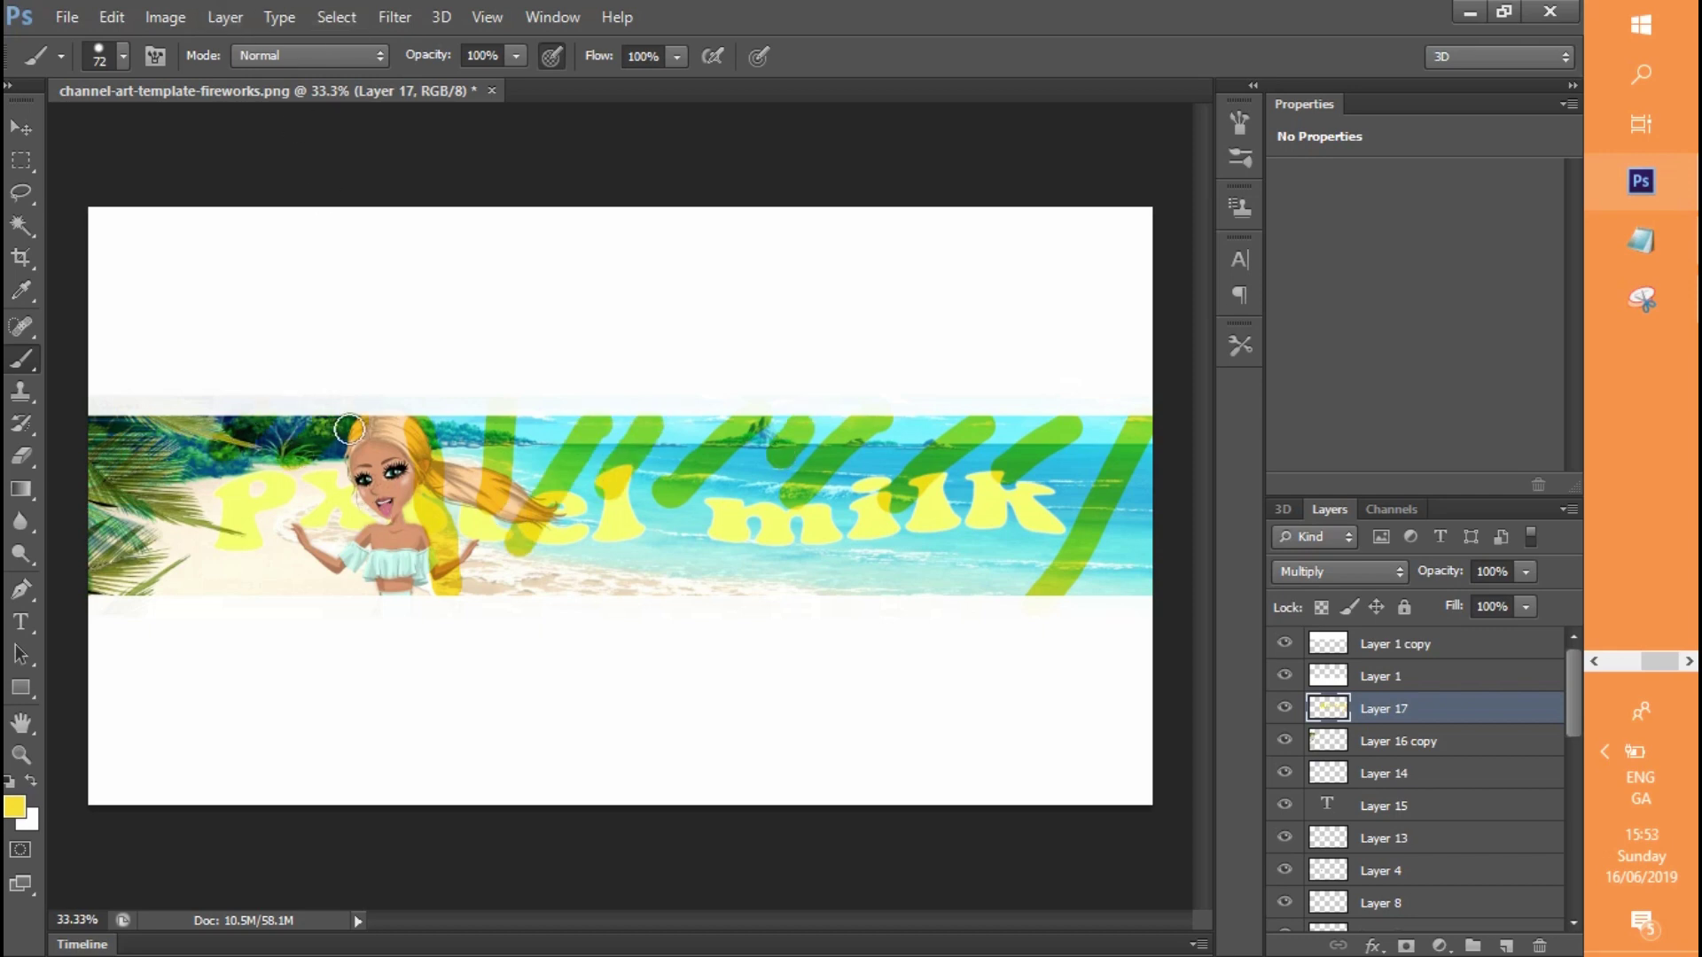
Apply a strong Gaussian Blur to the yellow strokes so they spread into a soft colour wash
click(394, 17)
mouse_move(470, 174)
click(665, 314)
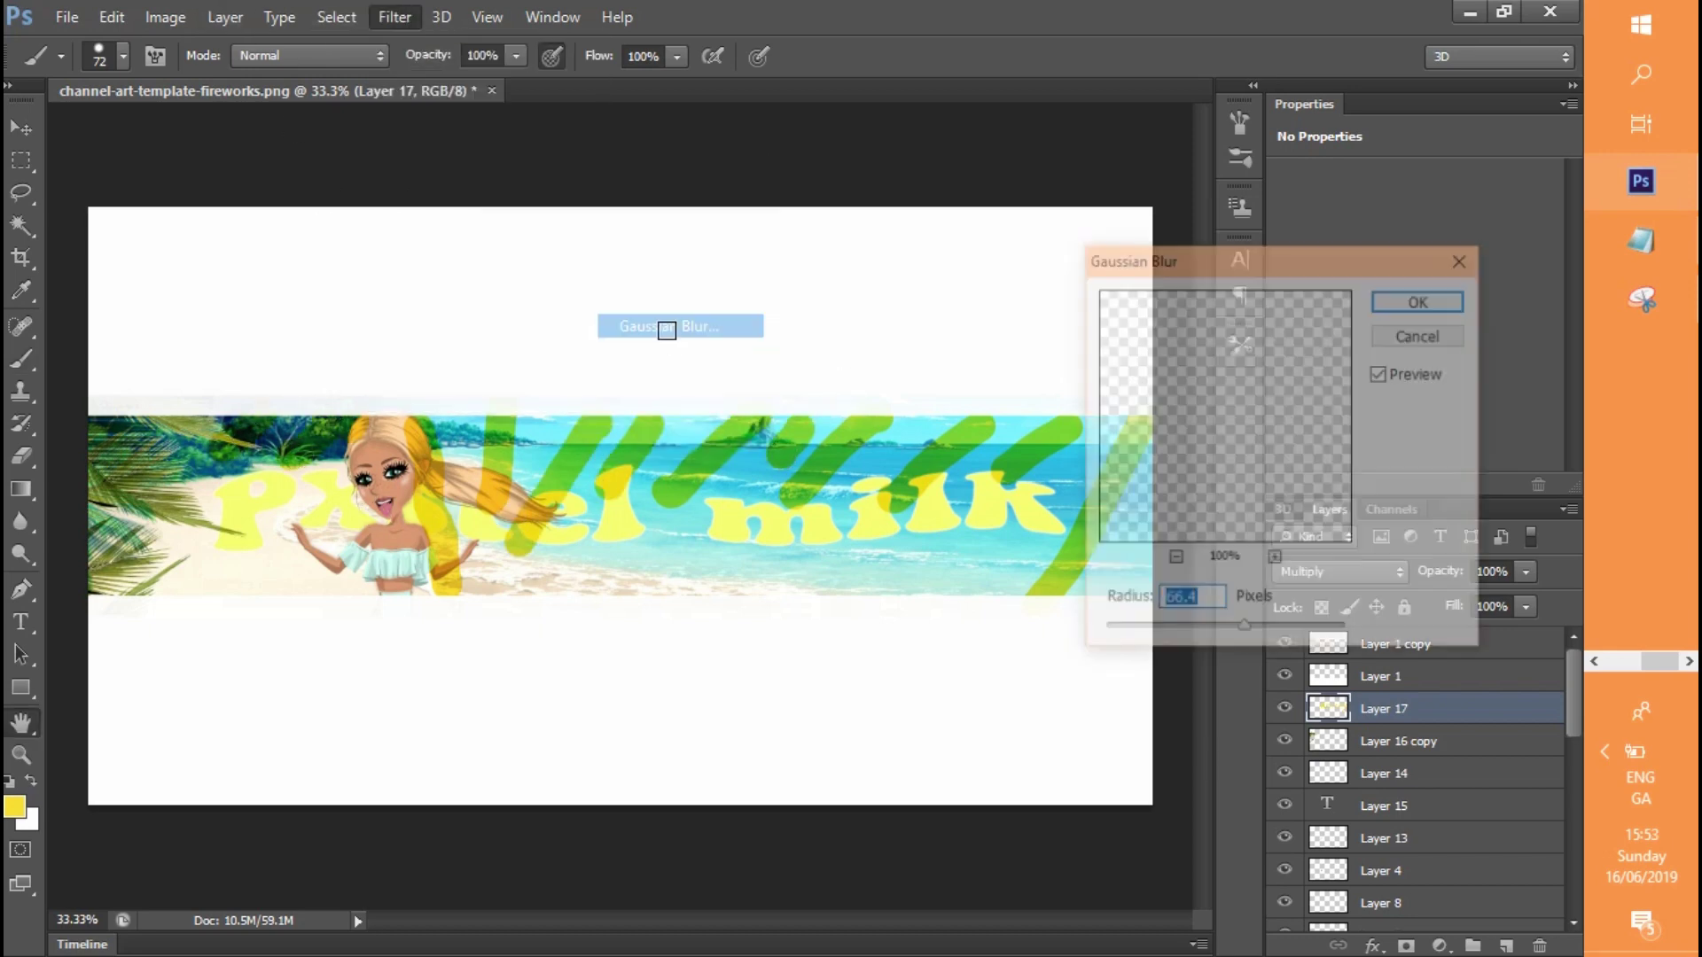
drag(1220, 629, 1243, 631)
click(1388, 299)
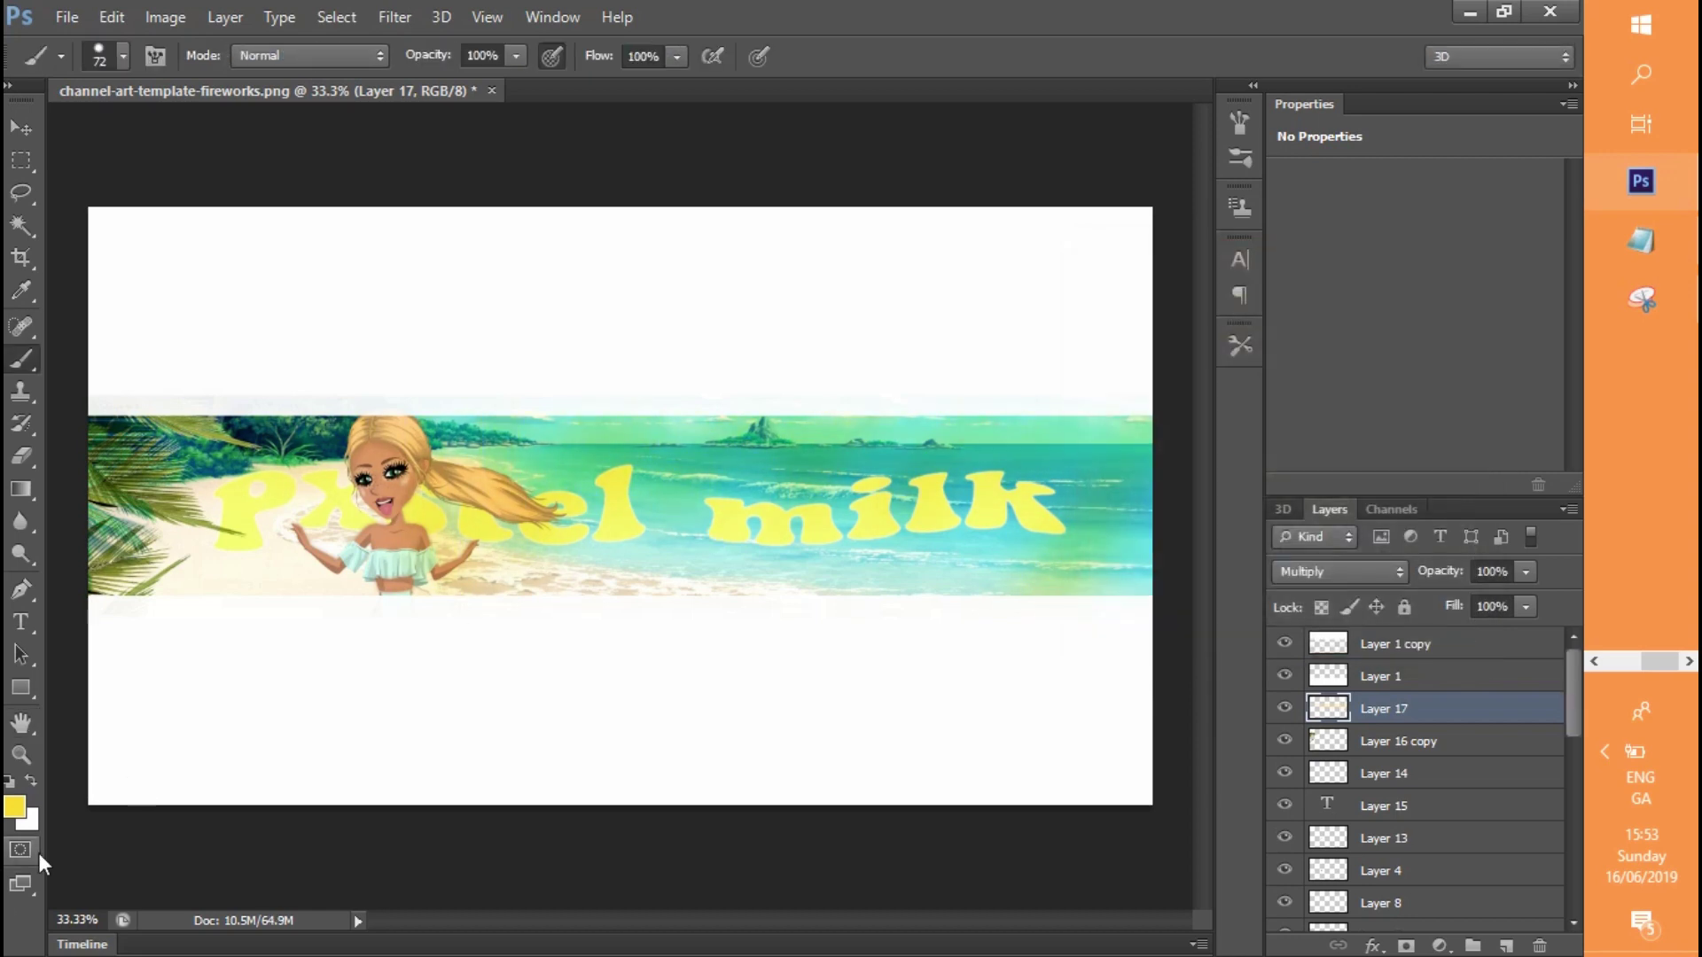
Add a new layer in Overlay mode above the yellow wash and set the foreground colour to near-white #fafafa
click(21, 755)
click(347, 286)
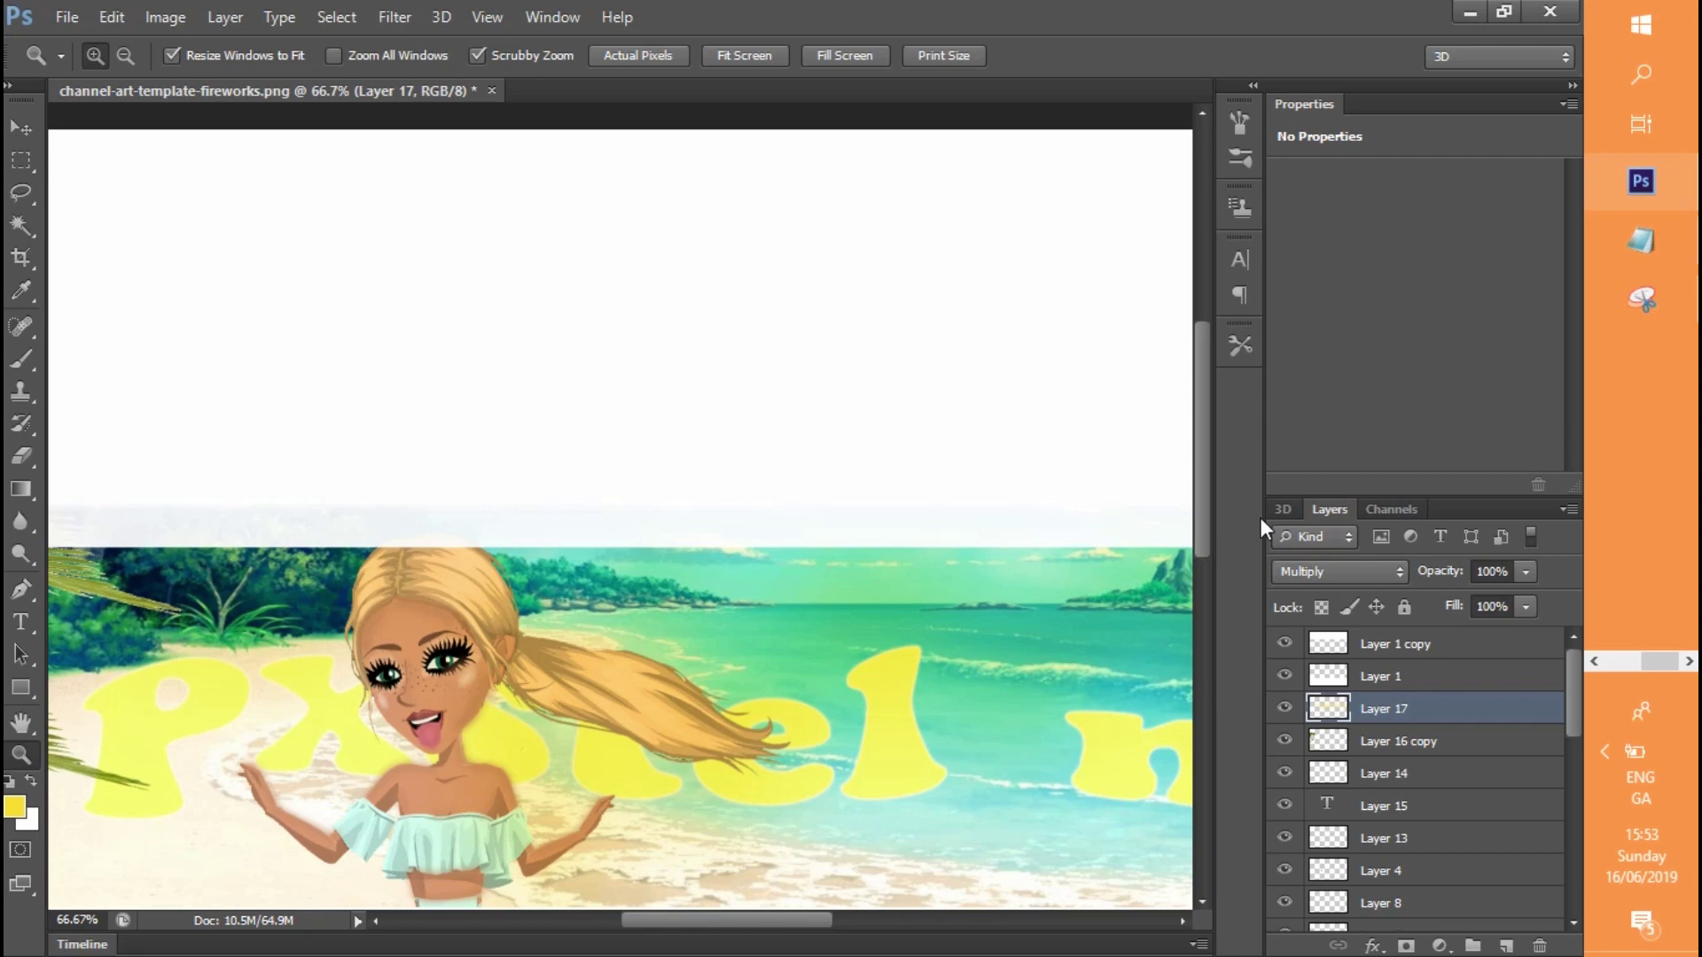
scroll(1198, 501, down, 4)
click(836, 335)
drag(749, 919, 697, 909)
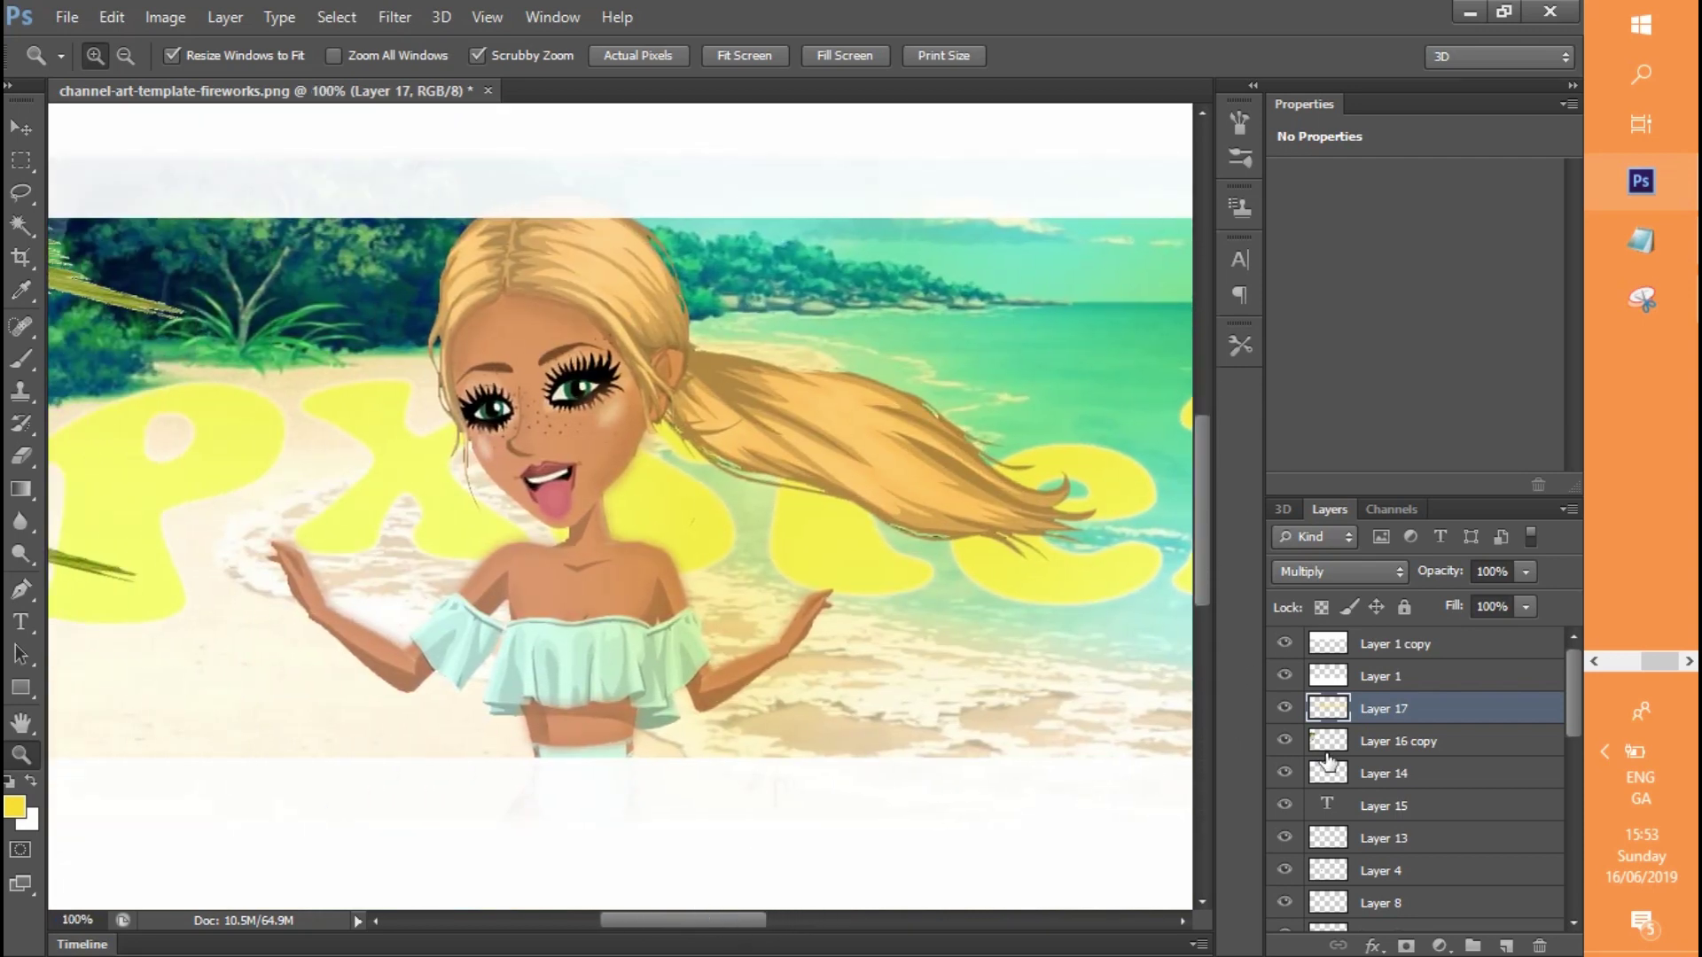
click(1506, 946)
click(22, 810)
click(766, 212)
click(1356, 177)
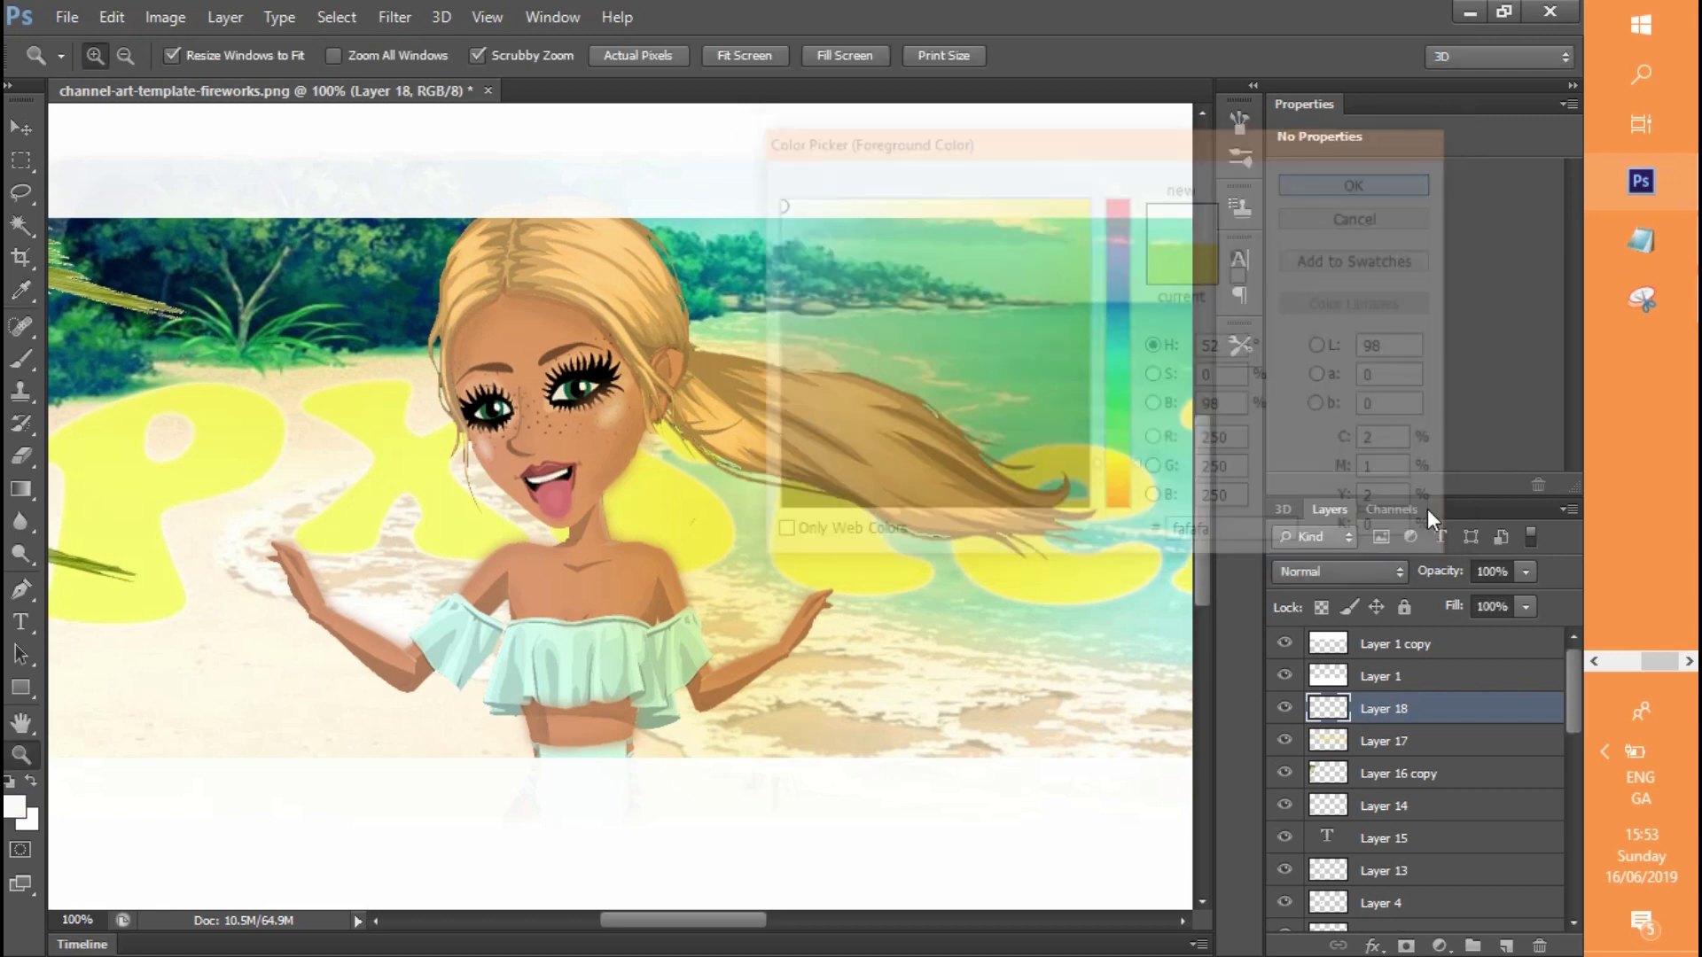
click(1338, 571)
click(1301, 333)
Set the brush size to 9 px, undo a test stroke beside the avatar's eye, and switch the layer to Multiply
click(21, 359)
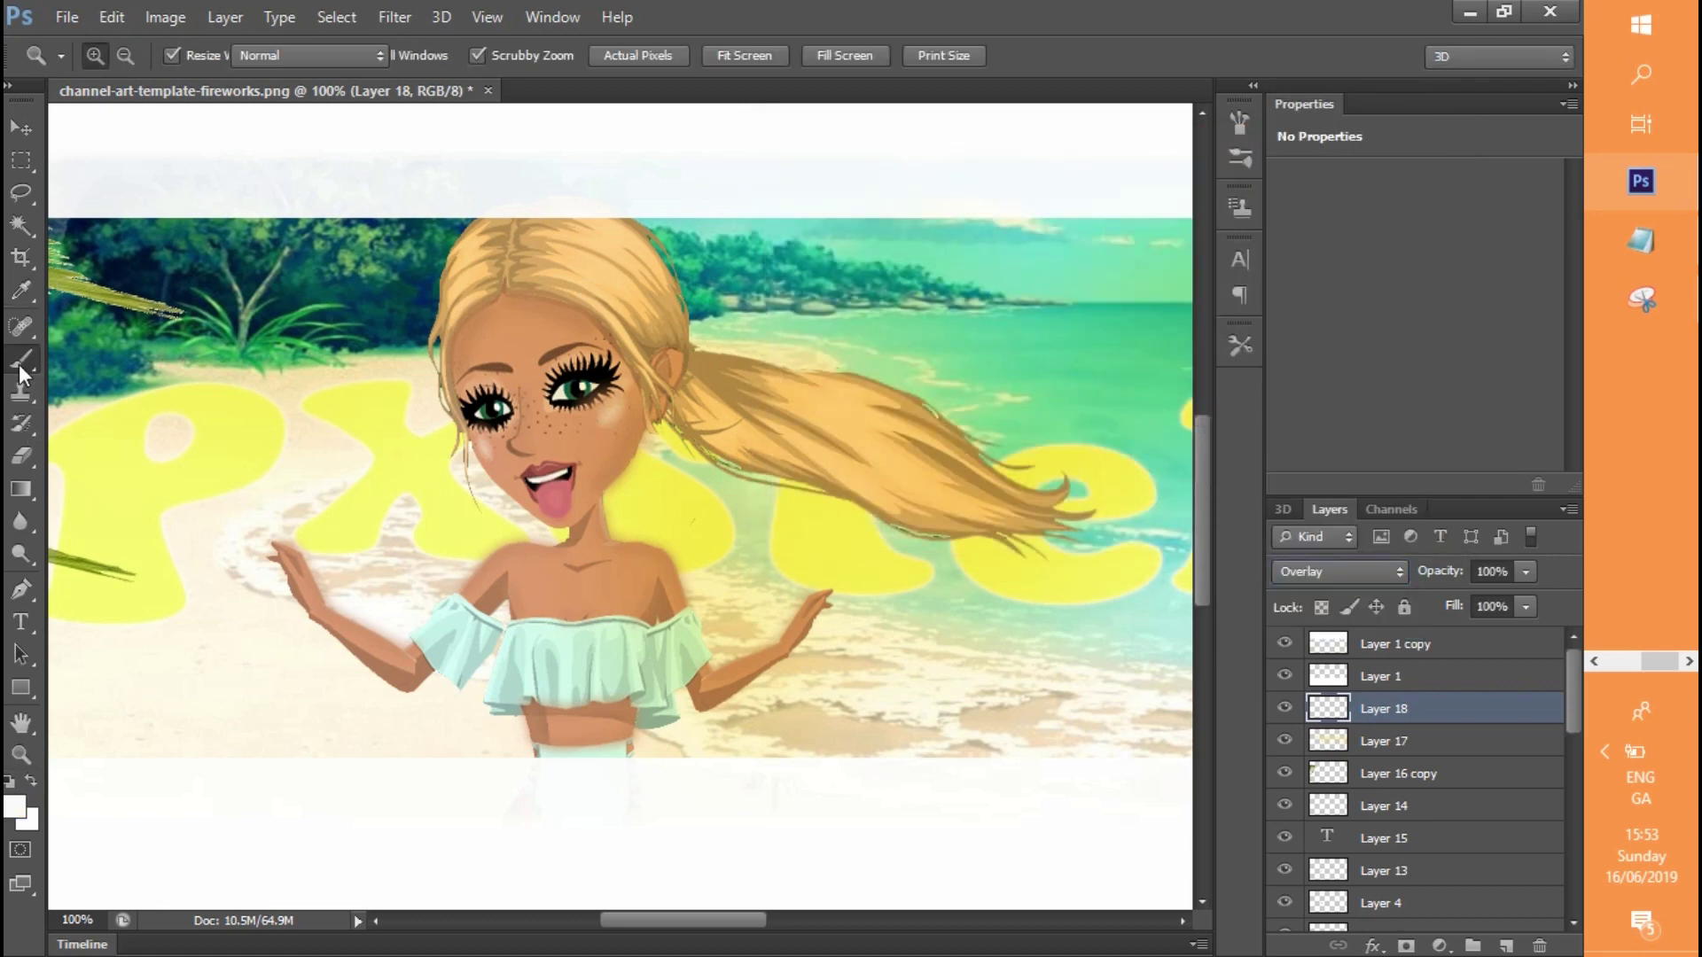
click(123, 56)
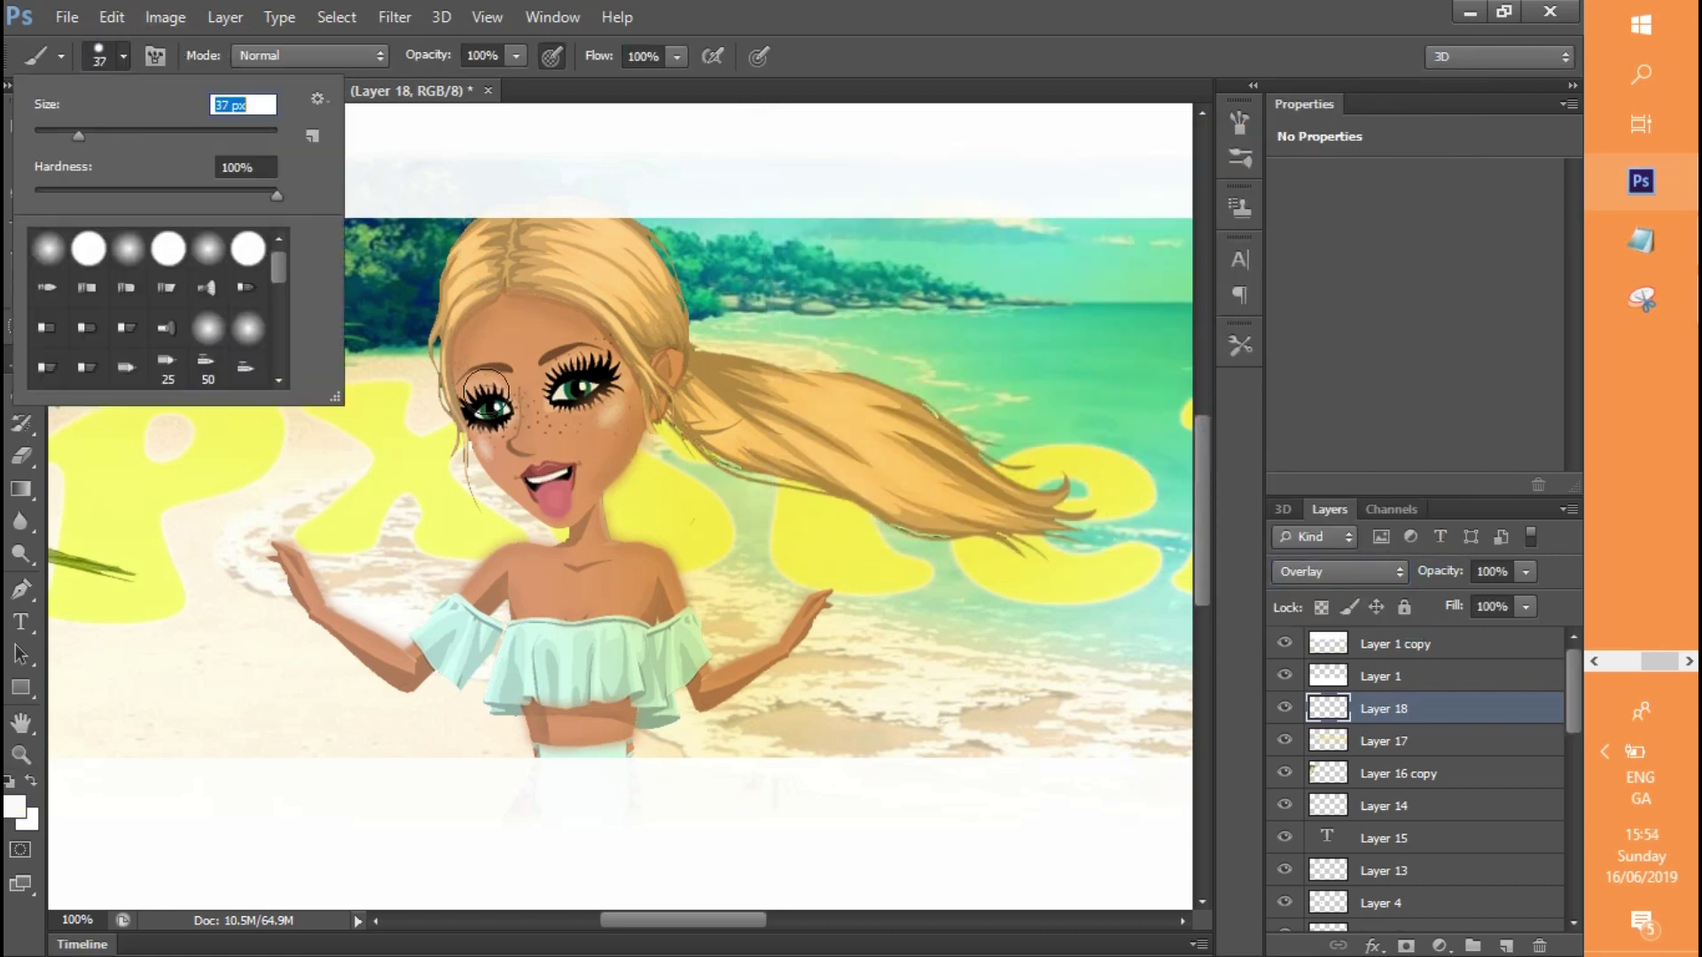
drag(631, 407, 609, 416)
click(112, 18)
click(130, 47)
click(1342, 572)
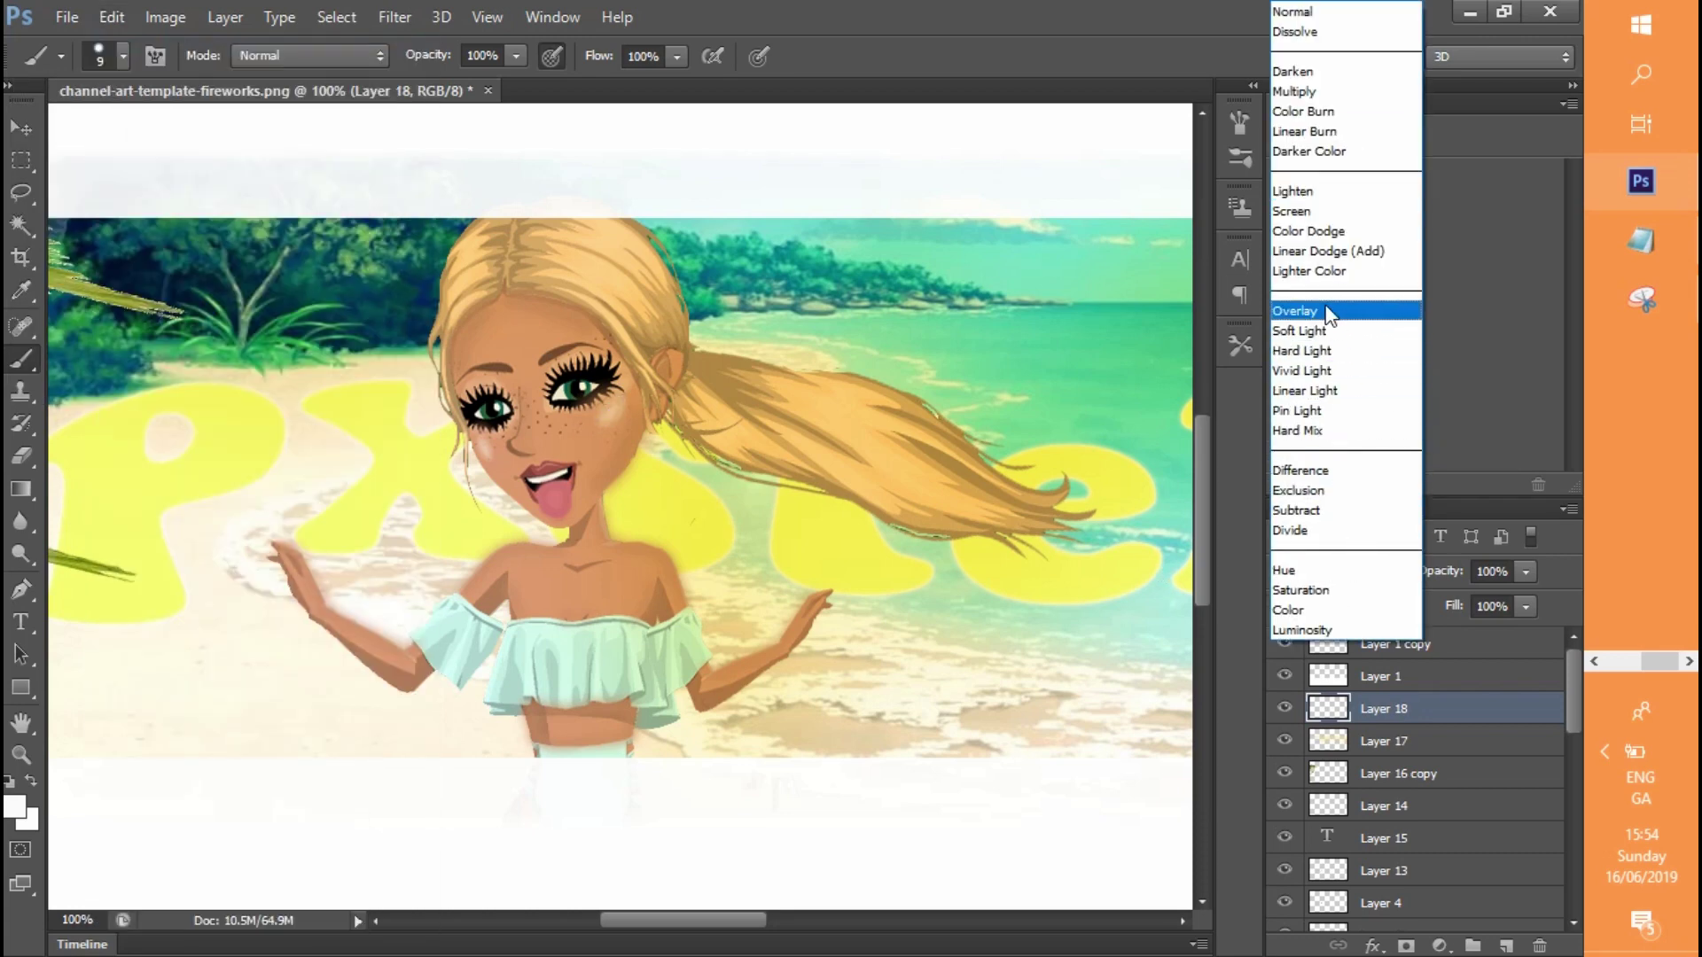
click(1318, 92)
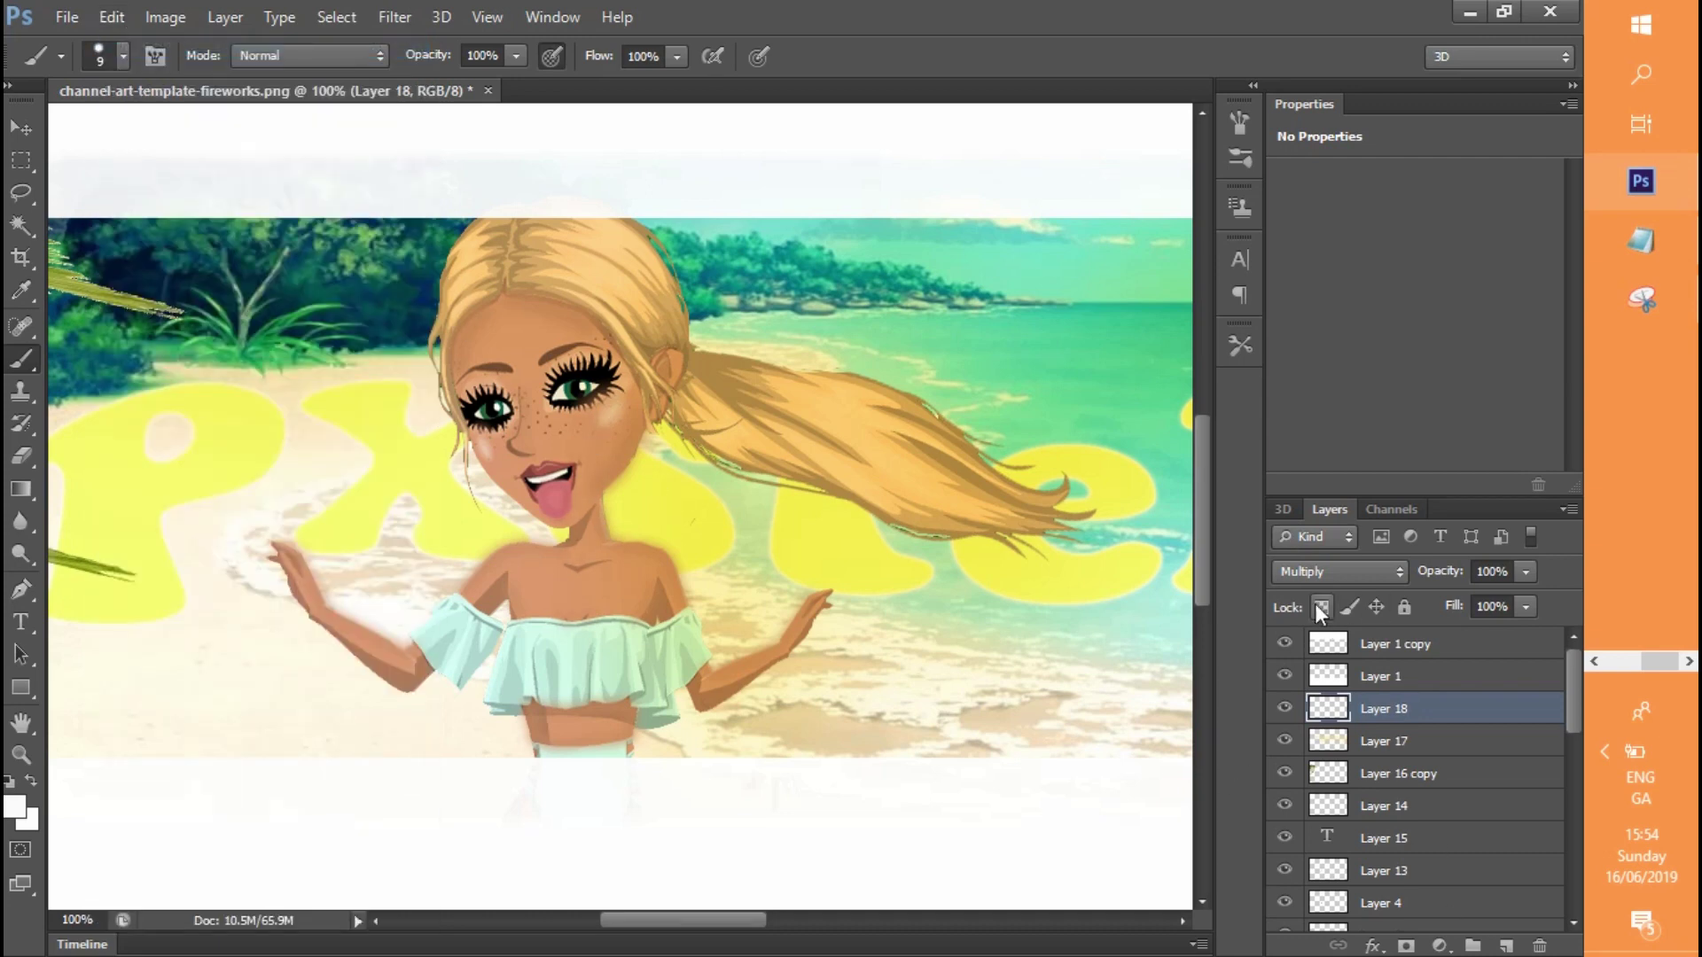
Replace Layer 18 with a fresh layer and try Screen, Divide and Overlay modes on a white stroke across the avatar's cheek
click(1540, 947)
click(652, 382)
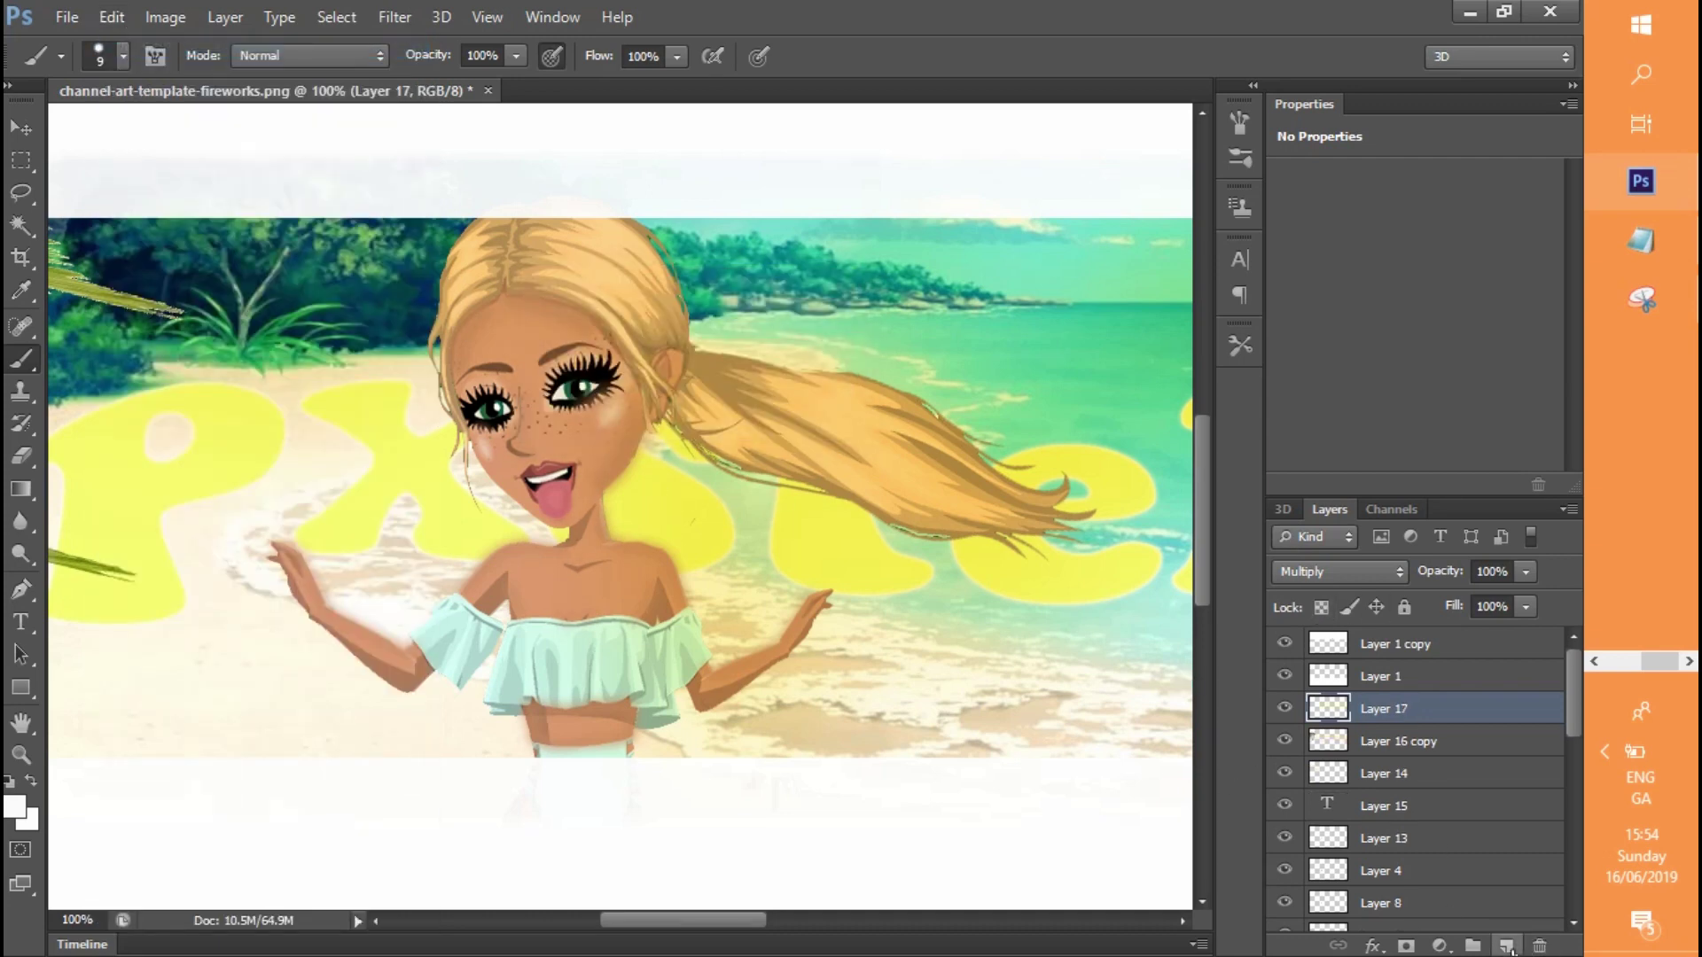
click(1340, 571)
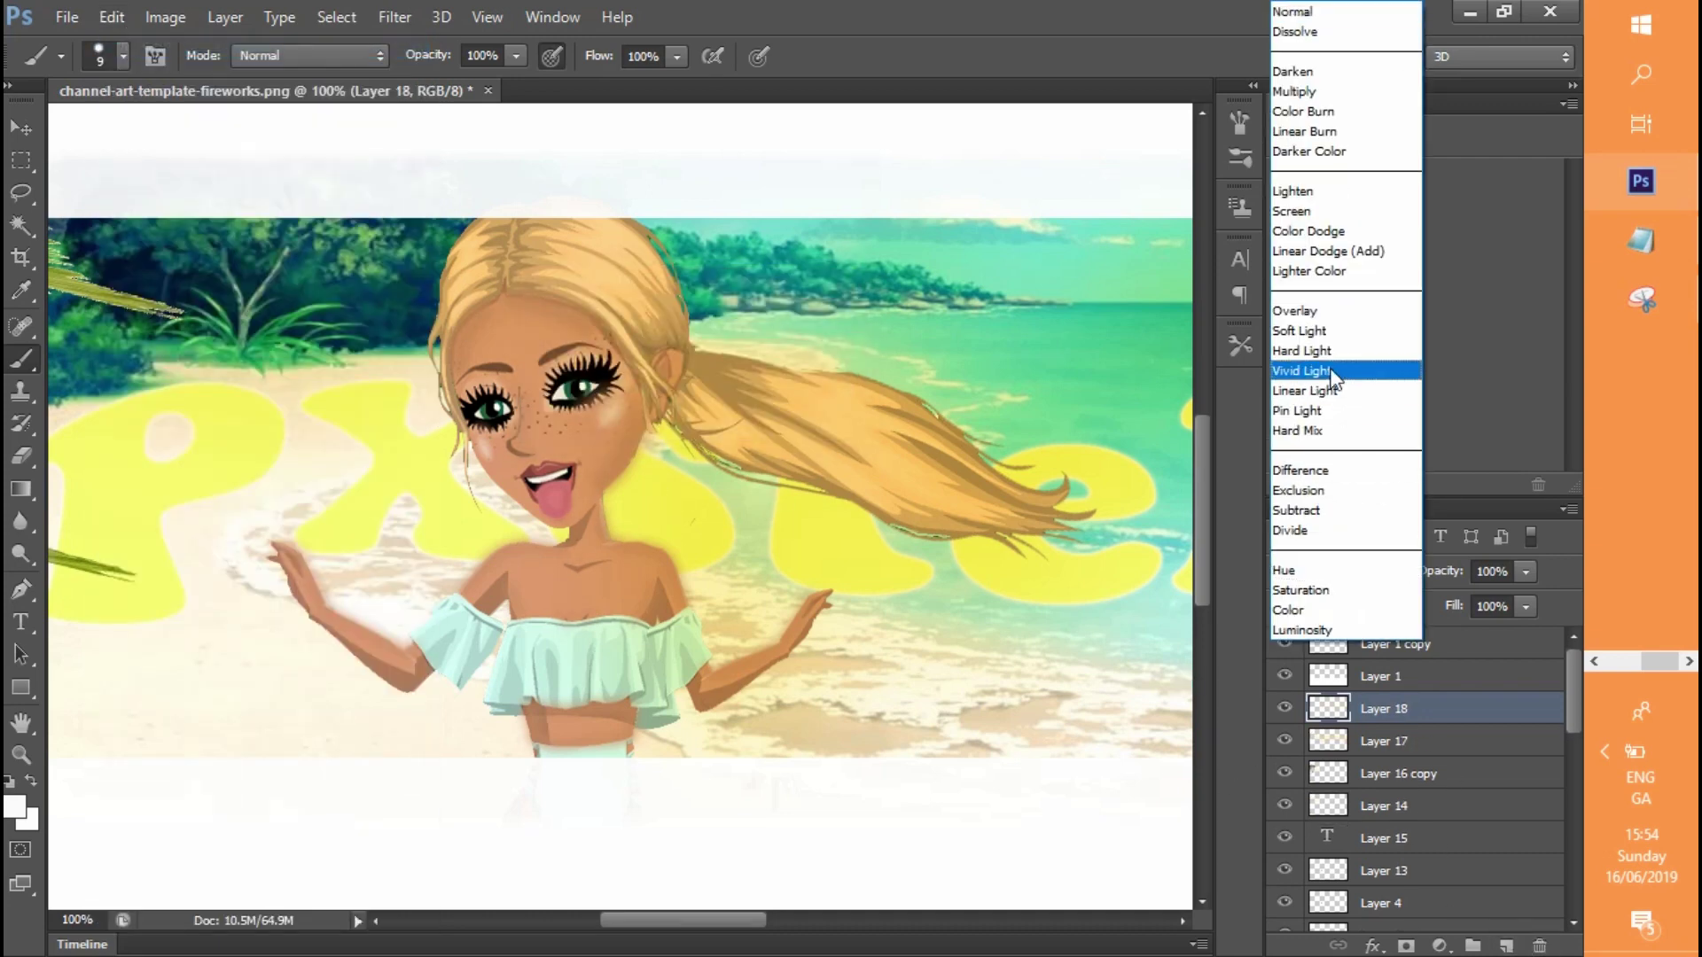
click(1280, 211)
click(1292, 574)
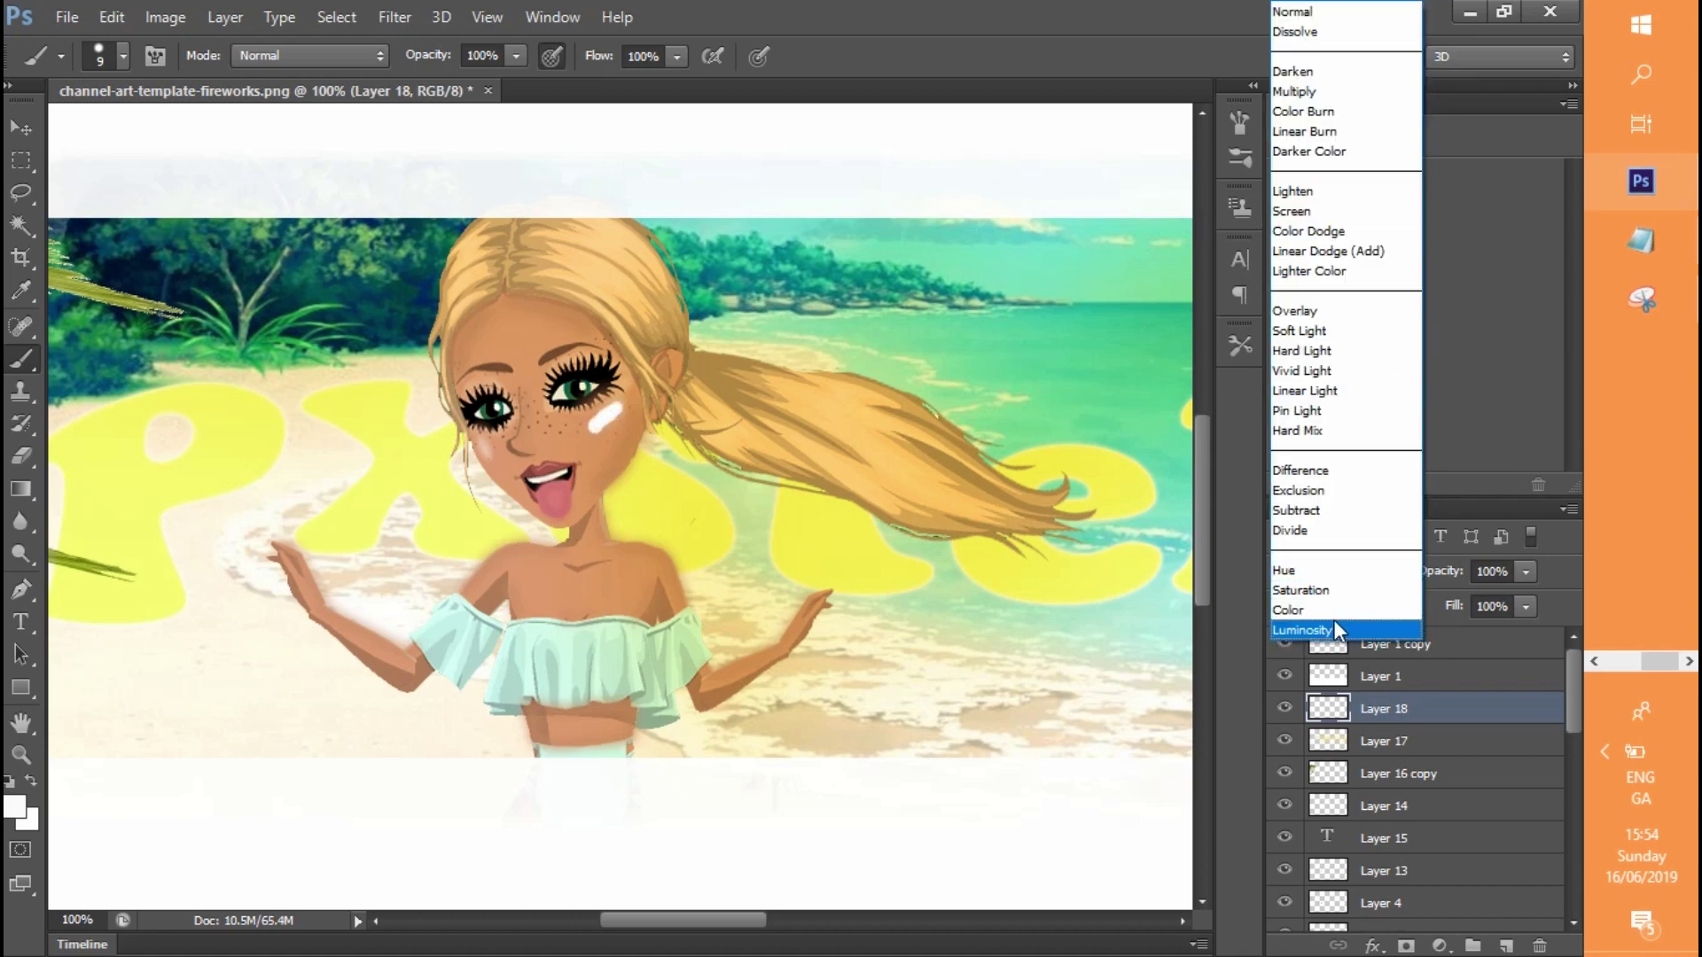
click(1303, 530)
click(1313, 571)
click(1374, 319)
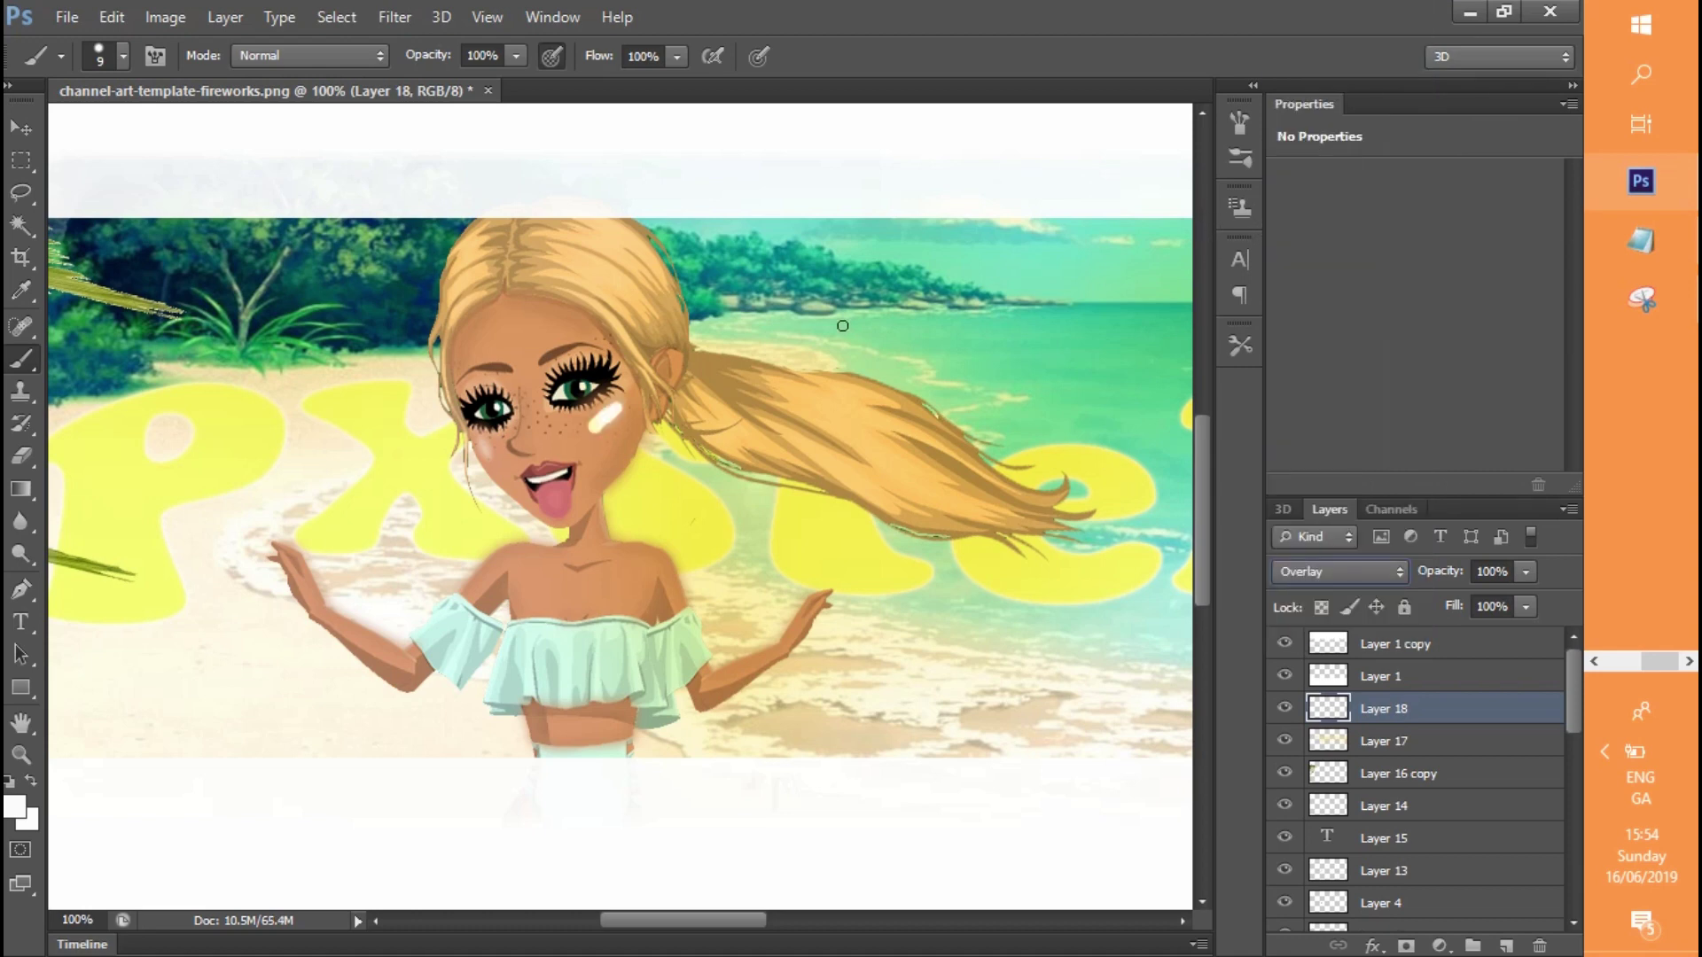
Change the foreground colour to yellow #f8e356, then to pale yellow #f2eab1
click(18, 806)
click(912, 212)
click(980, 205)
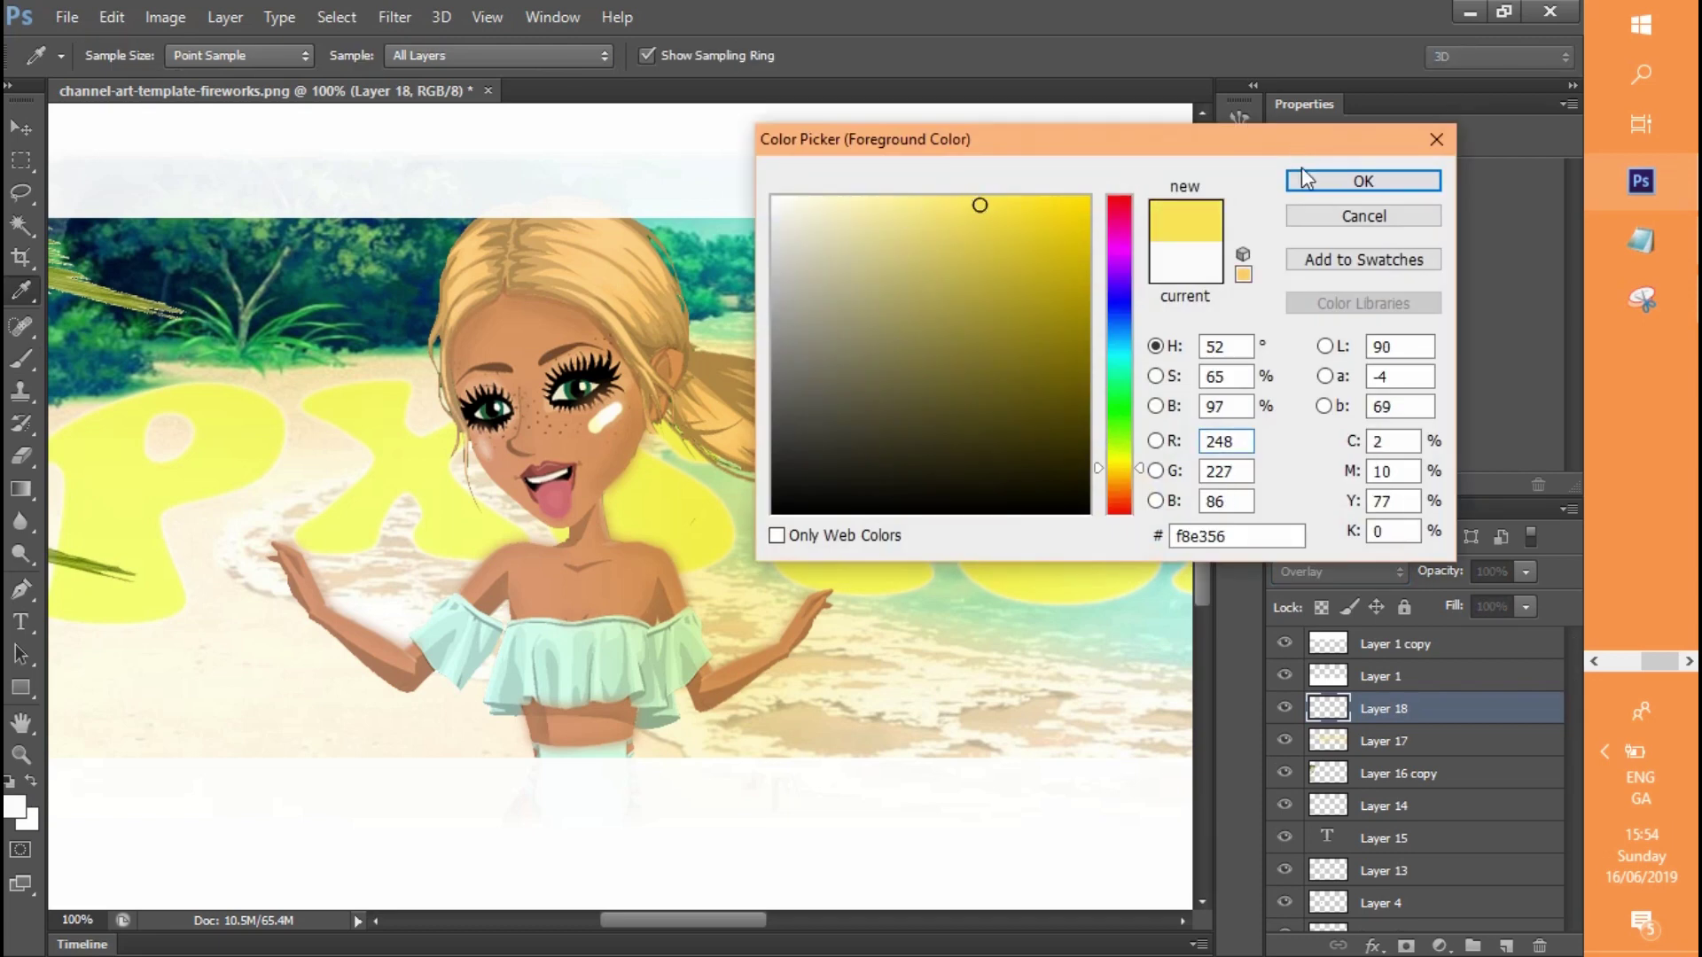
click(1317, 182)
click(14, 806)
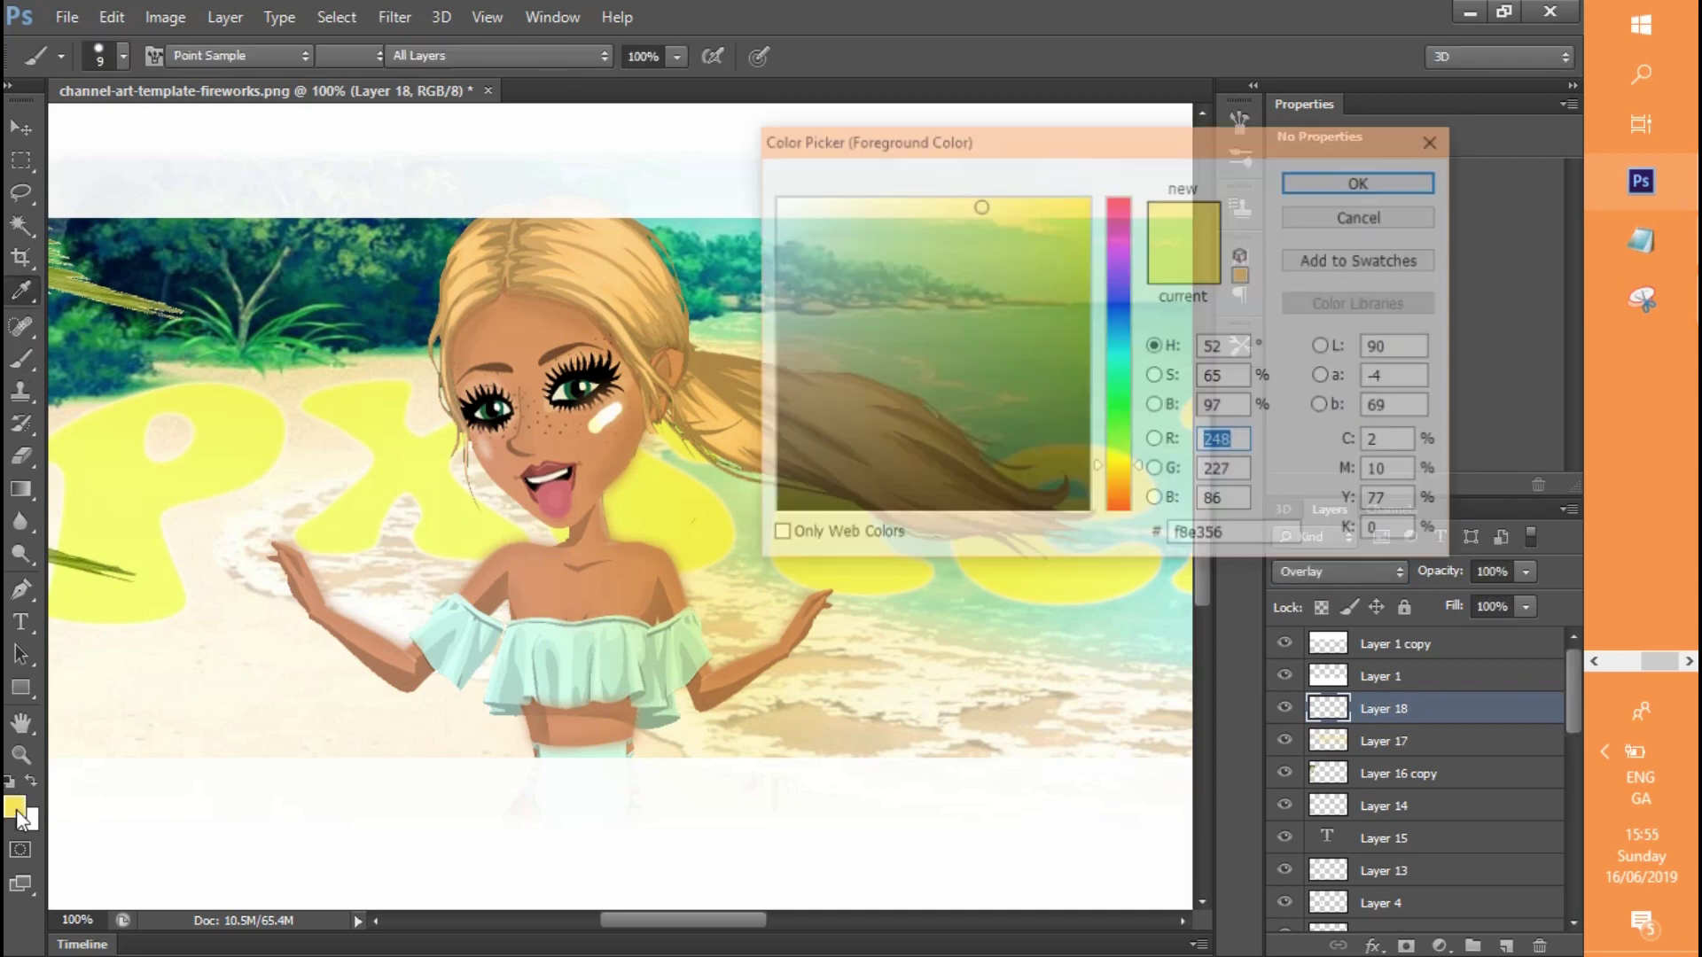
click(859, 224)
drag(859, 224, 851, 210)
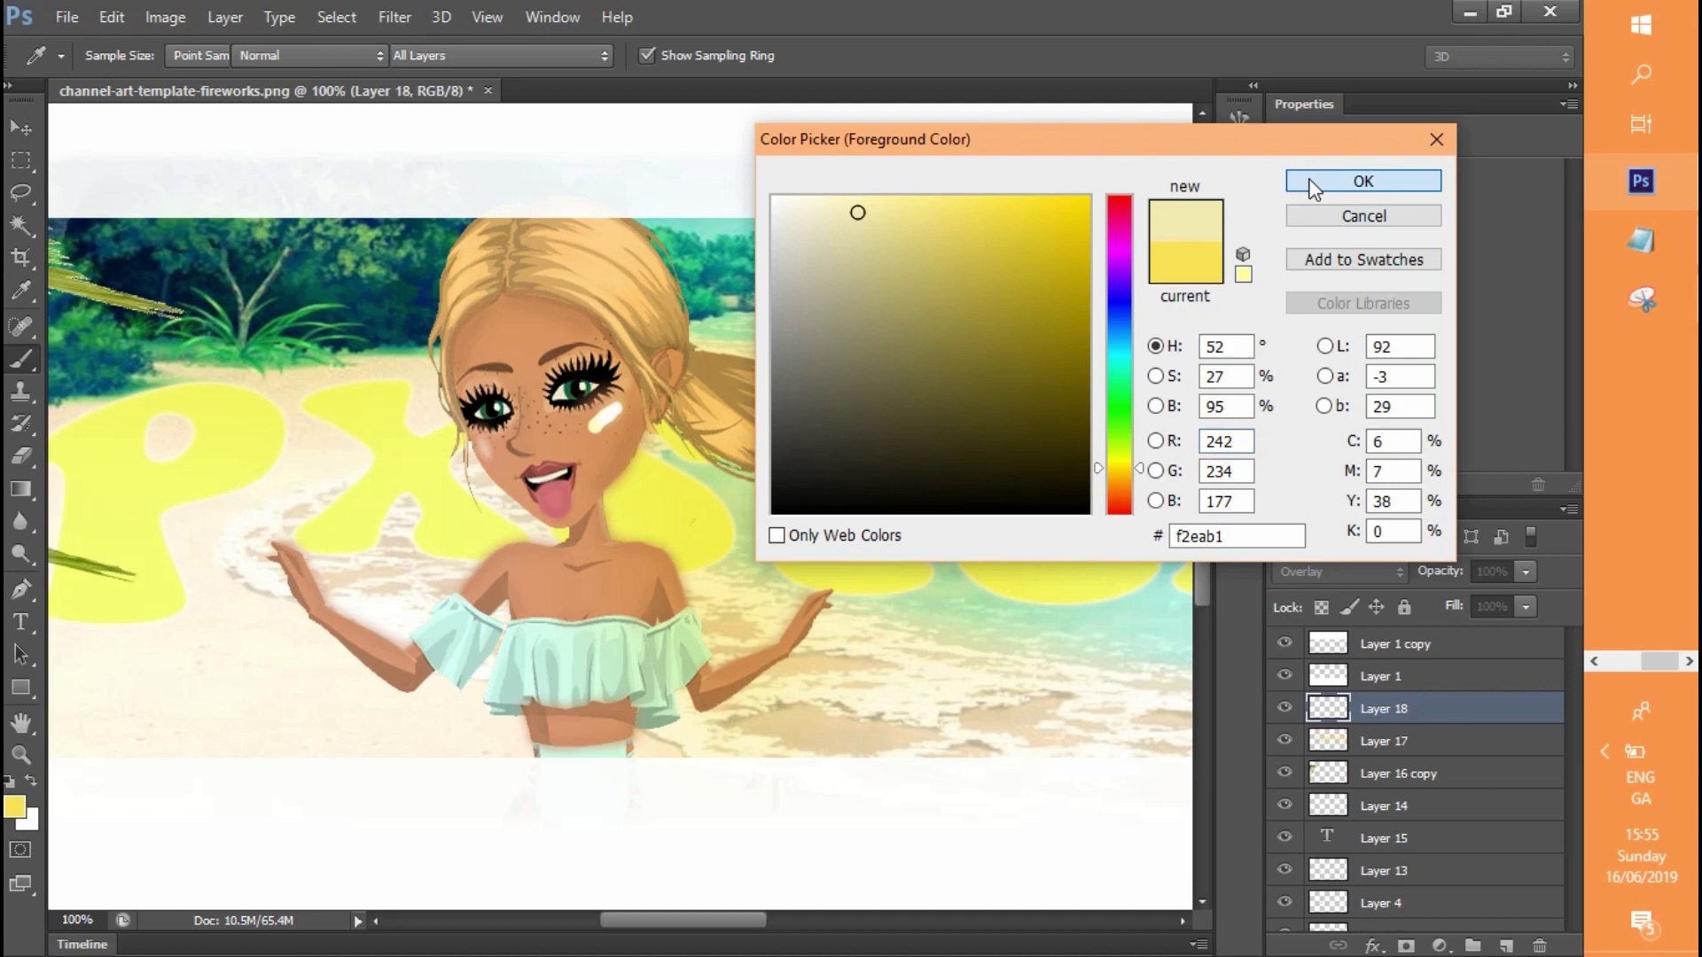
click(1312, 181)
Try Linear Dodge (Add) on the cheek-stroke layer and delete that layer
click(1321, 571)
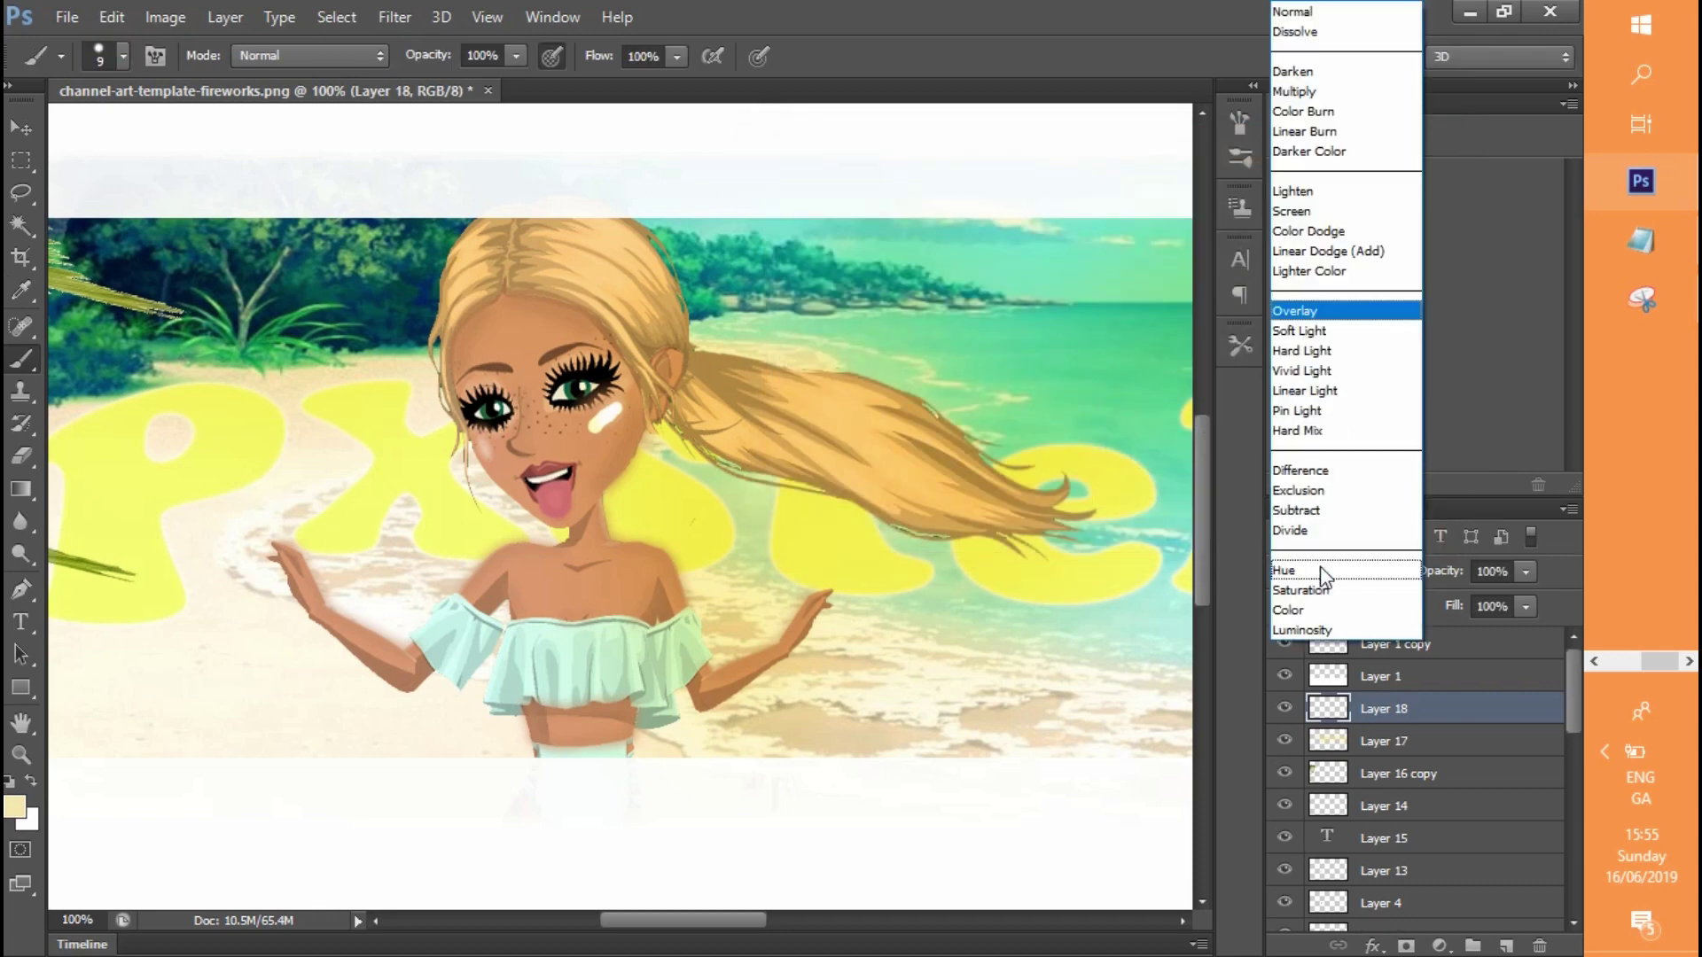
click(1333, 252)
click(1540, 946)
click(645, 385)
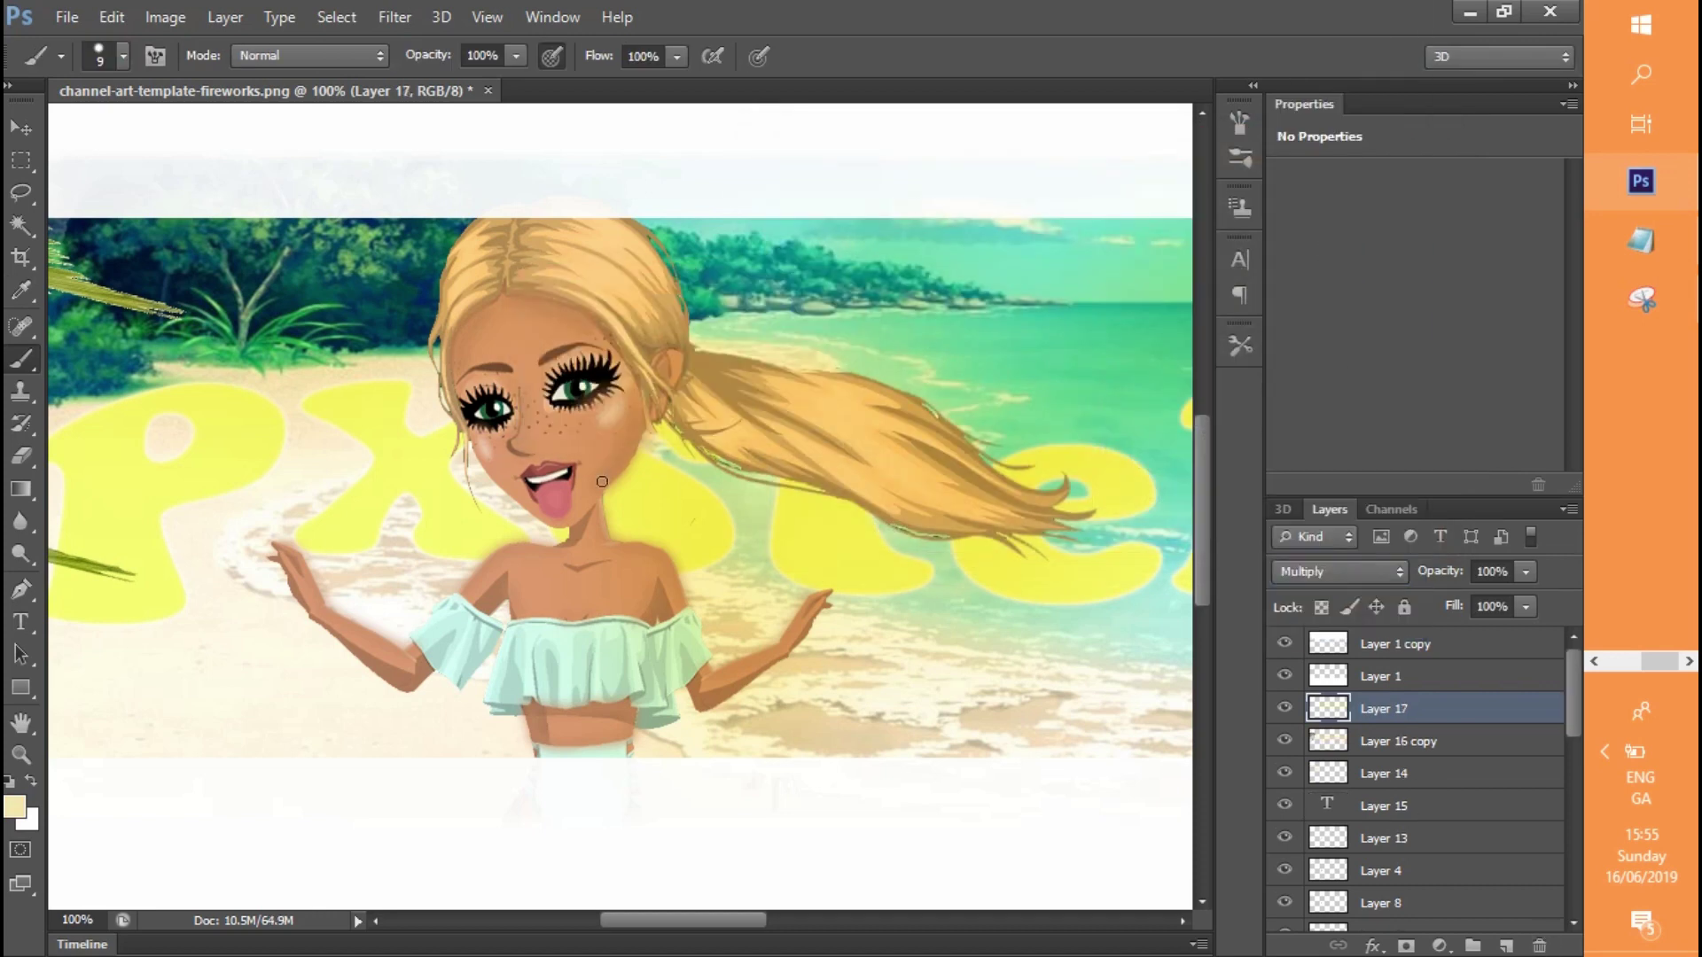
Add a new layer above Layer 17 for painting highlights on the avatar's eyes
click(22, 758)
click(18, 131)
click(21, 758)
click(566, 386)
click(567, 385)
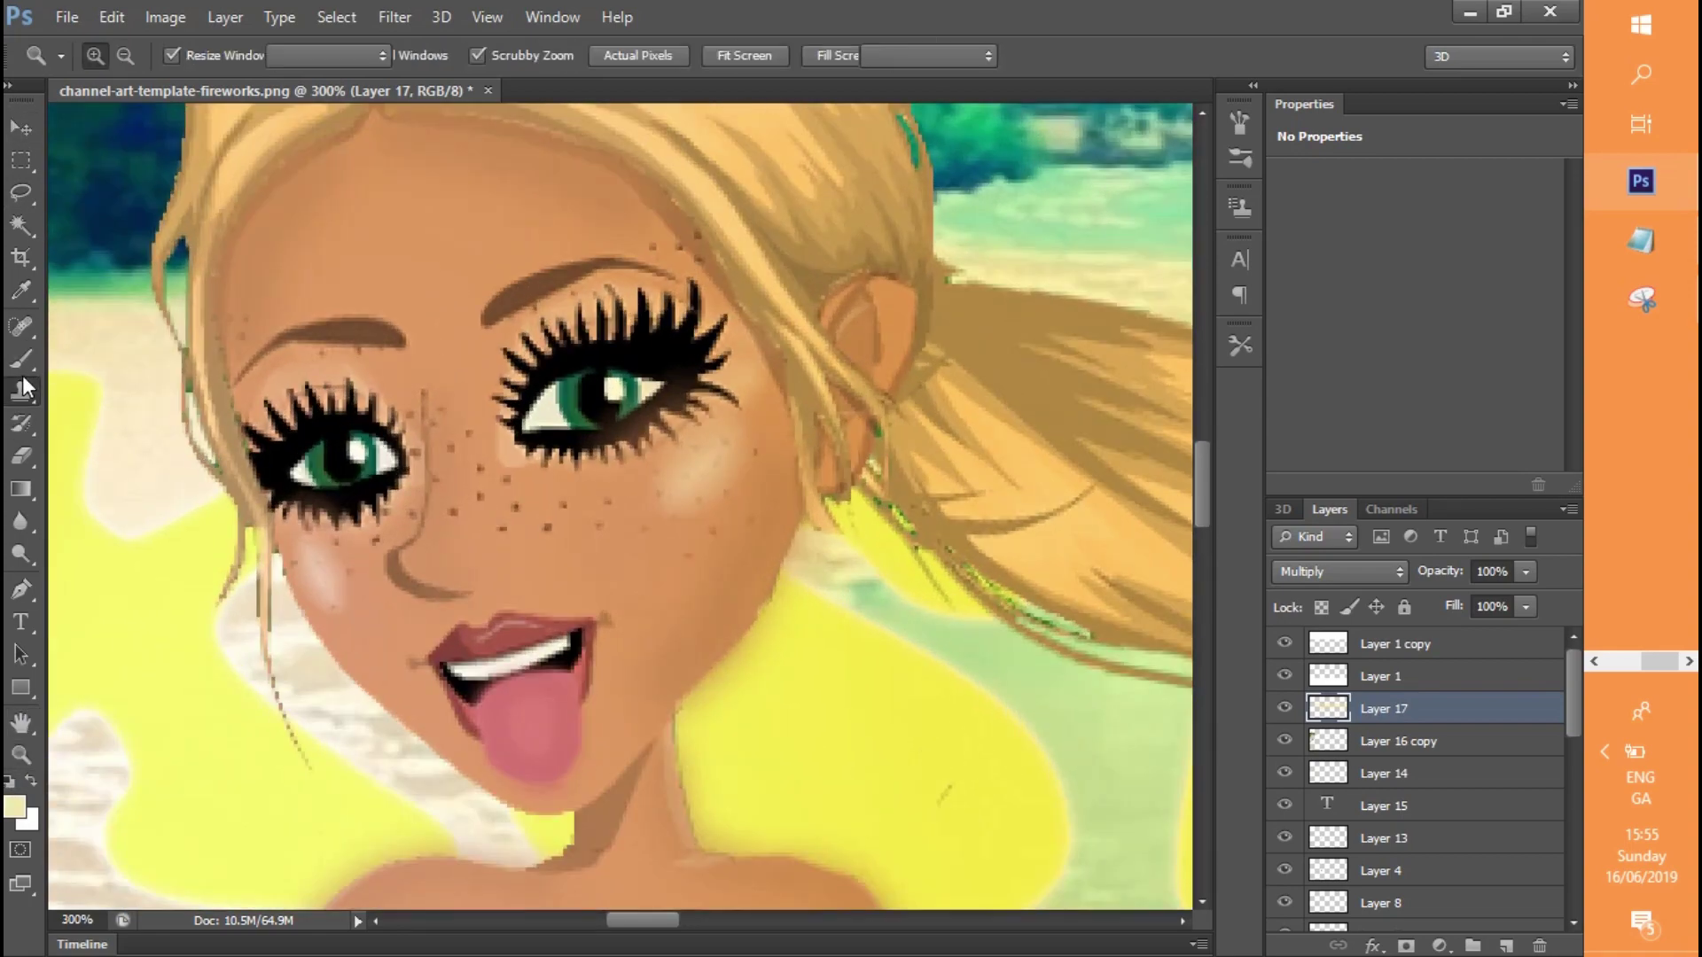
key(b)
click(1506, 946)
Try pale-yellow highlight dots on the avatar's pupil with 2 px and 6 px brushes, and undo the last dot
click(110, 46)
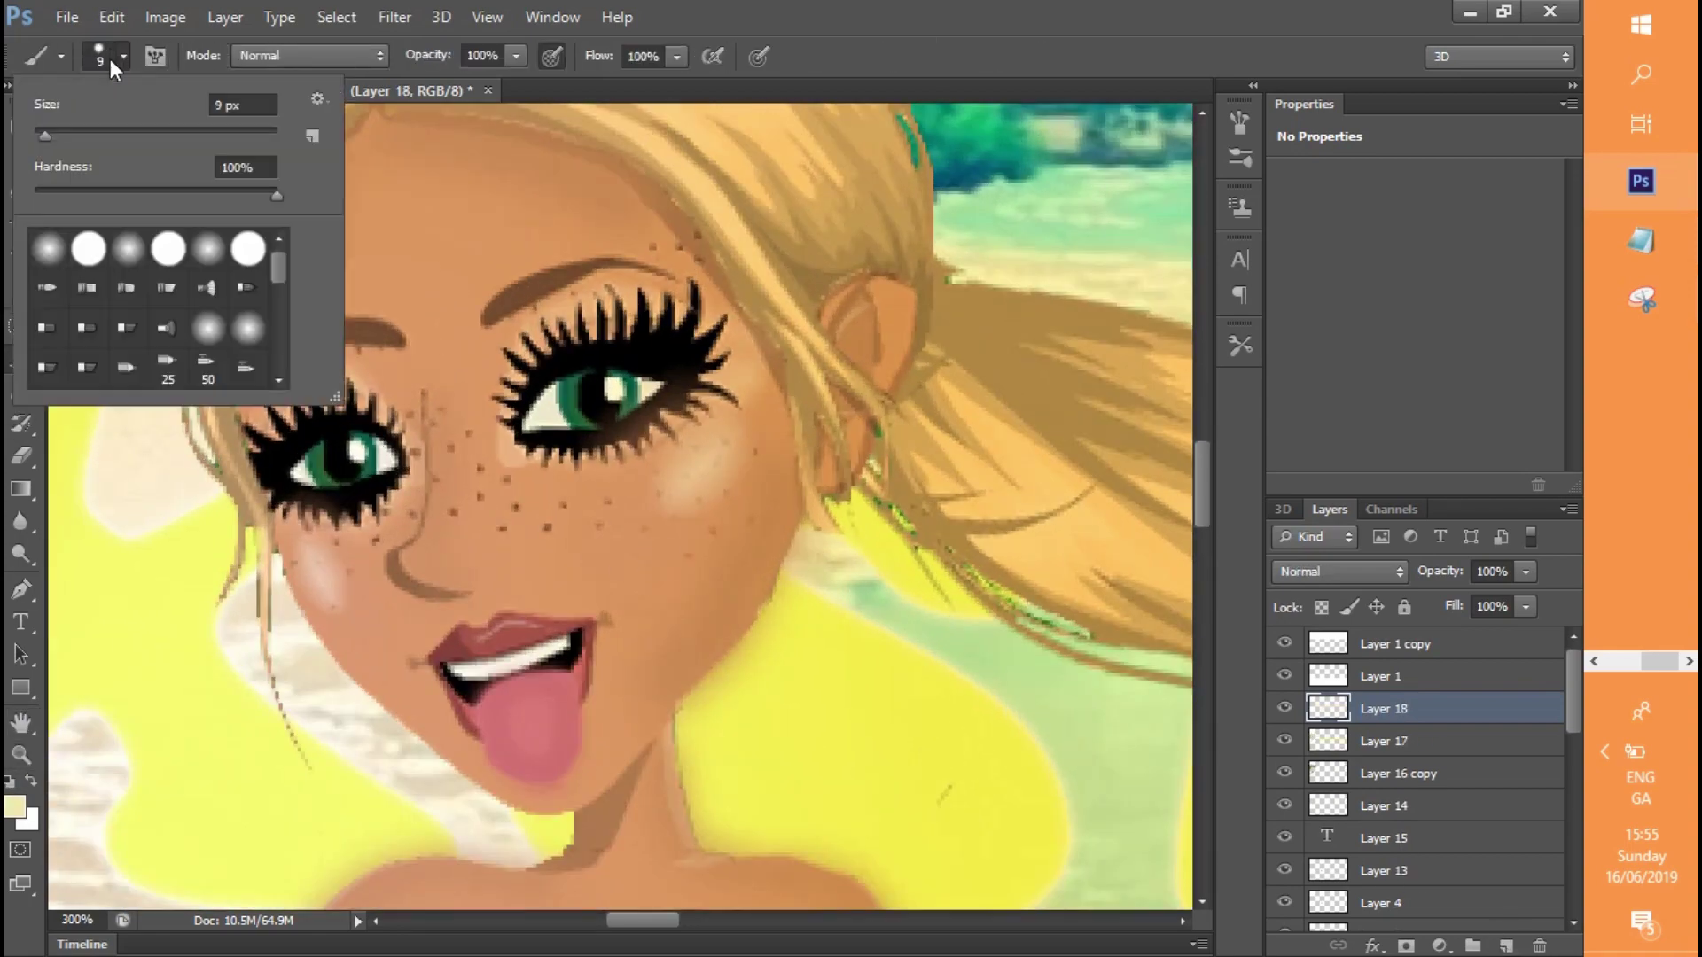
click(596, 405)
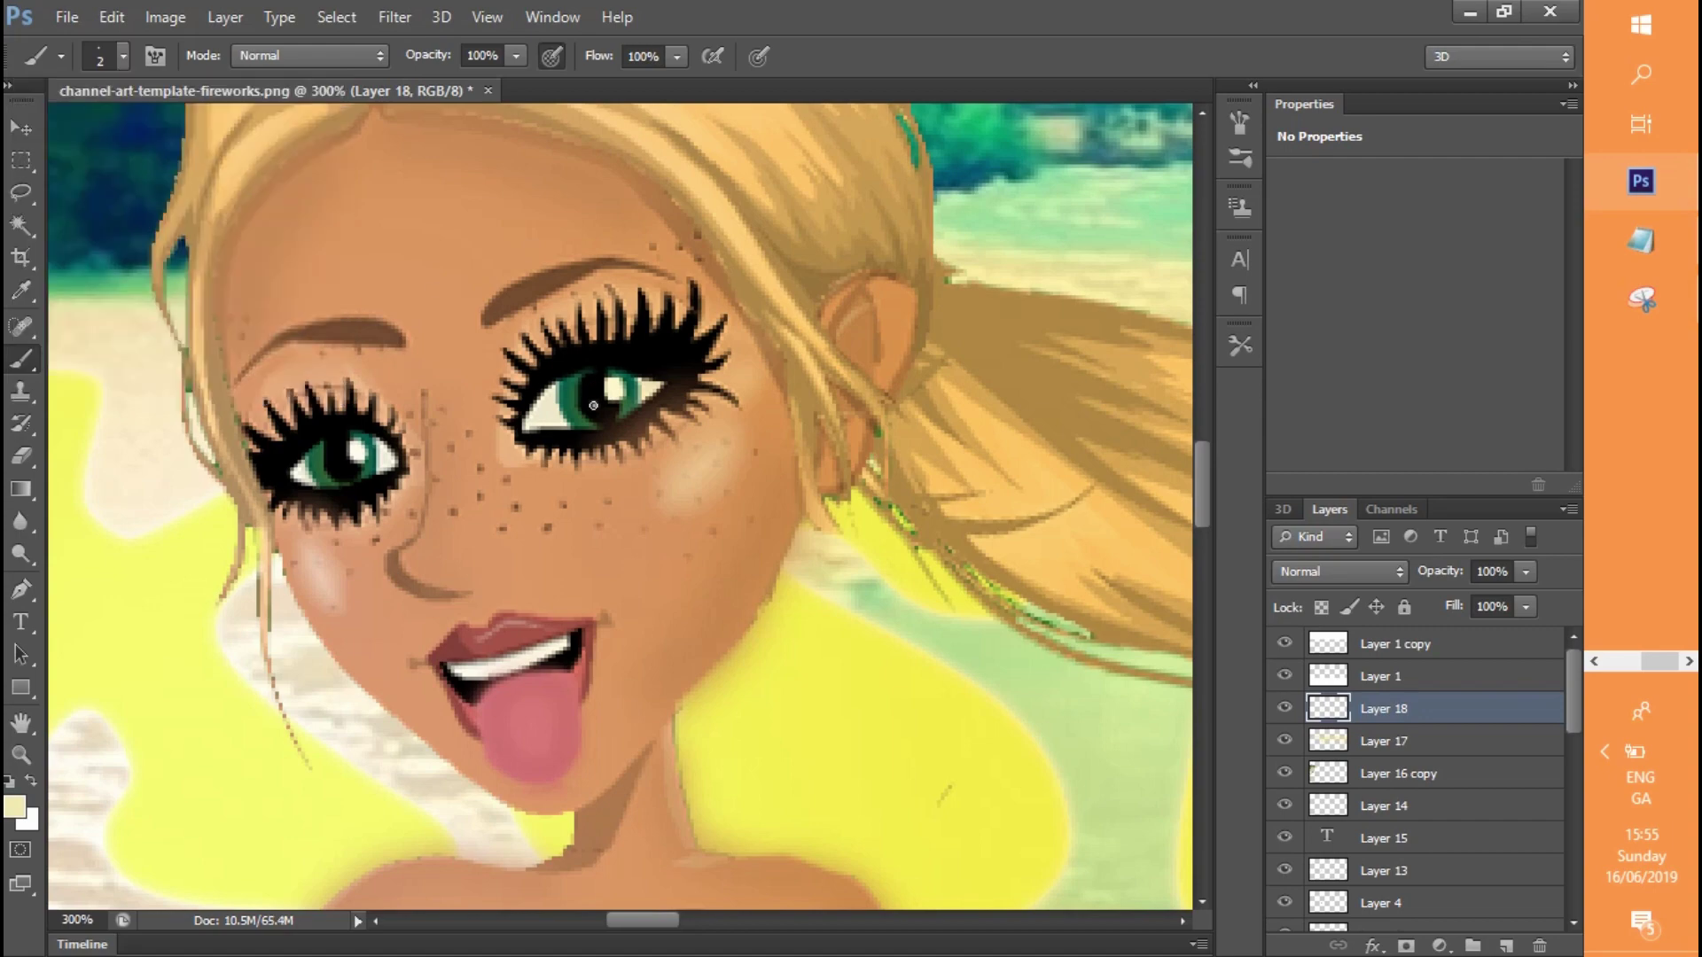
click(124, 55)
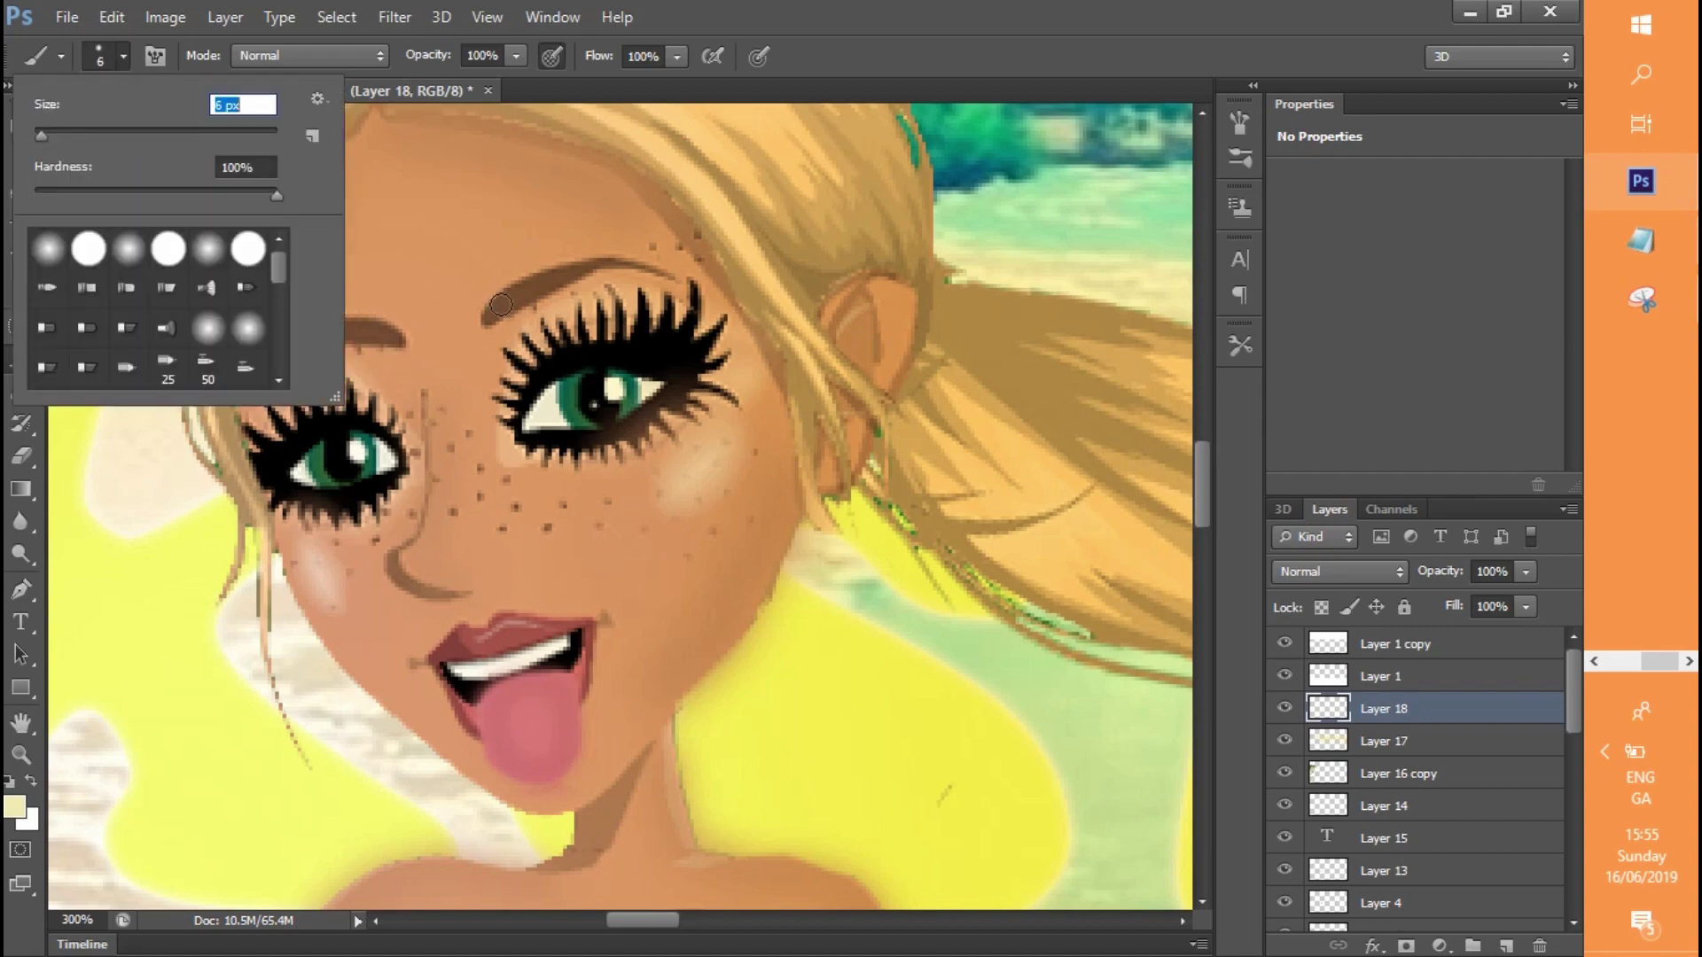
click(593, 412)
click(106, 22)
click(133, 42)
Set the foreground colour to white for the eye highlights
click(16, 807)
click(773, 214)
drag(776, 219, 770, 190)
click(1341, 186)
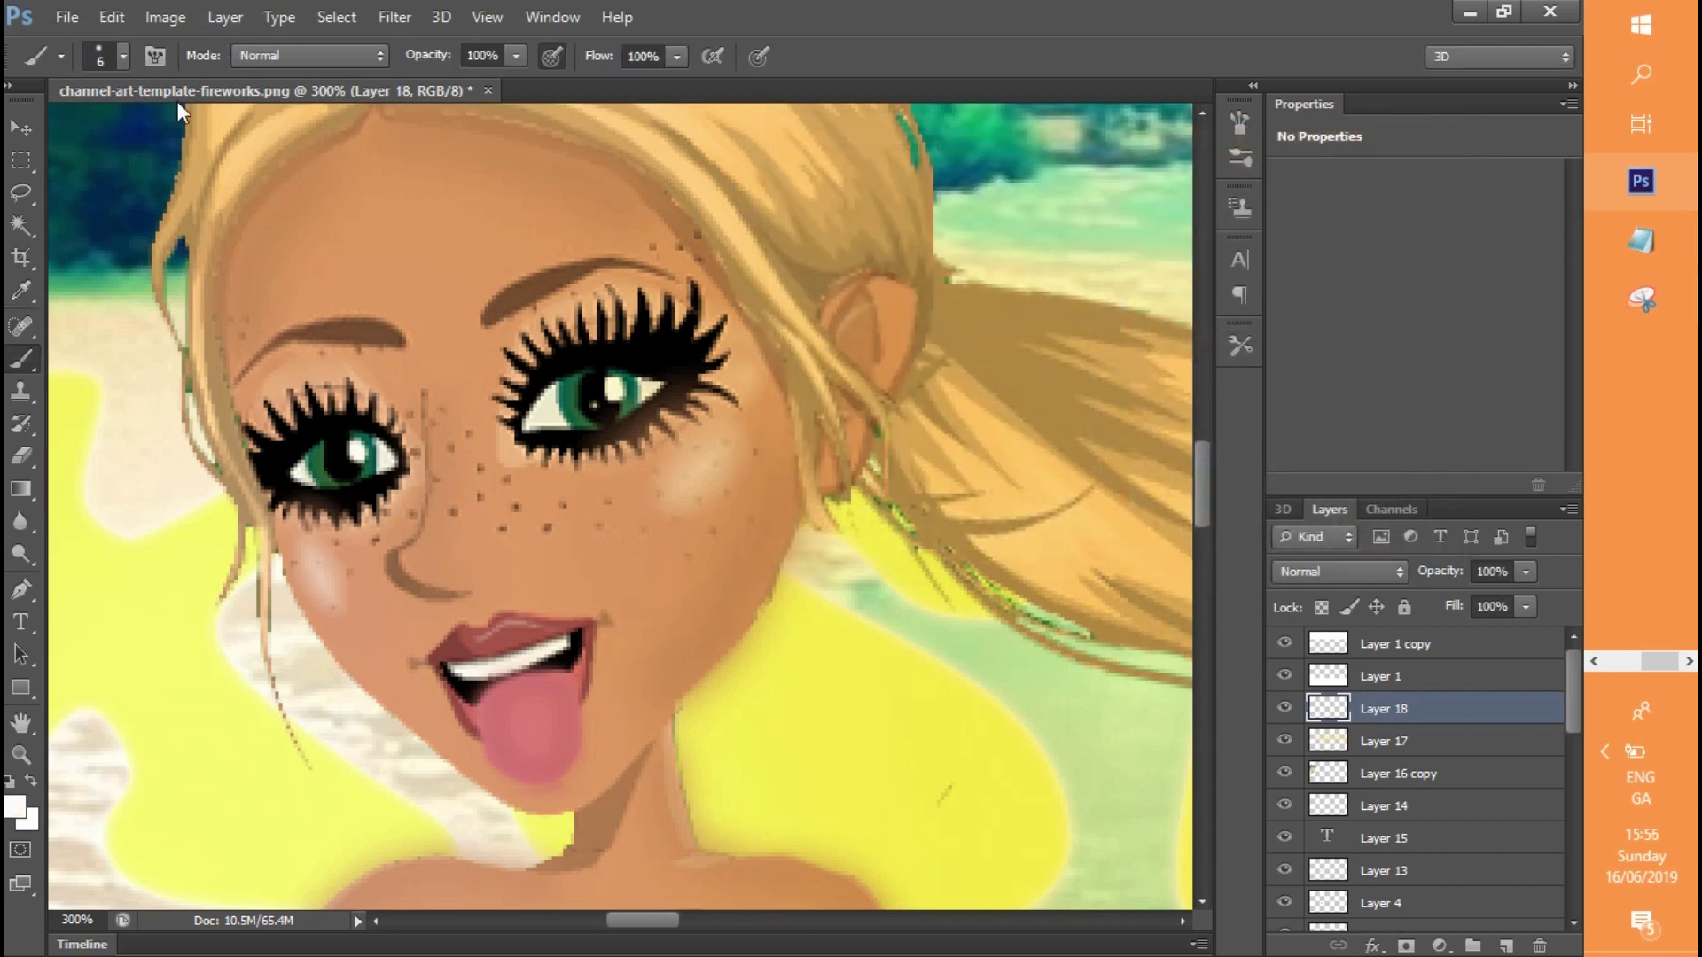
Set the brush size to 3 px and paint a white highlight dot in each of the avatar's pupils
click(124, 56)
drag(35, 132, 40, 135)
click(277, 98)
key(BackSpace)
key(BackSpace)
key(BackSpace)
key(BackSpace)
text(3 px)
key(Return)
Reduce the brush size to 1 px and undo a test dot beside the pupil highlight
click(108, 57)
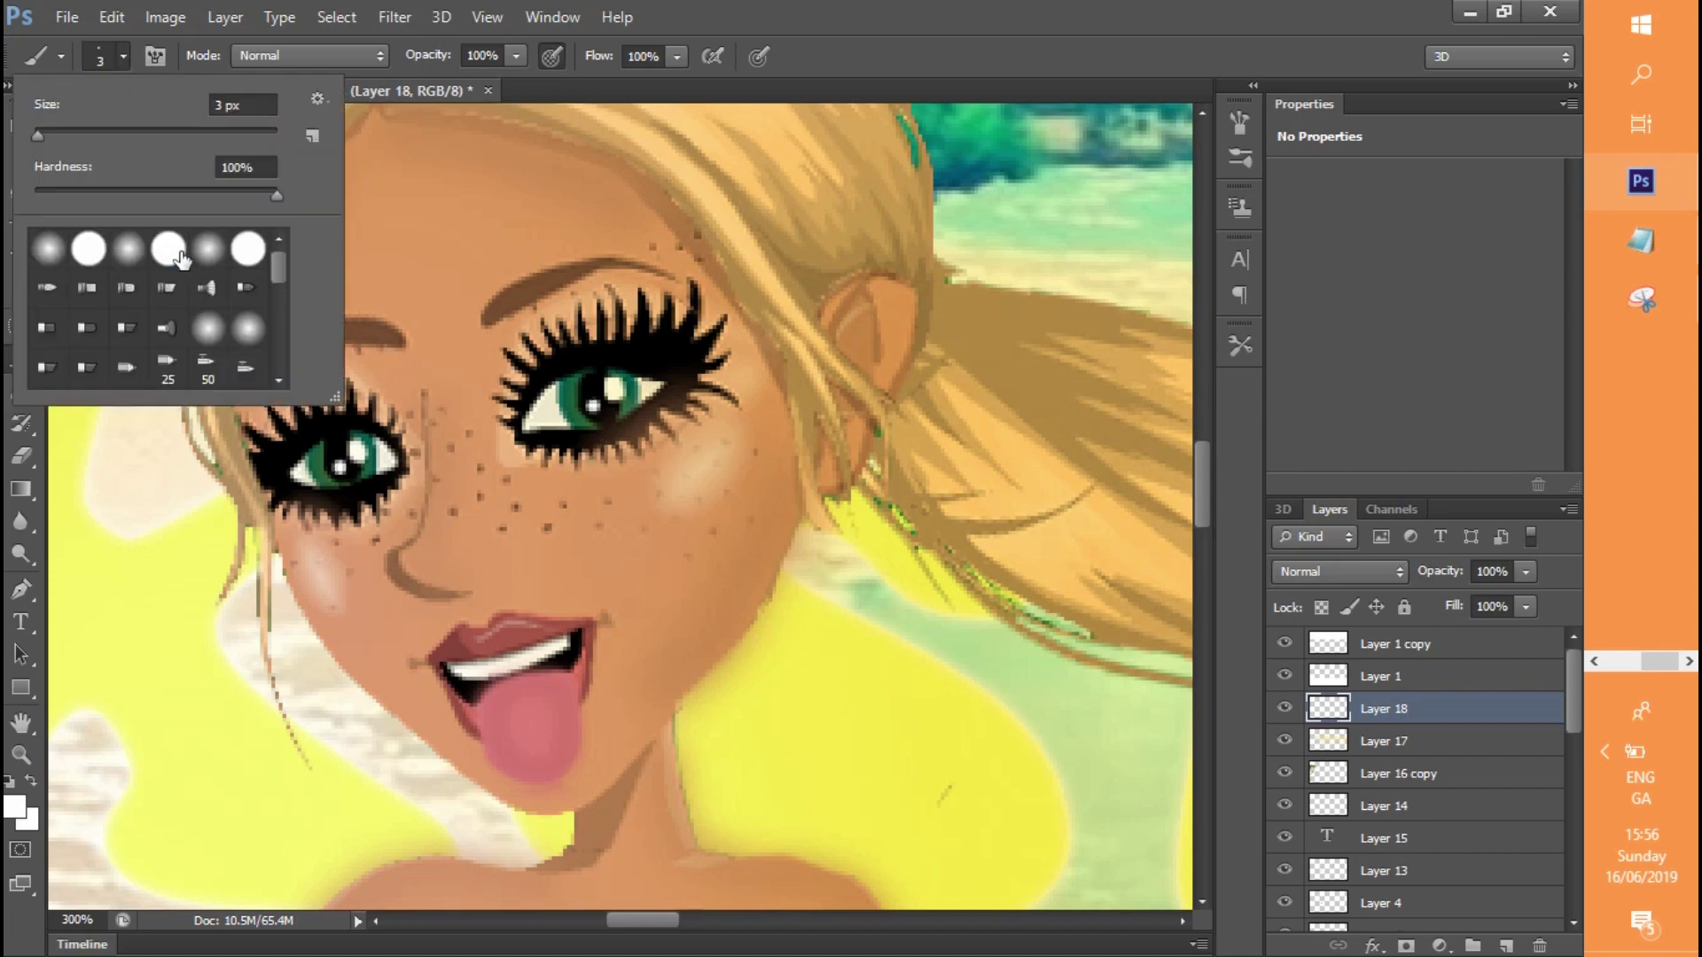
drag(37, 135, 34, 136)
click(612, 403)
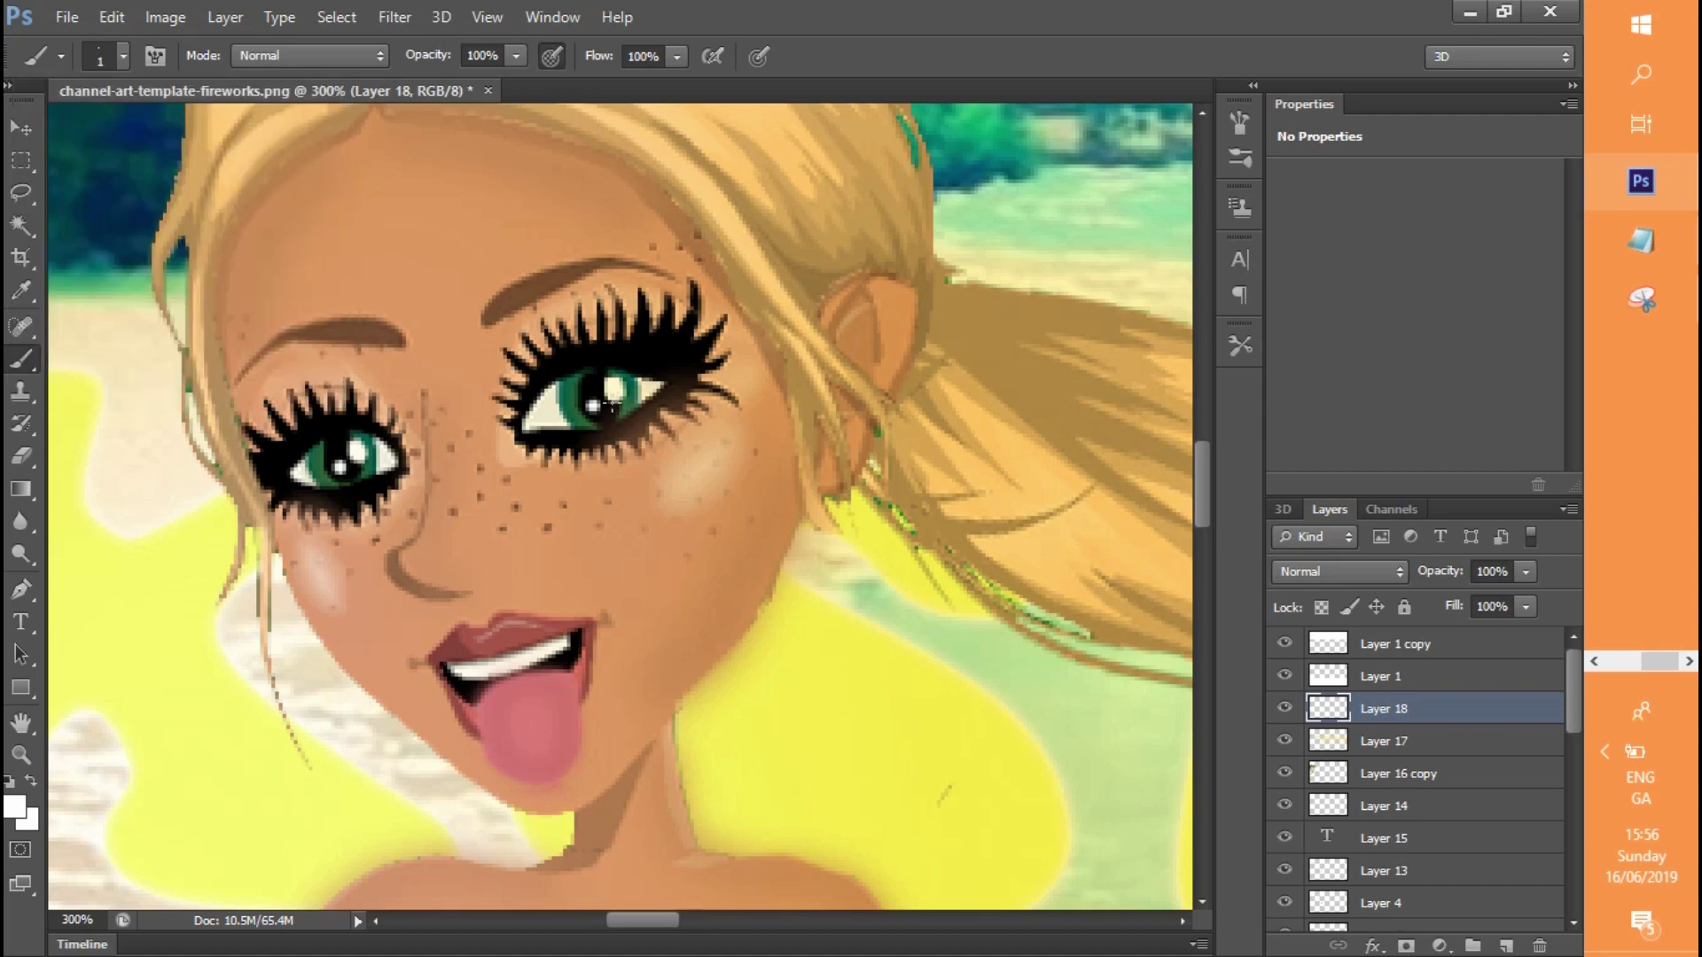
click(110, 17)
click(136, 50)
key(l)
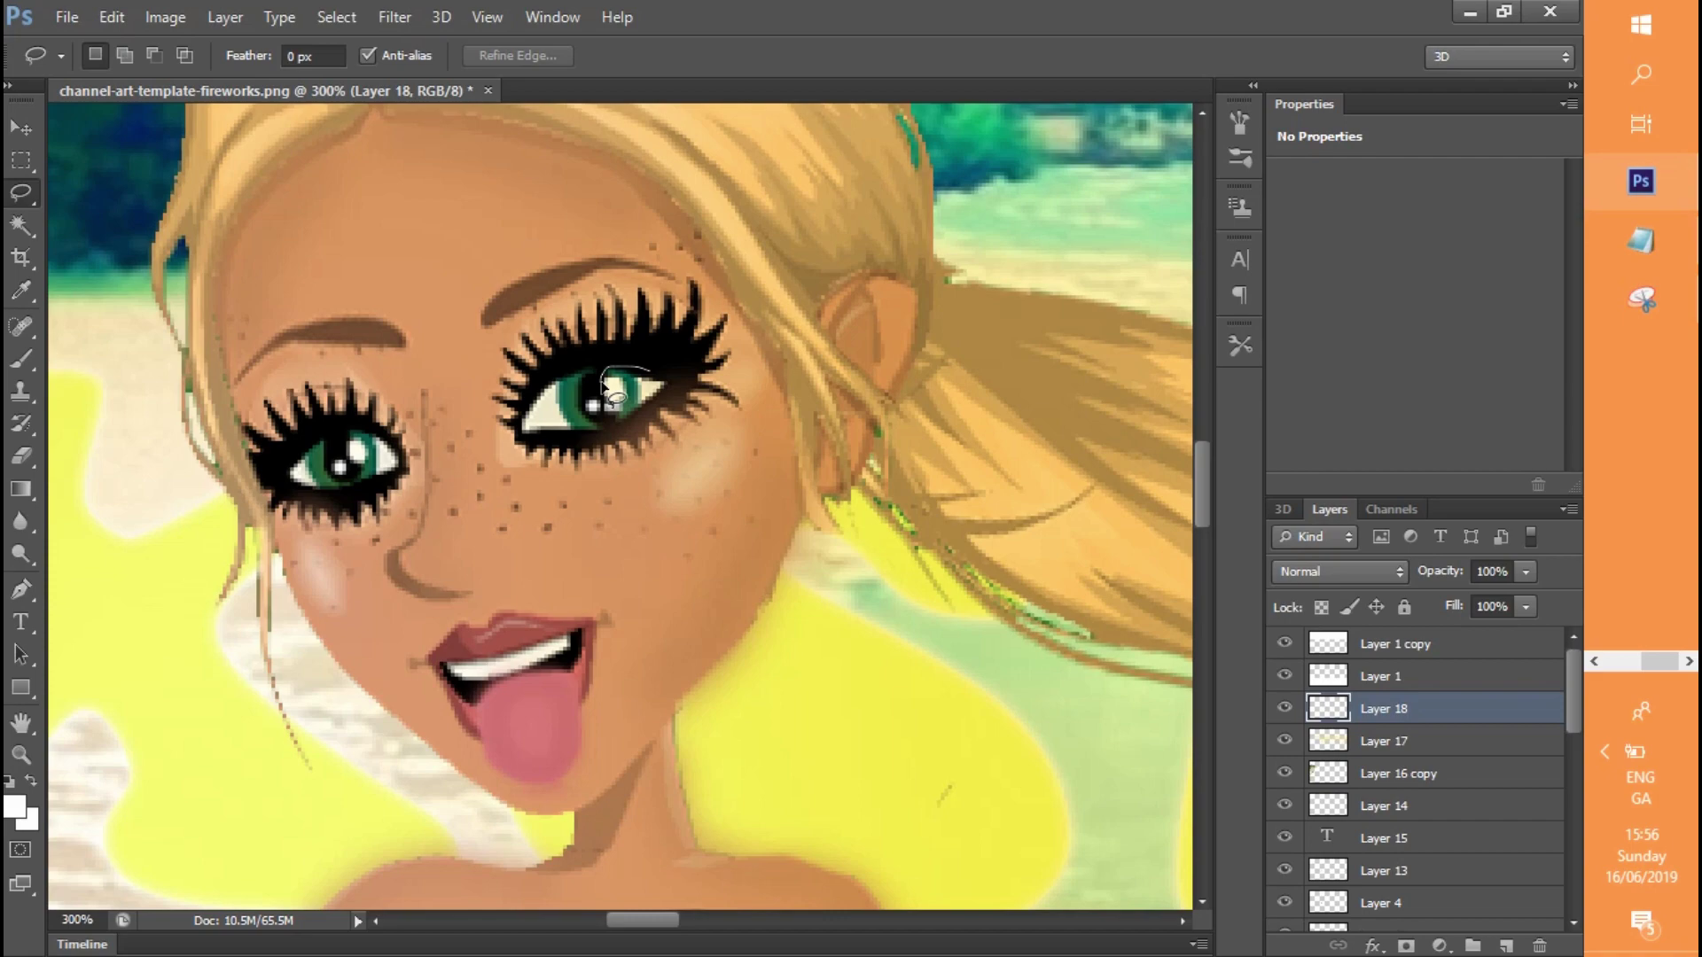
drag(622, 413, 613, 374)
click(612, 409)
Paint a small white ring in each of the avatar's irises with the 1 px brush, undoing the misplaced test strokes
click(19, 755)
click(390, 235)
click(372, 178)
key(b)
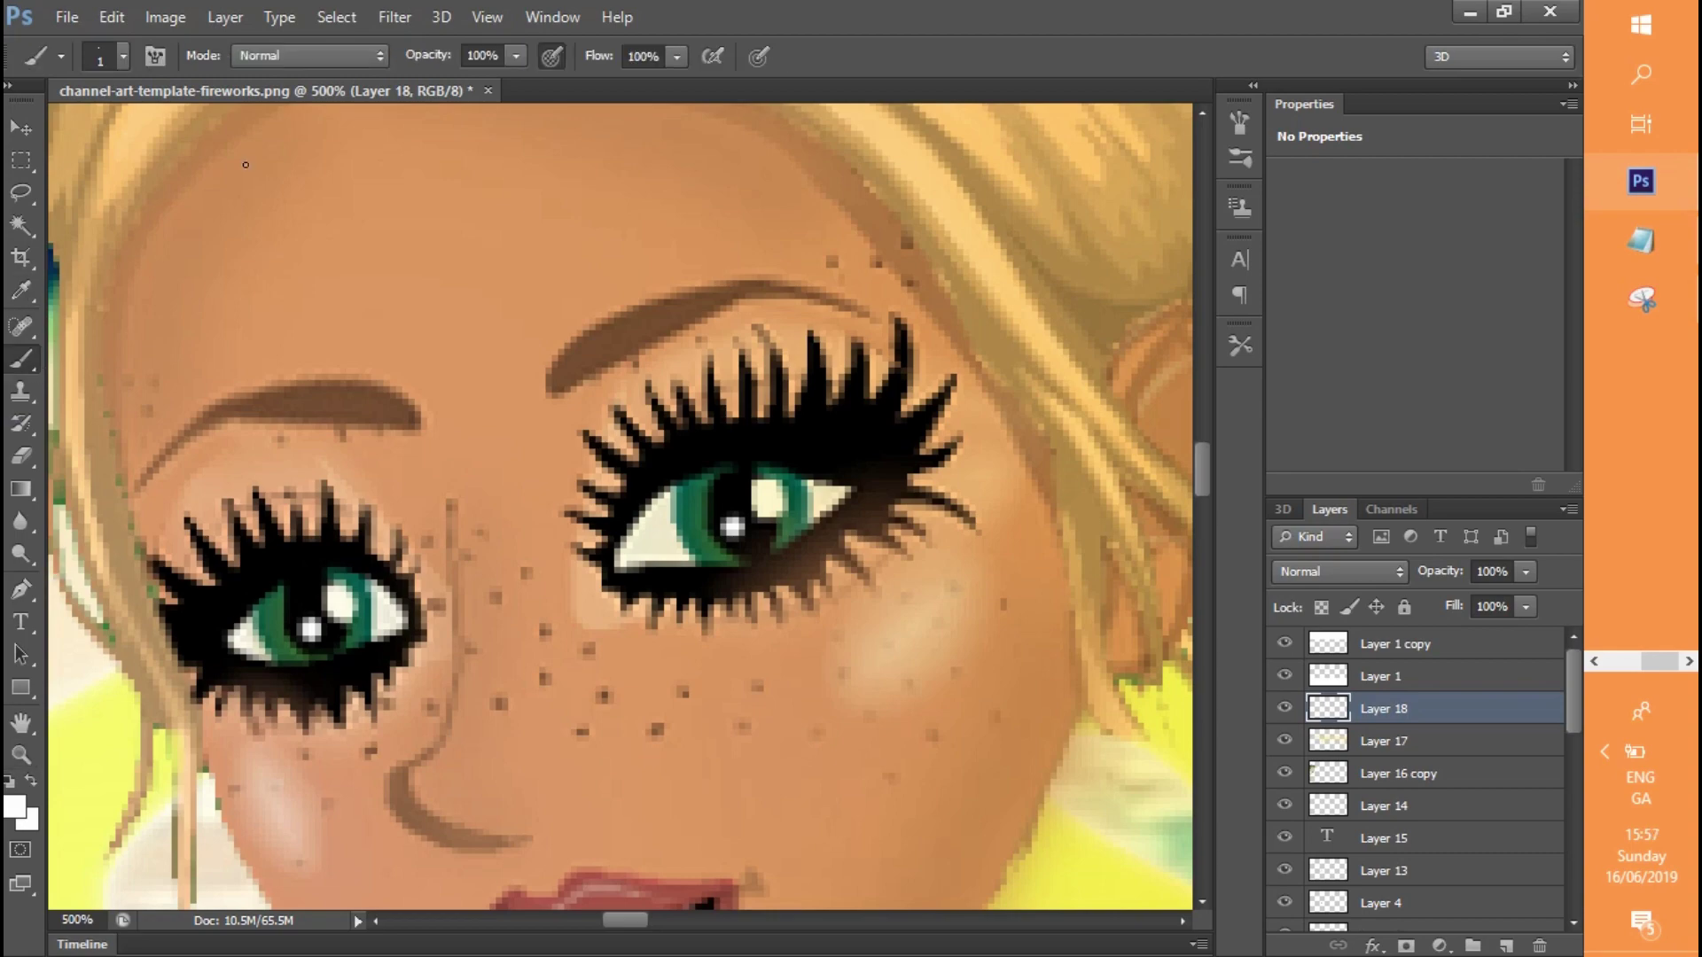
click(111, 17)
click(133, 36)
click(111, 16)
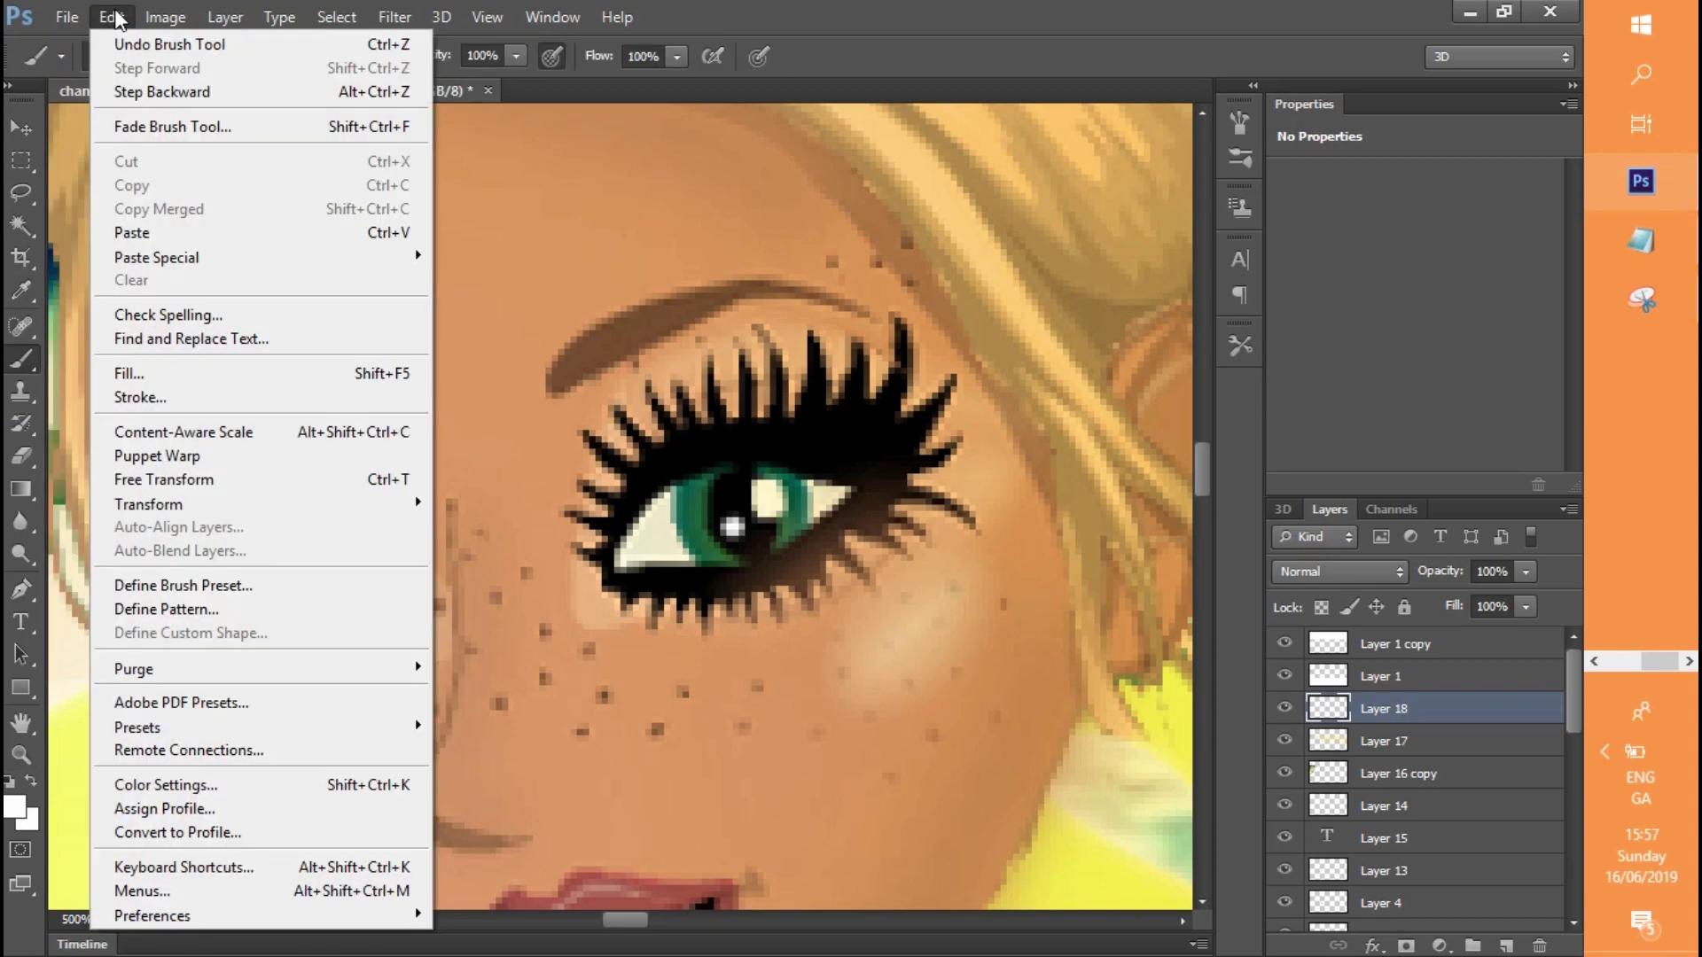
click(133, 37)
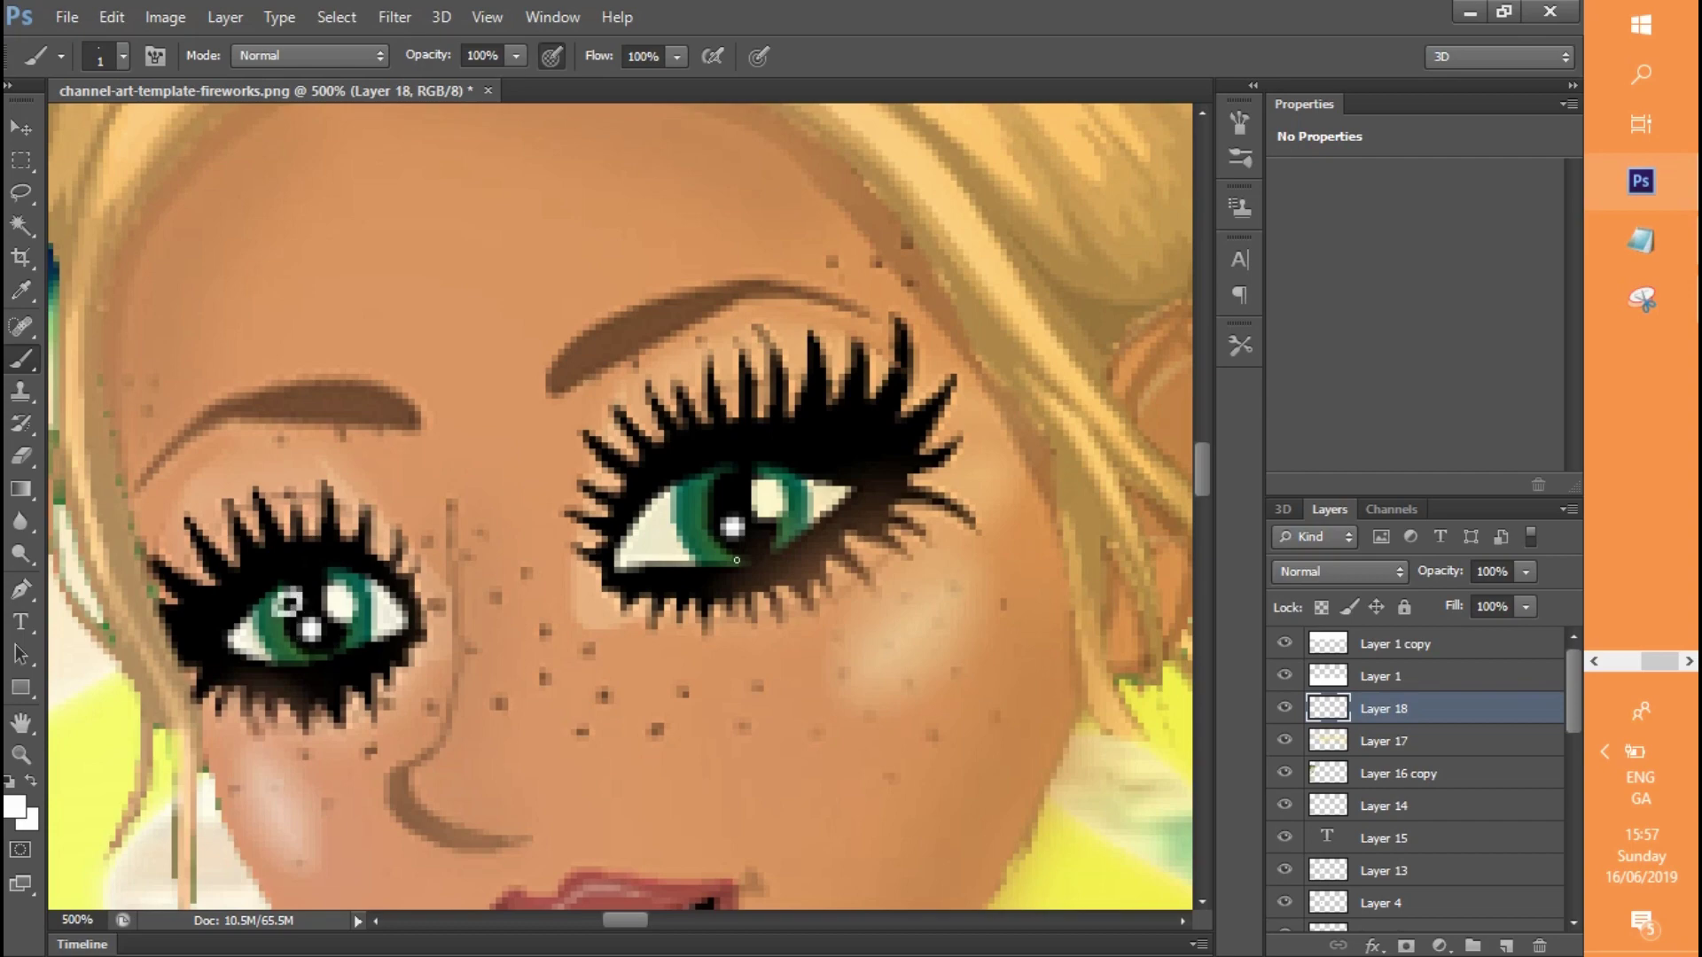
Examine the whole banner with the new eye highlights
key(z)
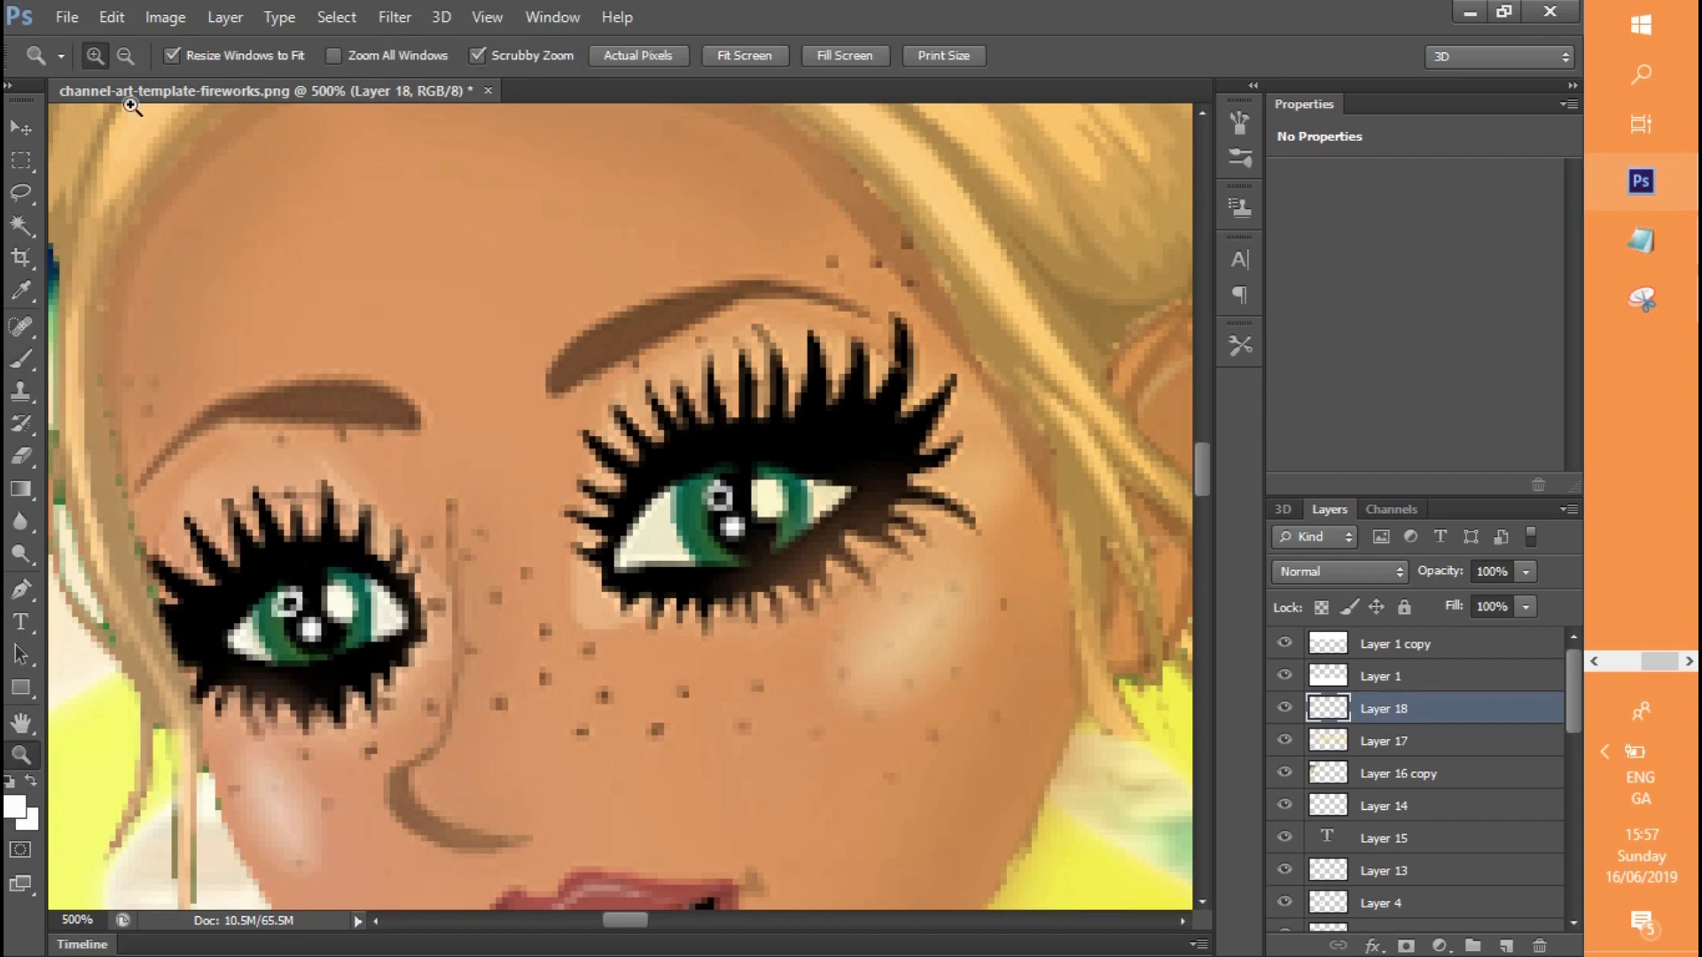
click(229, 206)
click(228, 206)
click(229, 206)
click(229, 205)
click(549, 639)
click(631, 663)
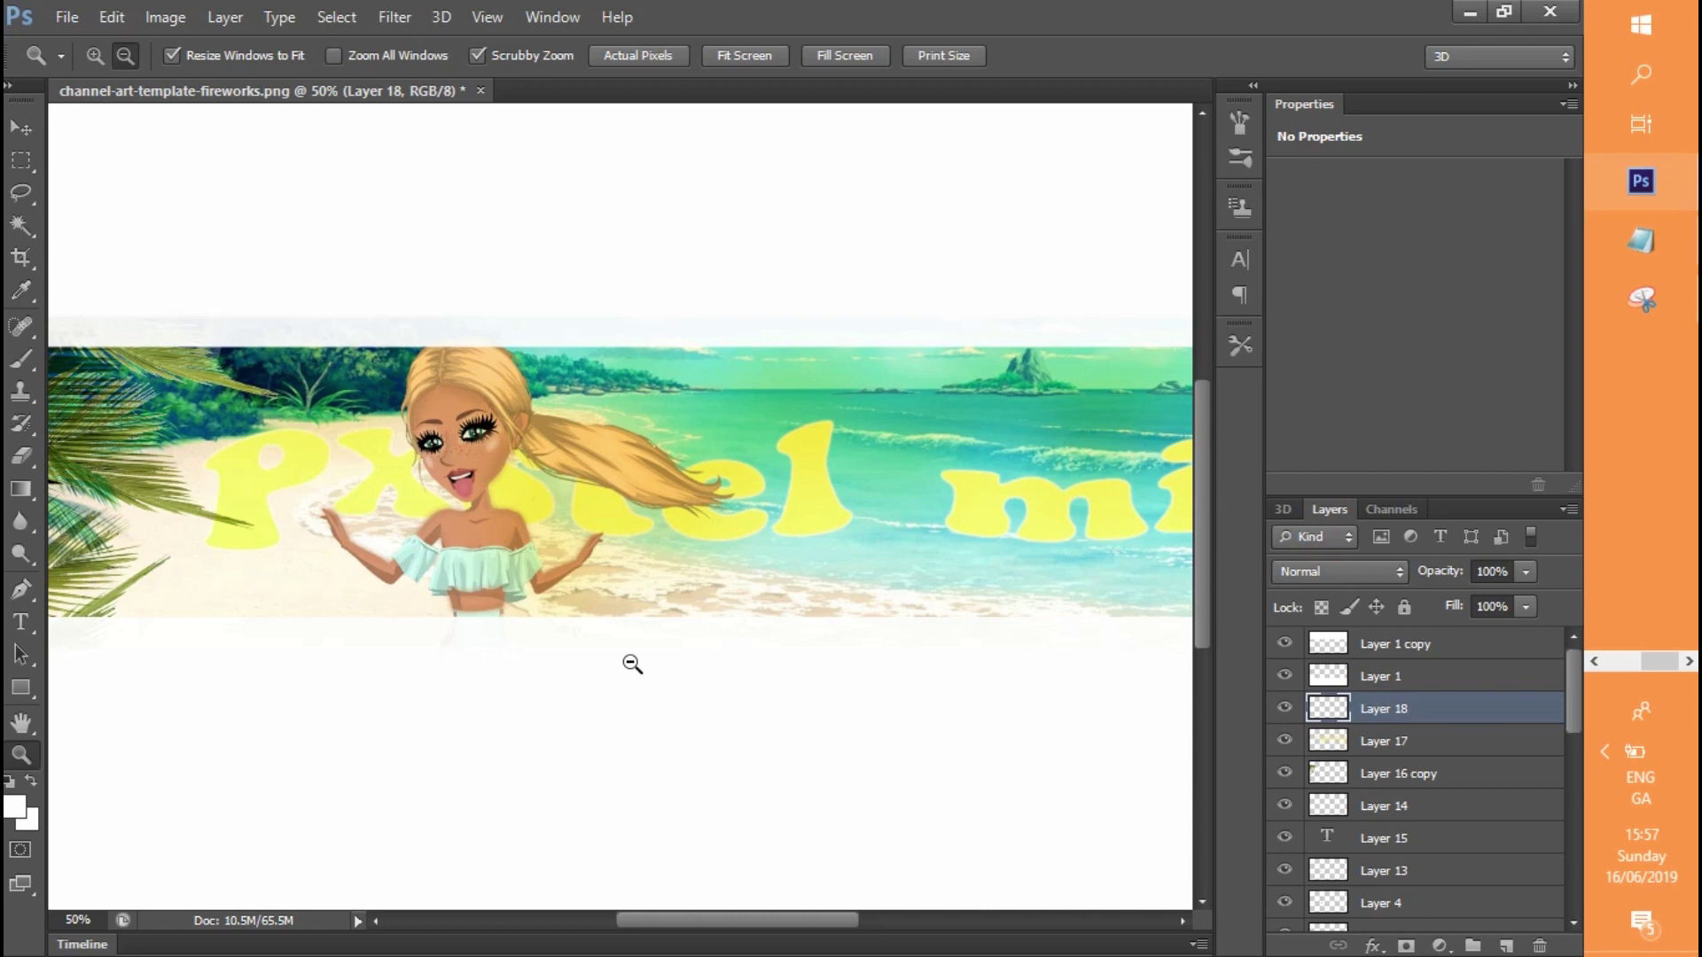
click(845, 685)
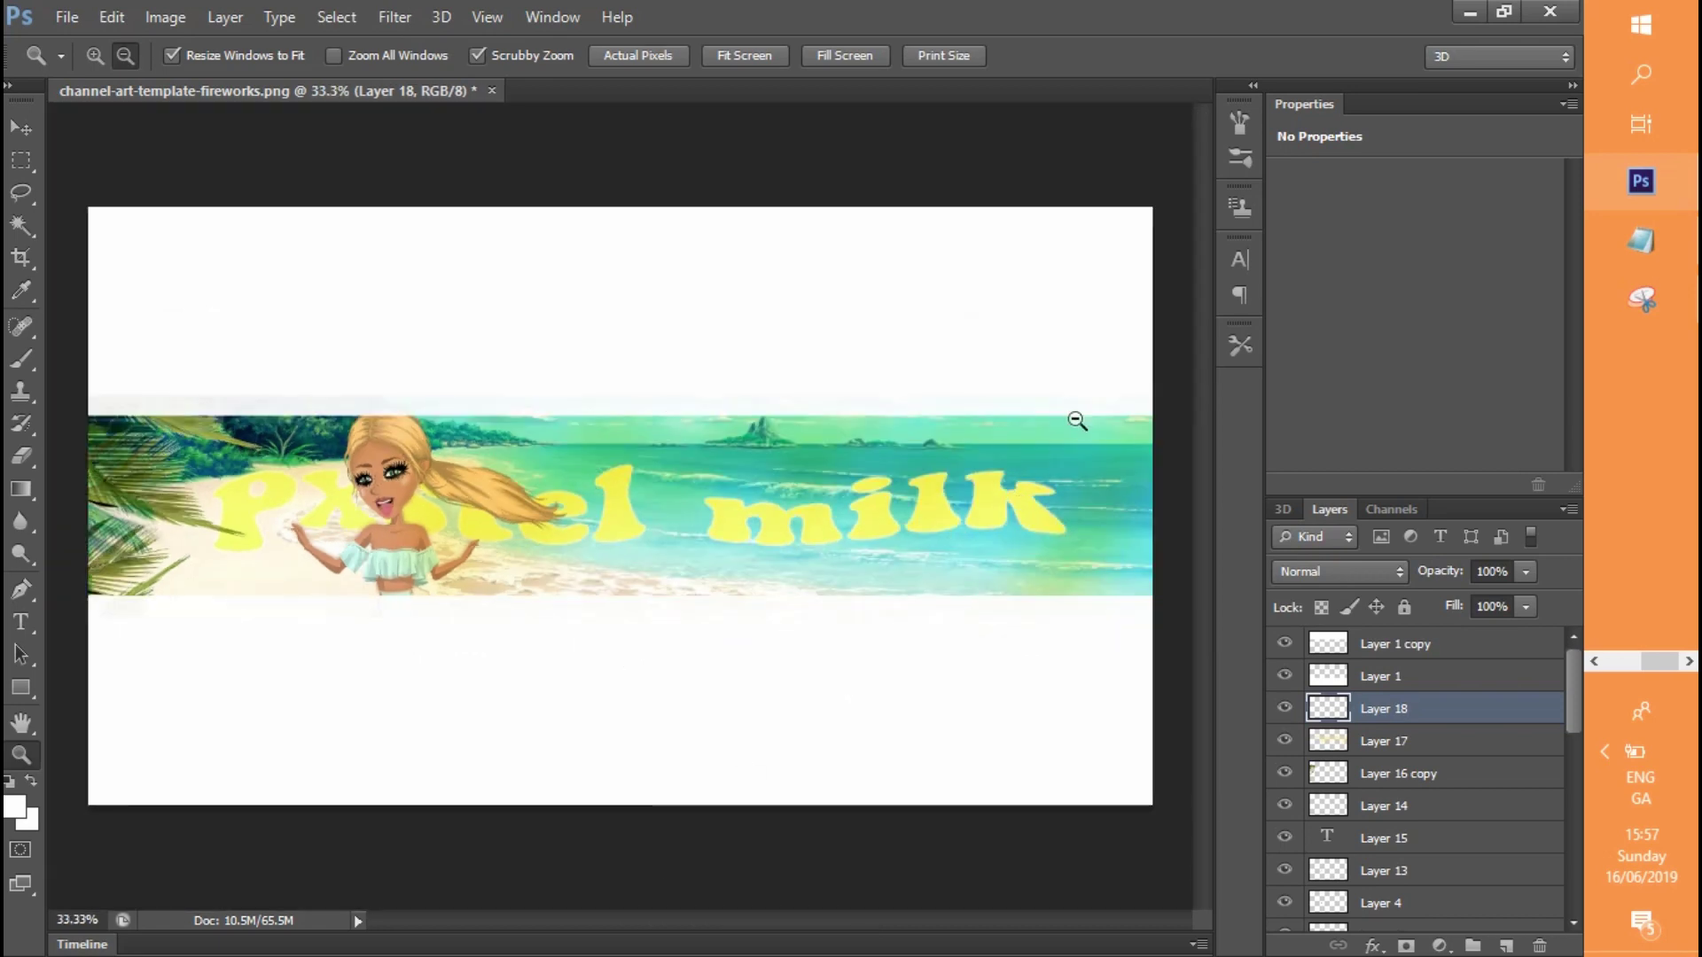
Duplicate the palm frond layer named Layer 16 copy
click(1372, 773)
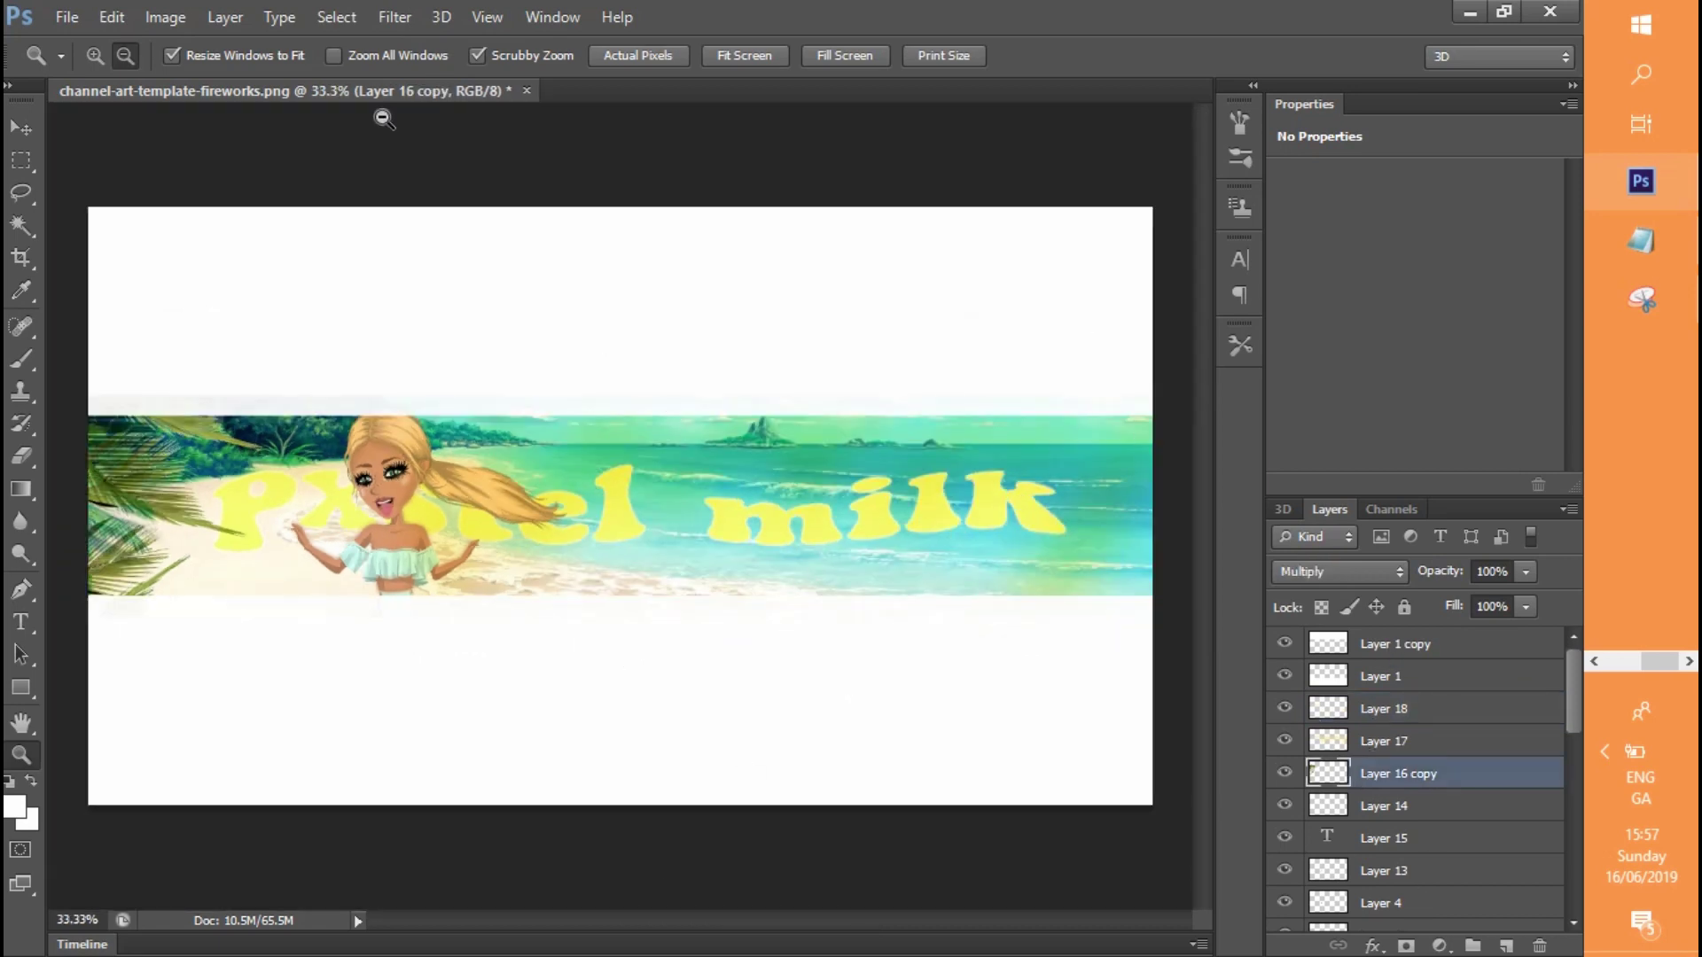
click(225, 17)
click(241, 65)
click(1055, 282)
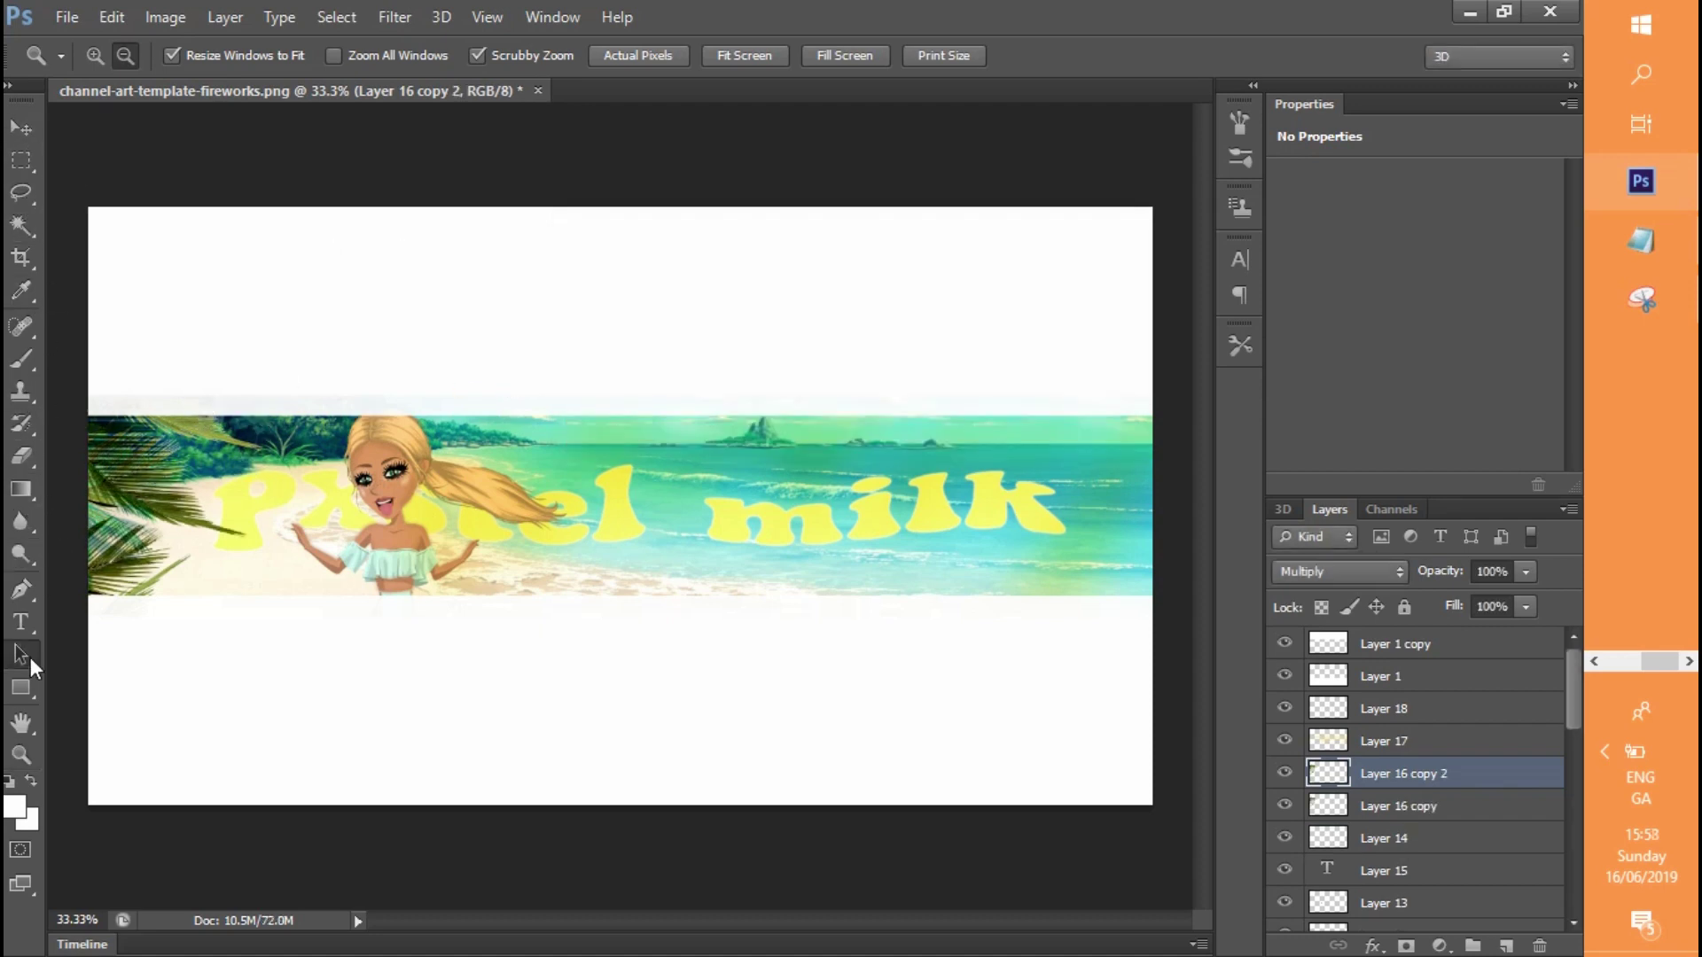
Move the duplicated fronds across the banner and start a free transform, rotating them to about -62 degrees
key(v)
drag(206, 539, 842, 565)
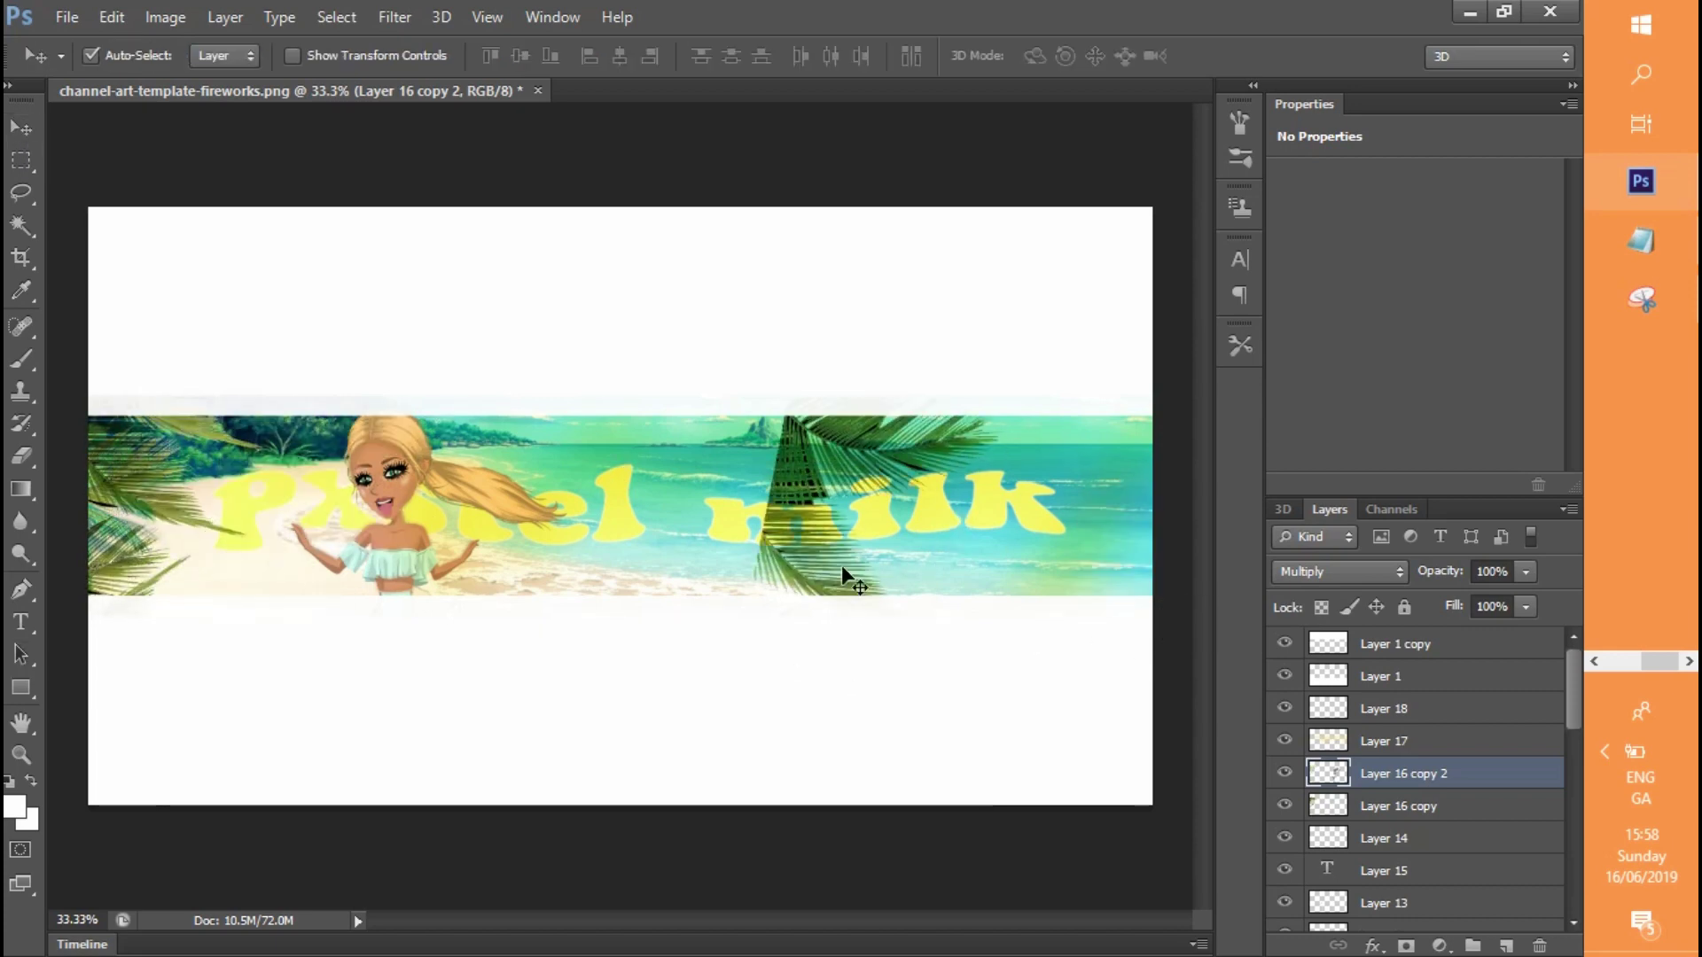
key(ctrl+t)
drag(1048, 260, 256, 734)
drag(1046, 562, 611, 570)
drag(858, 621, 749, 536)
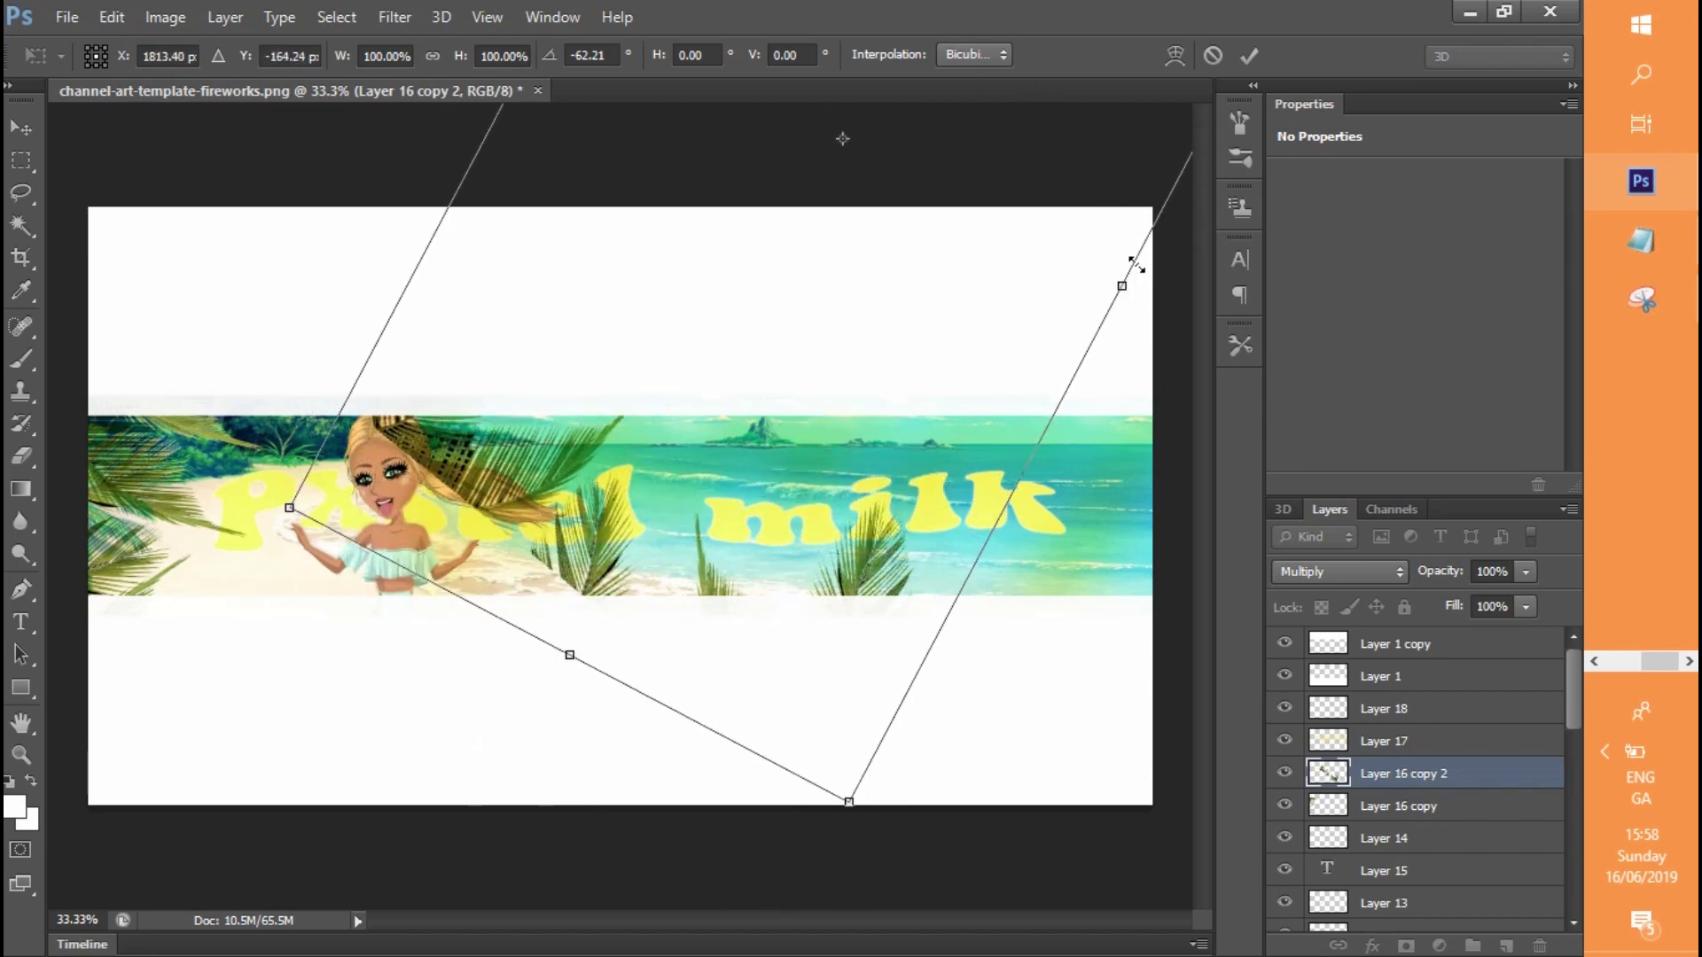
Rotate the duplicated fronds to -112.11 degrees, reduce their height to 93.99% and place them around the banner's lower-right corner
drag(550, 667, 665, 481)
drag(905, 539, 1190, 528)
drag(1172, 312, 1179, 374)
drag(994, 684, 1059, 612)
drag(1120, 187, 1094, 200)
drag(1020, 602, 1014, 592)
drag(465, 326, 454, 296)
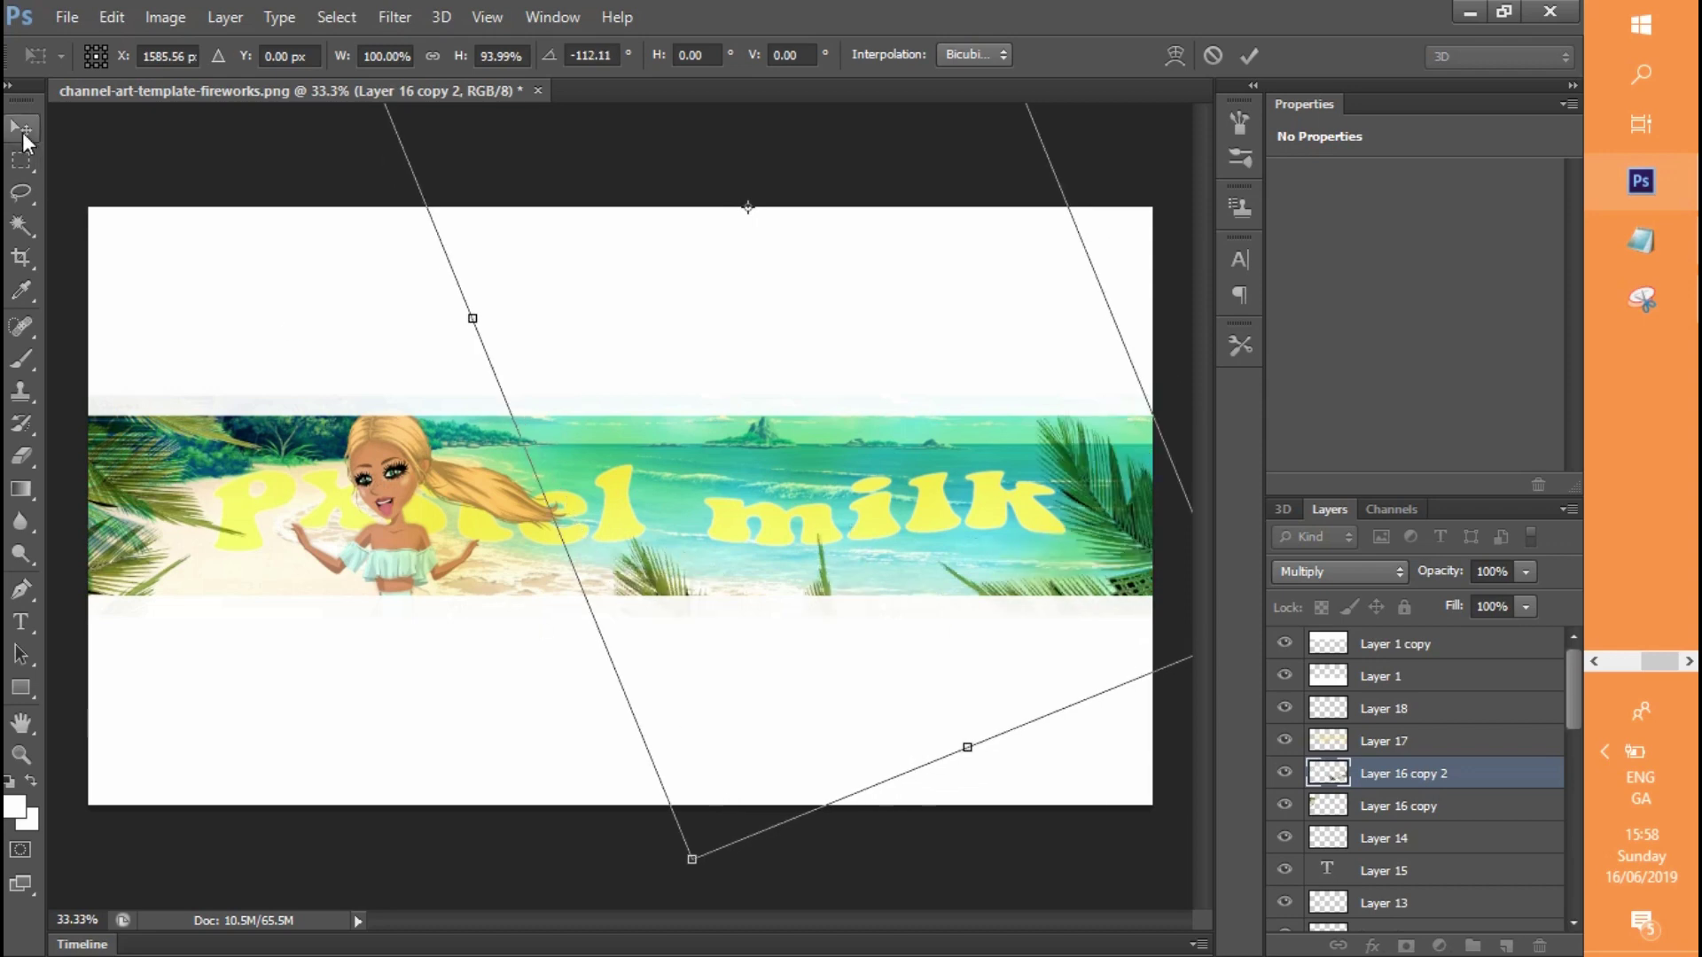
Shift the duplicated fronds to X 1676.48 px, Y -33.00 px and apply the transformation
drag(1094, 590, 1120, 577)
drag(1055, 642, 1066, 646)
click(12, 126)
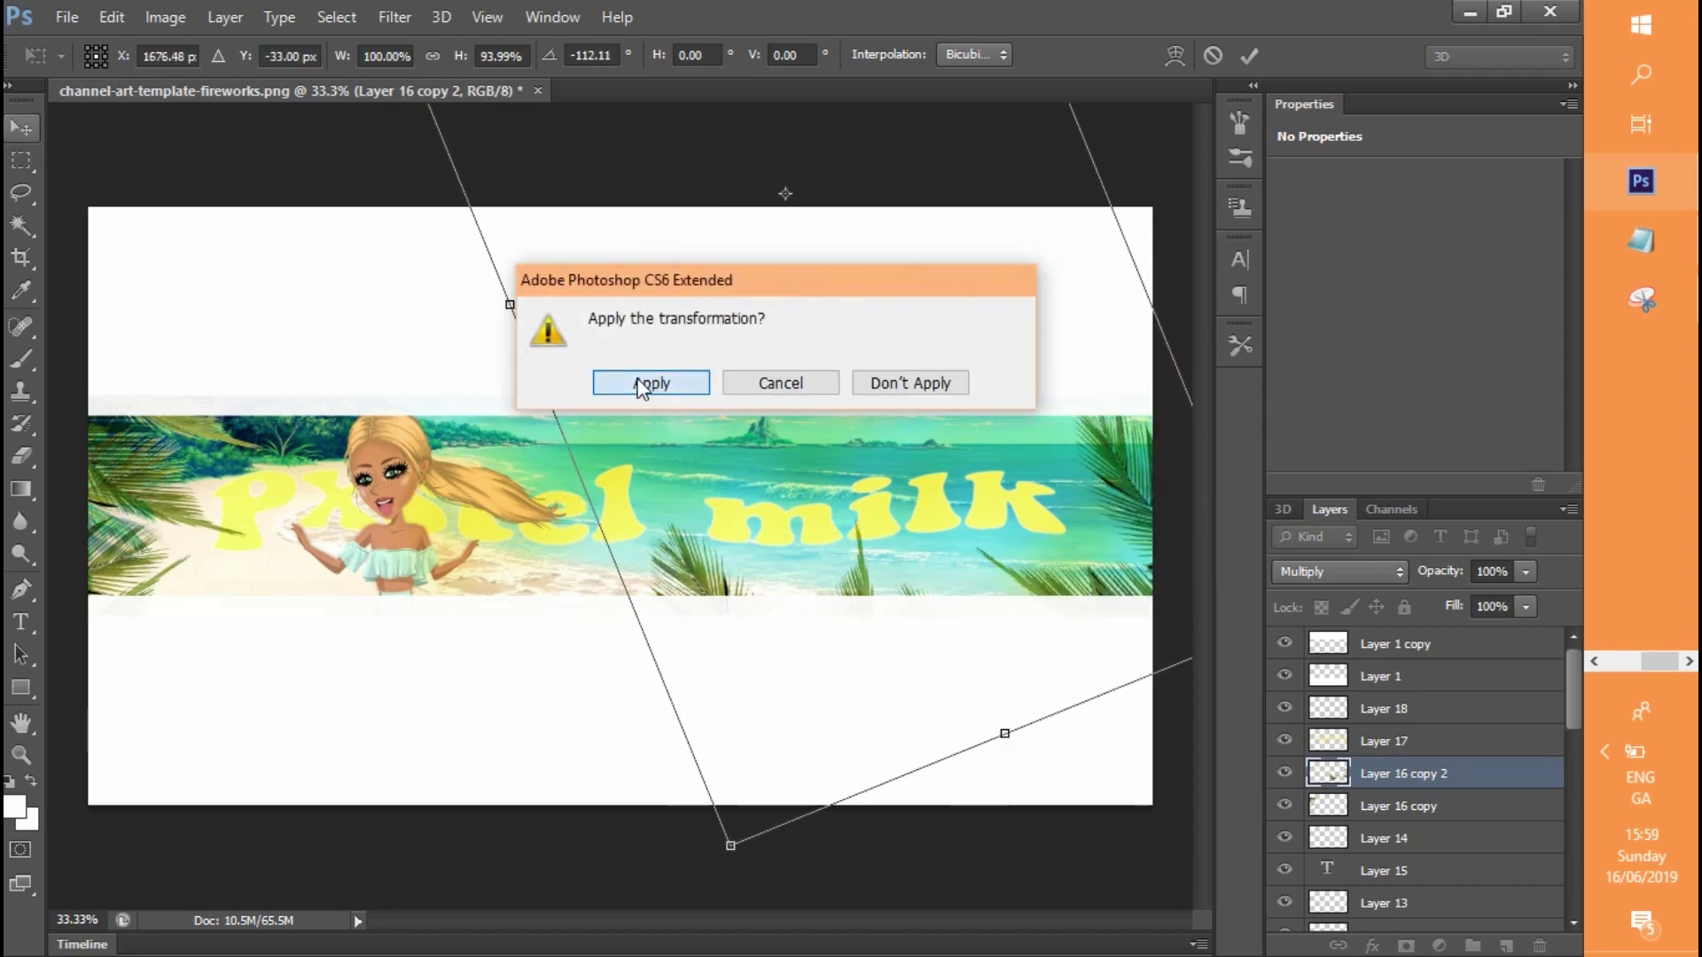
click(652, 381)
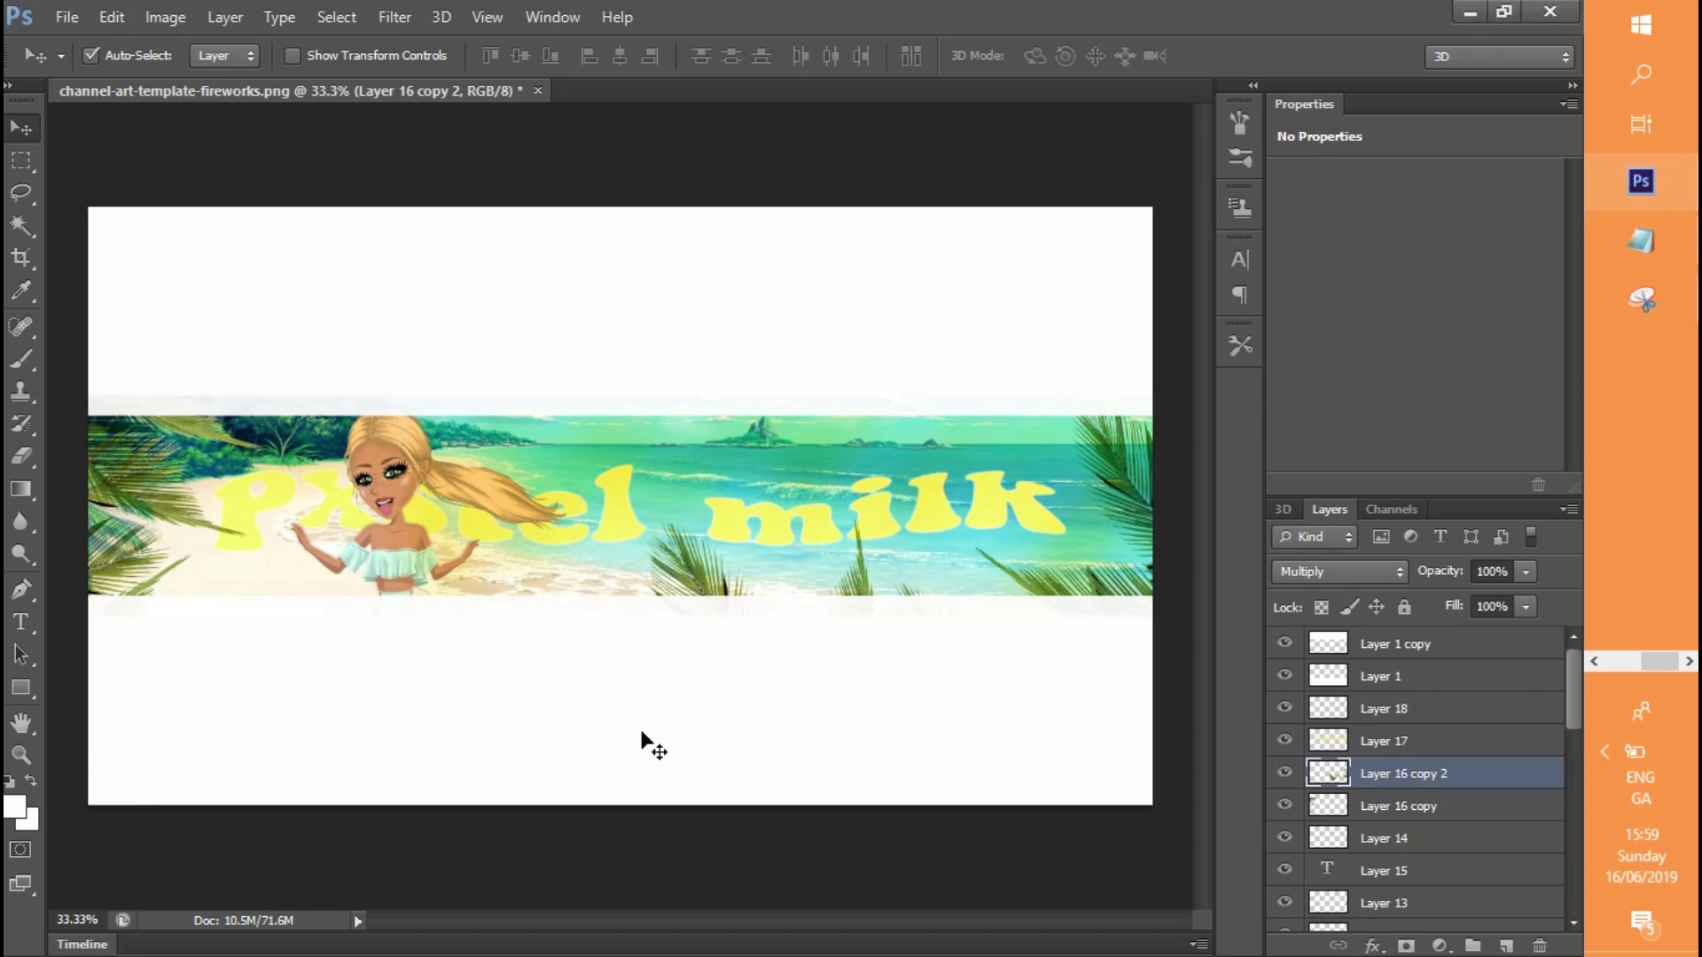
Select the beach background layer, Layer 2, give it a Violet colour label, and toggle its visibility off and on
drag(1573, 672, 1599, 869)
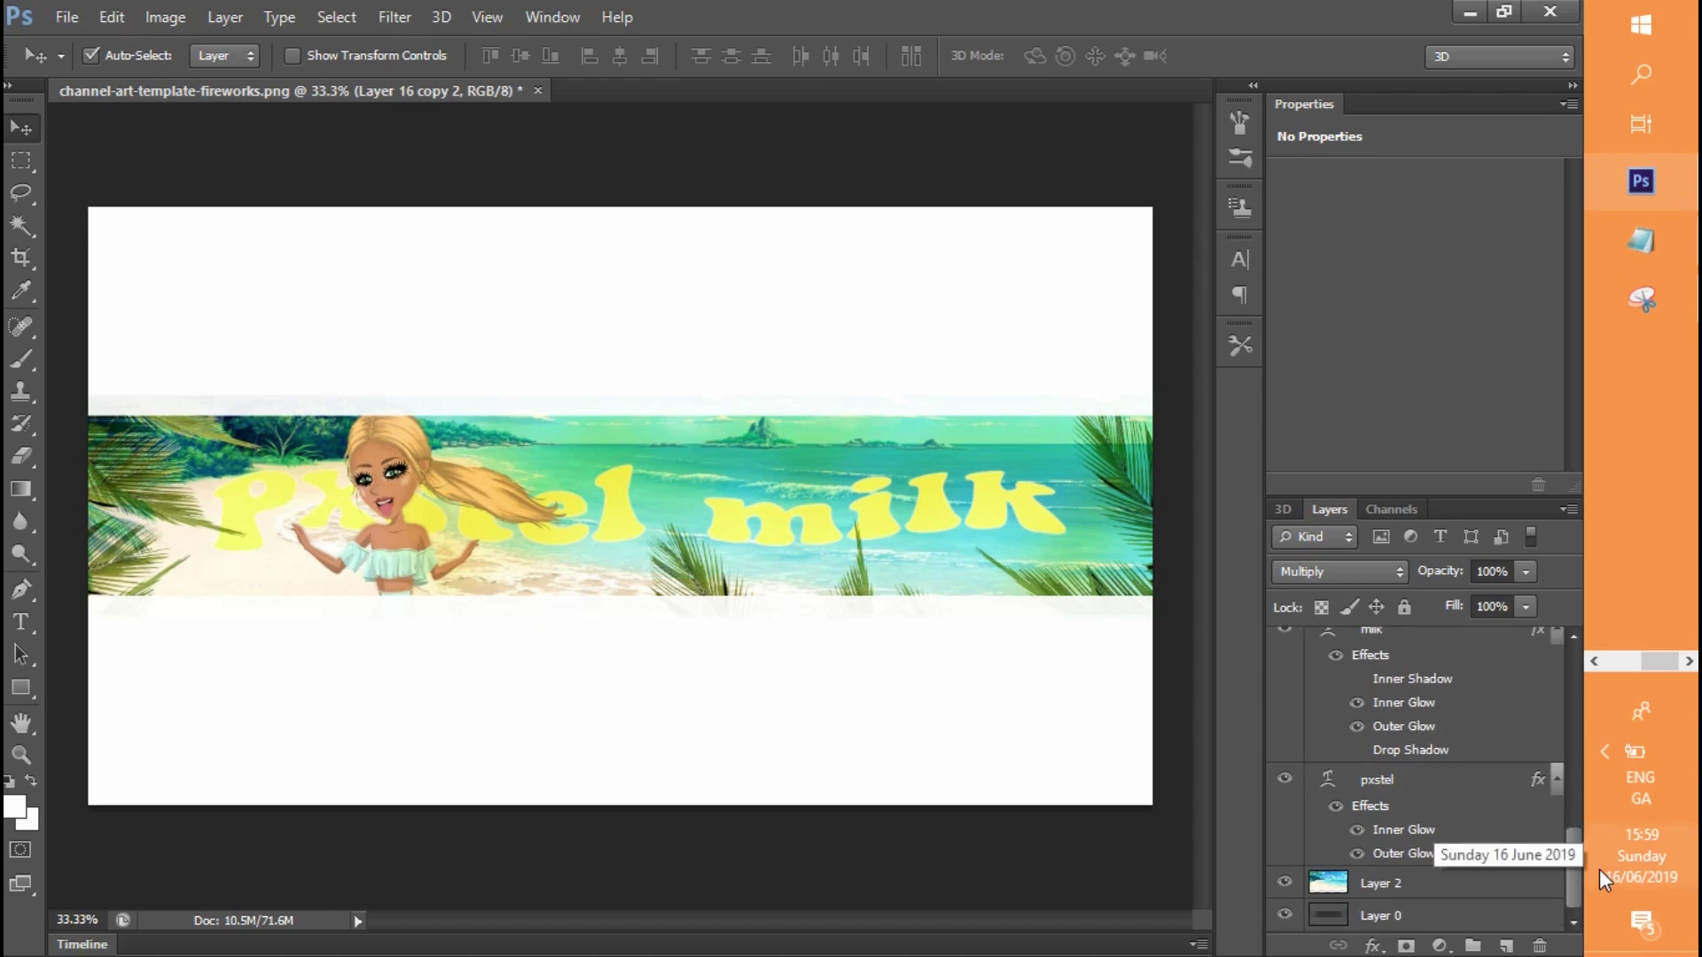
click(1379, 884)
right_click(1376, 872)
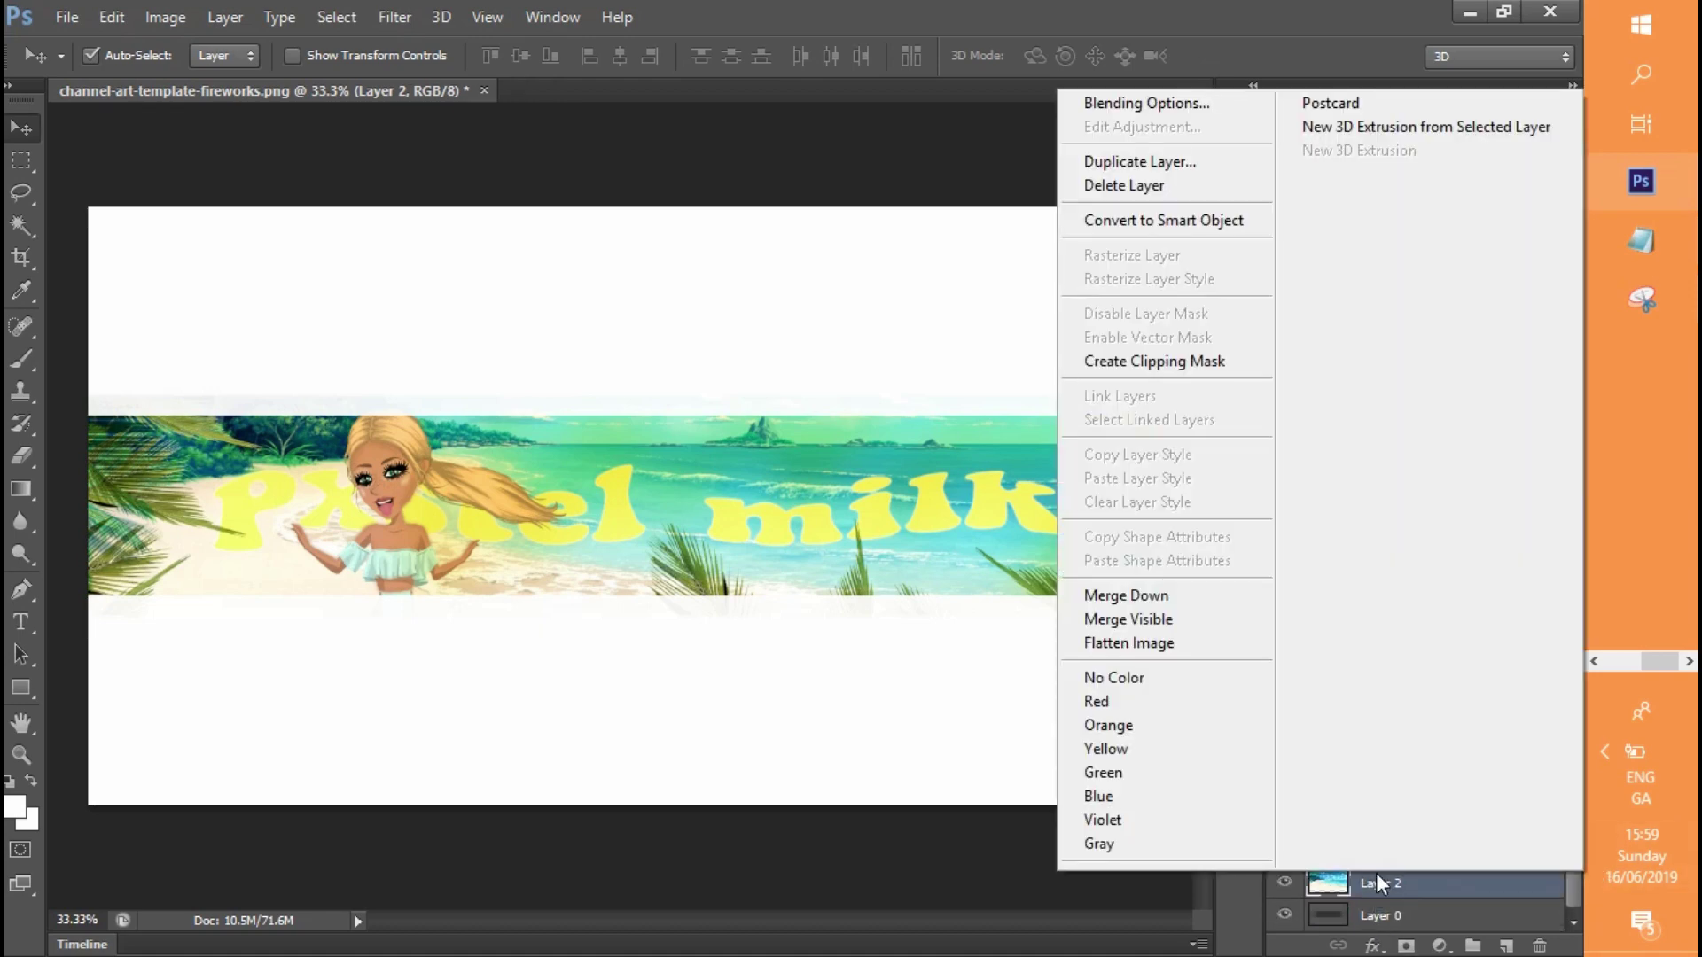
click(1151, 819)
click(1283, 882)
click(1284, 882)
Convert the beach background layer into a 3D postcard, and switch from the browser's palm image results back to Photoshop
right_click(1385, 885)
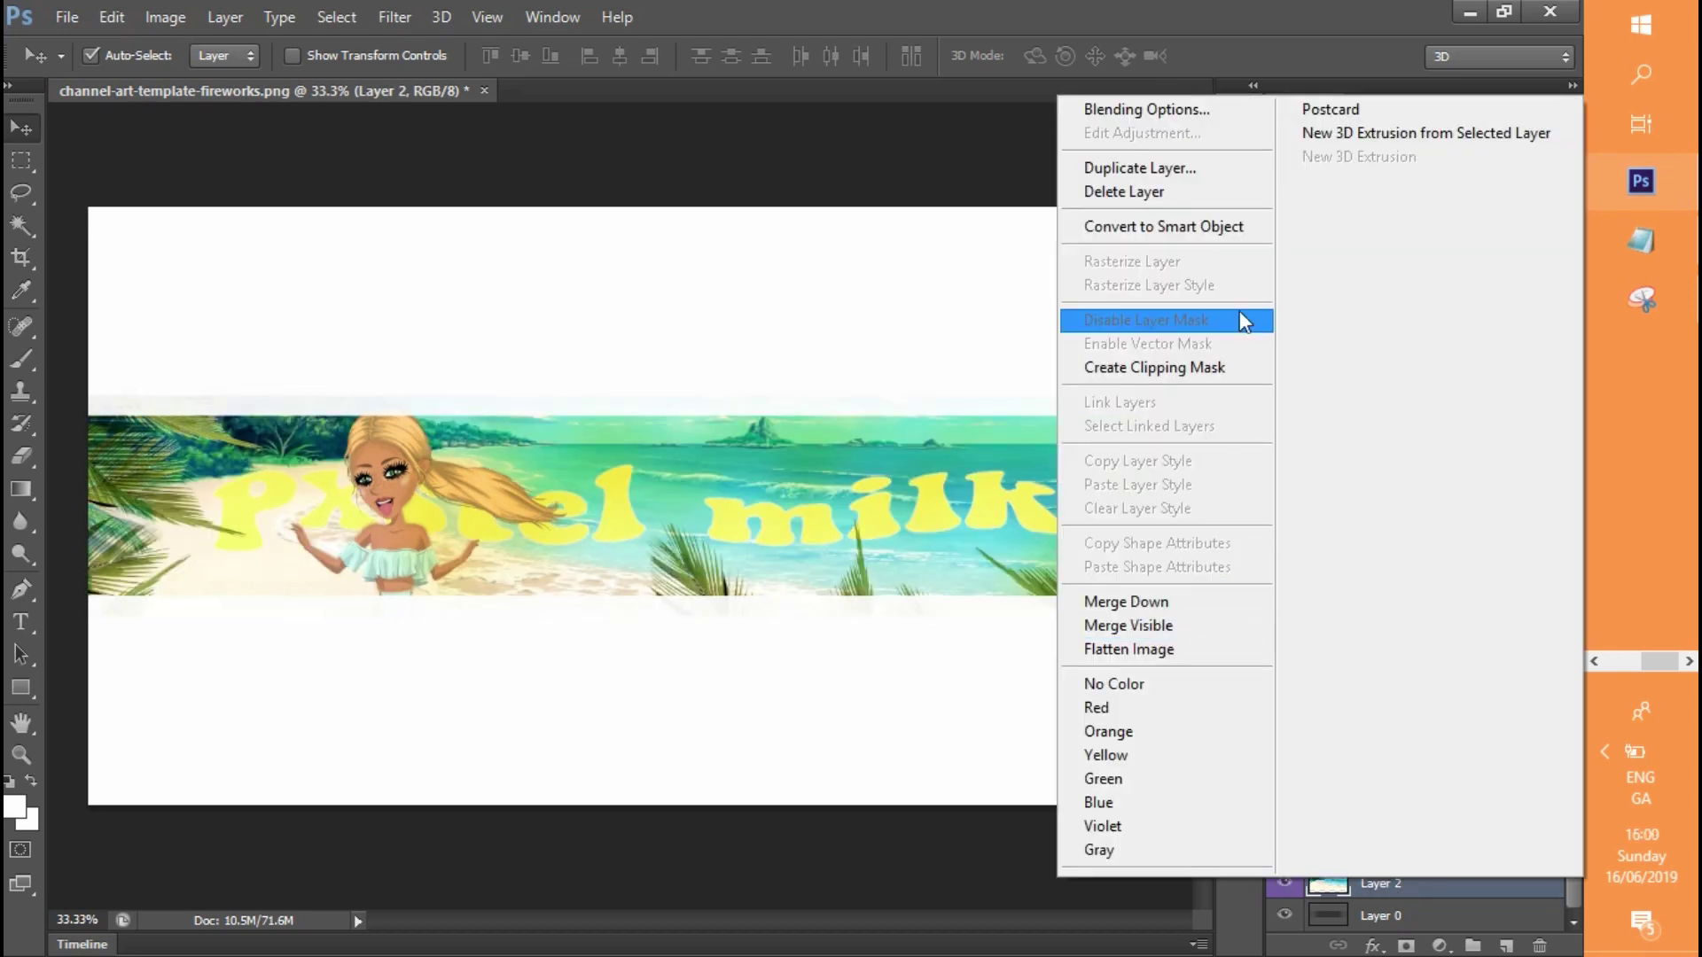
click(1318, 110)
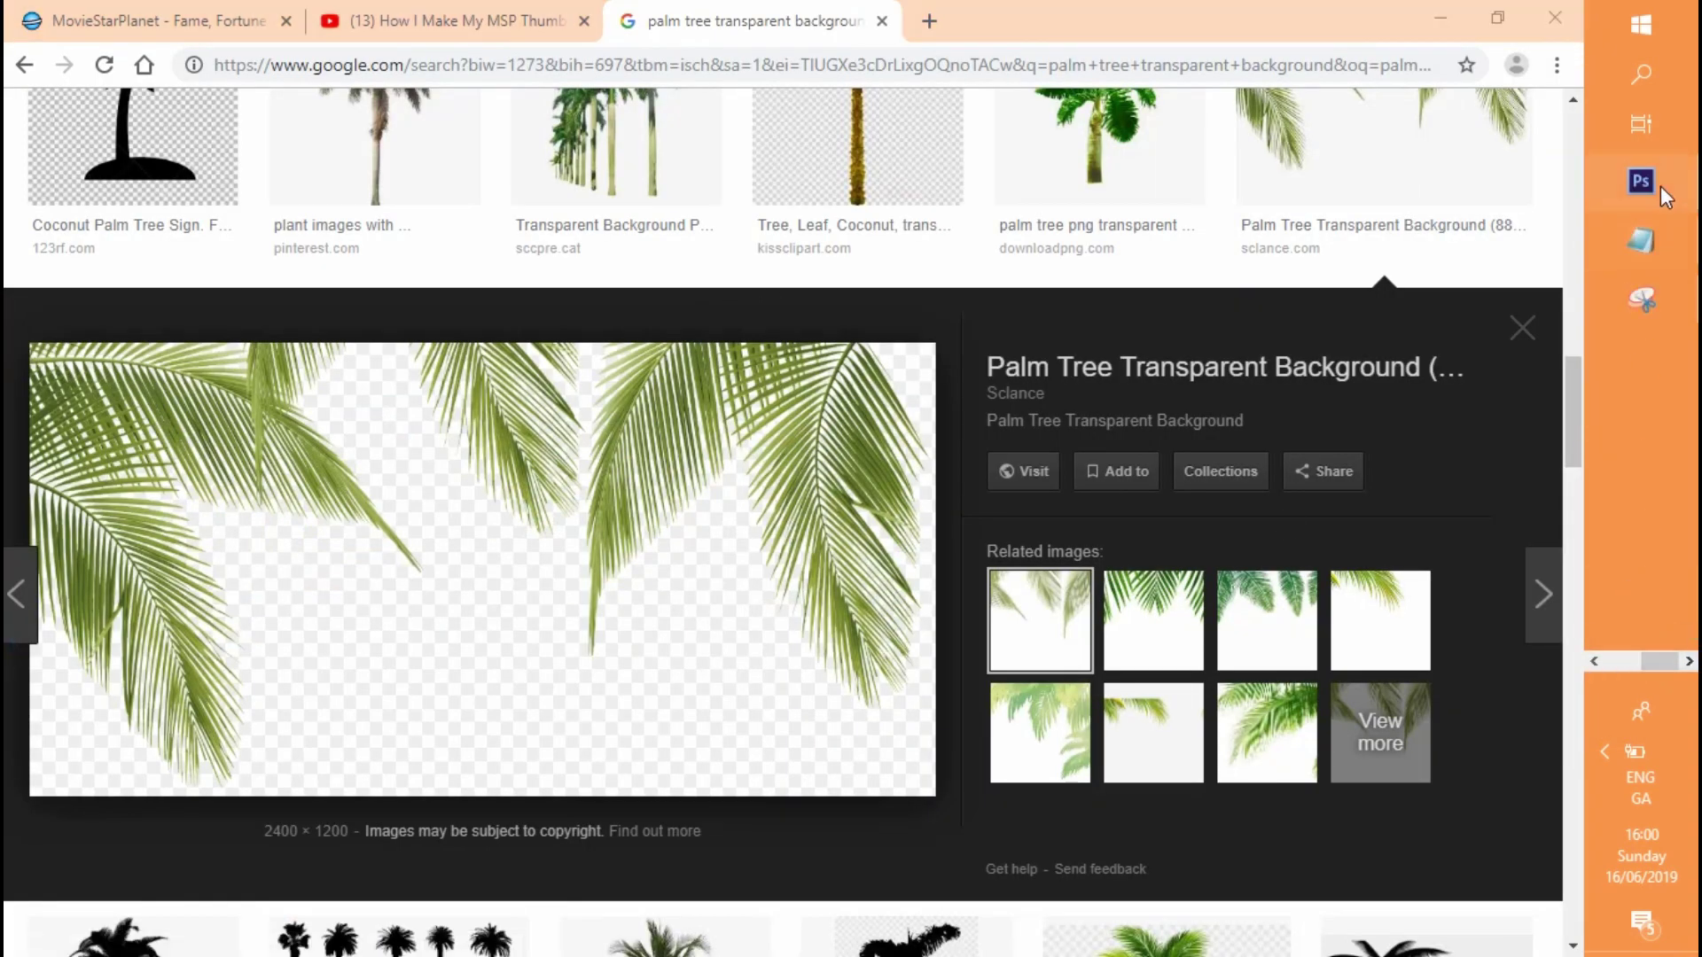
click(1658, 188)
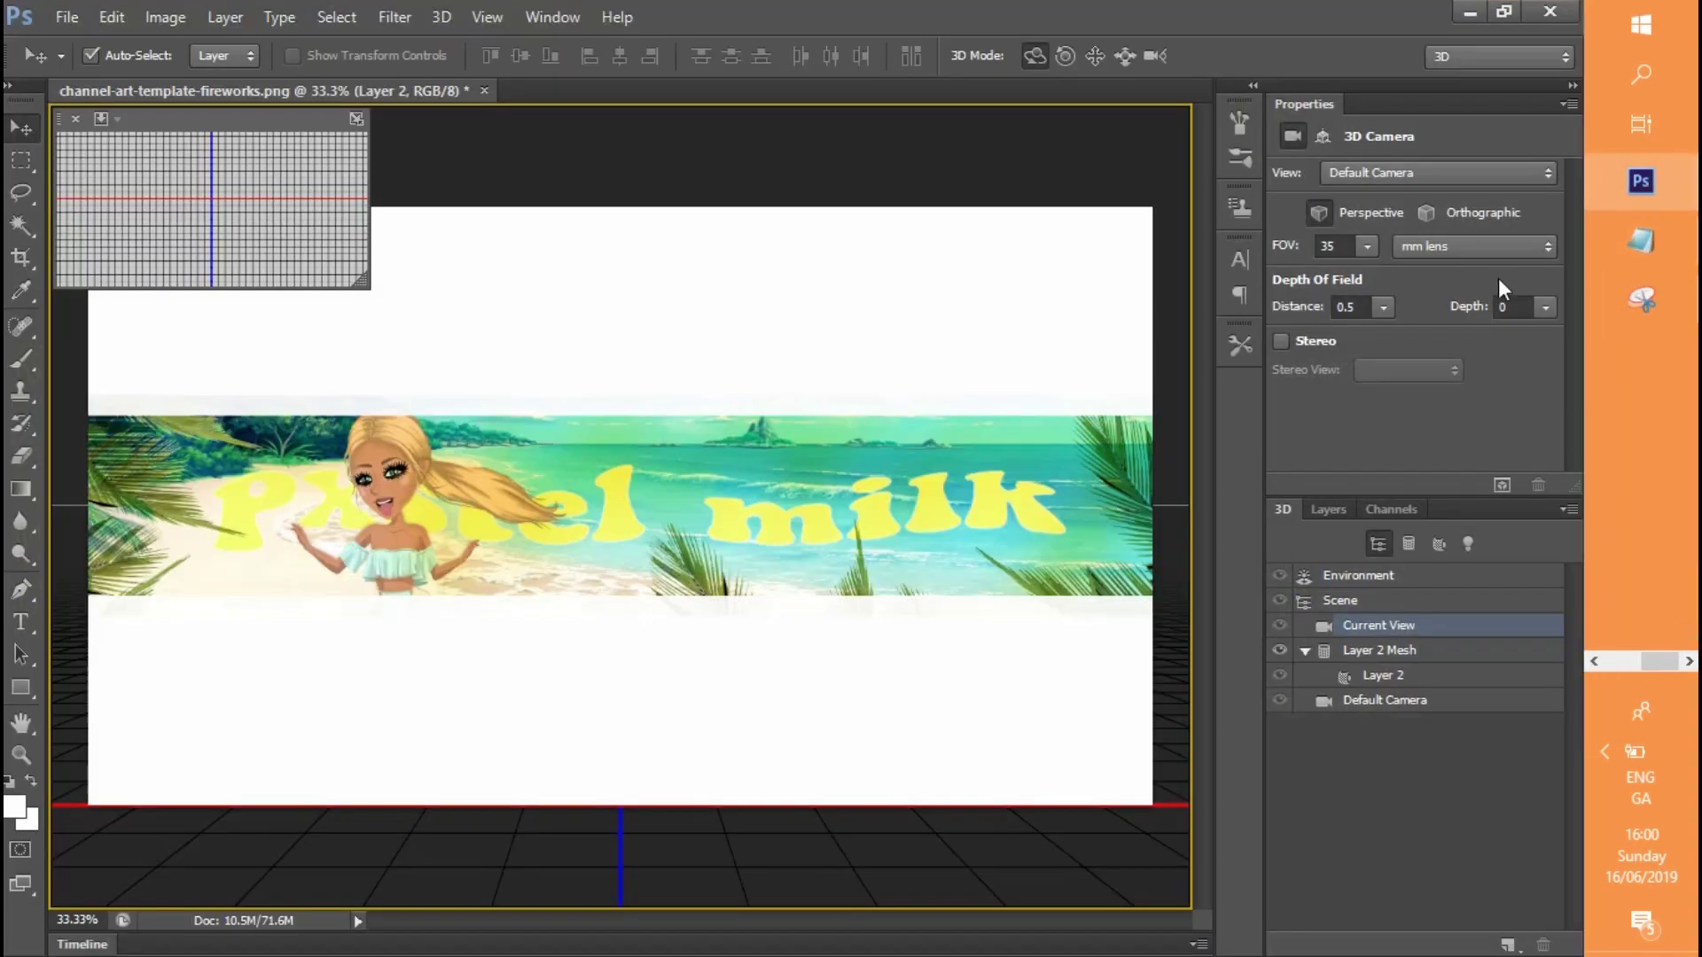
Undo the conversion of the beach background layer into a 3D postcard
click(111, 17)
click(160, 30)
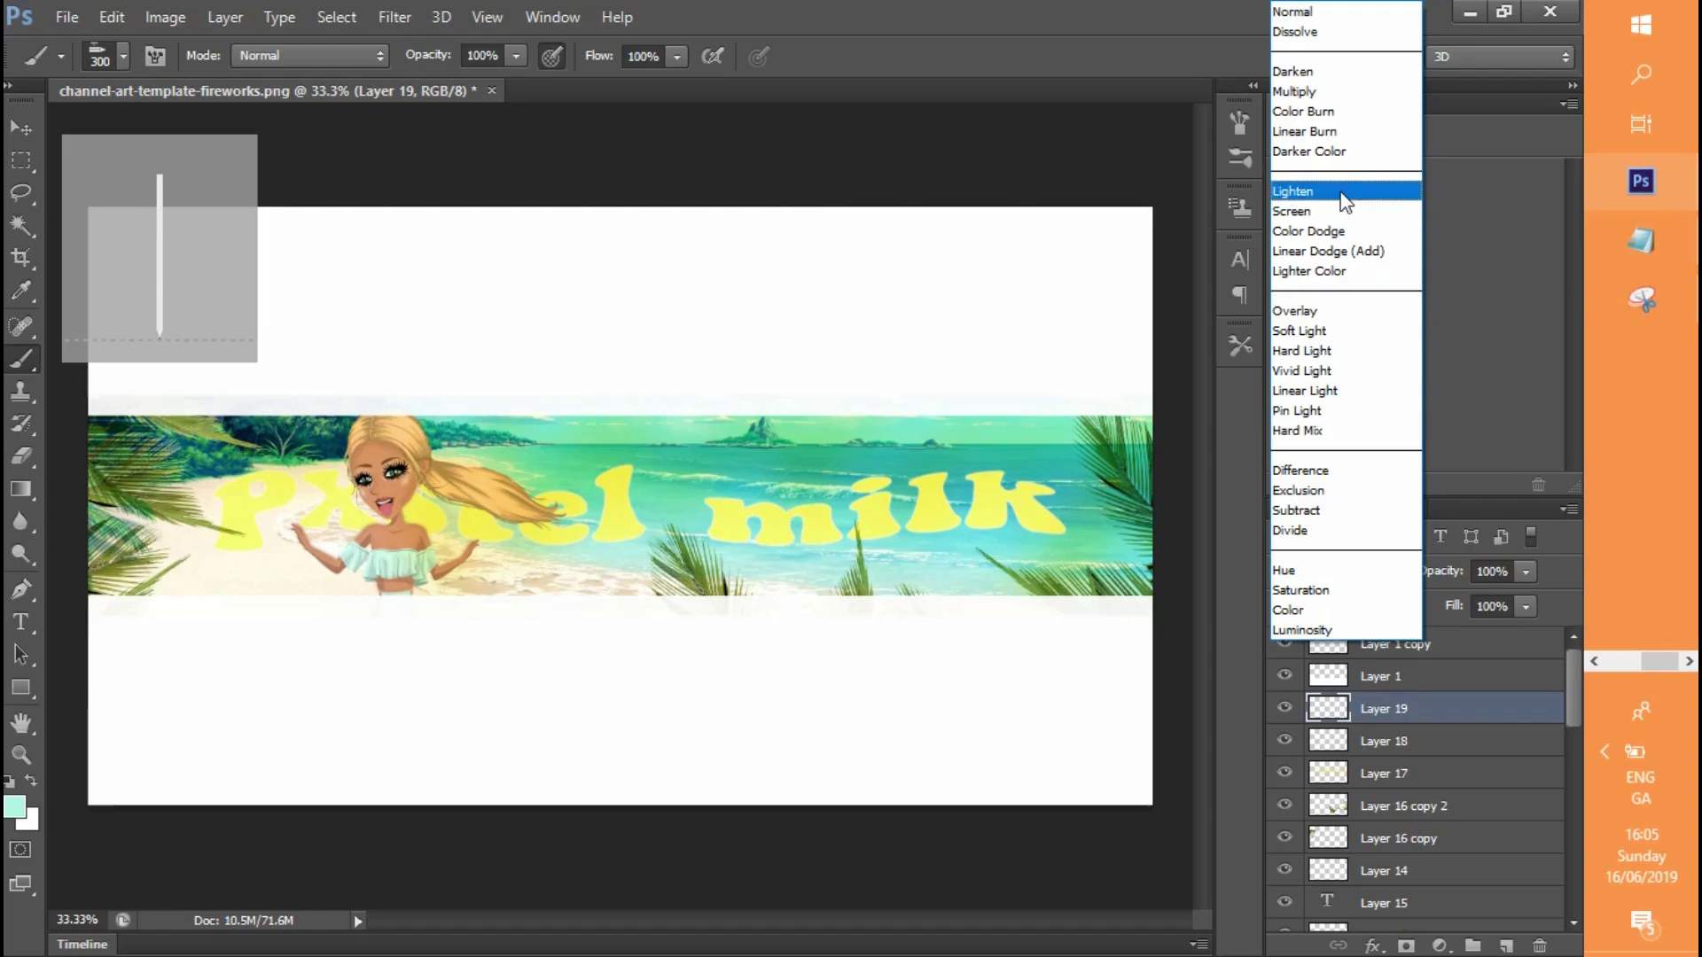
Try mint brush strokes across the banner on Layer 19 with the Multiply blend mode, and delete that layer
click(1298, 92)
mouse_move(221, 571)
mouse_down()
mouse_move(297, 571)
mouse_move(260, 557)
mouse_move(203, 461)
mouse_move(298, 457)
mouse_move(190, 462)
mouse_move(266, 485)
mouse_move(310, 450)
mouse_move(158, 558)
mouse_move(399, 509)
mouse_move(513, 551)
mouse_move(879, 561)
mouse_move(1070, 485)
mouse_move(922, 457)
mouse_move(795, 520)
mouse_move(398, 474)
mouse_move(273, 491)
mouse_move(369, 457)
mouse_move(462, 486)
mouse_move(492, 533)
mouse_move(917, 565)
mouse_move(776, 656)
mouse_move(824, 698)
mouse_up()
click(1556, 945)
click(664, 383)
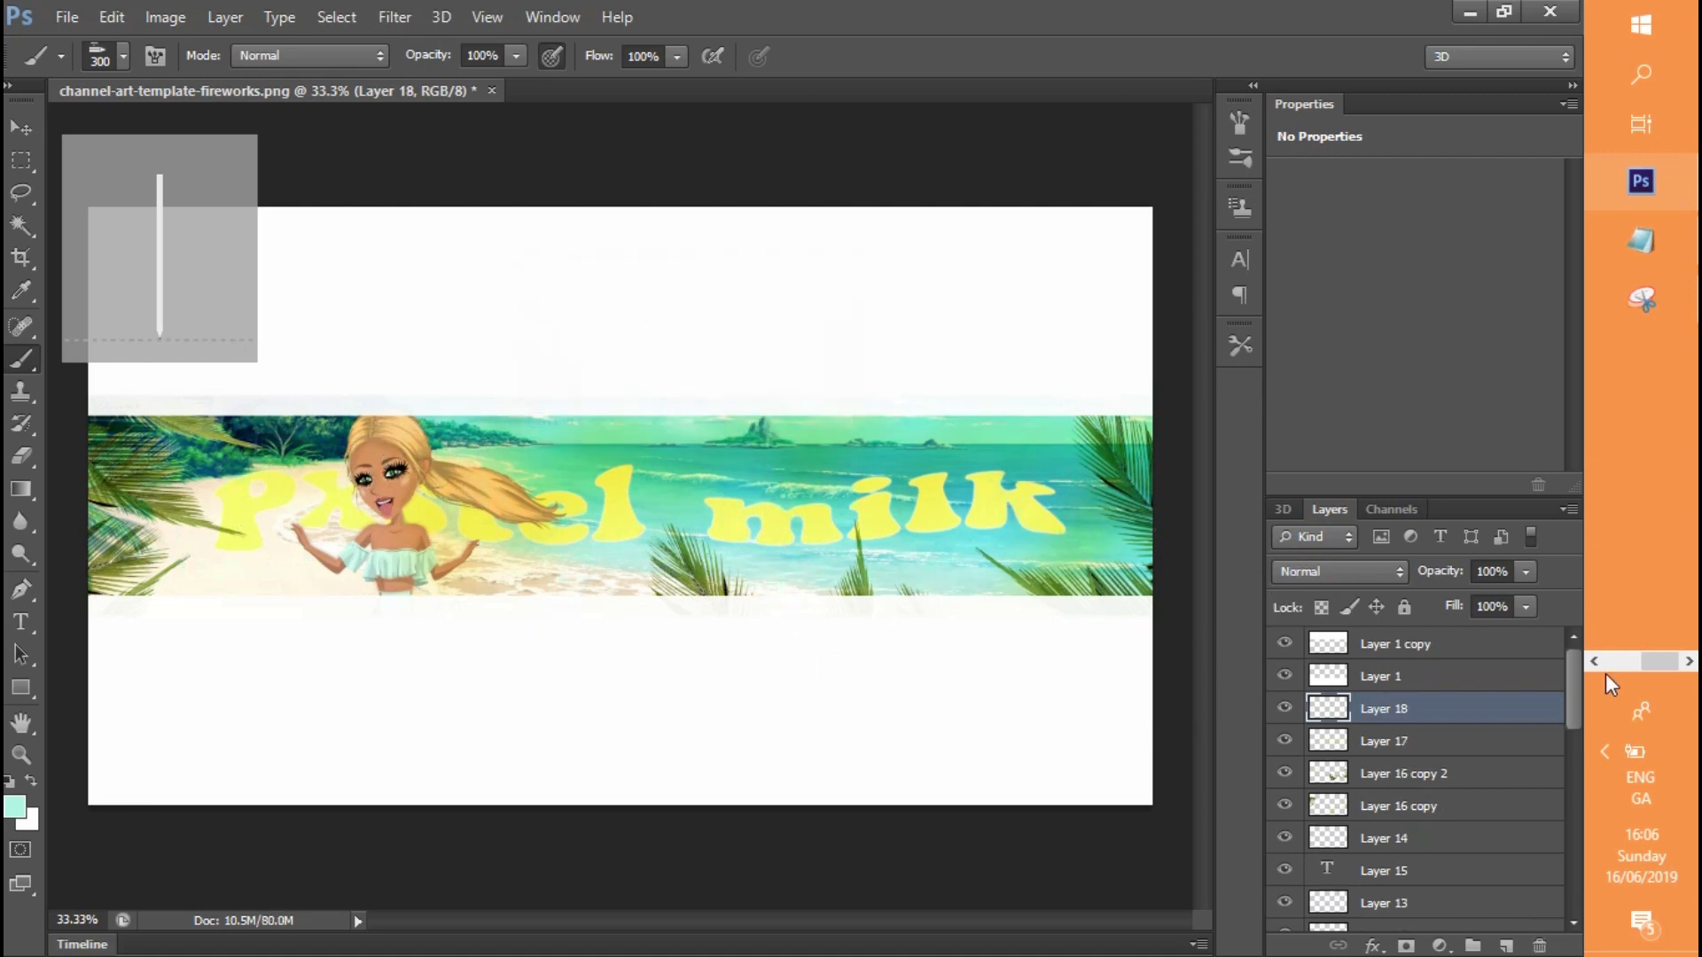
Add a new layer directly above Layer 16 and paint scattered mint light specks across the beach banner with the size 300 brush
scroll(1361, 878, down, 5)
click(1376, 875)
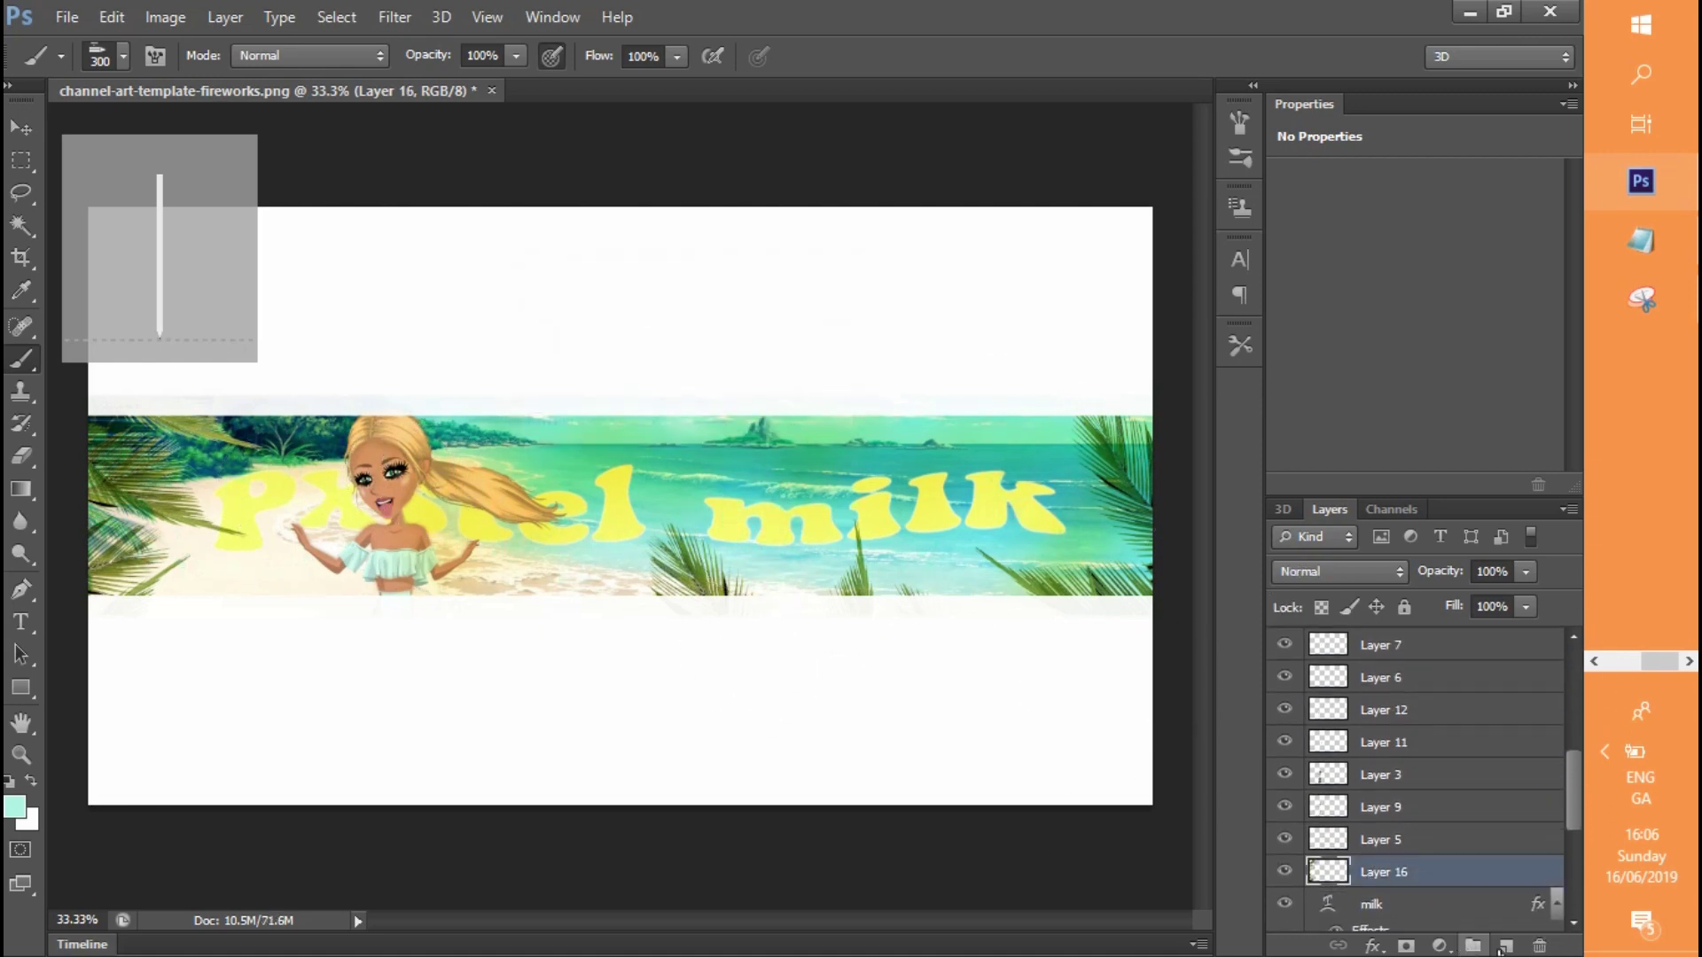
click(1506, 945)
drag(189, 578, 293, 563)
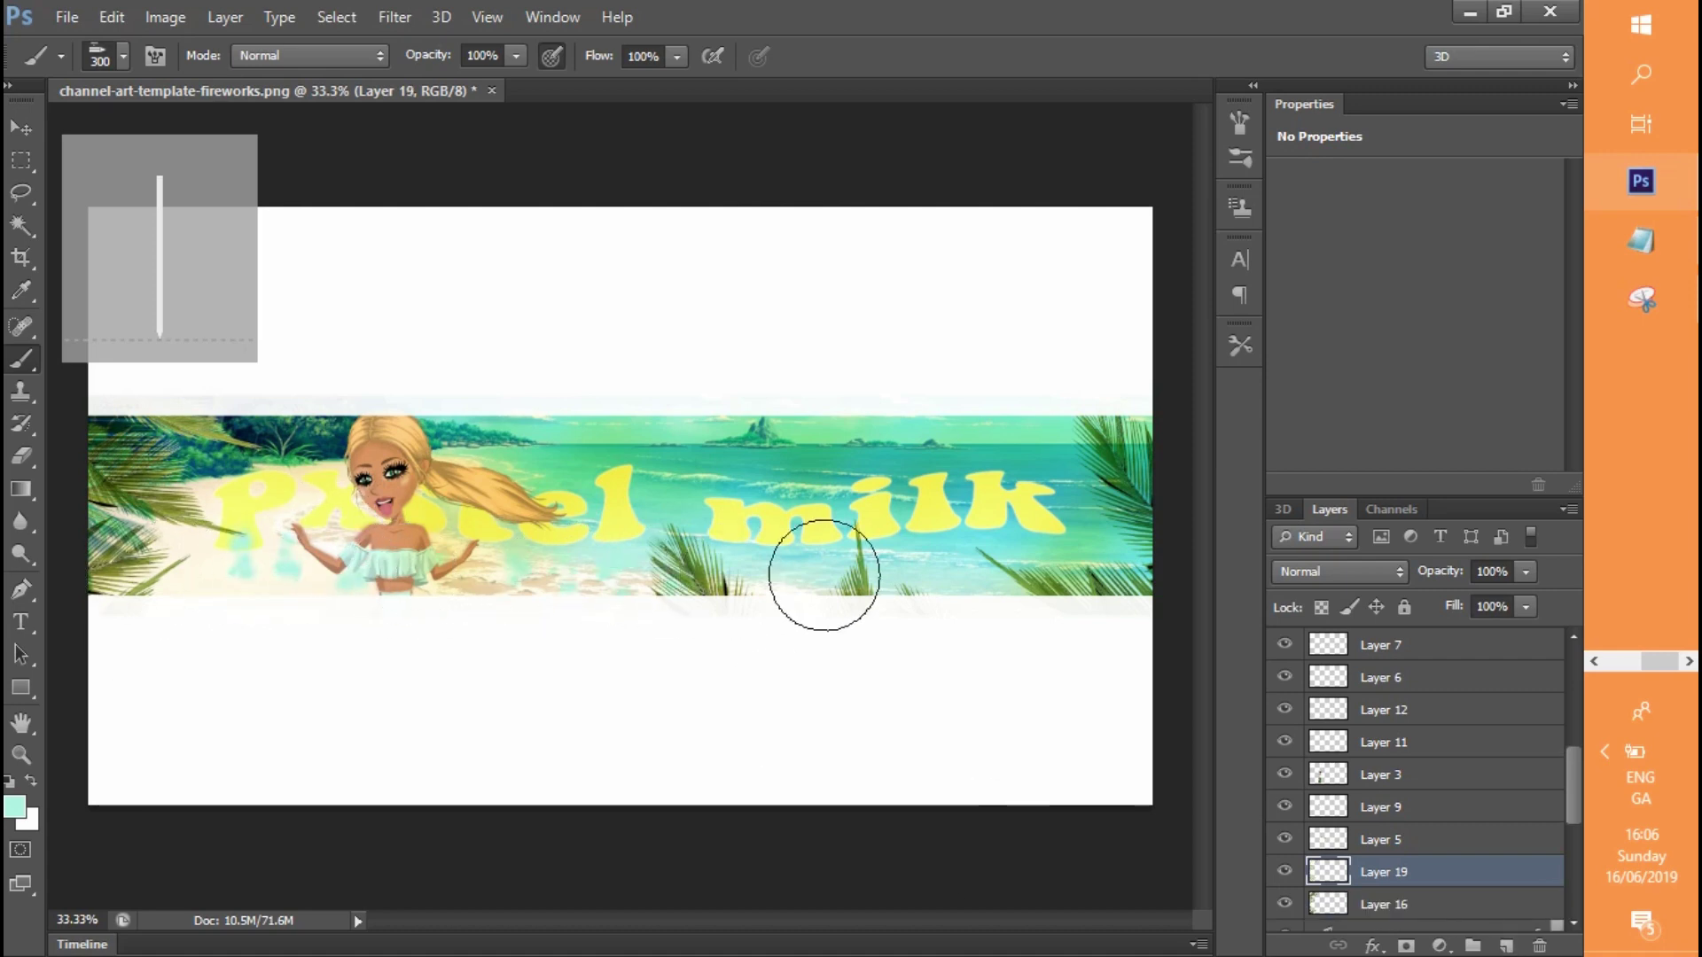
drag(824, 577, 866, 448)
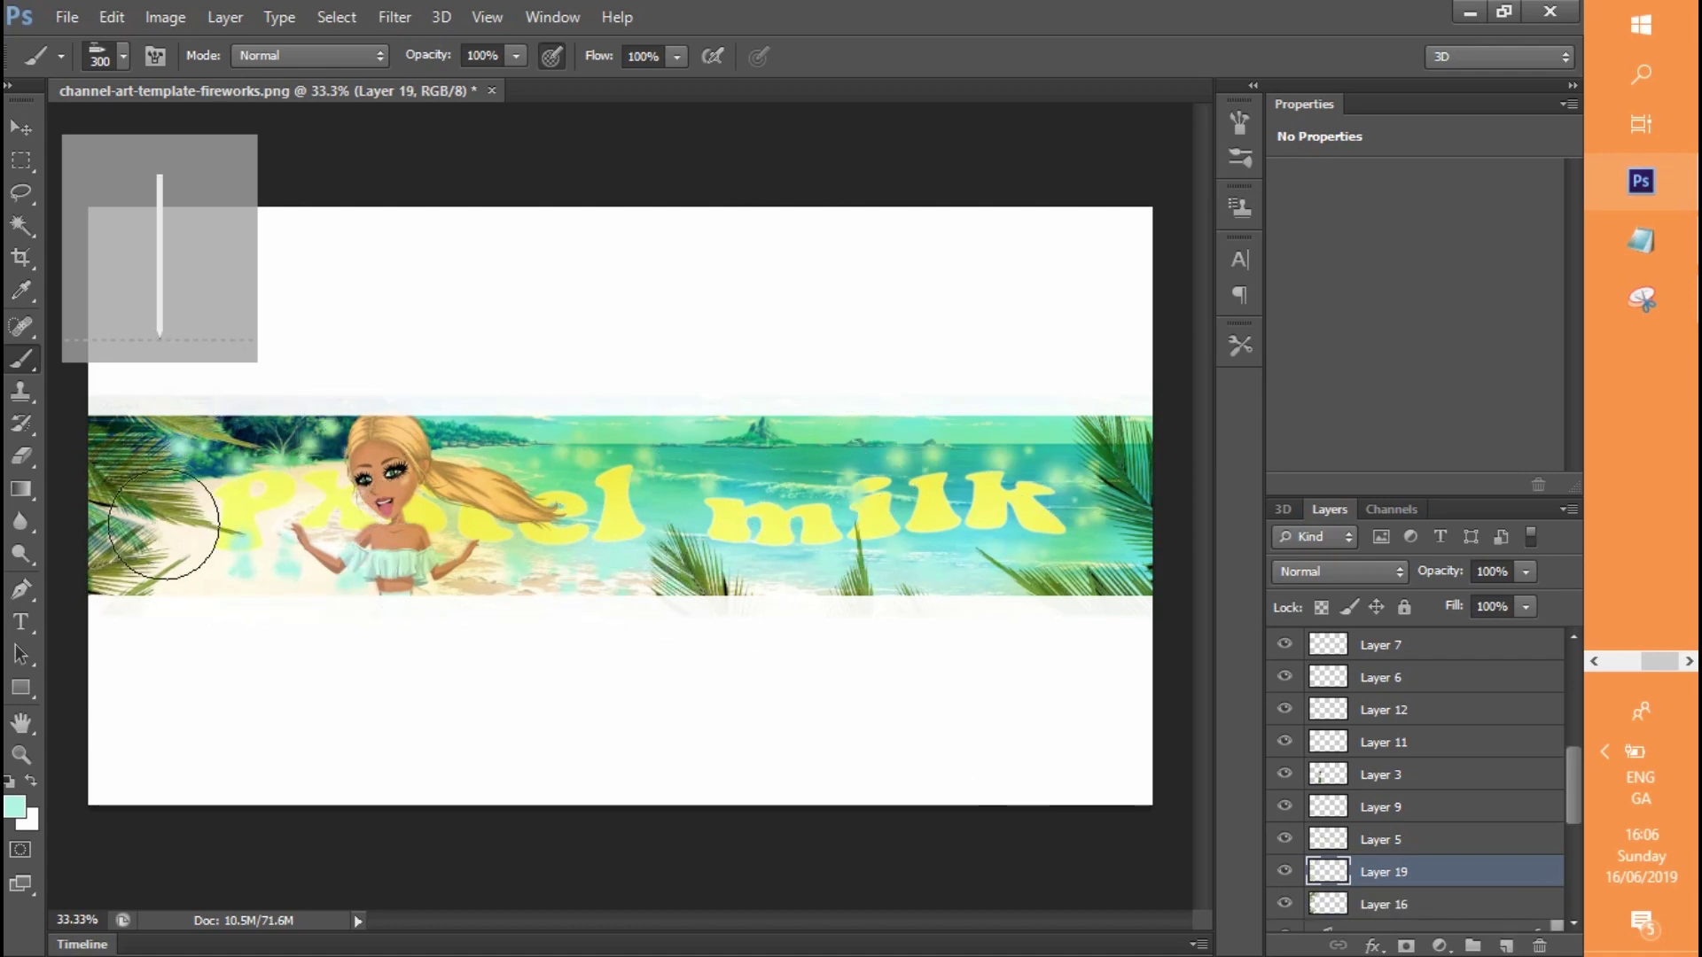
mouse_move(881, 570)
mouse_down()
mouse_move(1141, 495)
mouse_move(1111, 460)
mouse_move(732, 418)
mouse_move(785, 526)
mouse_move(981, 502)
mouse_move(846, 534)
mouse_move(726, 515)
mouse_up()
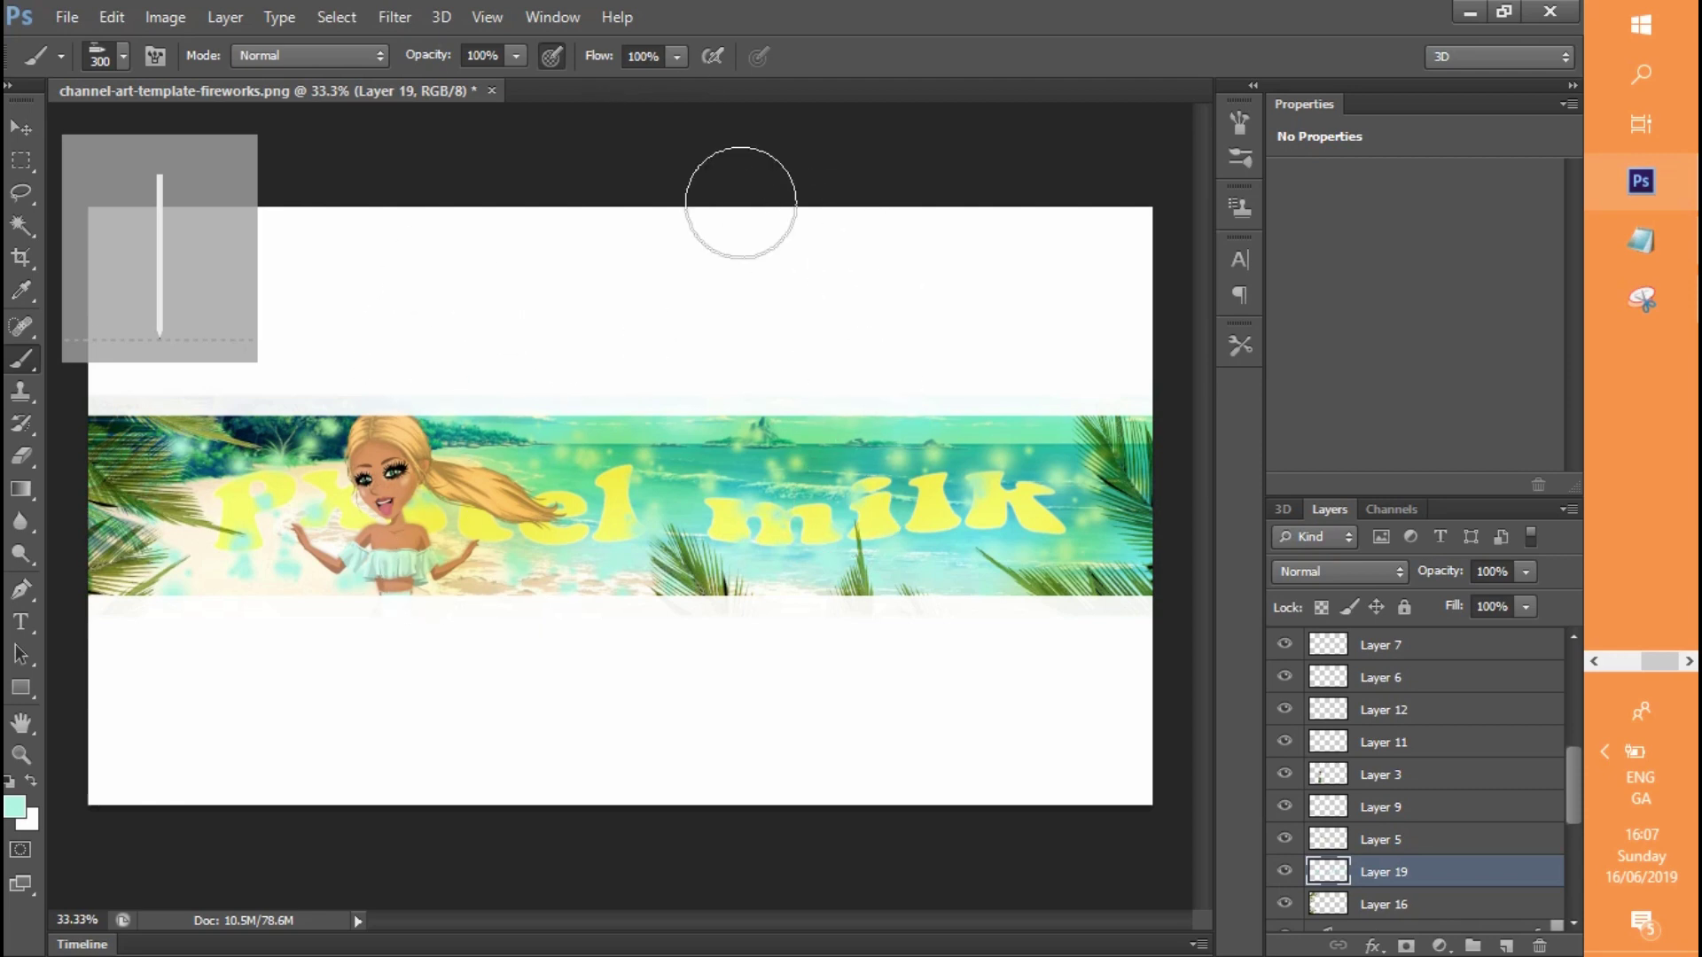
Switch to Notepad and replace its text with "alr imfinally done!", adding "THISTOOK ME FOREVER" two lines below
click(1641, 245)
key(ctrl+a)
text(alr imfinally done!)
key(Return)
key(Return)
key(Return)
key(Return)
key(BackSpace)
key(BackSpace)
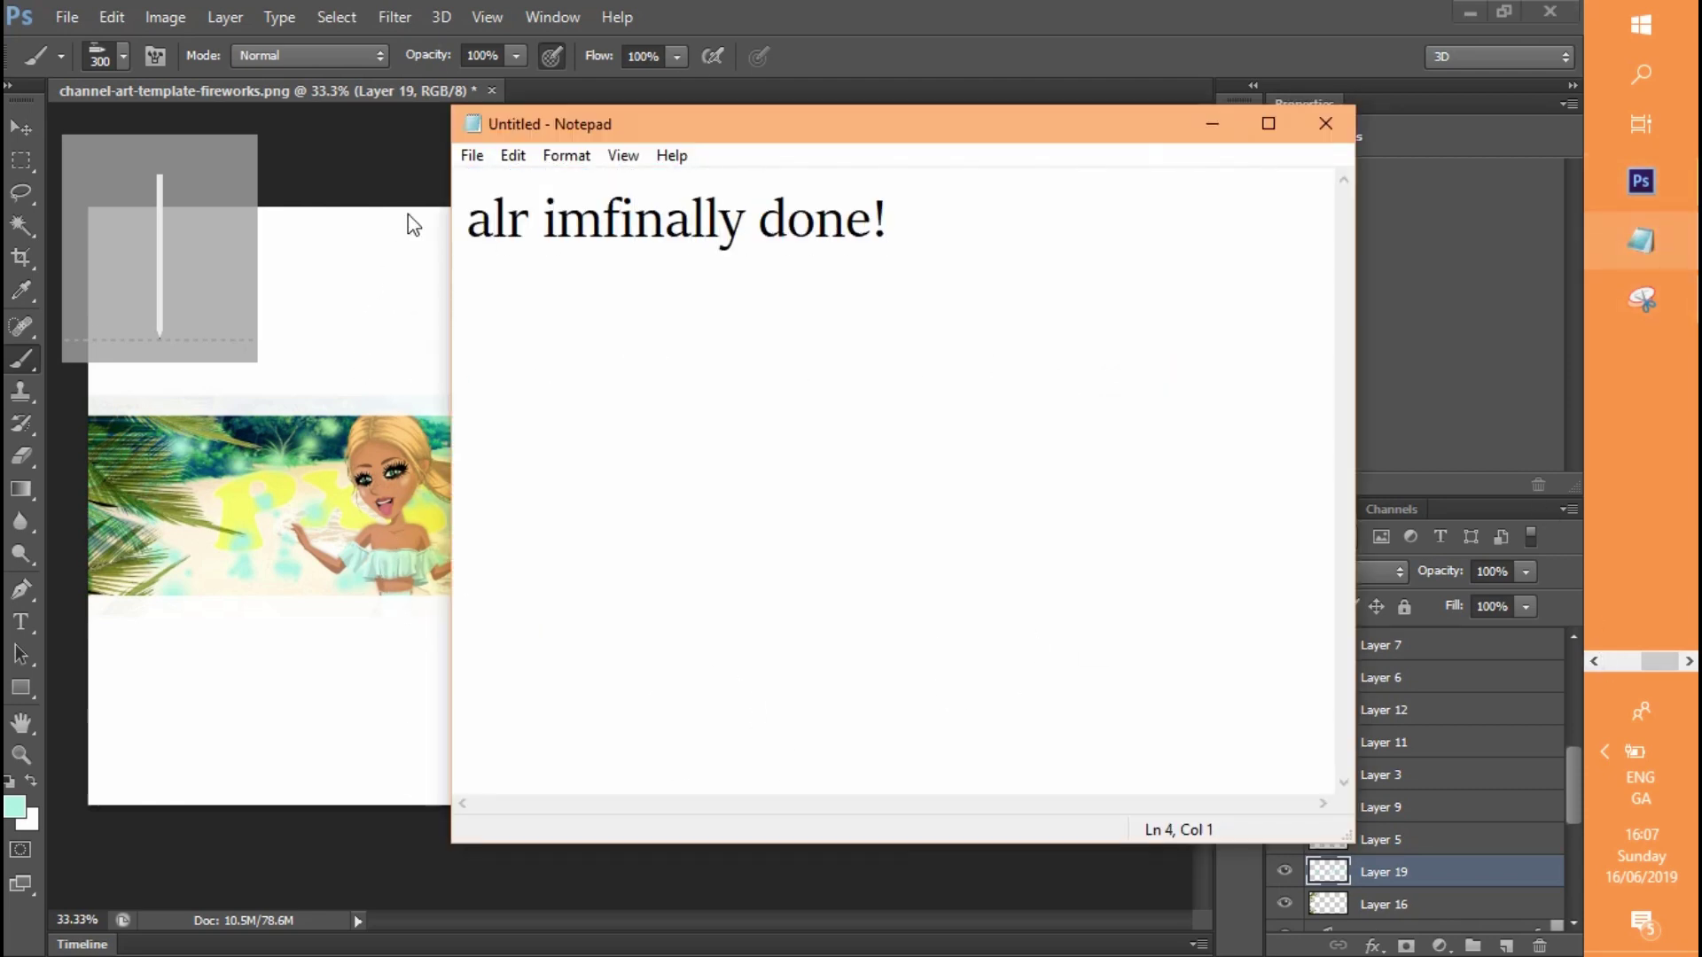
text(THIW)
key(BackSpace)
text(STOOK ME FOREVER)
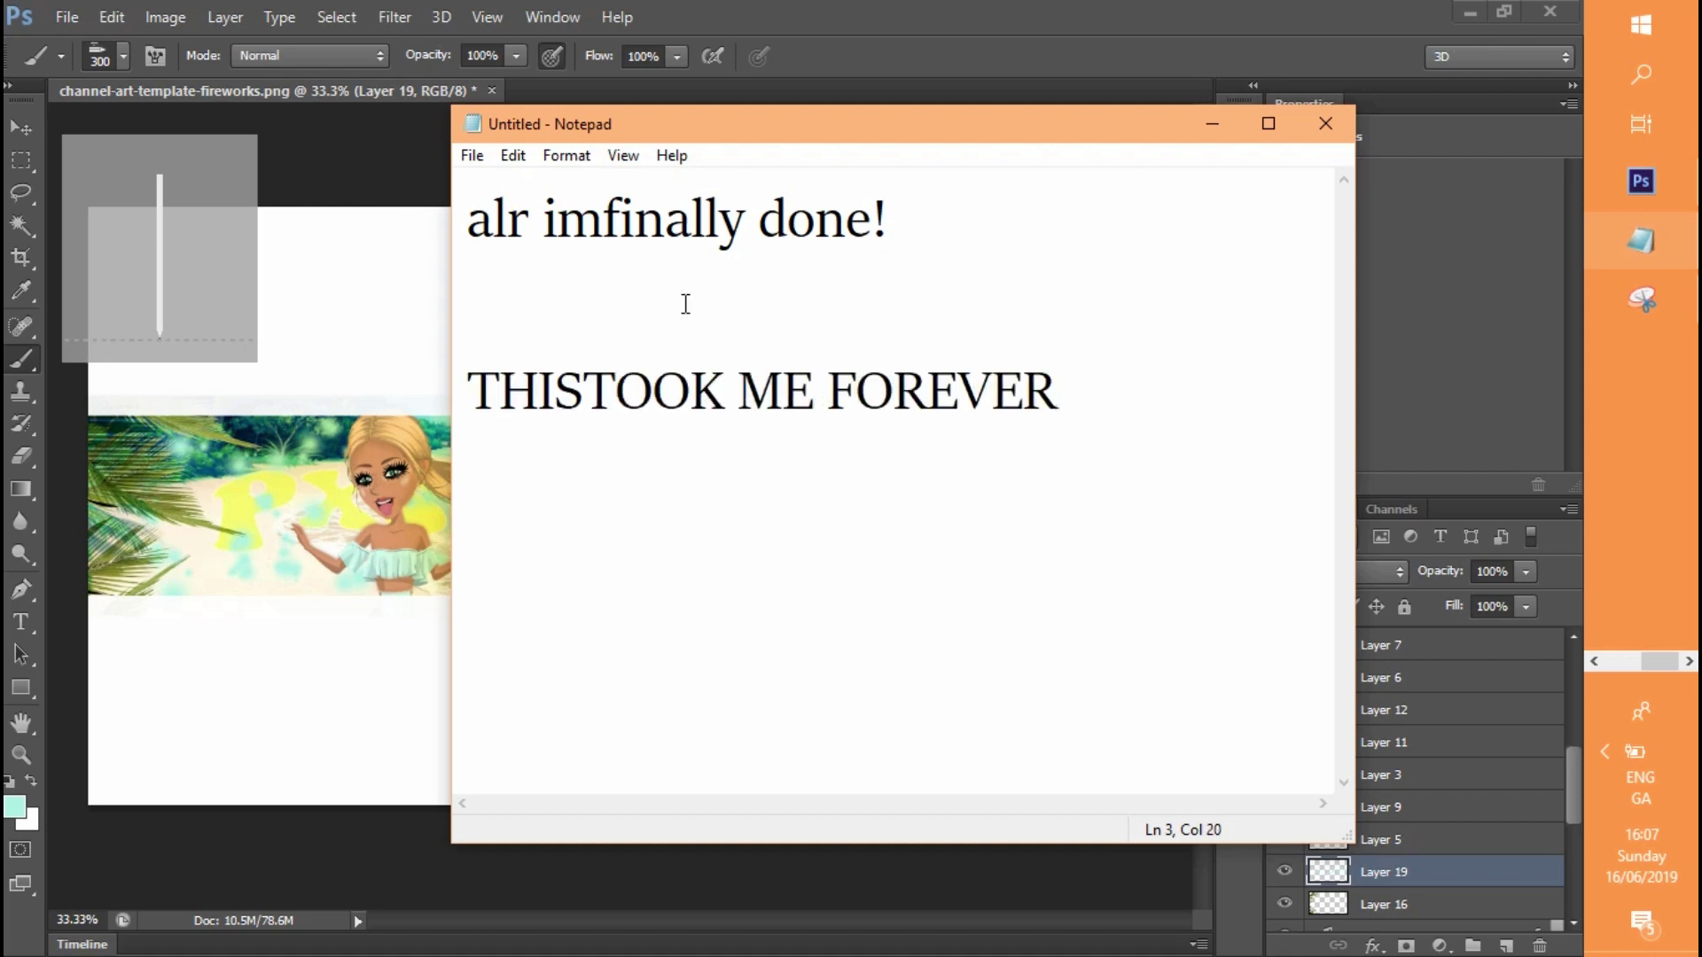
Replace the note with "im gonna probs cutout half of this video lmao", and clear it again
key(ctrl+a)
key(BackSpace)
text(im gonna probs cutout half of this video lmao)
key(ctrl+shift+Left)
key(ctrl+shift+Left)
key(ctrl+shift+Left)
key(ctrl+shift+Left)
key(ctrl+shift+Left)
key(ctrl+shift+Left)
key(ctrl+shift+Left)
key(ctrl+shift+Left)
key(ctrl+shift+Left)
key(BackSpace)
Write "itsnot the nest i admit", move the Notepad window up and across, and replace the message with "but its pretty good!"
text(itsnot)
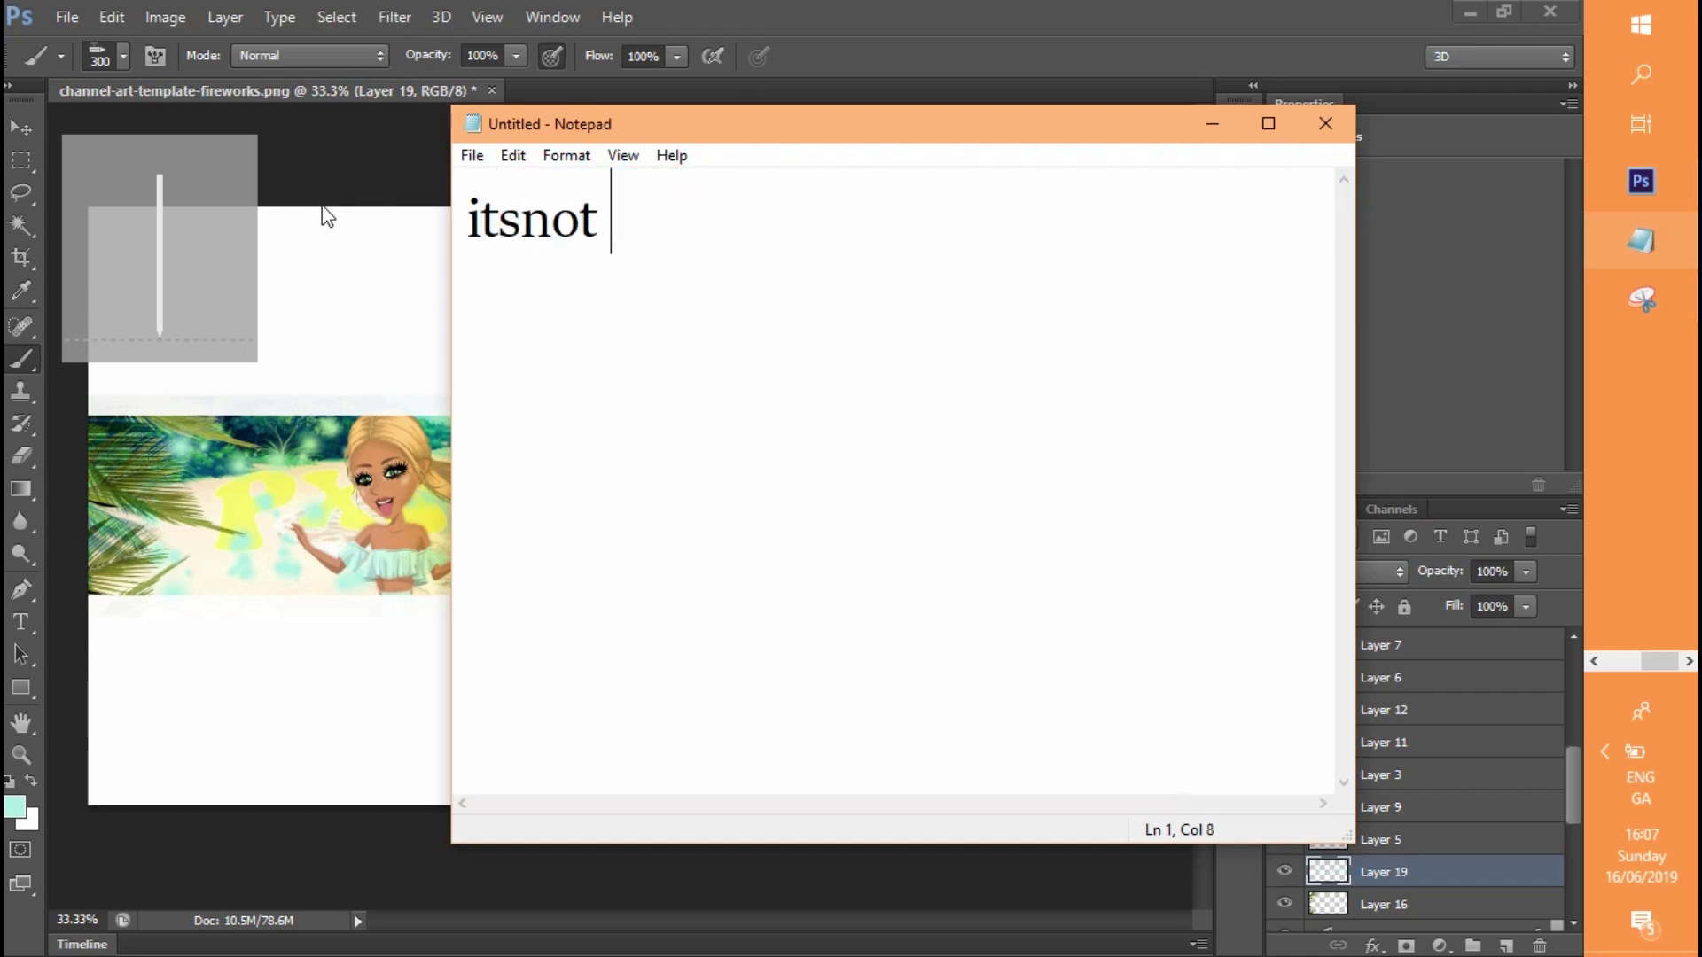
text( the nest i admit)
drag(589, 131, 676, 82)
drag(1113, 161, 548, 168)
key(BackSpace)
text(but its pretty good!)
Replace the note with three lines: "WELP I HOPE I KINDA HELPED", "SINCEIM SO BA DAT EXPLAINING" and "IMNOT EXPECTING U TO UNDERSTAND AHA"
key(ctrl+a)
text(WELP I HOPE I KINDA HELPED)
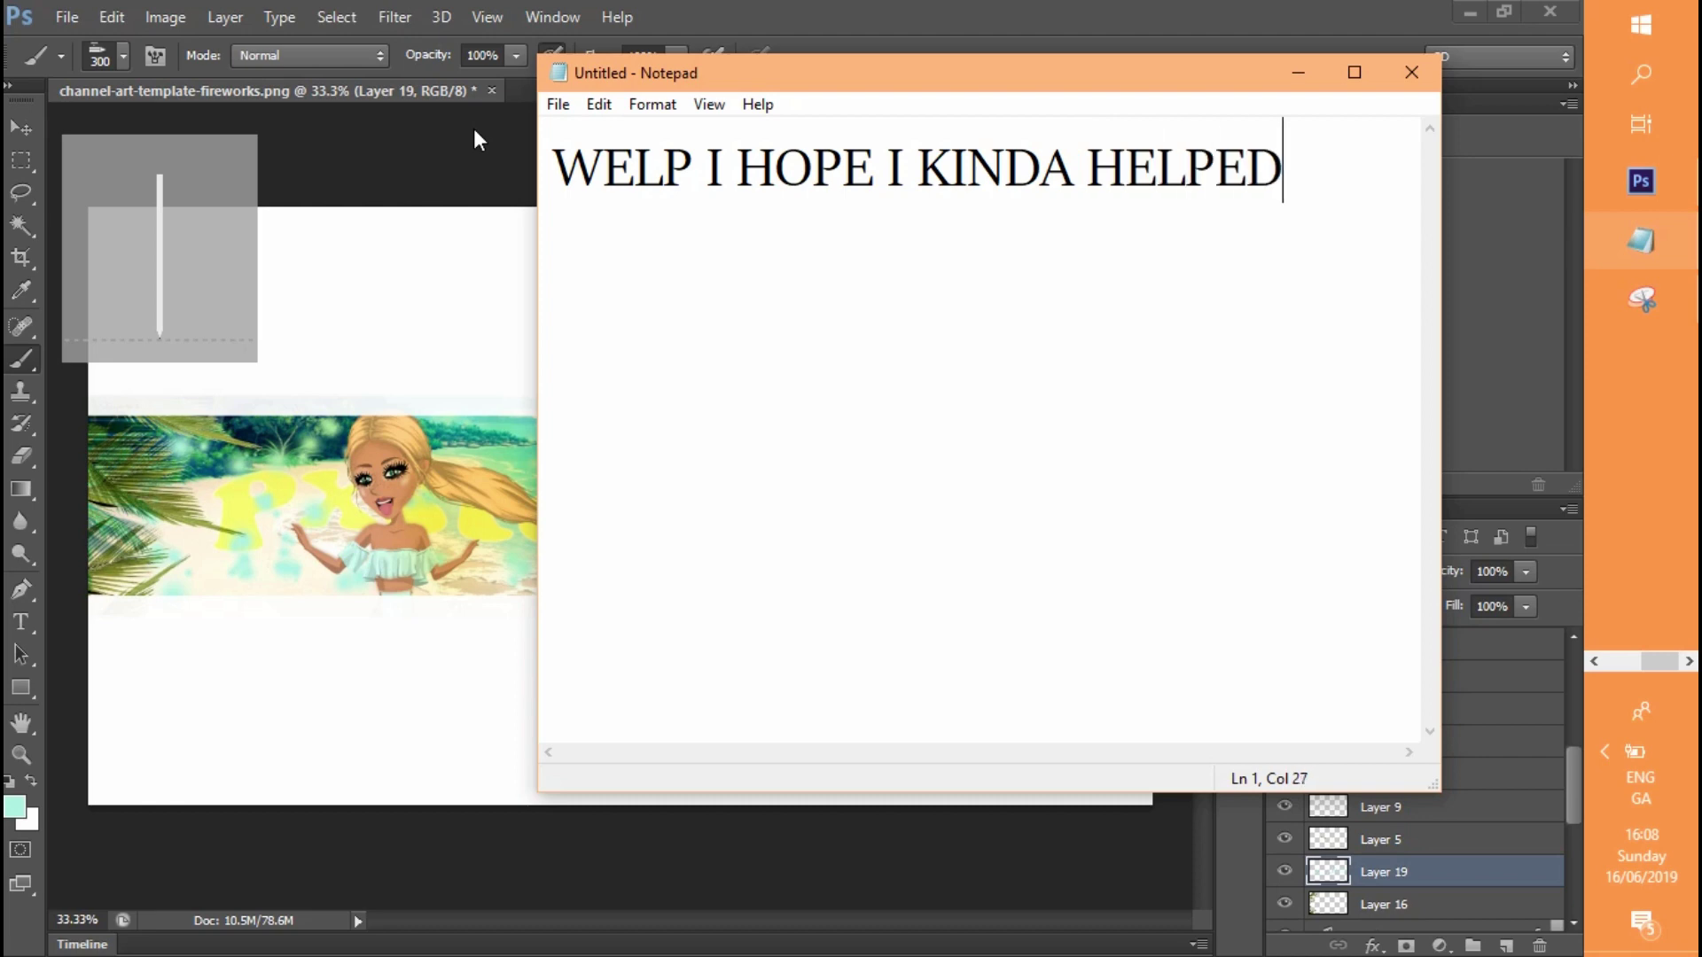
key(Return)
text(SINCEIM SO BA DA)
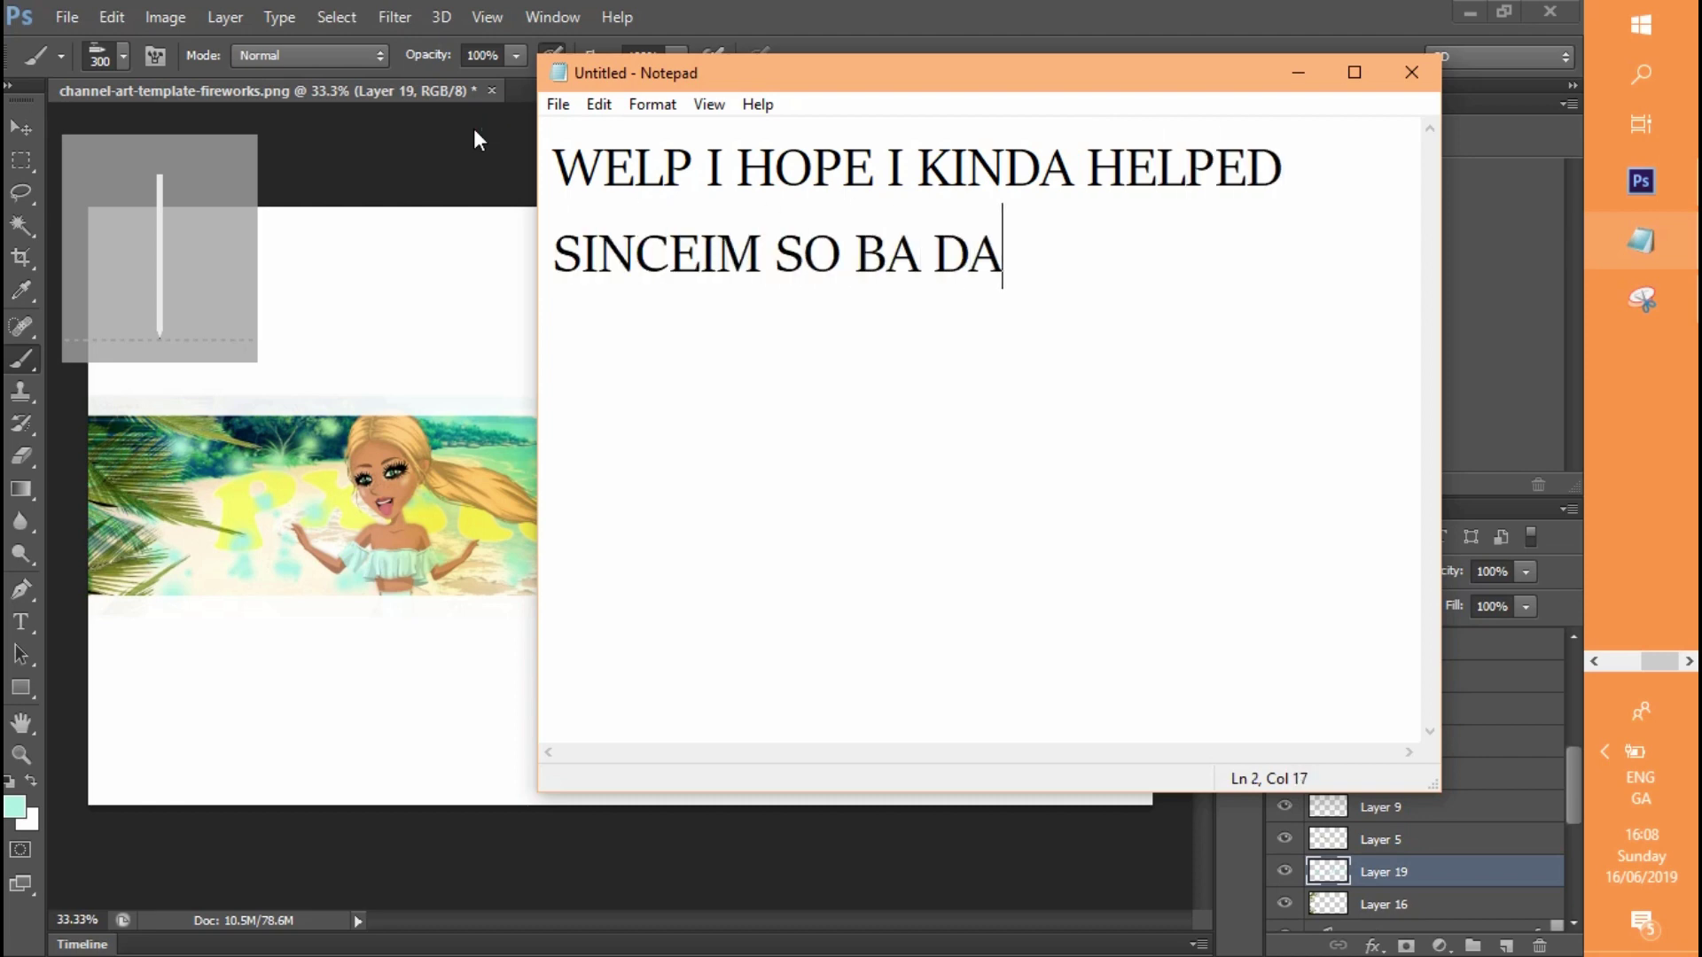
text(T EXPLAINING)
key(Return)
text(IMNOT EXPECTING U TO UNDERSTAND AHA)
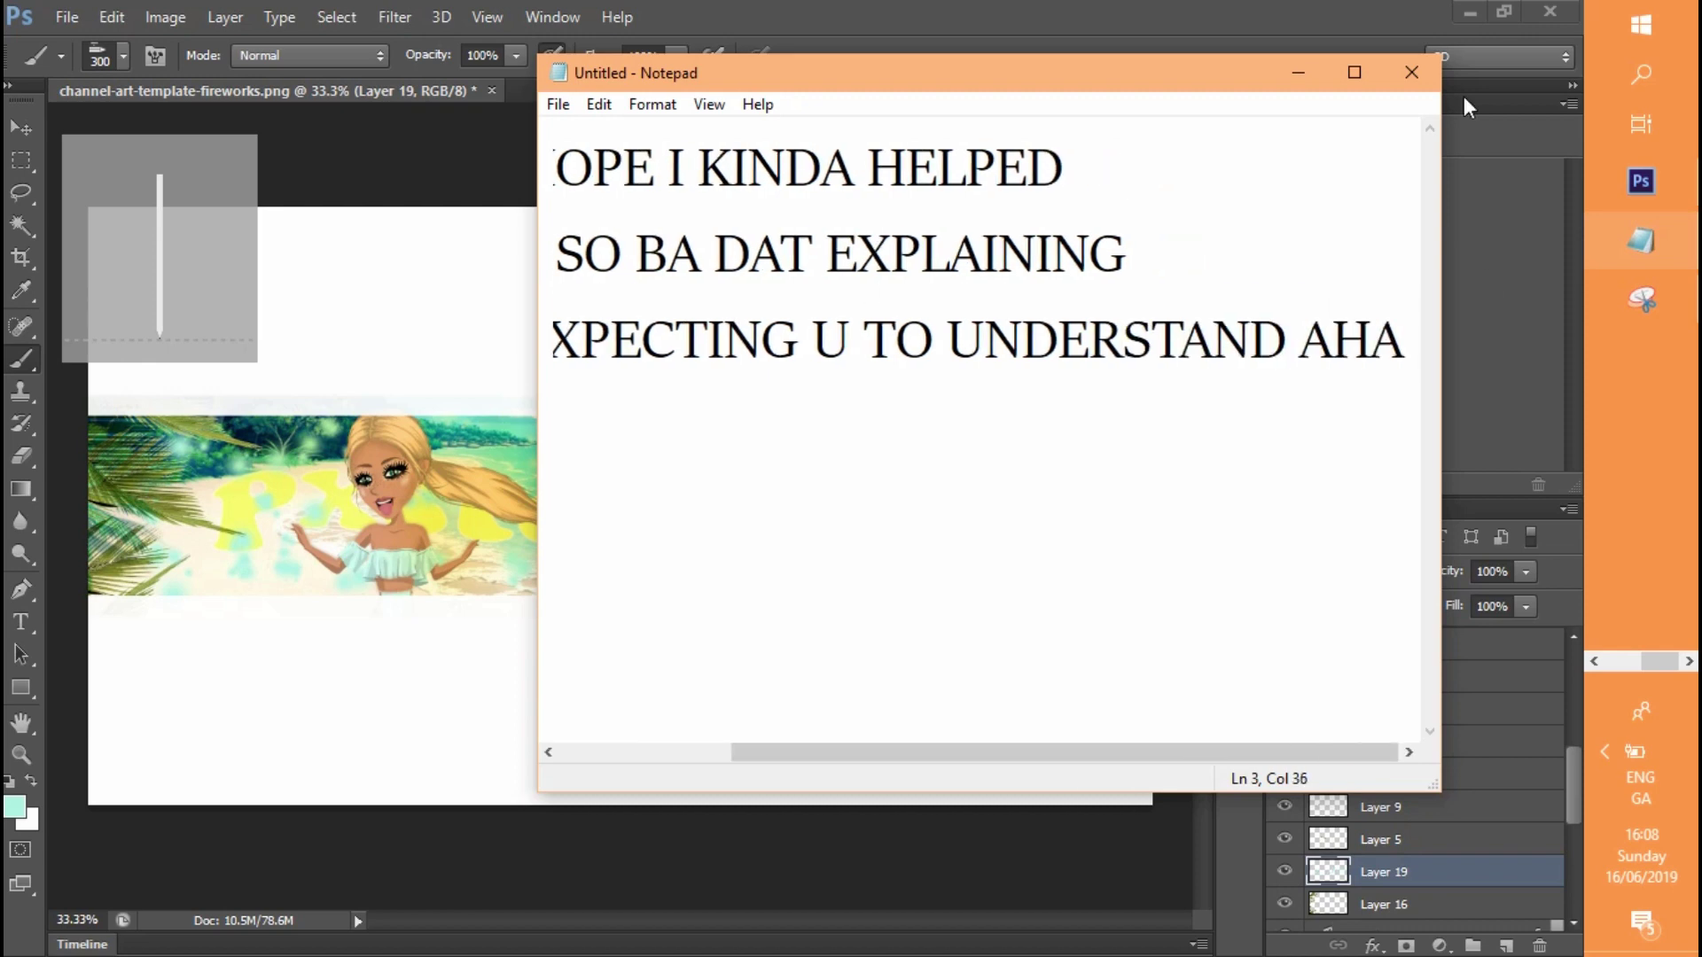
Replace the whole note with the farewell "WELP CYA!"
key(ctrl+a)
text(WELP CYA!)
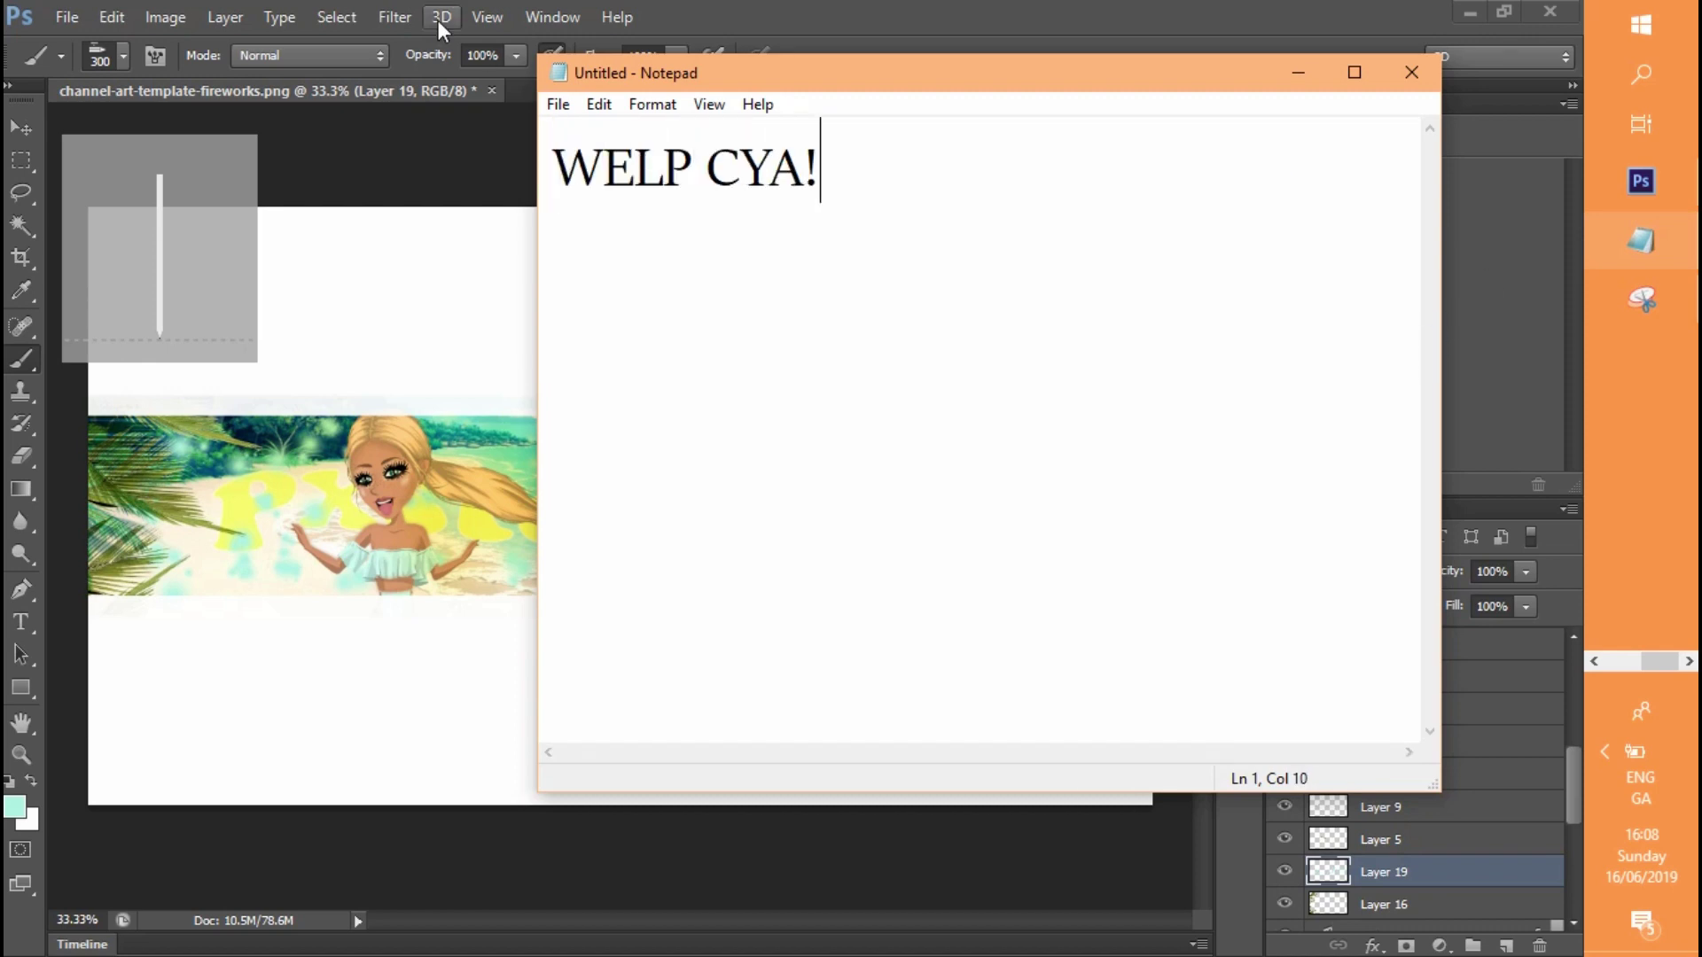